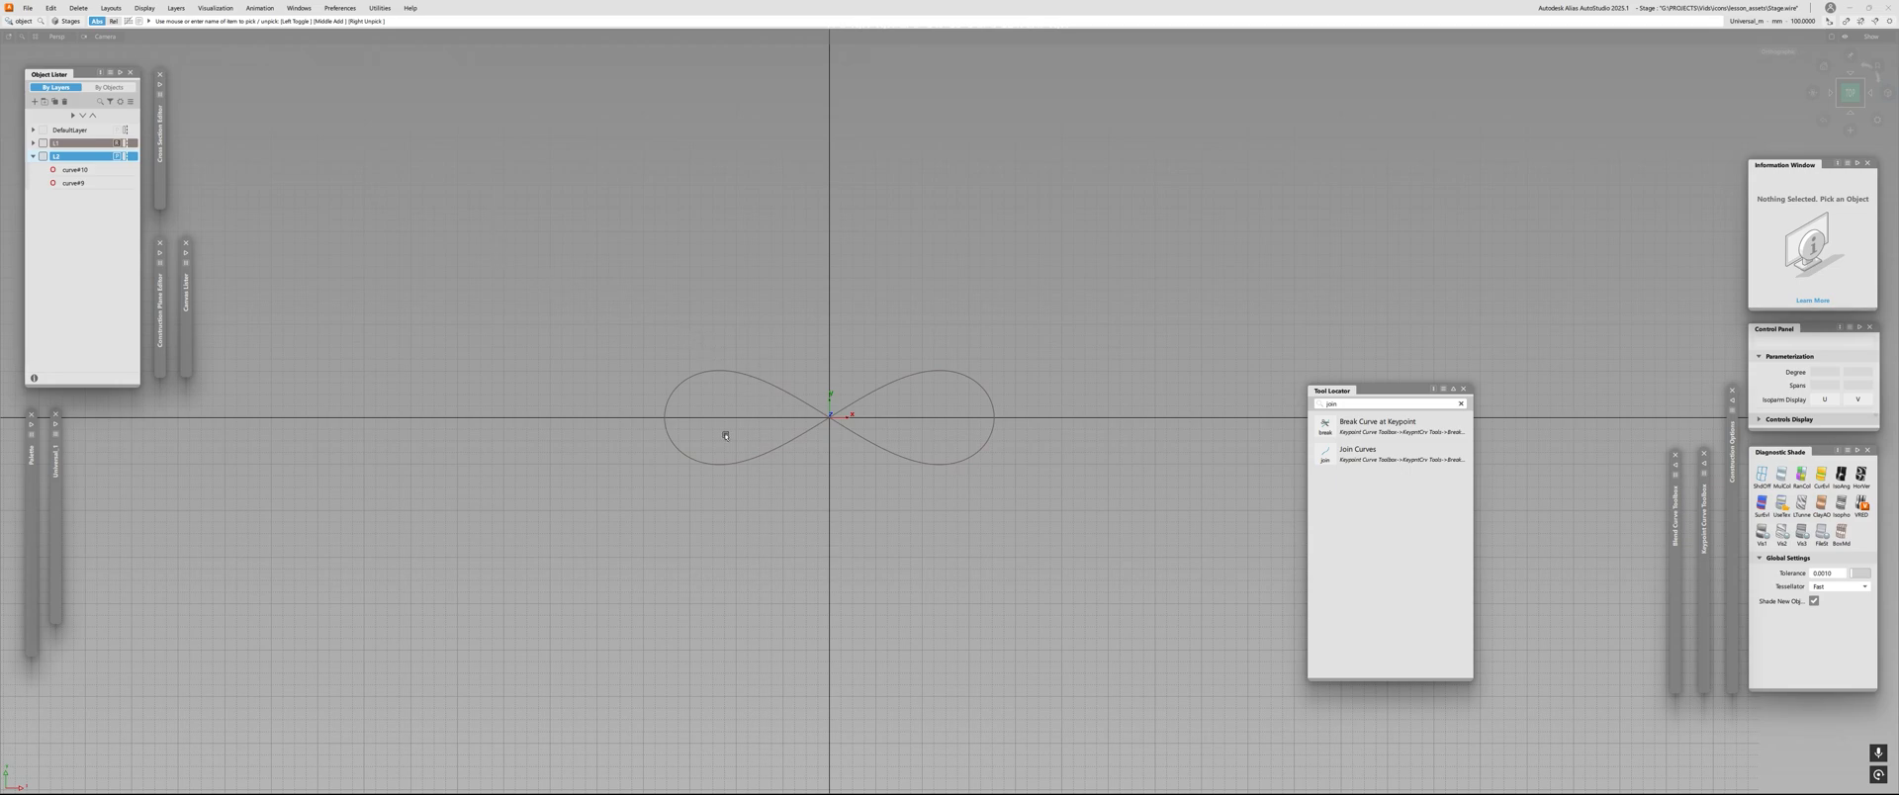
Delete layer L2 and create a new empty layer L2.
alt+shift+right_drag(725, 436, 745, 356)
alt+shift+middle_drag(572, 352, 695, 344)
alt+shift+right_drag(695, 343, 656, 326)
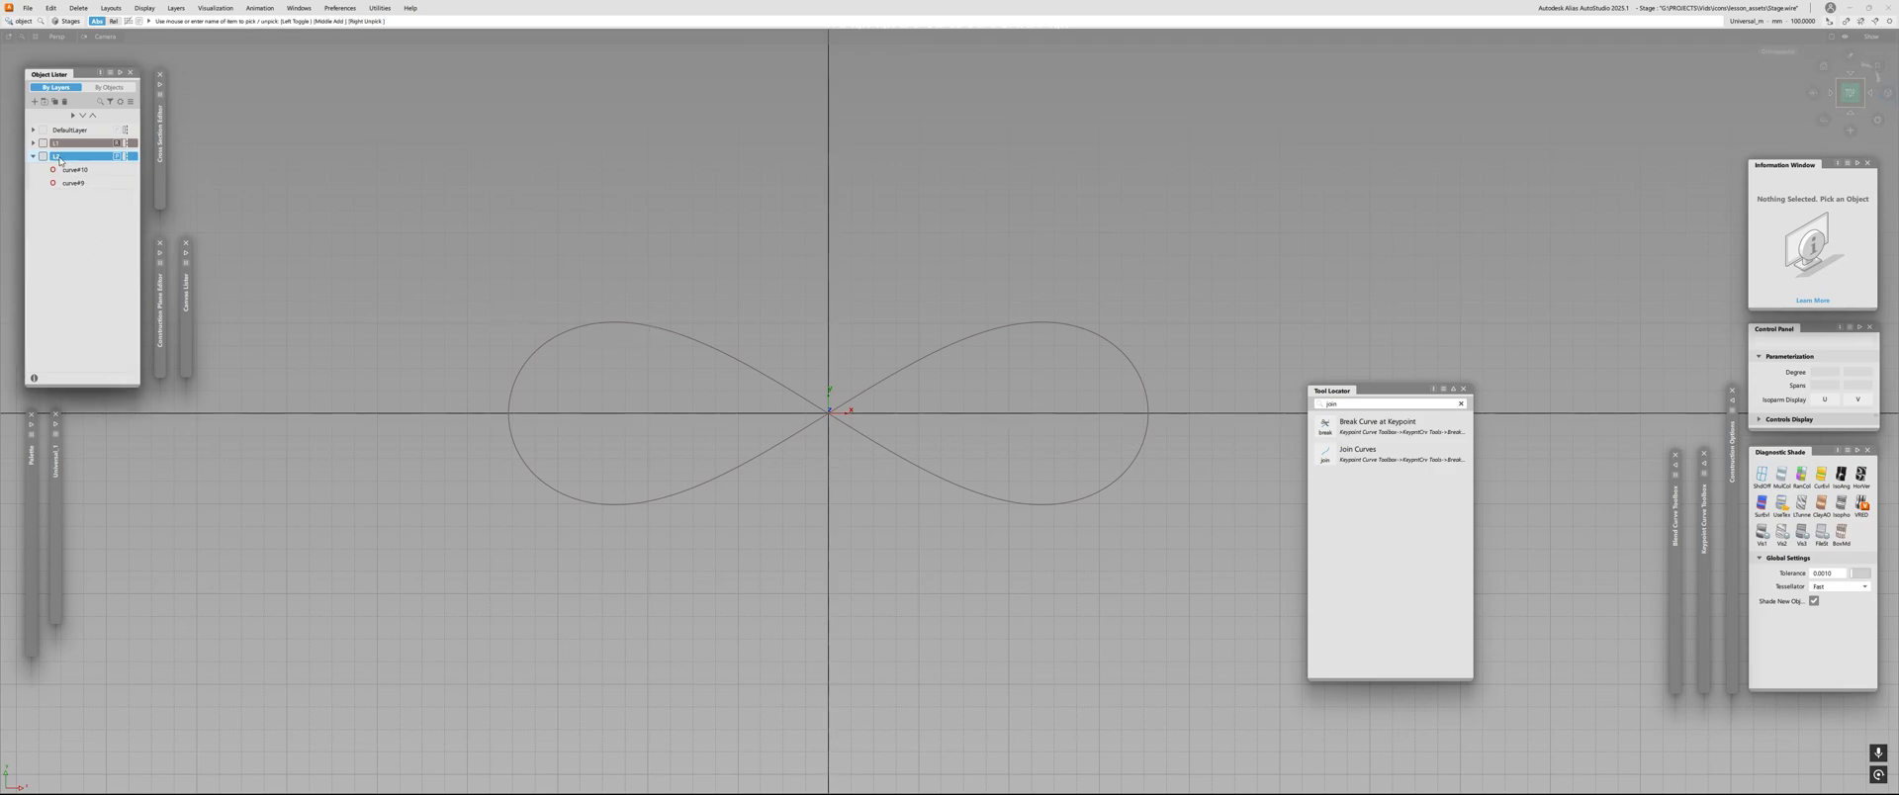
click(65, 101)
click(901, 441)
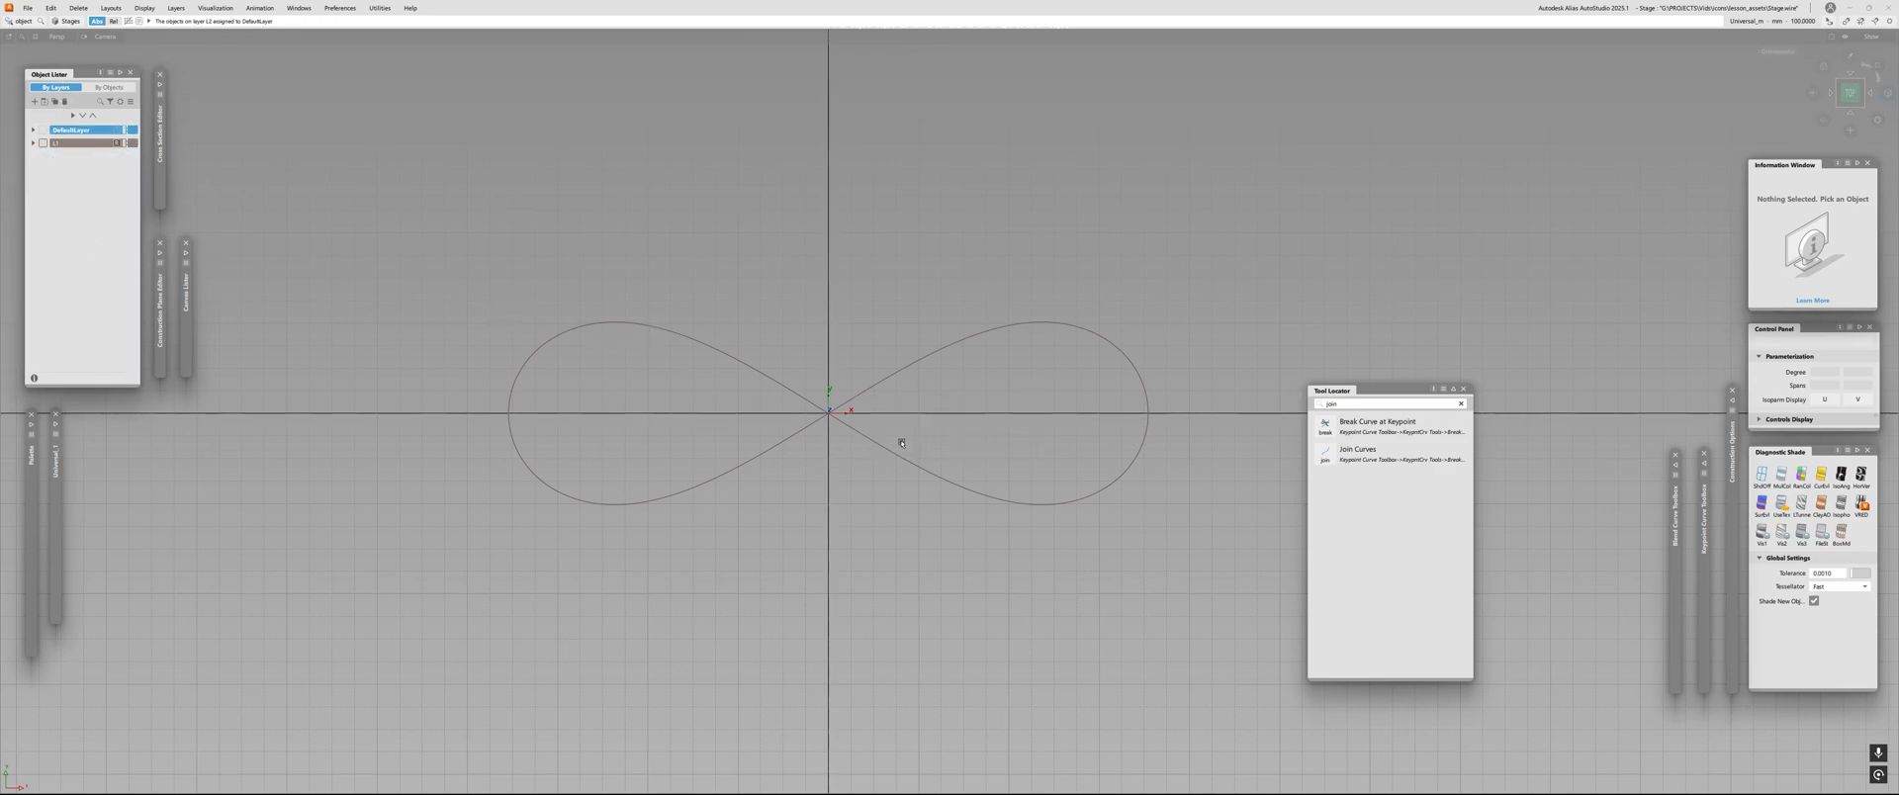
click(34, 102)
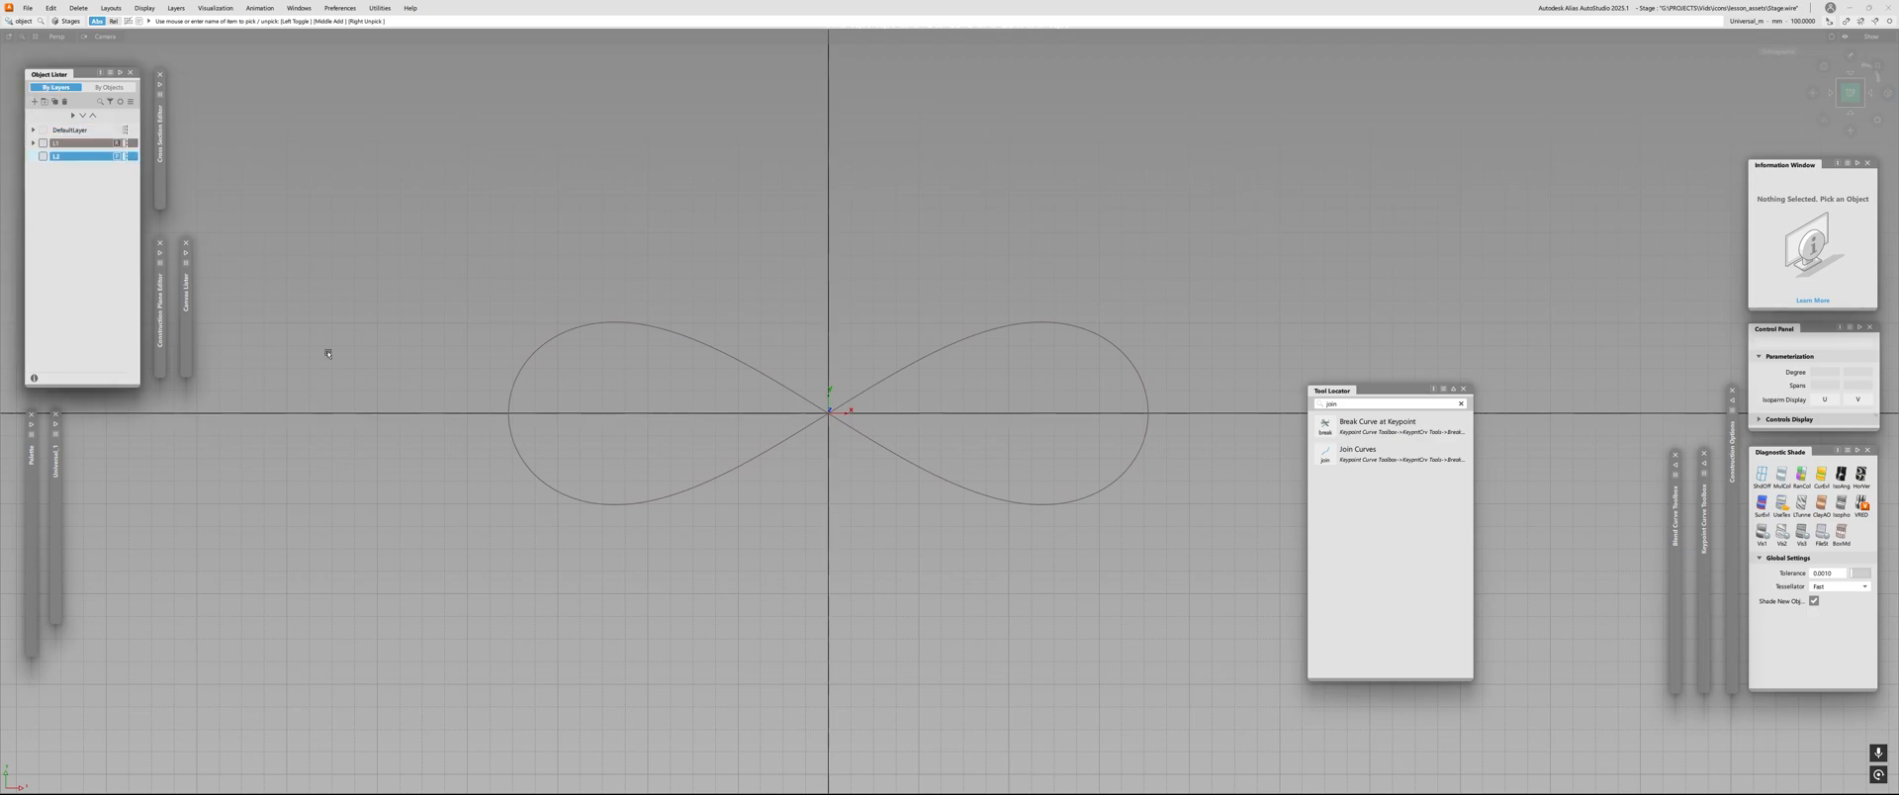
Make layer L1 pickable and display the control vertices of its two loop curves.
alt+shift+right_drag(717, 352, 634, 354)
click(119, 144)
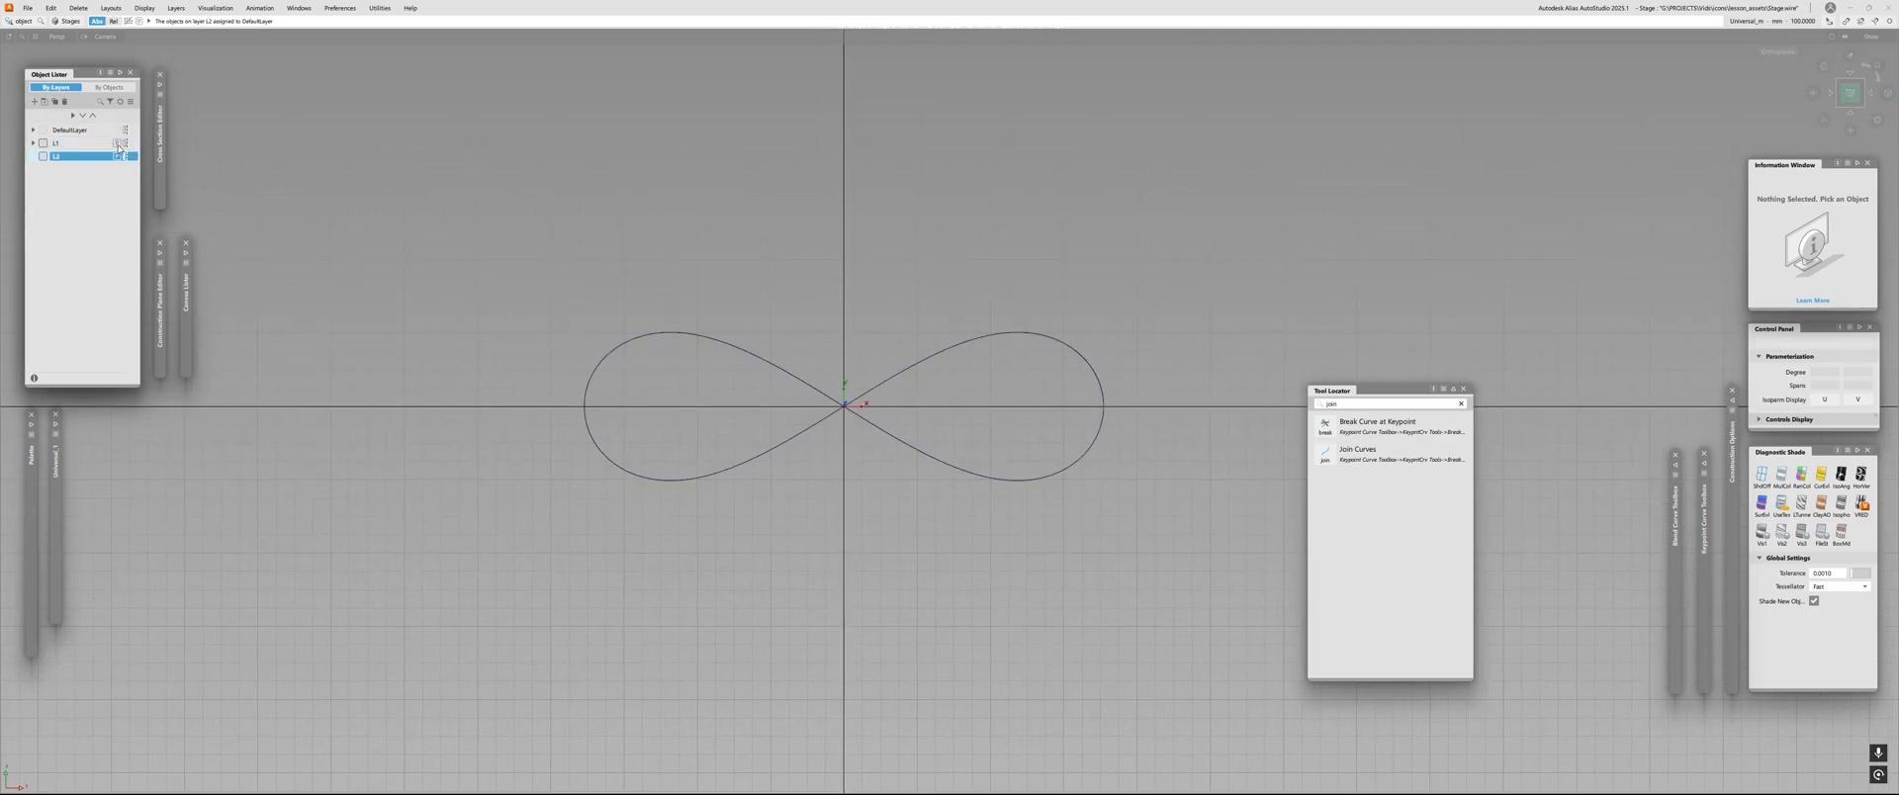
drag(807, 331, 627, 419)
click(627, 419)
alt+shift+right_drag(472, 338, 527, 332)
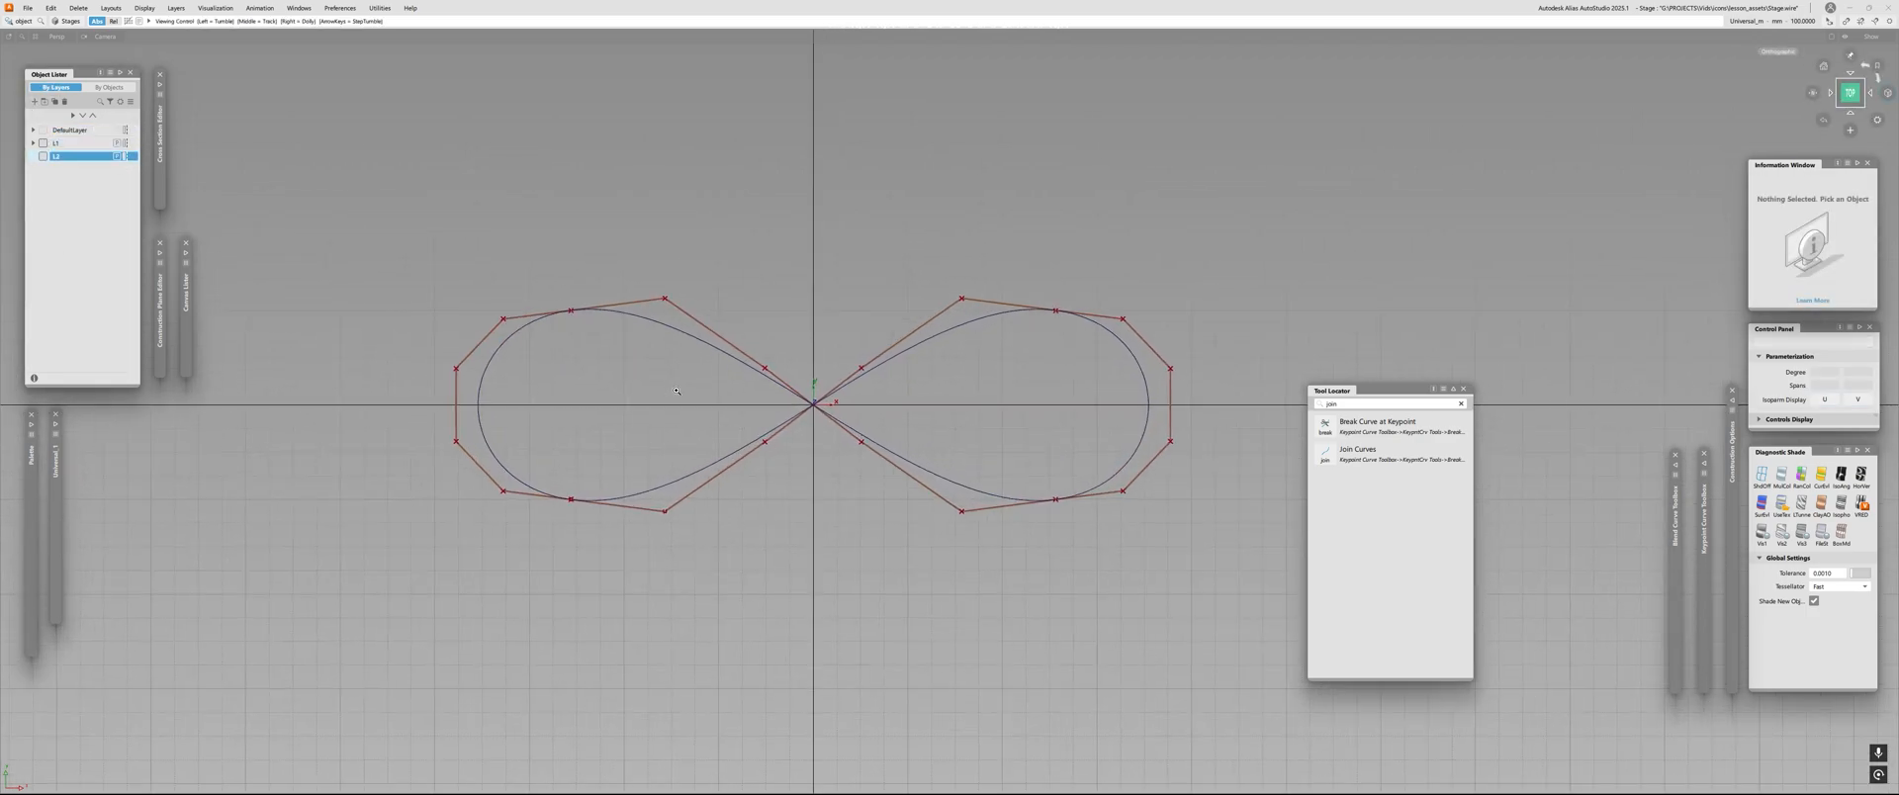
alt+shift+middle_drag(527, 332, 591, 328)
Draw a vertical line snapped between the left loop's upper and lower control vertices, and set layer L1 back to reference.
ctrl+click(584, 310)
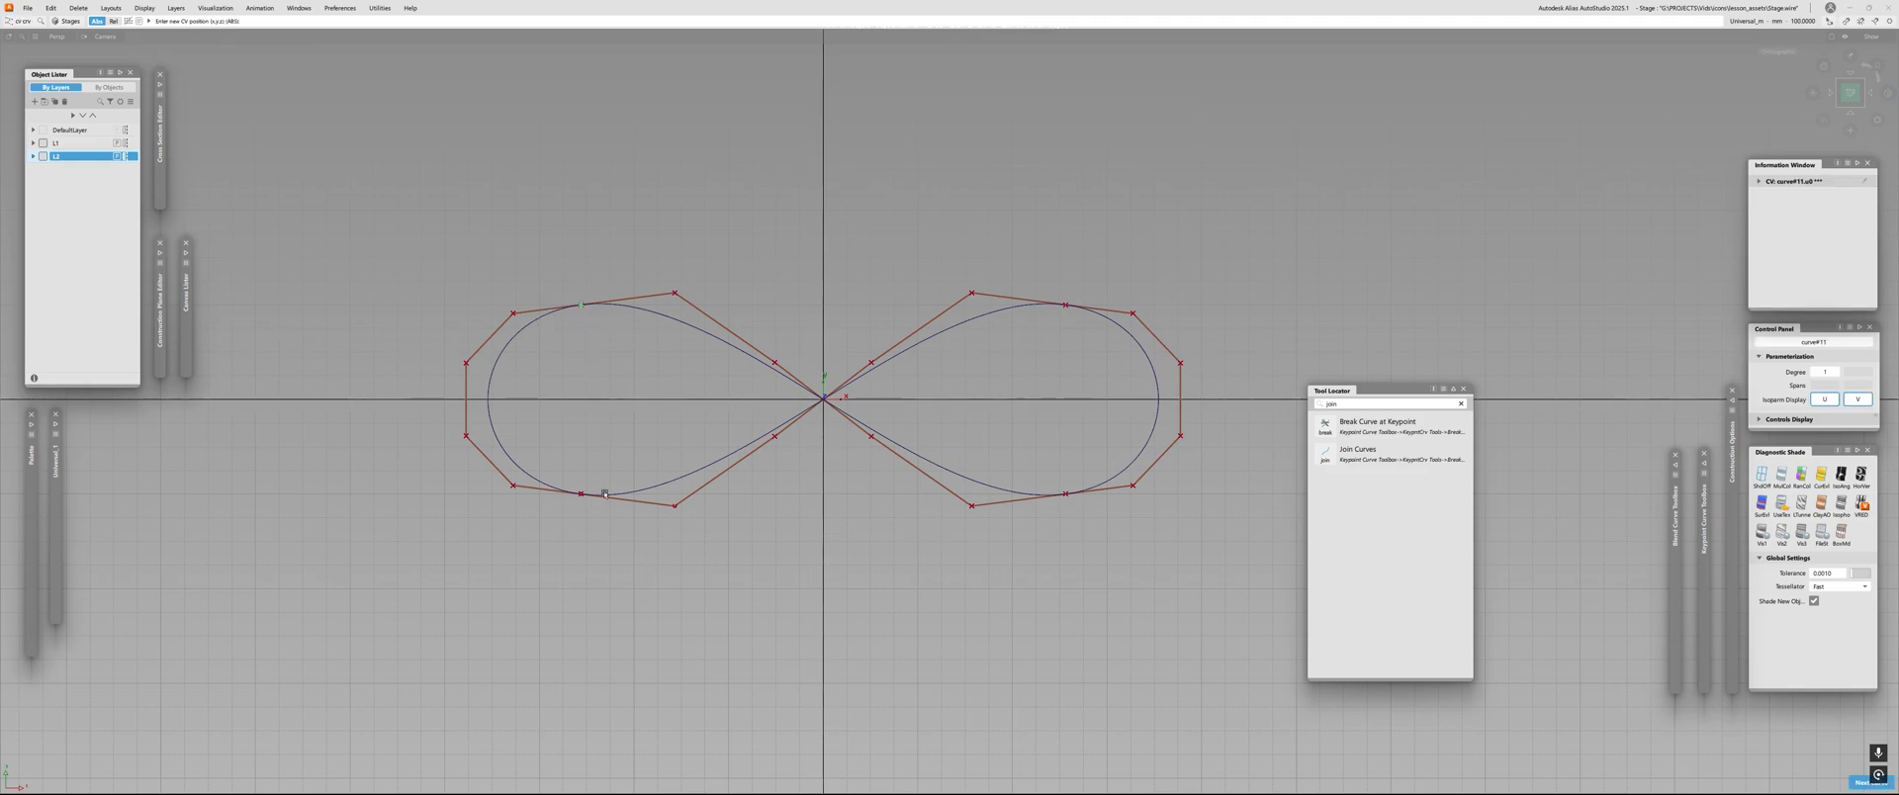
ctrl+click(592, 491)
ctrl+shift+drag(619, 488, 615, 470)
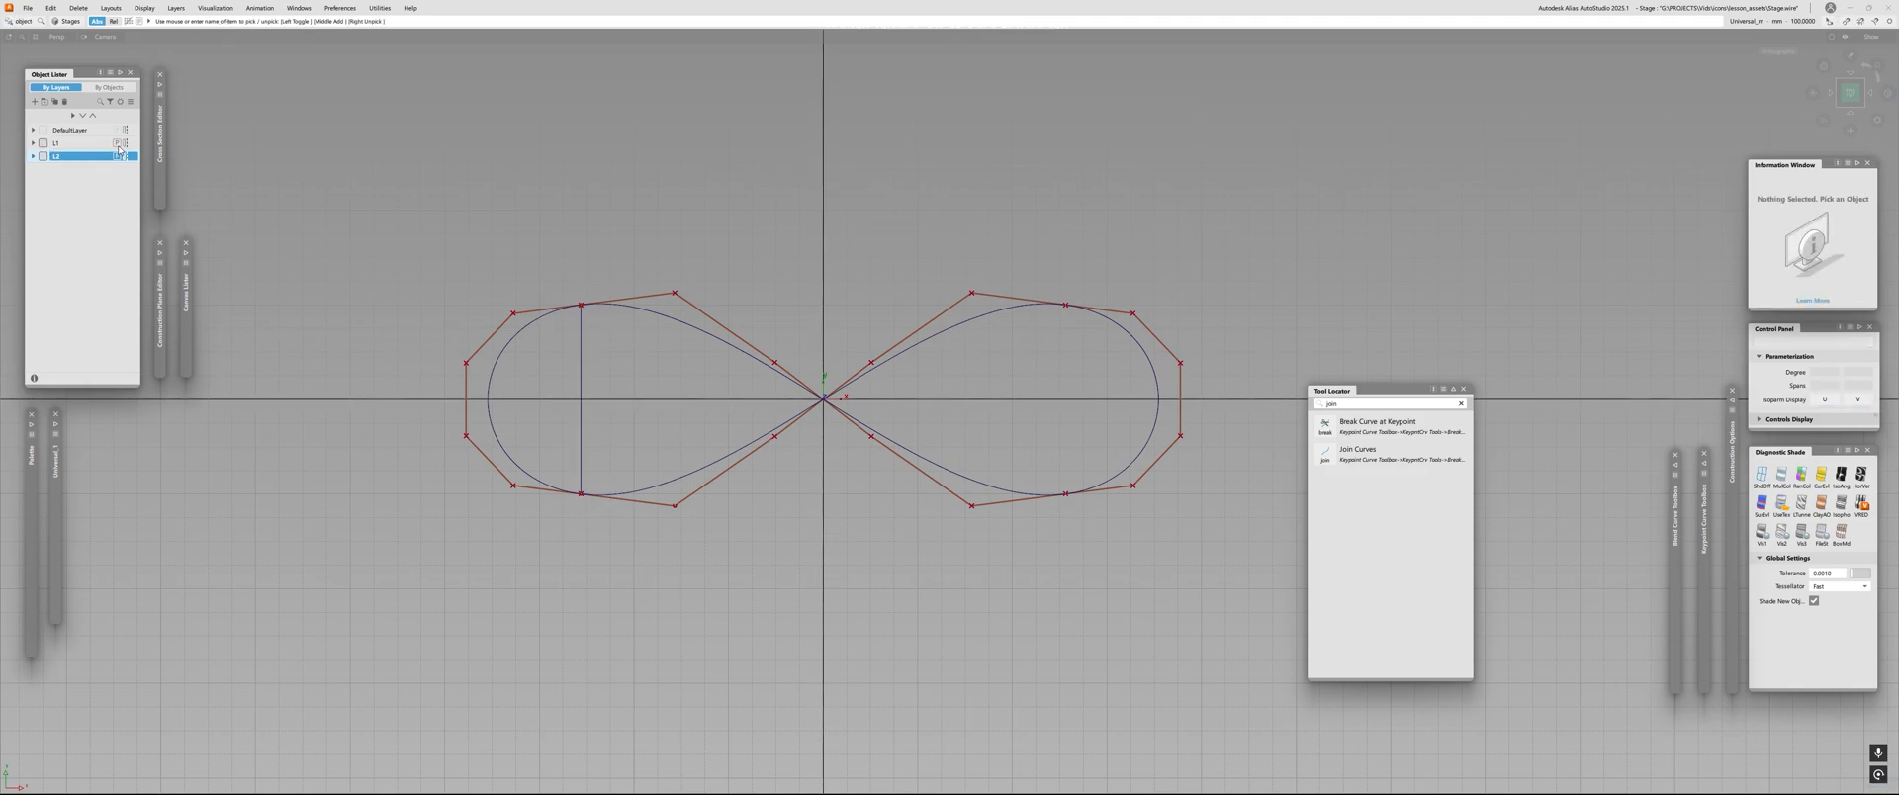
click(118, 145)
click(581, 381)
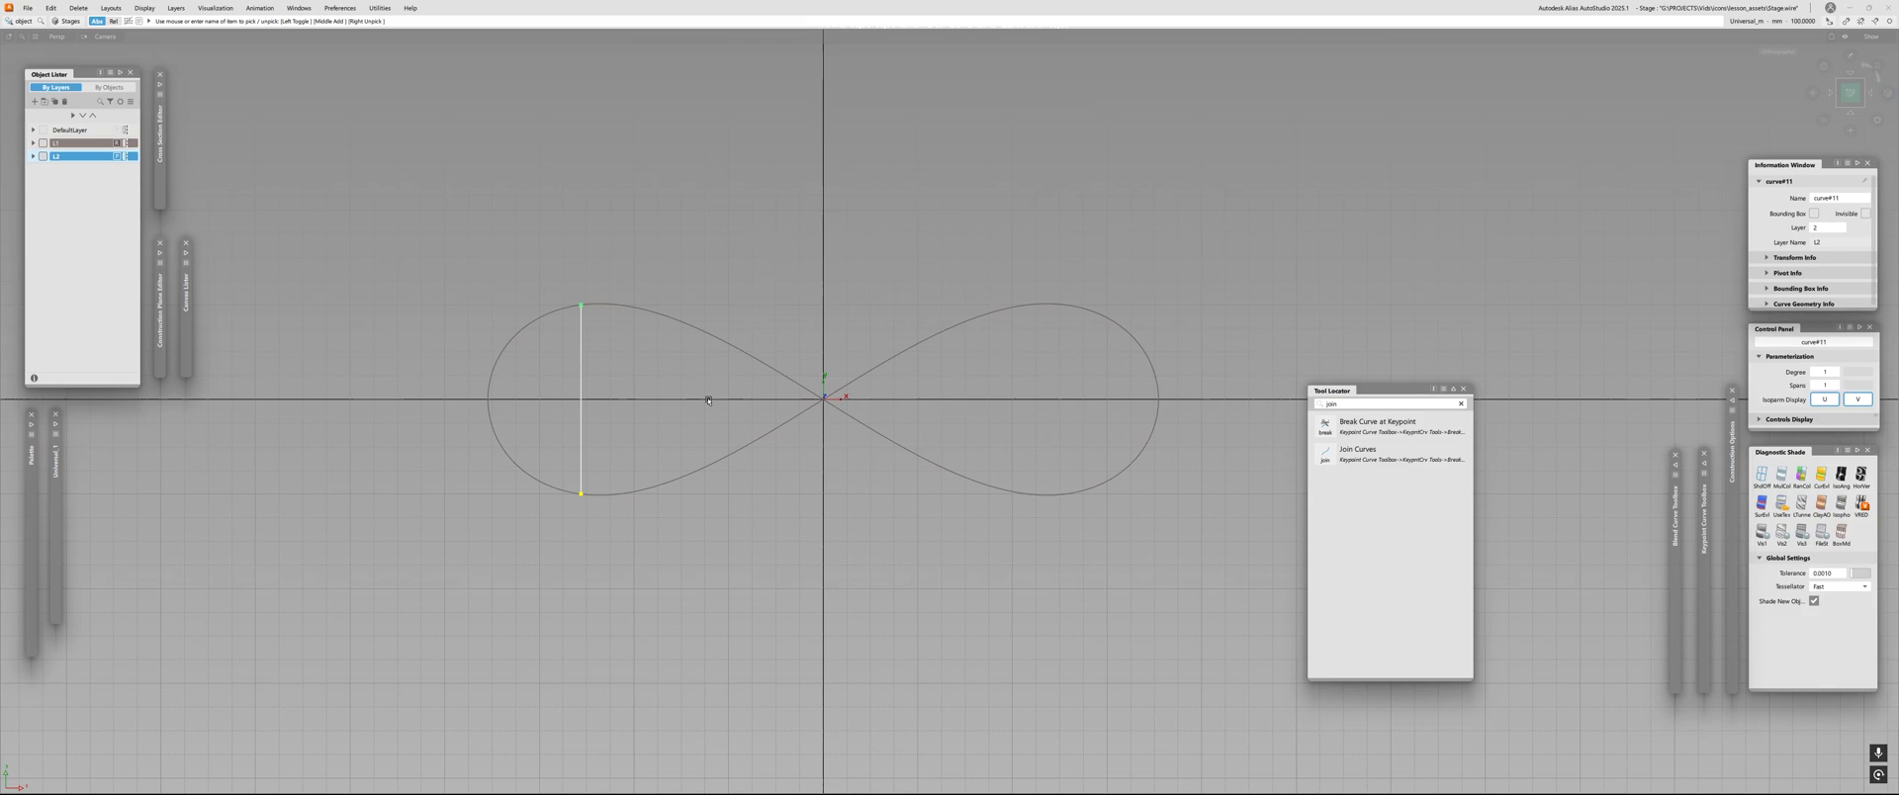
click(308, 342)
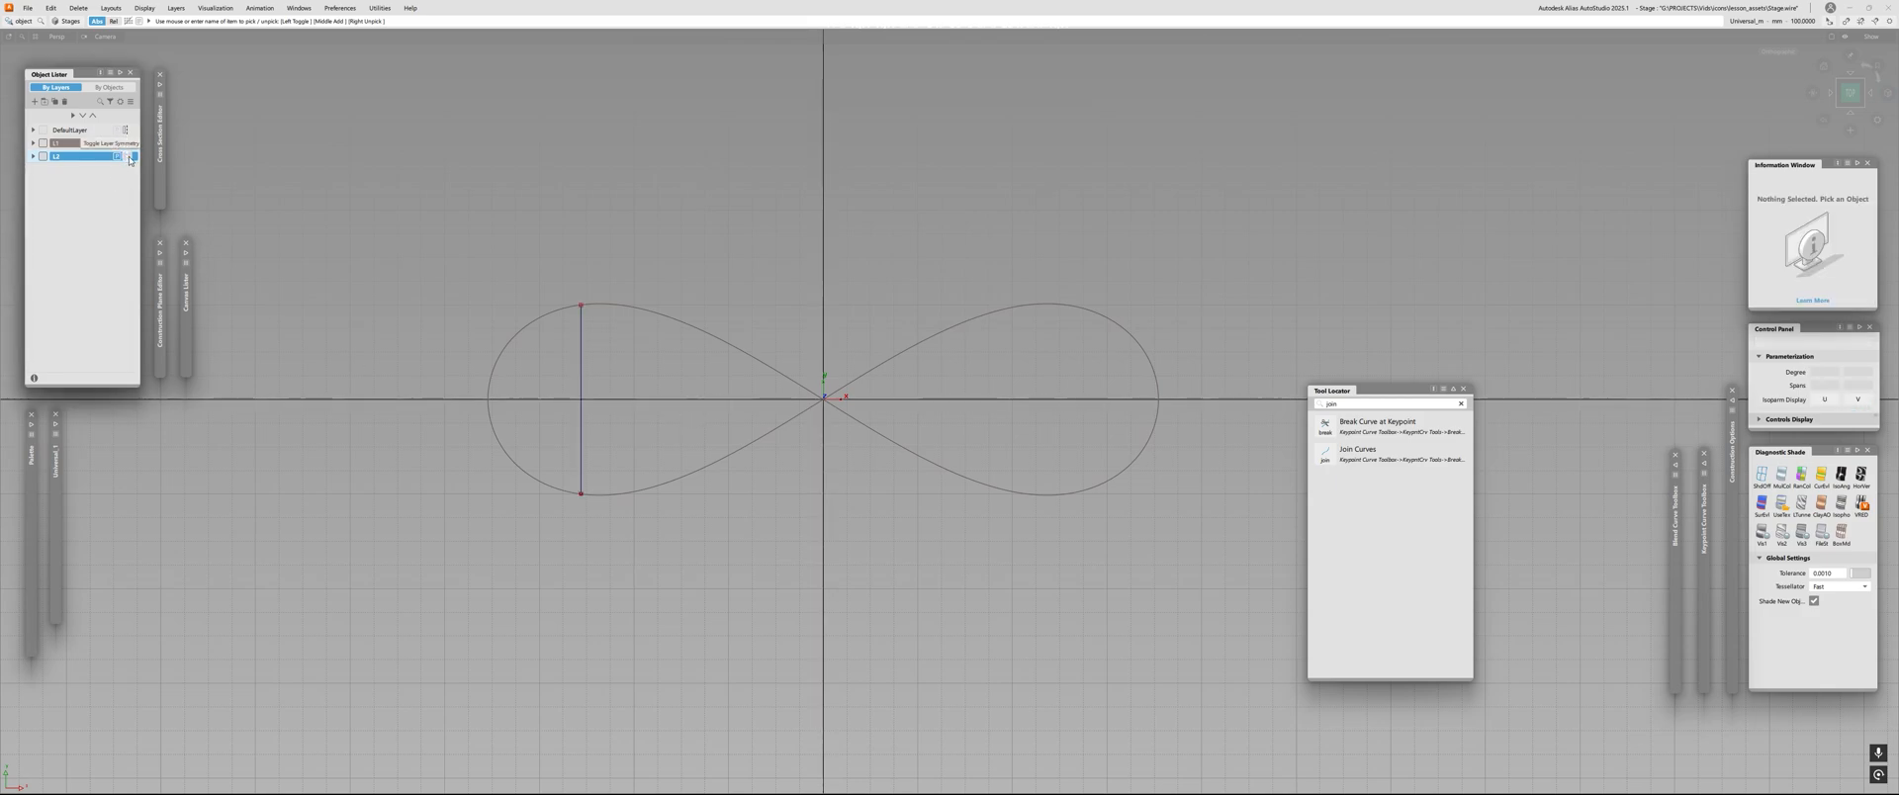
Set the symmetry plane of layer L2 through the origin and turn on its symmetry to mirror the line onto the right loop.
mouse_move(219, 180)
alt+shift+right_down()
mouse_move(94, 186)
mouse_move(220, 191)
alt+shift+right_up()
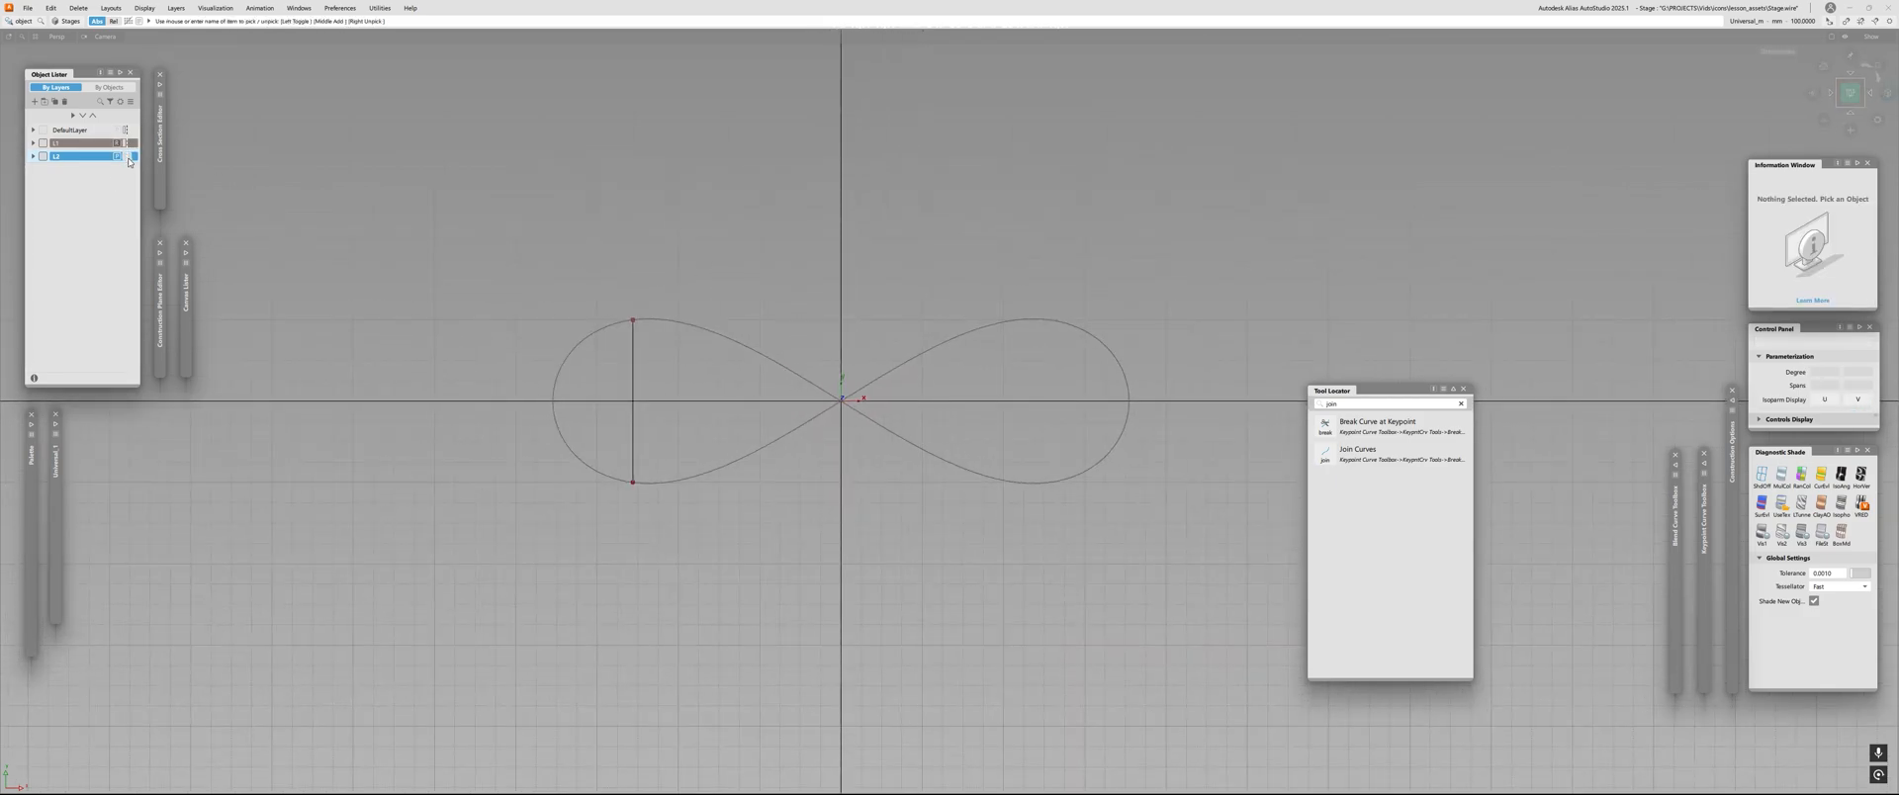
alt+shift+right_drag(446, 347, 653, 415)
alt+shift+drag(682, 425, 733, 327)
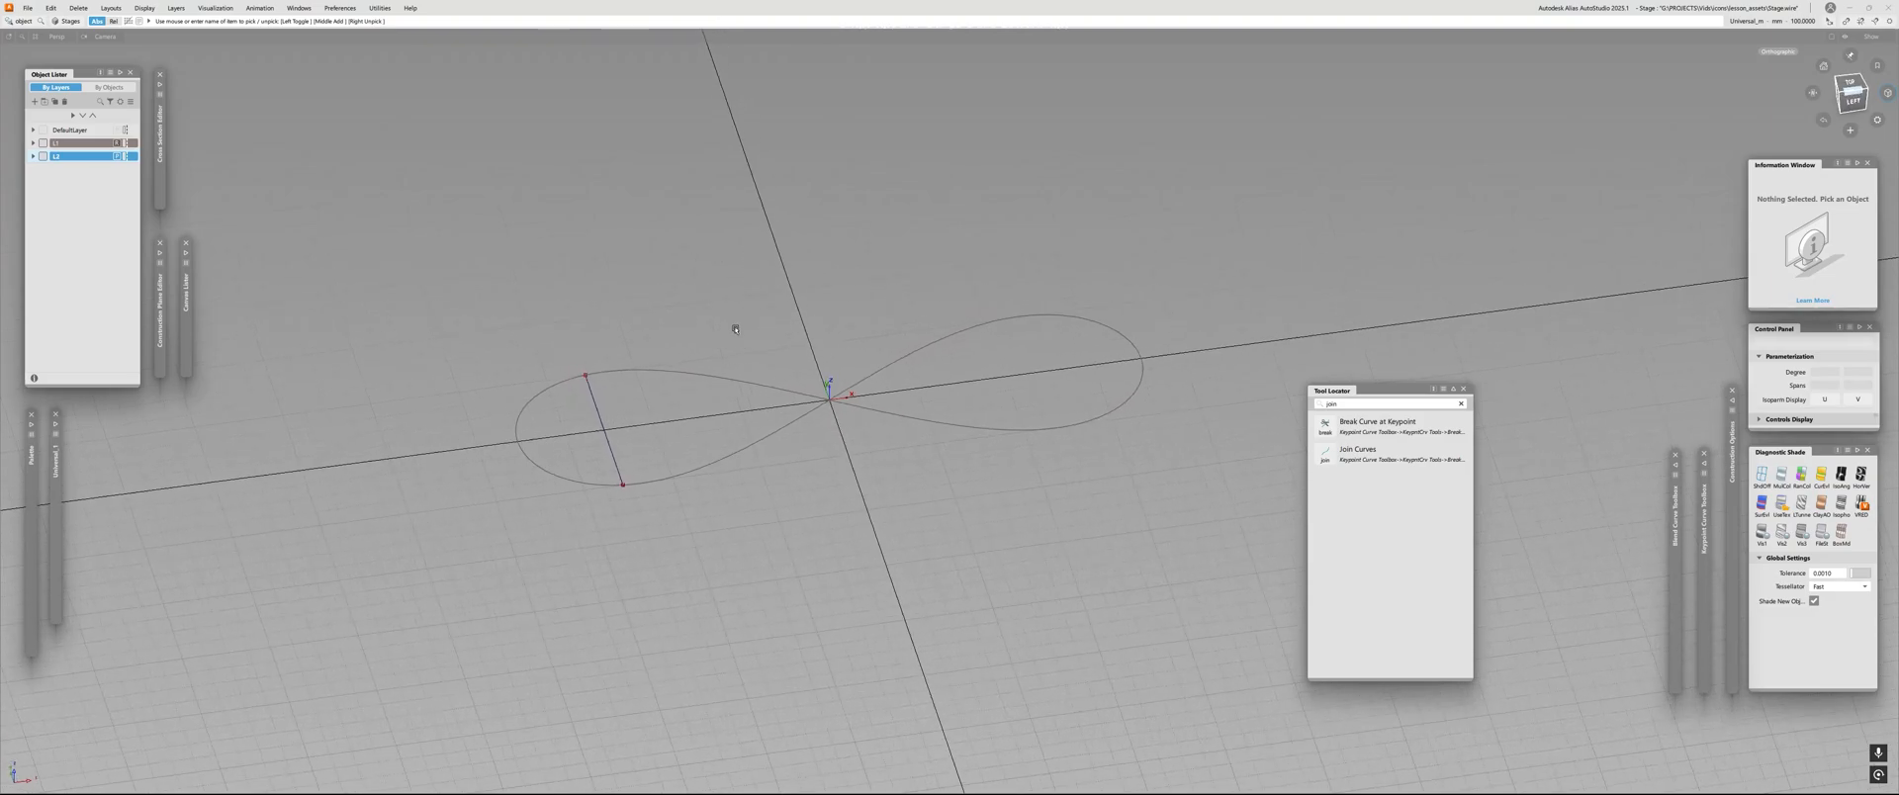
alt+shift+right_drag(733, 326, 870, 321)
ctrl+shift+right_drag(714, 289, 748, 265)
alt+shift+right_drag(492, 269, 652, 387)
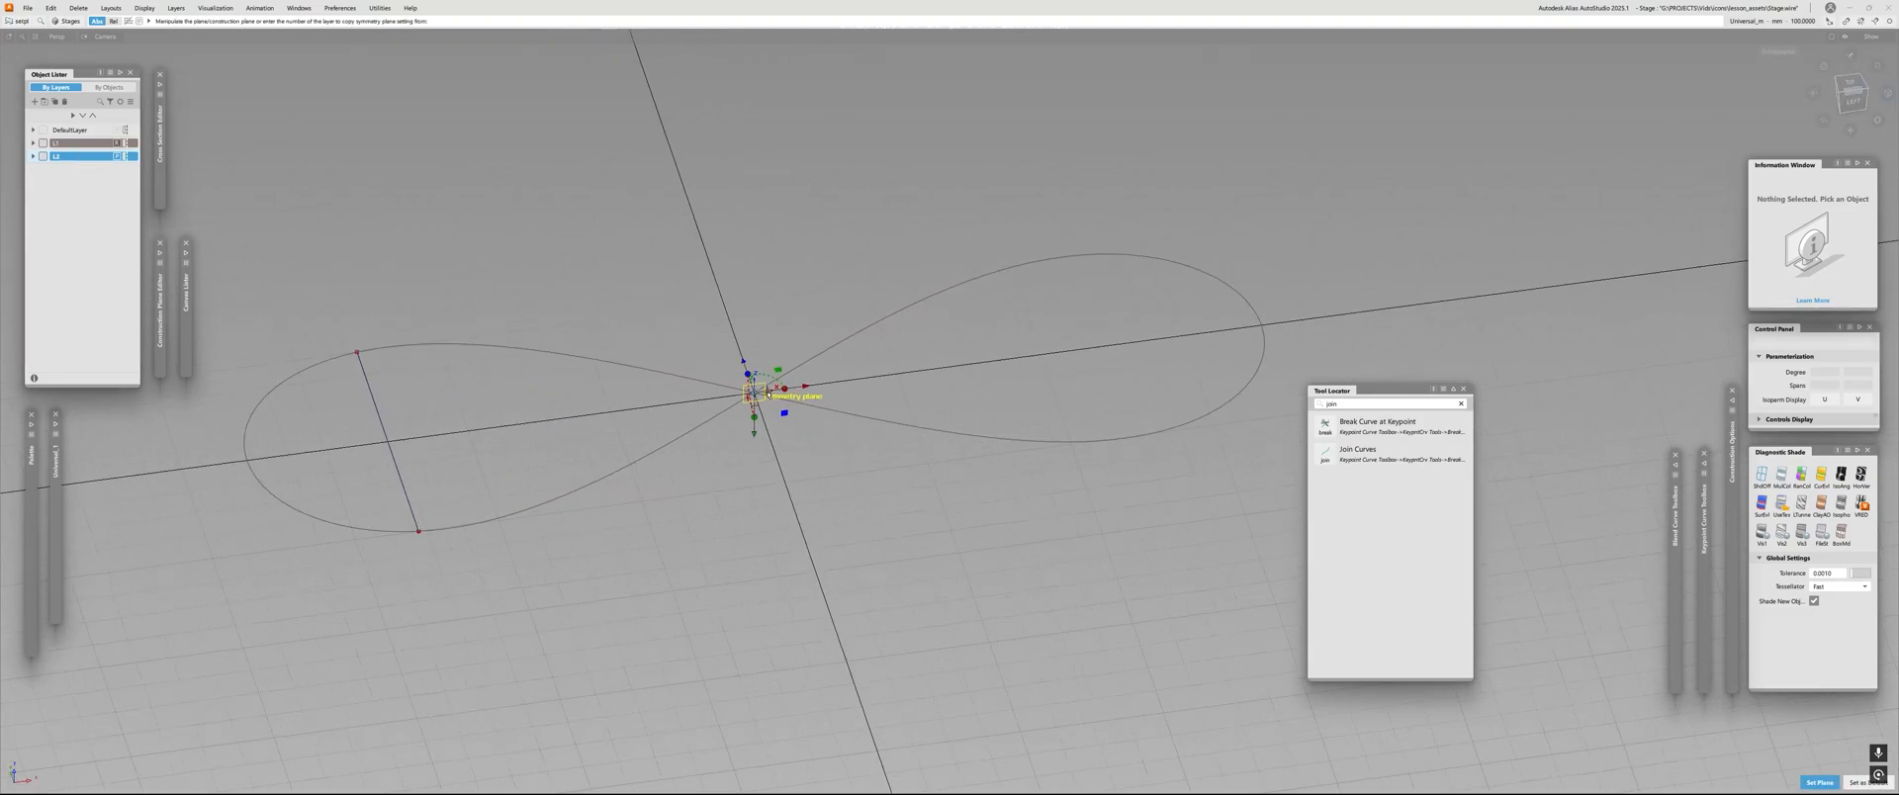
ctrl+shift+drag(653, 386, 615, 441)
alt+shift+right_drag(616, 441, 526, 442)
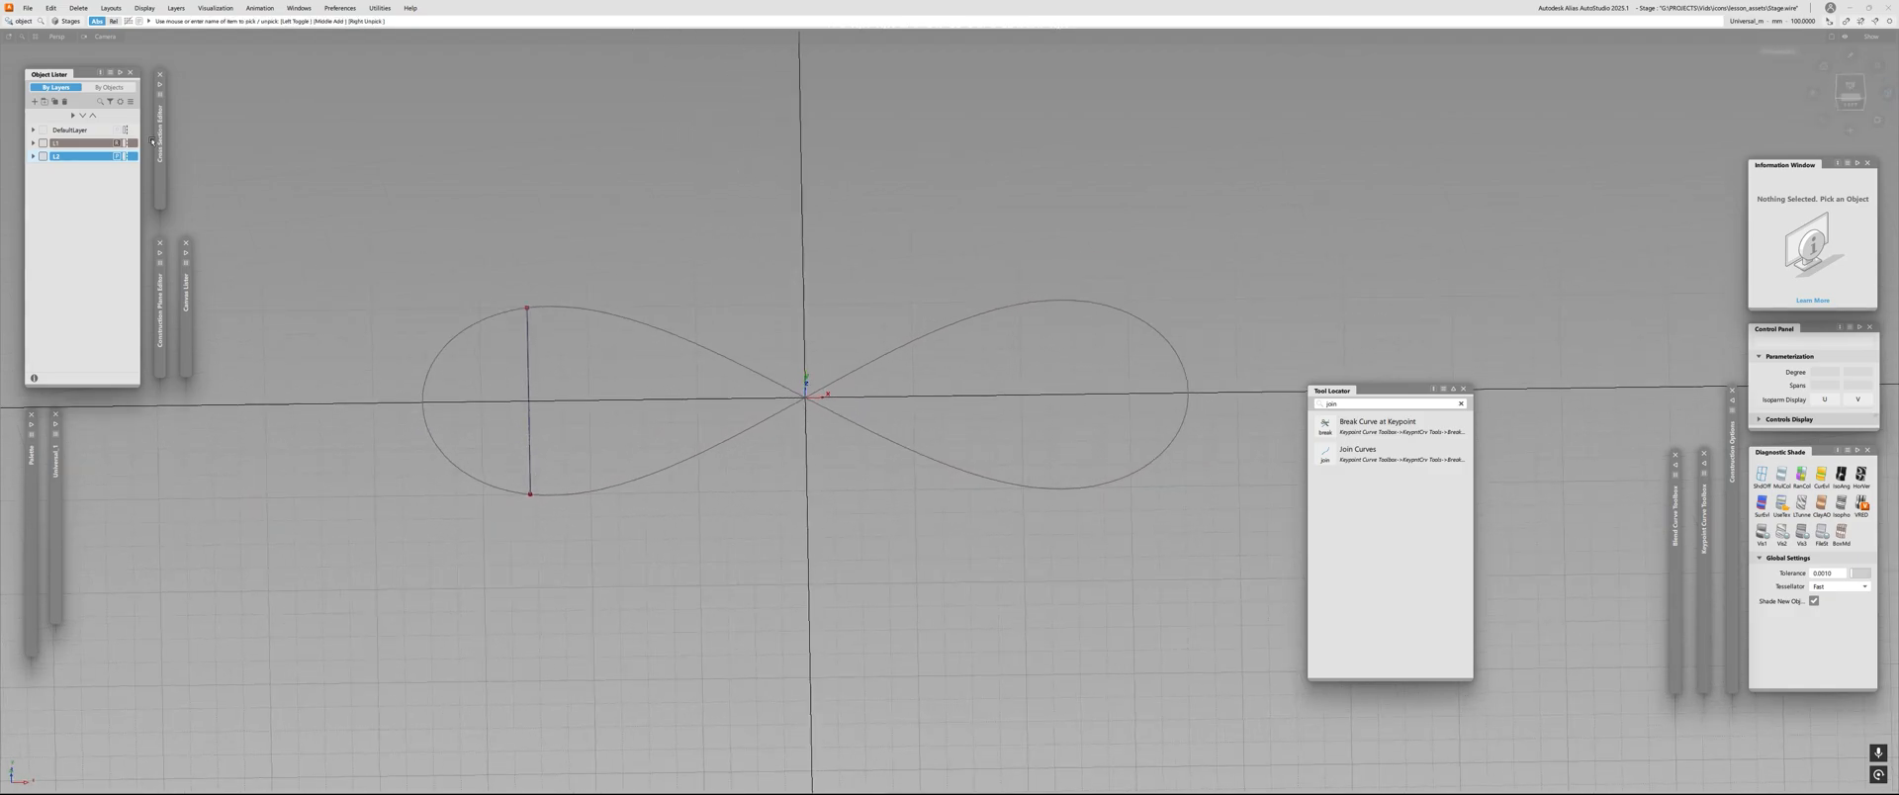
click(127, 157)
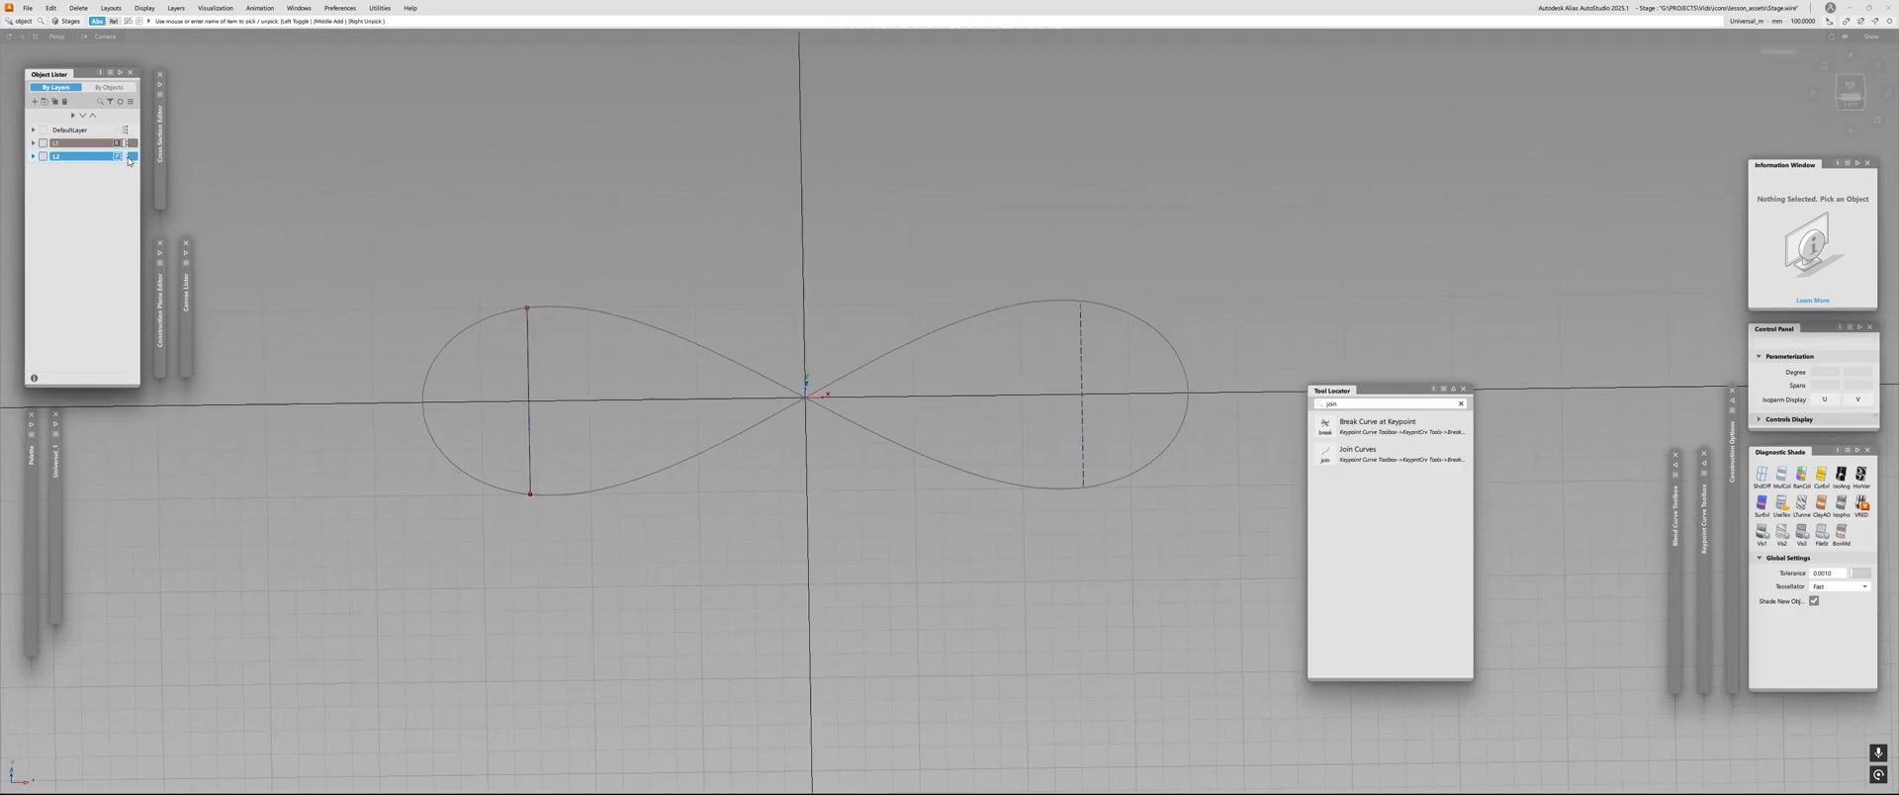
Return to the top view and raise the vertical line's degree to 3.
click(1850, 87)
mouse_move(806, 341)
alt+shift+right_down()
mouse_move(894, 327)
mouse_move(820, 351)
alt+shift+right_up()
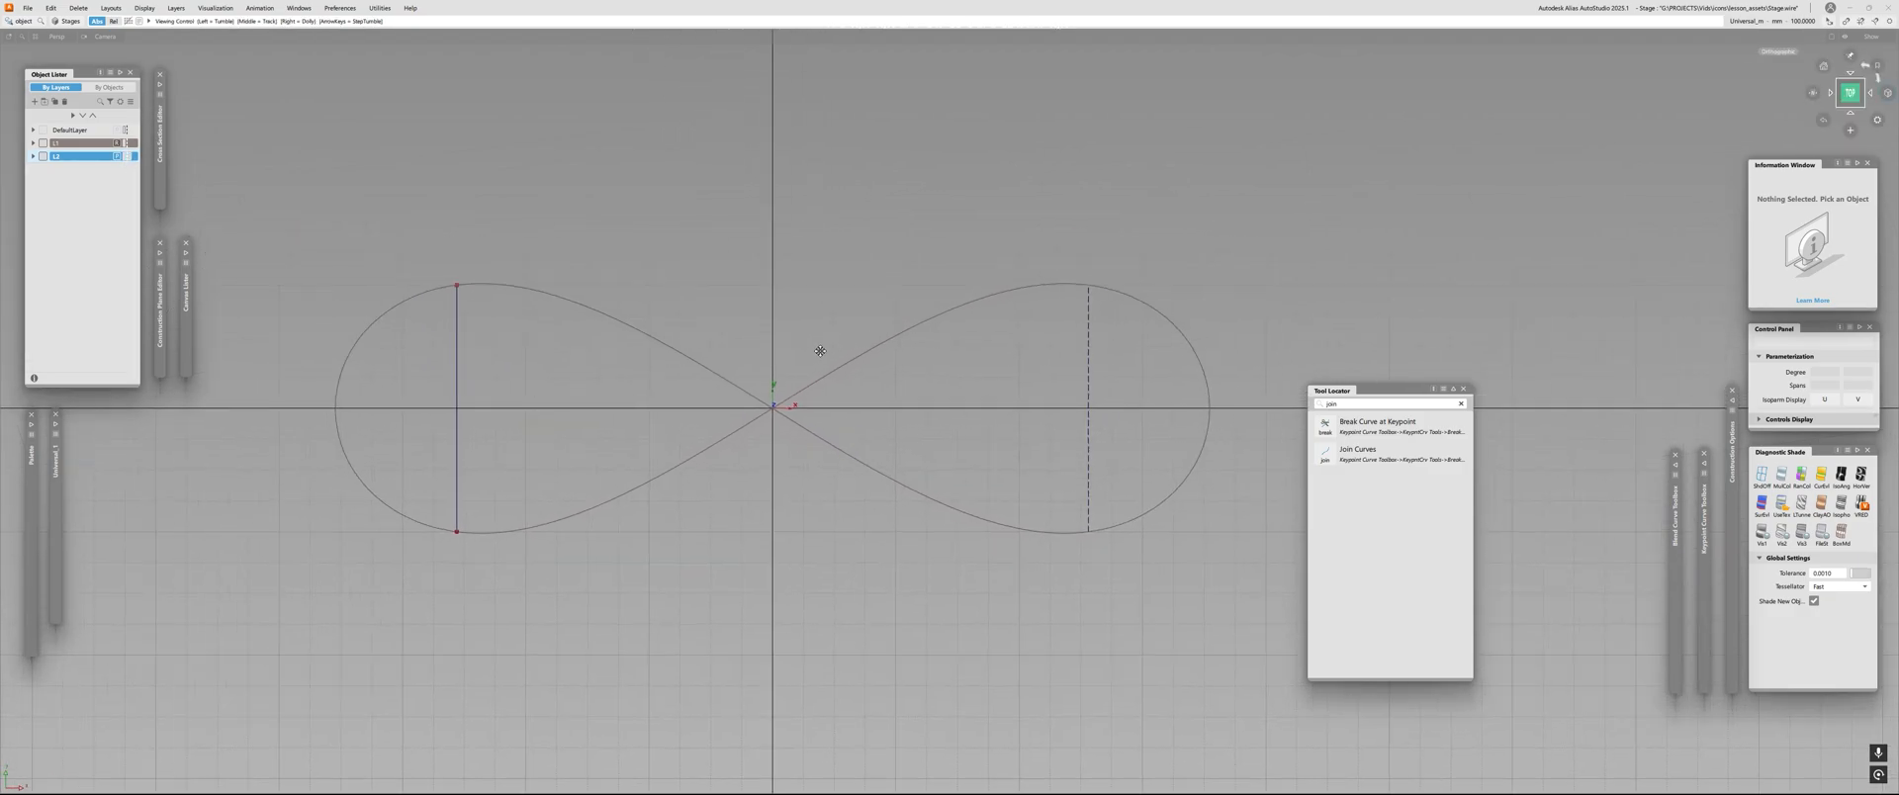
alt+shift+middle_drag(819, 352, 784, 361)
drag(338, 419, 547, 431)
key(ctrl+p)
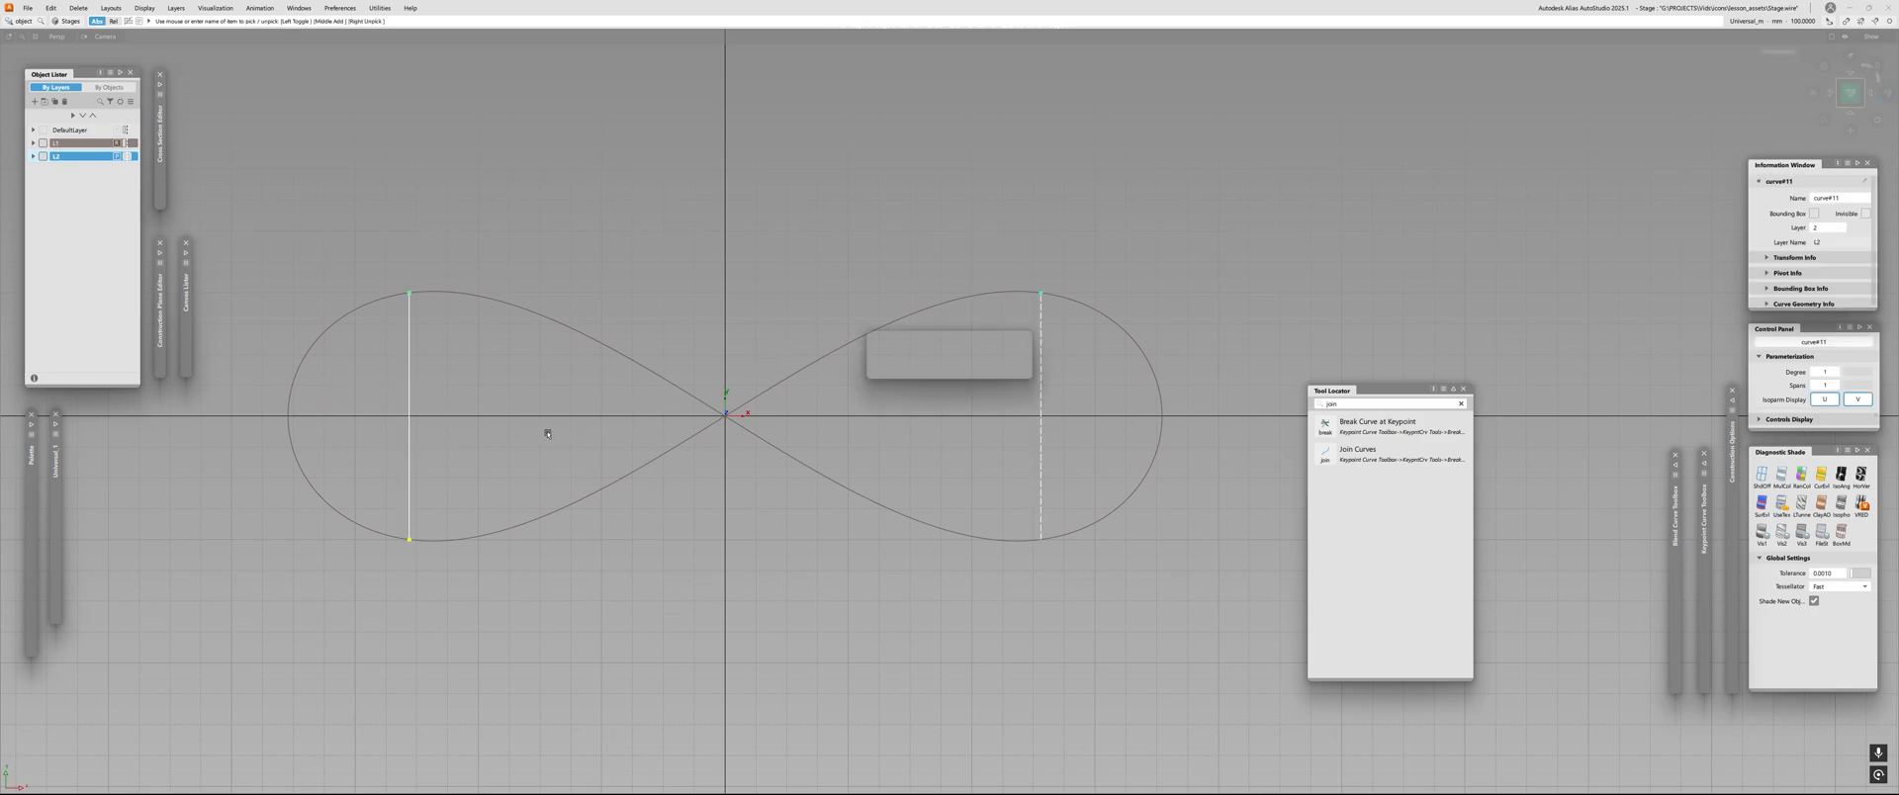
click(980, 353)
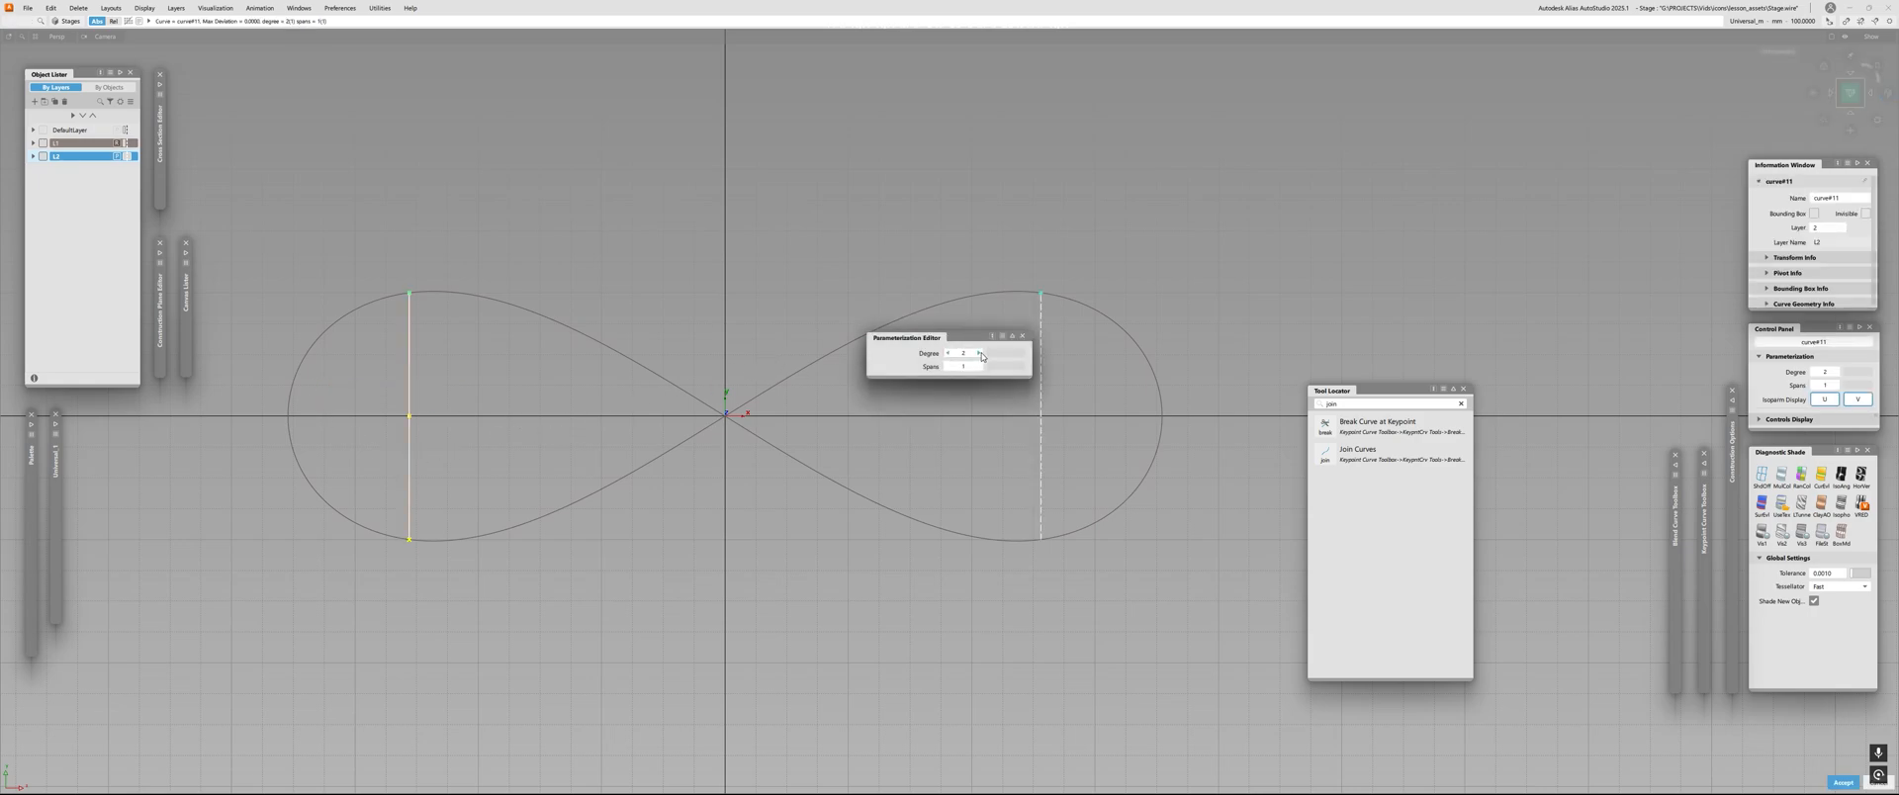
click(980, 354)
Move the line's two middle control vertices outward until the curve follows the rounded end of the left loop.
key(ctrl+v)
drag(328, 345, 450, 475)
key(ctrl+t)
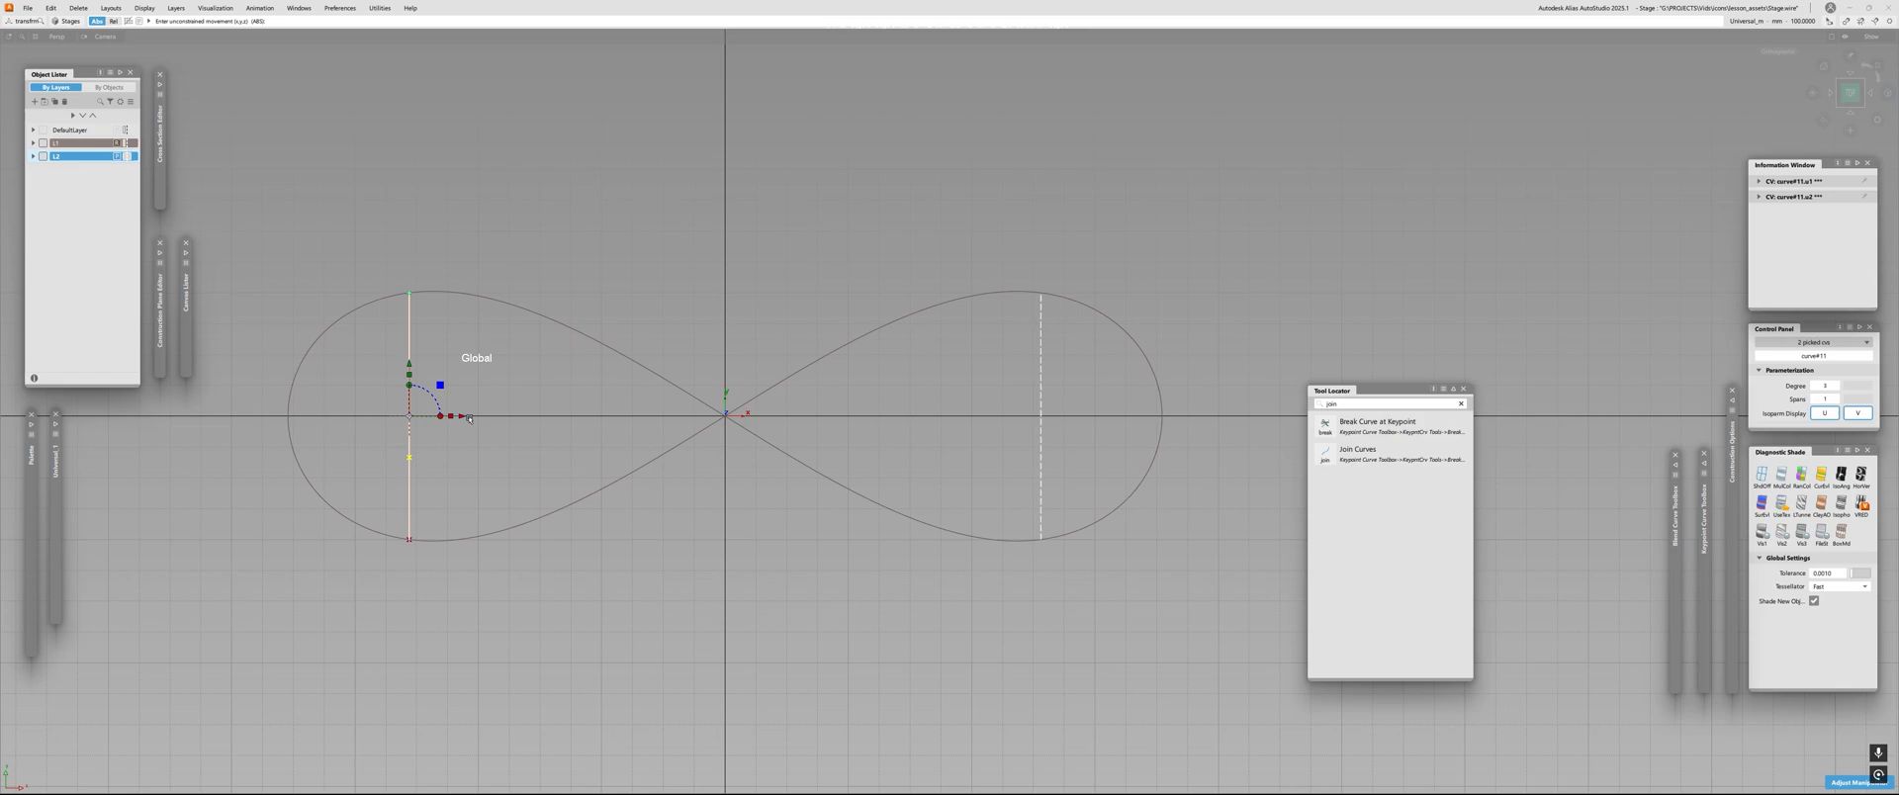
drag(469, 419, 308, 420)
key(ctrl+z)
drag(464, 417, 256, 330)
click(589, 382)
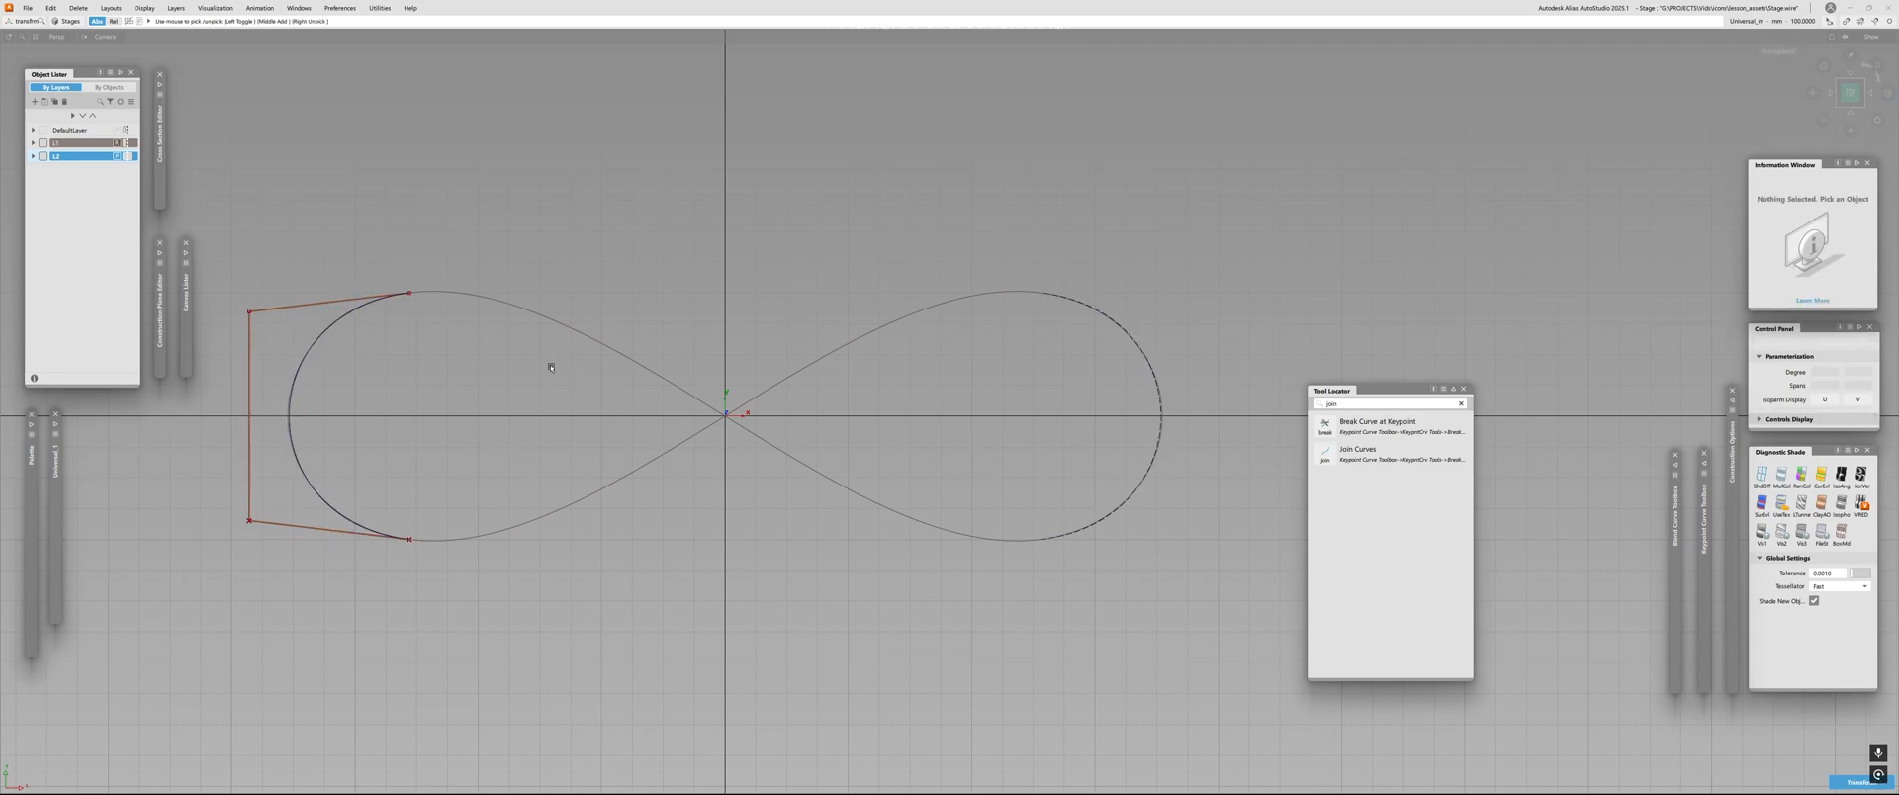
Create a blend curve from the upper end of the left arc to the lower end of the mirrored right arc.
key(b)
click(409, 293)
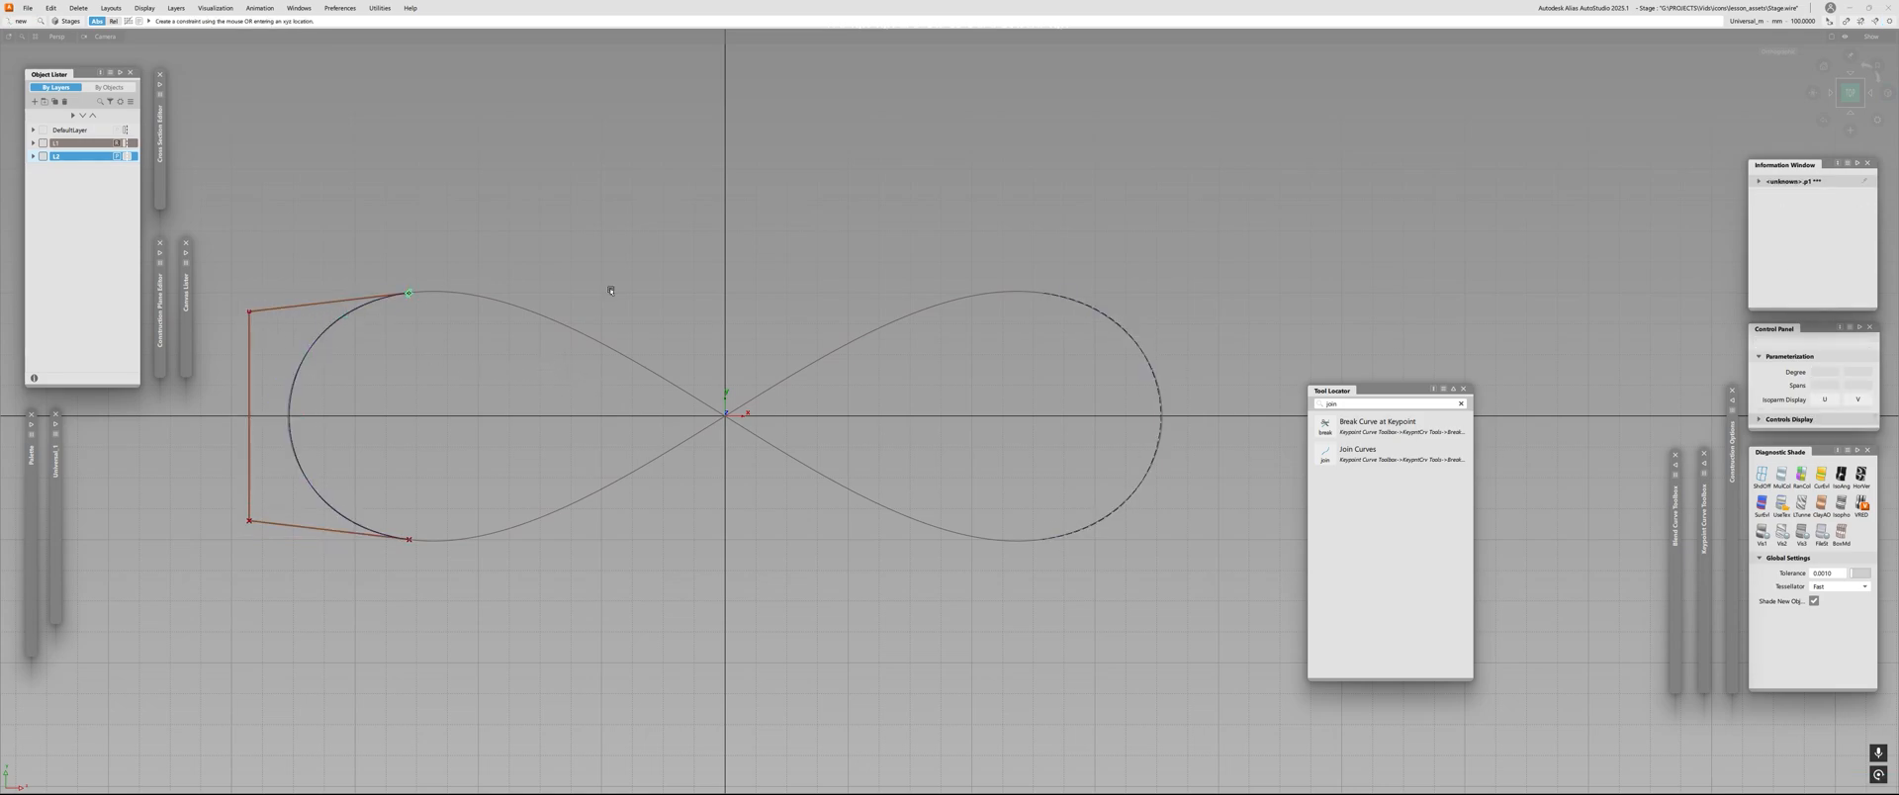
ctrl+click(1124, 506)
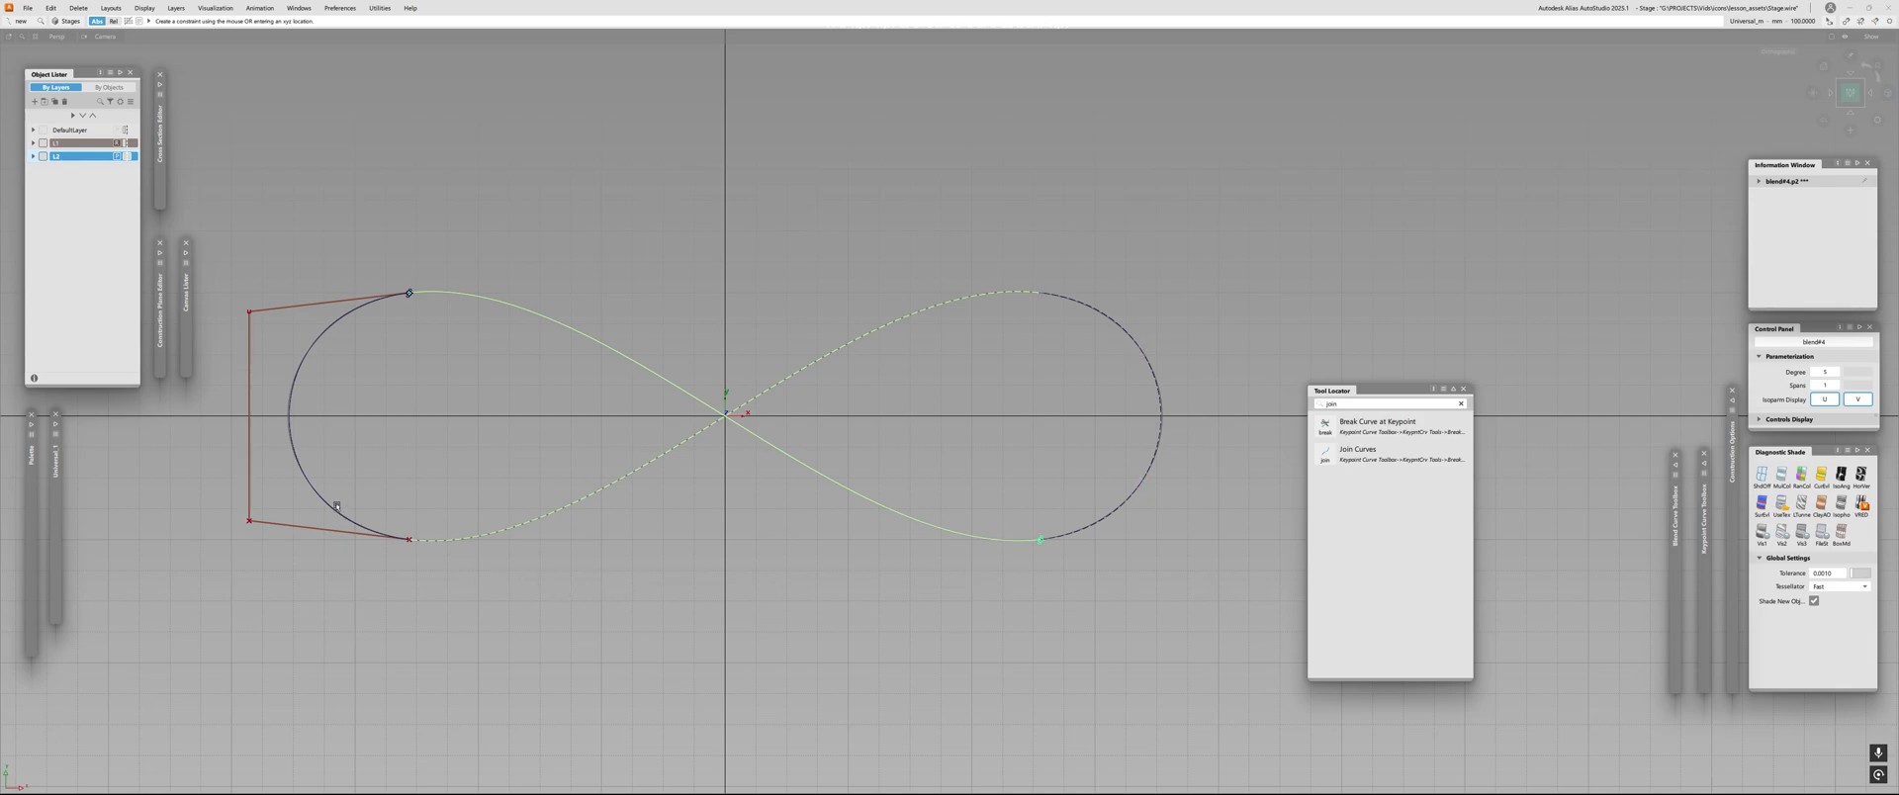
ctrl+shift+drag(336, 506, 504, 449)
click(504, 449)
Hide layer L1 and turn off the control vertex display of the new curves.
alt+shift+right_drag(569, 348, 538, 403)
click(43, 143)
click(665, 338)
click(582, 397)
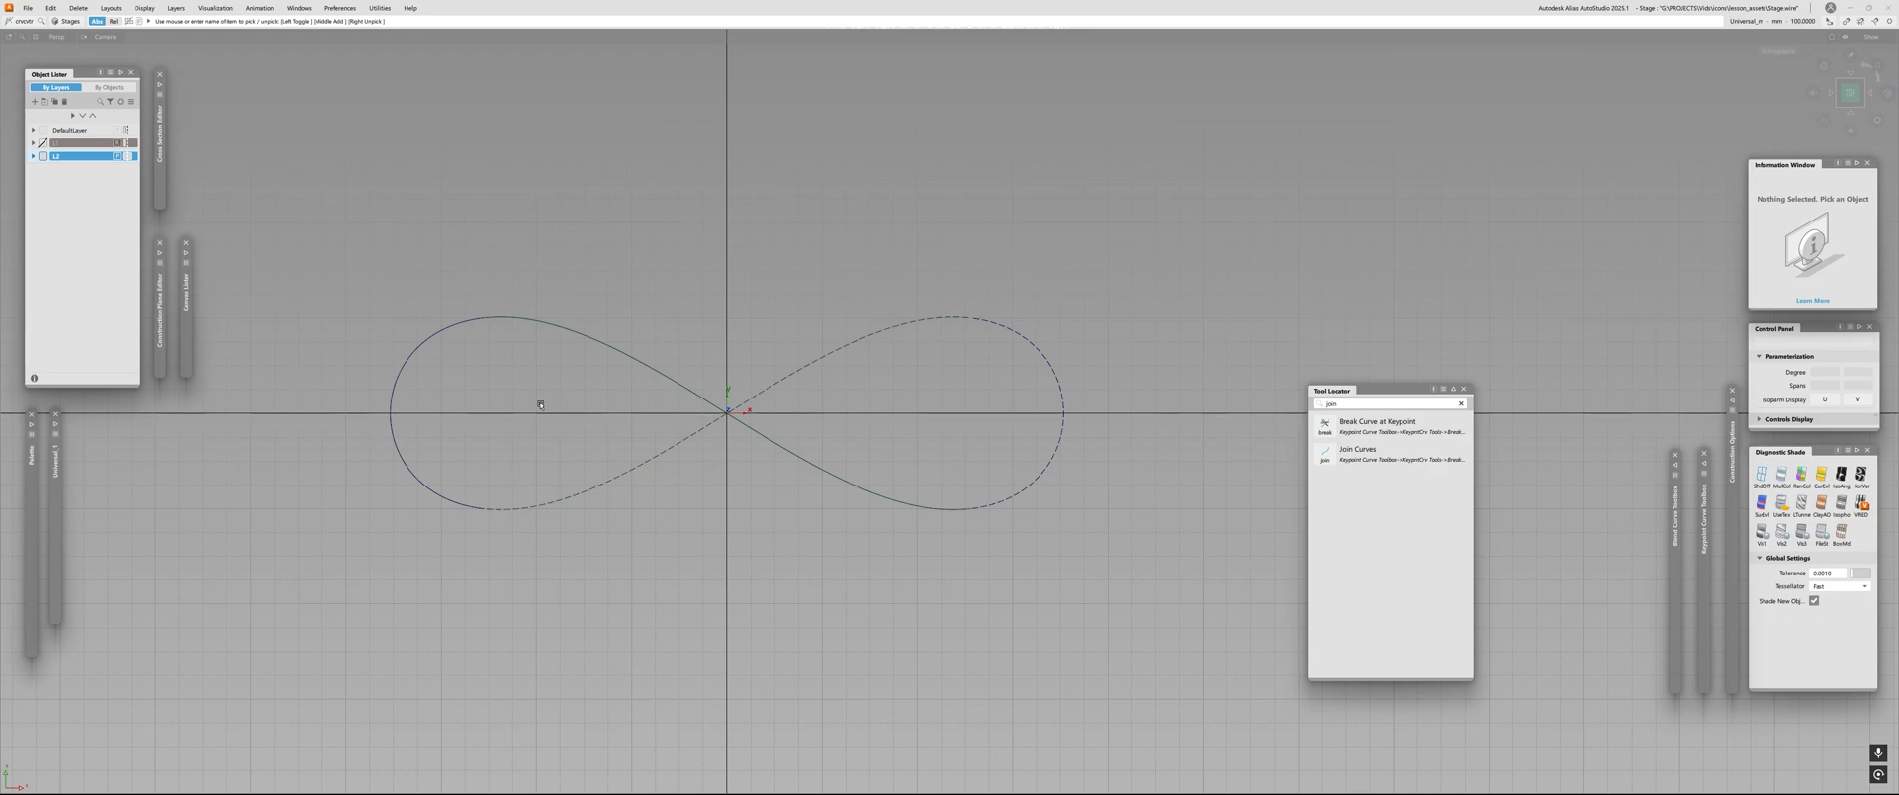
Display curvature combs on the left arc and the blend curve, and enlarge the comb scale.
alt+shift+right_drag(539, 403, 555, 386)
alt+shift+middle_drag(555, 386, 614, 394)
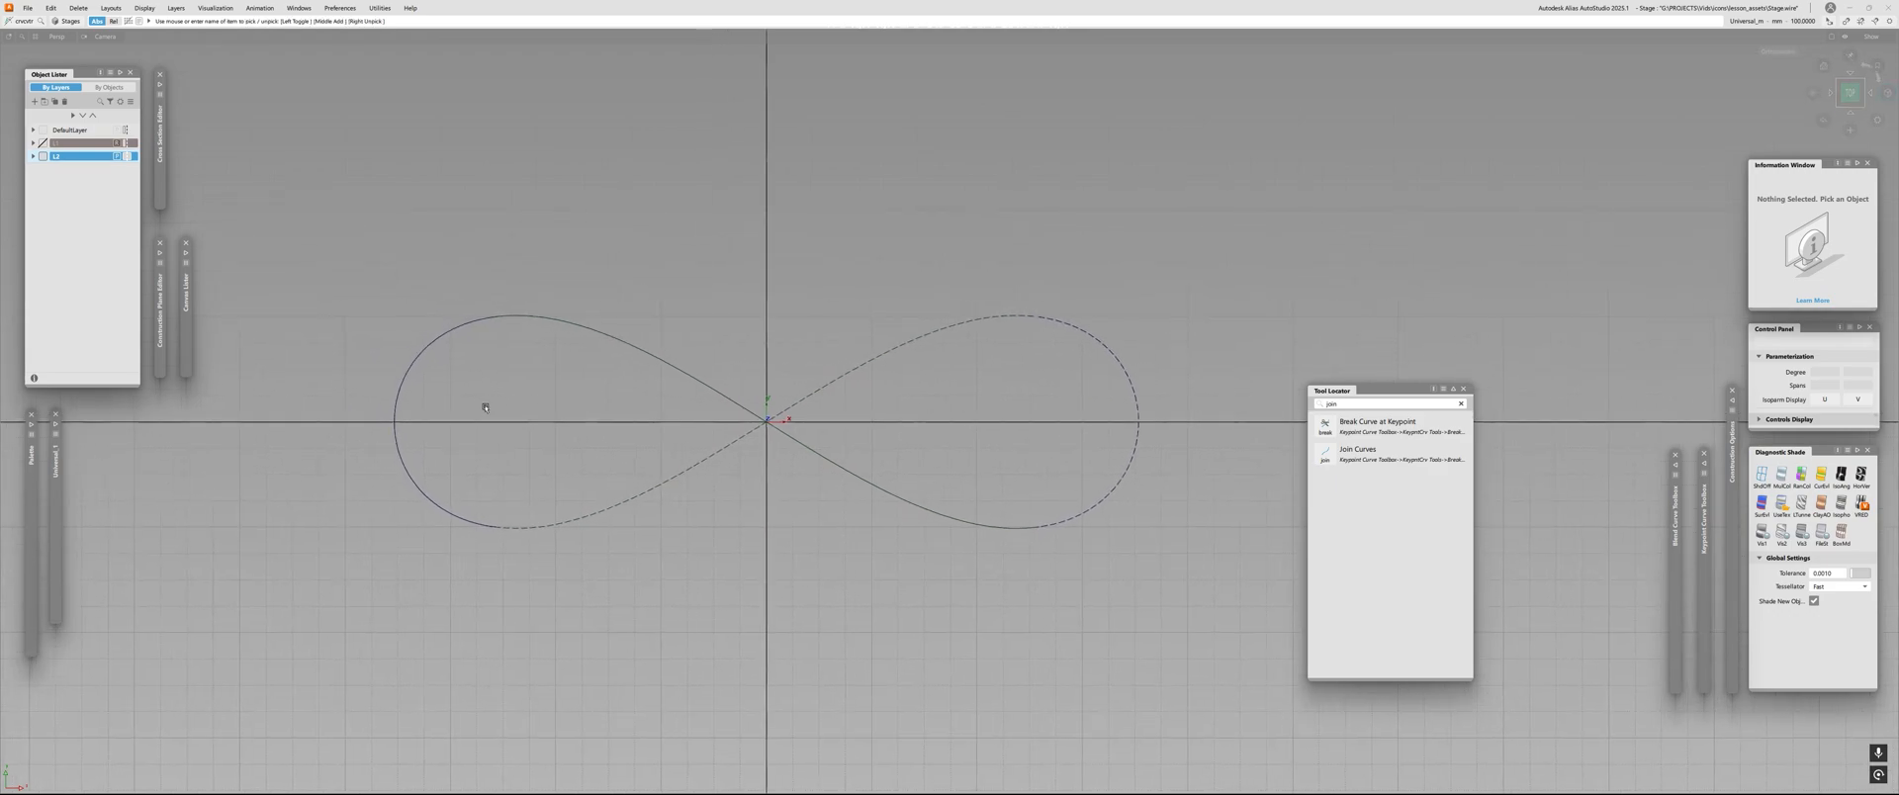
click(425, 347)
click(562, 321)
drag(413, 248, 877, 252)
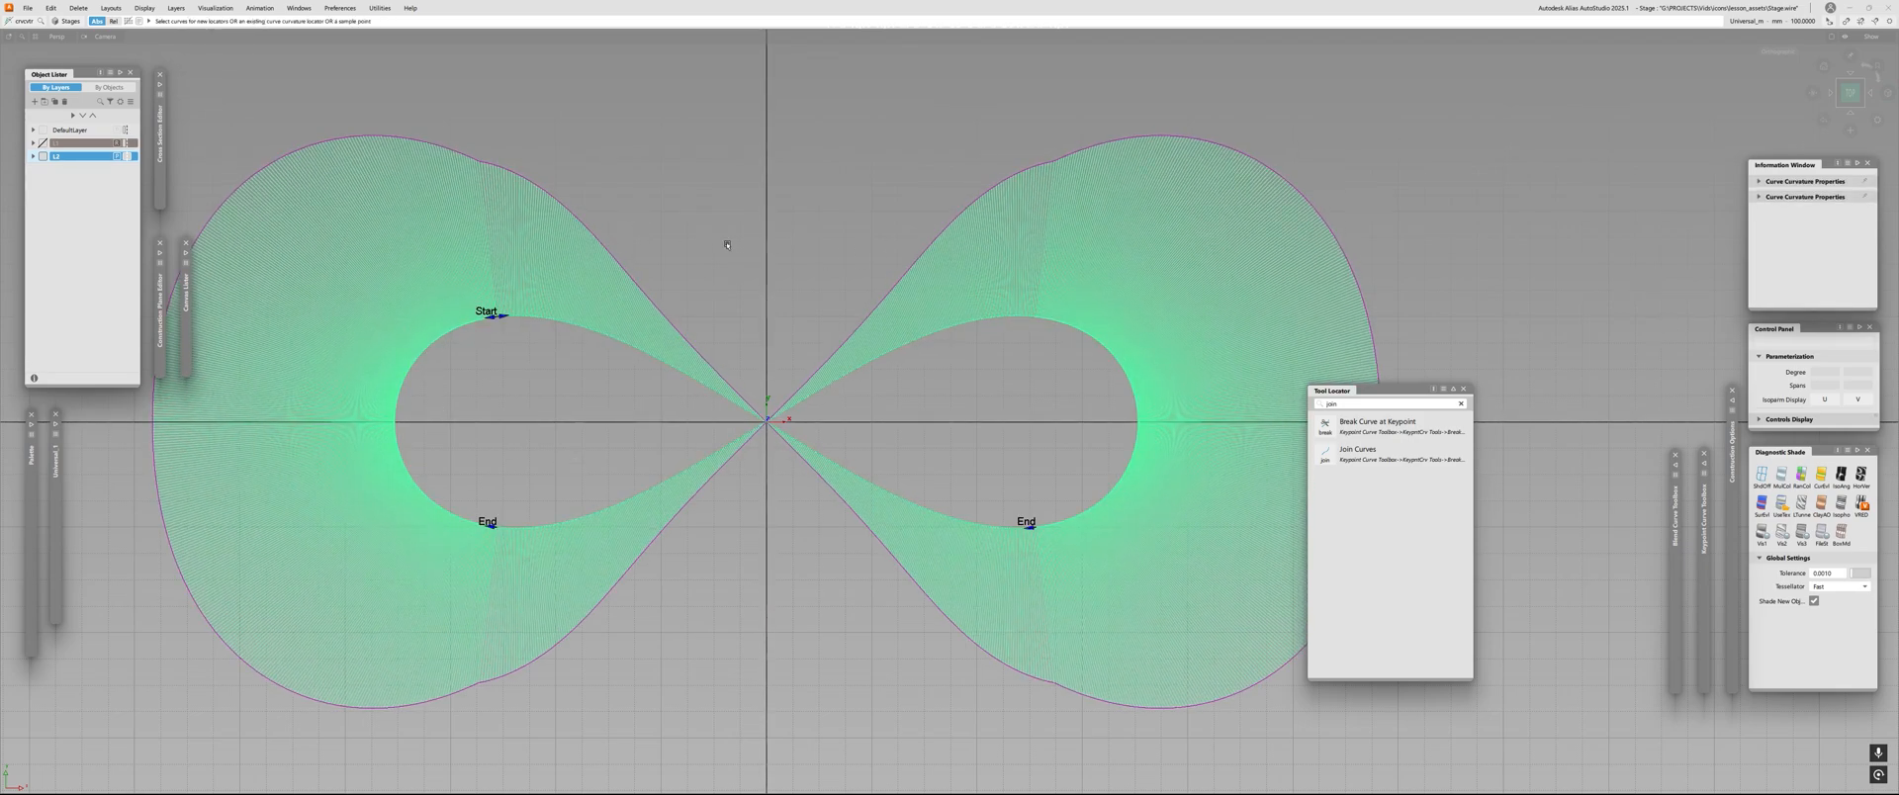
drag(727, 245, 636, 254)
Examine the curvature combs where the arc meets the blend curve, and remove them.
alt+shift+right_drag(636, 254, 555, 255)
alt+shift+middle_drag(555, 255, 733, 376)
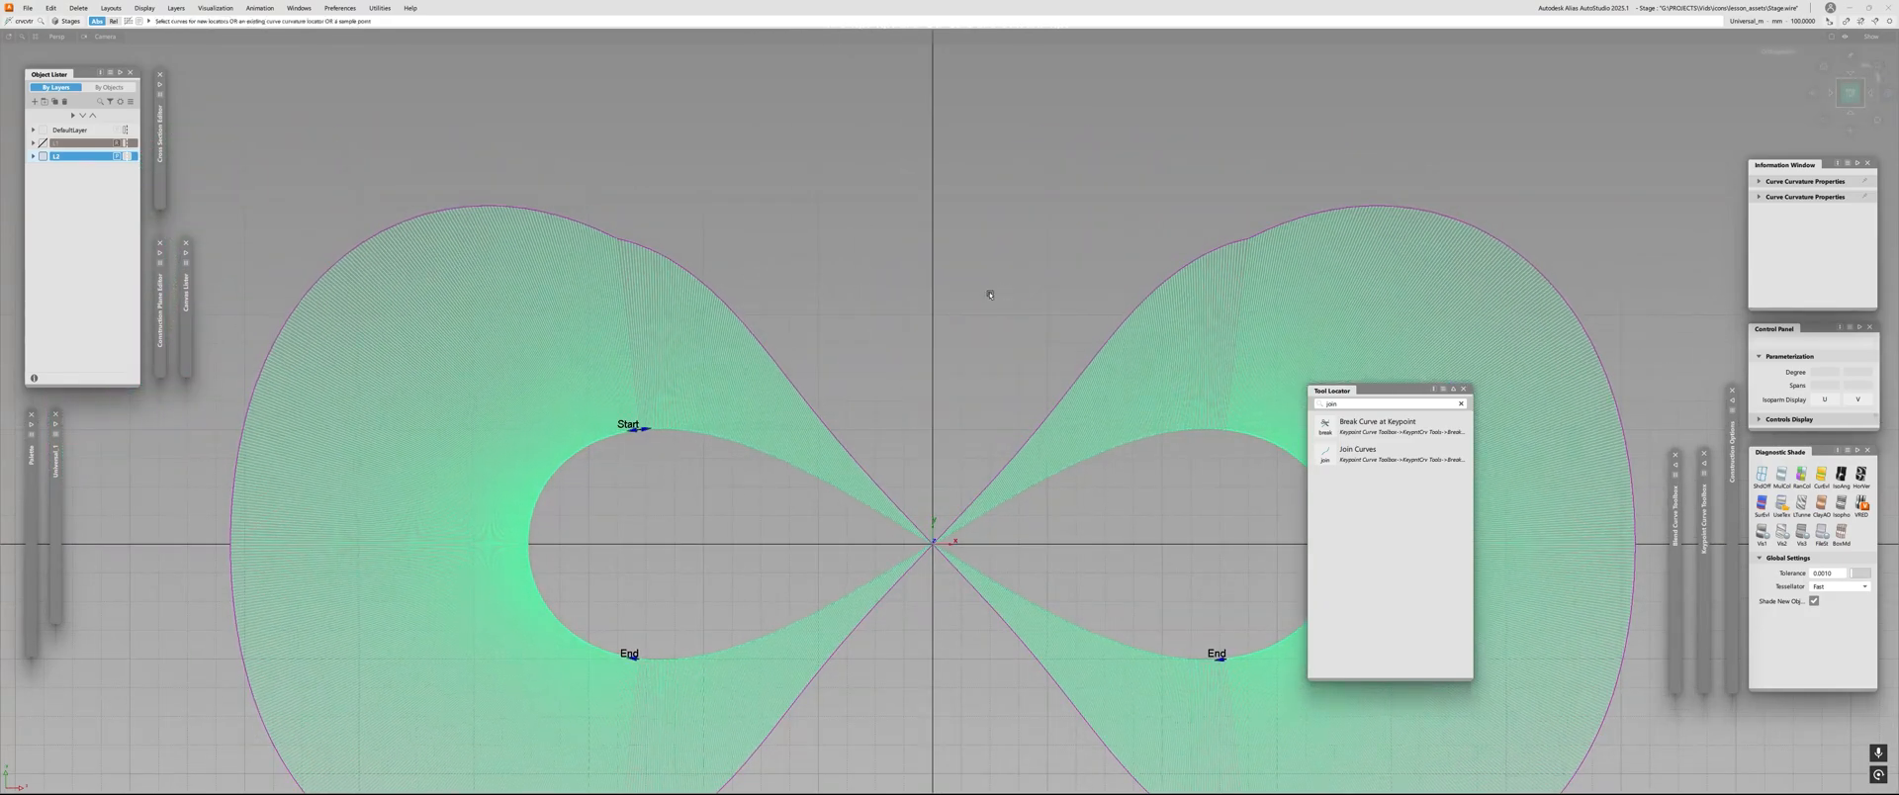
alt+shift+right_drag(990, 294, 614, 288)
alt+shift+middle_drag(614, 287, 873, 377)
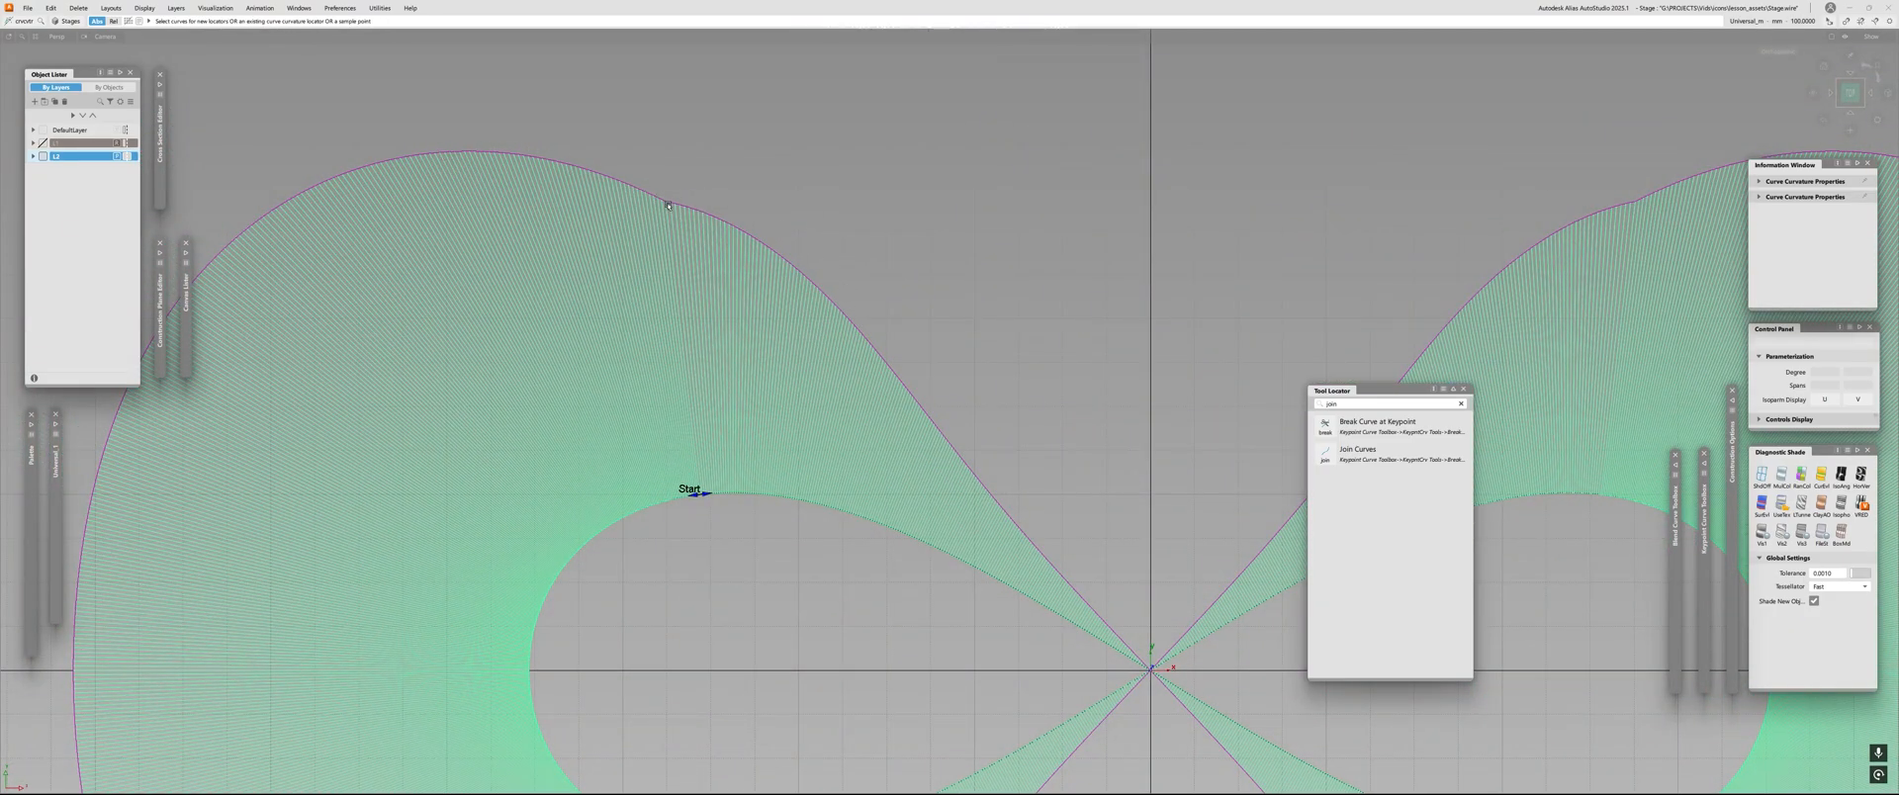
alt+shift+right_drag(627, 305, 624, 403)
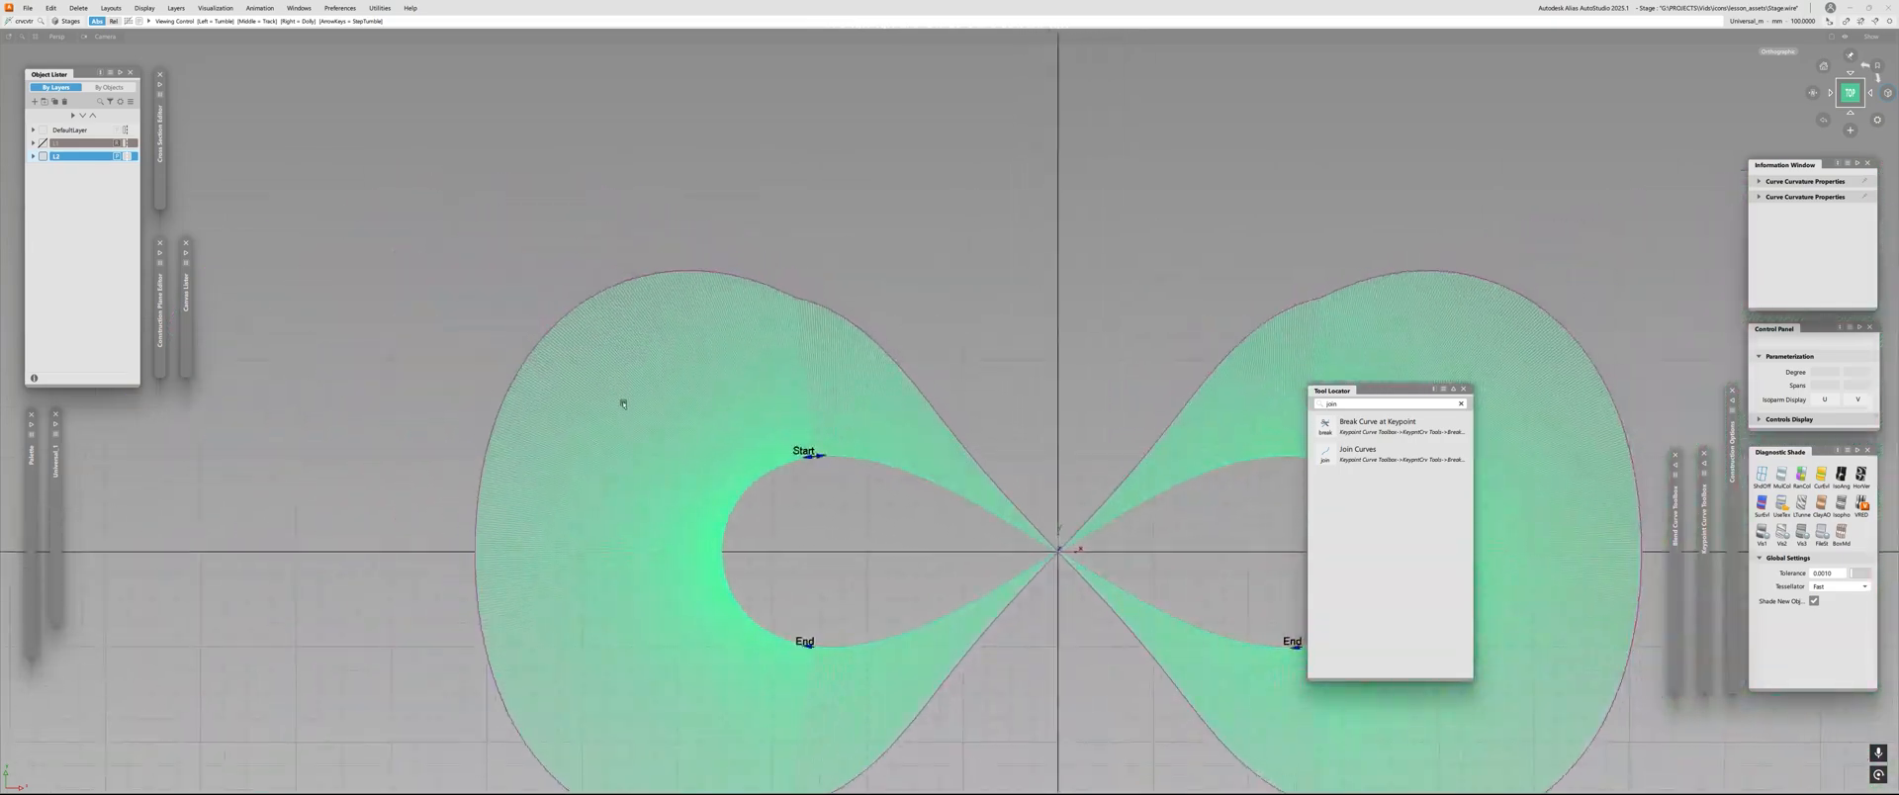
alt+shift+middle_drag(623, 403, 528, 327)
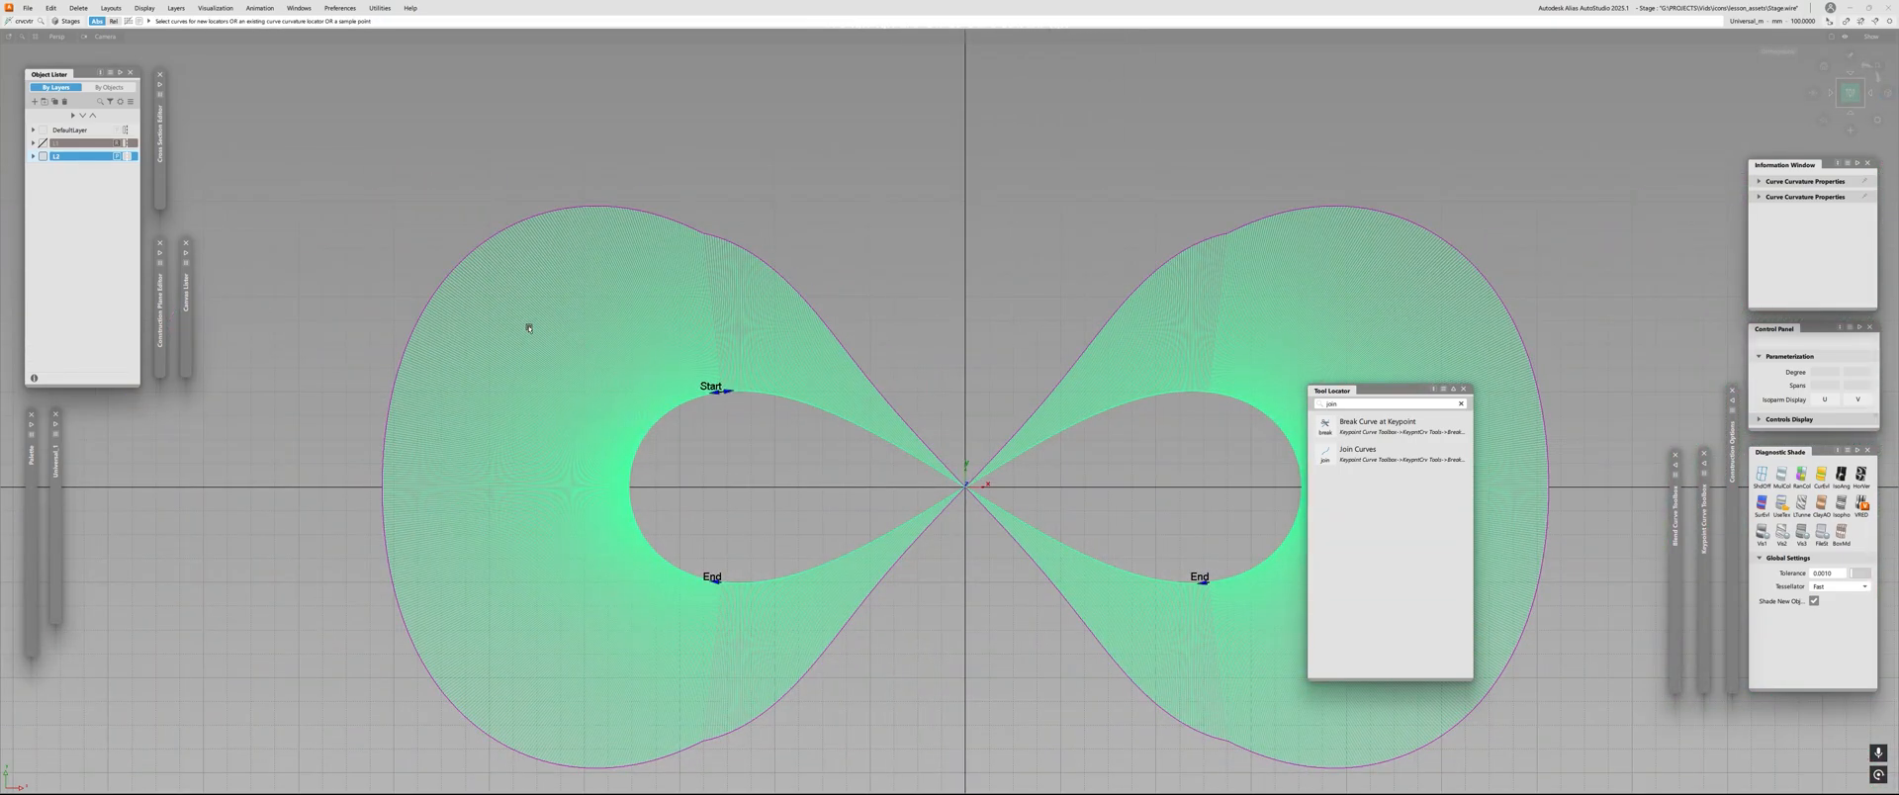
alt+shift+right_drag(741, 368, 759, 343)
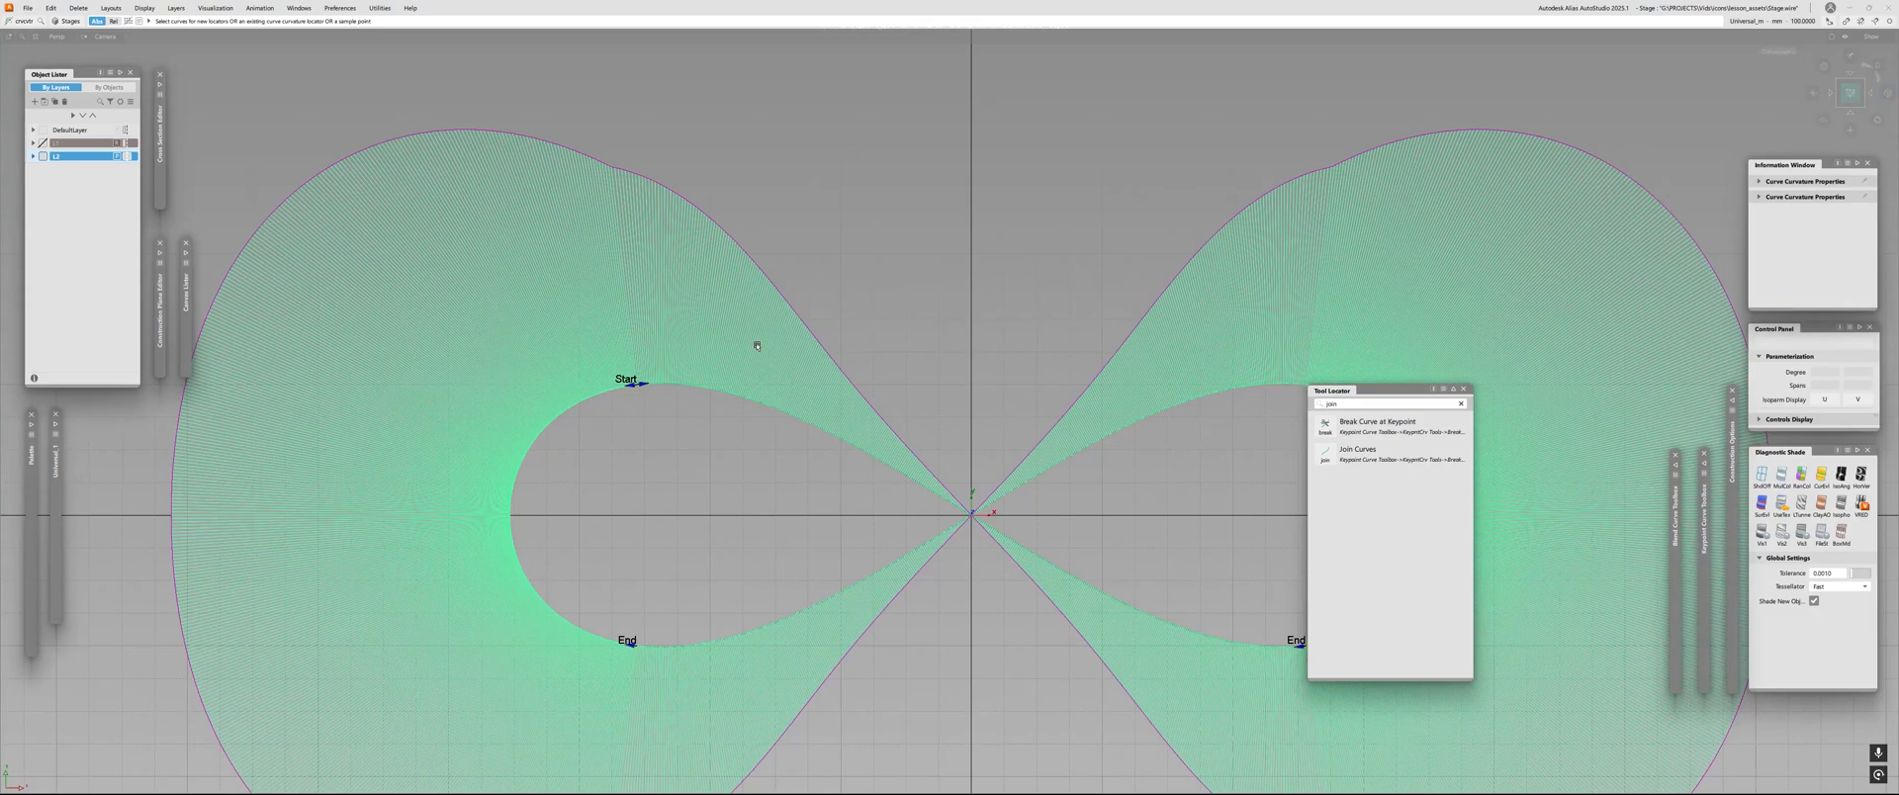
key(Delete)
Display the control vertices of the left arc and the blend curve.
click(740, 397)
alt+shift+right_drag(548, 368, 378, 386)
click(365, 389)
click(409, 444)
click(336, 436)
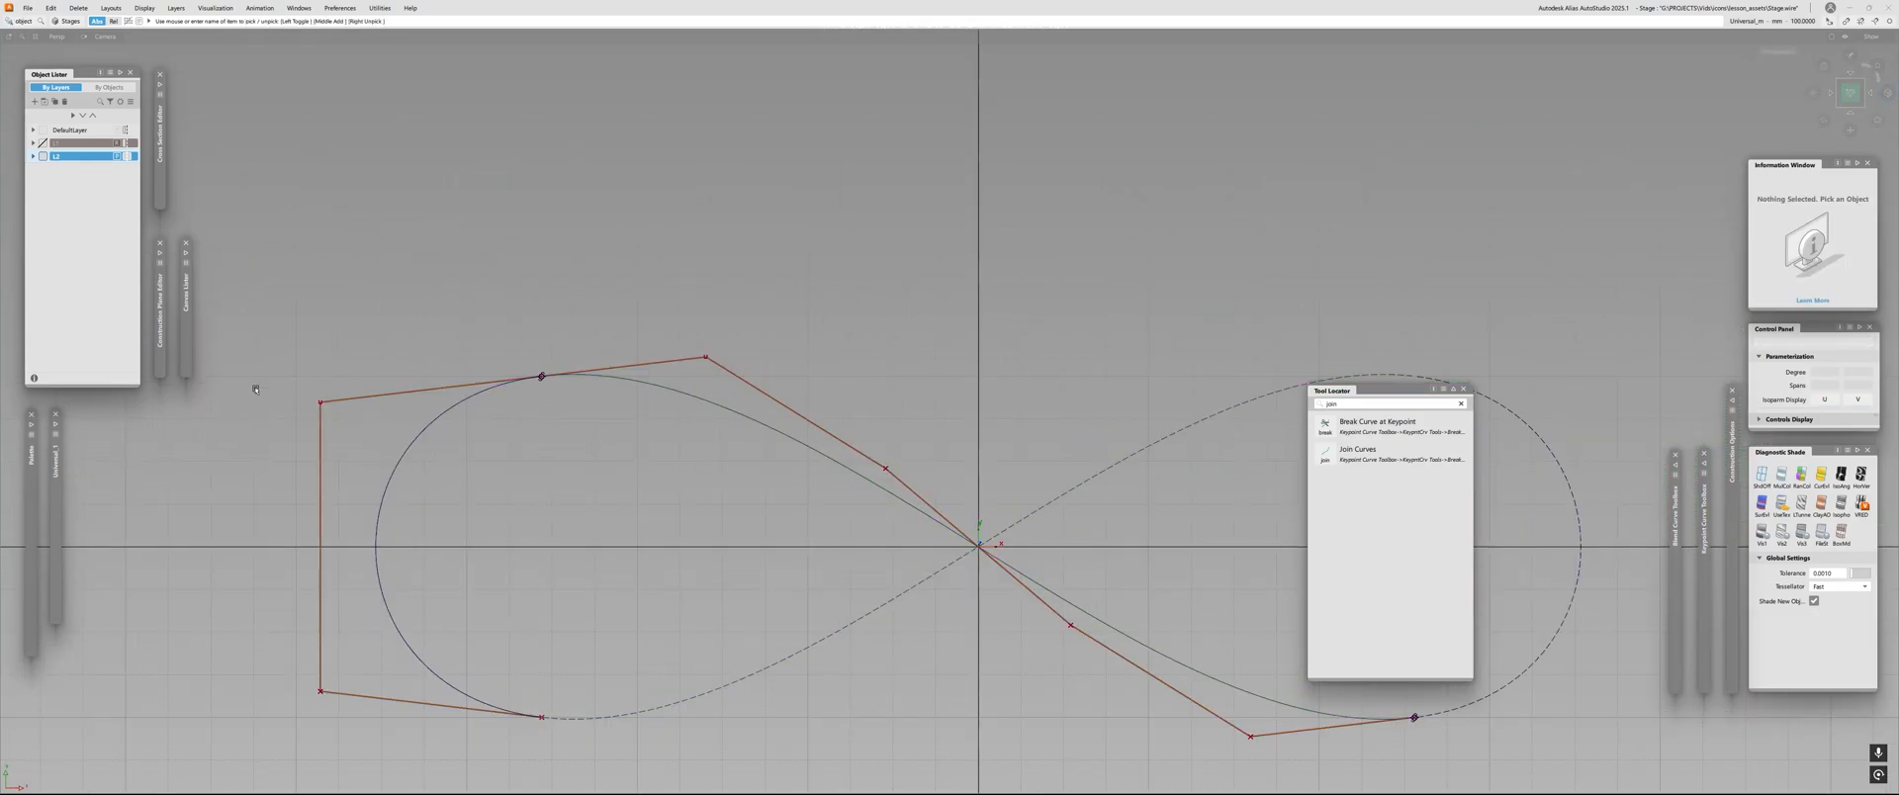
alt+shift+right_drag(400, 446, 783, 511)
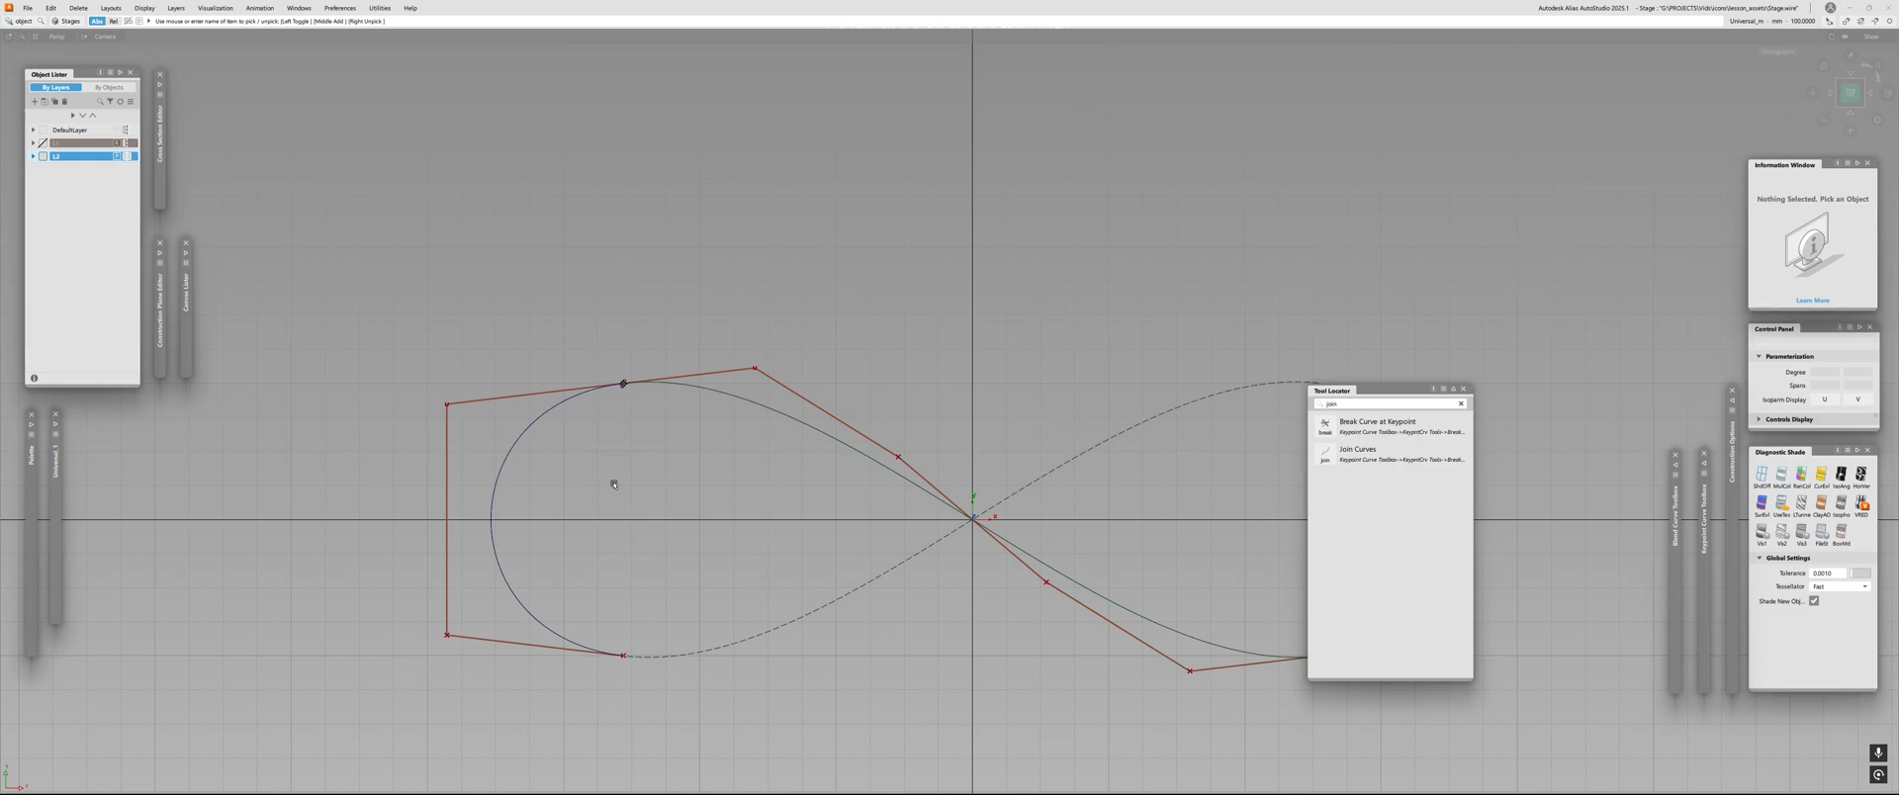
Add curvature combs to the left arc and the blend curve again, framing the left loop for comparison.
key(ctrl+shift+c)
click(547, 410)
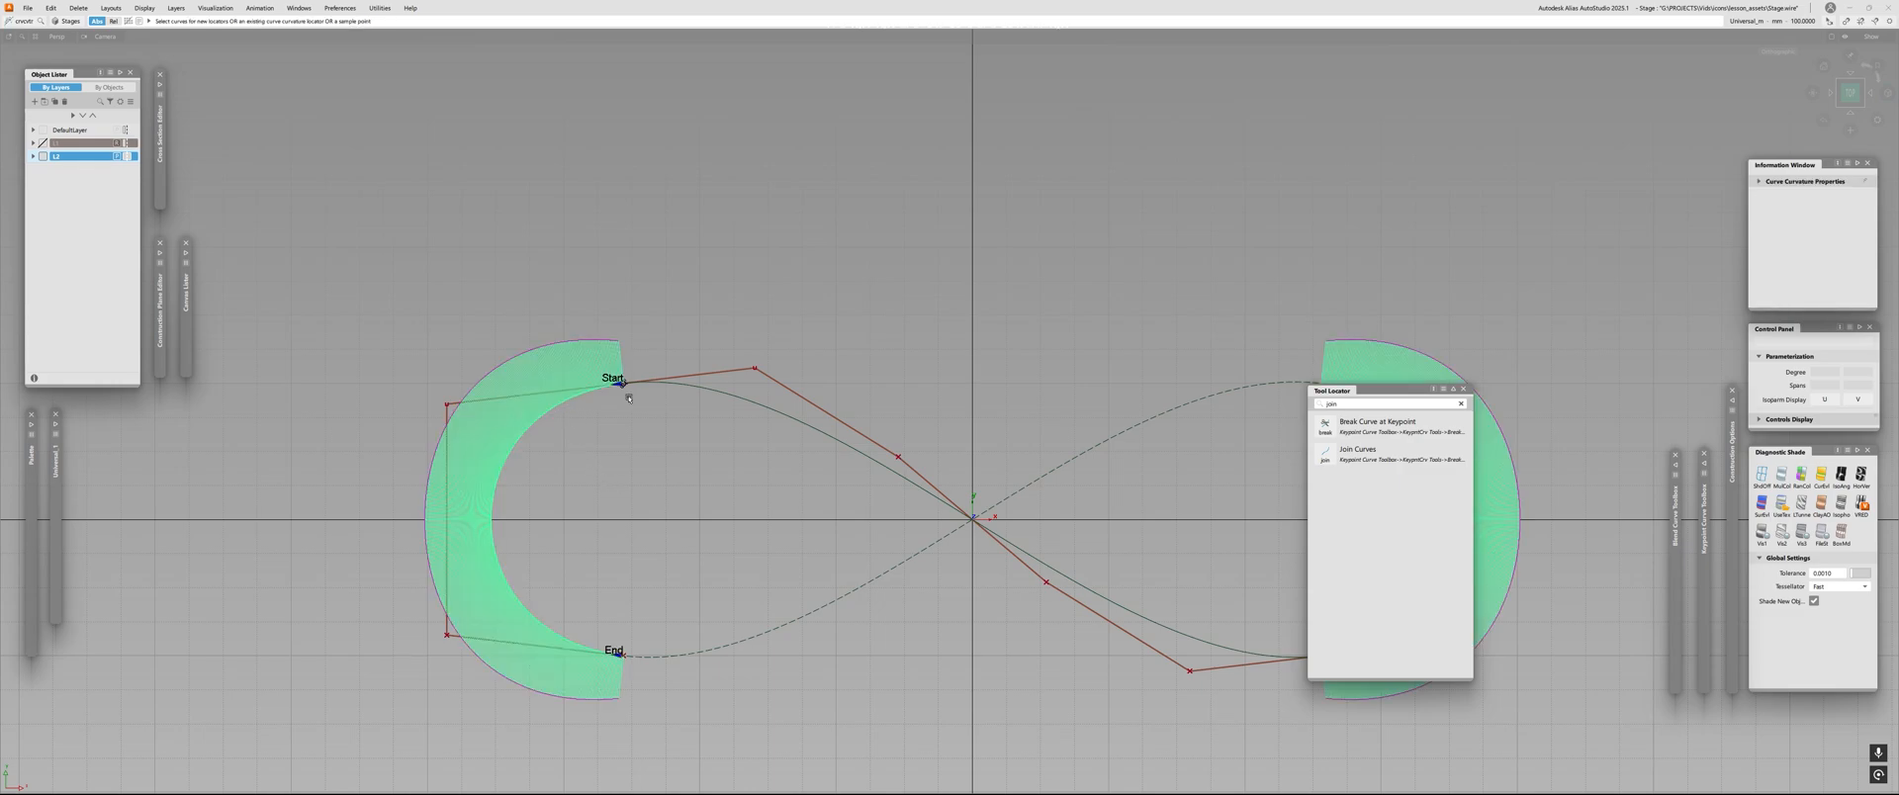
click(698, 387)
alt+shift+right_drag(608, 445, 449, 471)
middle_drag(449, 471, 470, 478)
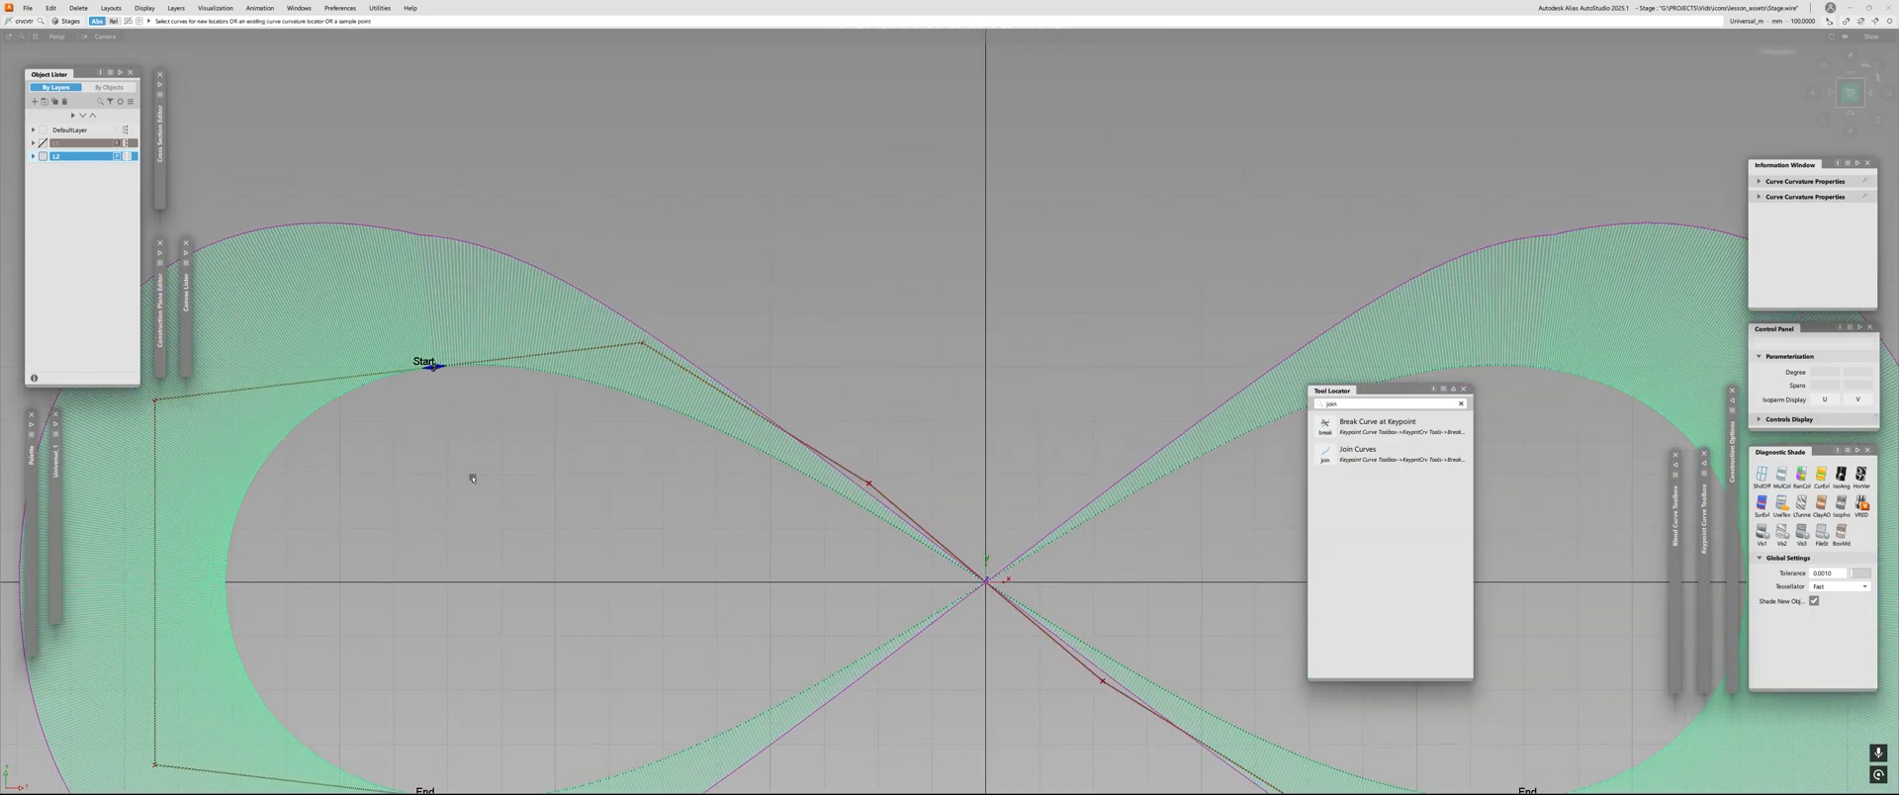
alt+shift+right_drag(538, 492, 458, 456)
alt+shift+middle_drag(458, 456, 834, 347)
alt+shift+right_drag(835, 347, 780, 390)
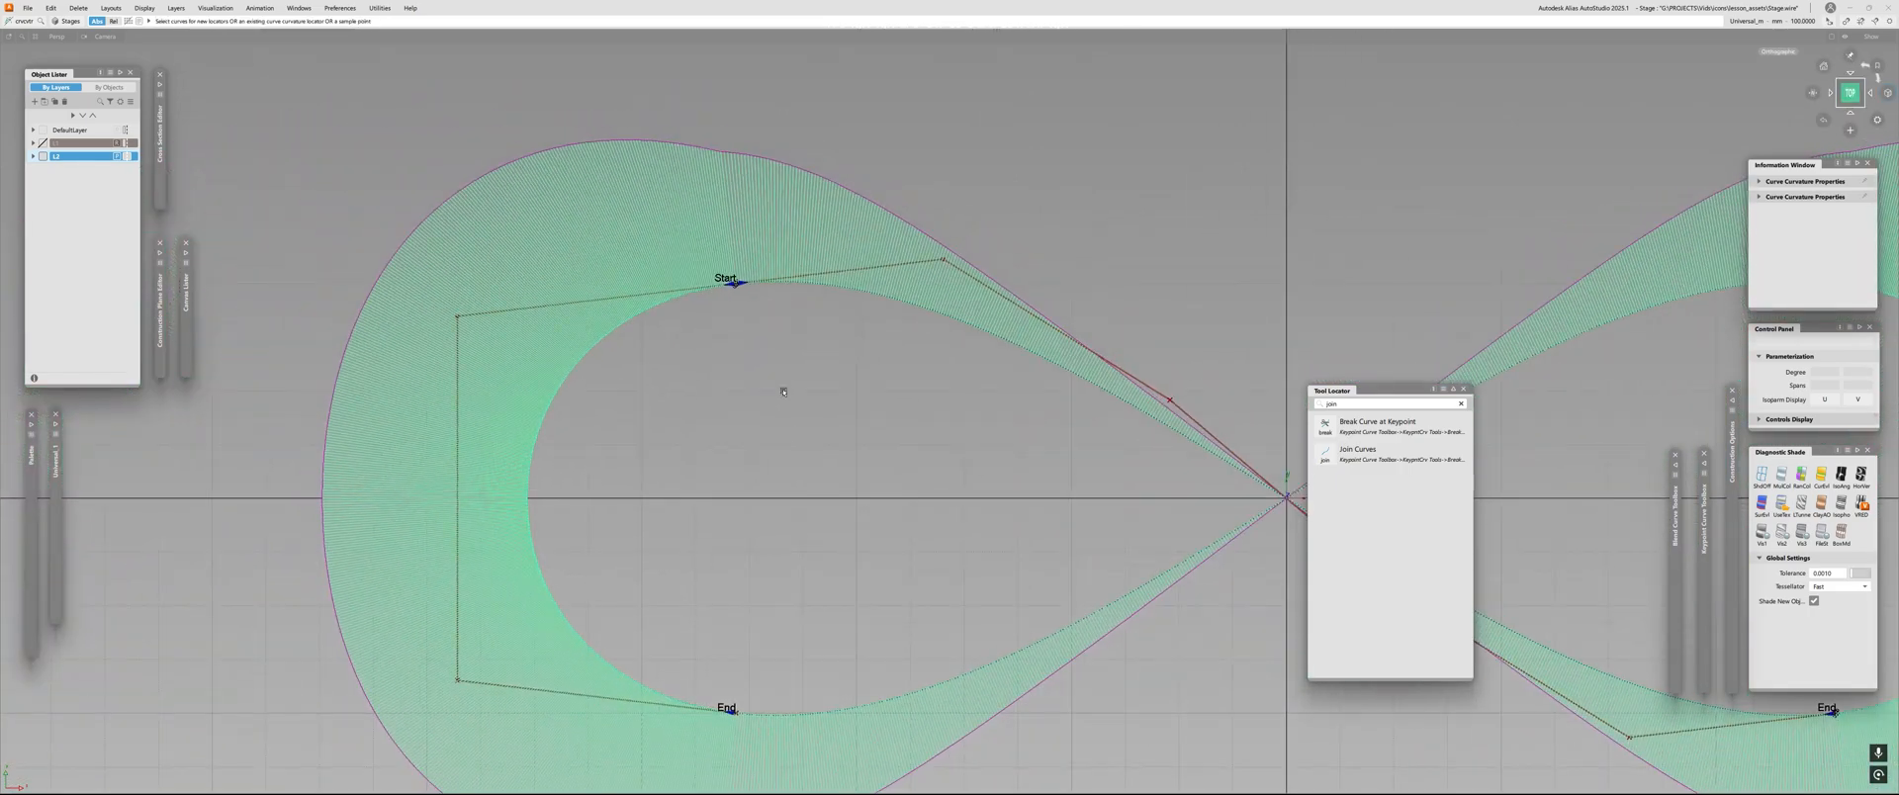
Try scaling the left arc's two middle control vertices non-proportionally along Y, and undo the scaling.
click(342, 586)
drag(343, 587, 522, 727)
ctrl+shift+middle_drag(521, 633, 517, 486)
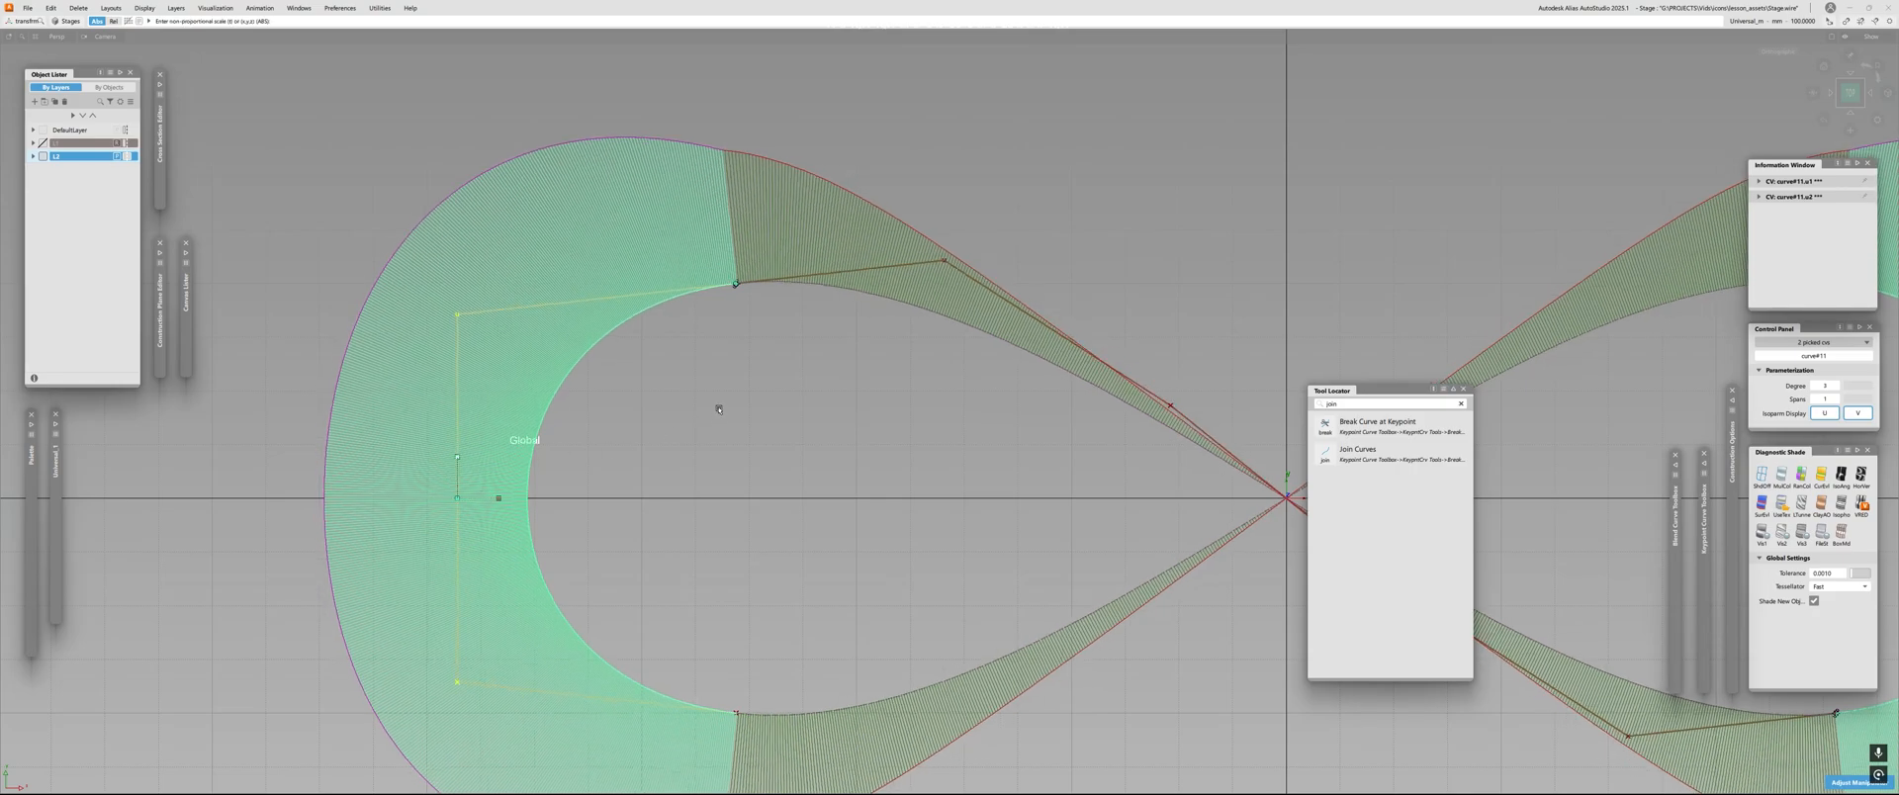
drag(716, 417, 717, 421)
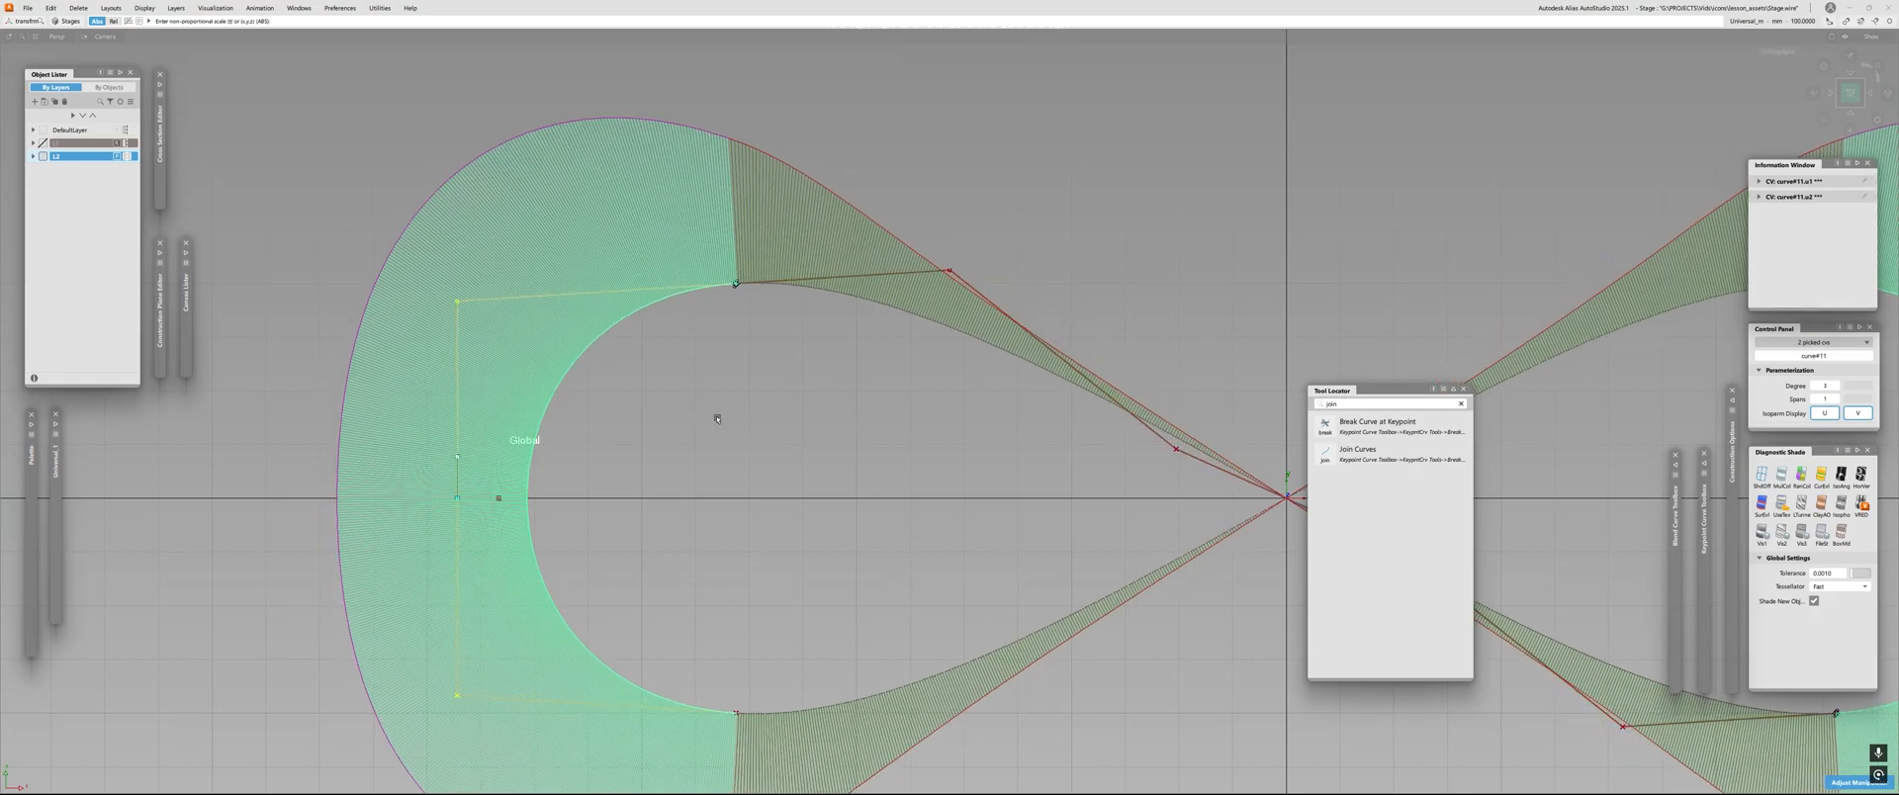
key(ctrl+z)
Show the layer above L2 for reference, and nudge the left arc's two middle control vertices slightly.
ctrl+shift+drag(396, 412, 306, 365)
click(45, 142)
alt+shift+middle_drag(630, 468, 643, 419)
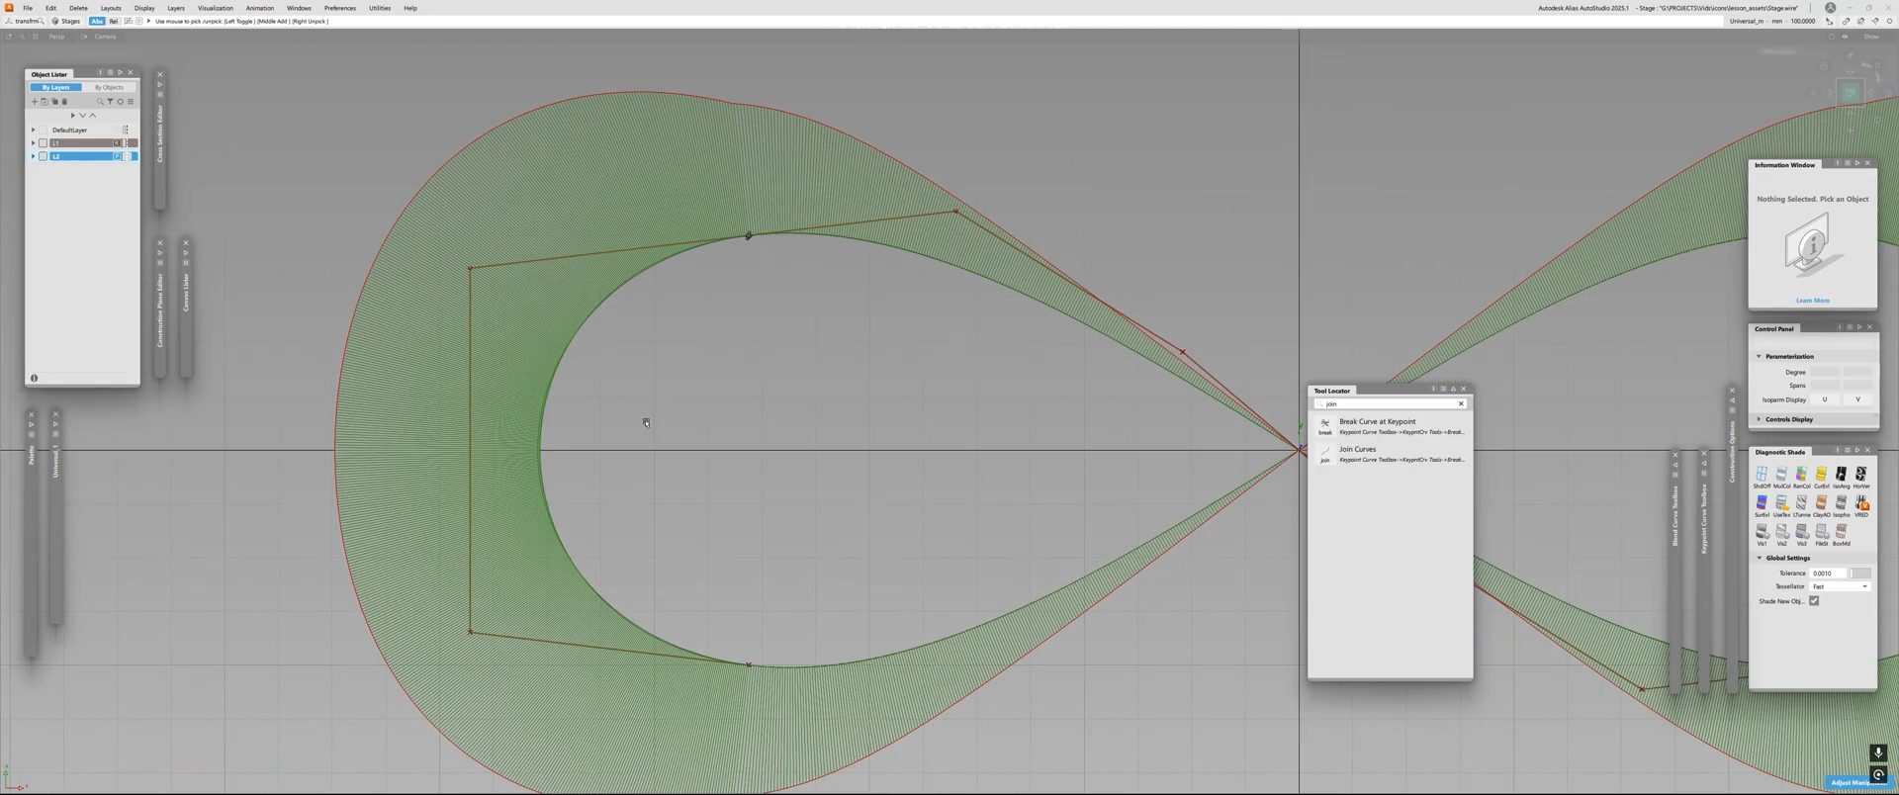
click(471, 442)
drag(470, 407, 488, 415)
alt+shift+right_drag(594, 447, 644, 462)
drag(644, 462, 666, 449)
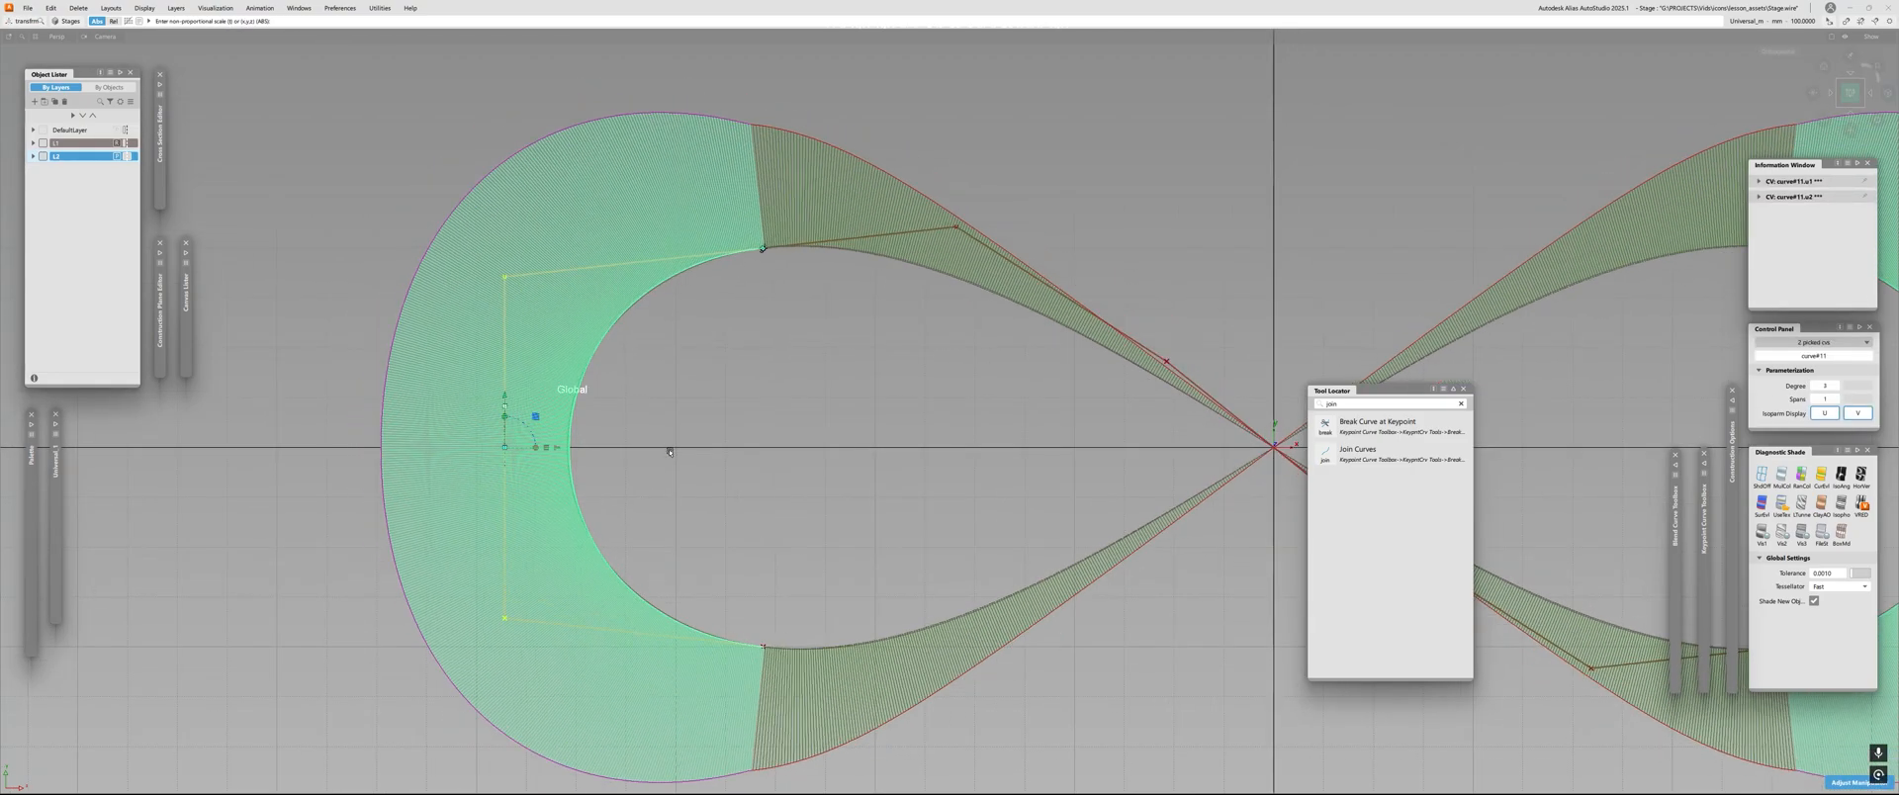
Raise the left arc to degree 4 in the Parameterization Editor.
alt+shift+right_drag(700, 465, 693, 415)
alt+shift+middle_drag(693, 415, 706, 385)
ctrl+shift+drag(706, 384, 737, 390)
click(615, 422)
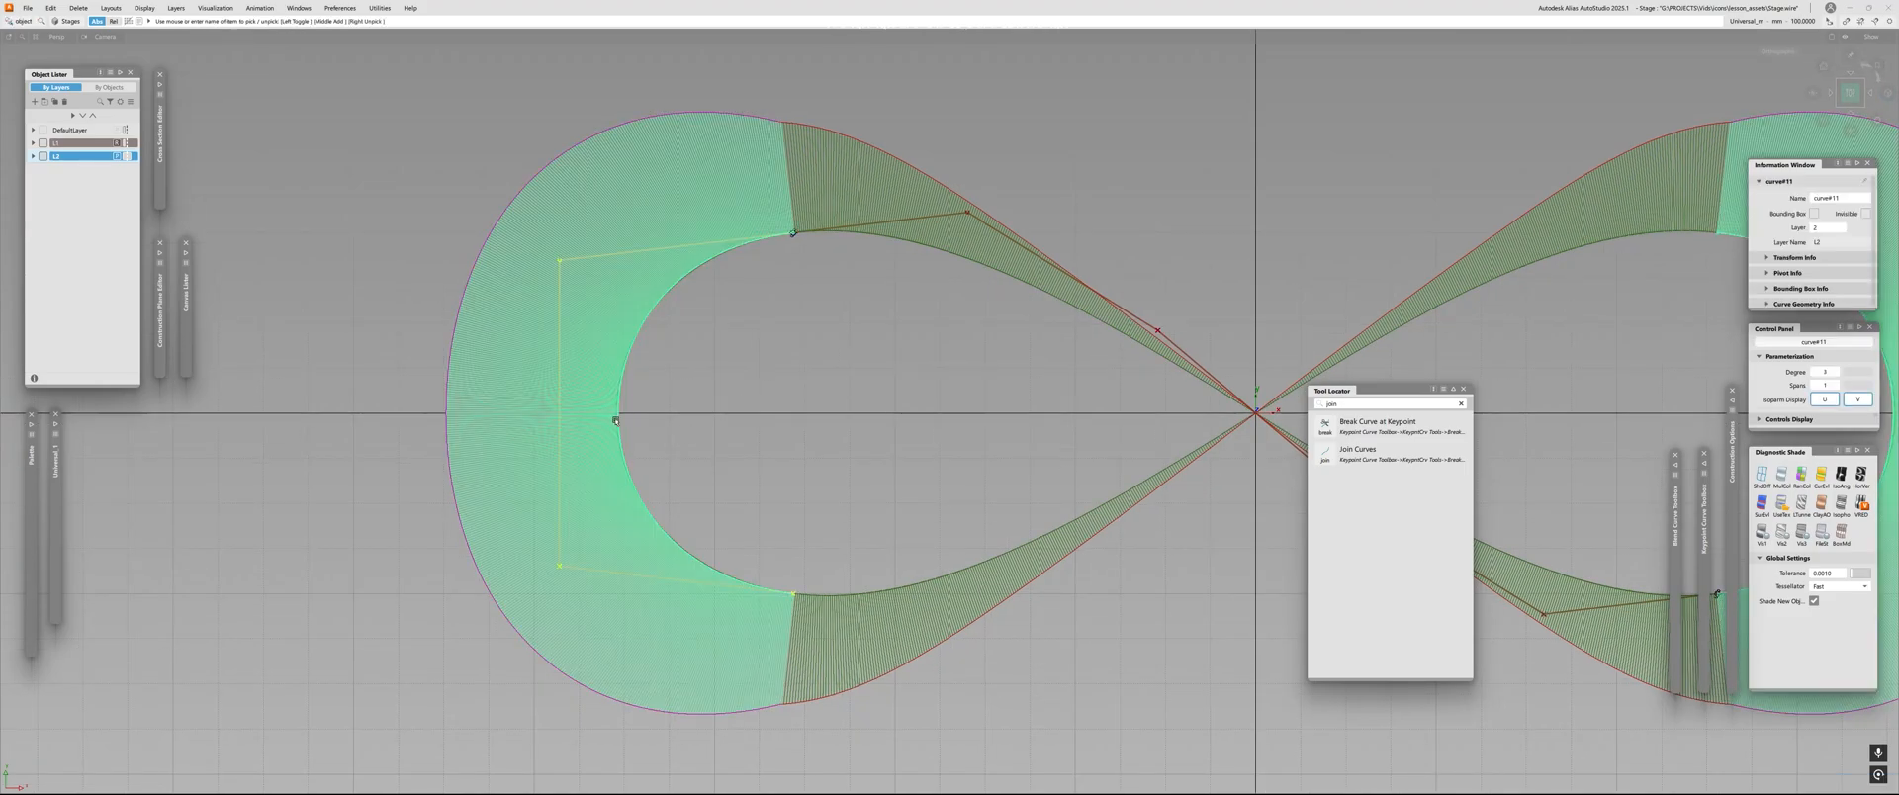
key(ctrl+d)
double_click(974, 352)
text(4)
key(Return)
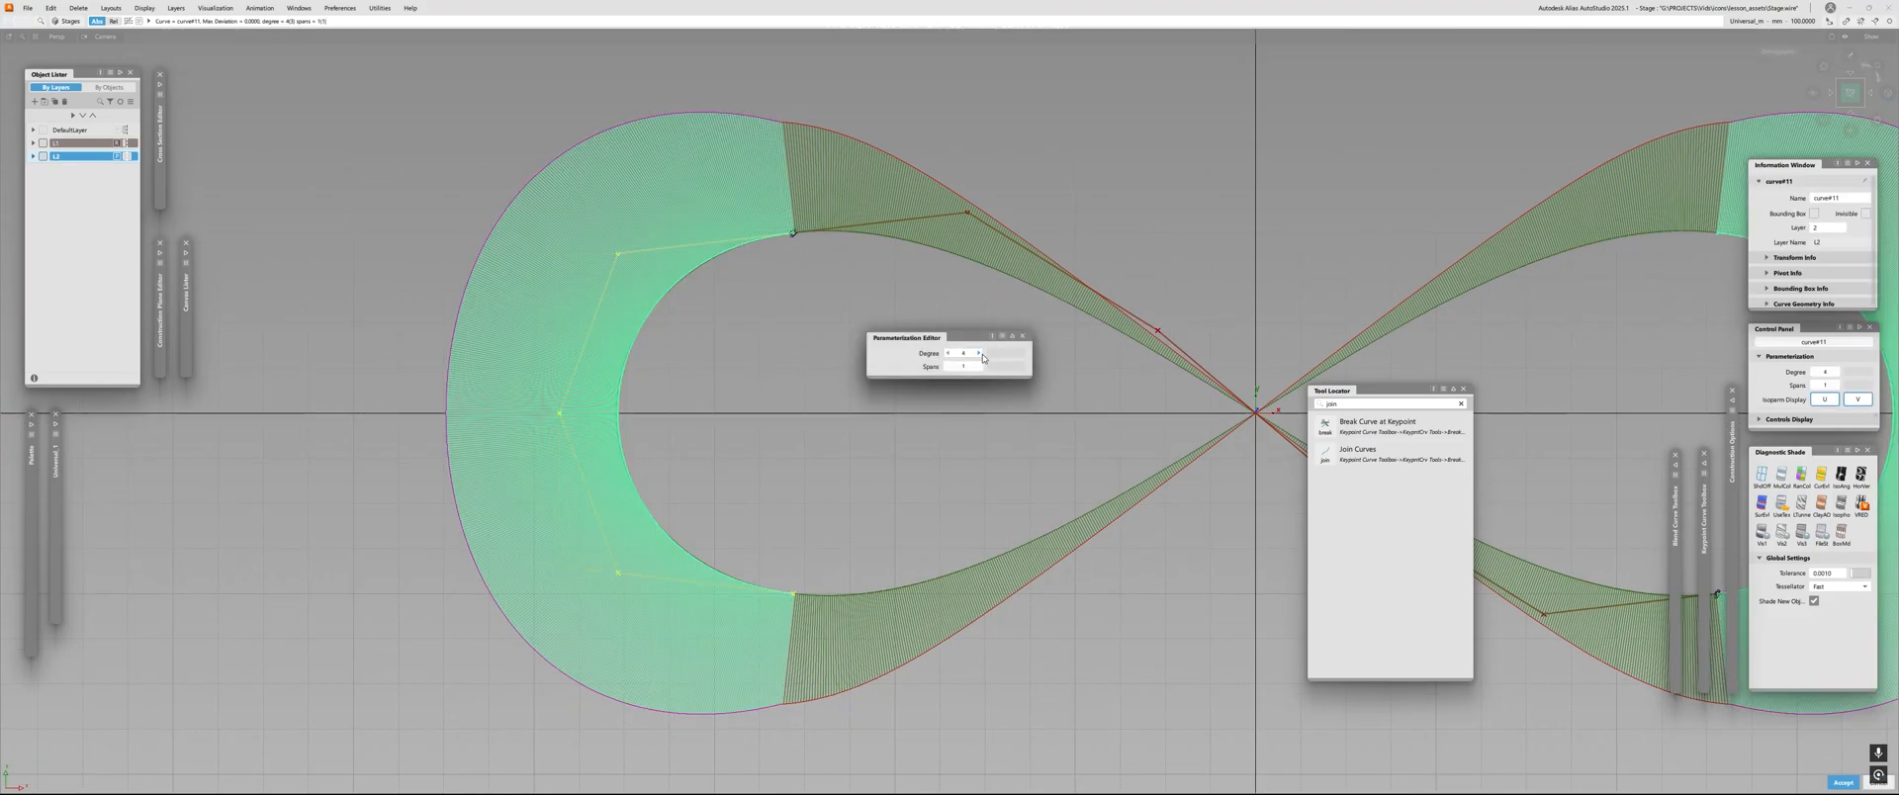
Move the left arc's middle control vertex slightly outward along X, away from the crossing.
alt+shift+right_drag(631, 466, 593, 397)
alt+shift+middle_drag(594, 396, 685, 428)
ctrl+shift+drag(685, 428, 647, 430)
drag(395, 436, 494, 473)
ctrl+shift+right_drag(584, 465, 623, 461)
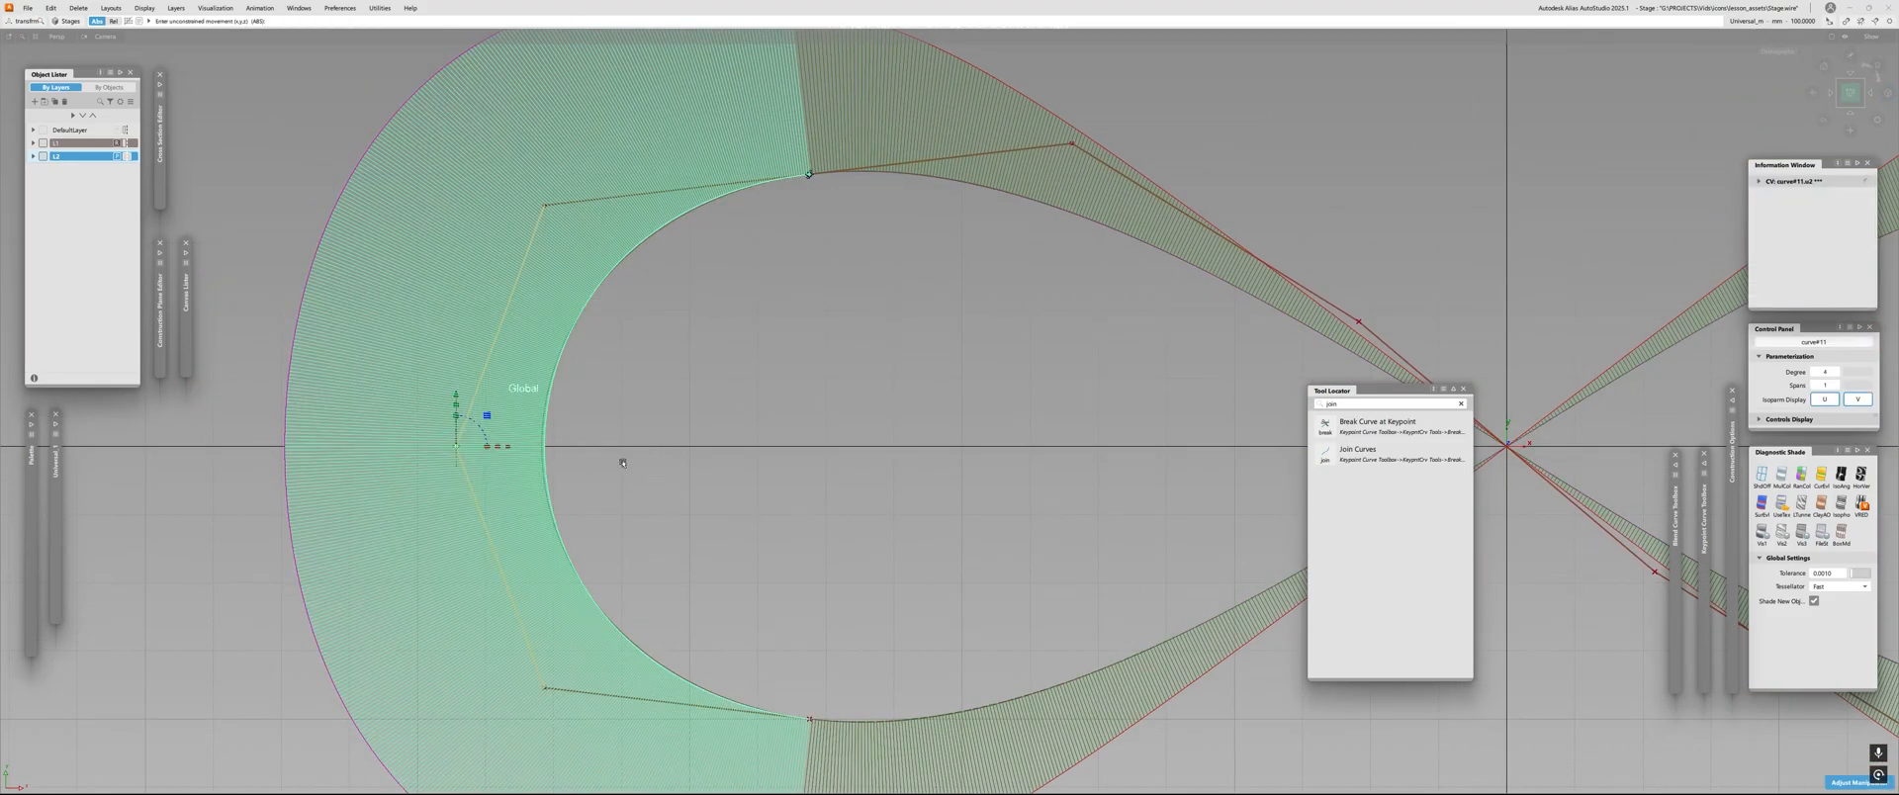
alt+shift+right_drag(729, 408, 763, 385)
alt+shift+middle_drag(764, 386, 773, 493)
drag(773, 492, 730, 493)
Scale the left arc's second and fourth control vertices slightly closer together along Y.
alt+shift+right_drag(776, 447, 732, 447)
alt+shift+middle_drag(733, 447, 710, 405)
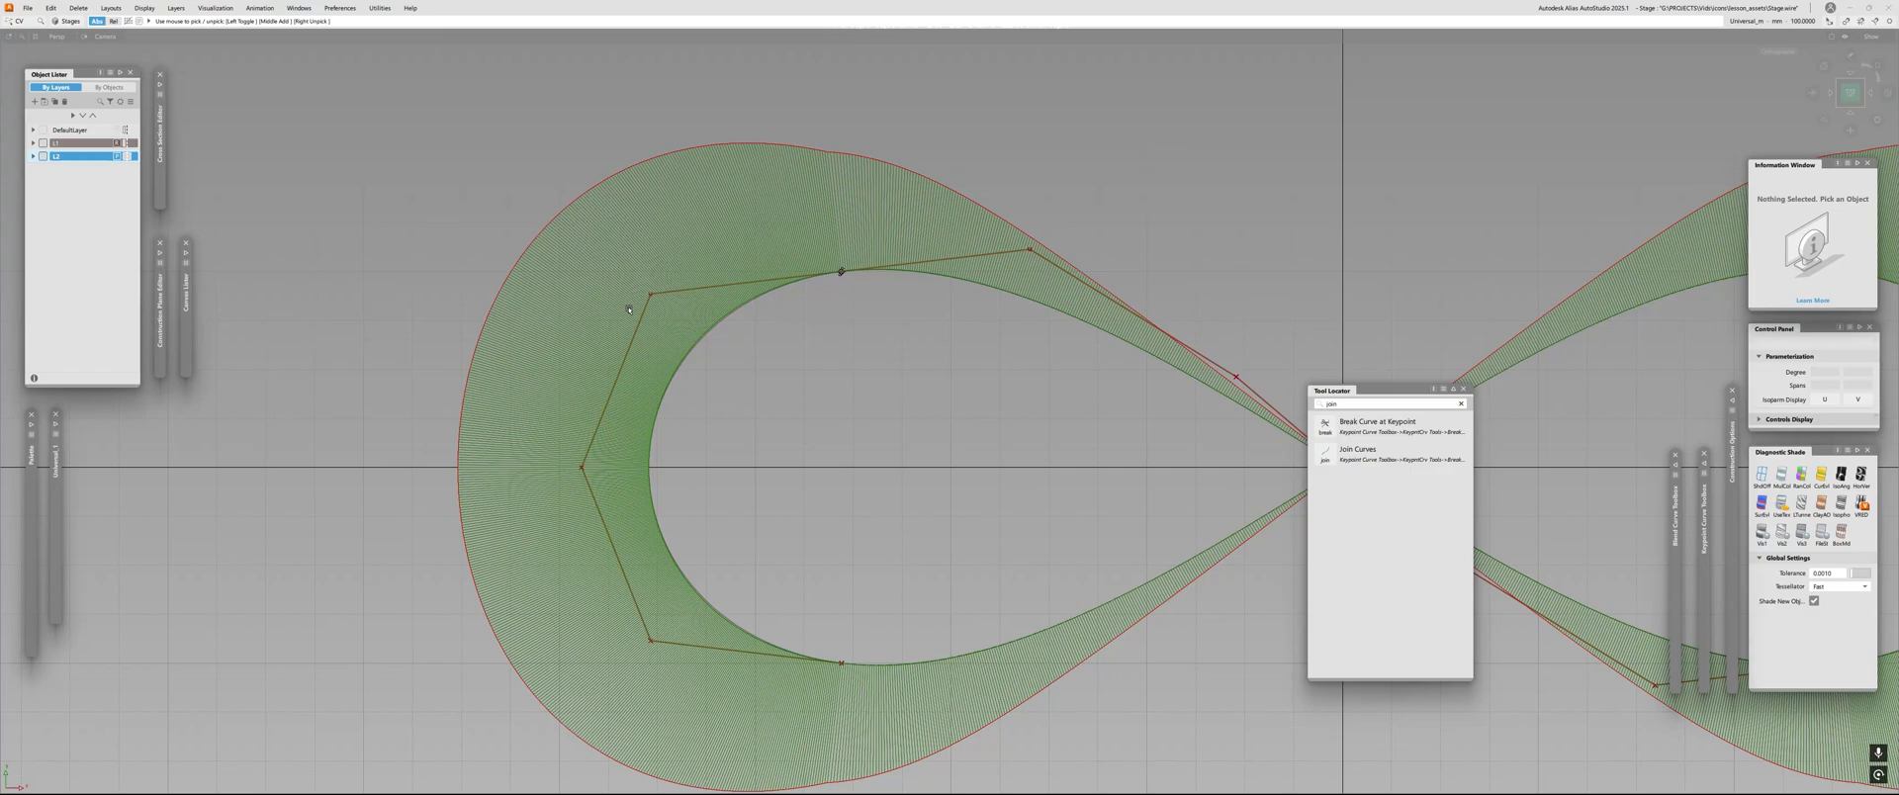
drag(628, 276, 669, 312)
drag(607, 566, 667, 656)
ctrl+shift+right_drag(633, 495, 707, 475)
click(527, 449)
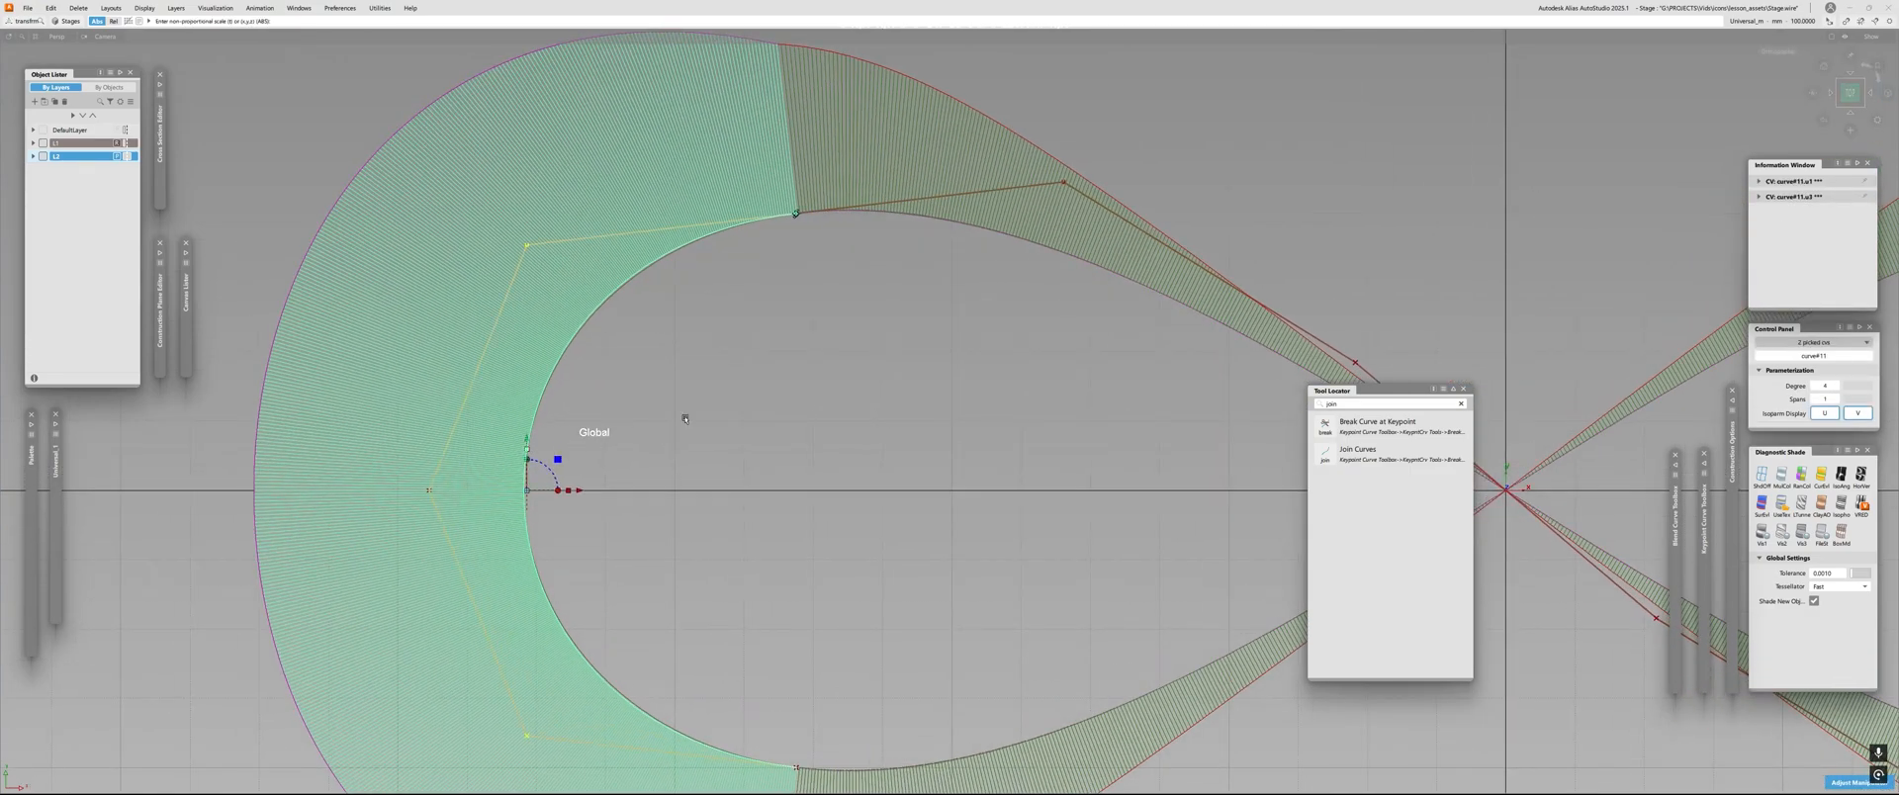
drag(766, 383, 761, 385)
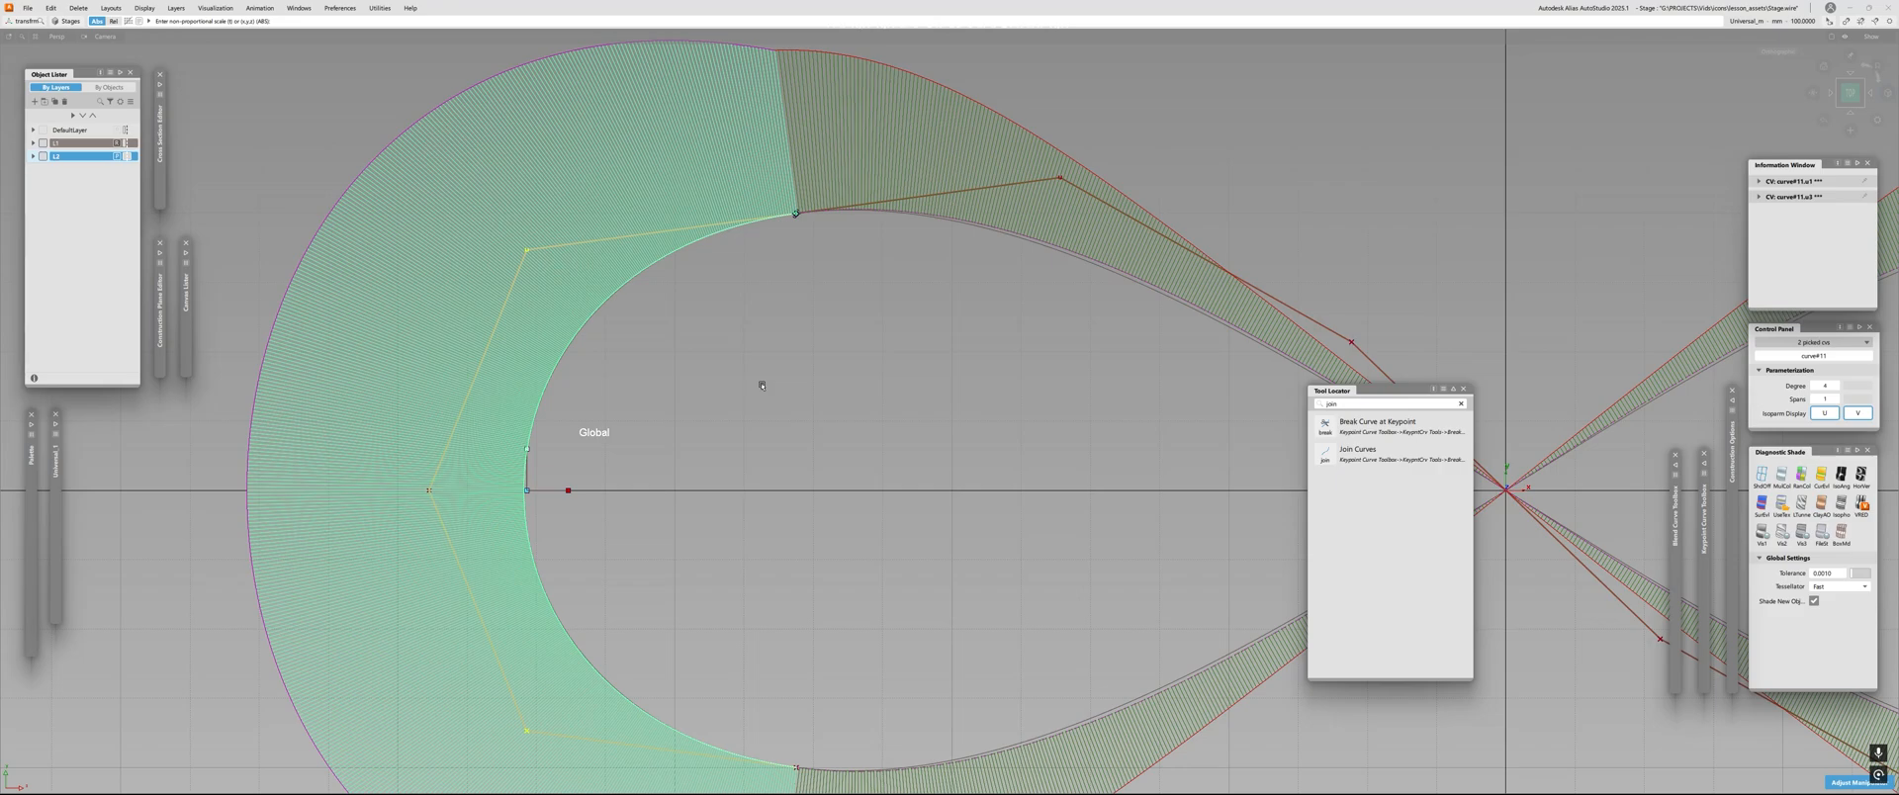
Shift the left arc's second and fourth control vertices together by a tiny amount along X.
alt+shift+right_drag(761, 386, 742, 407)
alt+shift+middle_drag(741, 407, 738, 397)
drag(655, 468, 659, 470)
drag(658, 468, 659, 469)
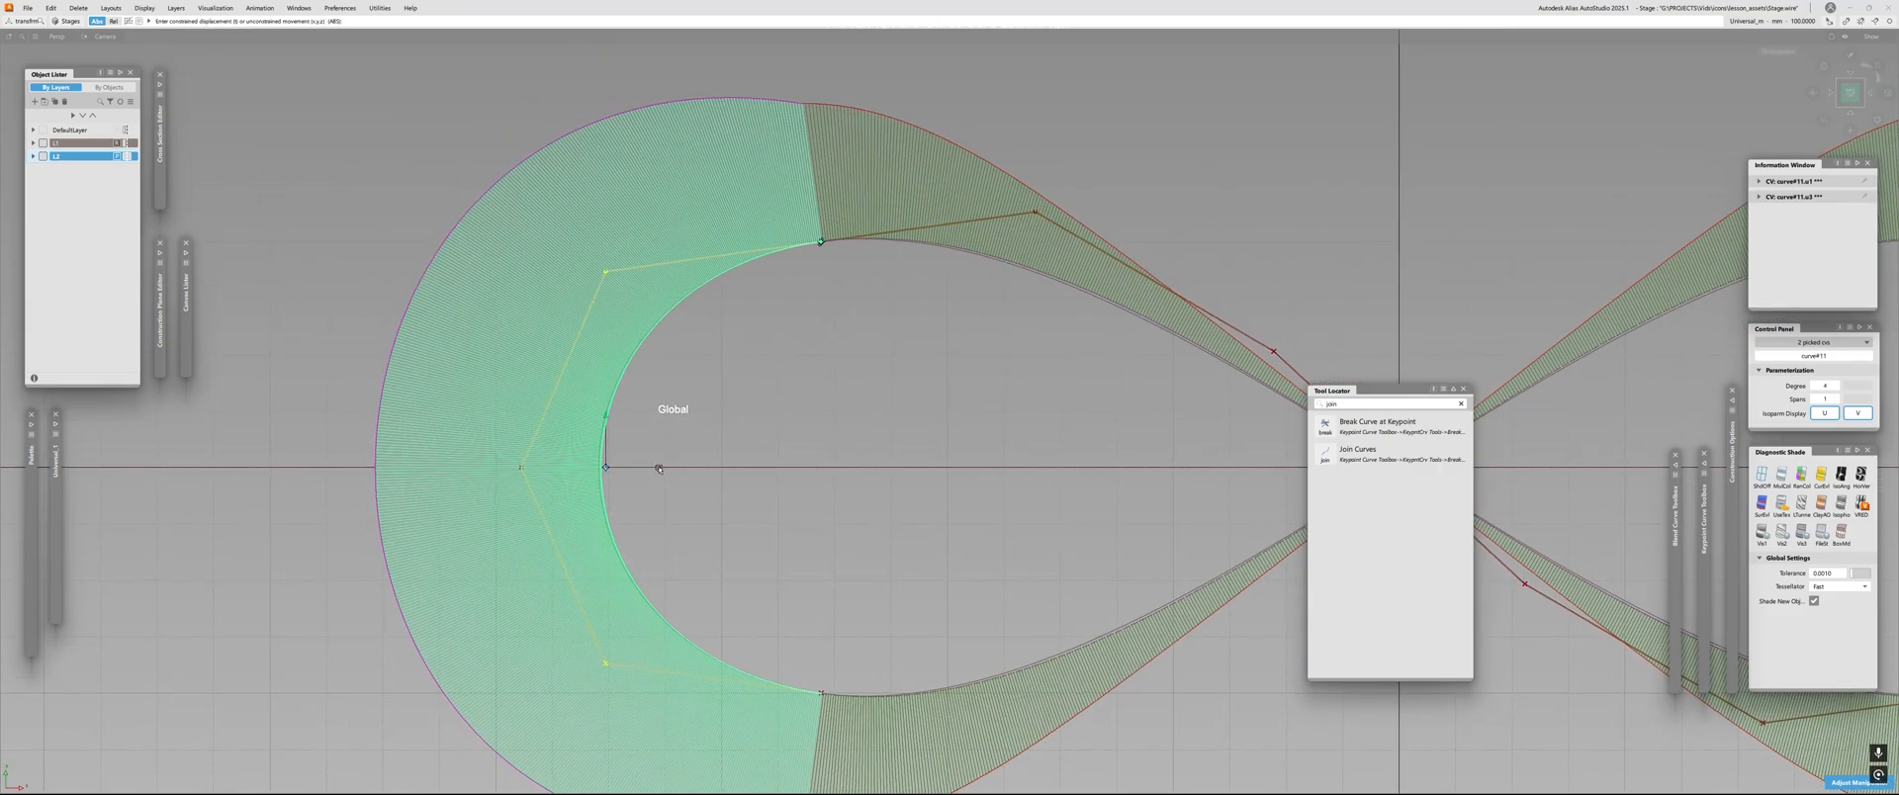
Nudge the left arc's middle control vertex outward along X, and fine-tune the second and fourth vertices along X.
alt+shift+middle_drag(661, 469, 663, 463)
drag(492, 431, 569, 463)
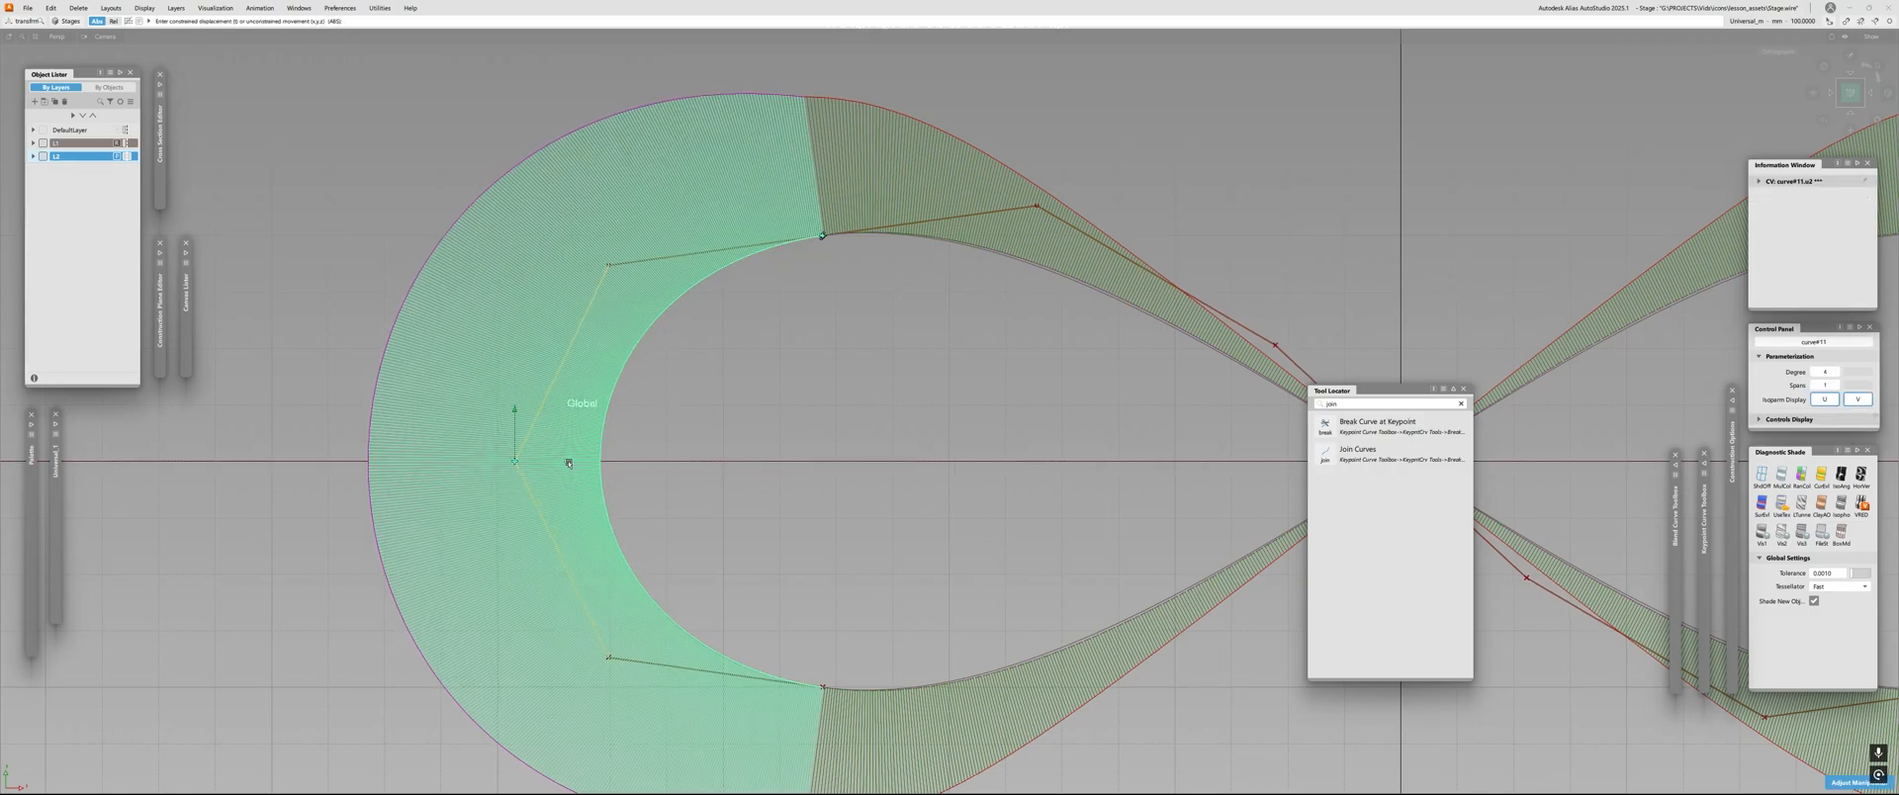
click(666, 447)
drag(559, 225, 647, 309)
drag(534, 590, 645, 682)
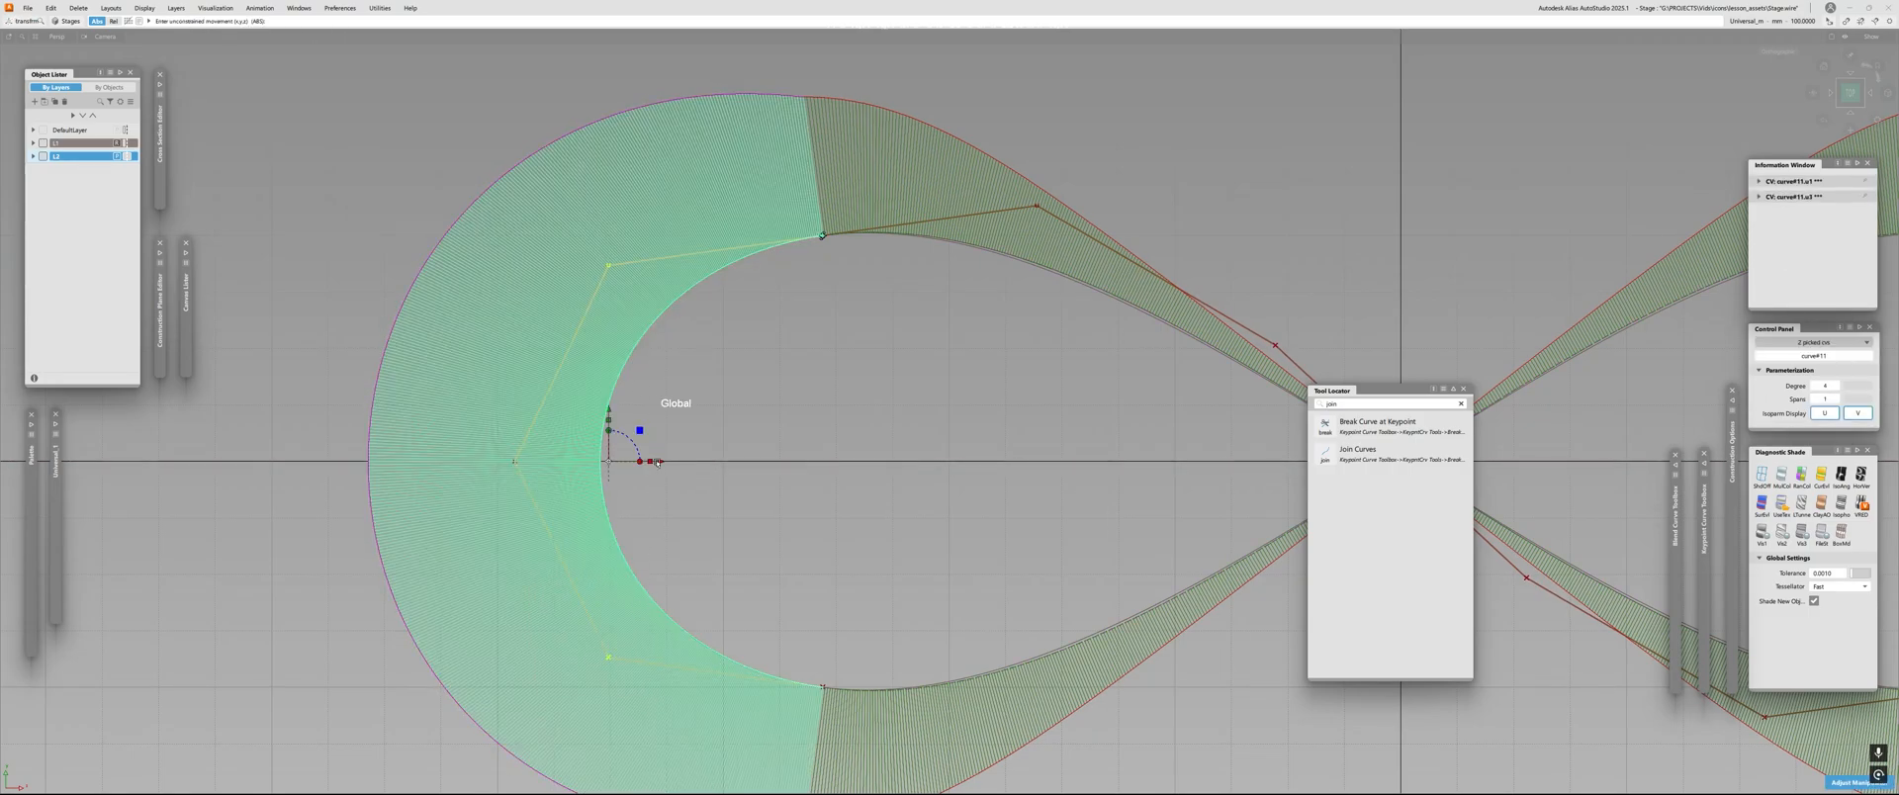
drag(658, 462, 660, 464)
Hide the blend curve's control vertices, leaving only the left arc's hull displayed.
alt+shift+right_drag(836, 441, 894, 437)
alt+shift+middle_drag(894, 437, 731, 437)
click(890, 395)
ctrl+shift+drag(890, 394, 892, 346)
click(979, 284)
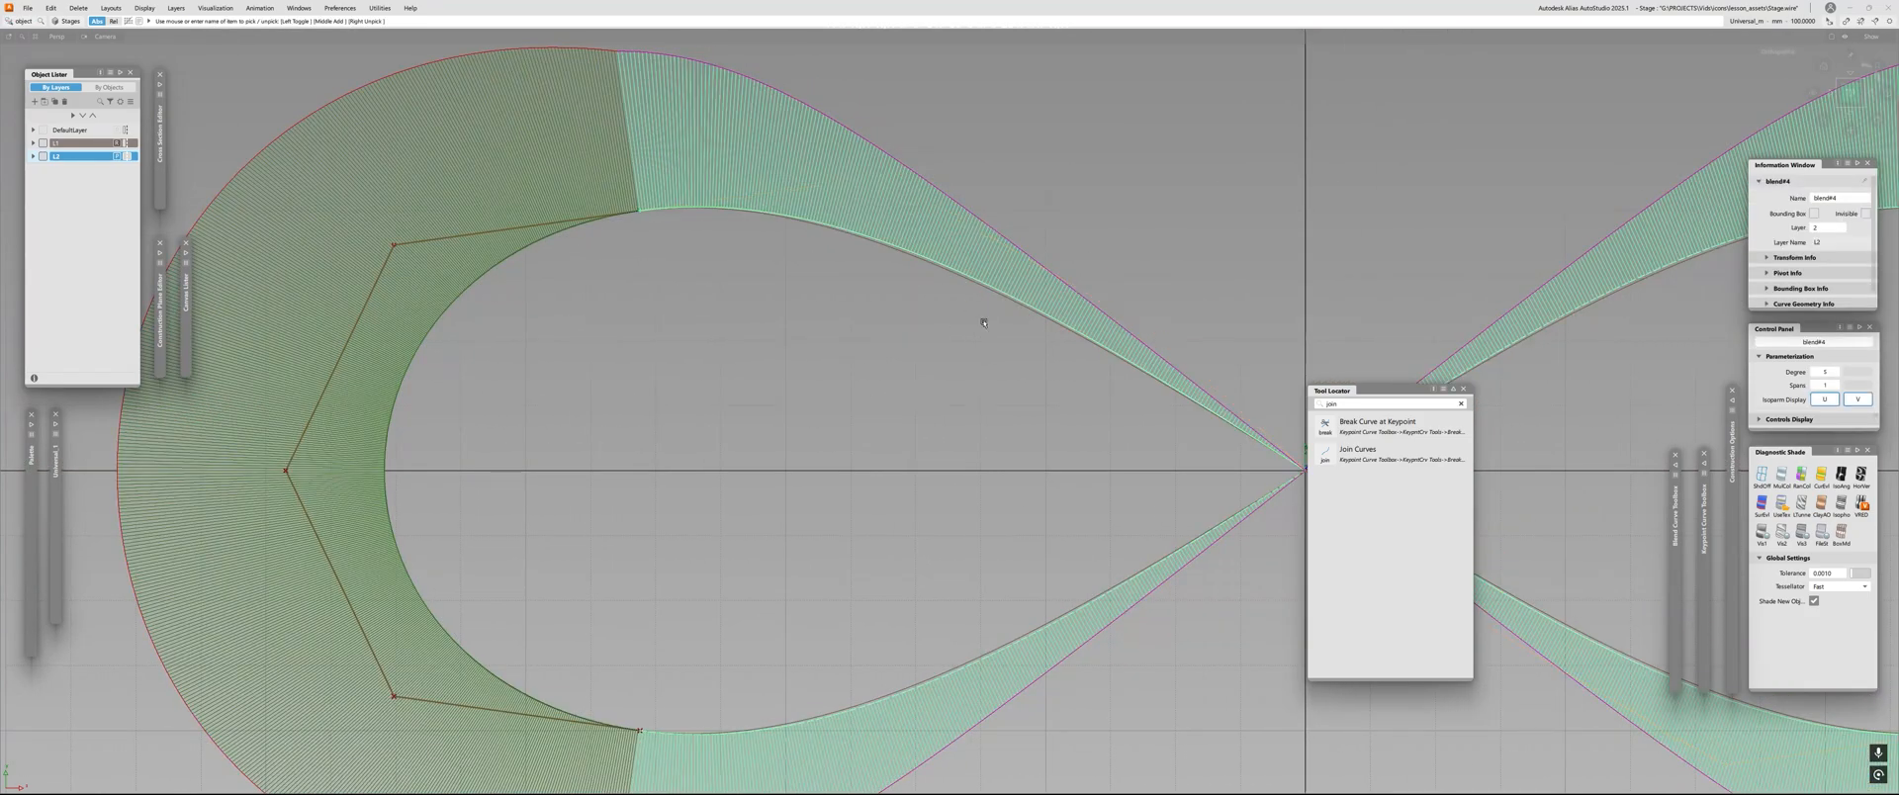
click(964, 331)
alt+shift+middle_drag(654, 444, 851, 388)
Scale the left arc's second and fourth control vertices slightly farther apart along Y.
ctrl+shift+drag(619, 382, 574, 356)
drag(500, 193, 590, 293)
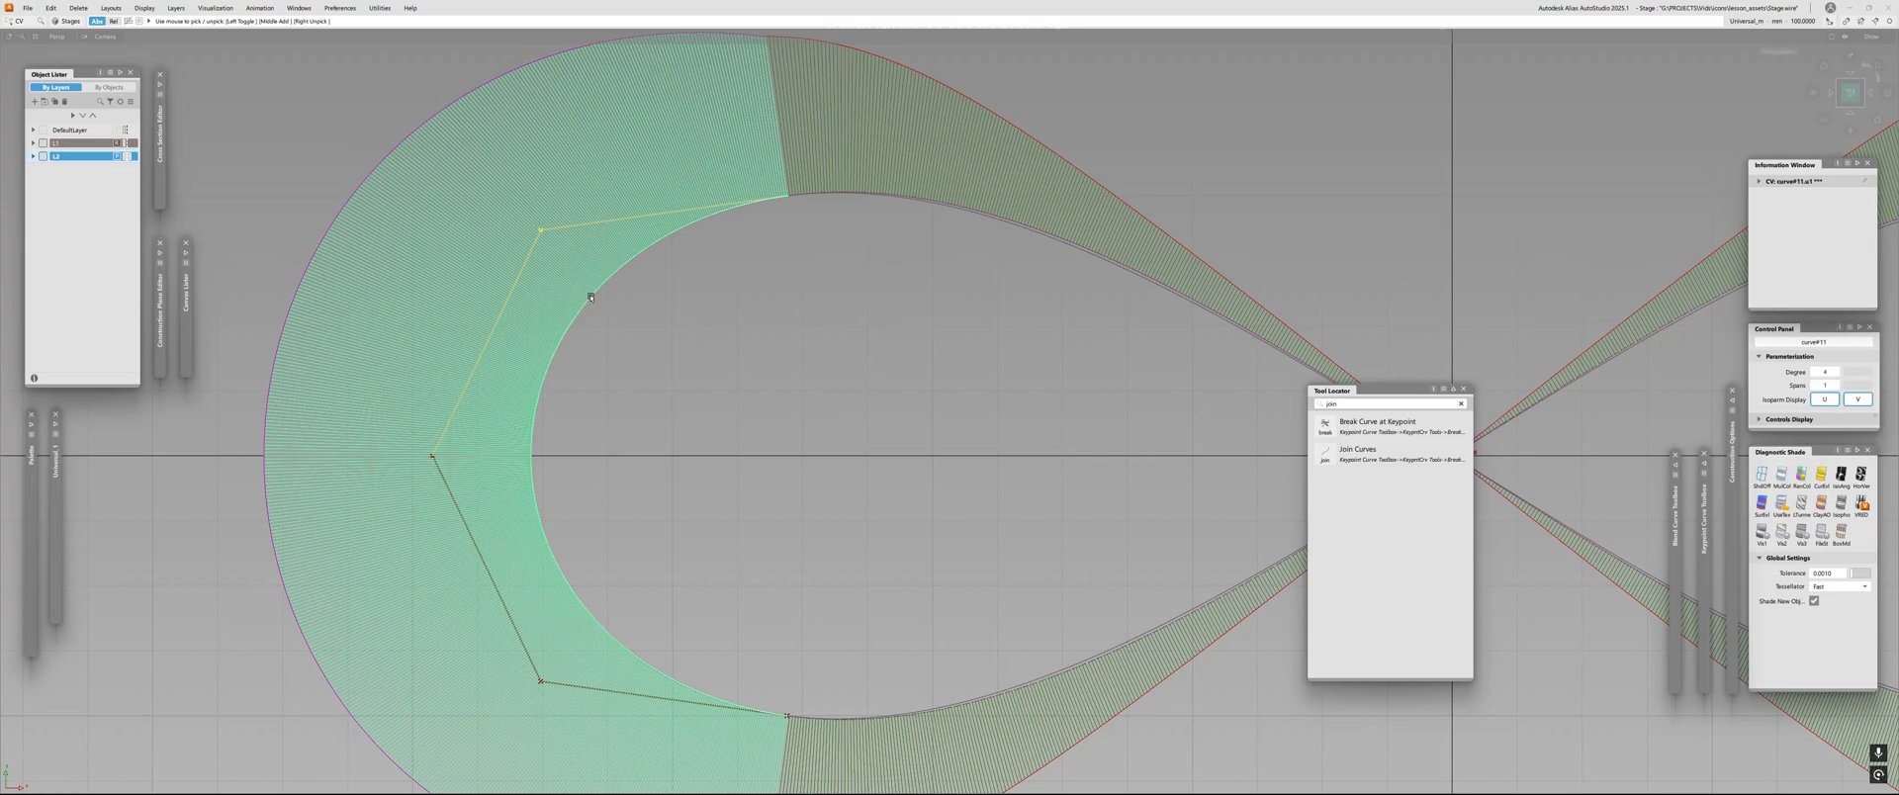
drag(500, 643, 616, 734)
ctrl+shift+middle_drag(613, 712, 598, 643)
click(540, 415)
alt+shift+right_drag(783, 400, 725, 397)
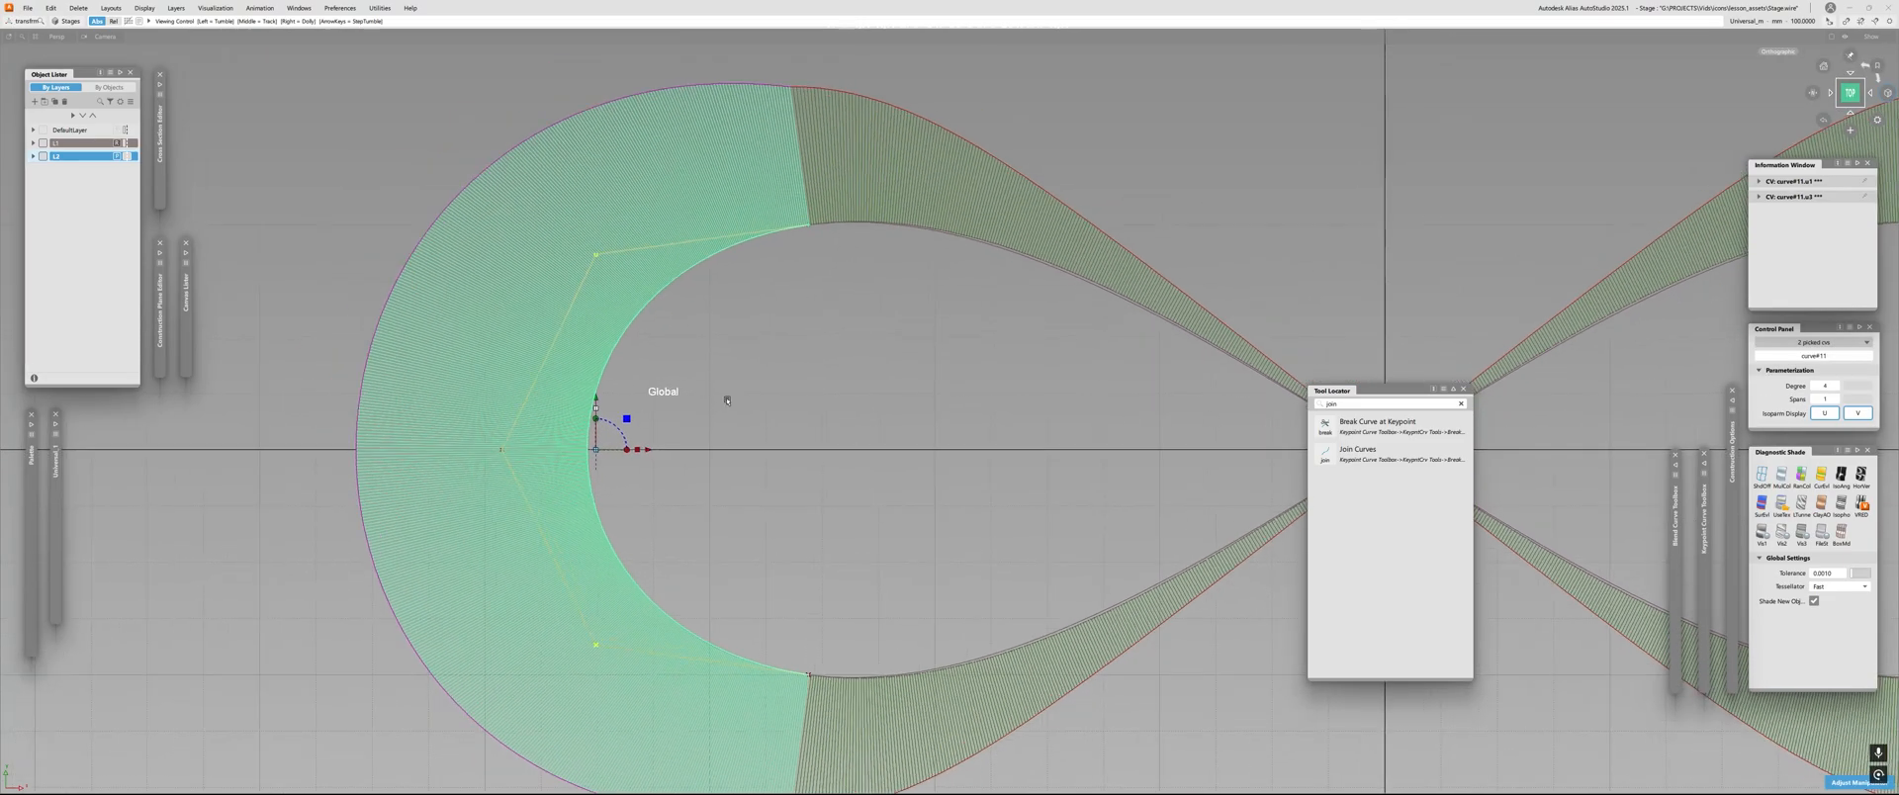
drag(774, 387, 801, 382)
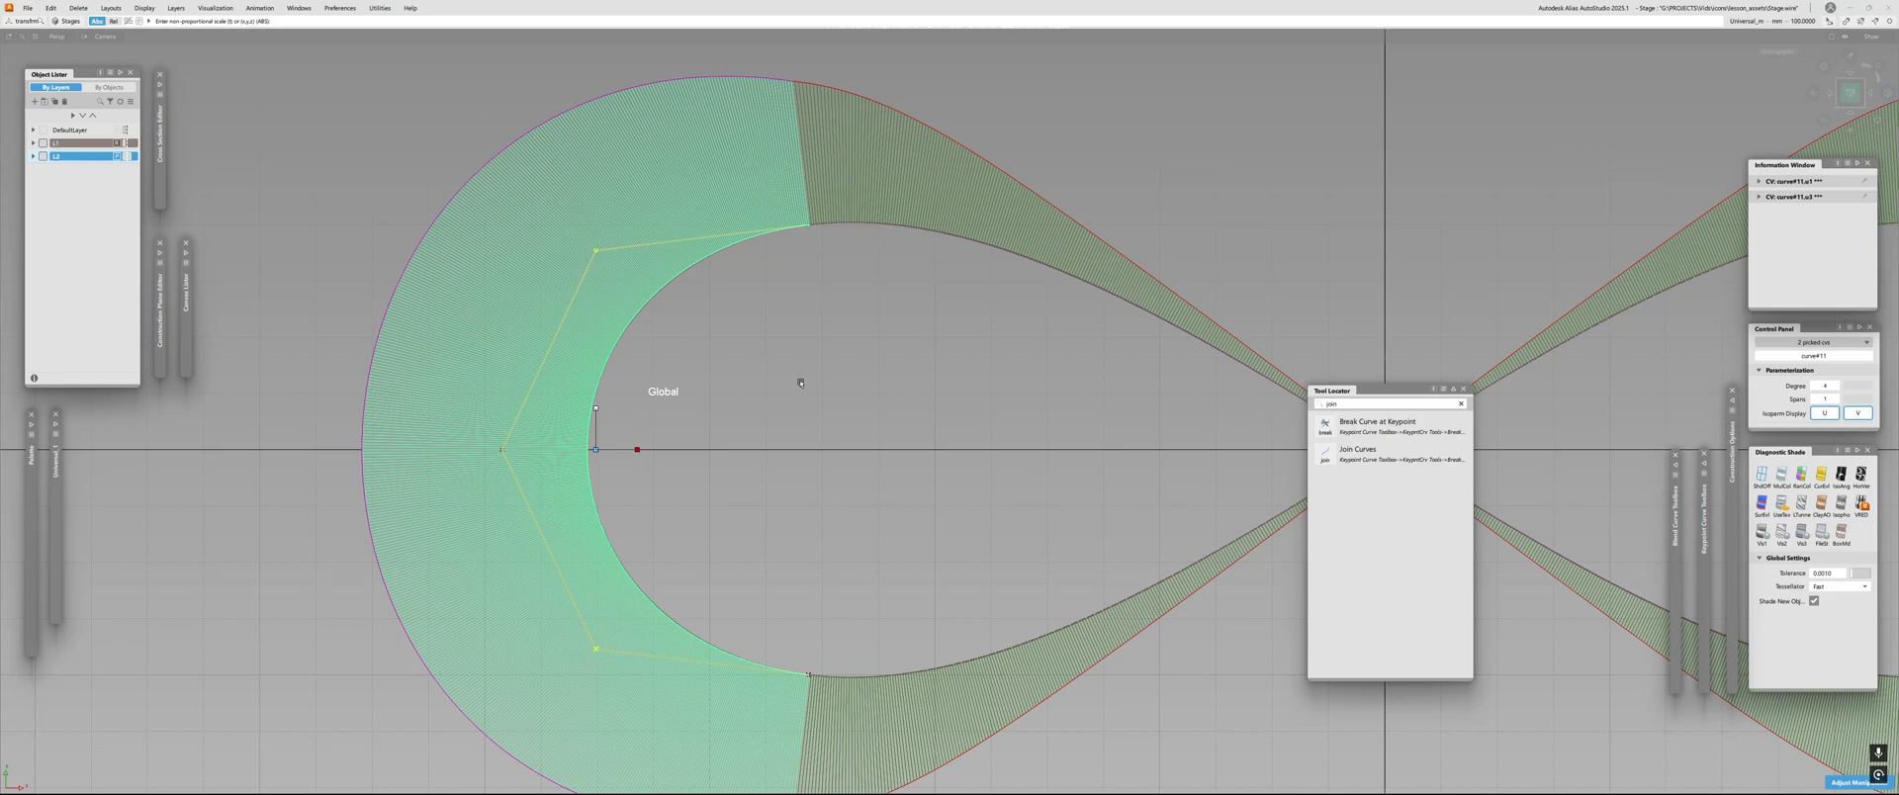
Adjust the left arc's middle control vertex along X to even out the curvature comb.
alt+shift+middle_drag(663, 494, 703, 461)
click(704, 462)
drag(488, 402, 598, 422)
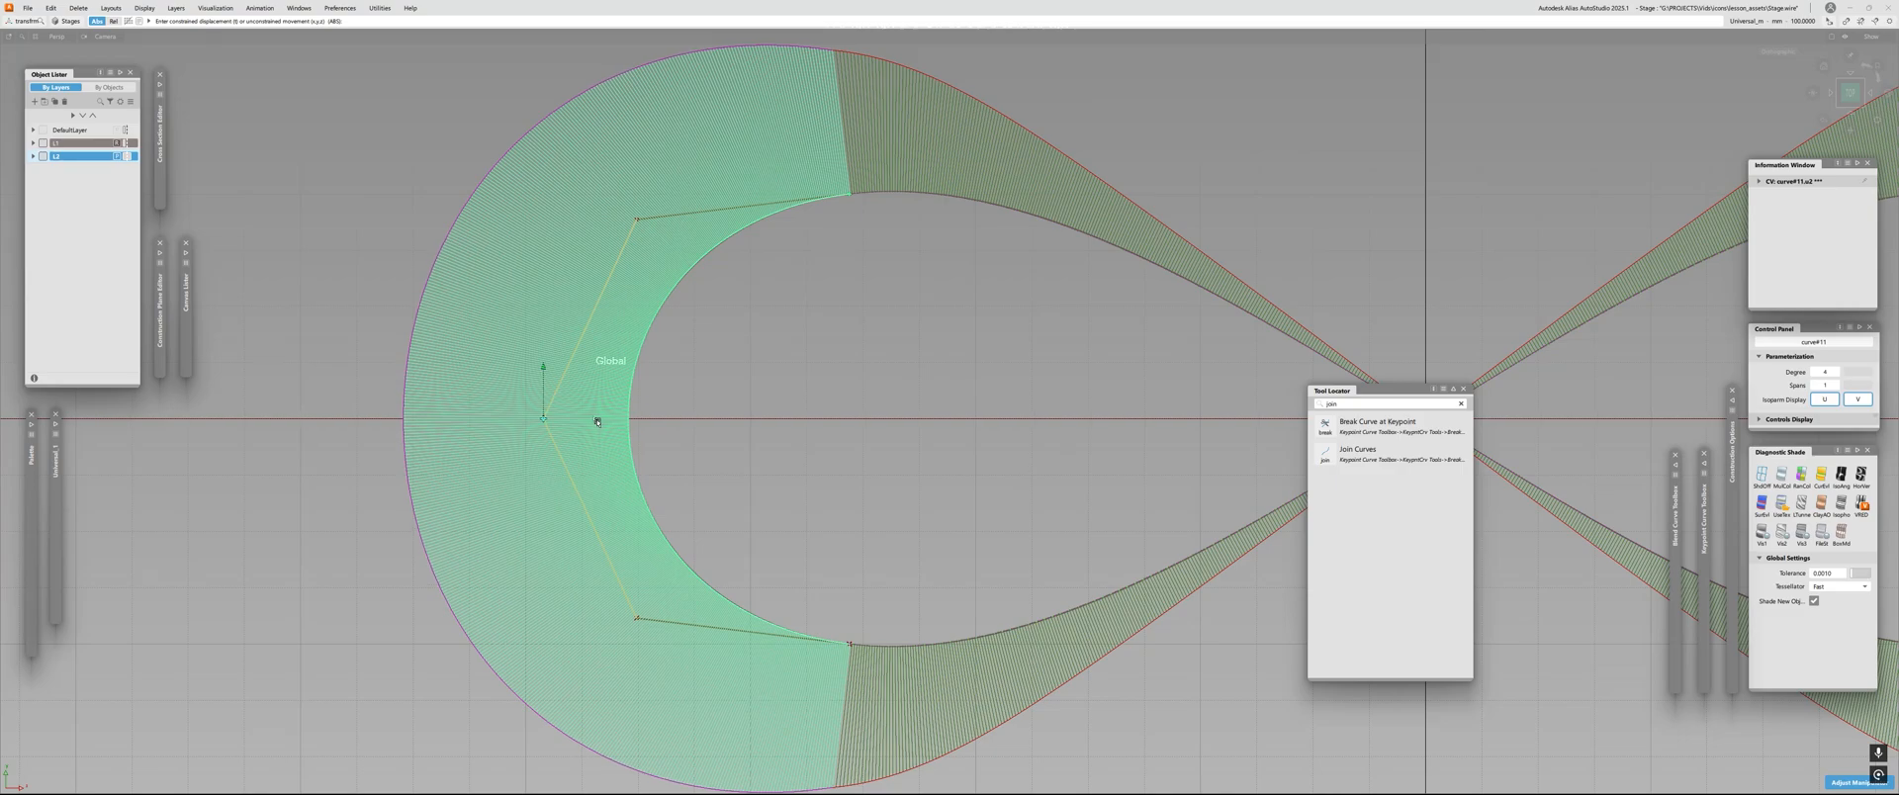
Replace the curvature combs with new ones on the left arc and the blend curve, and enlarge their scale.
scroll(608, 422, down, 3)
alt+shift+middle_drag(608, 422, 540, 508)
click(540, 509)
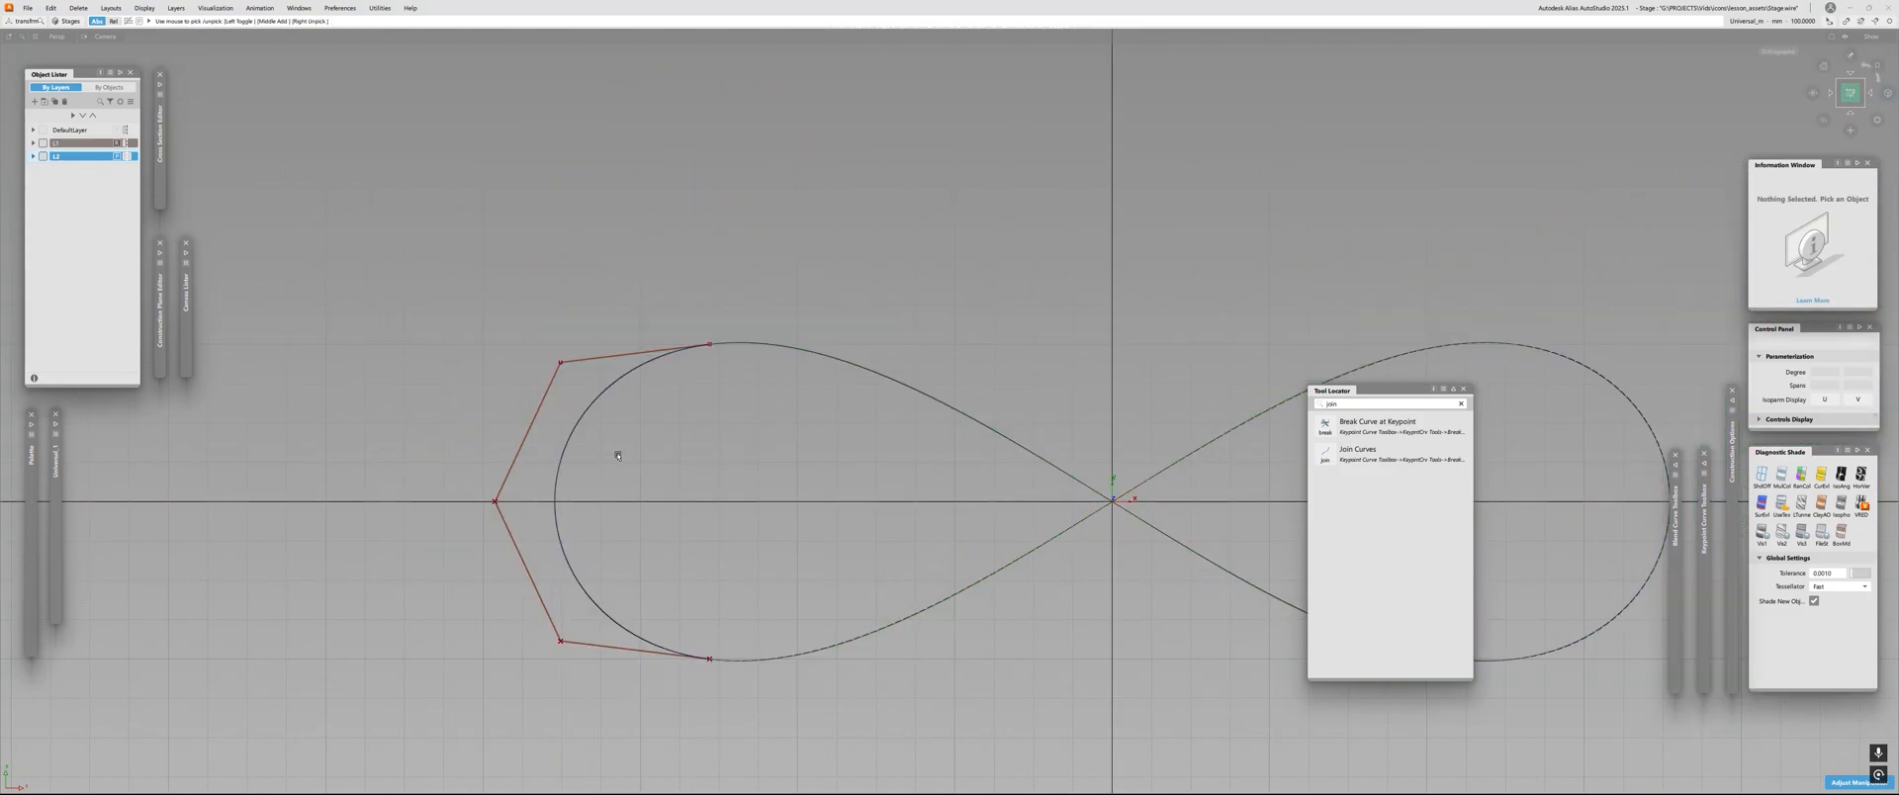
key(ctrl+shift+c)
click(571, 443)
click(772, 345)
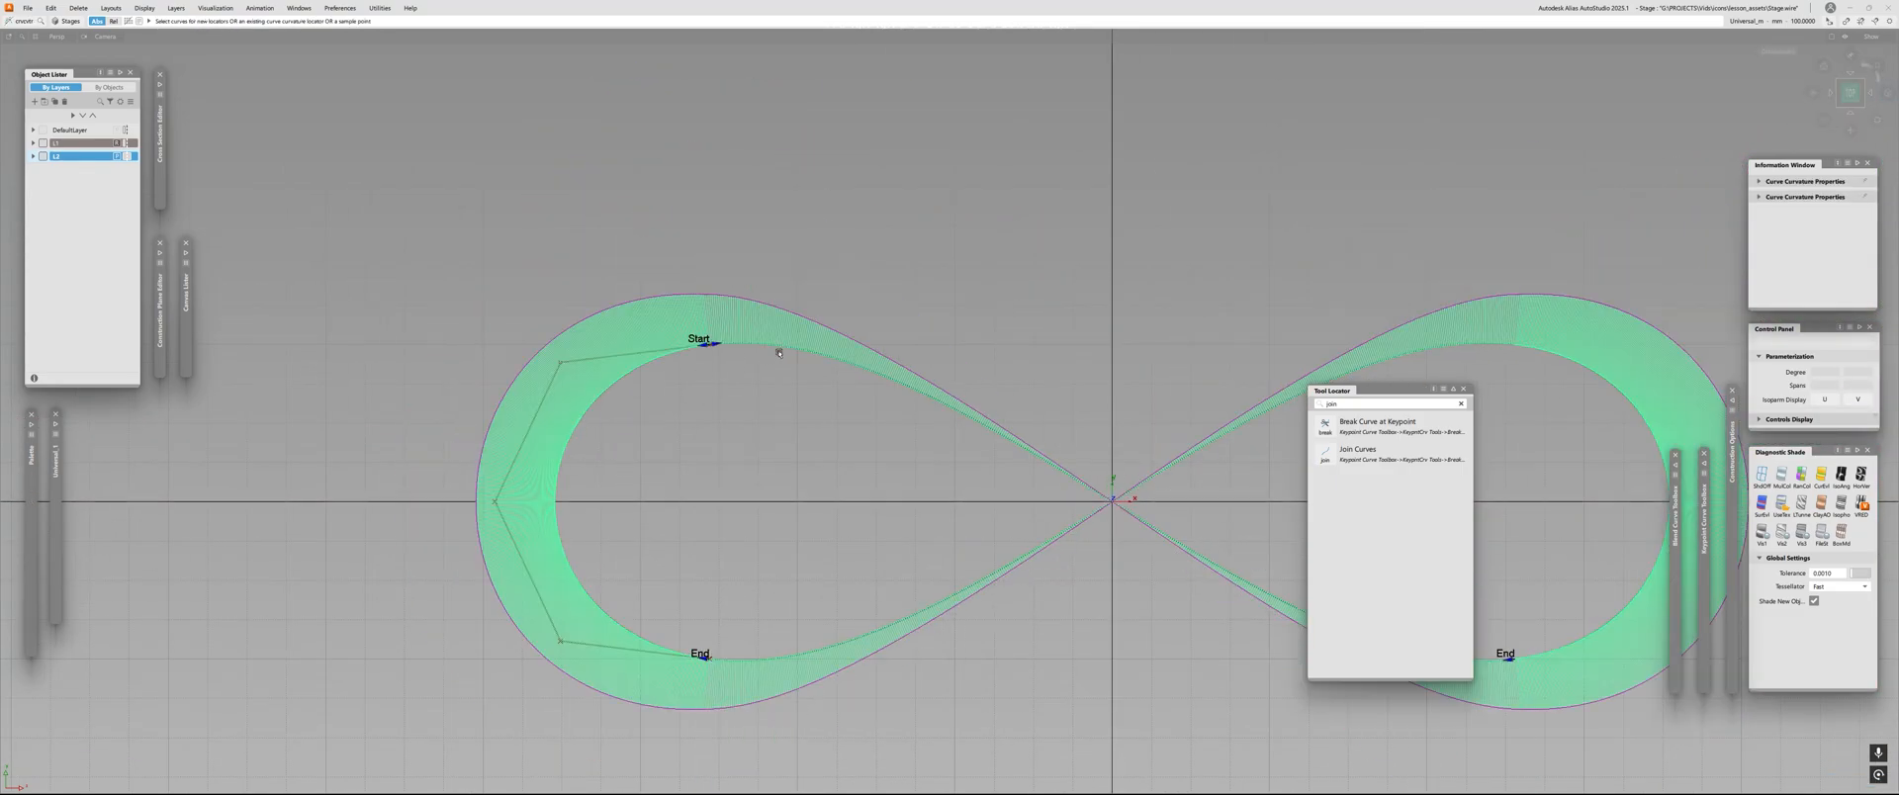
drag(777, 348, 1059, 376)
alt+shift+right_drag(746, 454, 629, 498)
alt+shift+middle_drag(629, 497, 851, 487)
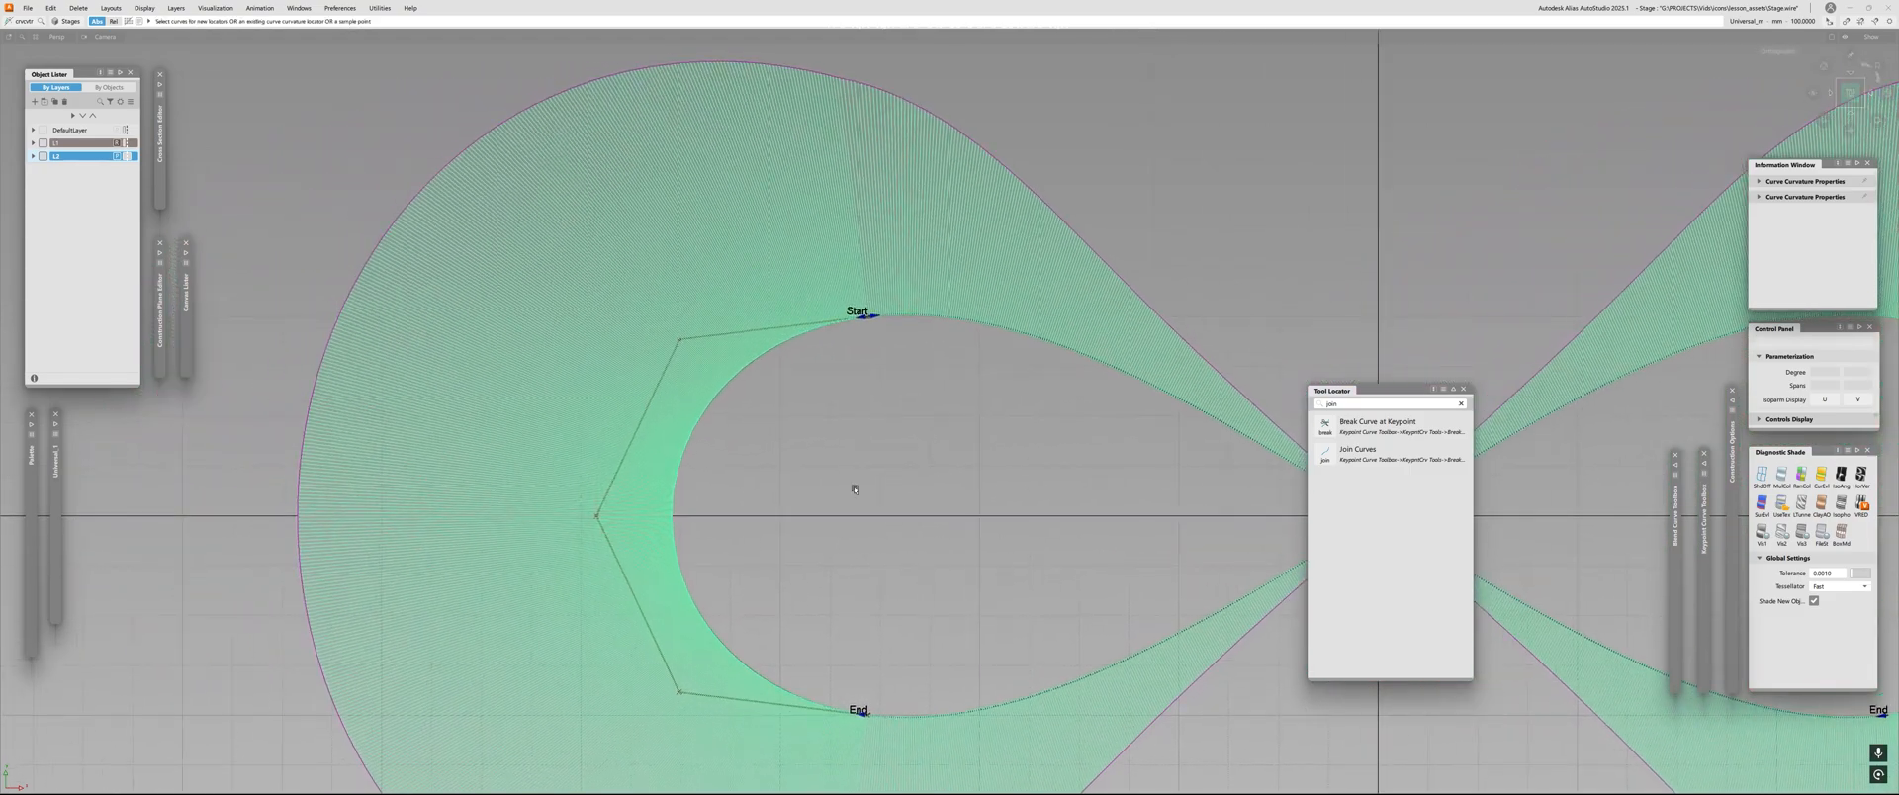
Move the left arc's middle control vertex outward by a tiny amount along X against the enlarged comb.
ctrl+shift+drag(851, 488, 772, 499)
click(596, 515)
ctrl+shift+middle_drag(732, 542, 721, 492)
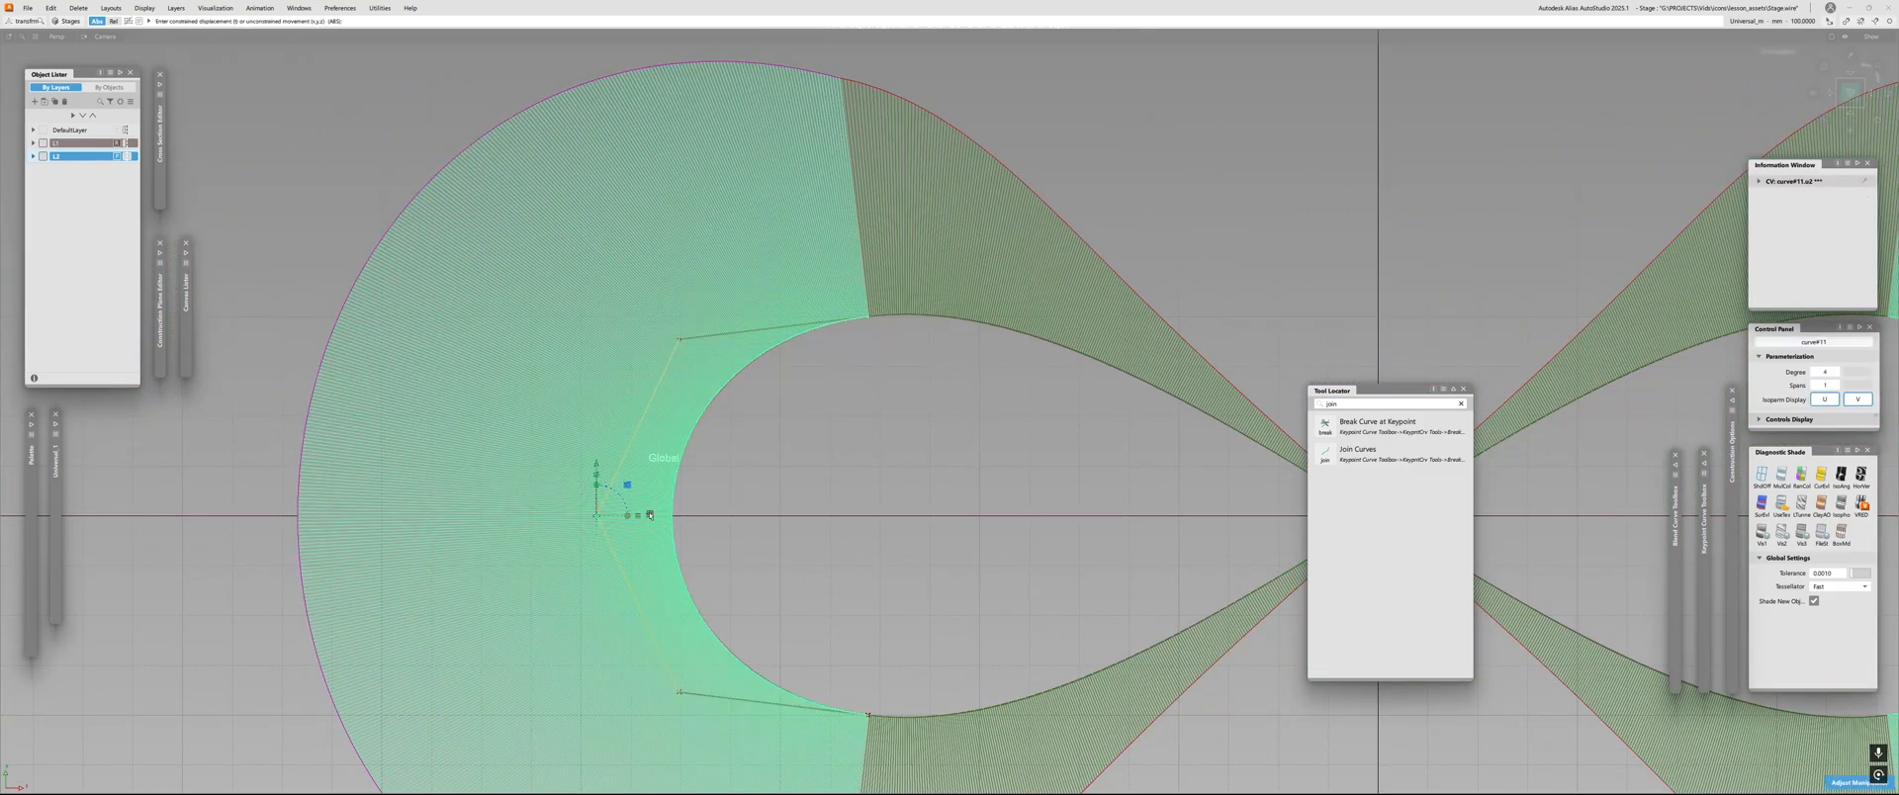
drag(650, 515, 649, 515)
Move the left arc's second and fourth control vertices slightly inward with the normal/U/V move.
alt+shift+middle_drag(730, 537, 733, 496)
ctrl+shift+drag(733, 495, 653, 502)
click(683, 297)
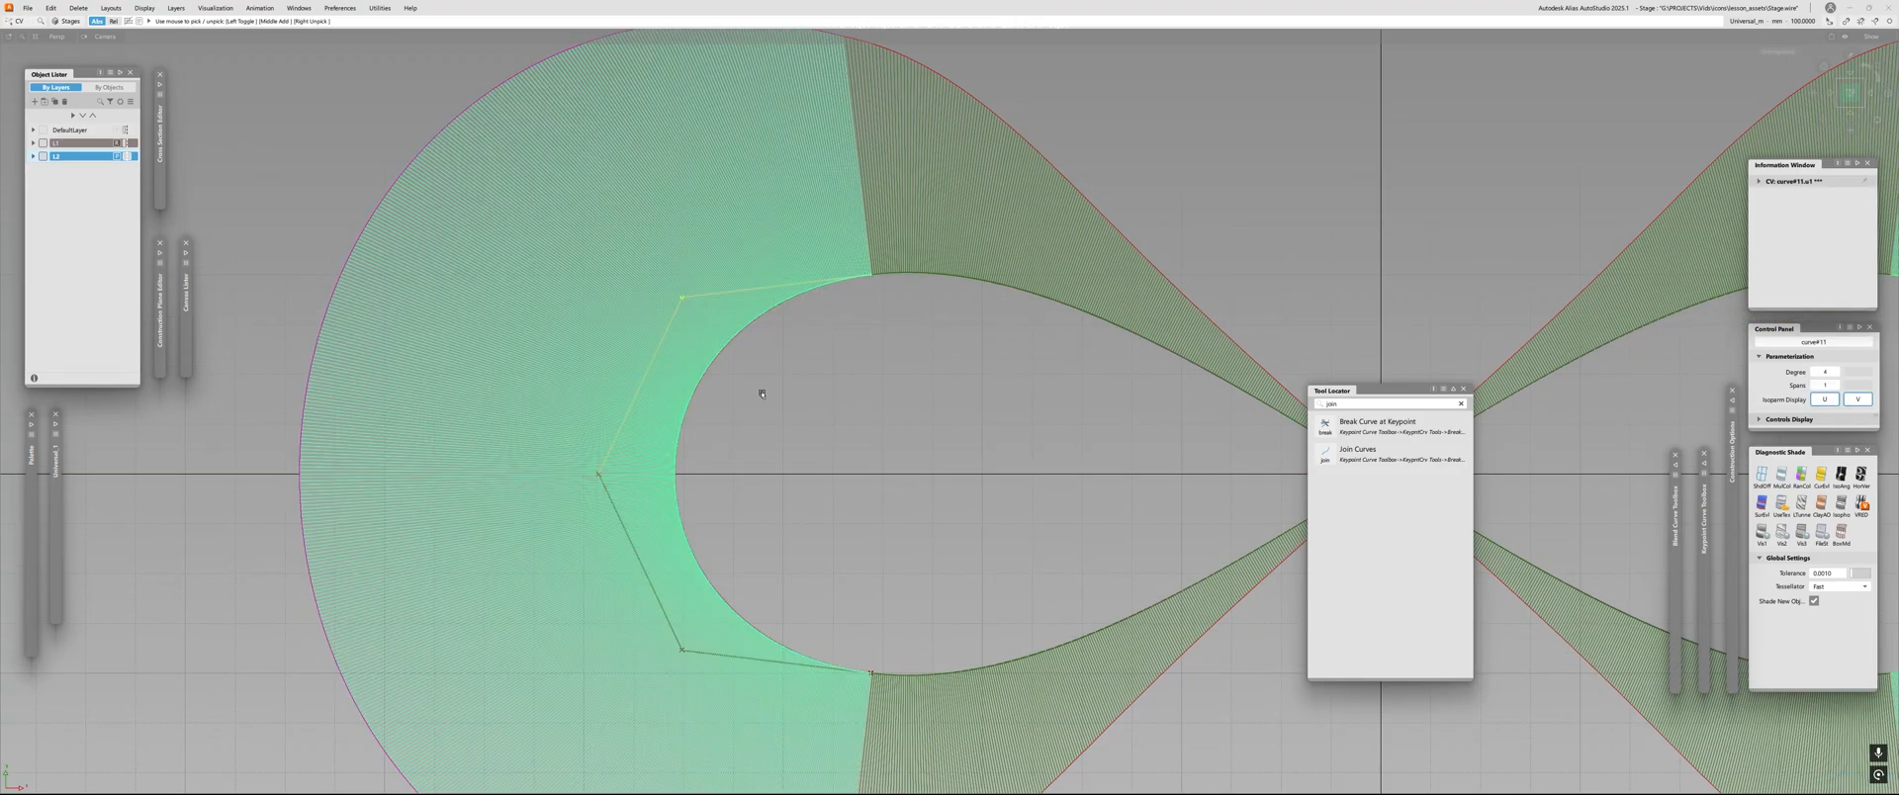
click(683, 650)
ctrl+shift+middle_drag(797, 471, 848, 425)
alt+shift+right_drag(852, 424, 829, 434)
alt+shift+middle_drag(828, 433, 694, 485)
alt+shift+right_drag(694, 484, 758, 454)
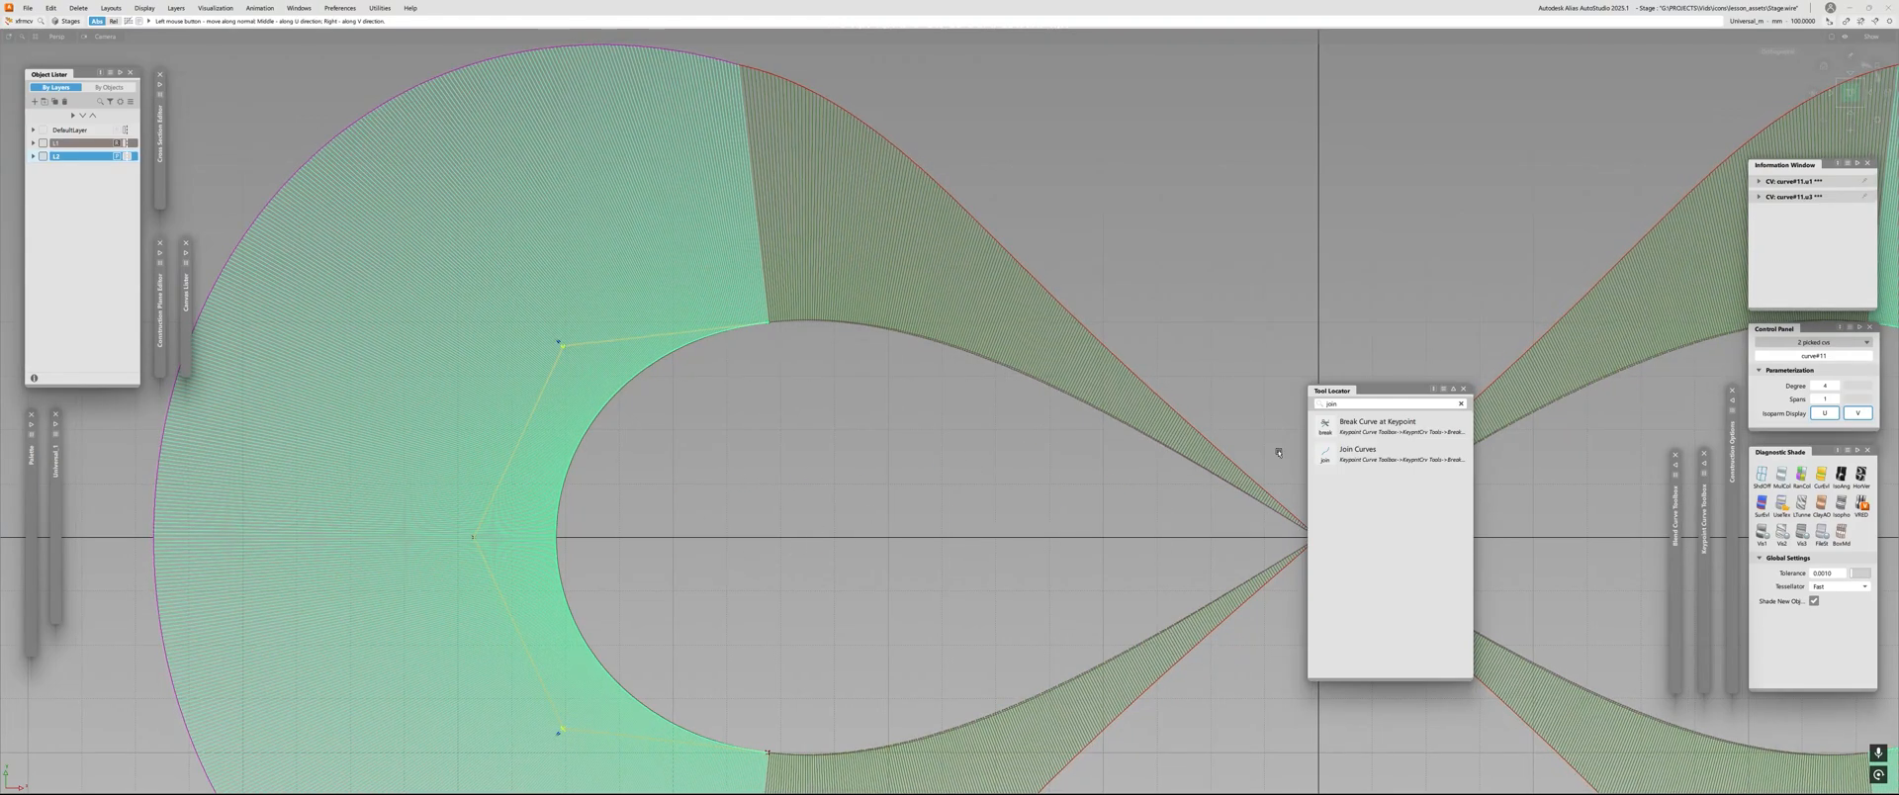
drag(565, 596, 564, 597)
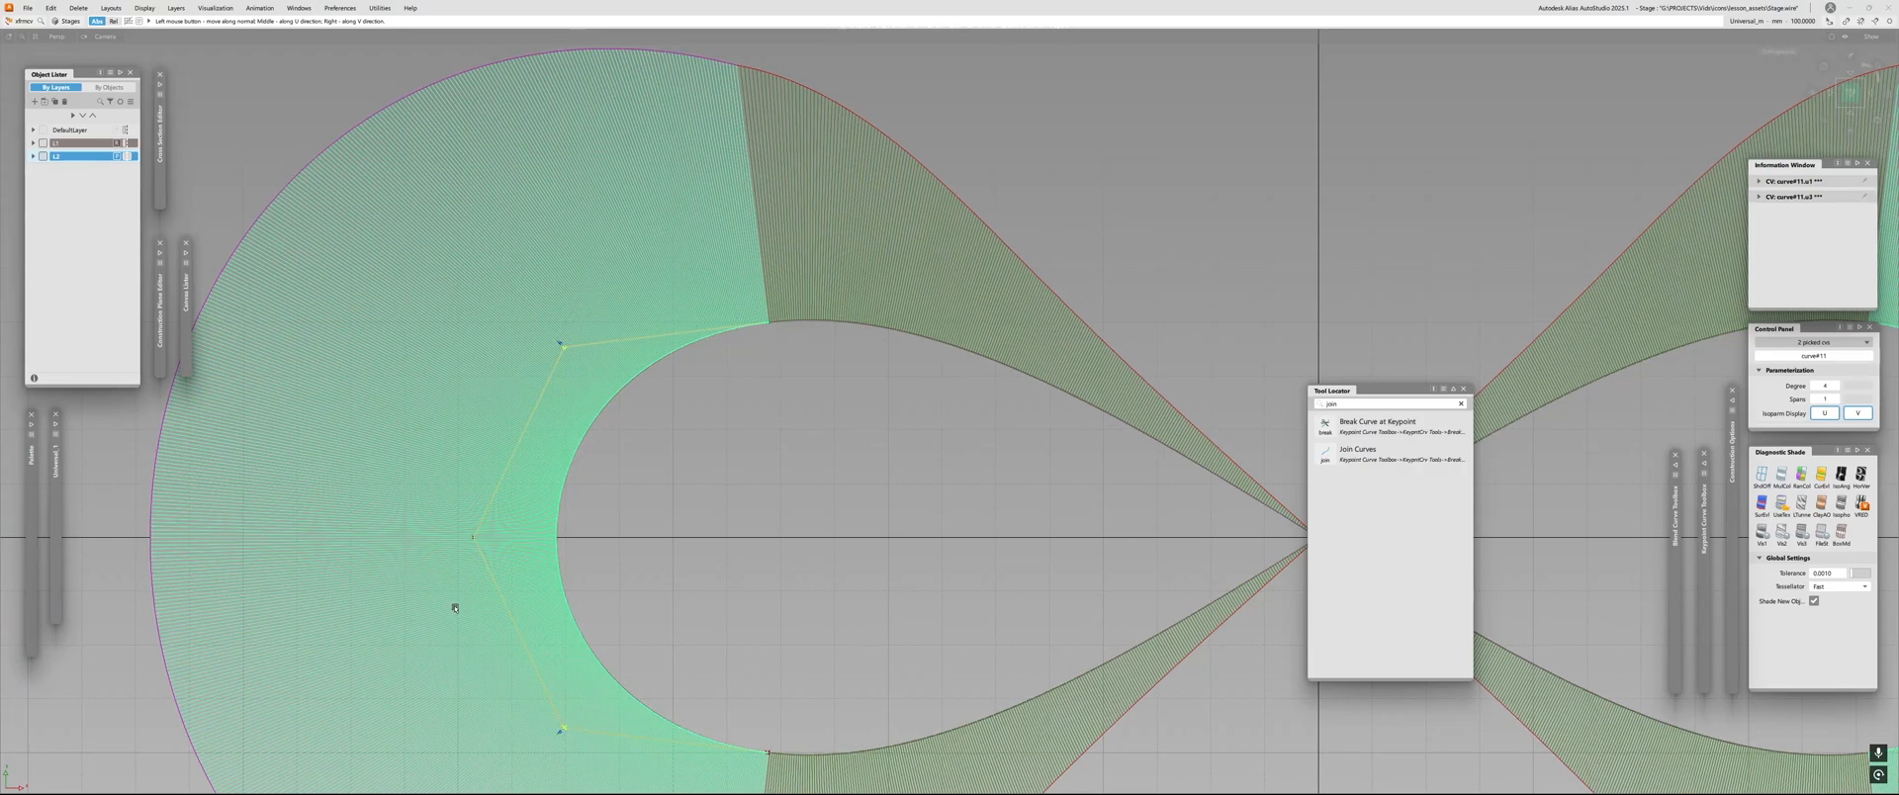
Fine-tune the left arc's middle control vertex again with a small outward move along X.
alt+shift+middle_drag(631, 559, 727, 484)
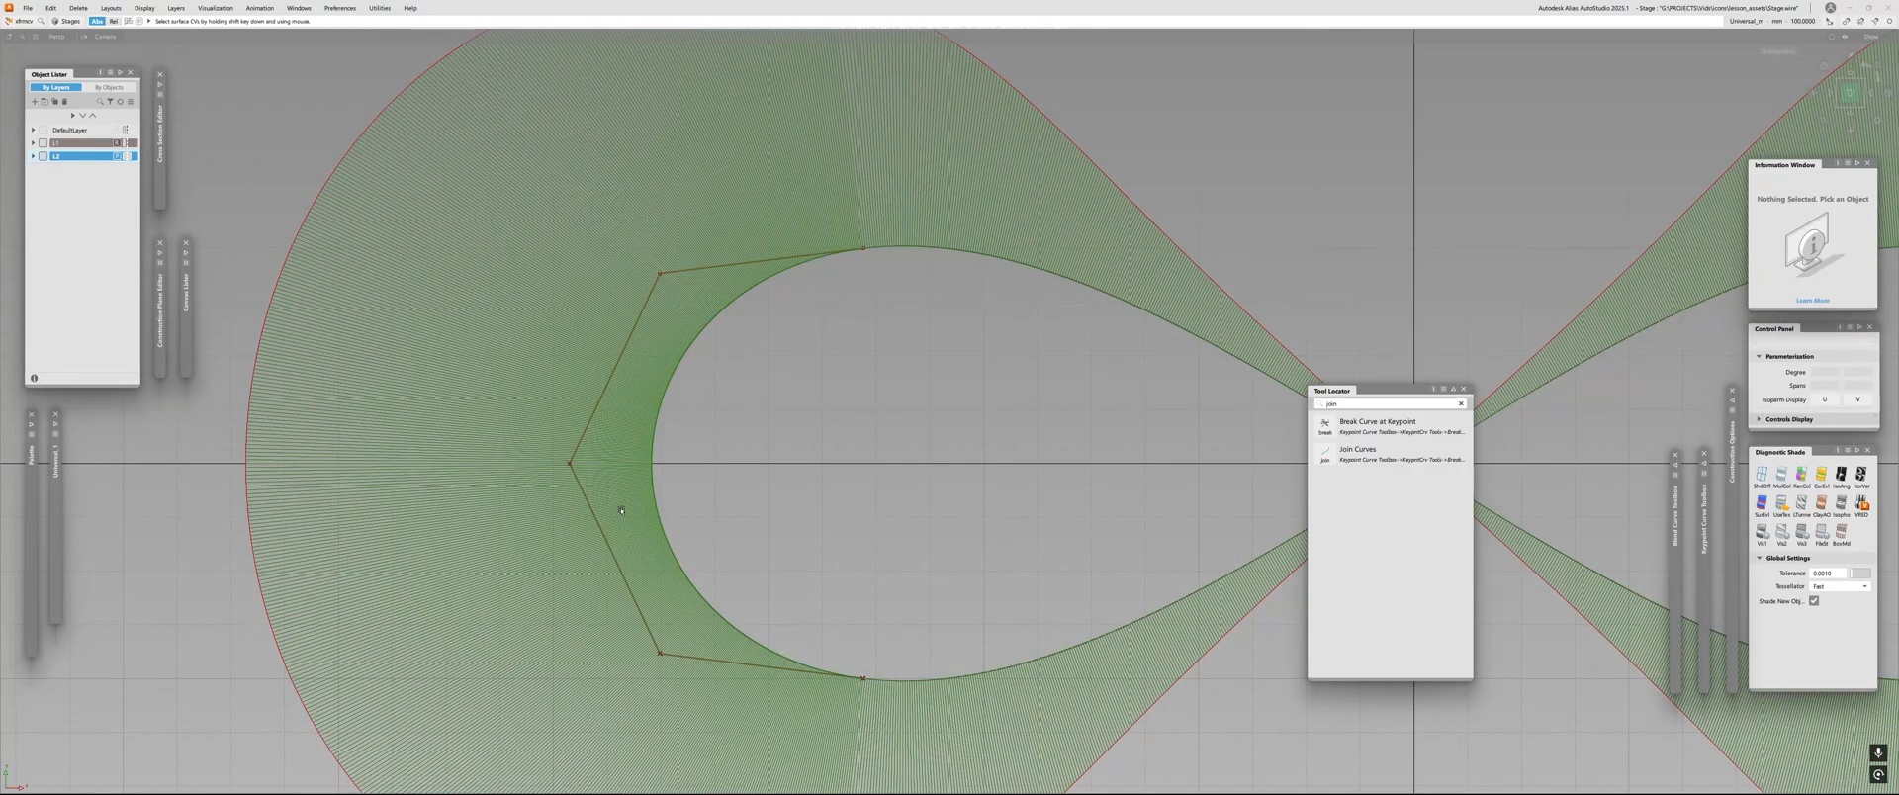
drag(513, 444, 692, 484)
key(w)
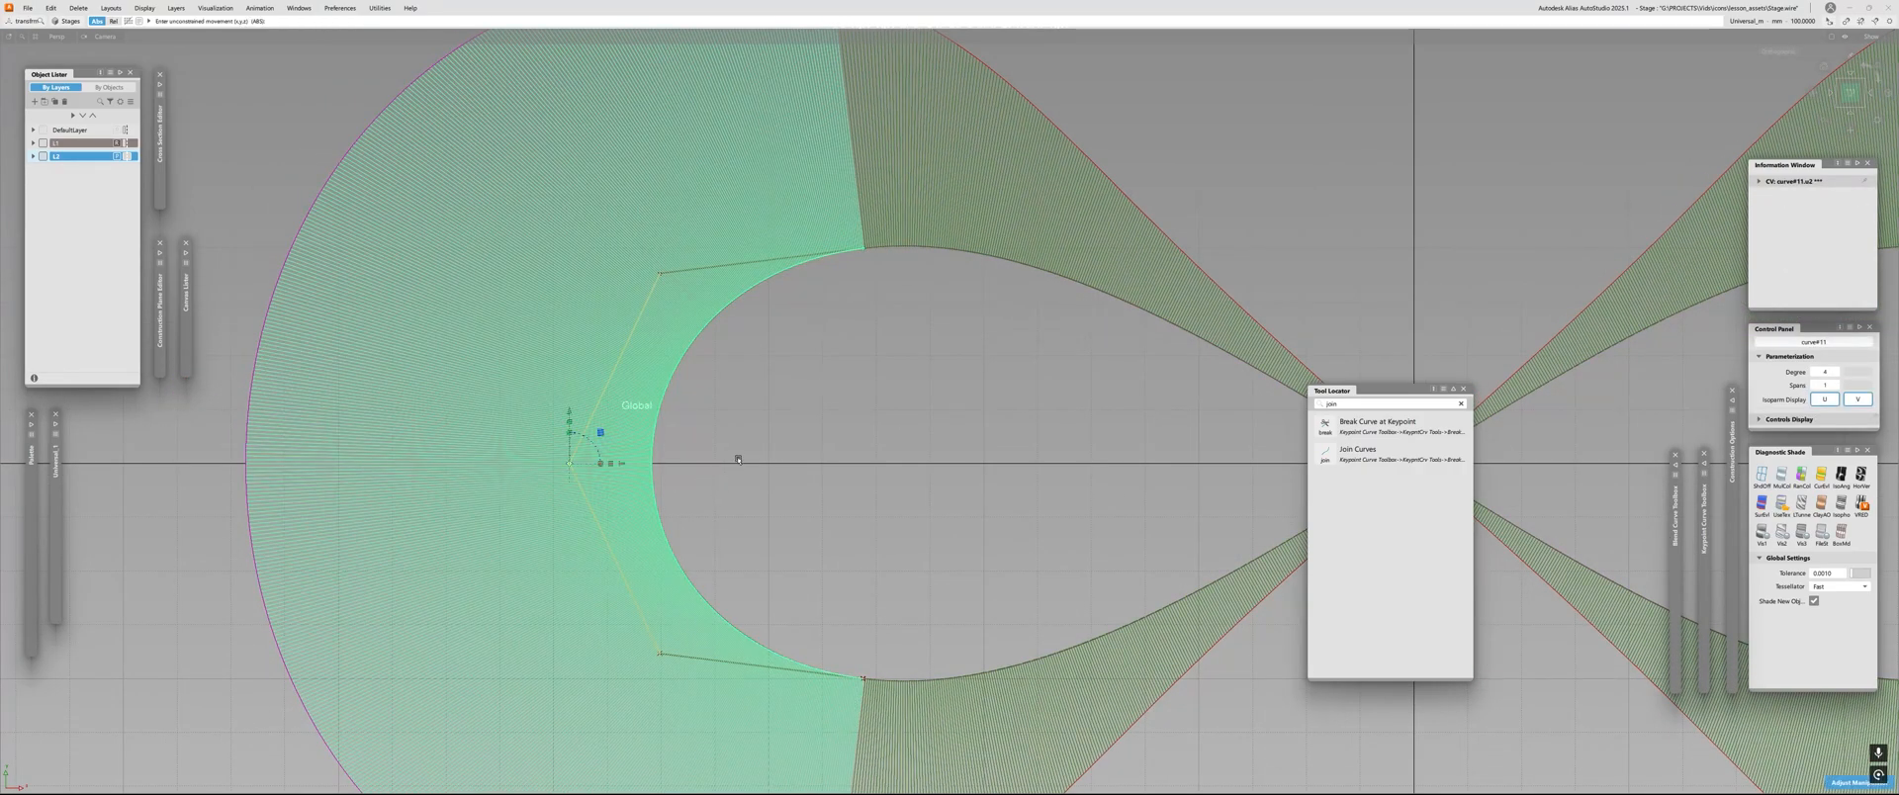
alt+shift+middle_drag(738, 459, 758, 499)
drag(758, 499, 755, 499)
Select the left arc and raise its degree to 5.
alt+shift+right_drag(762, 493, 722, 486)
alt+shift+middle_drag(737, 490, 729, 477)
click(730, 478)
ctrl+shift+drag(730, 478, 871, 436)
click(702, 488)
click(977, 357)
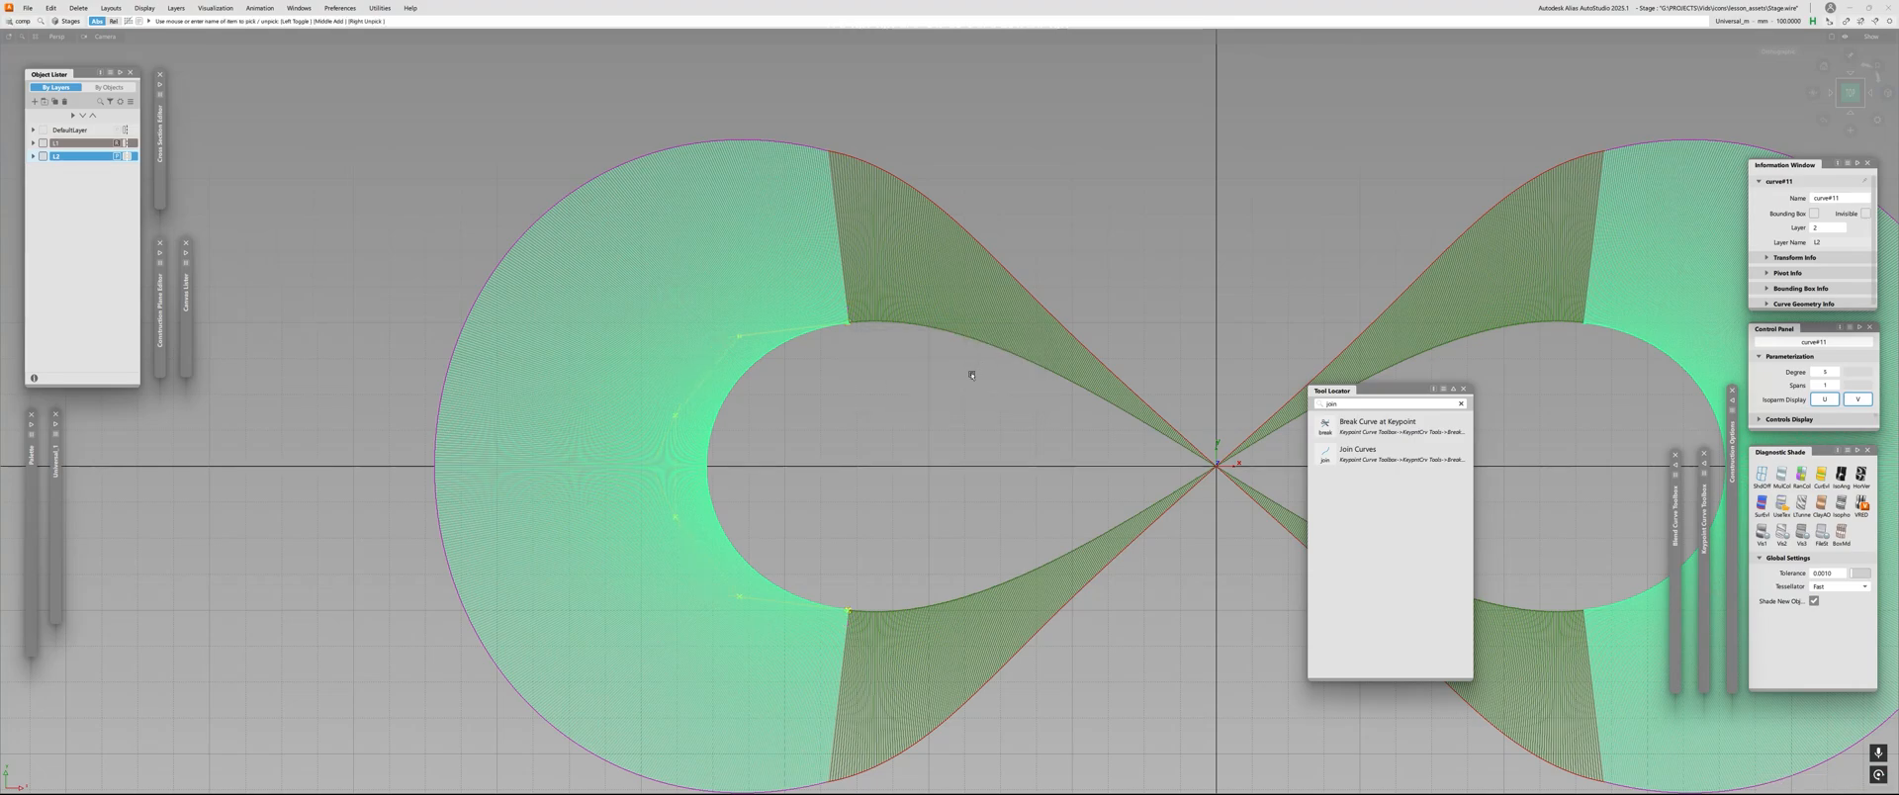
Scale the degree-5 arc's two middle control vertices slightly along Y with non-proportional scale.
alt+shift+right_drag(643, 461, 708, 458)
alt+shift+middle_drag(653, 475, 655, 496)
click(519, 447)
drag(519, 438, 610, 623)
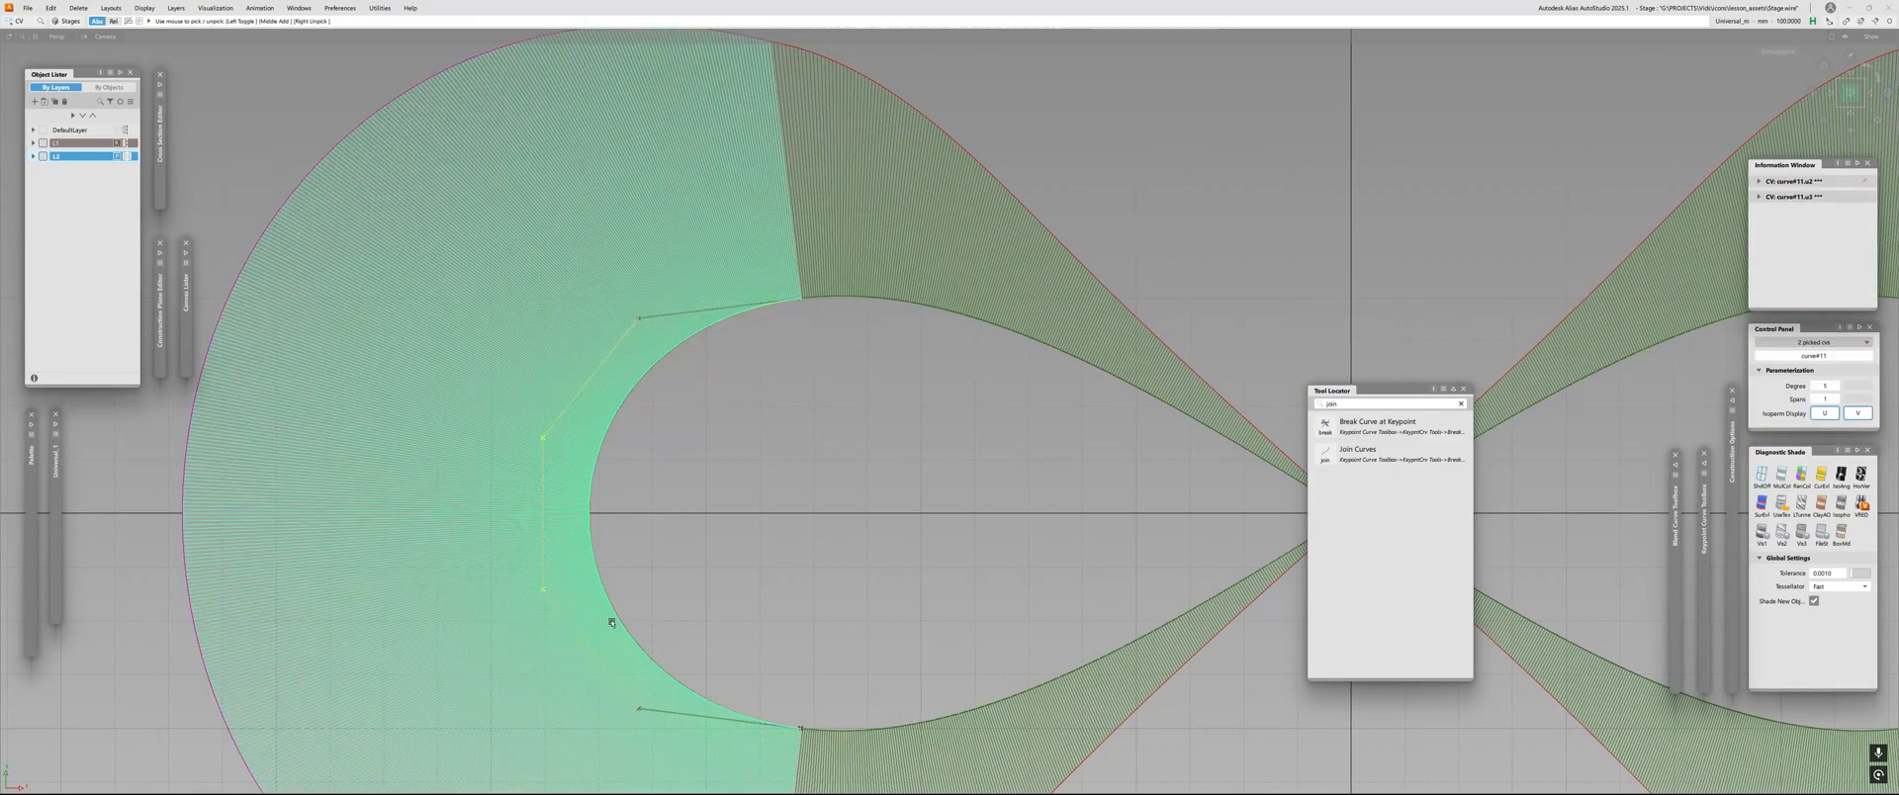
ctrl+shift+middle_drag(610, 623, 682, 539)
alt+shift+right_drag(687, 529, 649, 525)
alt+shift+right_drag(725, 465, 794, 474)
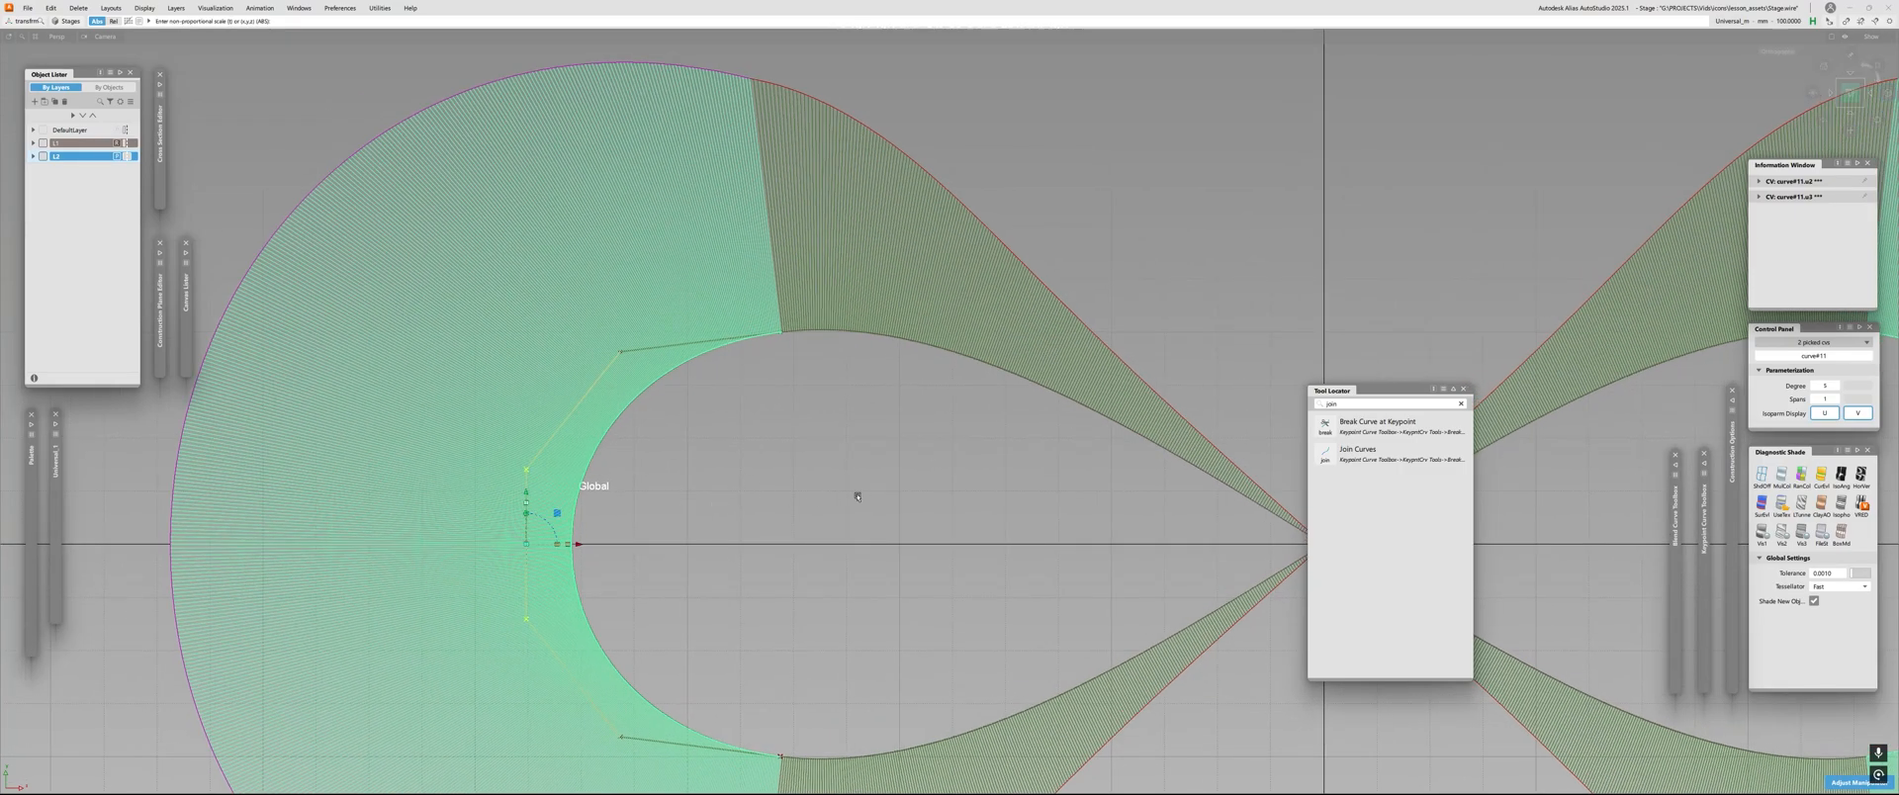
middle_drag(859, 494, 858, 496)
Clear the old curvature combs and add new ones to the left arc and blend curve to examine the whole shape.
alt+shift+right_drag(857, 495, 747, 502)
ctrl+shift+drag(746, 503, 702, 471)
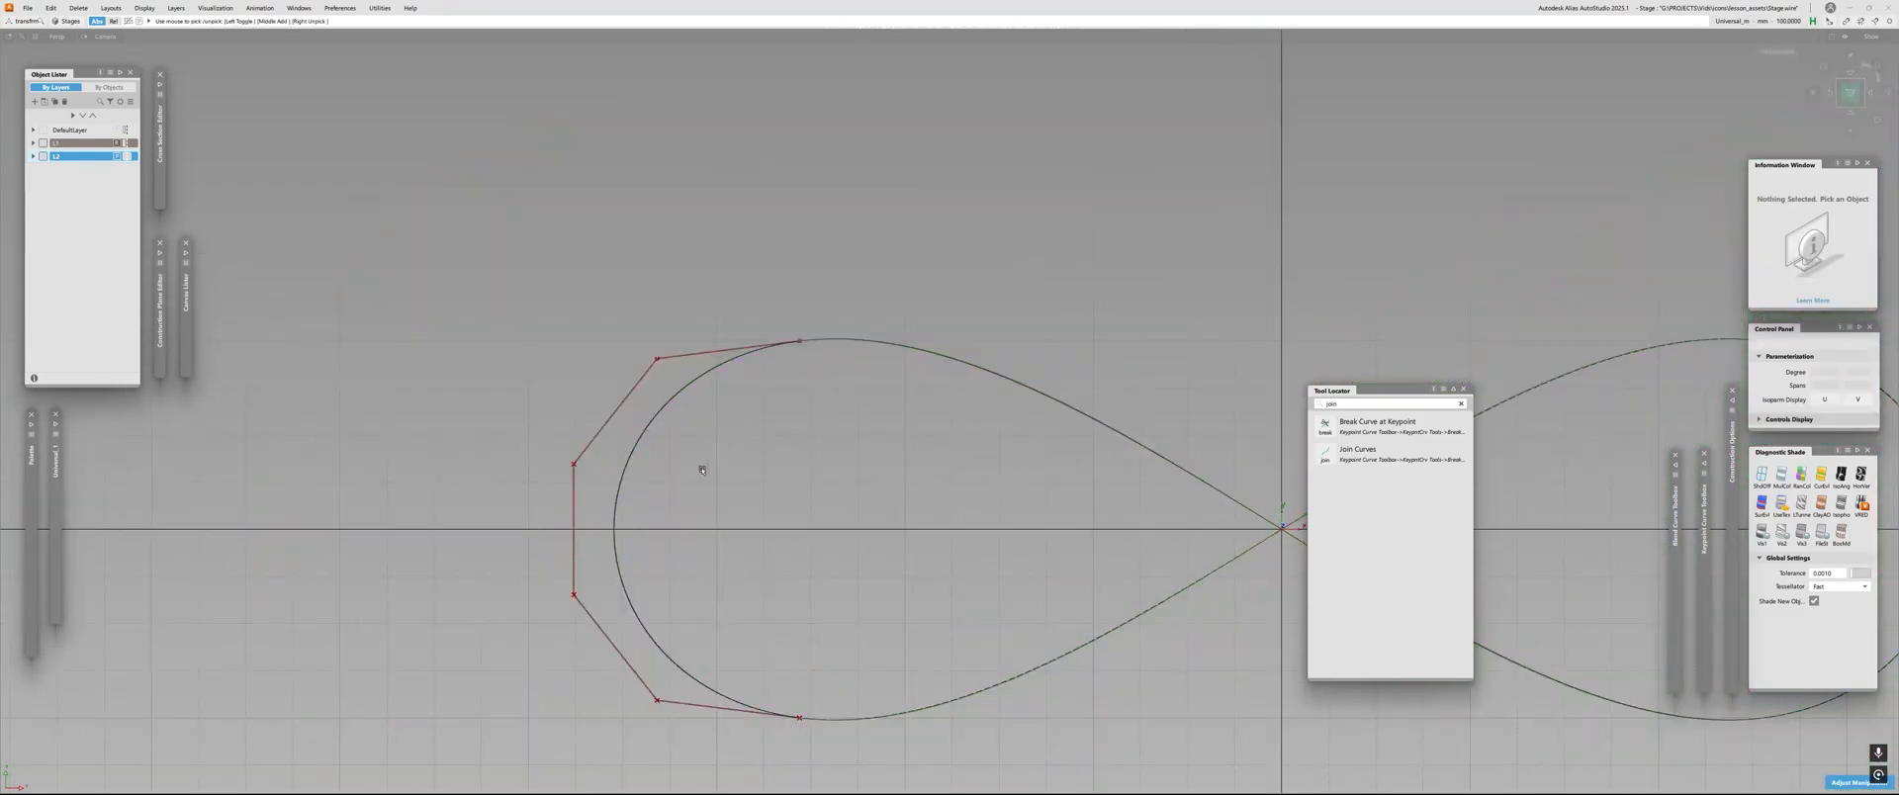
click(640, 432)
click(881, 343)
alt+shift+right_drag(547, 318, 614, 444)
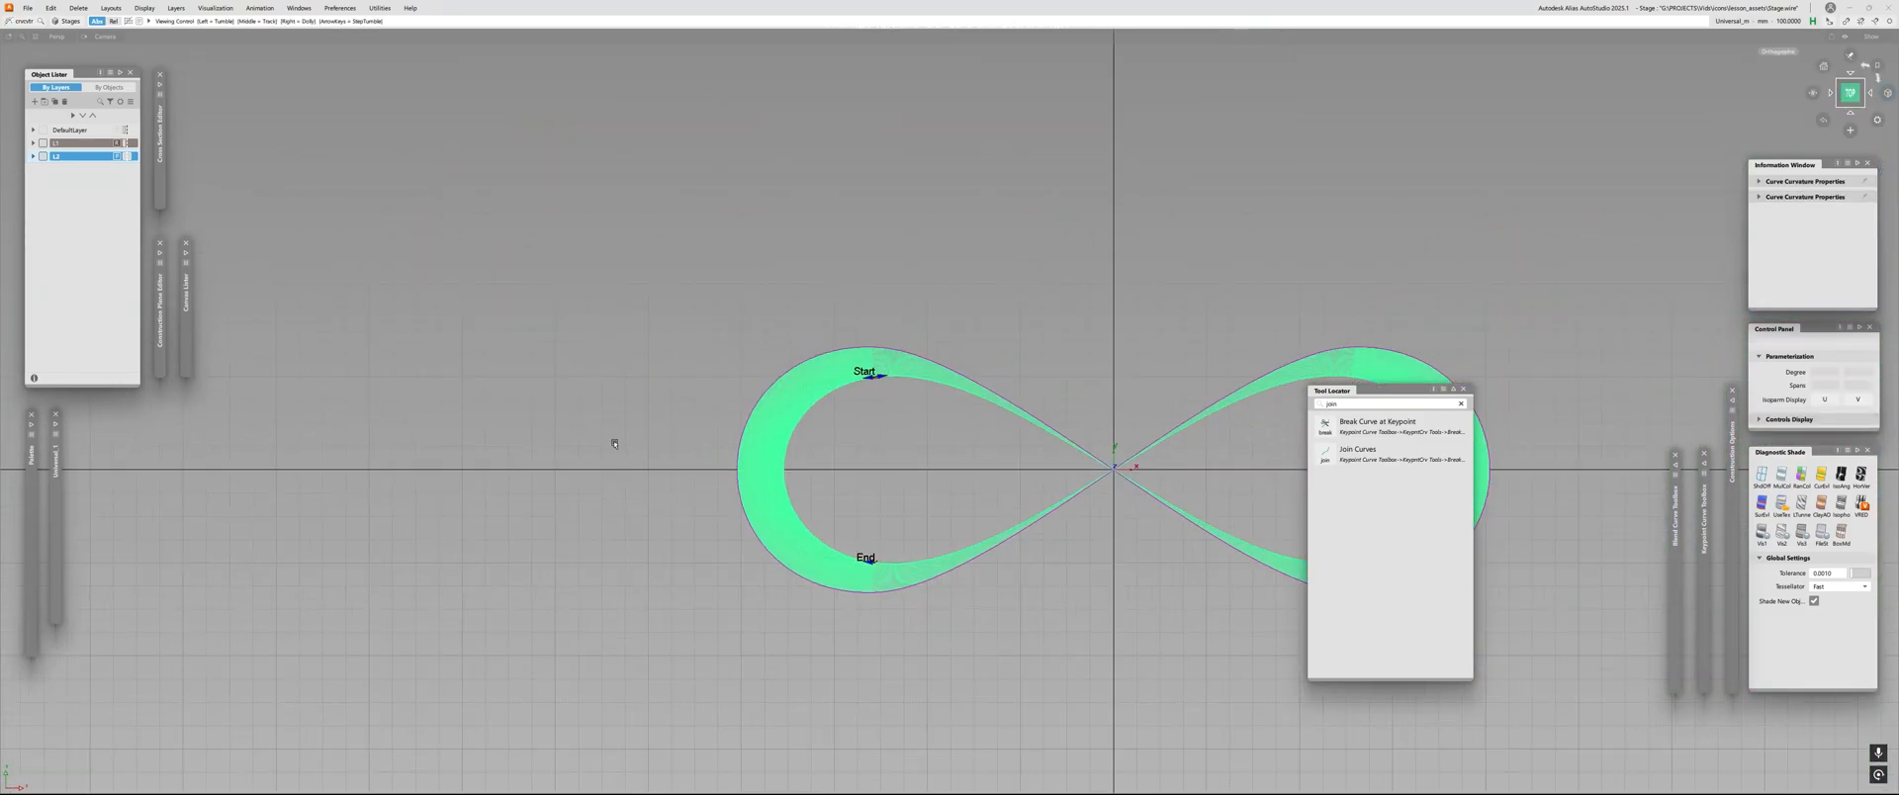
mouse_move(614, 444)
alt+shift+mouse_down()
mouse_move(555, 332)
mouse_move(619, 443)
alt+shift+mouse_up()
alt+shift+right_drag(619, 443, 832, 410)
alt+shift+middle_drag(832, 409, 592, 384)
Delete the curvature combs and hide the reference layer above L2.
key(Delete)
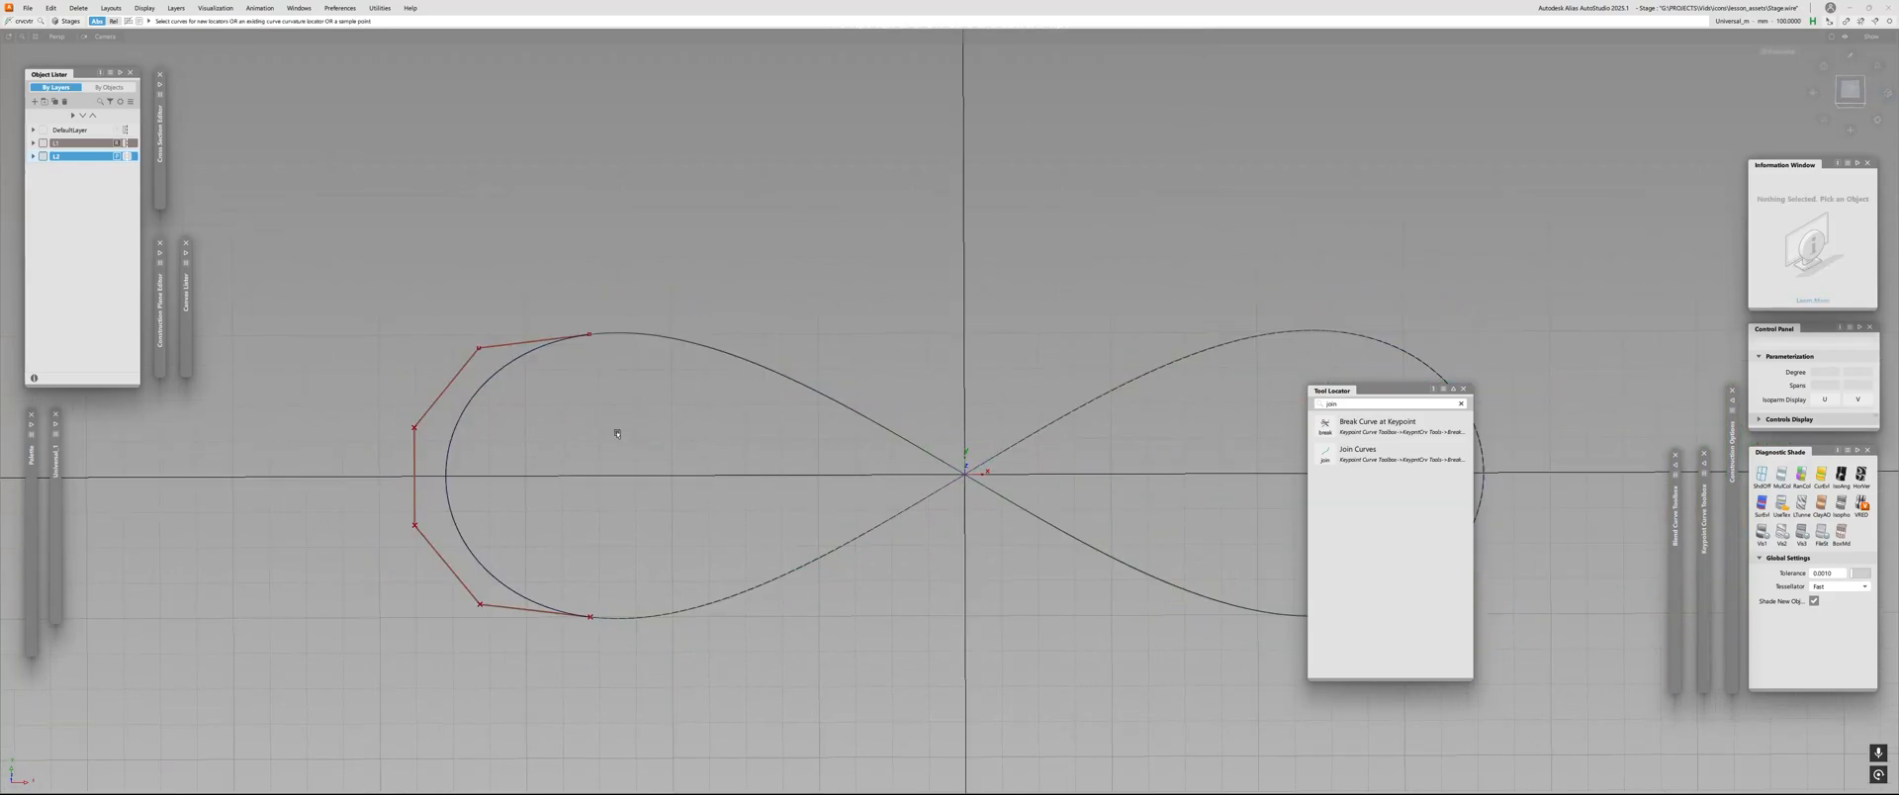
alt+shift+right_drag(617, 434, 506, 423)
alt+shift+drag(507, 423, 483, 415)
click(43, 144)
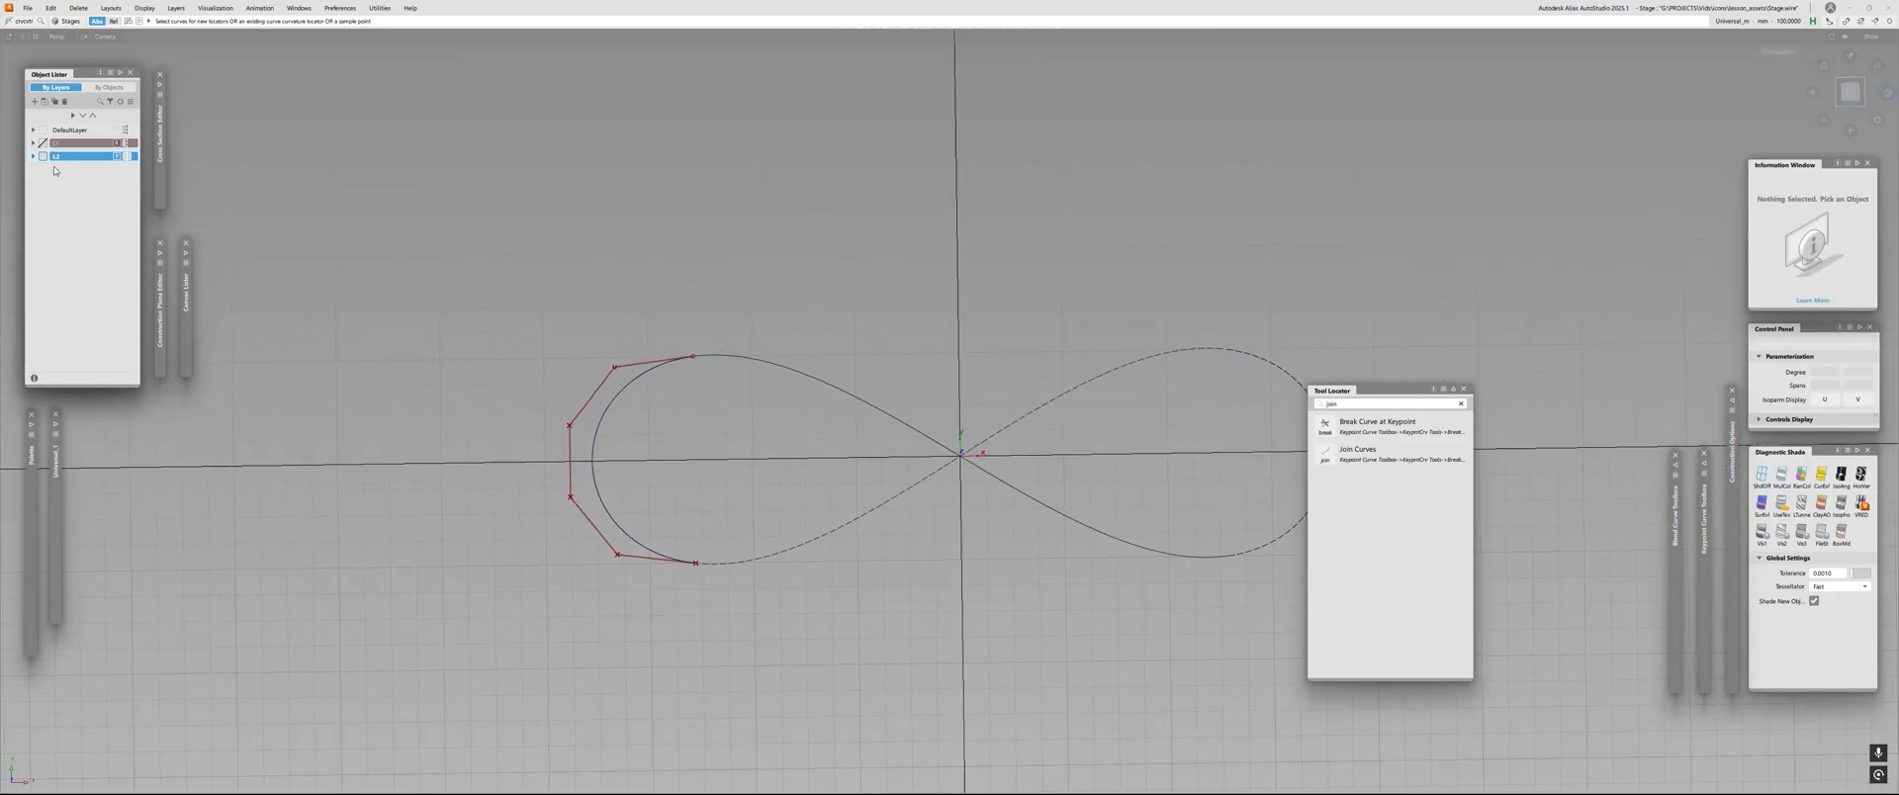
Hide the control vertices of the left arc and turn off the symmetry display of layer L2.
alt+shift+right_drag(567, 405, 725, 425)
alt+shift+middle_drag(724, 425, 602, 386)
key(Escape)
drag(728, 268, 856, 689)
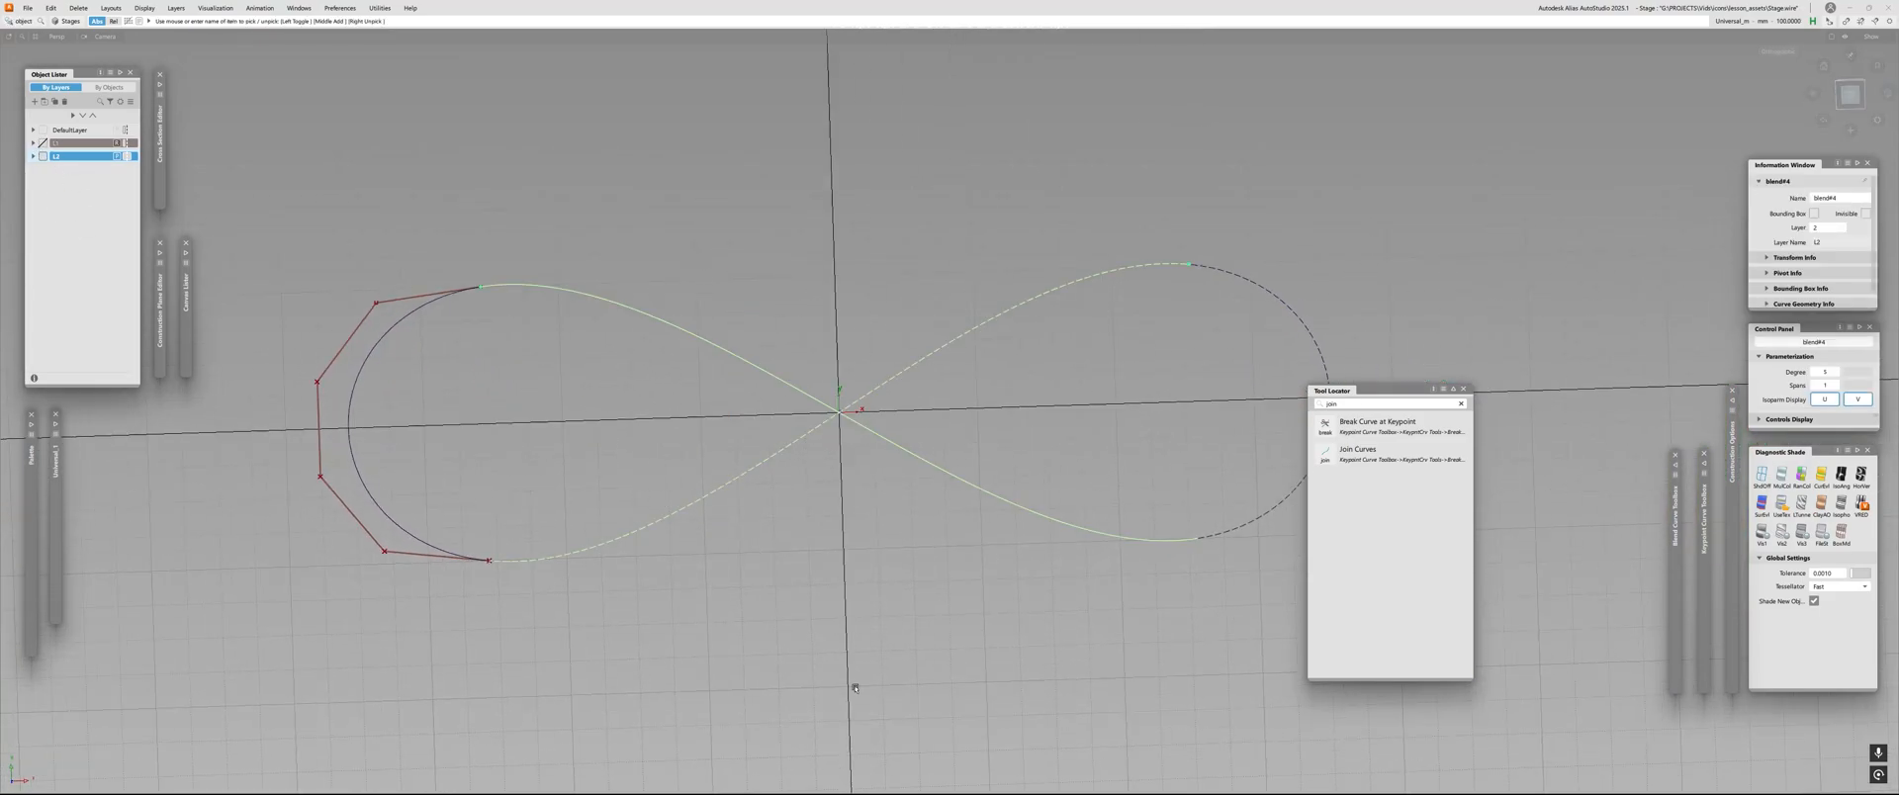
click(855, 689)
alt+shift+right_drag(895, 500, 757, 474)
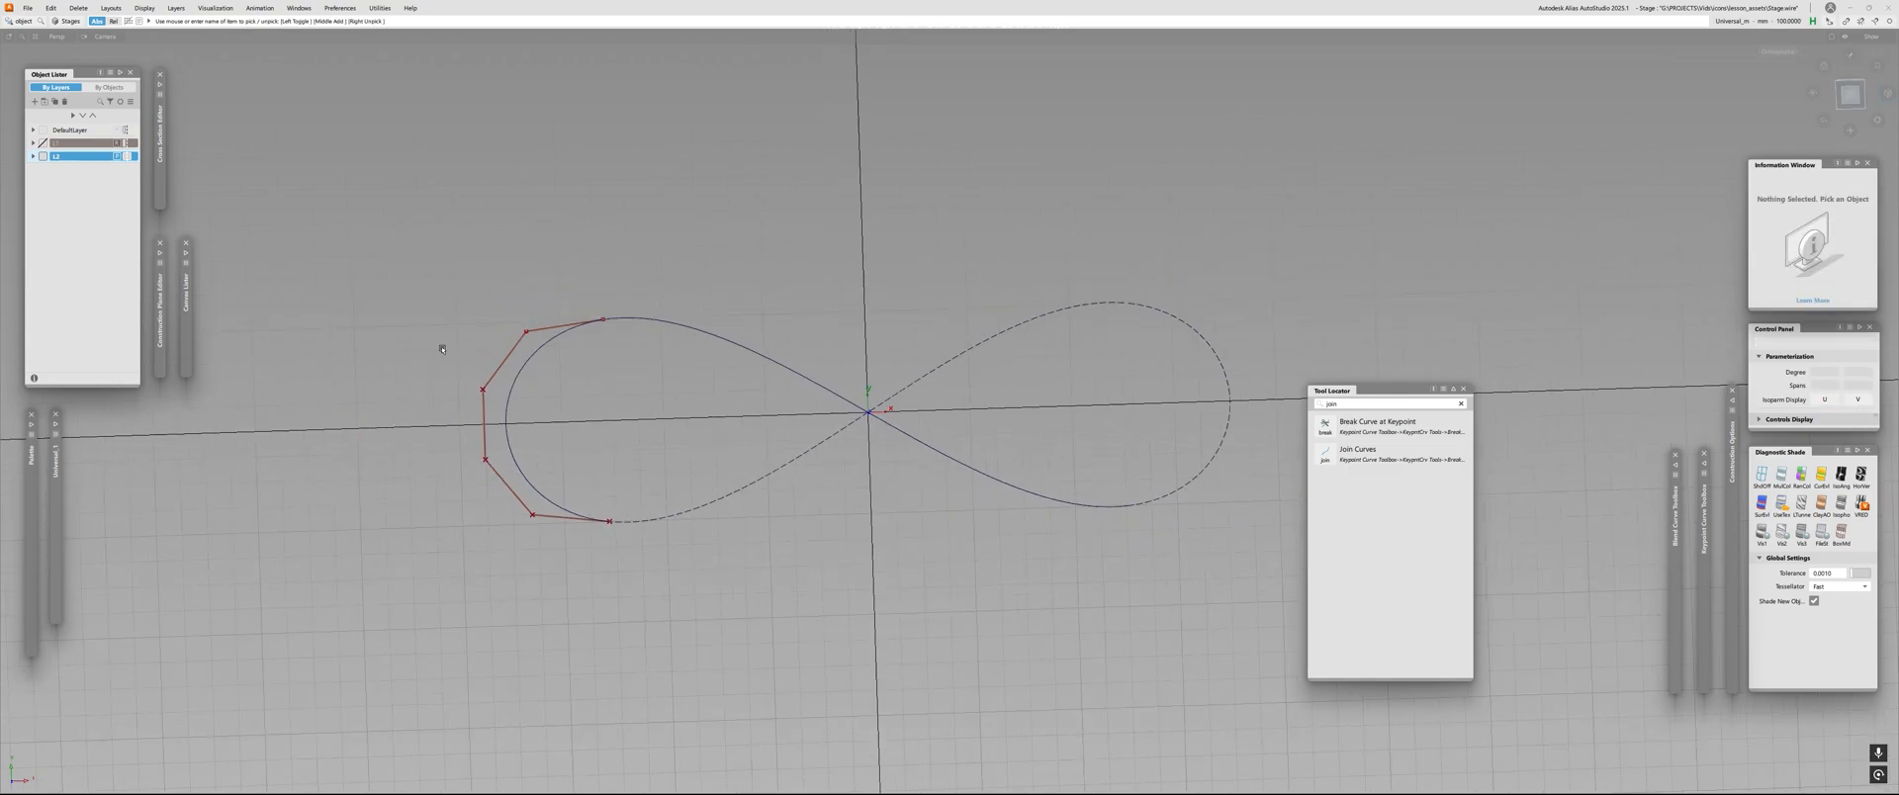
drag(441, 348, 680, 483)
key(ctrl+h)
click(679, 484)
click(126, 156)
alt+shift+right_drag(662, 336, 805, 352)
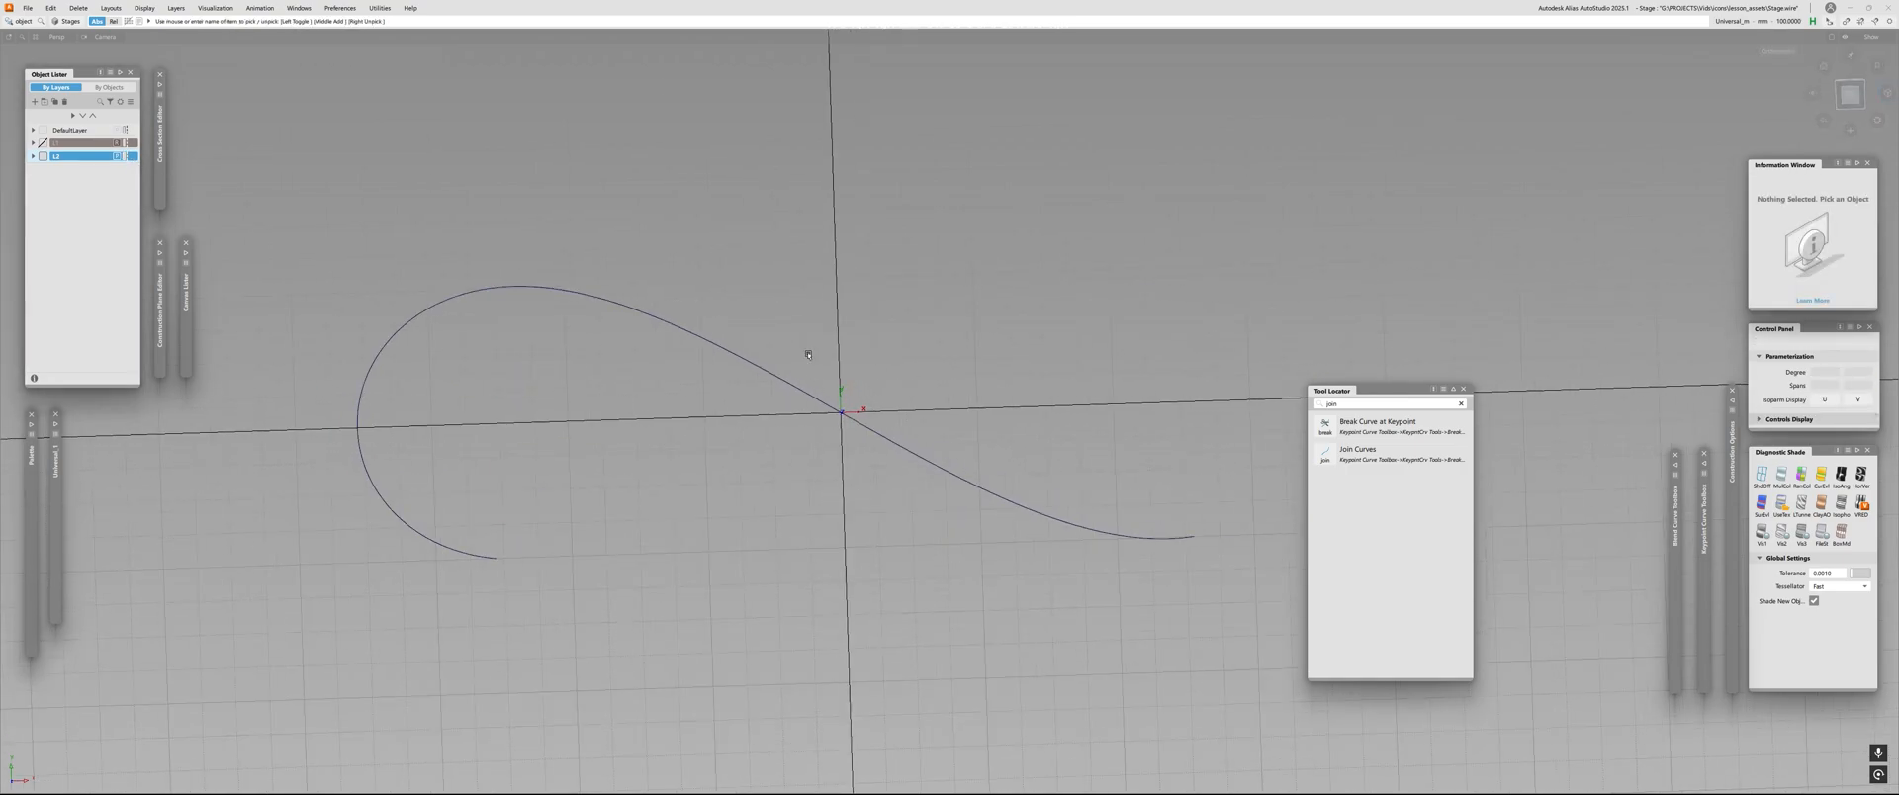
Mirror-duplicate the left arc and the blend curve to complete the infinity shape with real curves.
drag(425, 395, 729, 305)
ctrl+shift+middle_drag(771, 273, 1372, 240)
alt+shift+right_drag(1019, 352, 911, 339)
alt+shift+middle_drag(840, 327, 613, 330)
alt+shift+right_drag(613, 330, 670, 336)
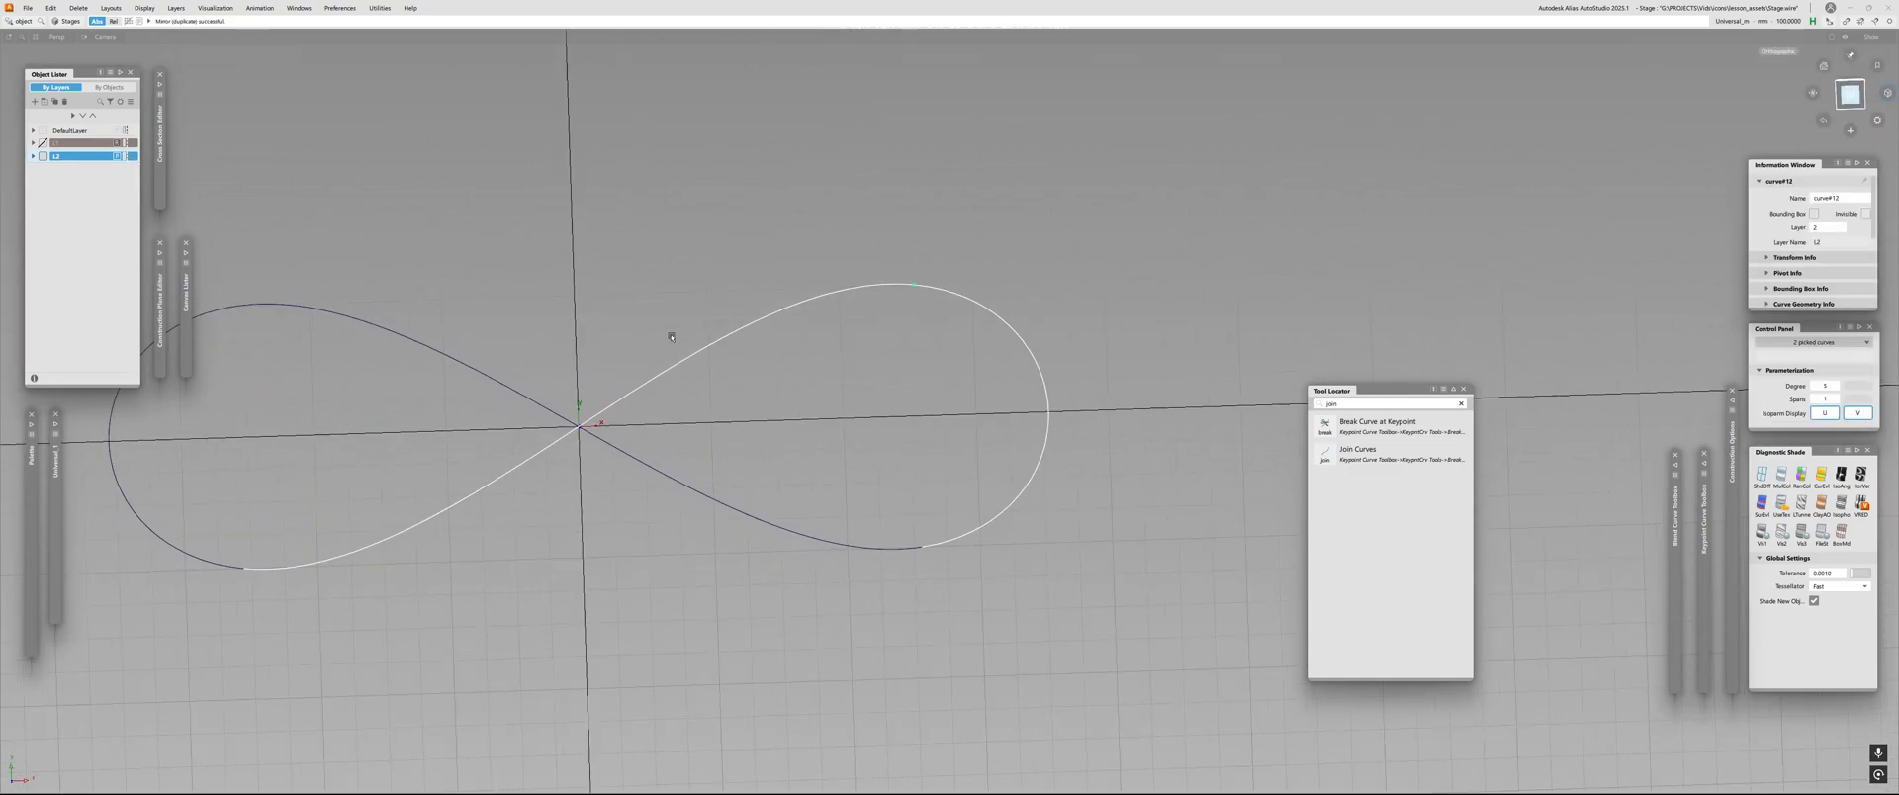
click(662, 334)
Show the control vertices on both blend curves and both end arcs, viewed straight from the top.
drag(464, 307, 505, 551)
key(ctrl+h)
click(425, 420)
key(ctrl+h)
click(505, 551)
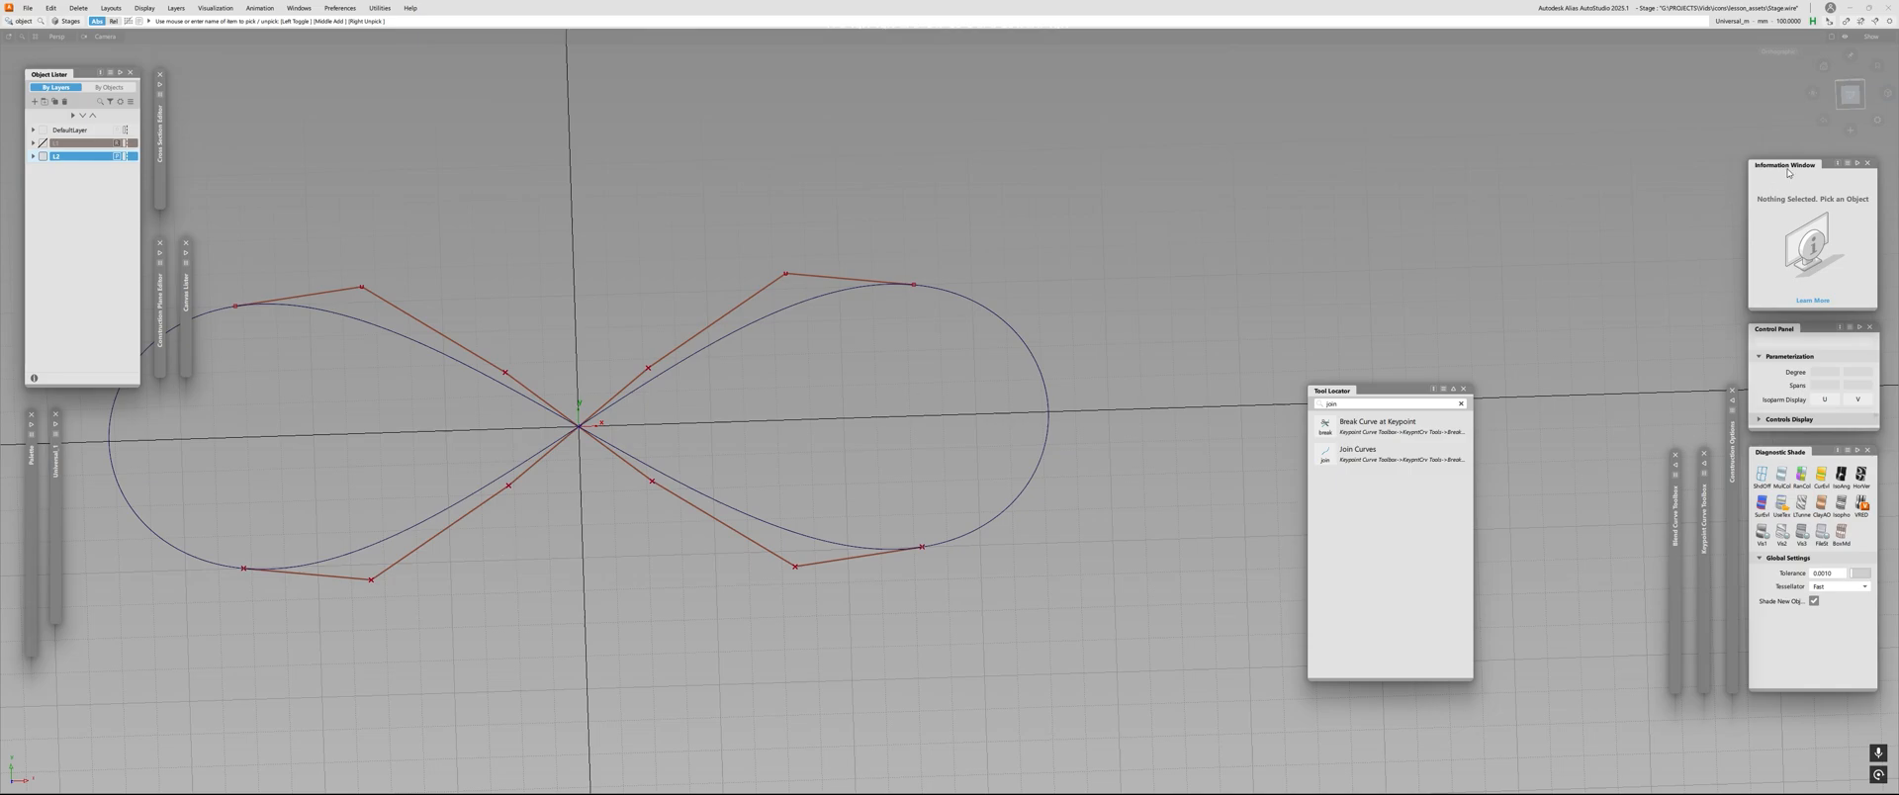
click(1850, 94)
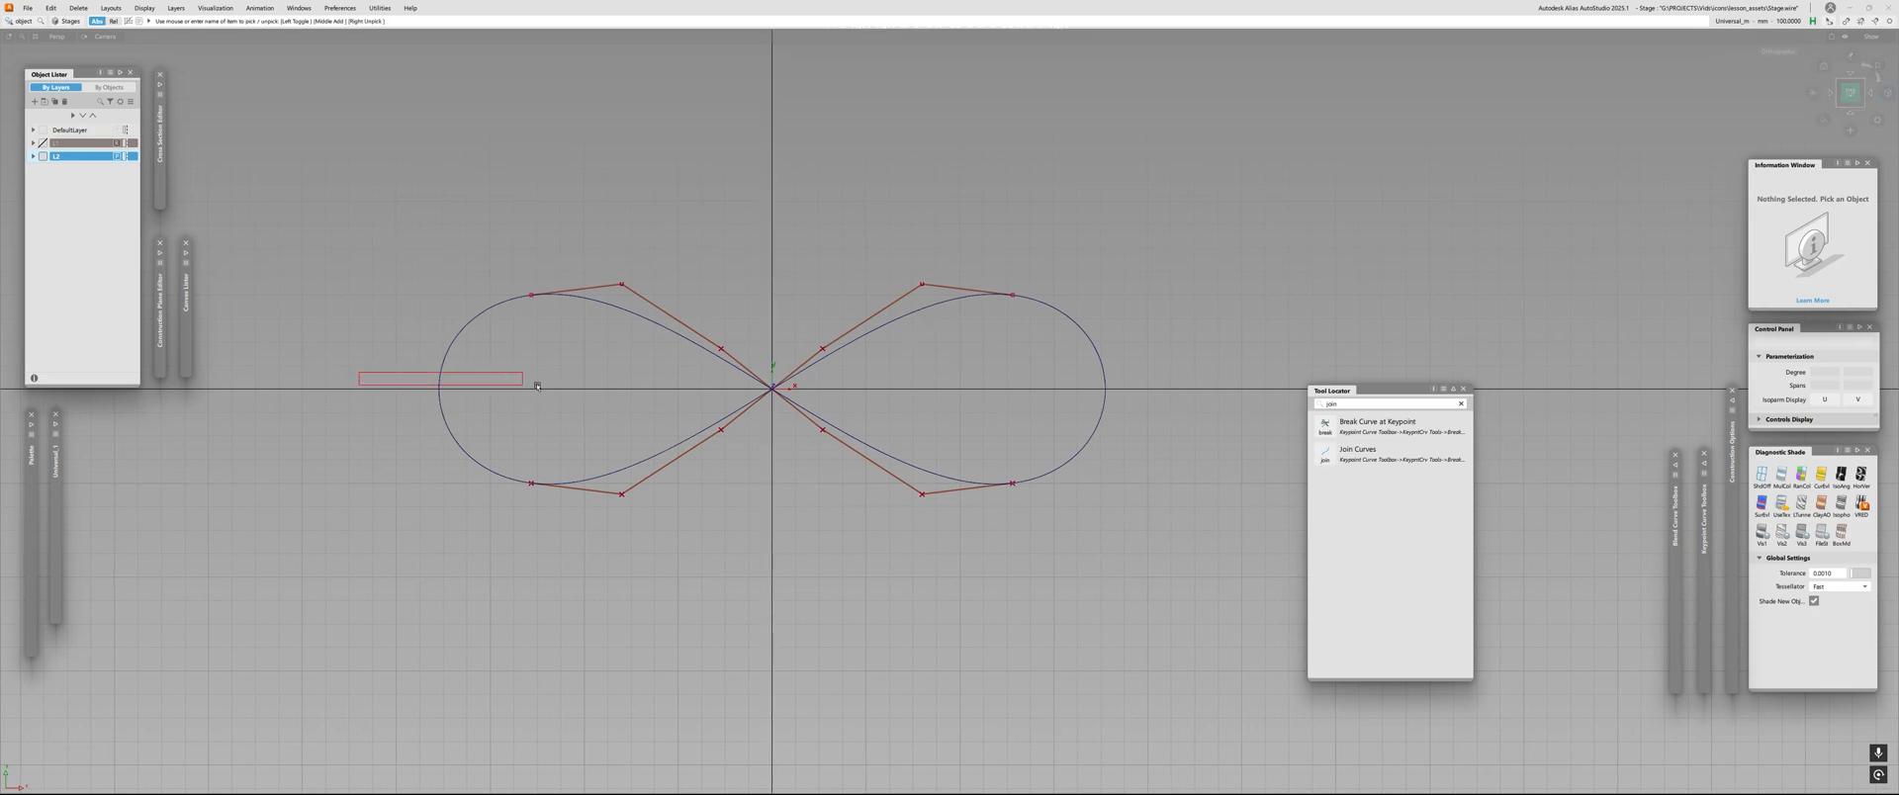
drag(537, 386, 1187, 376)
click(1013, 379)
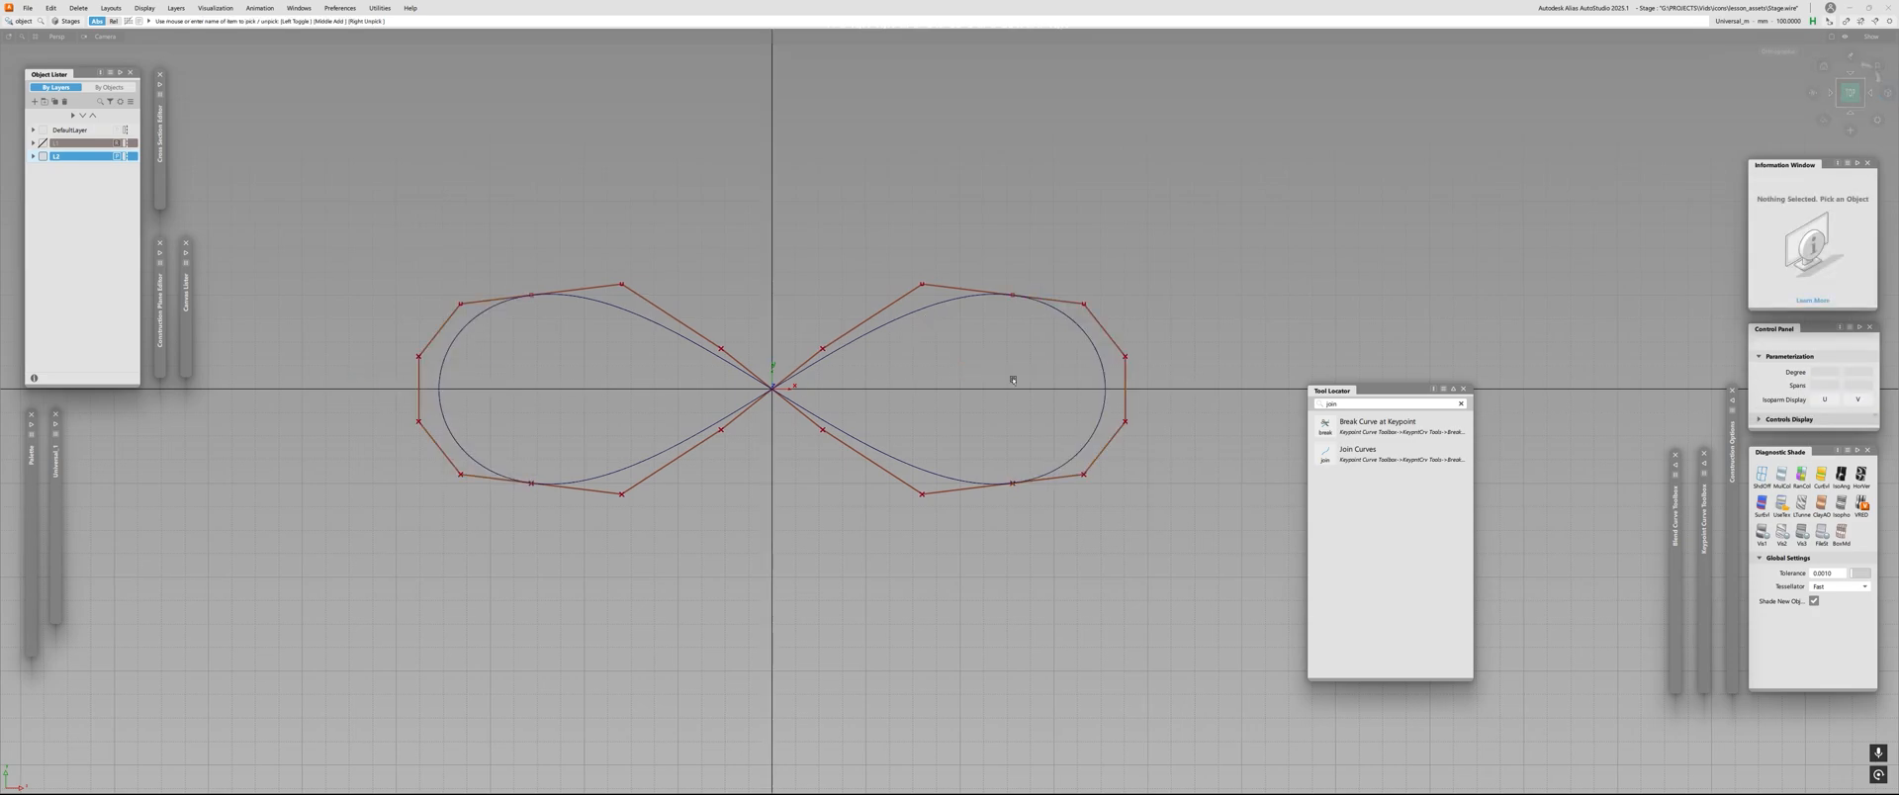
Examine the separate arcs and blend curves of the infinity shape and how their control vertices line up.
click(923, 311)
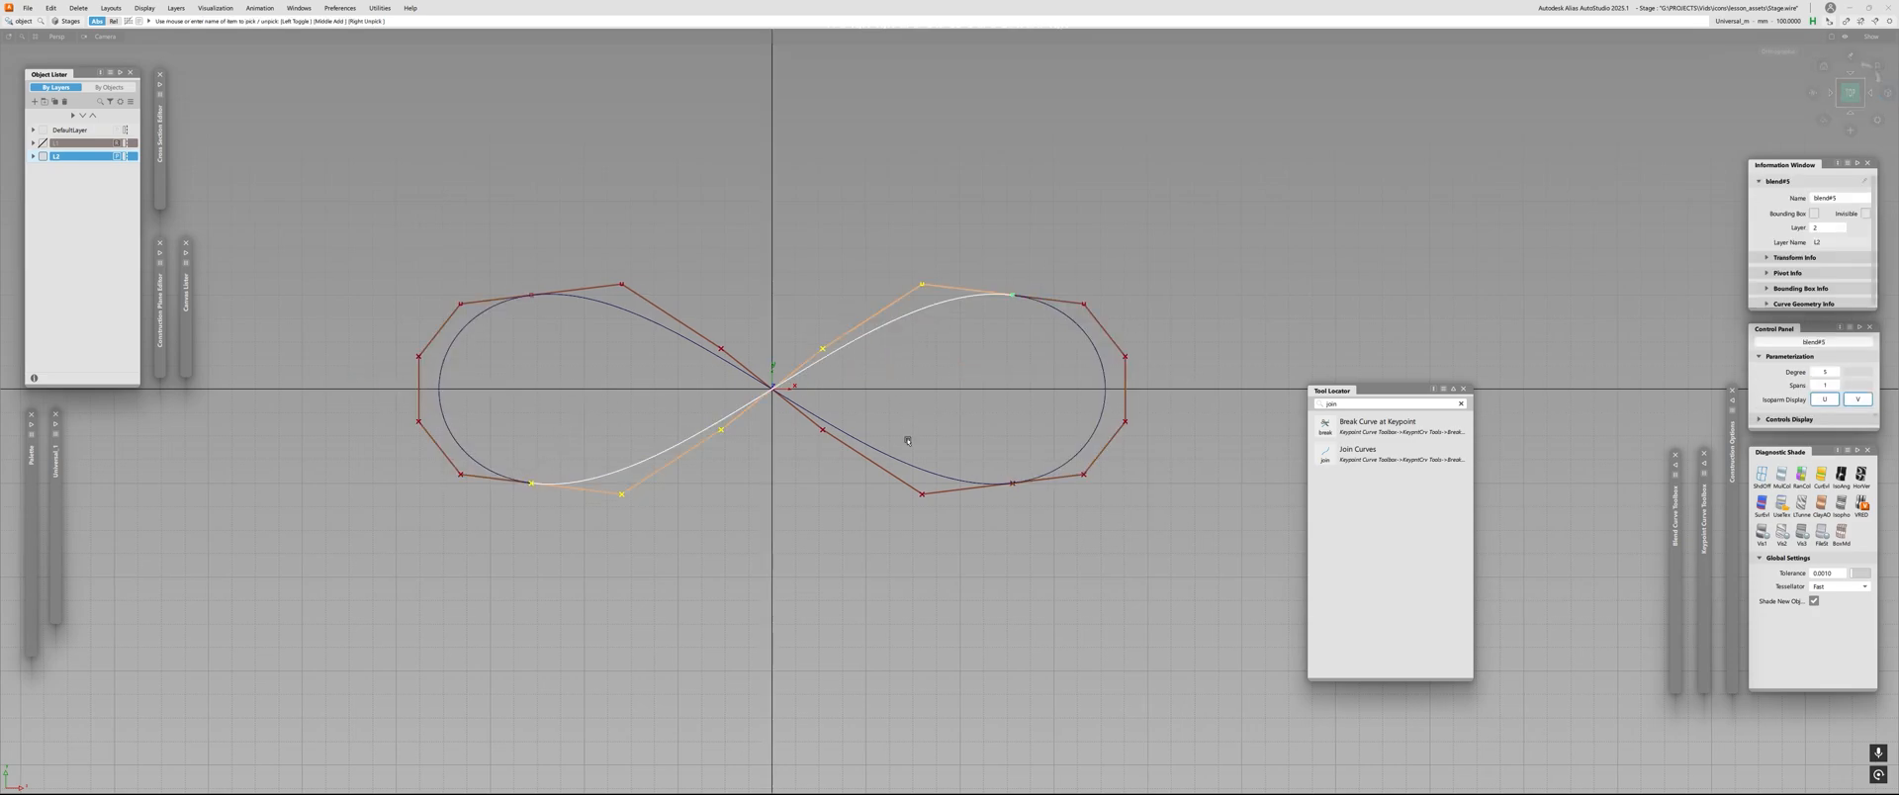
drag(1051, 342, 1115, 360)
click(920, 312)
click(1039, 362)
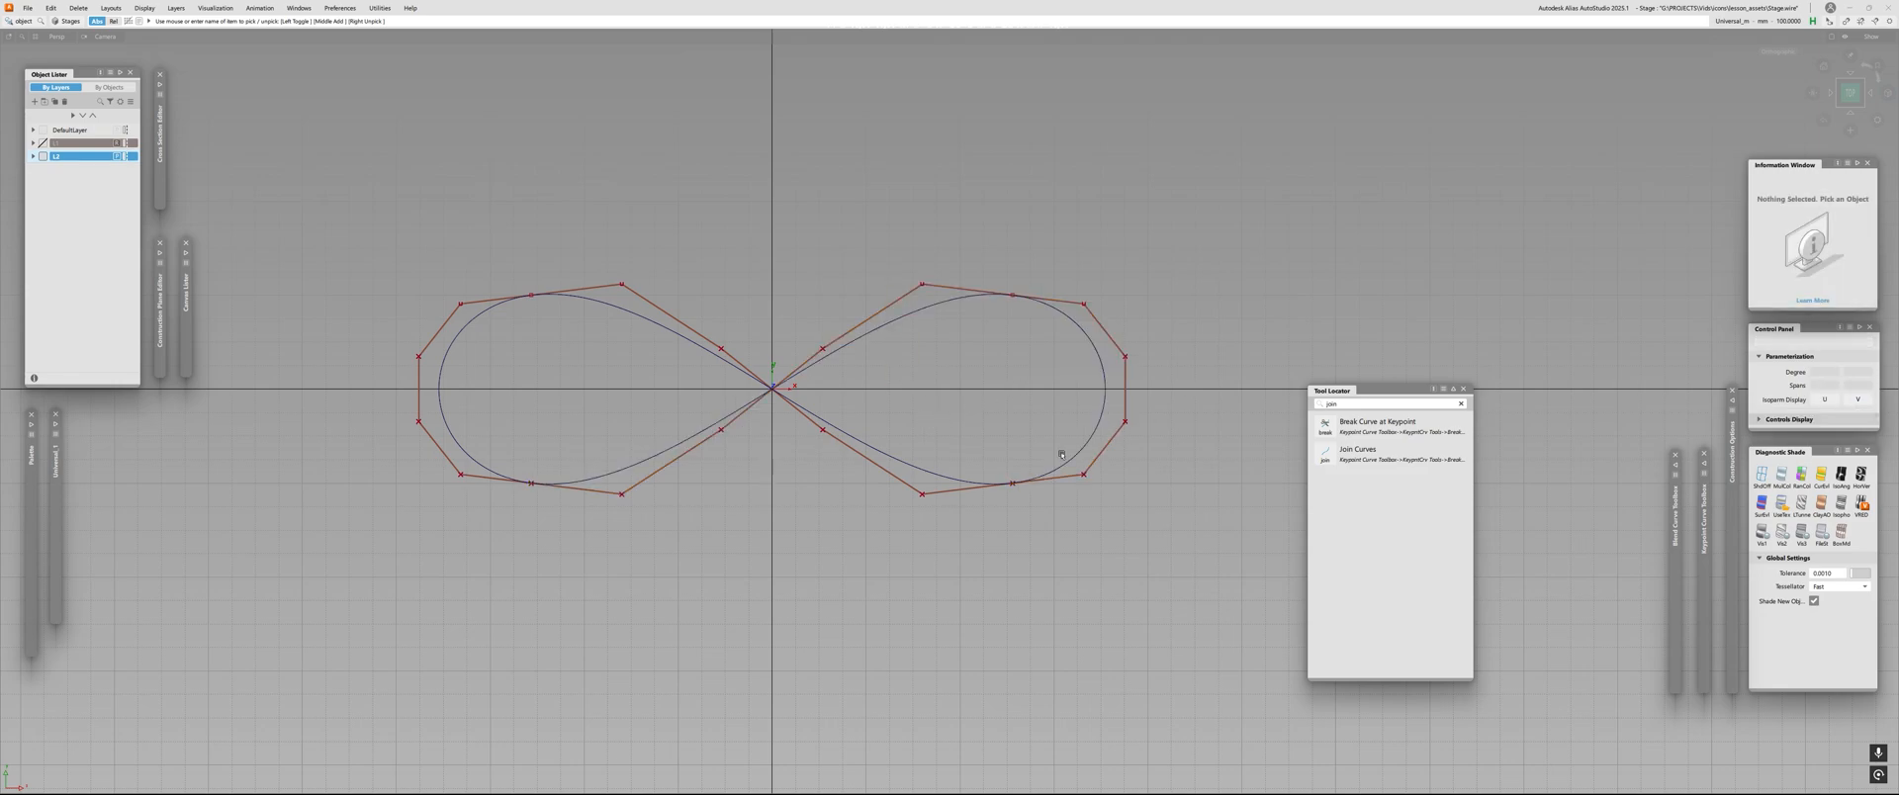
drag(899, 429, 831, 474)
drag(494, 370, 423, 416)
click(583, 435)
drag(615, 412, 661, 475)
alt+shift+right_drag(645, 491, 665, 430)
alt+shift+middle_drag(666, 431, 676, 446)
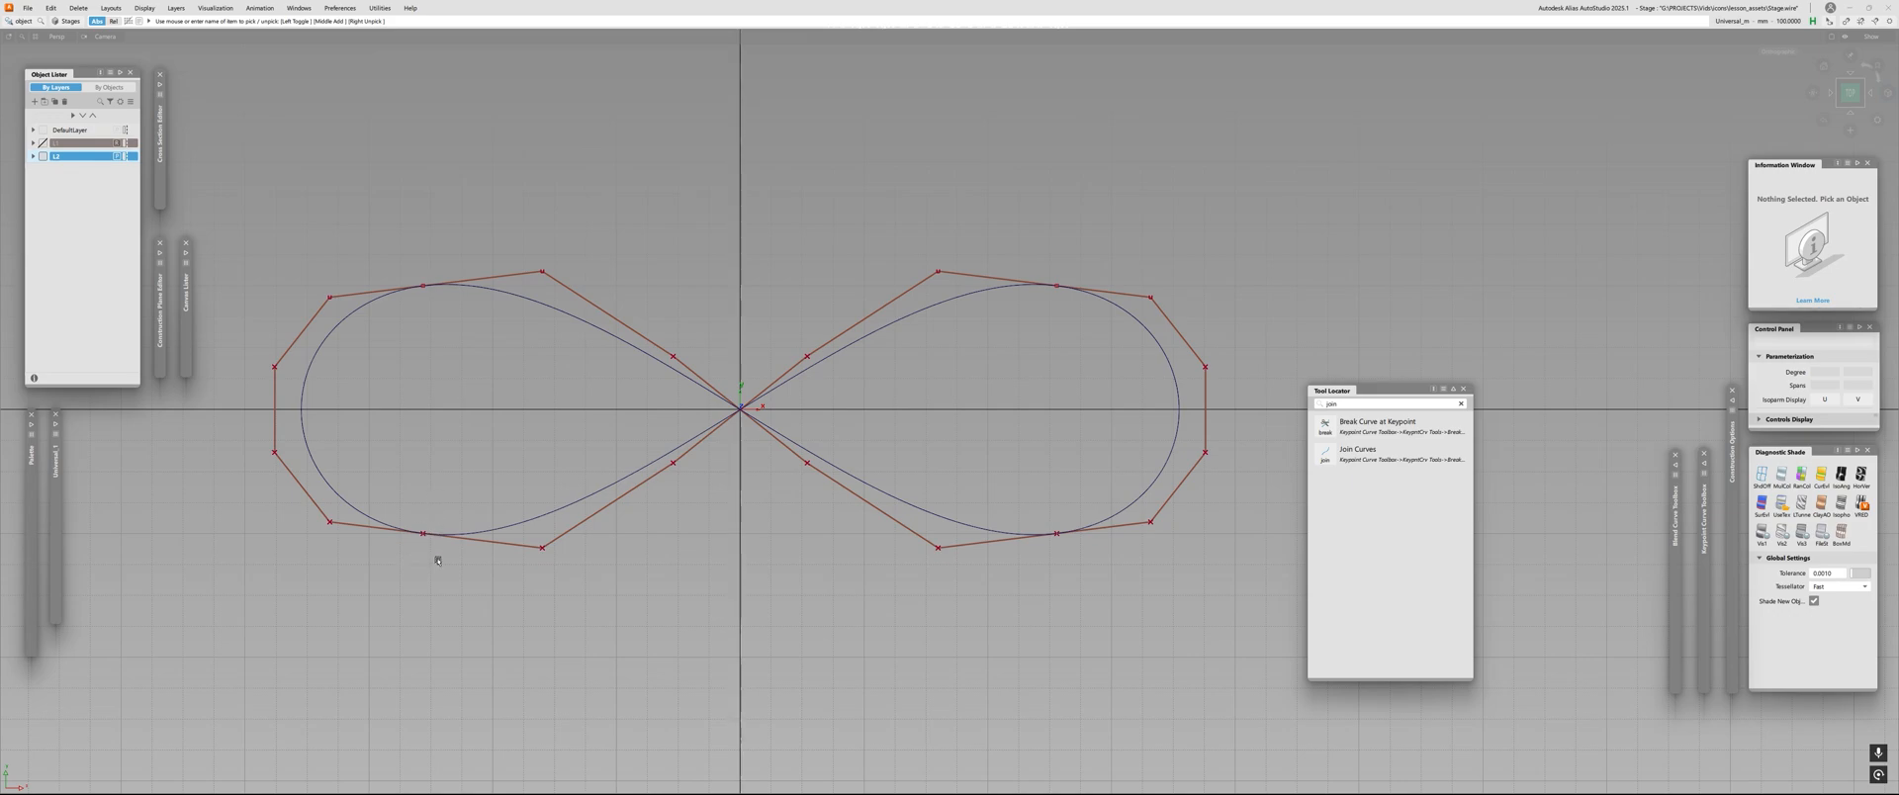
alt+shift+right_drag(550, 504, 540, 495)
alt+shift+middle_drag(540, 495, 529, 480)
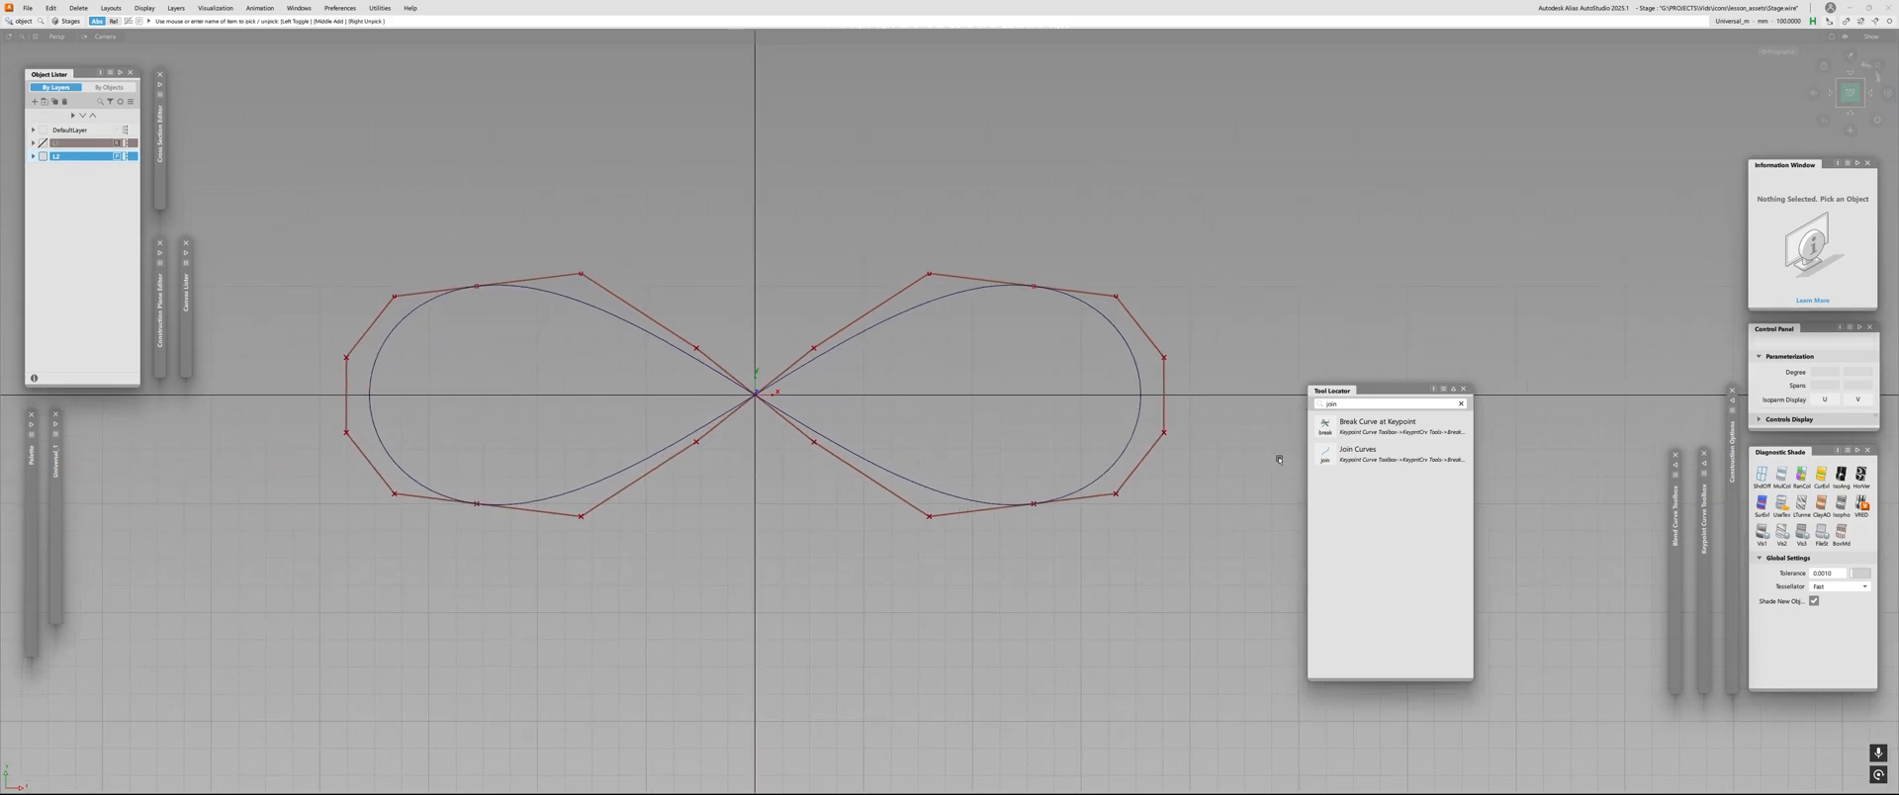
Use Join Curves to join the left arc and the blend curve at their shared upper endpoint.
click(1322, 459)
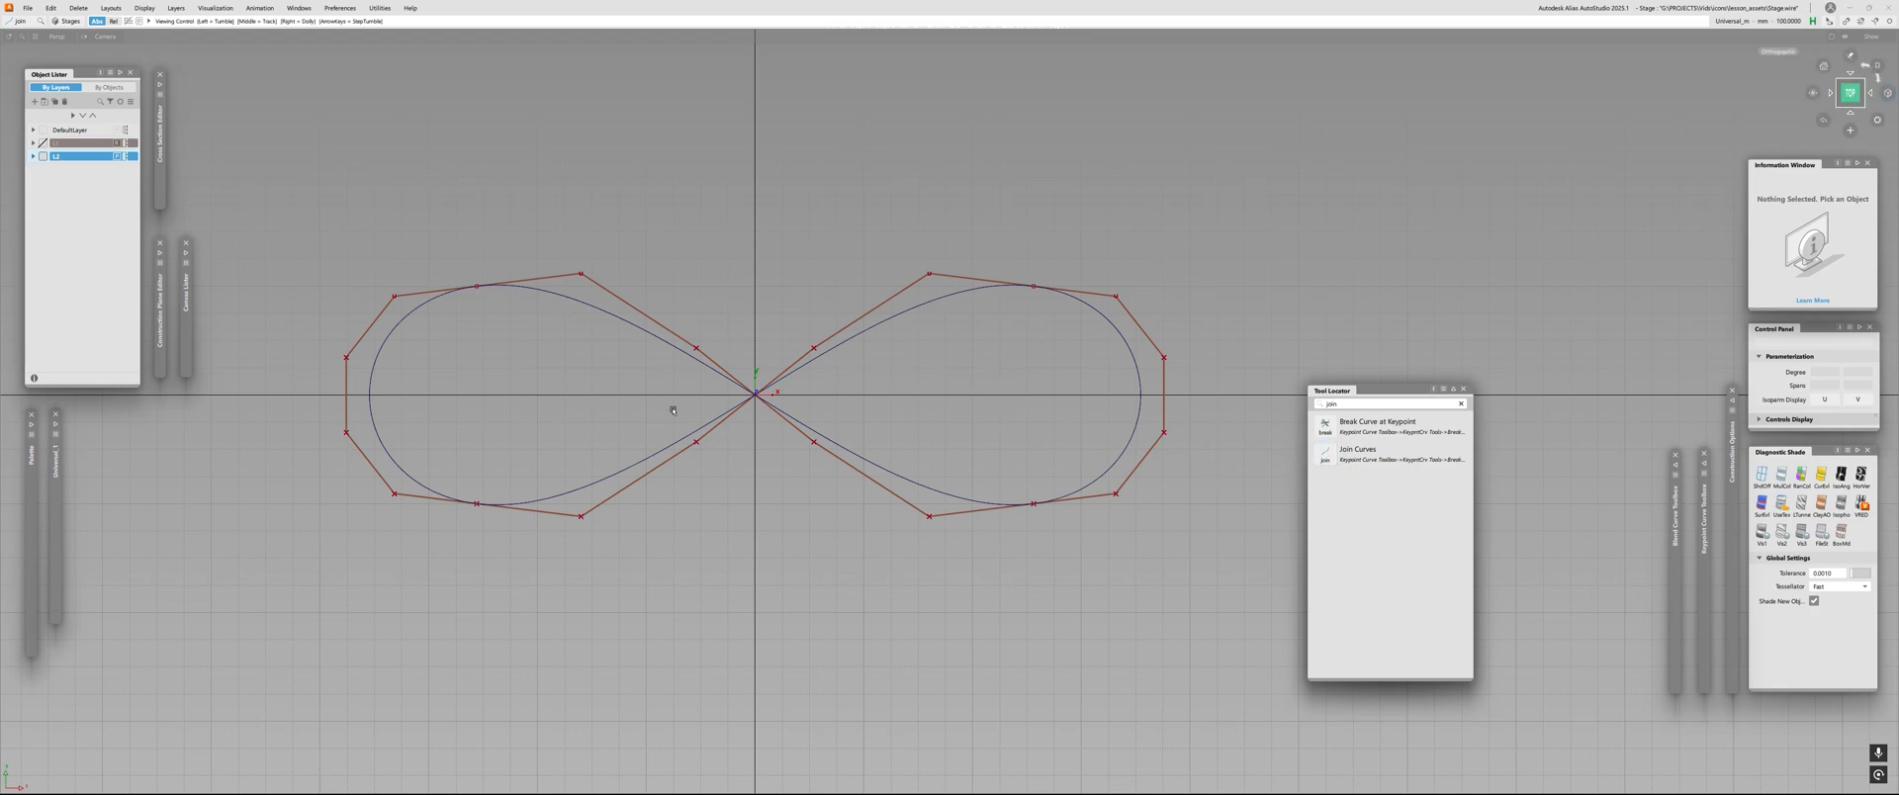
alt+shift+right_drag(658, 406, 665, 410)
alt+shift+middle_drag(665, 410, 689, 428)
alt+shift+right_drag(689, 427, 612, 391)
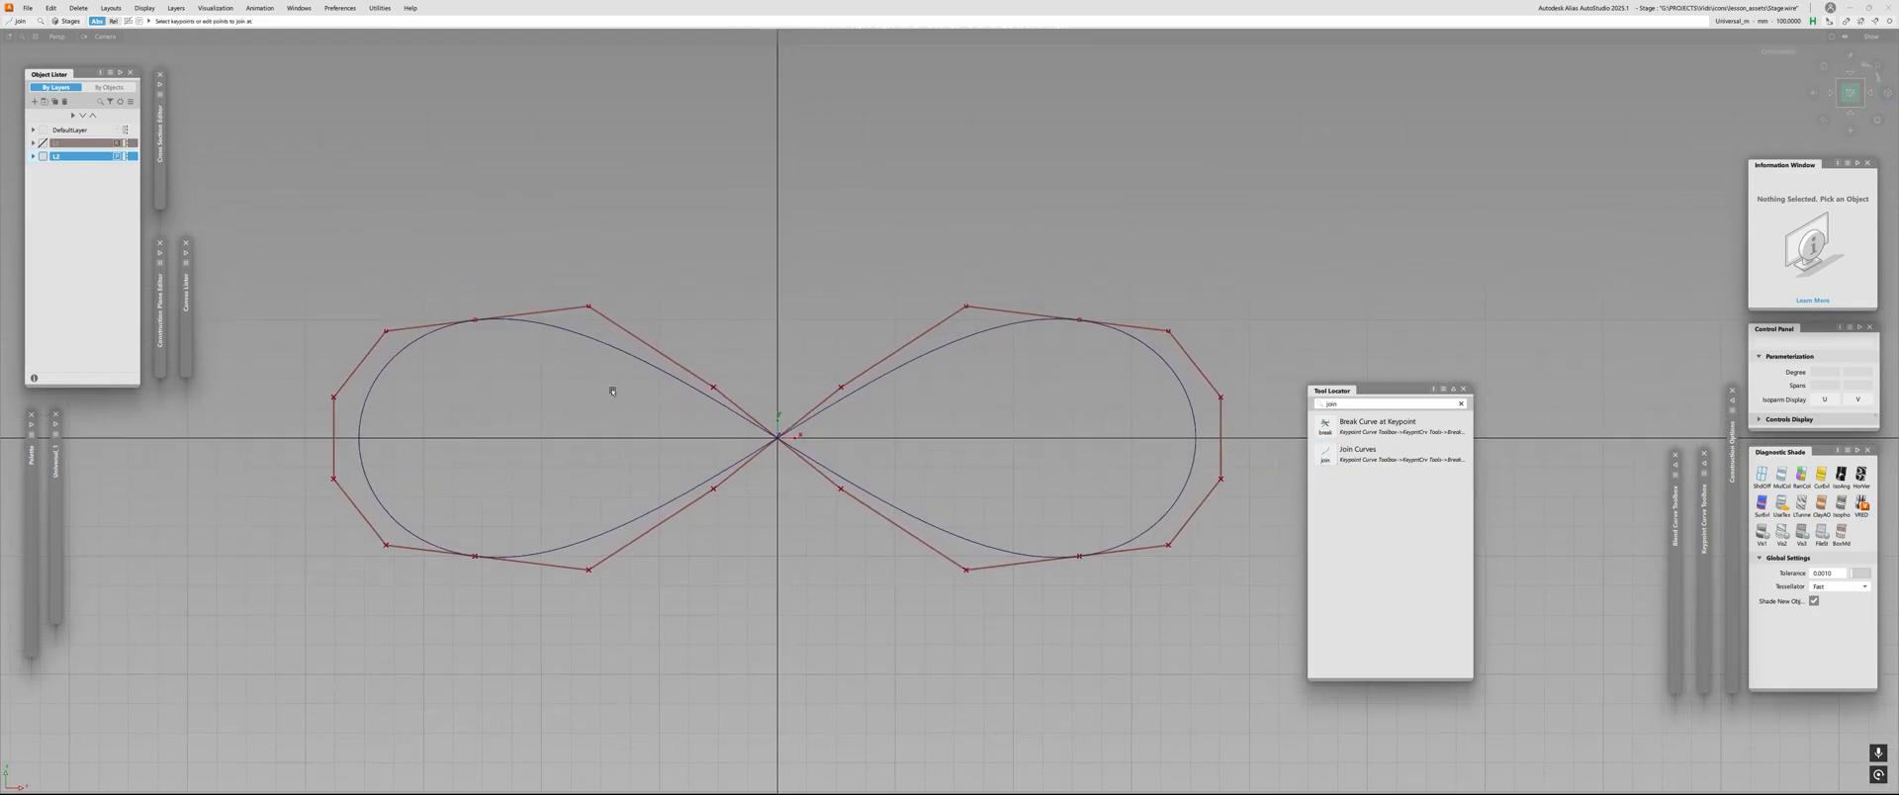
alt+shift+right_drag(473, 321, 386, 306)
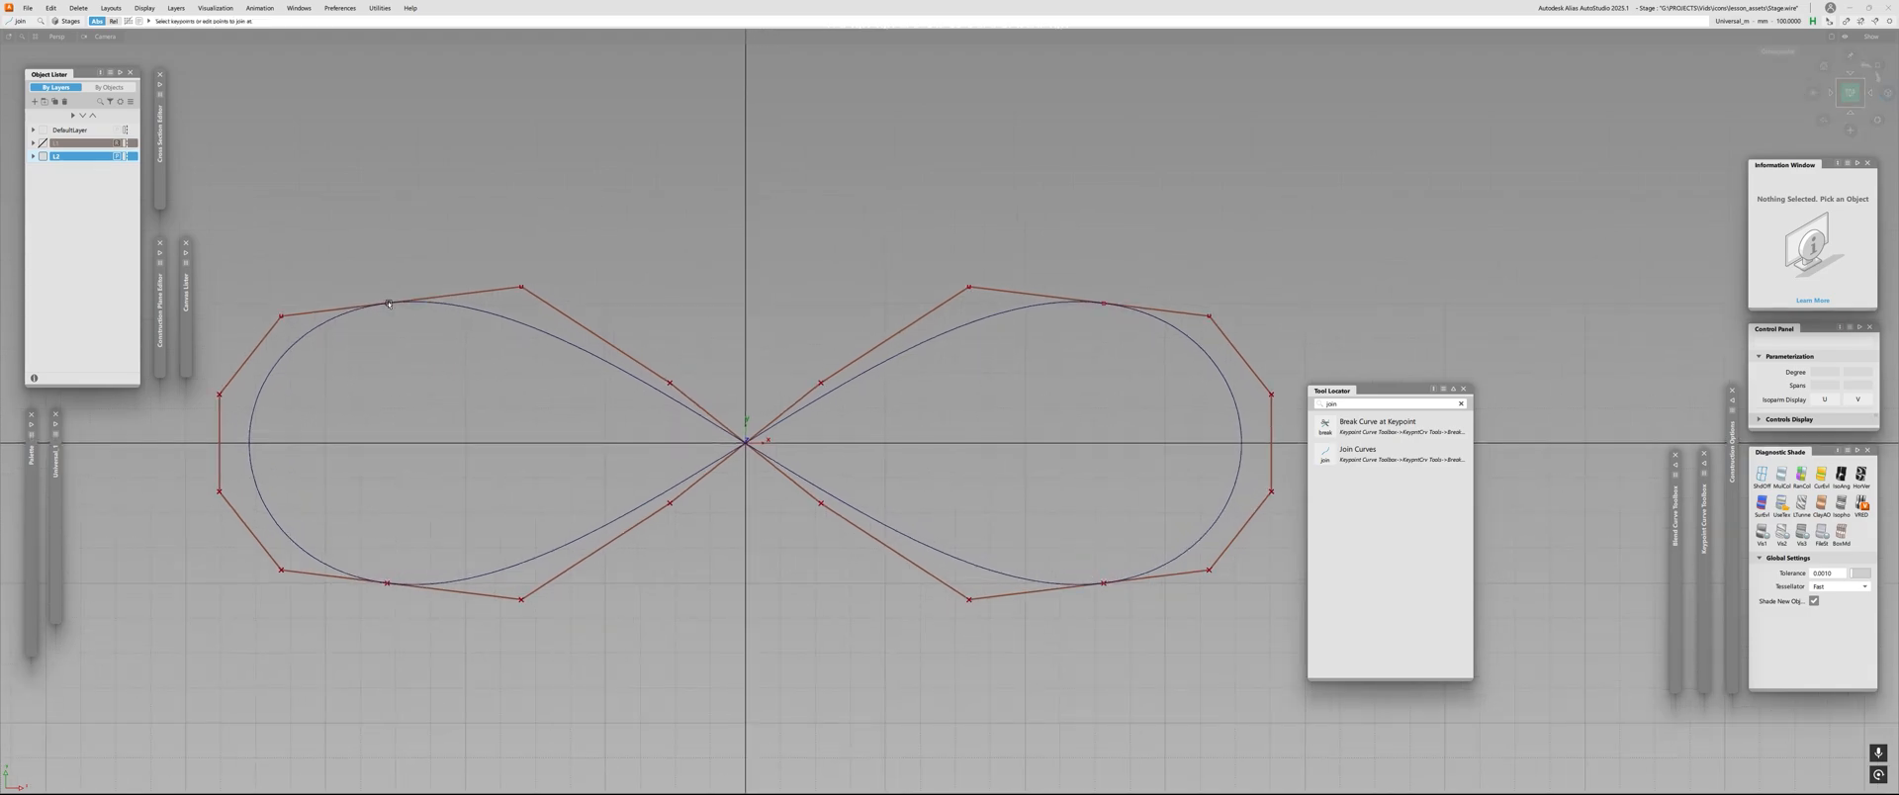
click(386, 304)
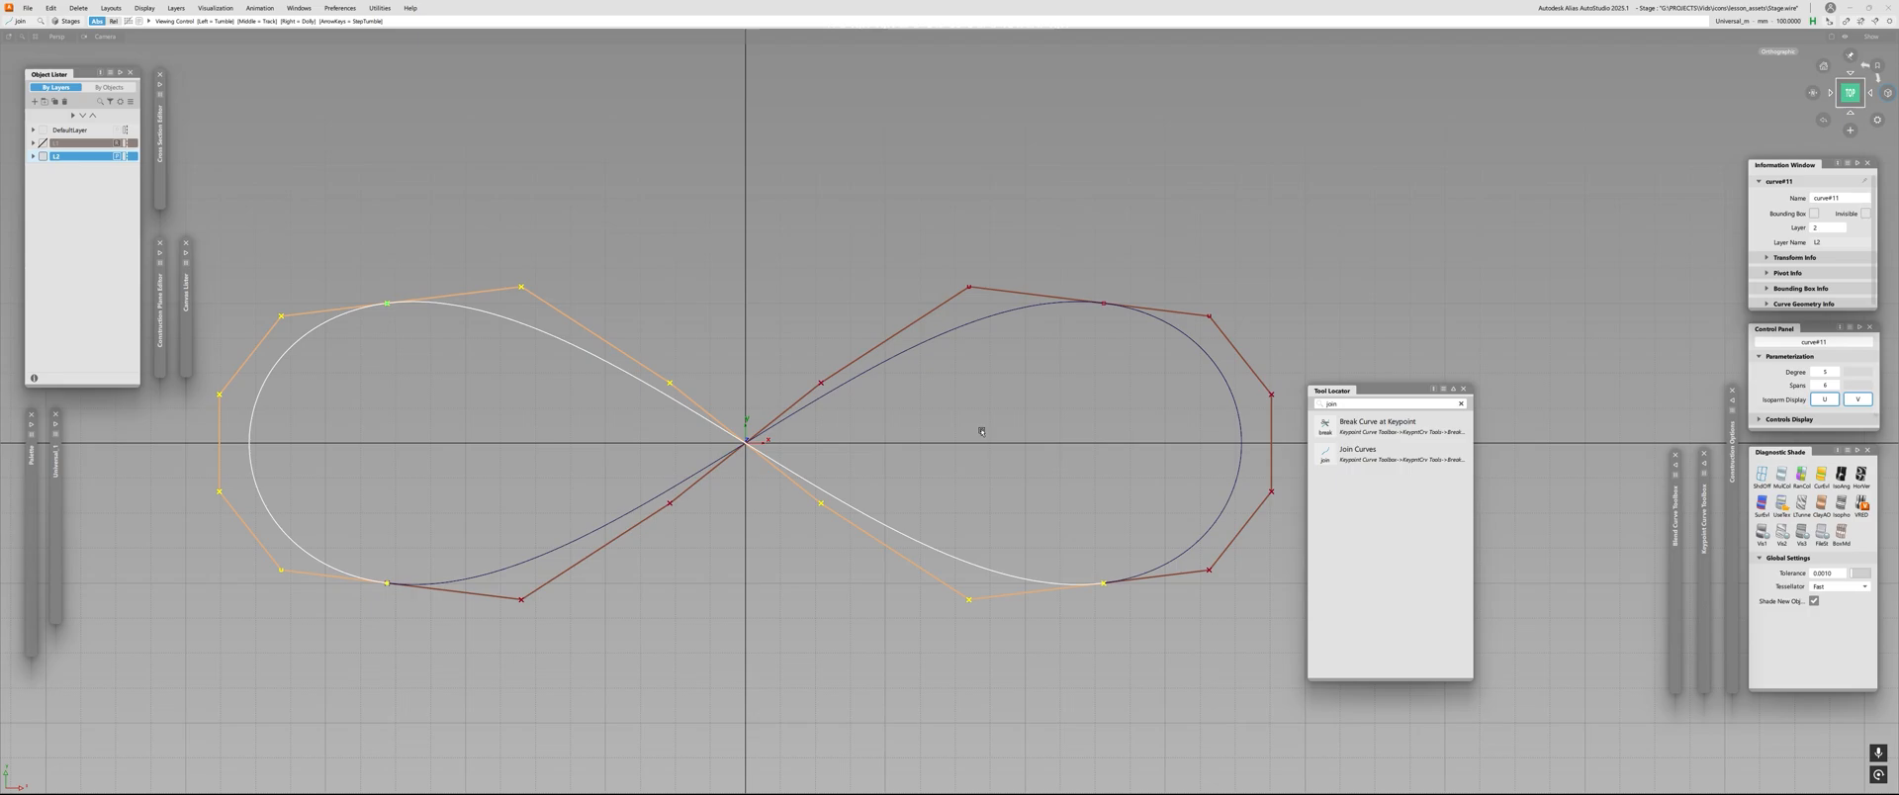
Join the right arc at the lower right endpoint and the second blend curve at the upper right endpoint.
alt+shift+right_drag(983, 428, 928, 421)
alt+shift+middle_drag(928, 421, 851, 410)
alt+shift+right_drag(850, 410, 868, 398)
alt+shift+middle_drag(868, 399, 890, 412)
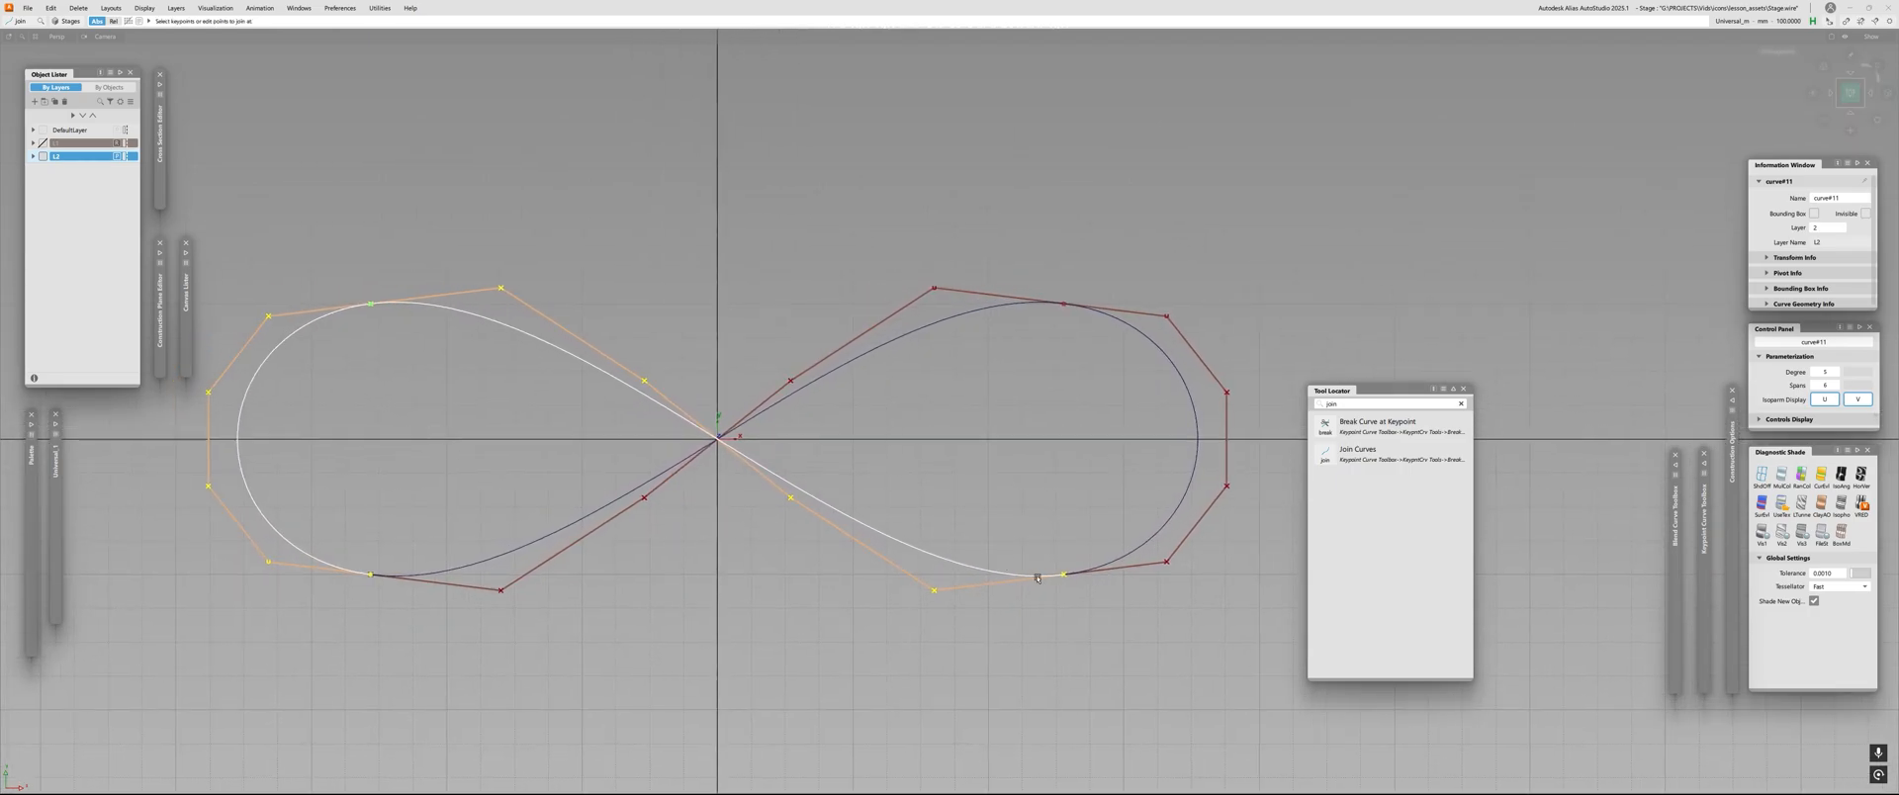
alt+shift+right_drag(955, 505, 888, 450)
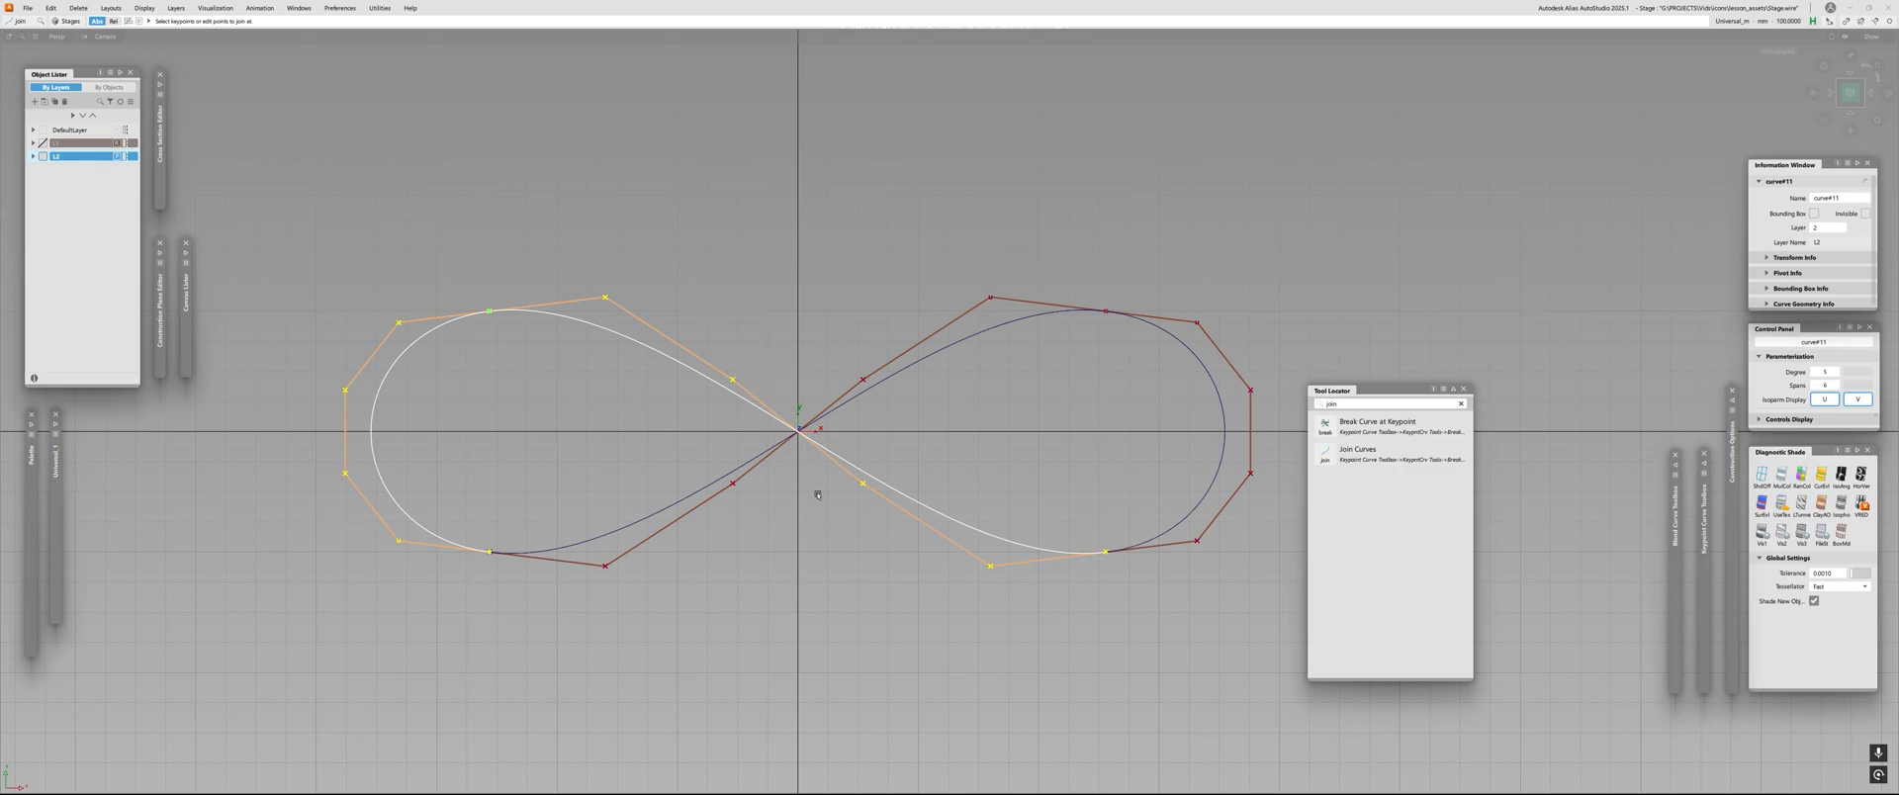
alt+shift+right_drag(436, 508, 927, 497)
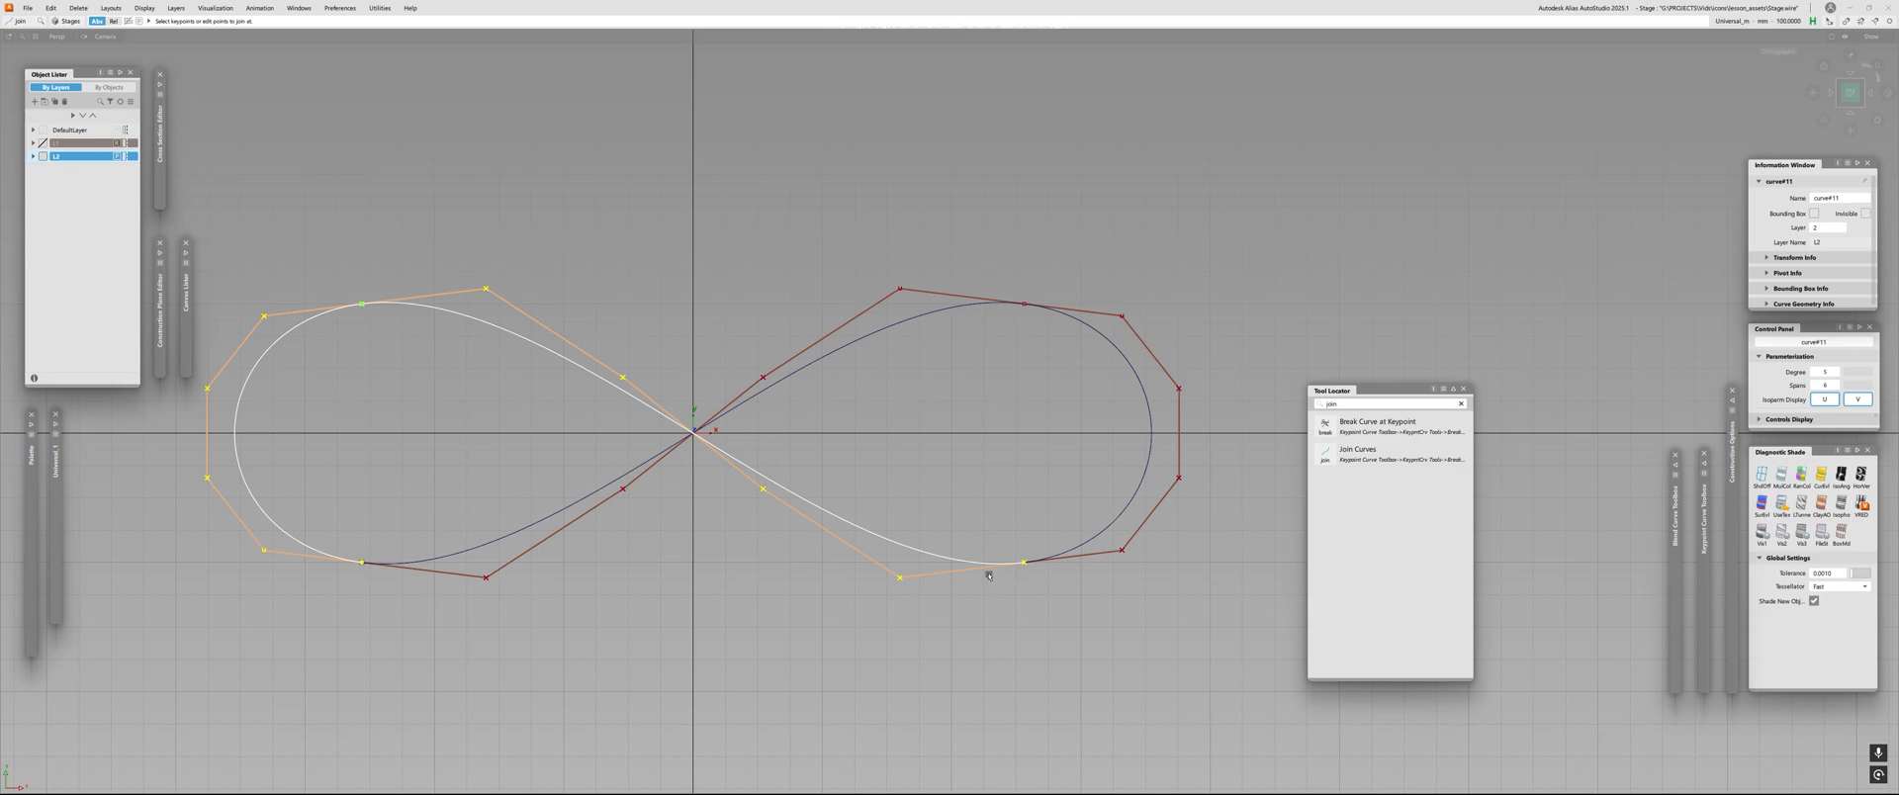
click(1028, 562)
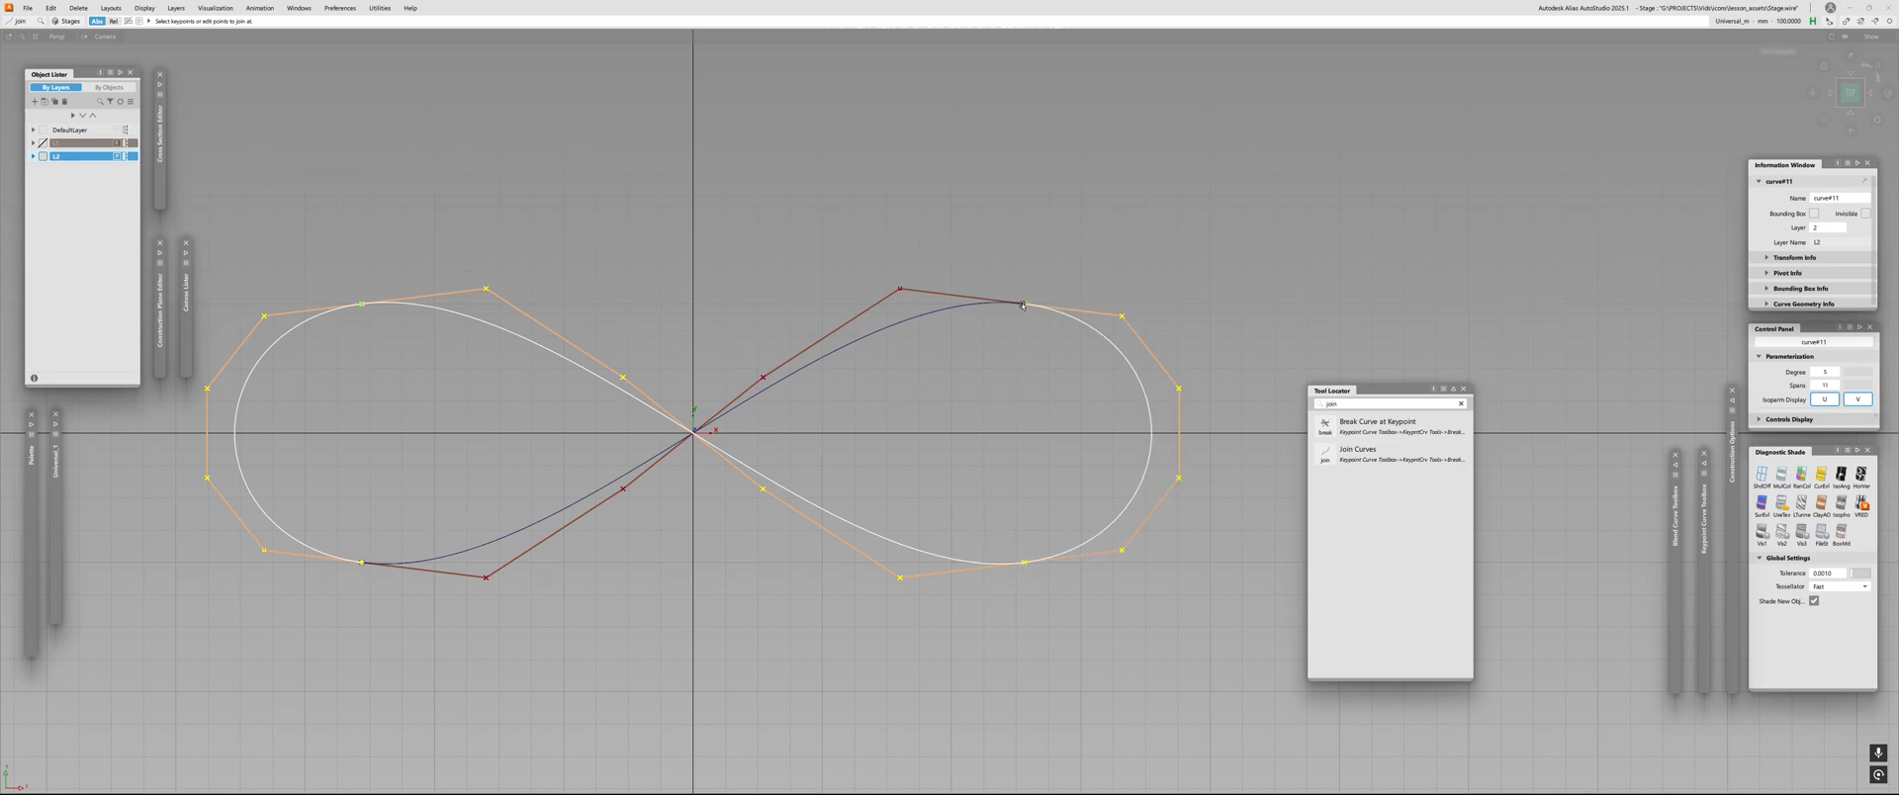
click(1023, 305)
Inspect the joined curve with control vertices hidden and shown, including the vertex at the lower left arc-to-blend junction.
alt+shift+right_drag(999, 469, 878, 478)
alt+shift+middle_drag(870, 481, 890, 467)
ctrl+shift+drag(850, 475, 759, 488)
drag(759, 333, 625, 483)
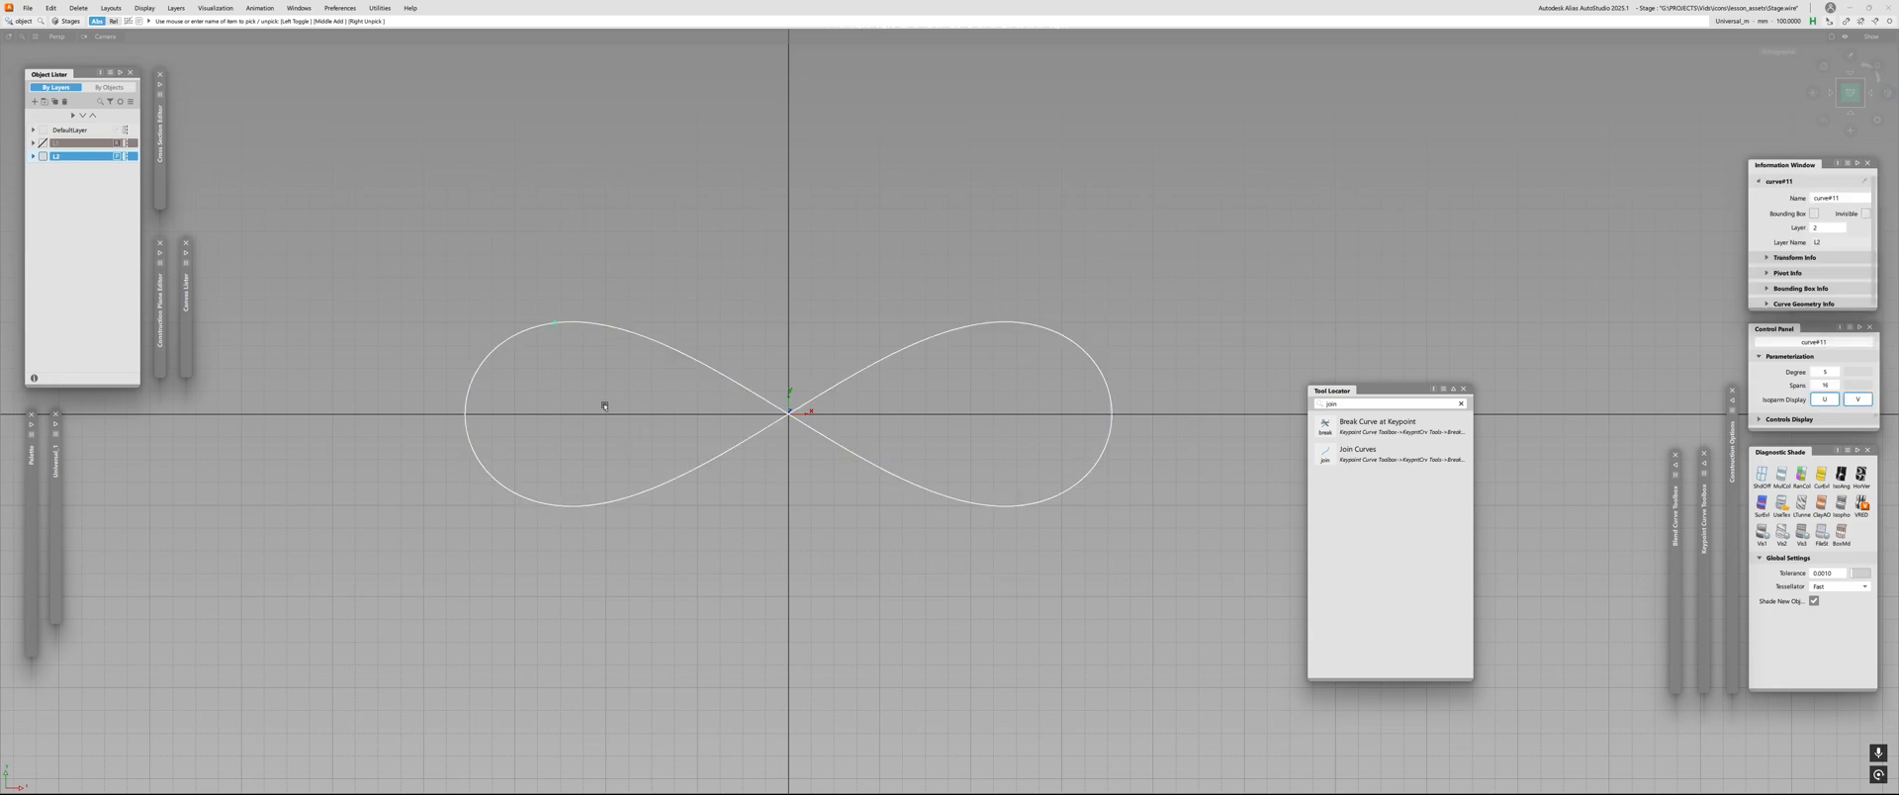
click(584, 515)
ctrl+shift+drag(568, 524, 567, 554)
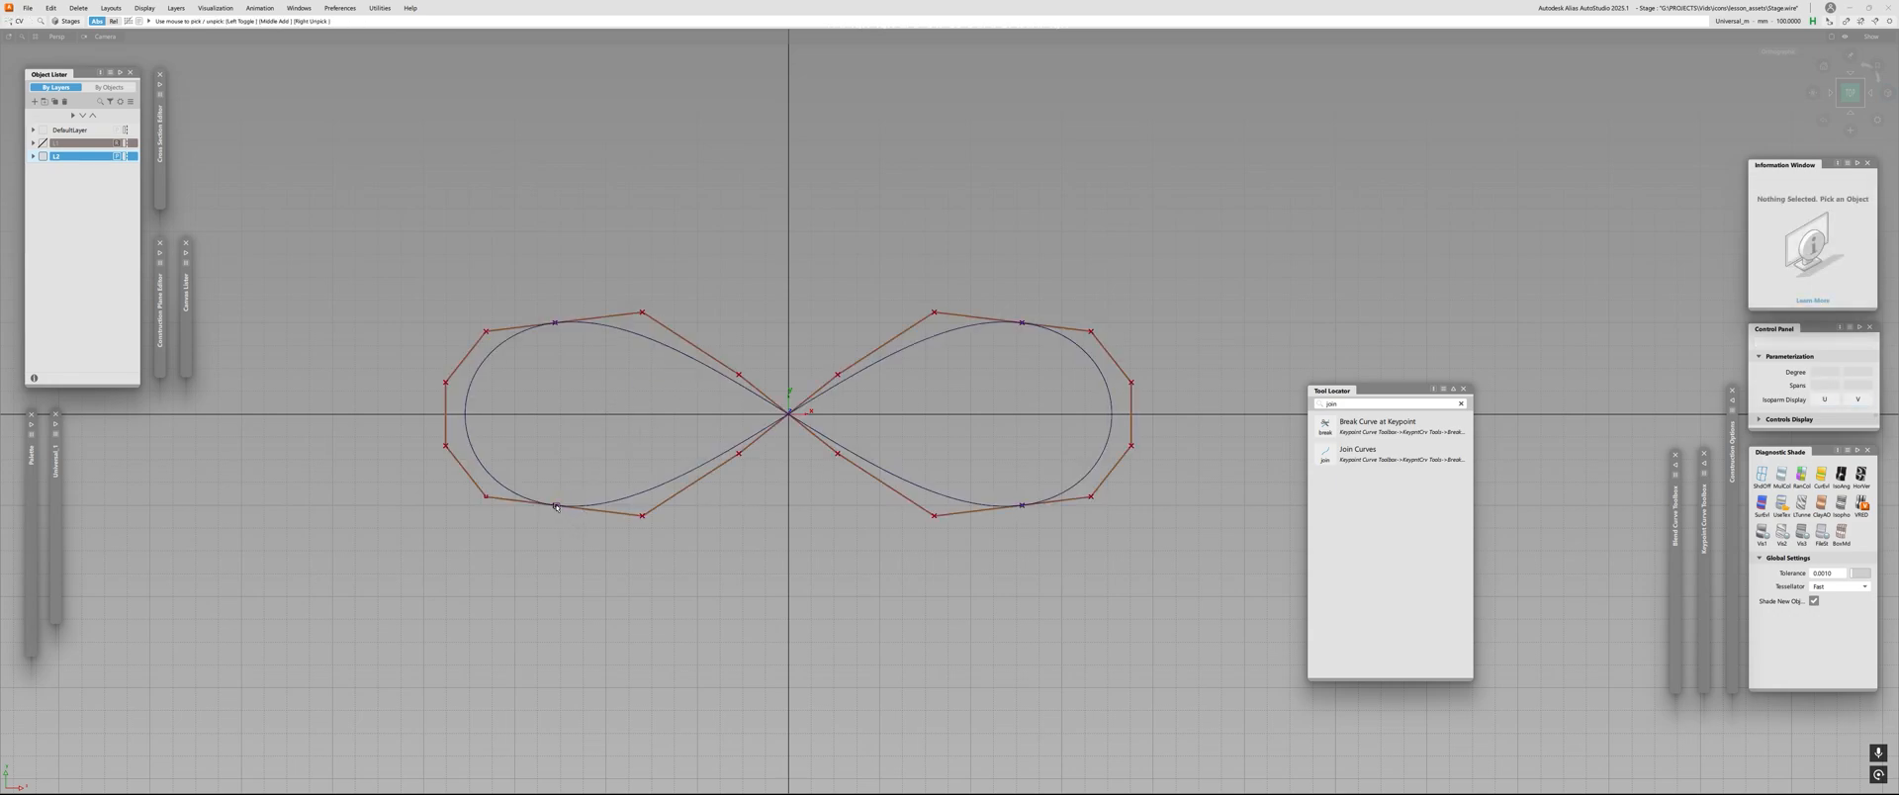
click(554, 507)
click(585, 516)
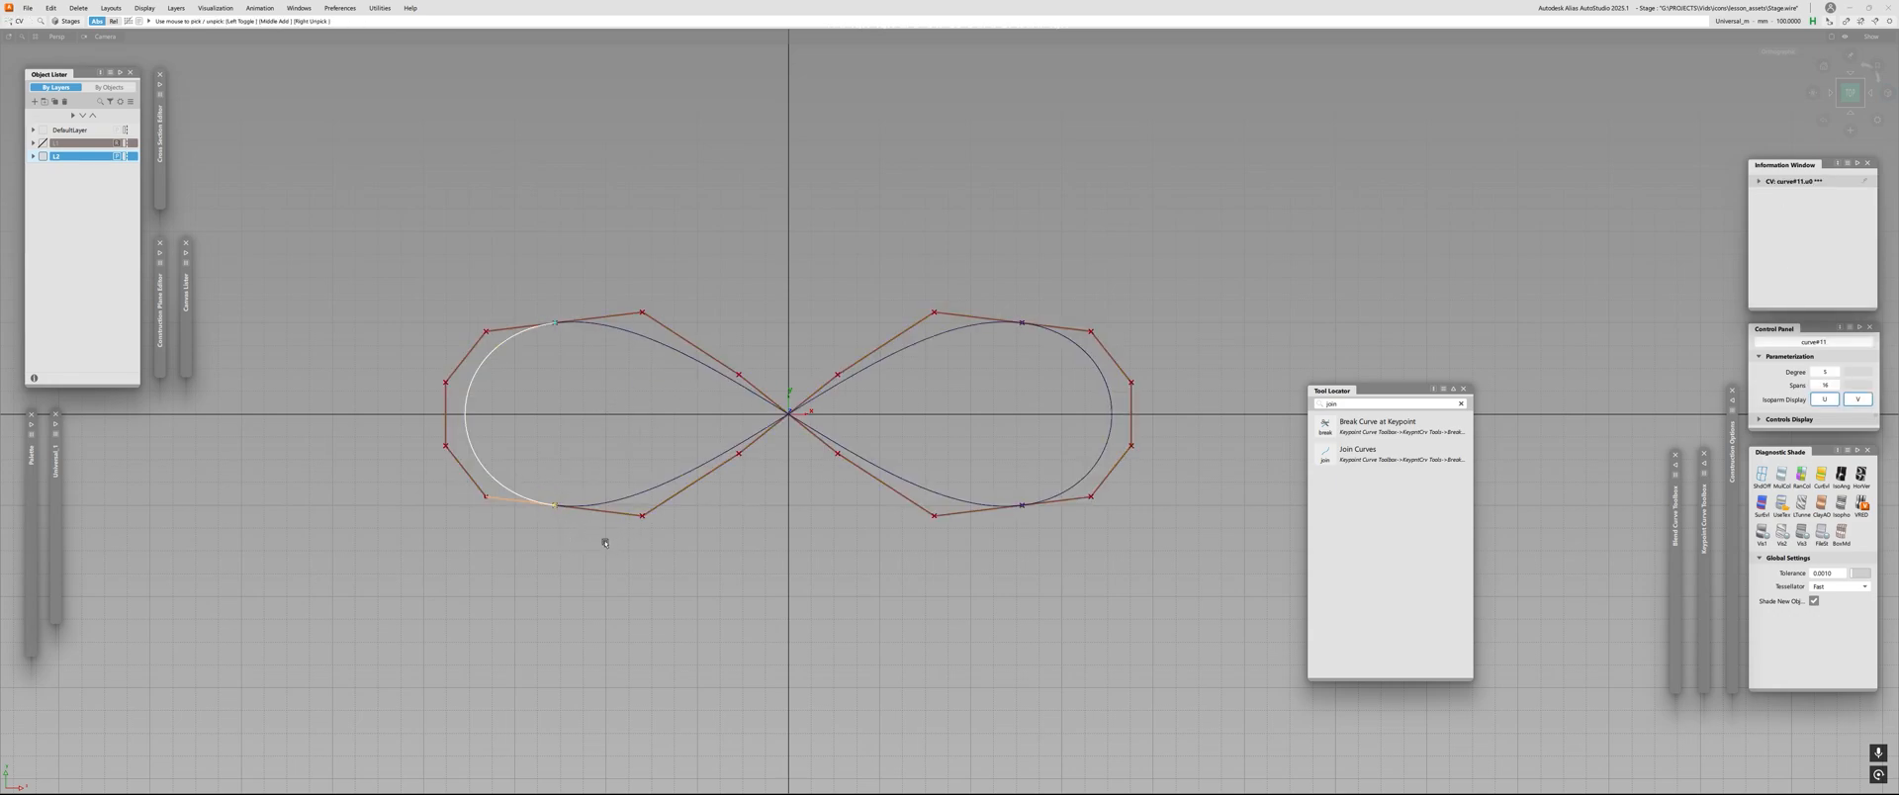
click(605, 543)
alt+shift+right_drag(605, 543, 721, 472)
alt+shift+middle_drag(721, 472, 644, 505)
ctrl+shift+drag(643, 505, 644, 476)
click(643, 477)
click(669, 591)
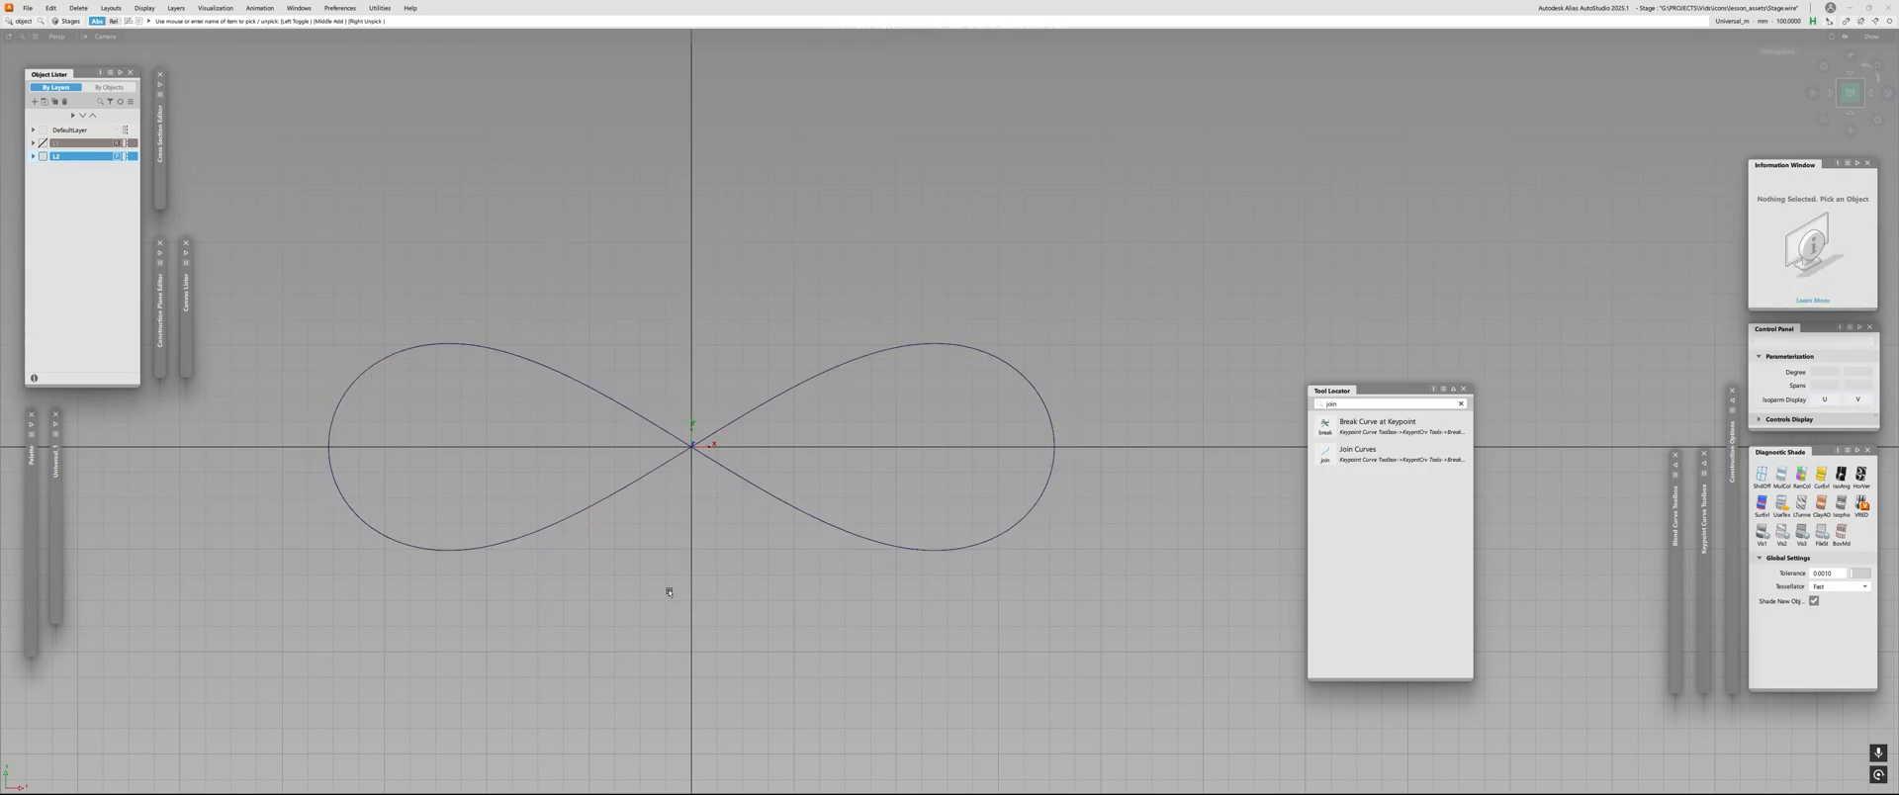
Examine the control vertex layout of the whole joined infinity curve.
click(663, 489)
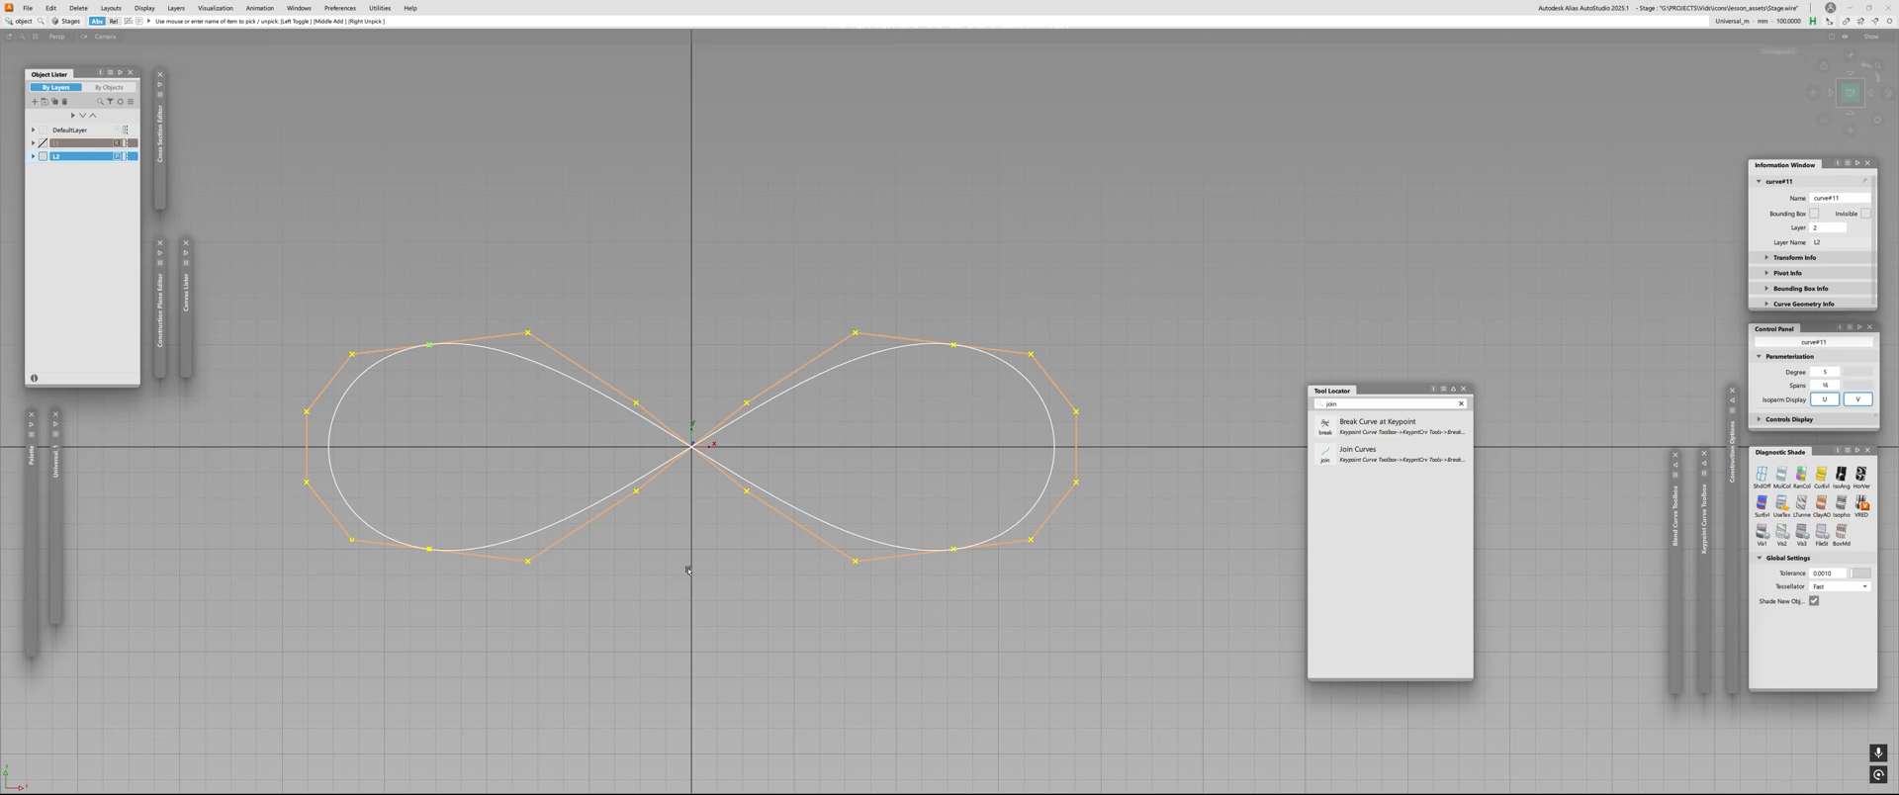
click(688, 569)
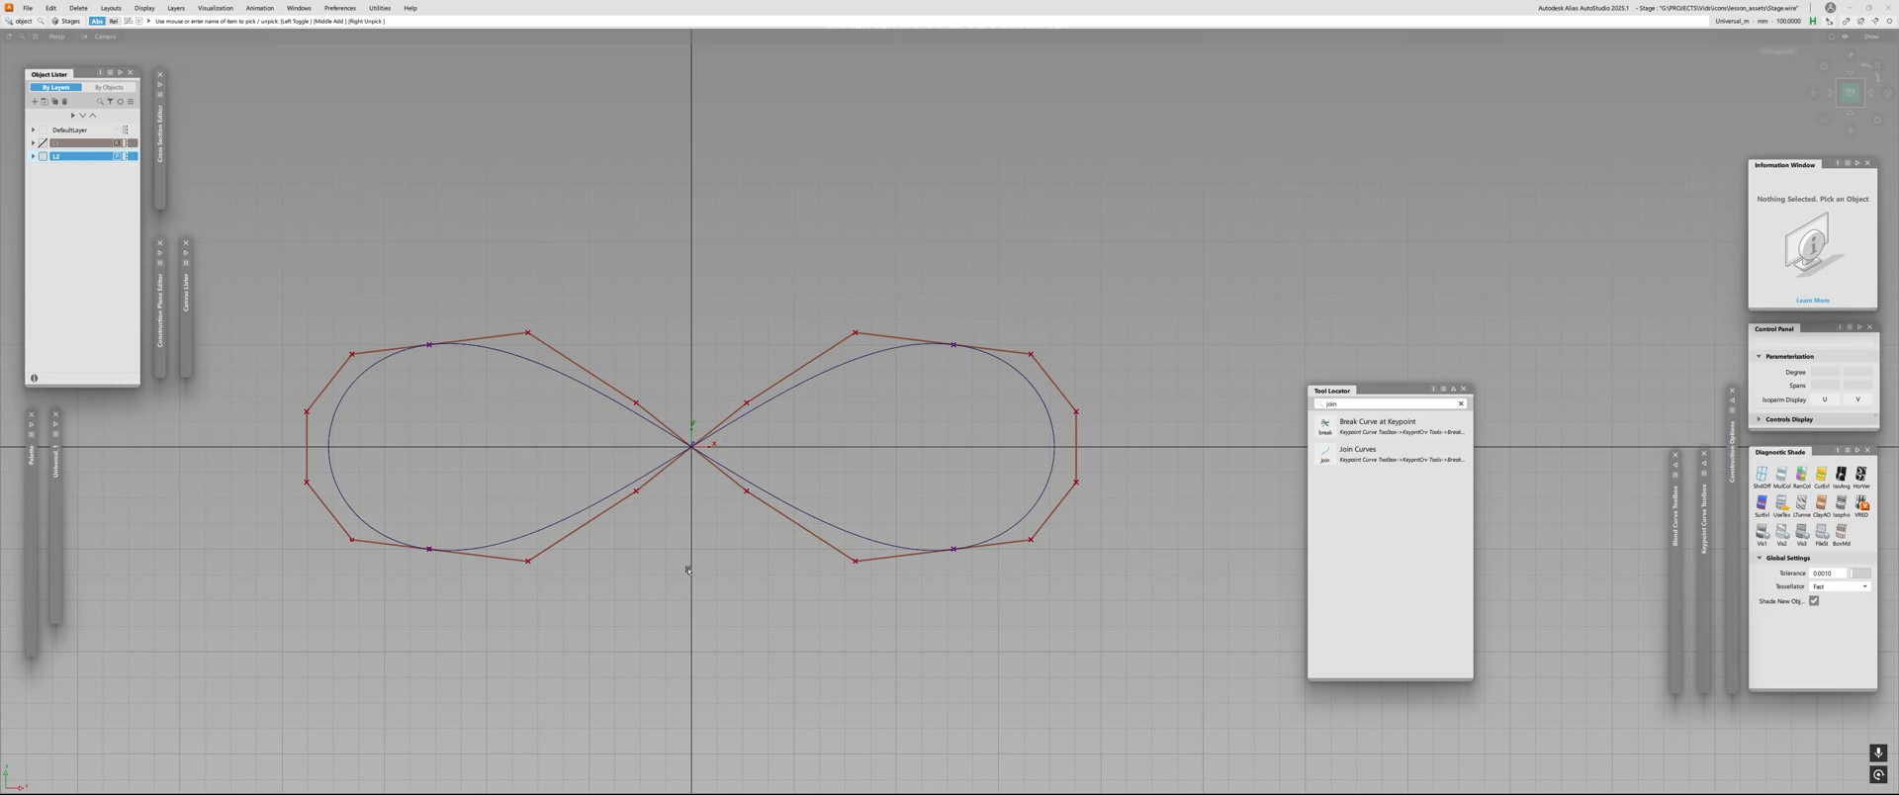
click(636, 404)
click(514, 483)
click(591, 517)
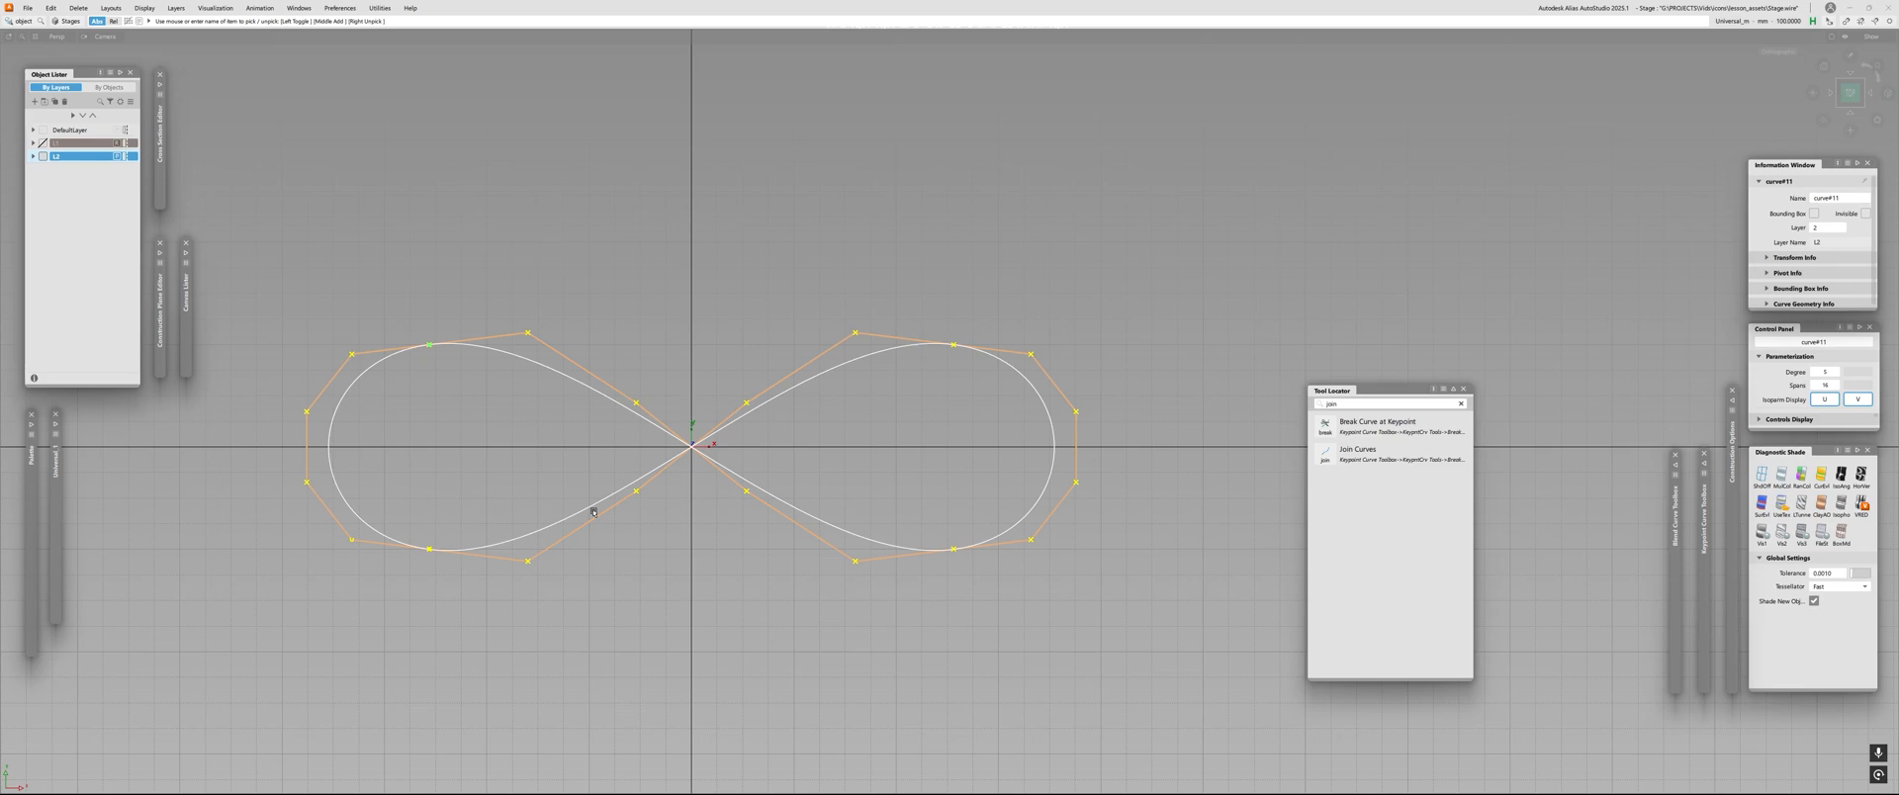
alt+shift+right_drag(593, 512, 539, 452)
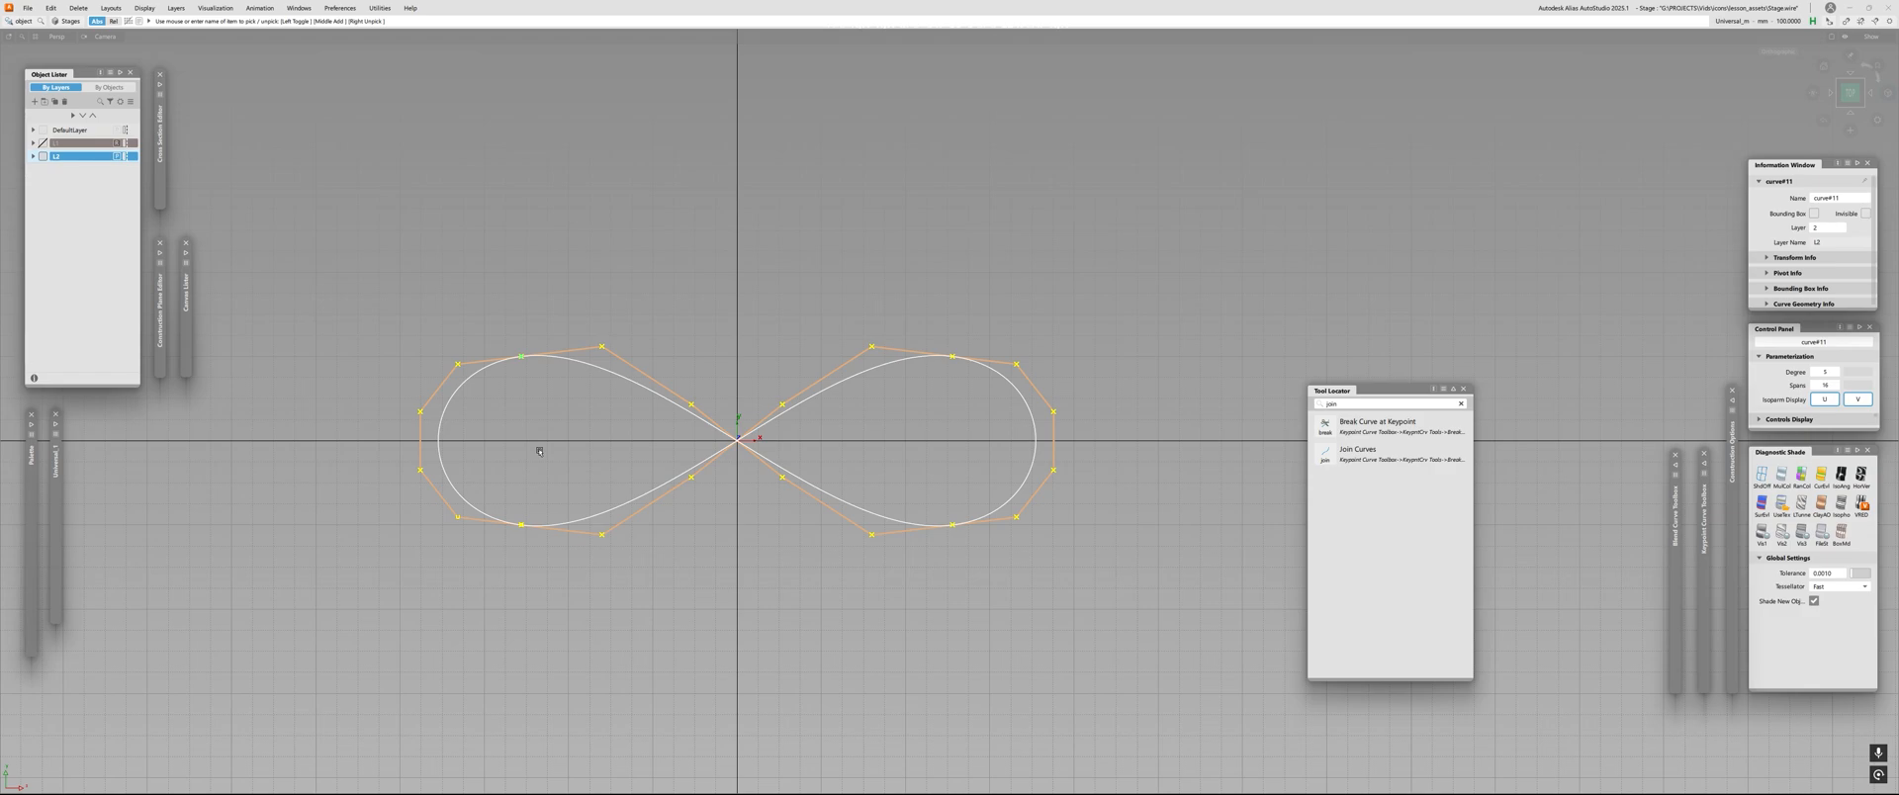
click(539, 452)
click(556, 523)
click(500, 514)
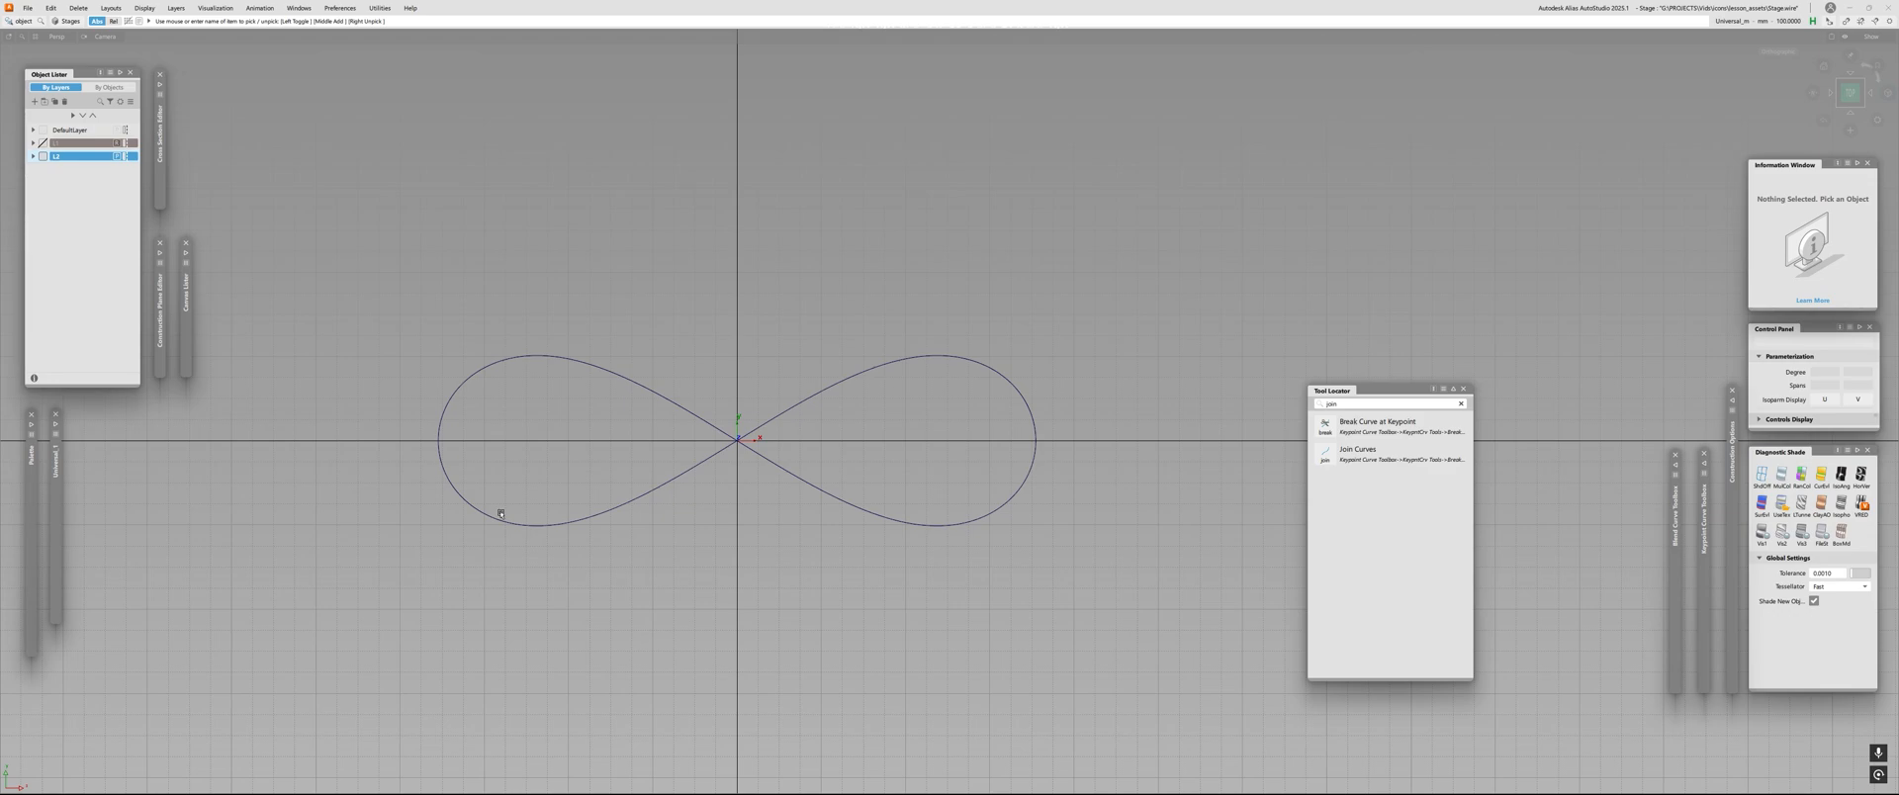
Select the joined infinity curve and hide its control vertices.
click(475, 430)
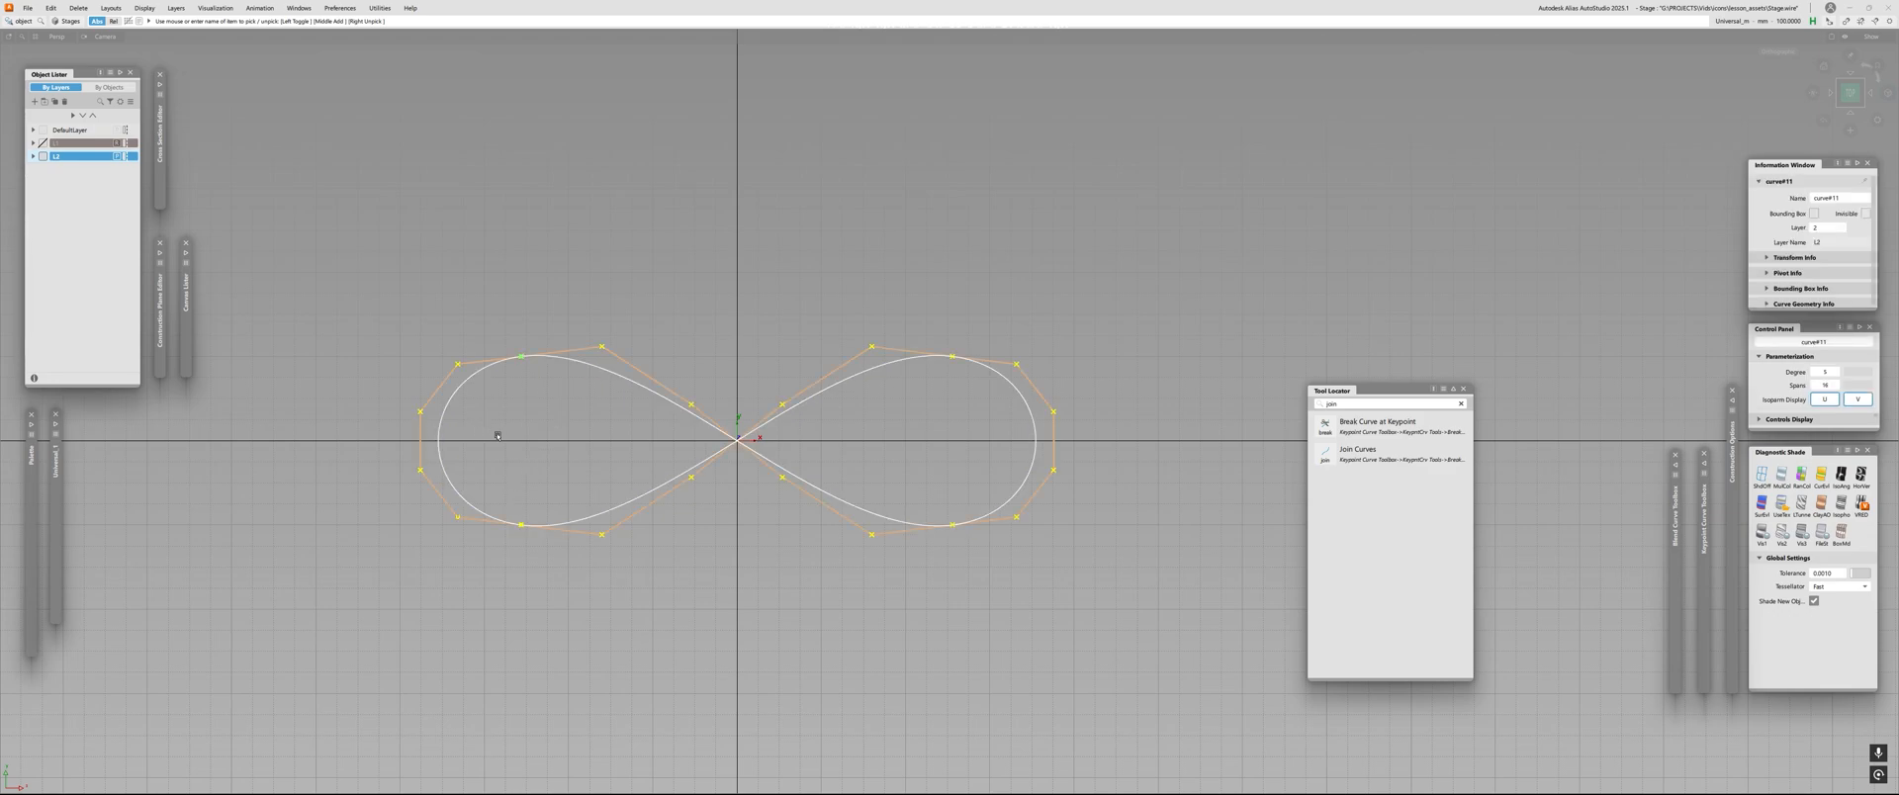
click(497, 435)
click(458, 433)
key(ctrl+h)
Review the file formats offered for exporting the selected curve, and close the export options without saving.
click(28, 8)
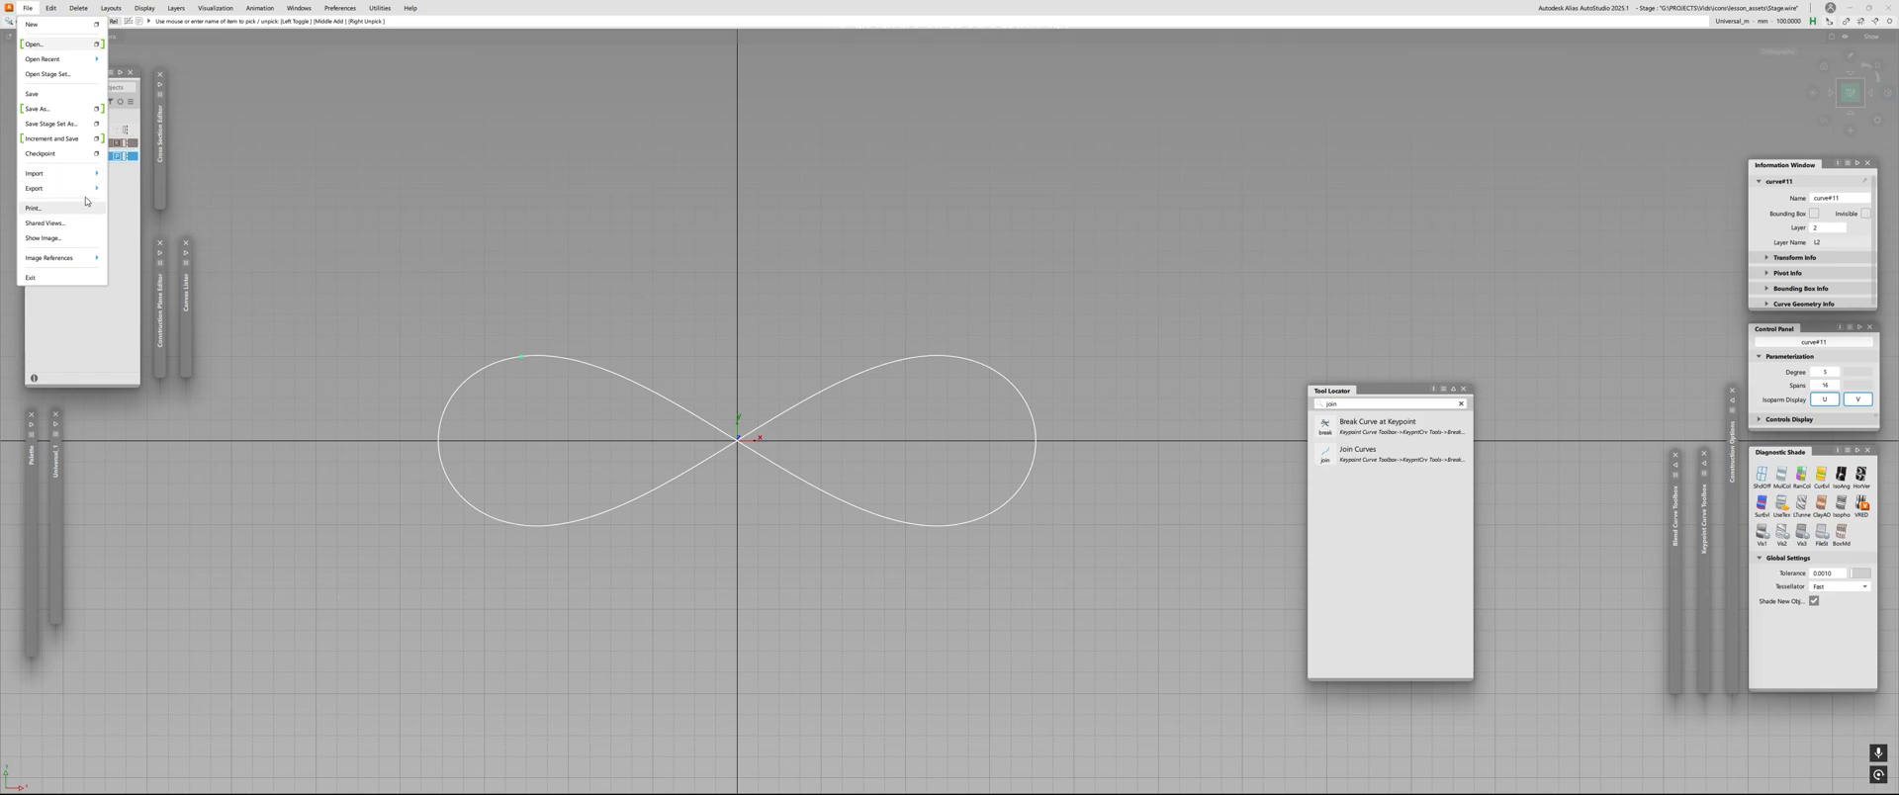
mouse_move(86, 195)
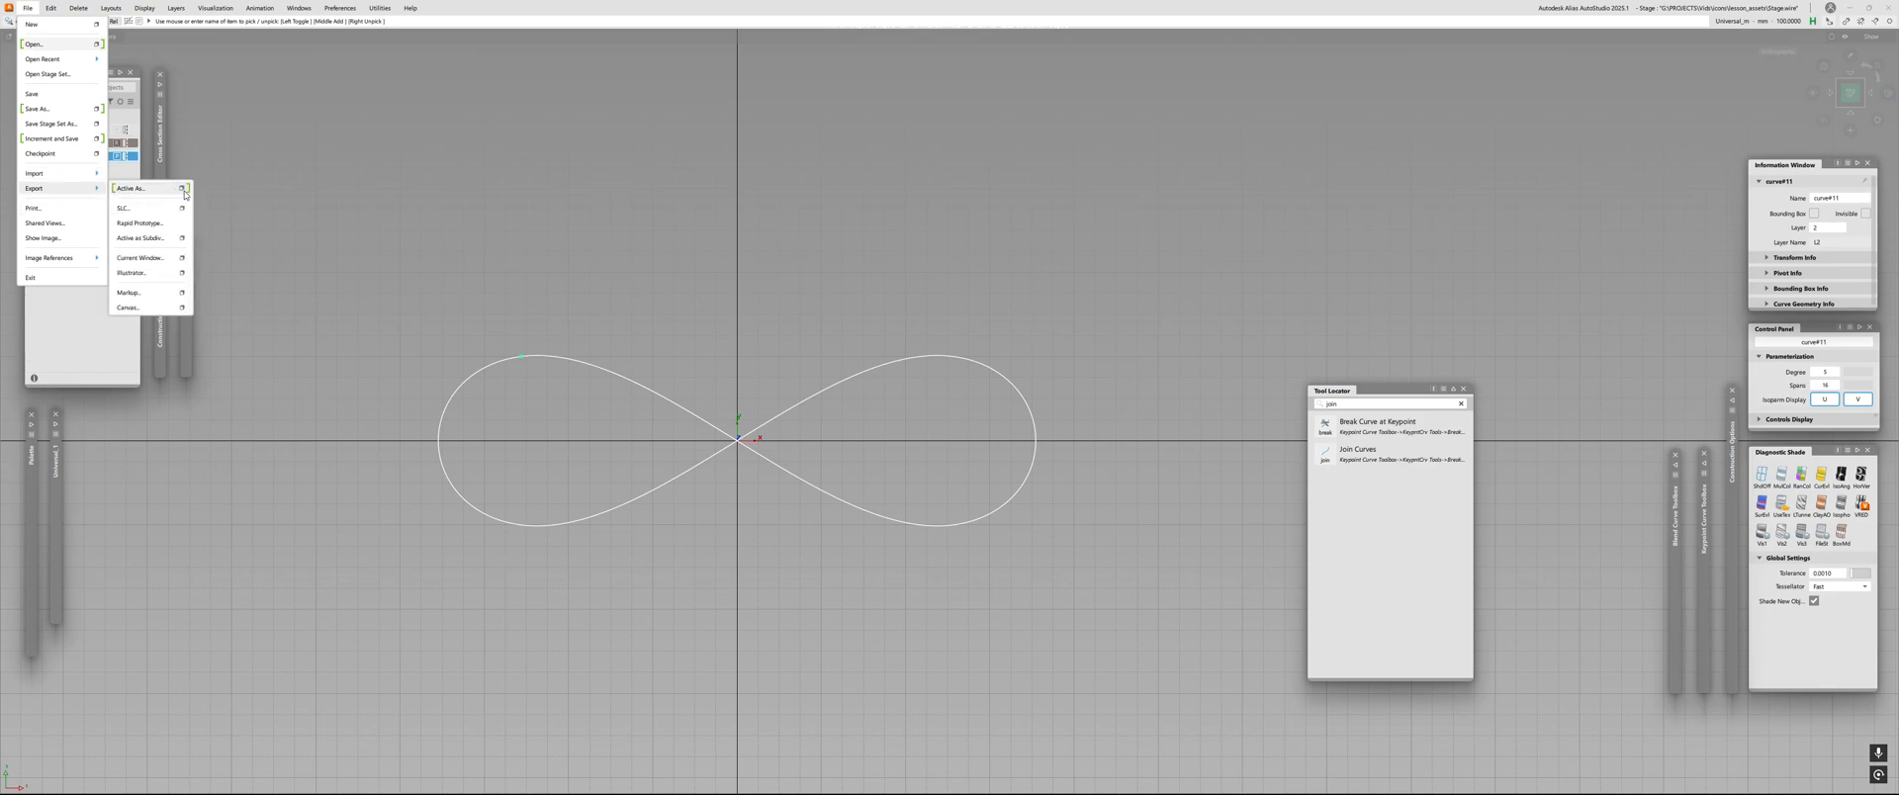
click(182, 189)
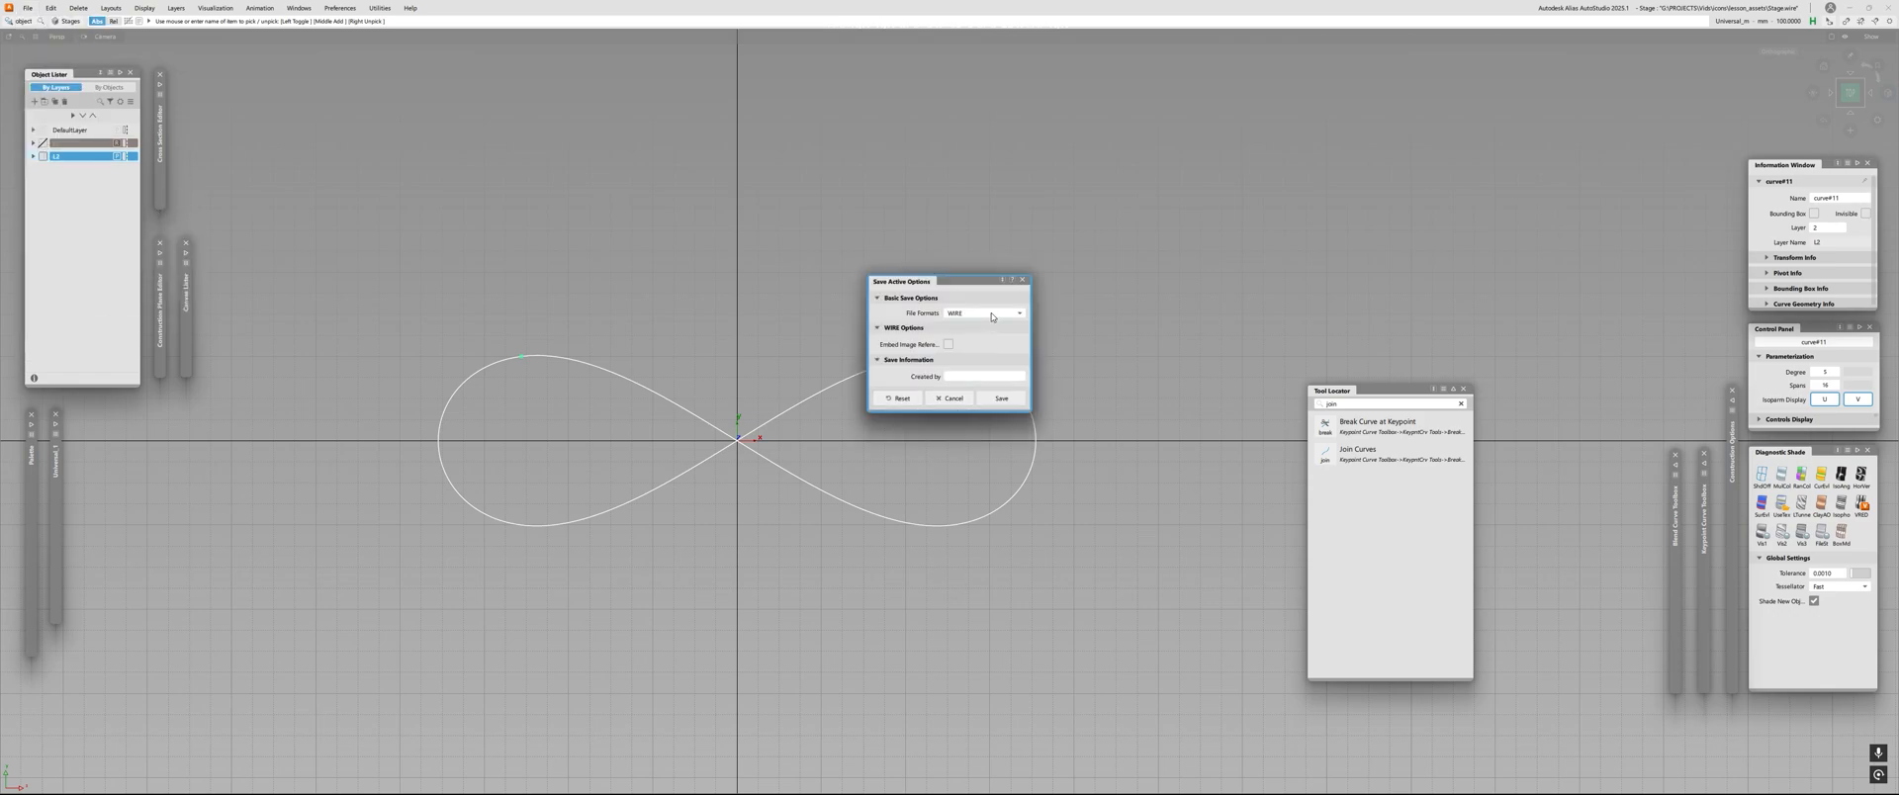
click(992, 316)
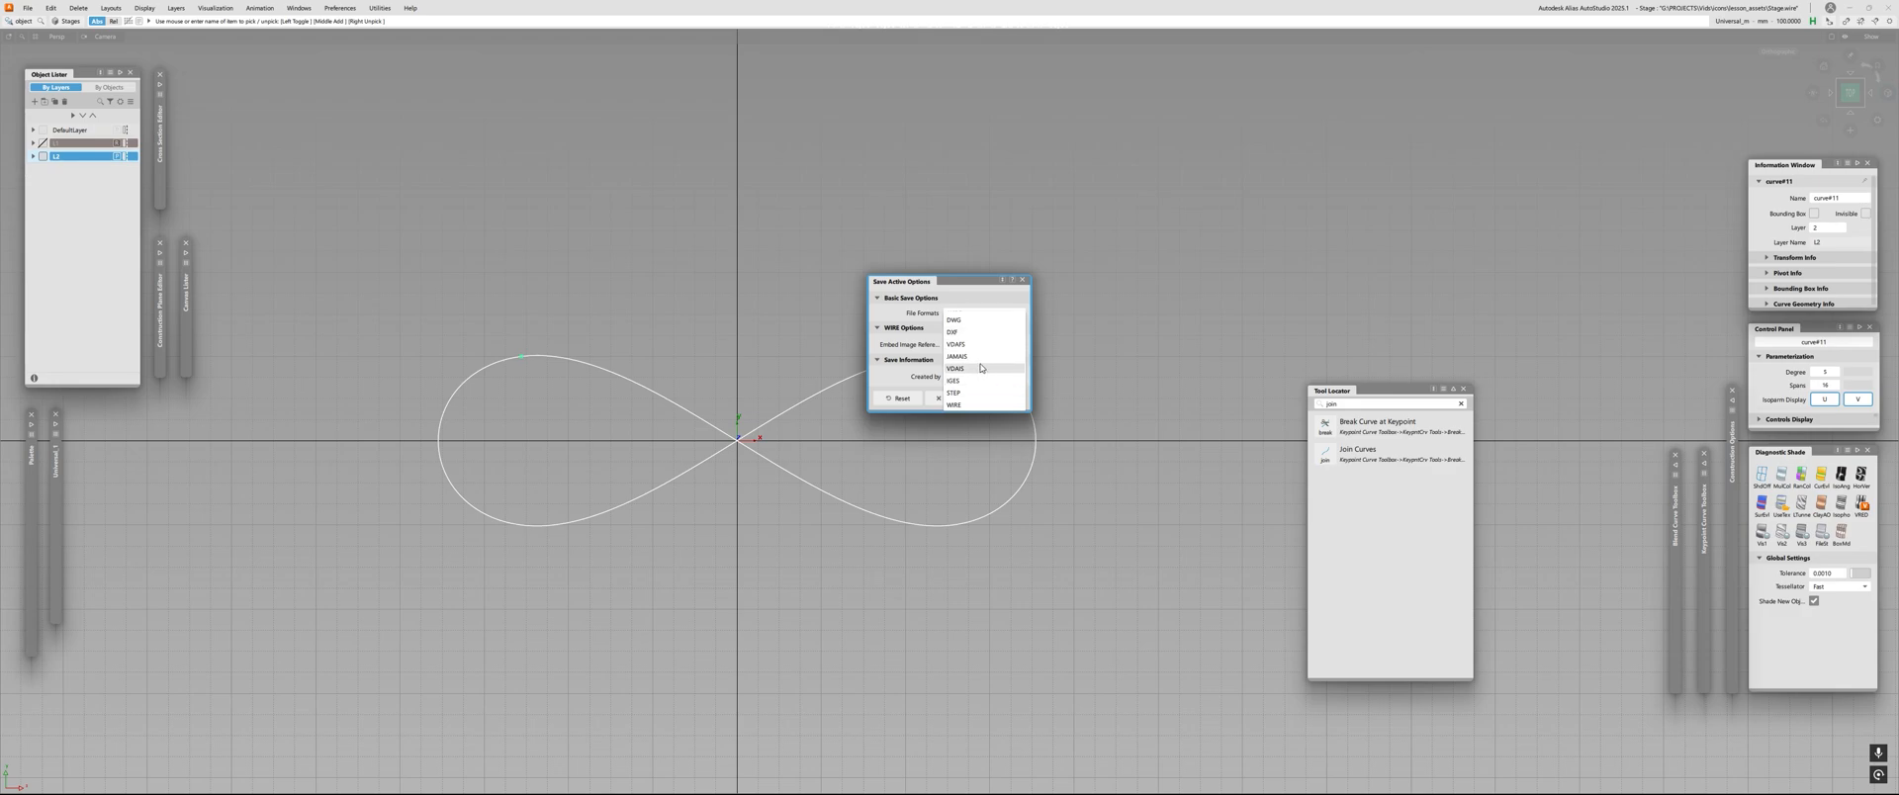
scroll(979, 364, up, 1)
click(1026, 286)
click(950, 402)
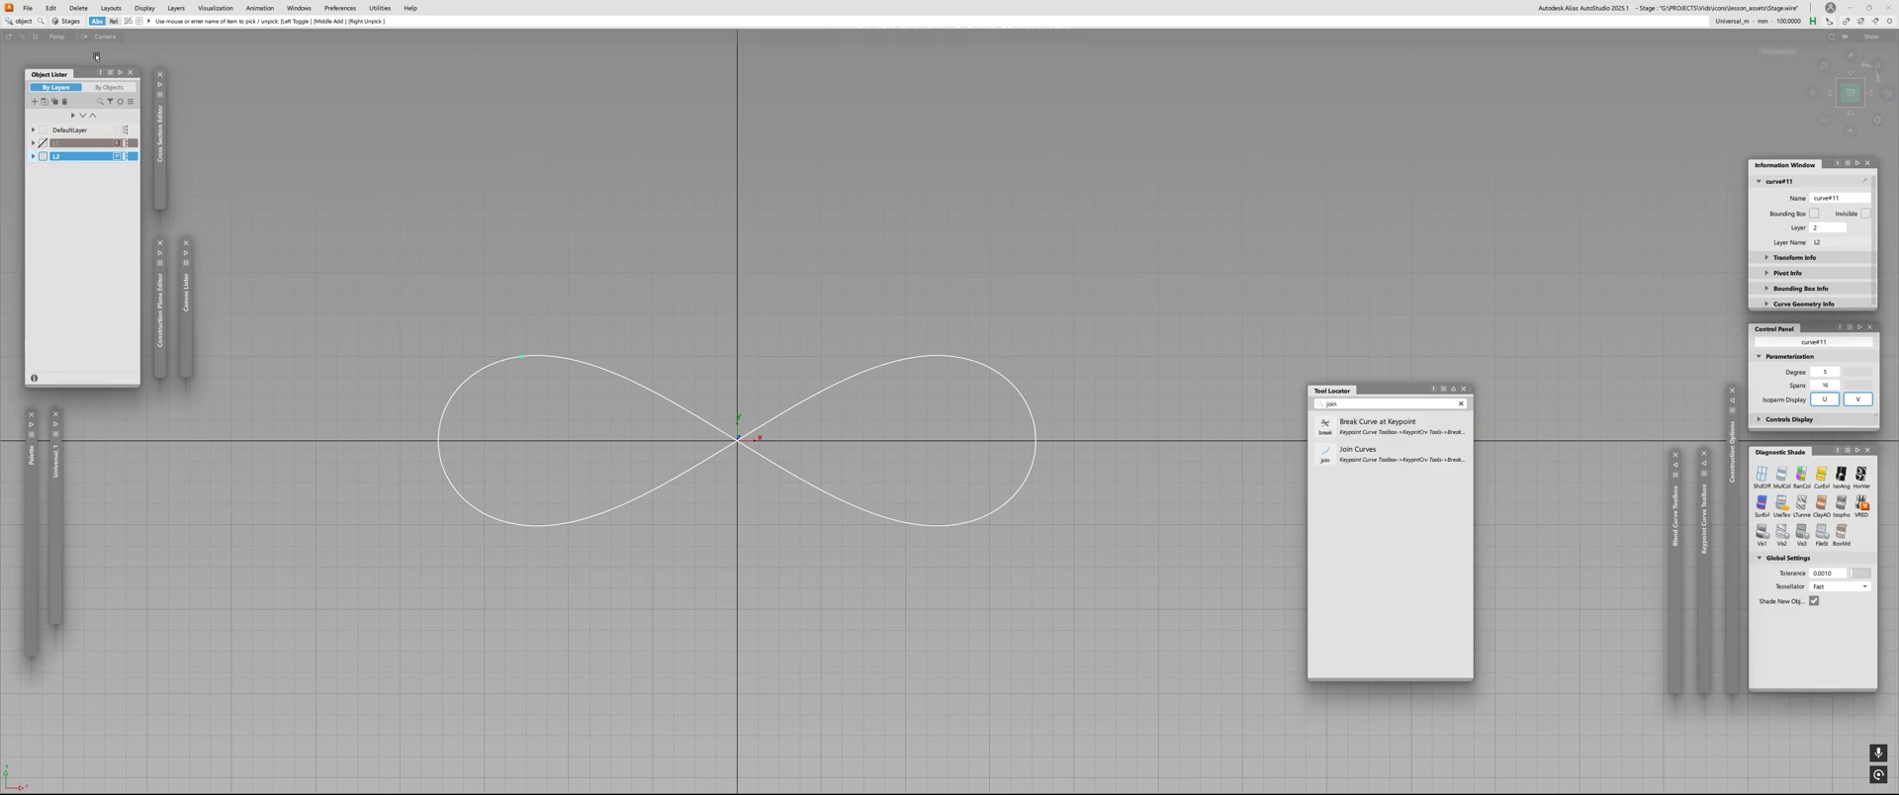
Export only the active infinity curve as an Adobe Illustrator file named 1 in the Desktop folder.
click(28, 8)
mouse_move(67, 188)
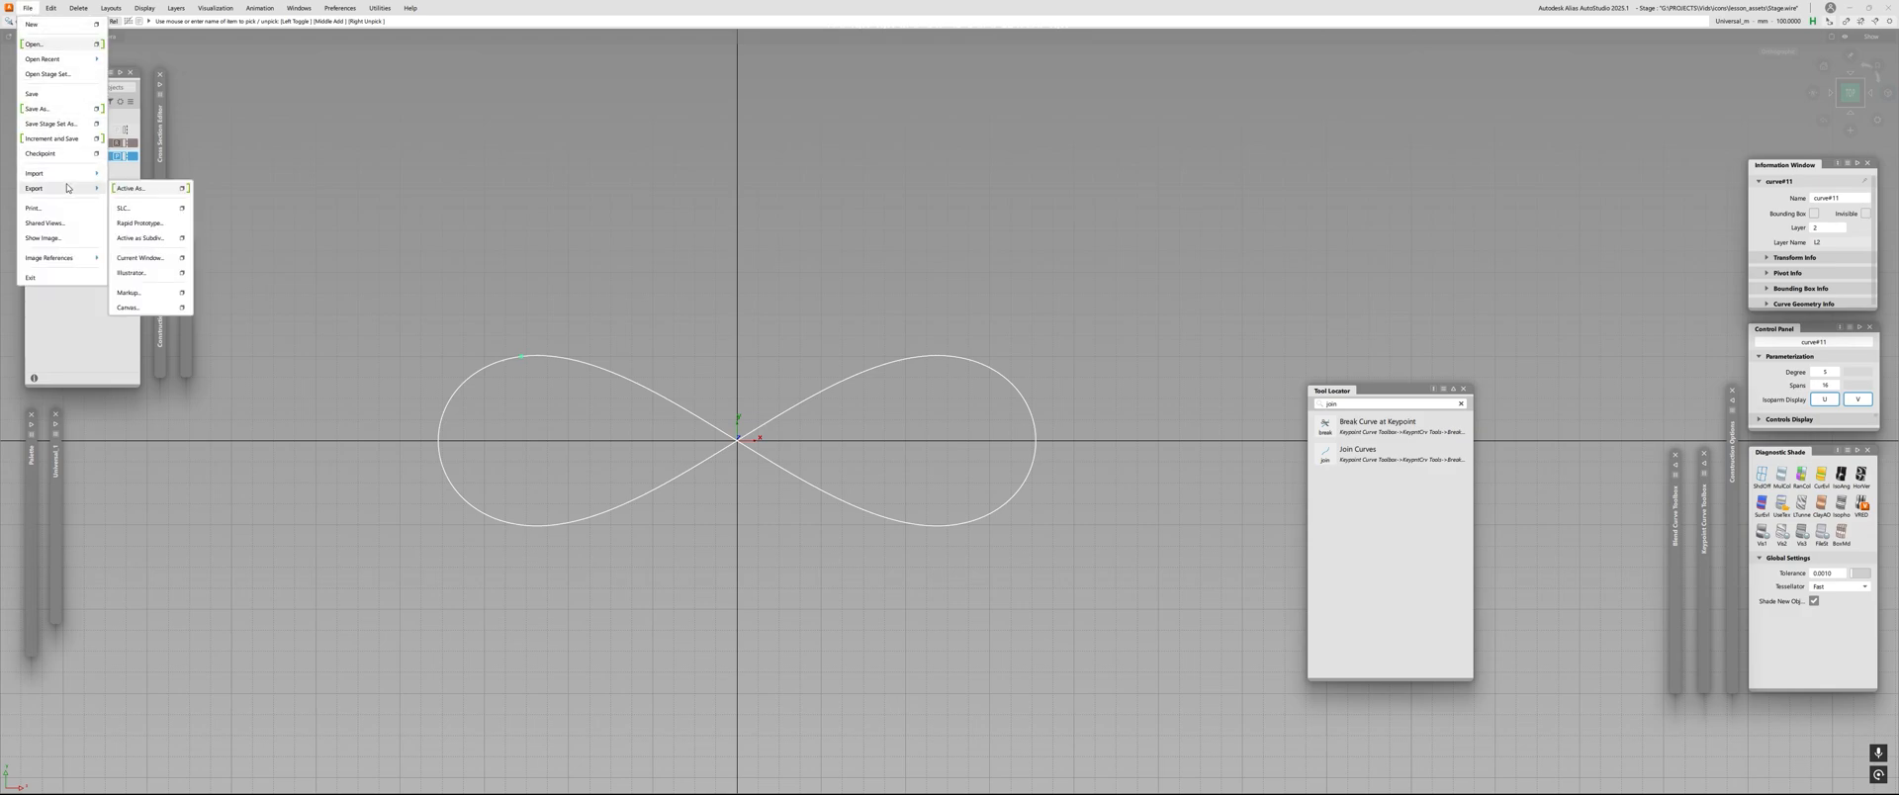
click(183, 274)
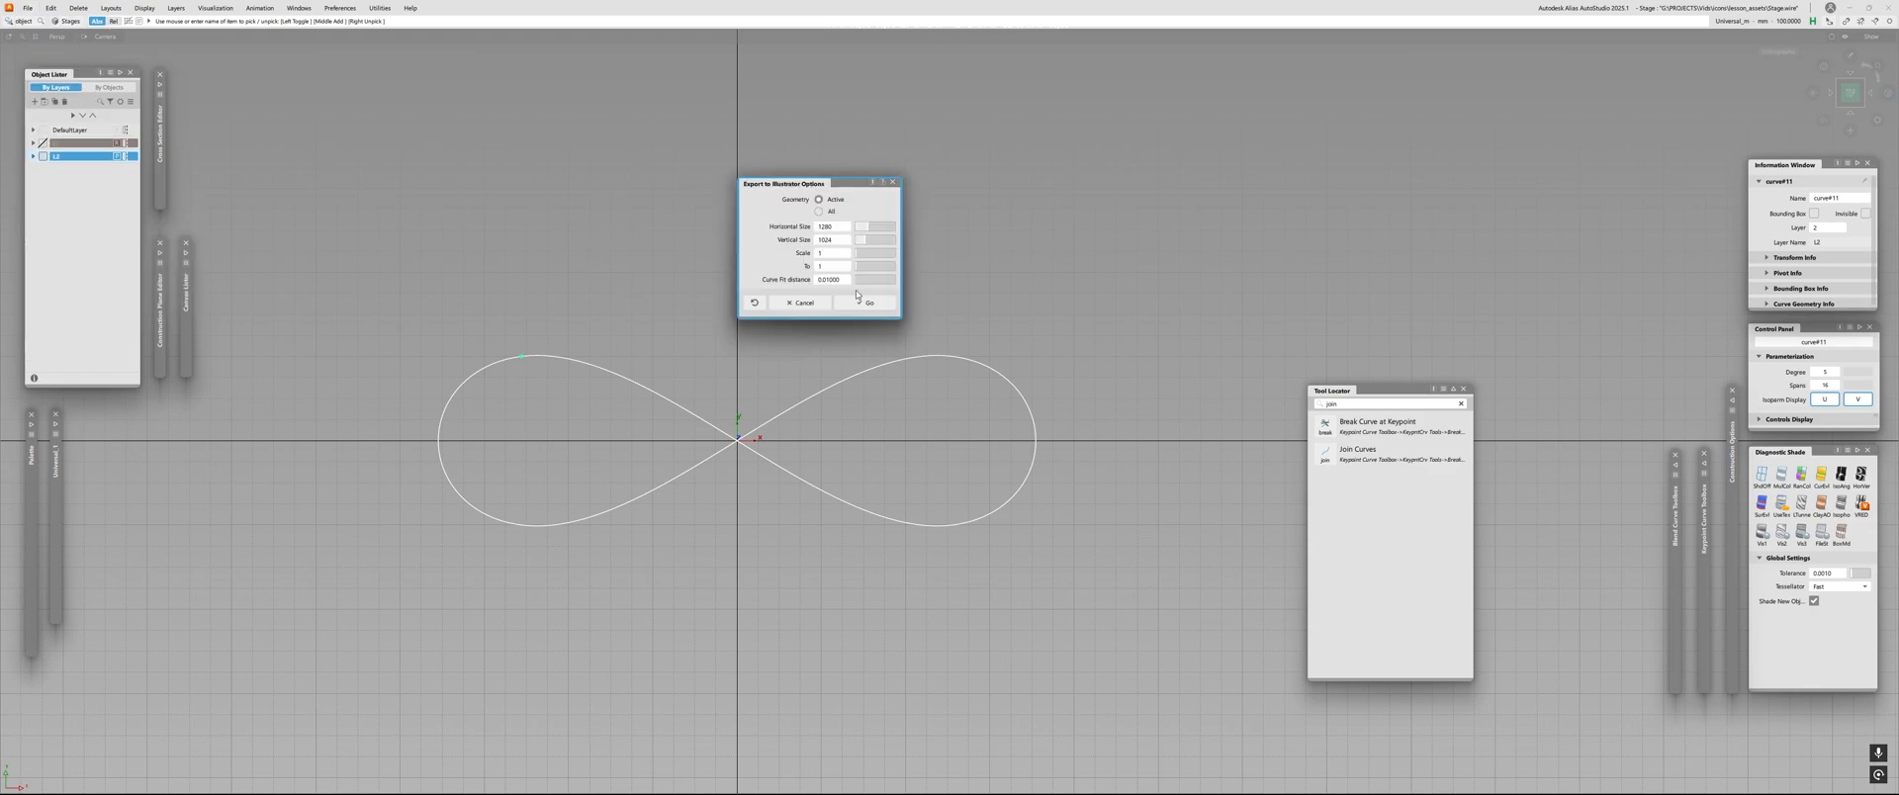
drag(905, 324, 919, 338)
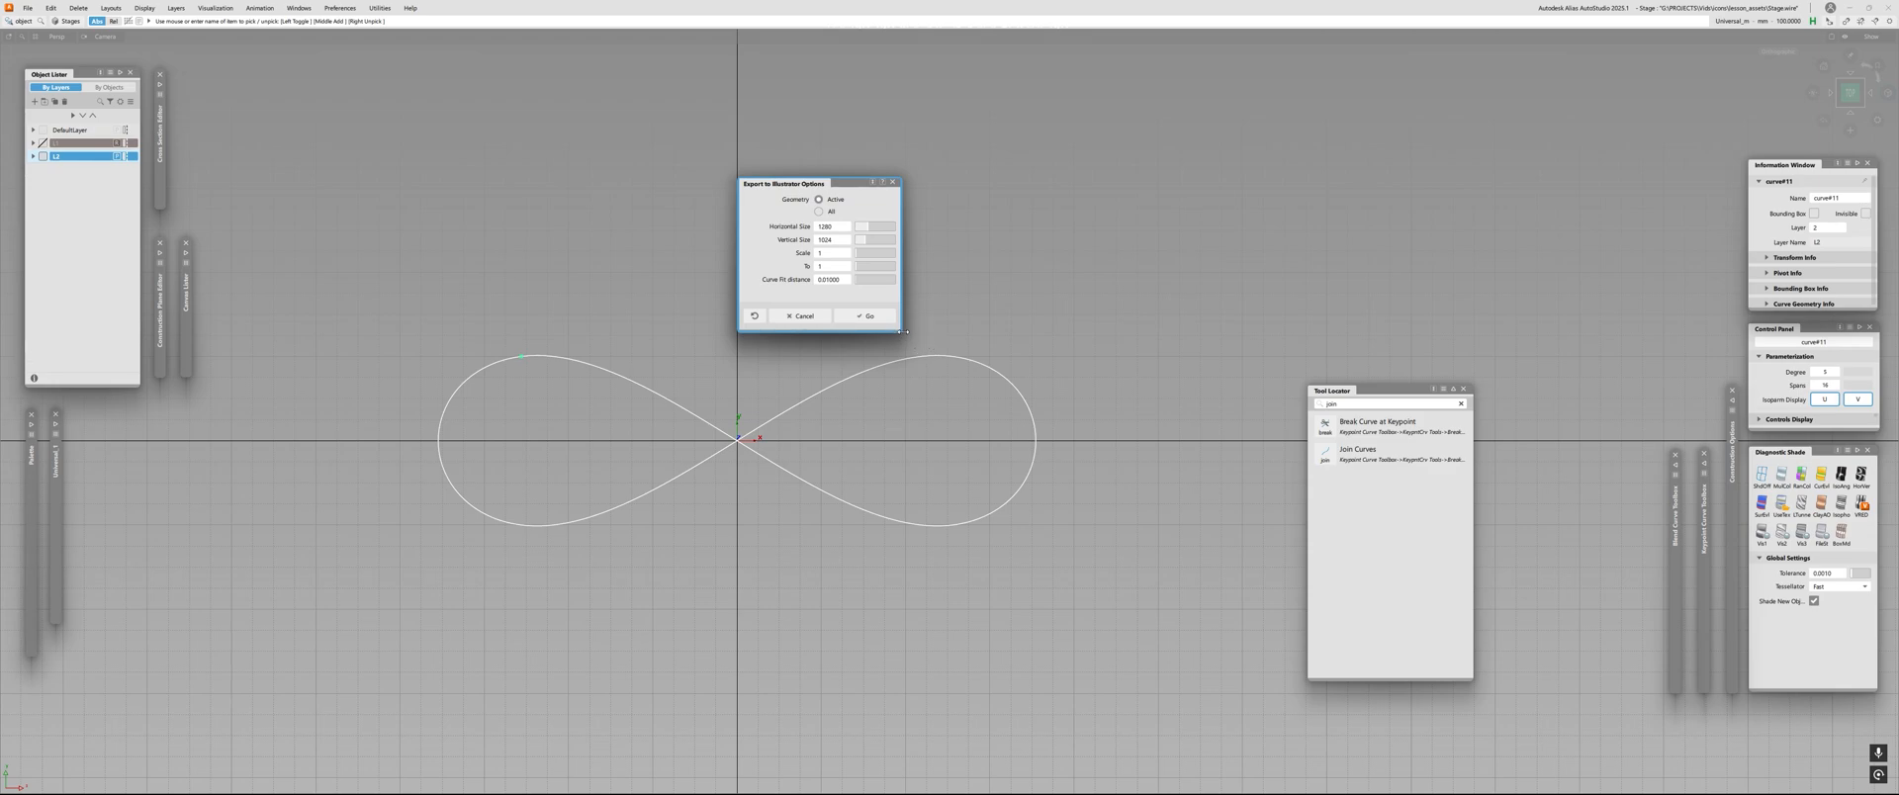
drag(904, 335, 1072, 342)
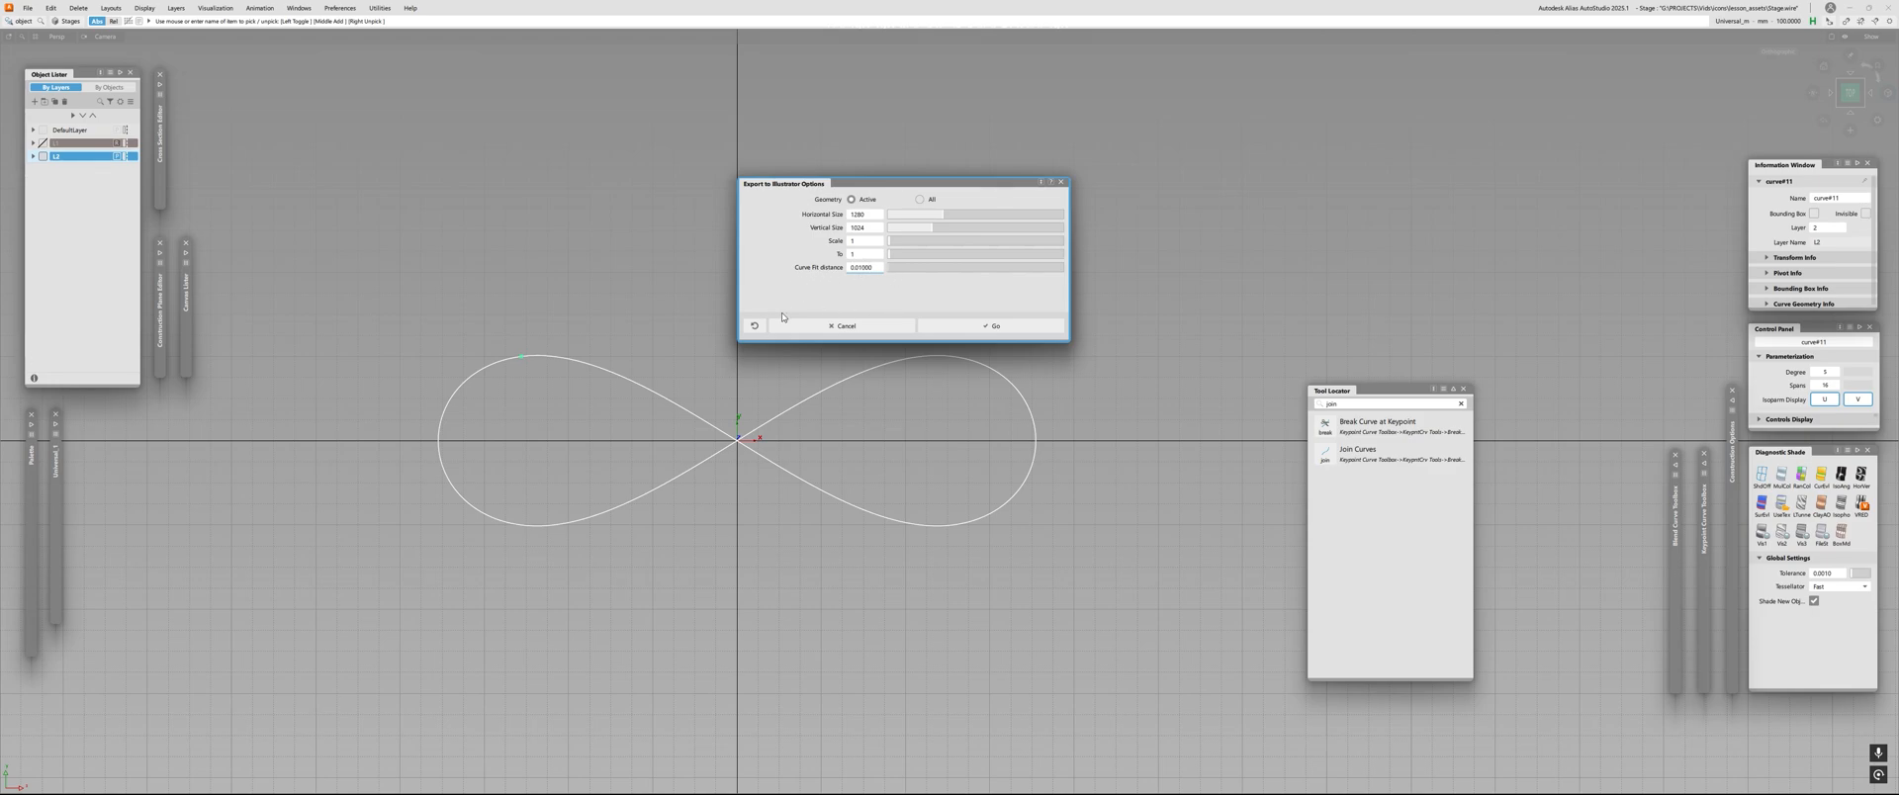
click(996, 326)
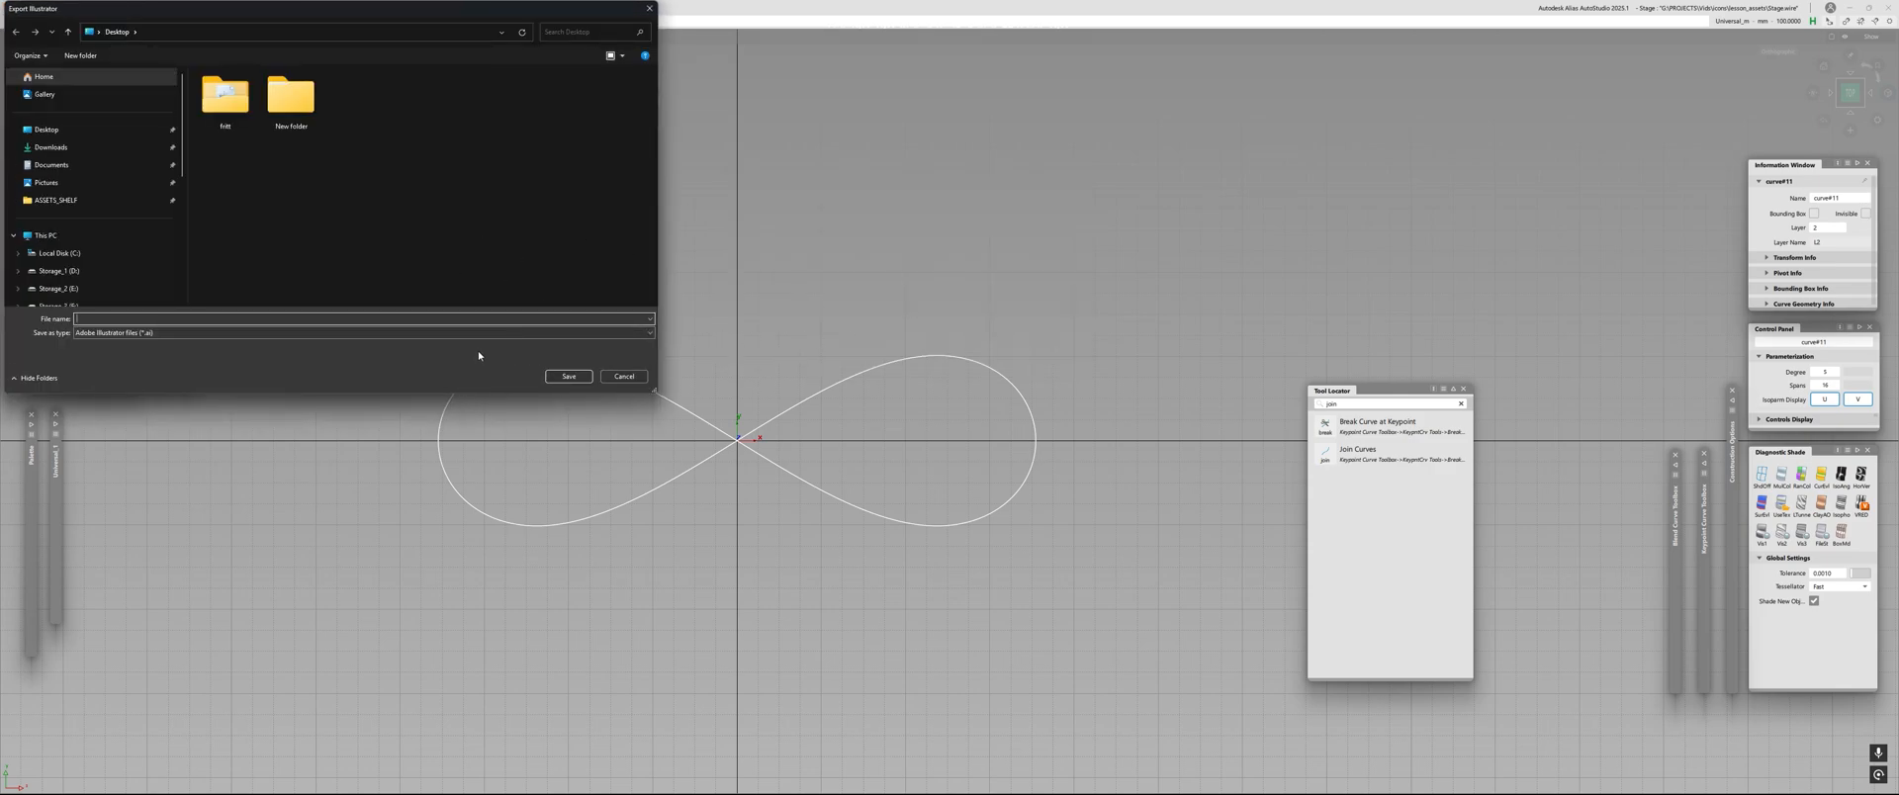
drag(315, 10, 445, 90)
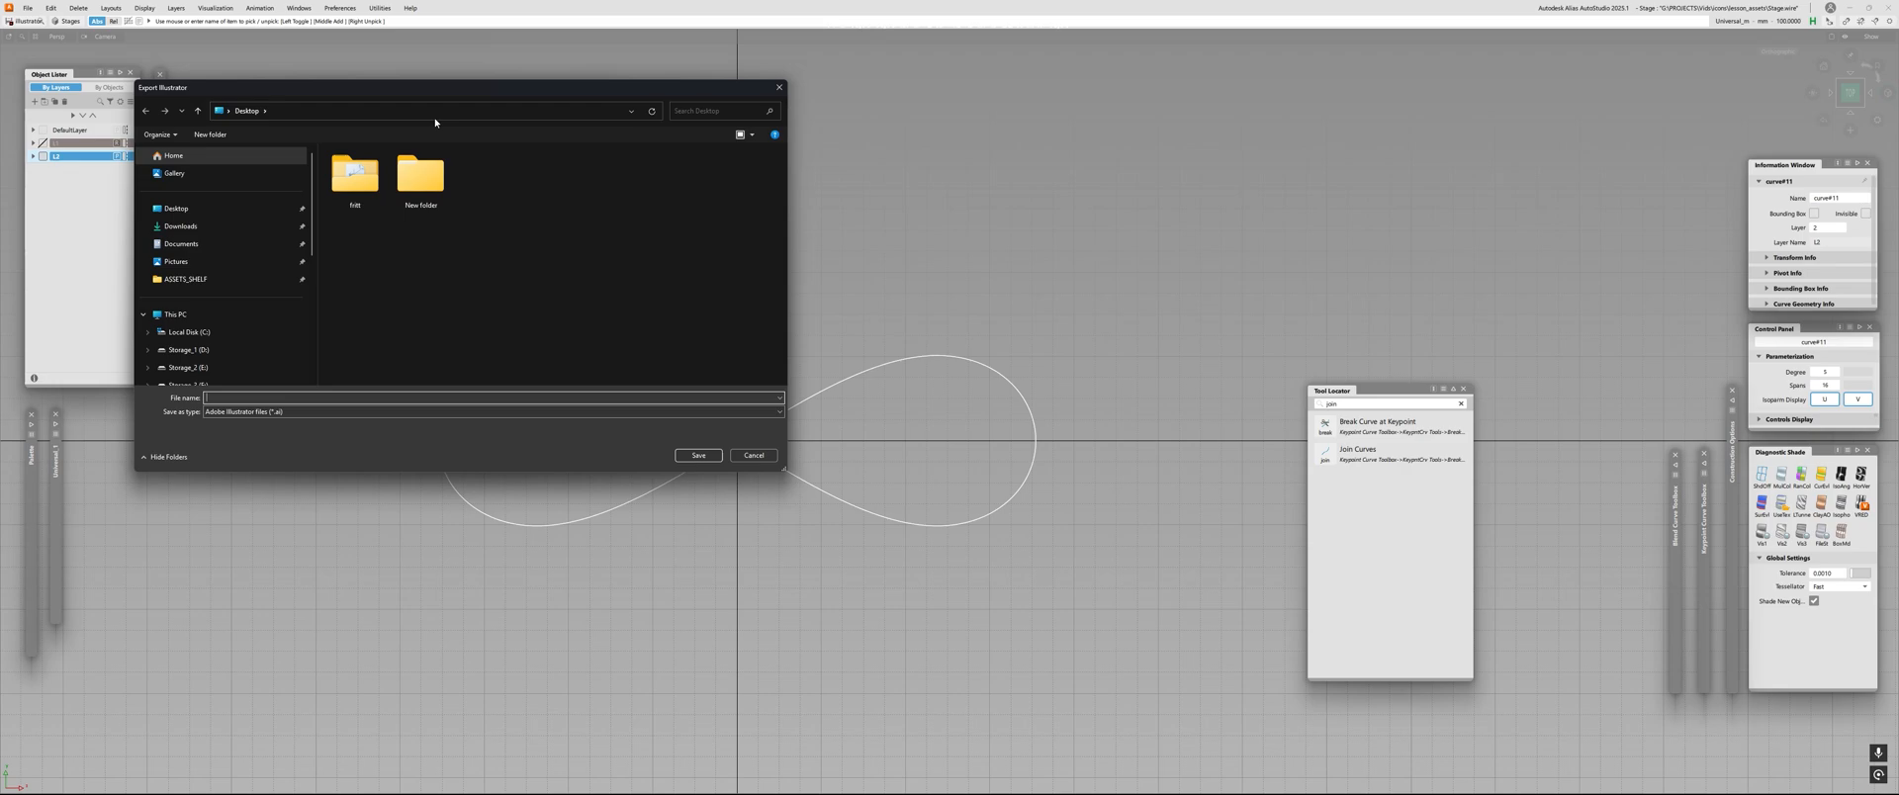
text(1)
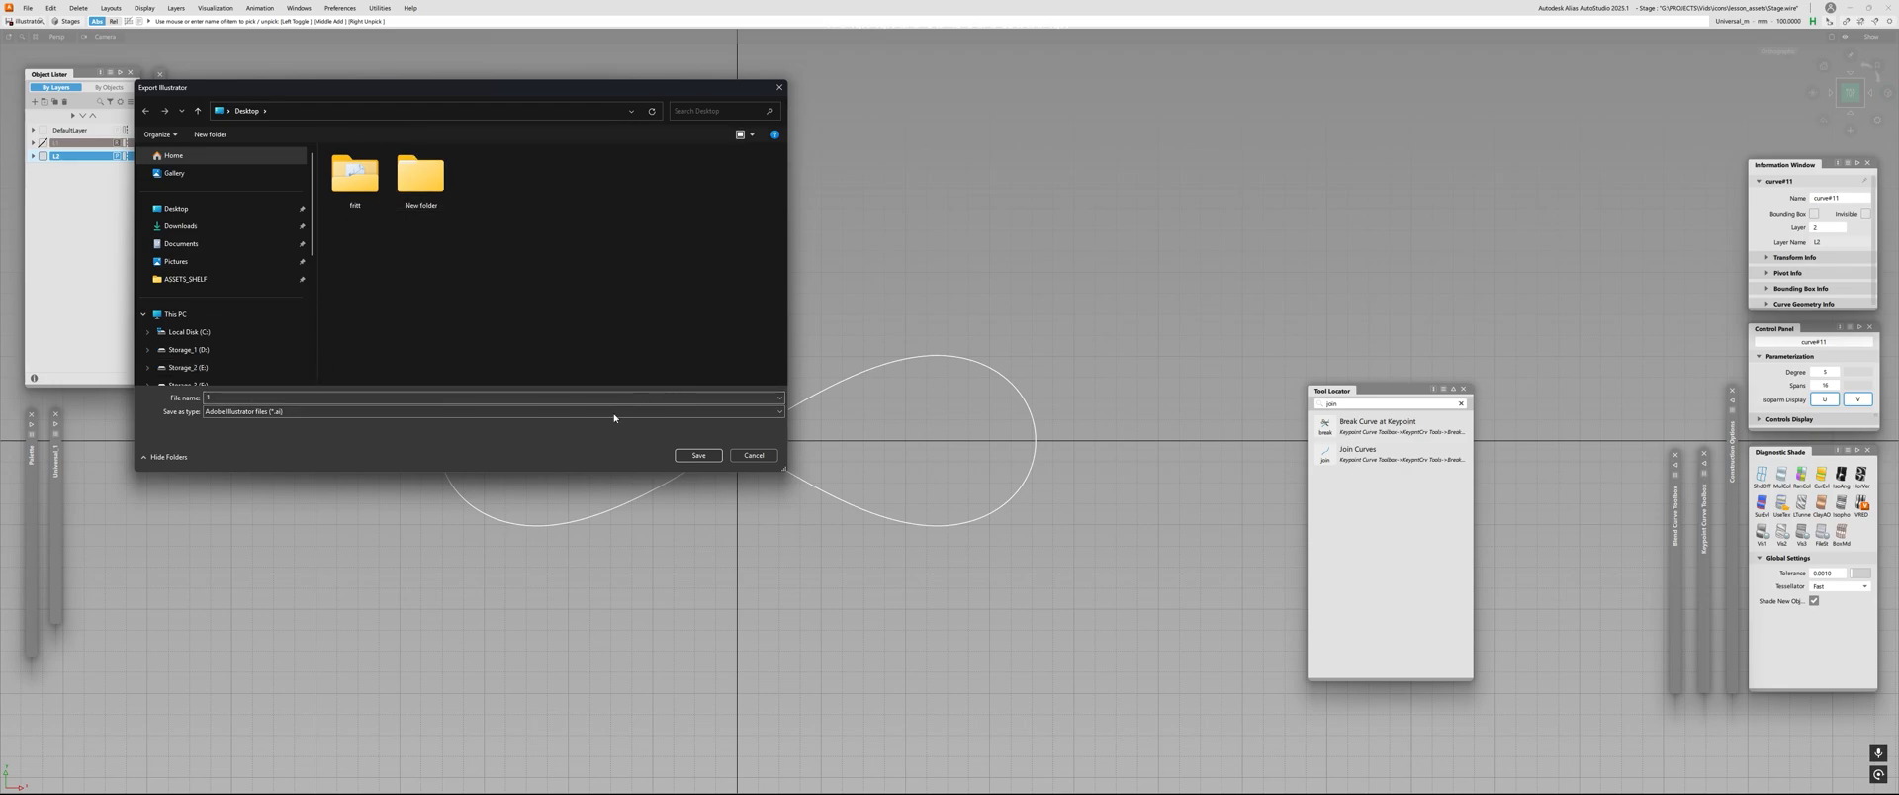
click(698, 455)
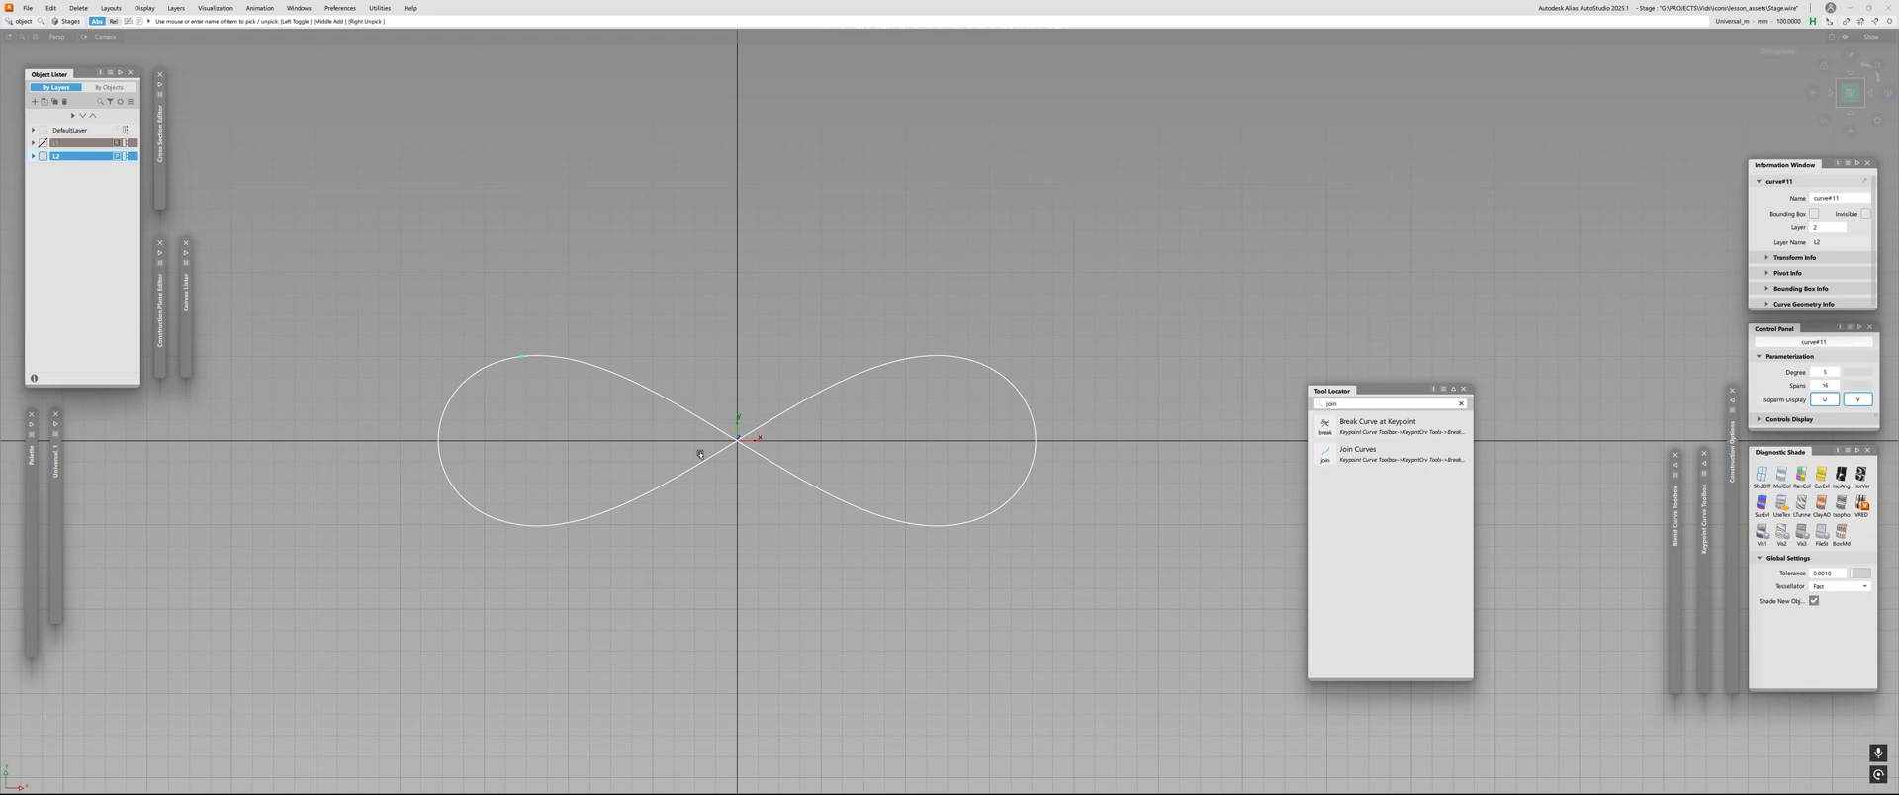
Switch to Adobe Illustrator with its blank untitled document.
alt+shift+right_drag(676, 341, 670, 334)
alt+shift+middle_drag(669, 334, 727, 318)
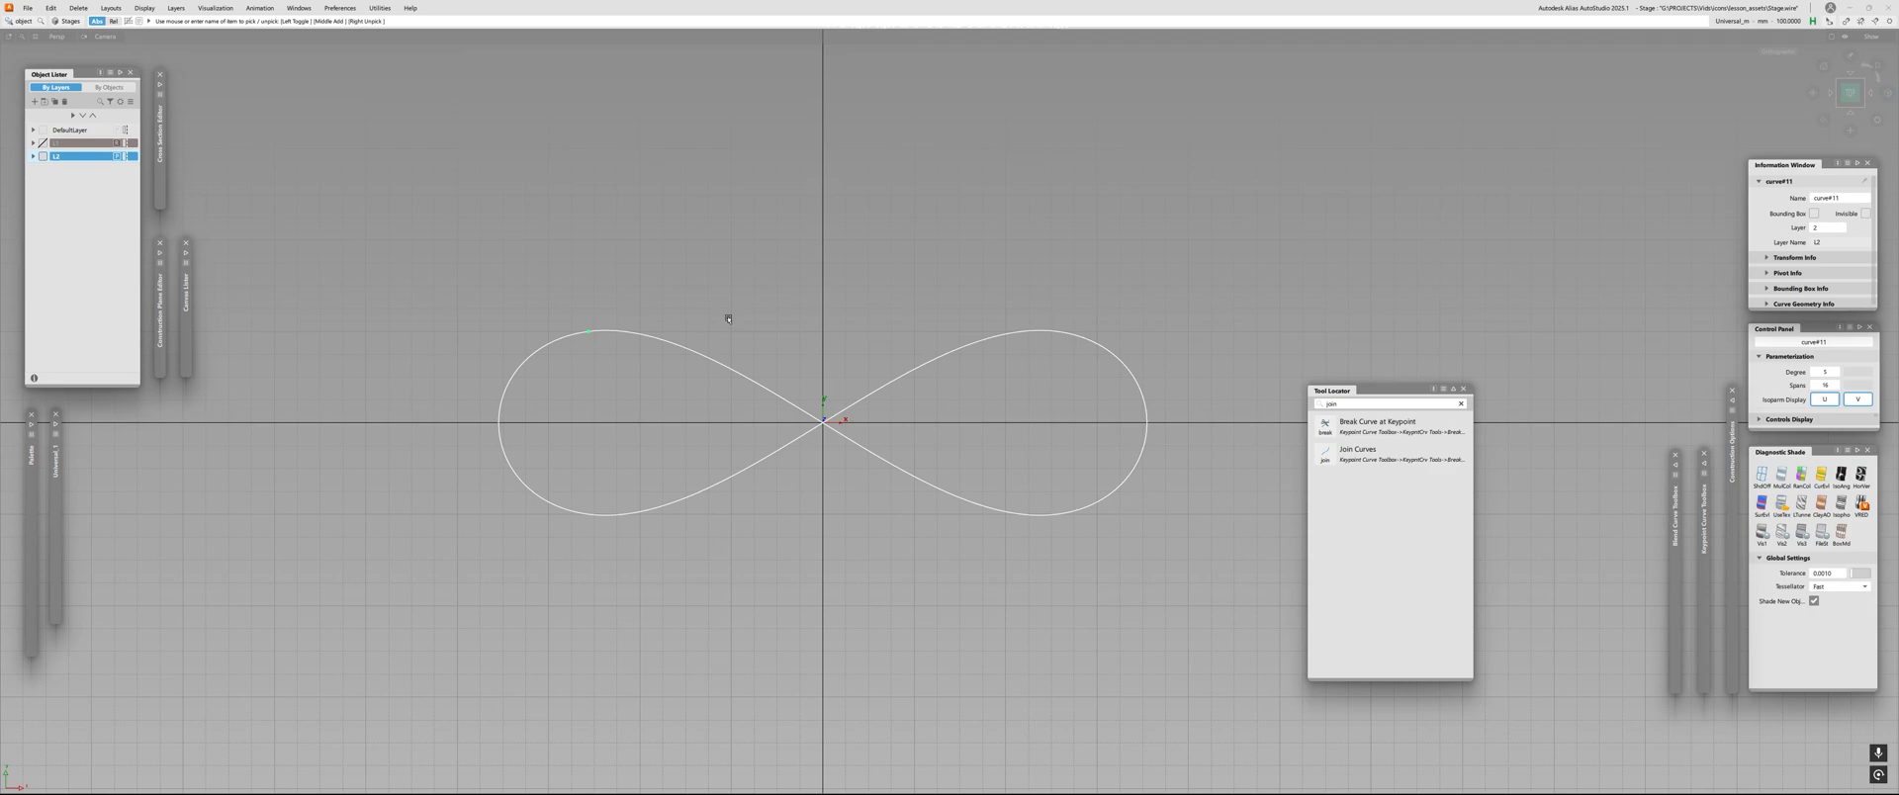
key(super)
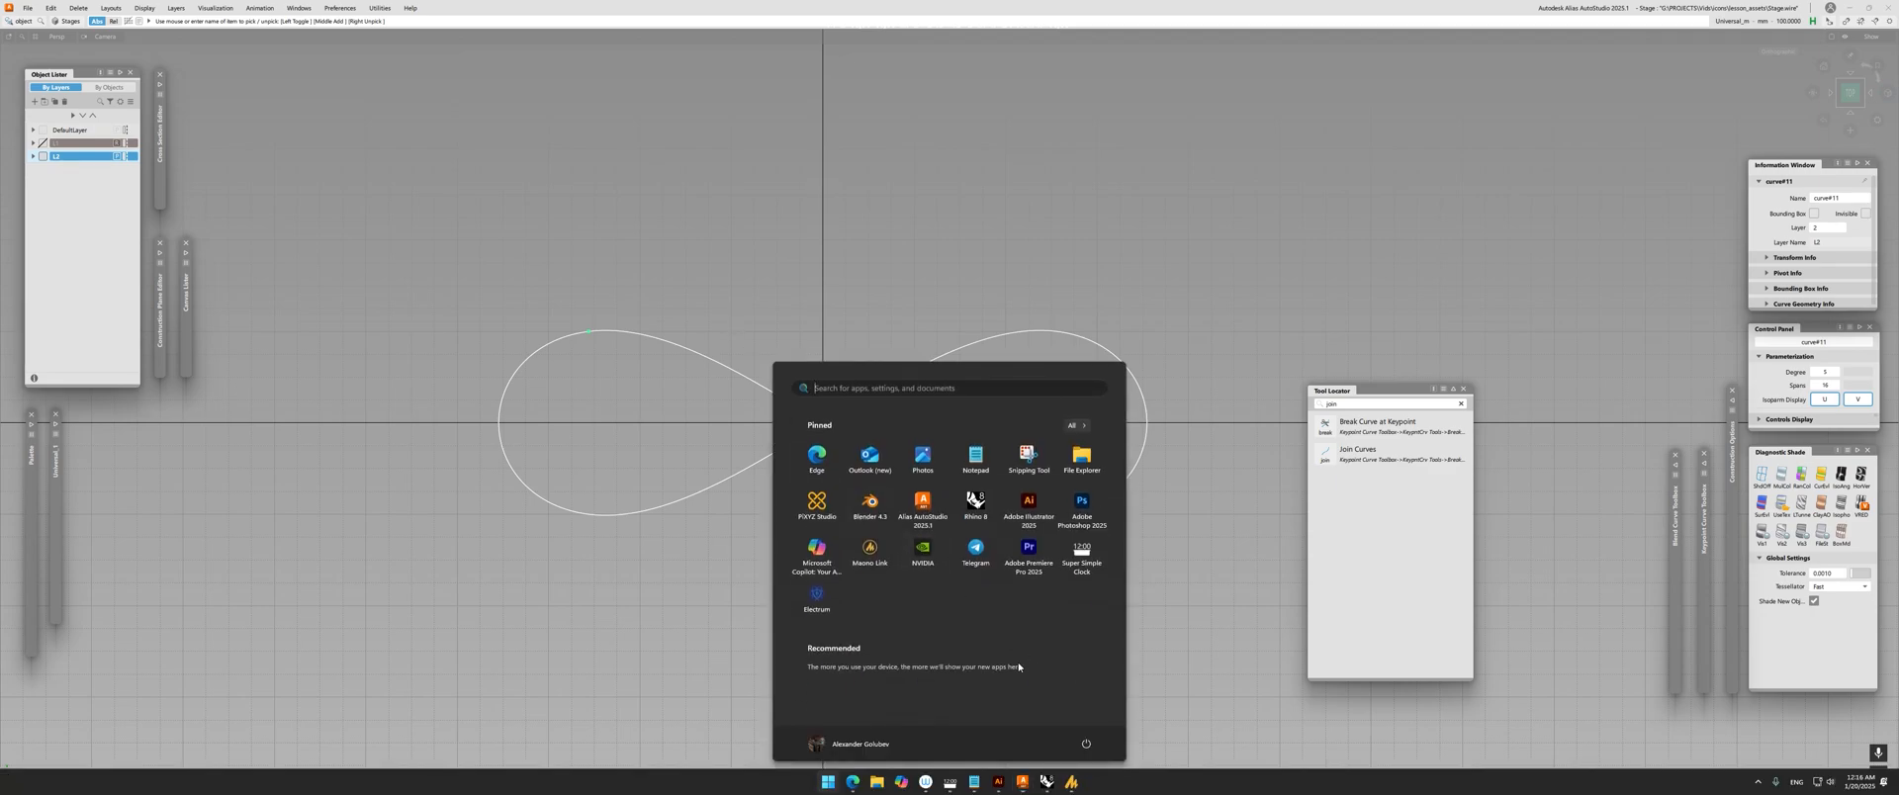
click(996, 781)
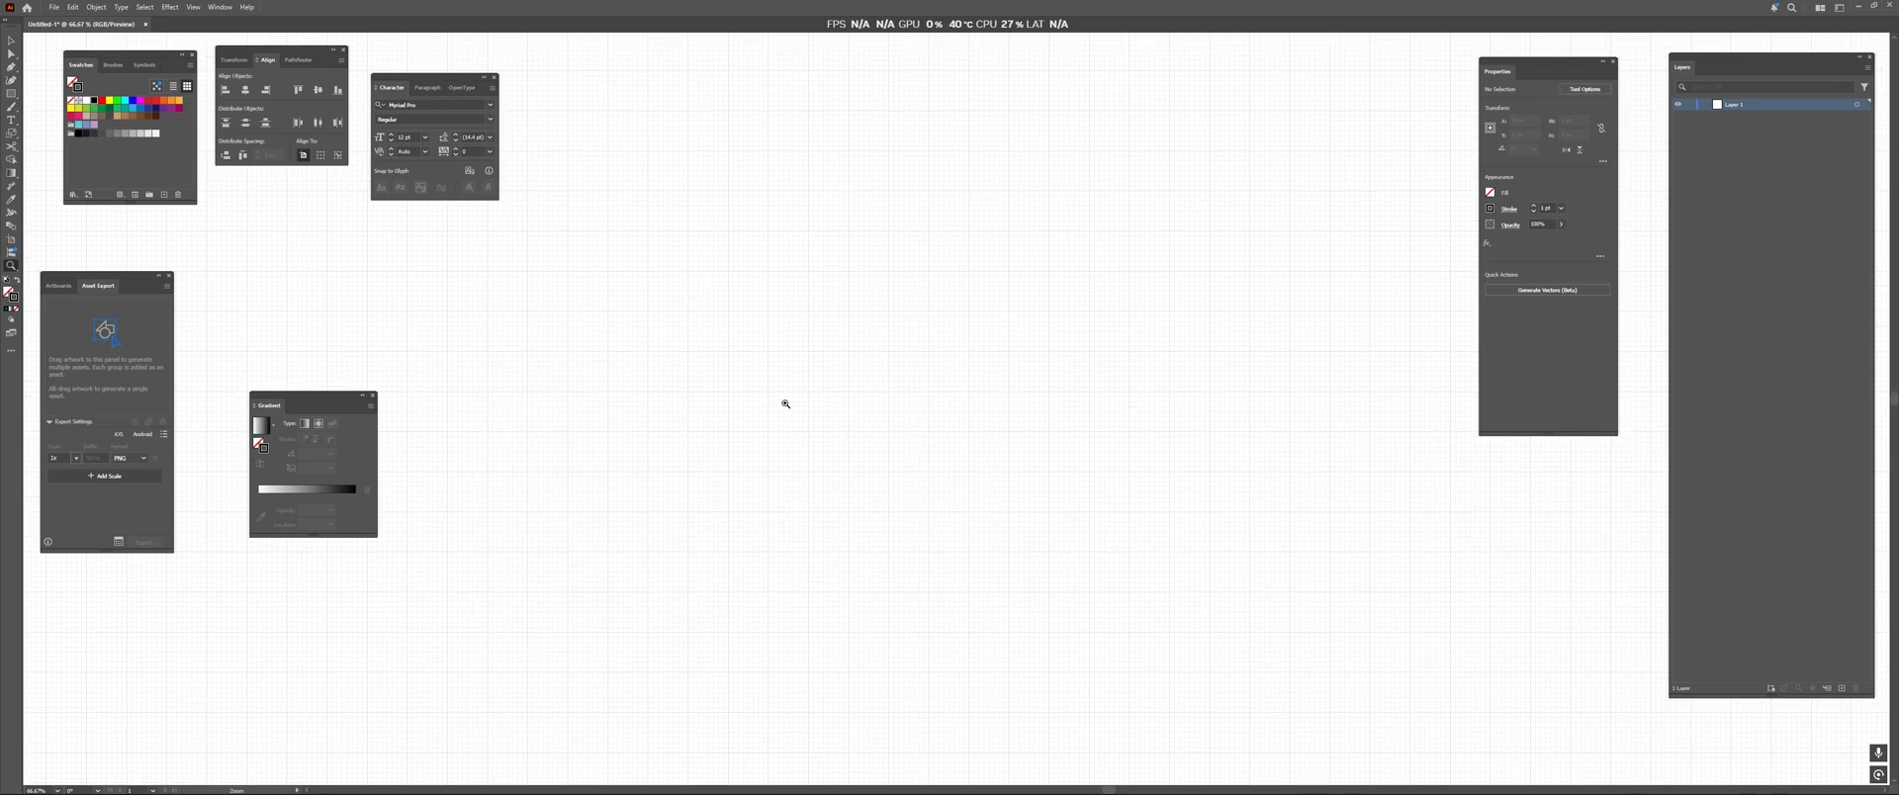
key(ctrl+0)
mouse_move(874, 369)
mouse_down()
mouse_move(780, 495)
mouse_move(839, 428)
mouse_move(840, 363)
mouse_up()
key(ctrl+1)
drag(882, 381, 824, 400)
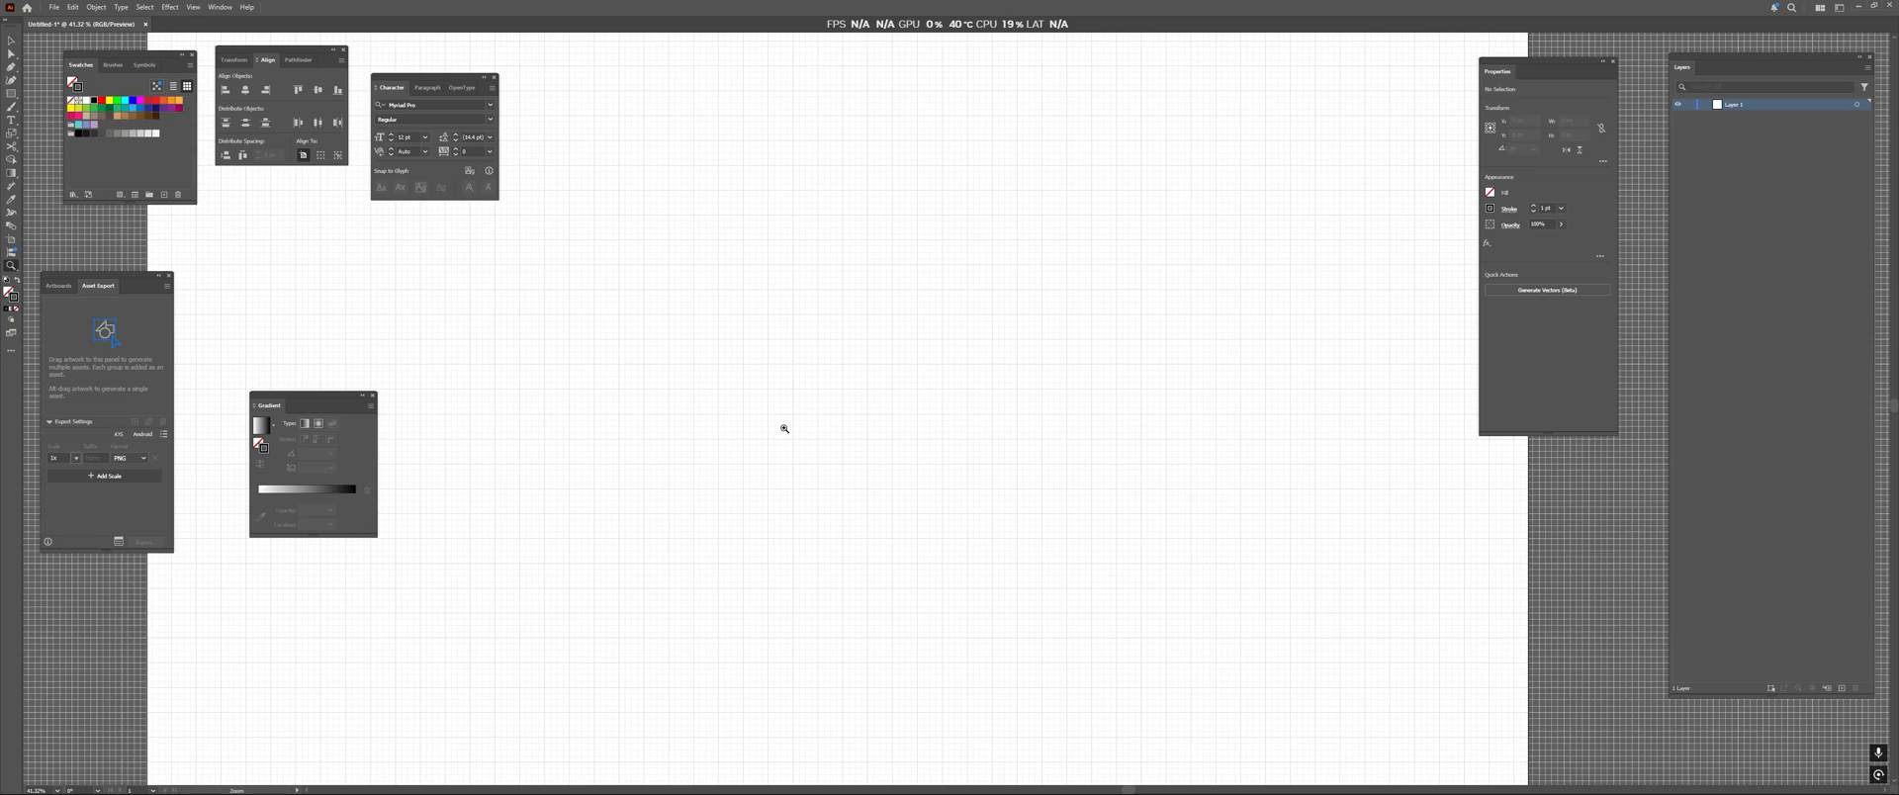
drag(784, 428, 818, 401)
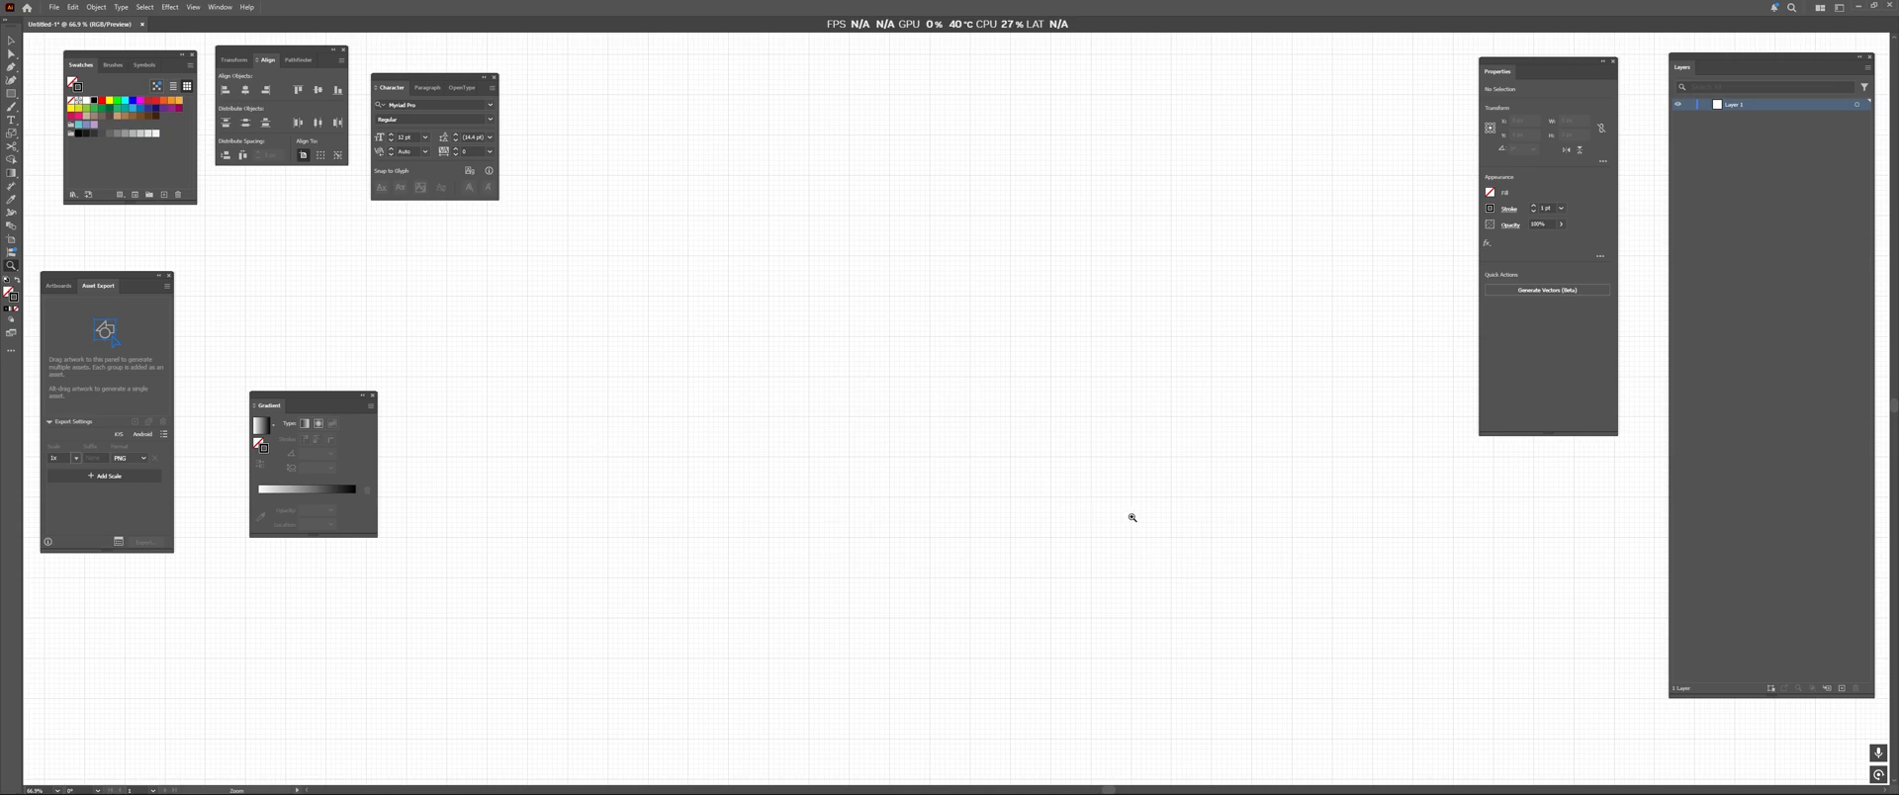
Draw an open wavy path with the Pen tool, bulging up and to the right and returning to an end below its start.
drag(1030, 470, 1039, 478)
key(p)
click(585, 385)
drag(834, 440, 988, 391)
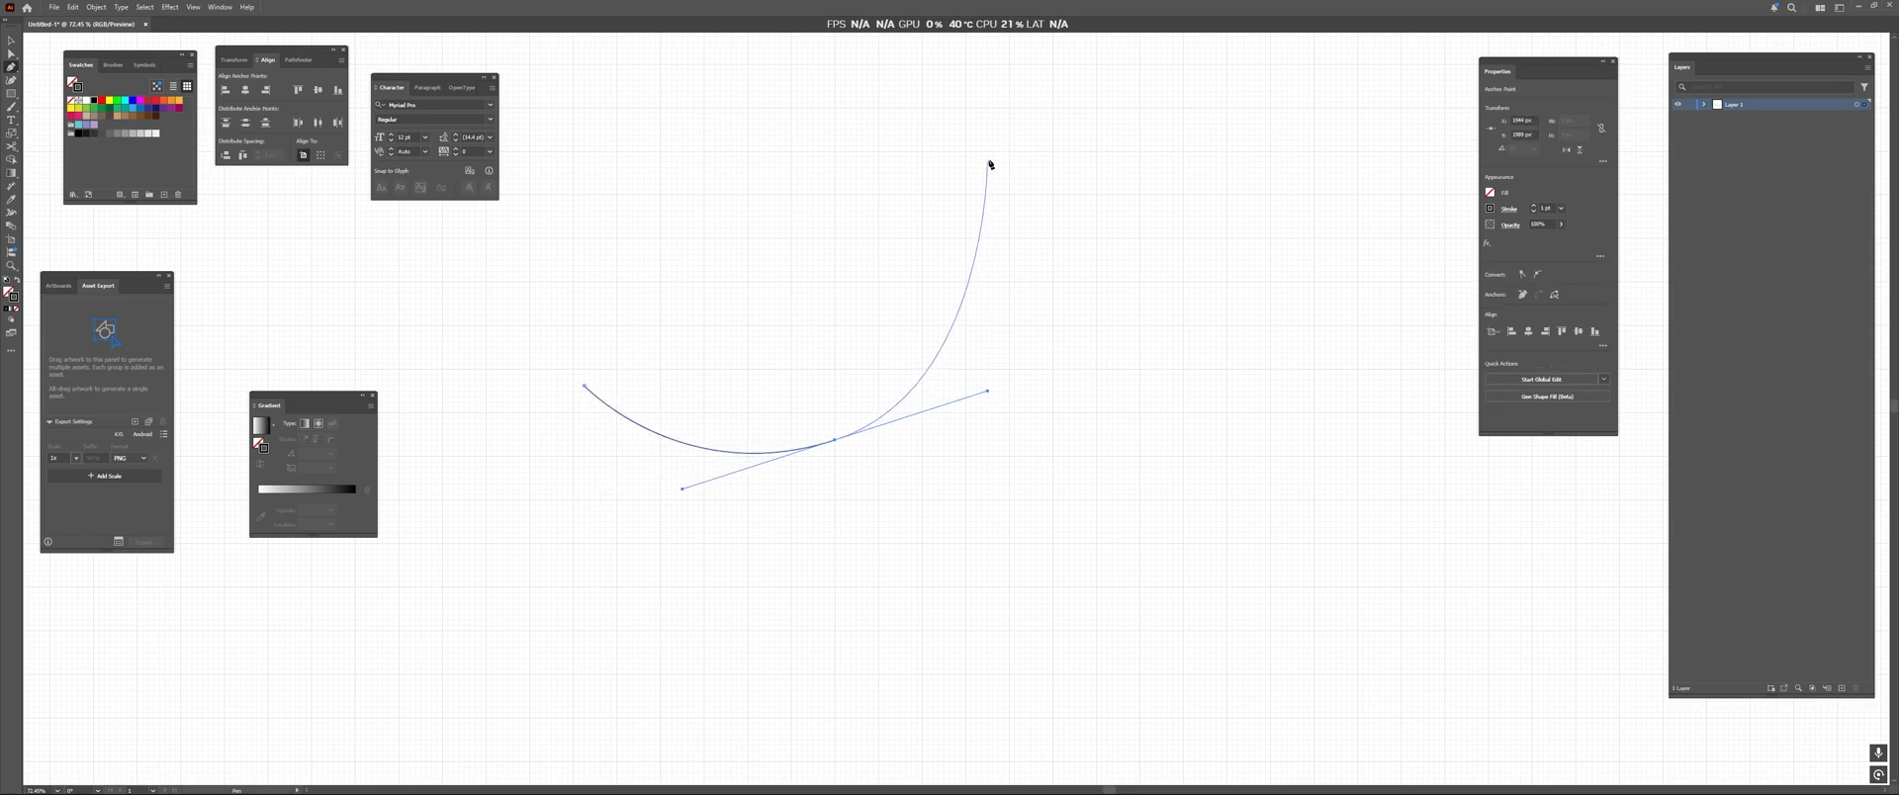
drag(959, 179, 1090, 119)
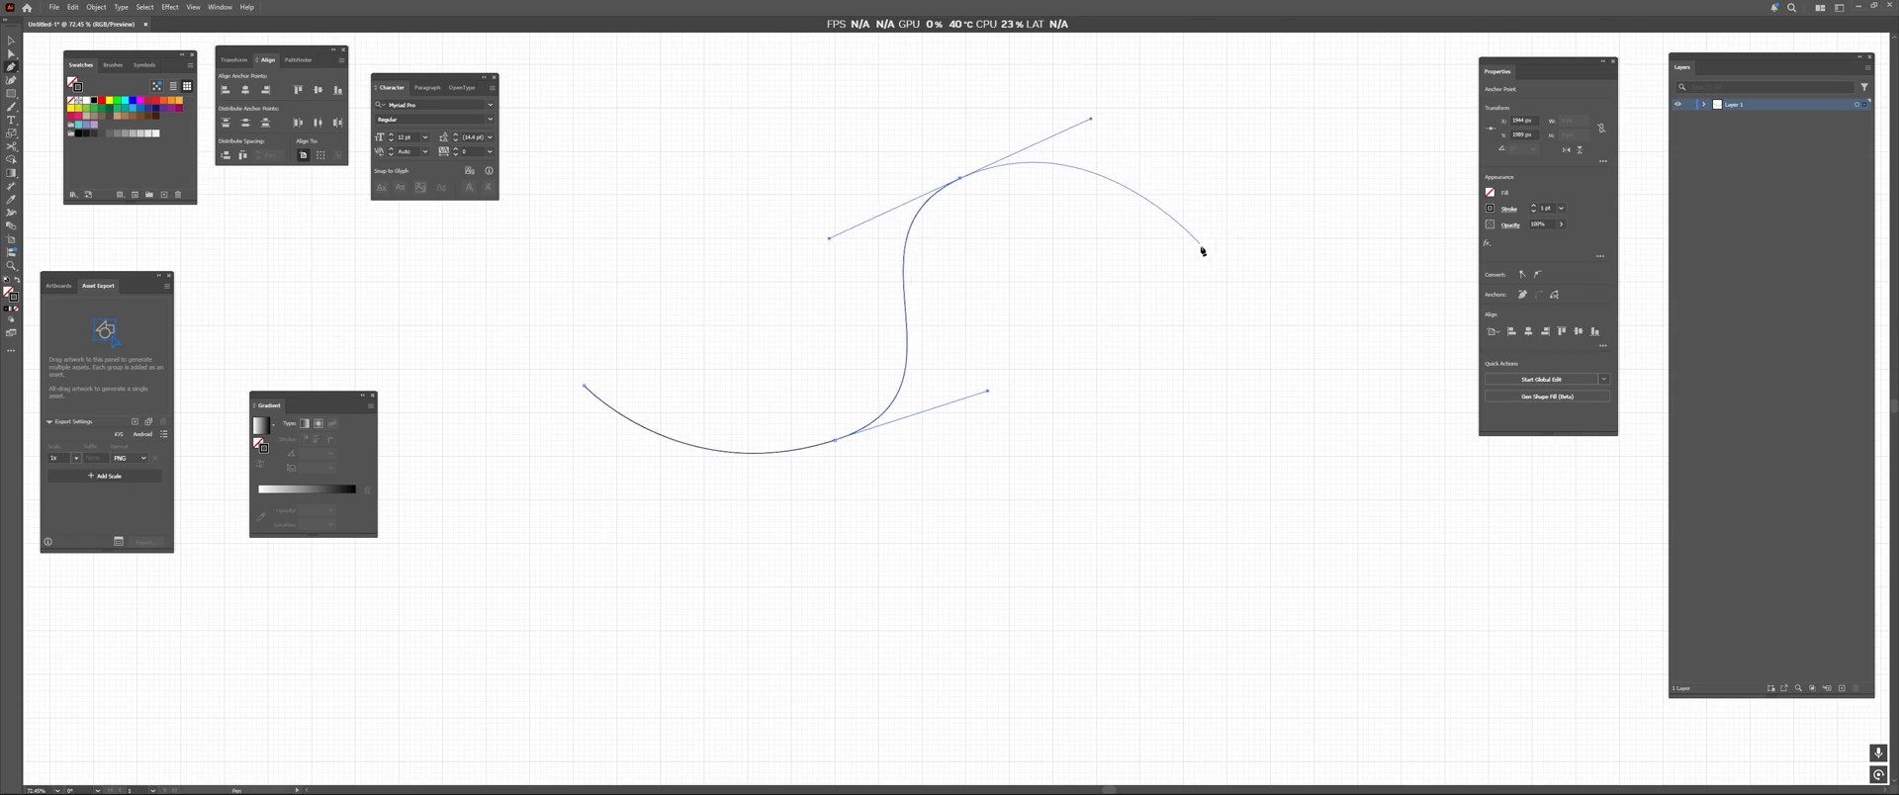
drag(1200, 245, 1335, 168)
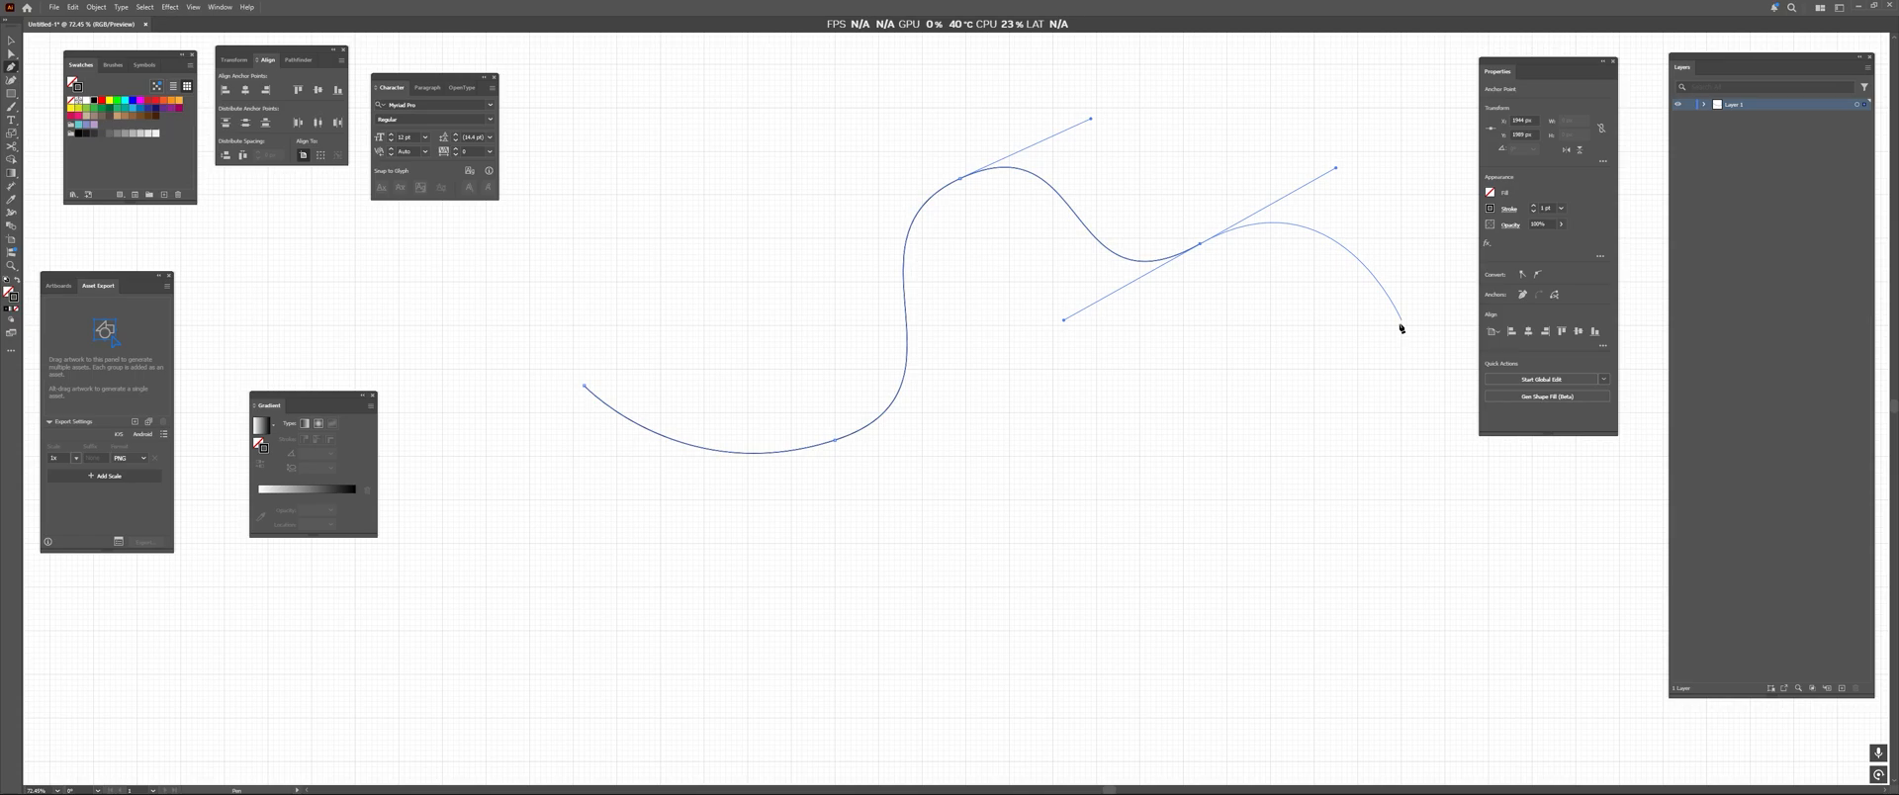
drag(1402, 326, 1330, 398)
drag(1178, 510, 1195, 646)
drag(1063, 696, 977, 674)
drag(819, 565, 529, 538)
Directly select the wavy path's lower left end anchor and remove its outward direction handle.
key(a)
click(532, 541)
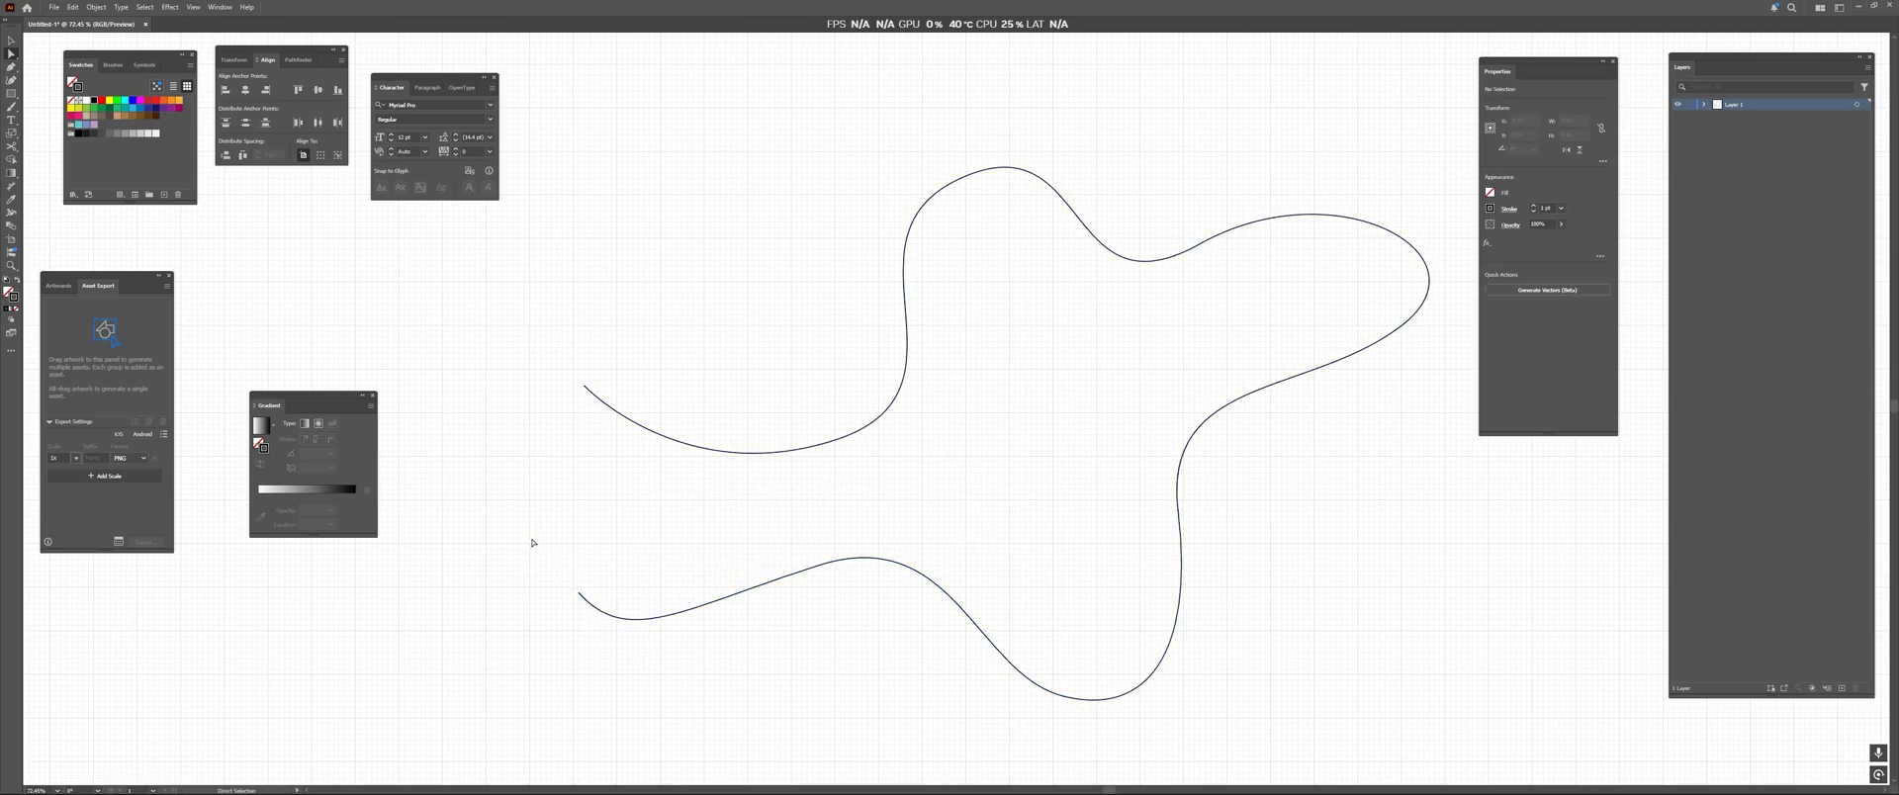
click(580, 597)
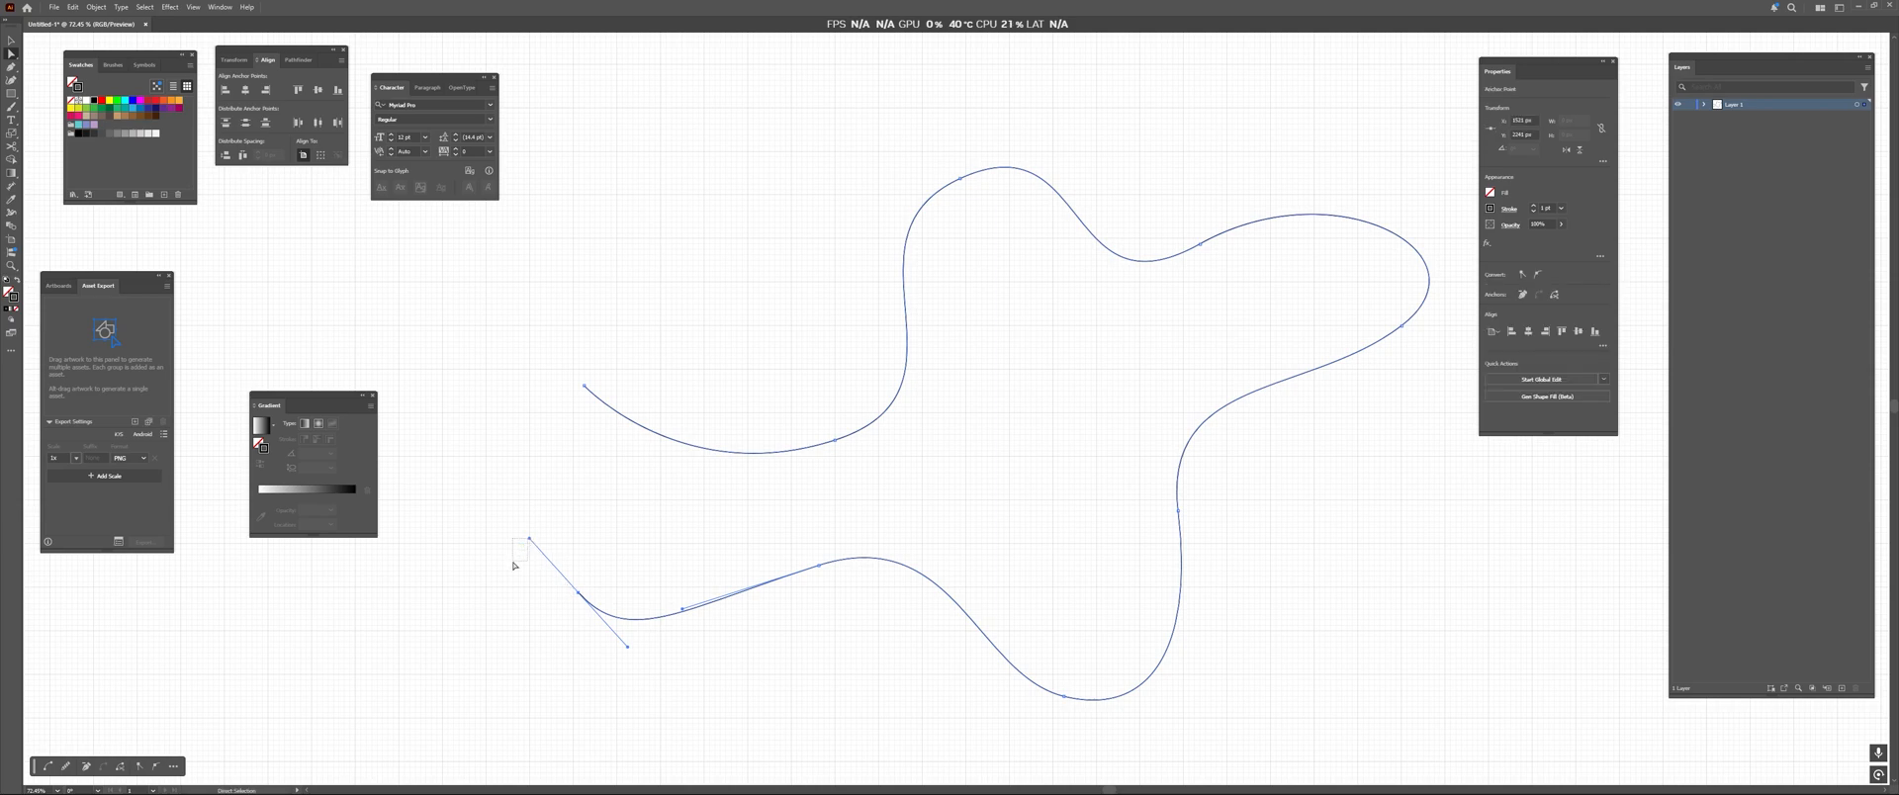
drag(513, 564, 530, 543)
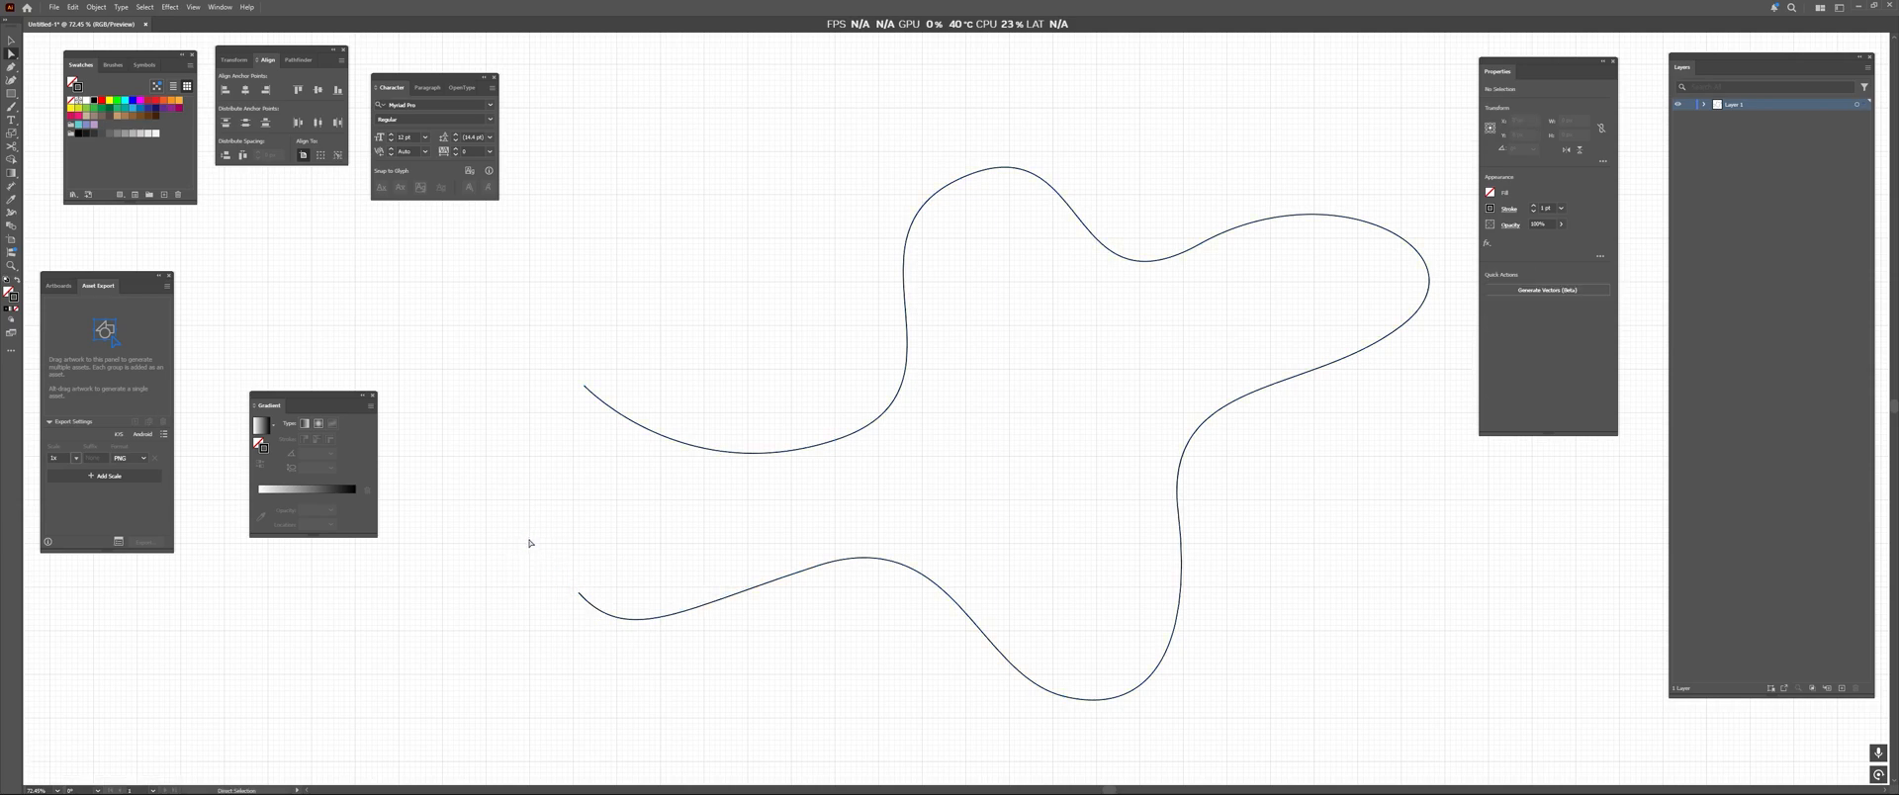
drag(647, 670, 649, 673)
click(614, 619)
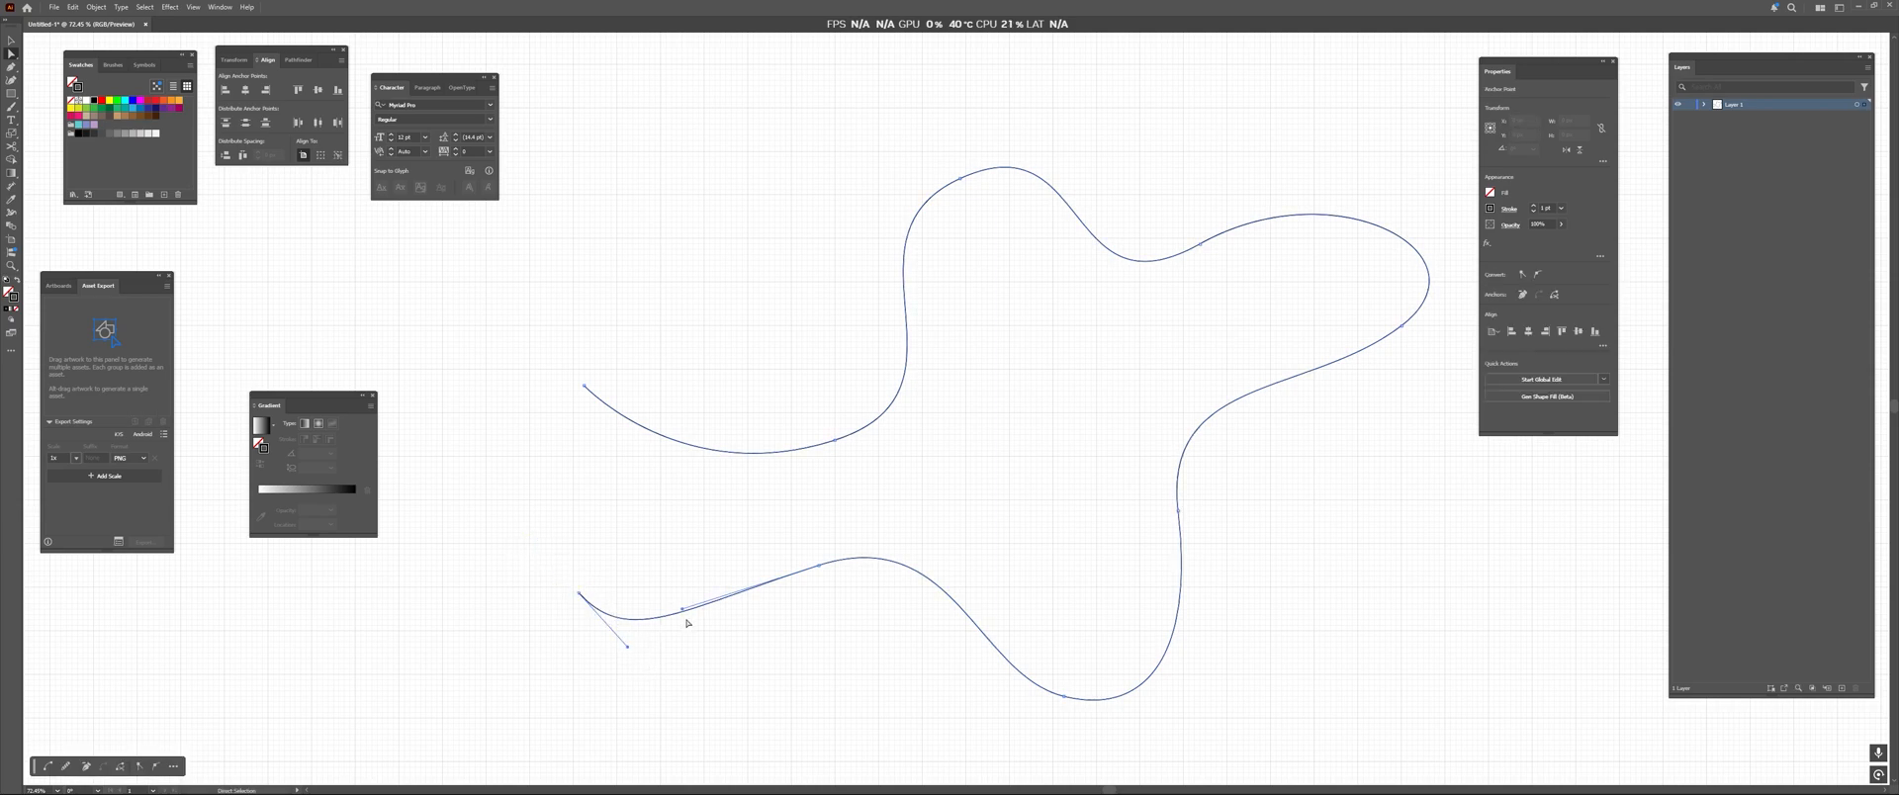
Raise the anchor next to the lower end, retract its left handle and swing its right handle steeply up and left.
click(819, 567)
drag(819, 568, 818, 535)
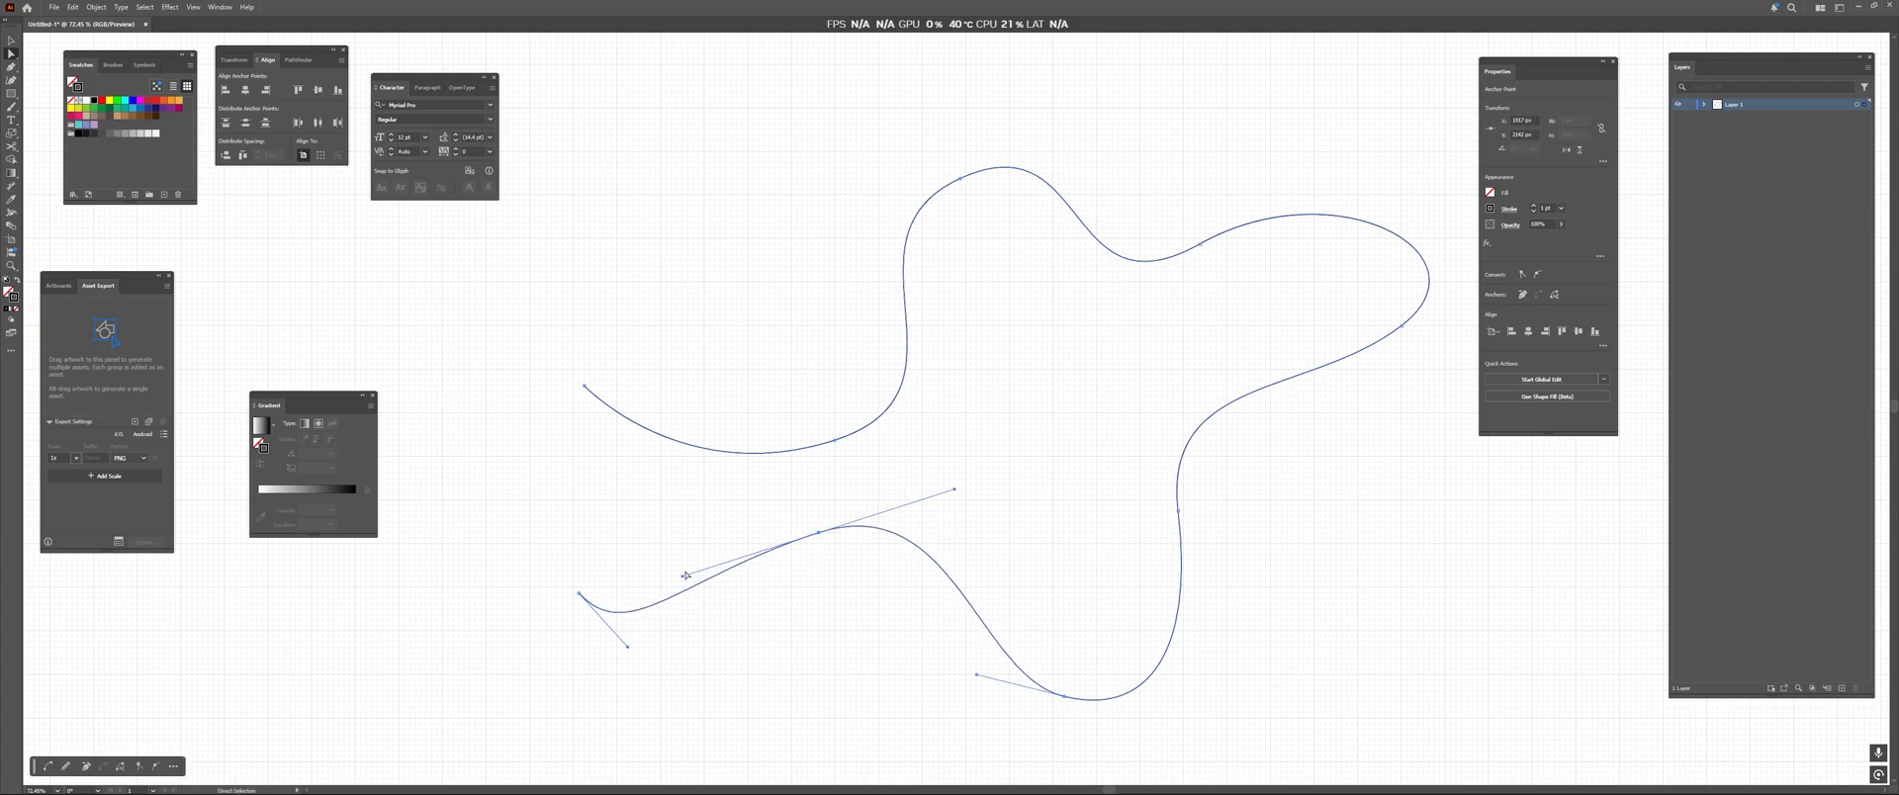
drag(682, 573, 821, 535)
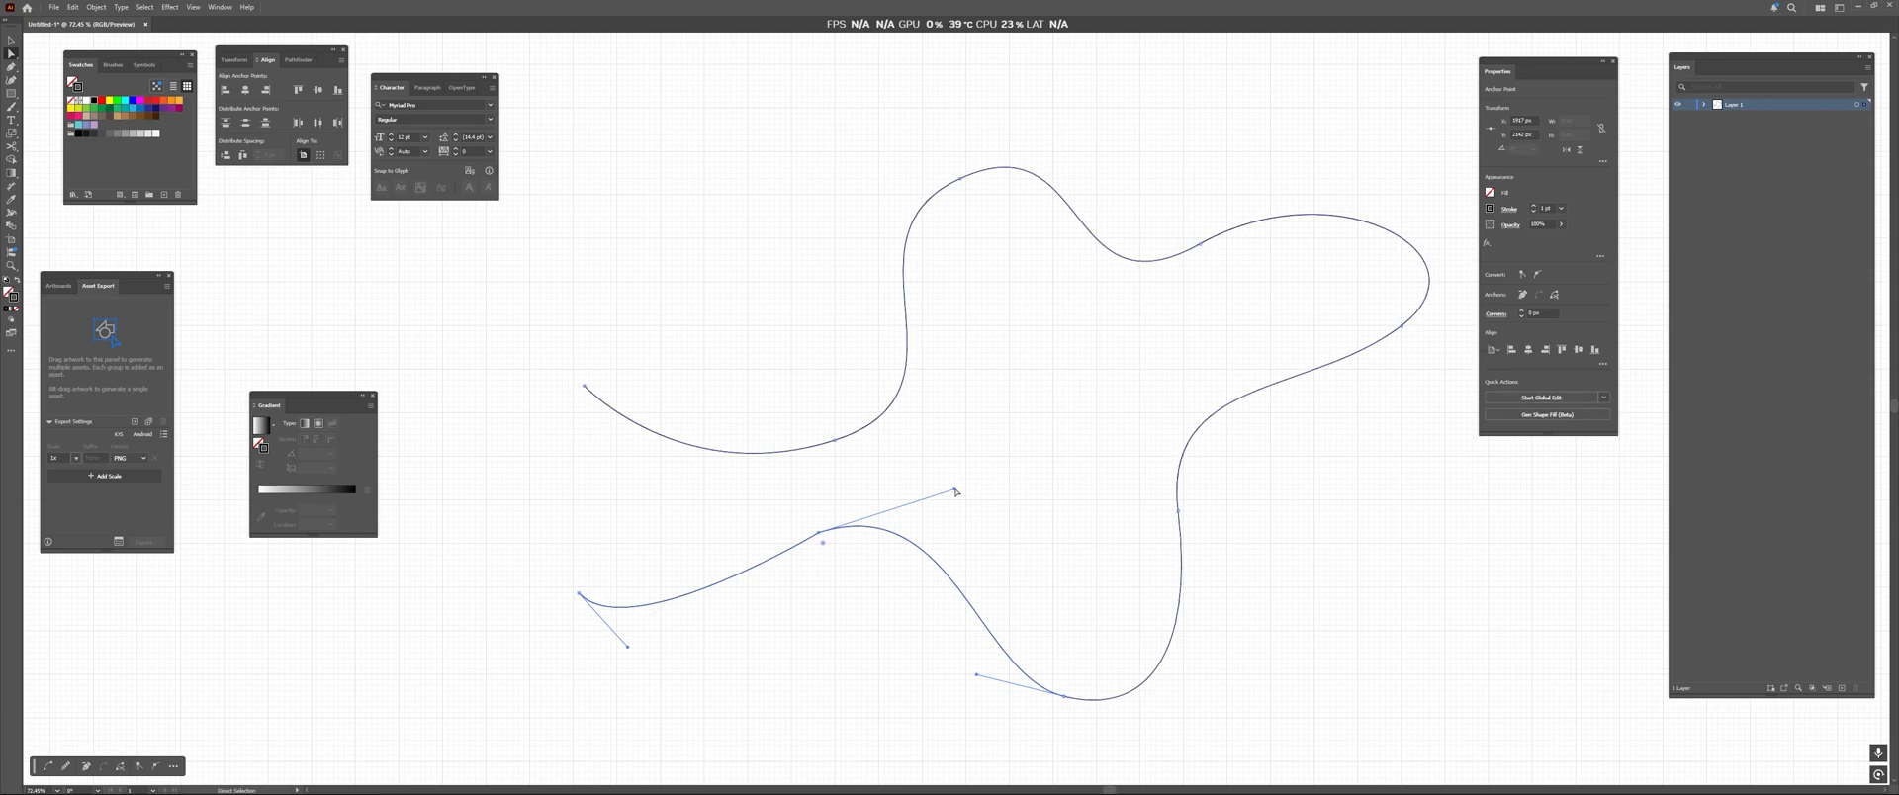
drag(955, 488, 754, 213)
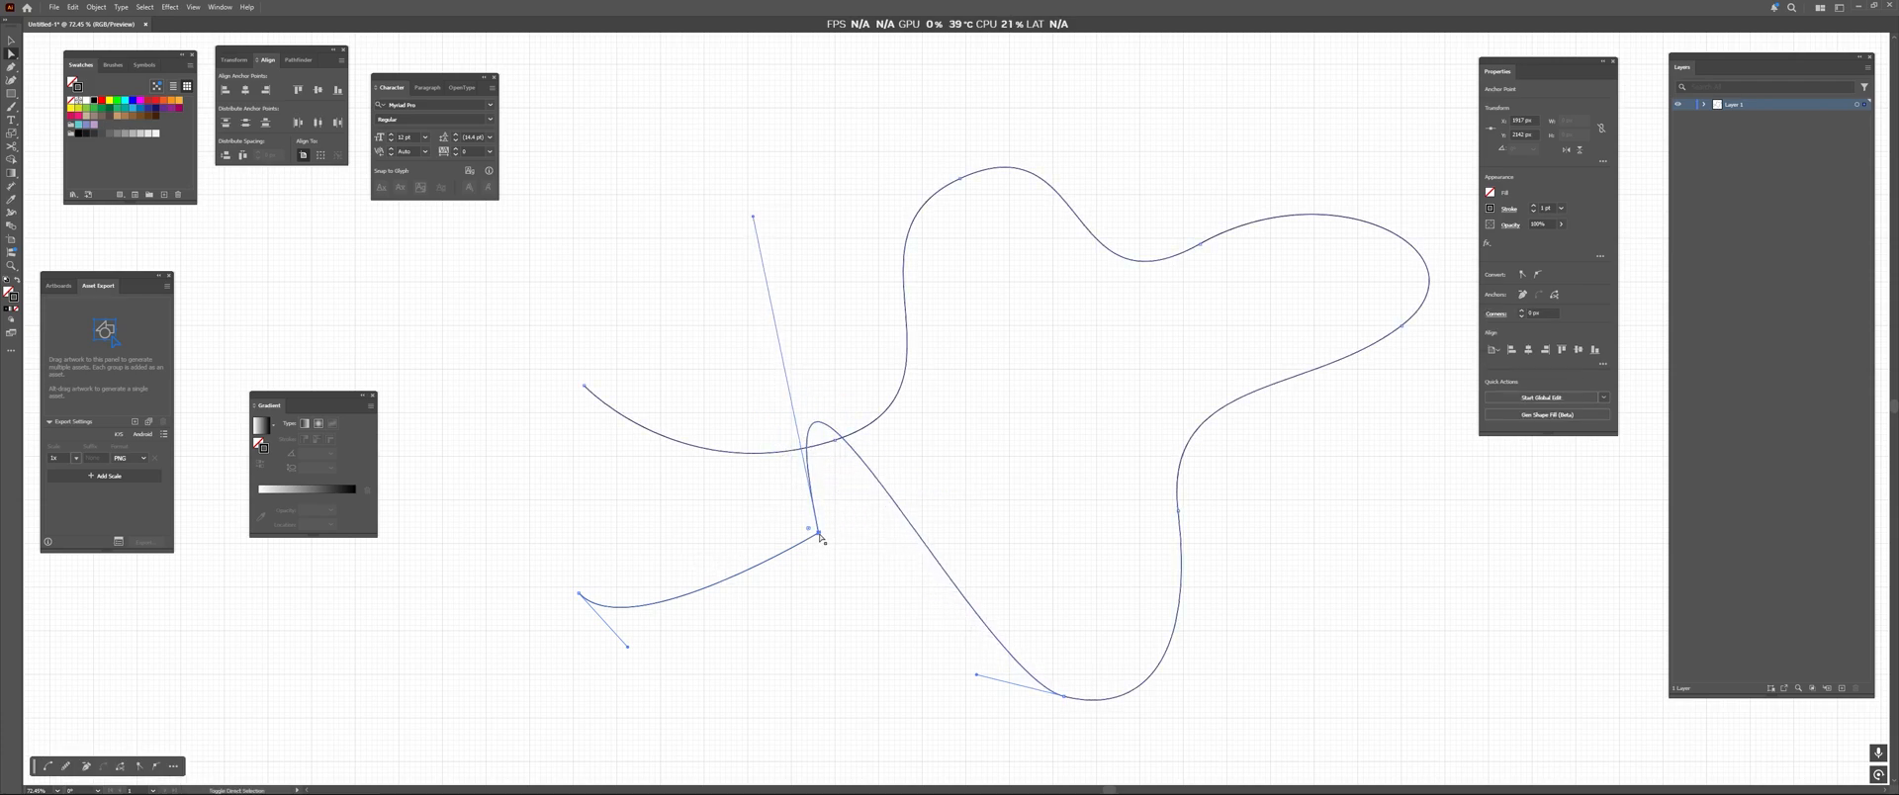
Pull new handles from the raised anchor towards the upper left with the Anchor Point tool, and deselect the path.
key(shift+c)
drag(819, 535, 666, 462)
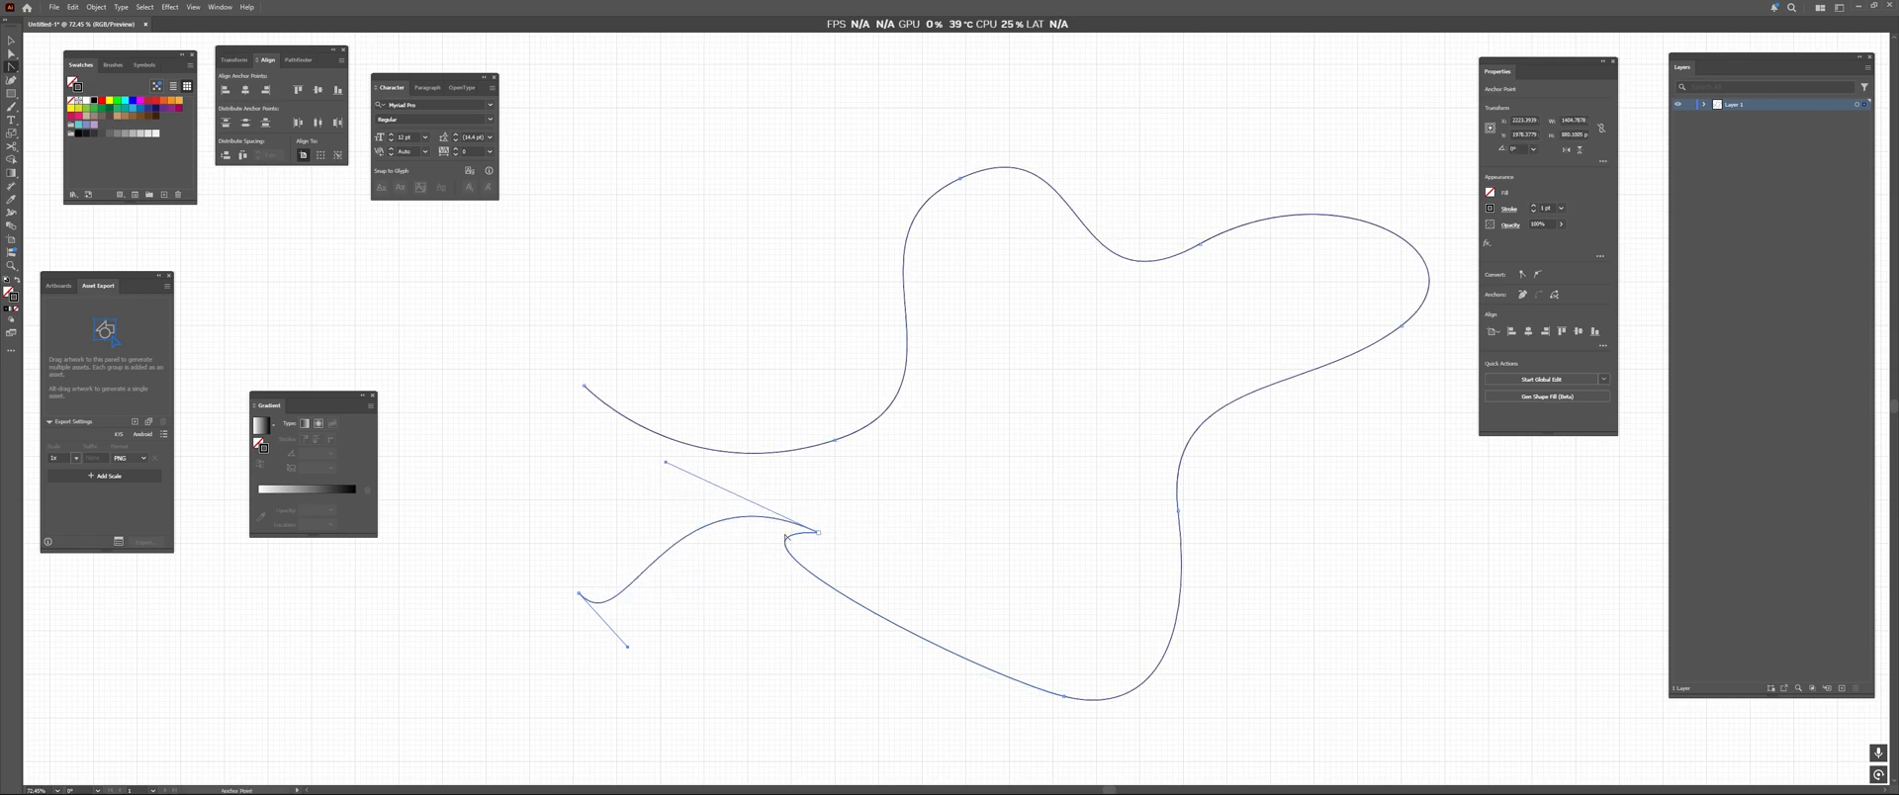
key(c)
key(v)
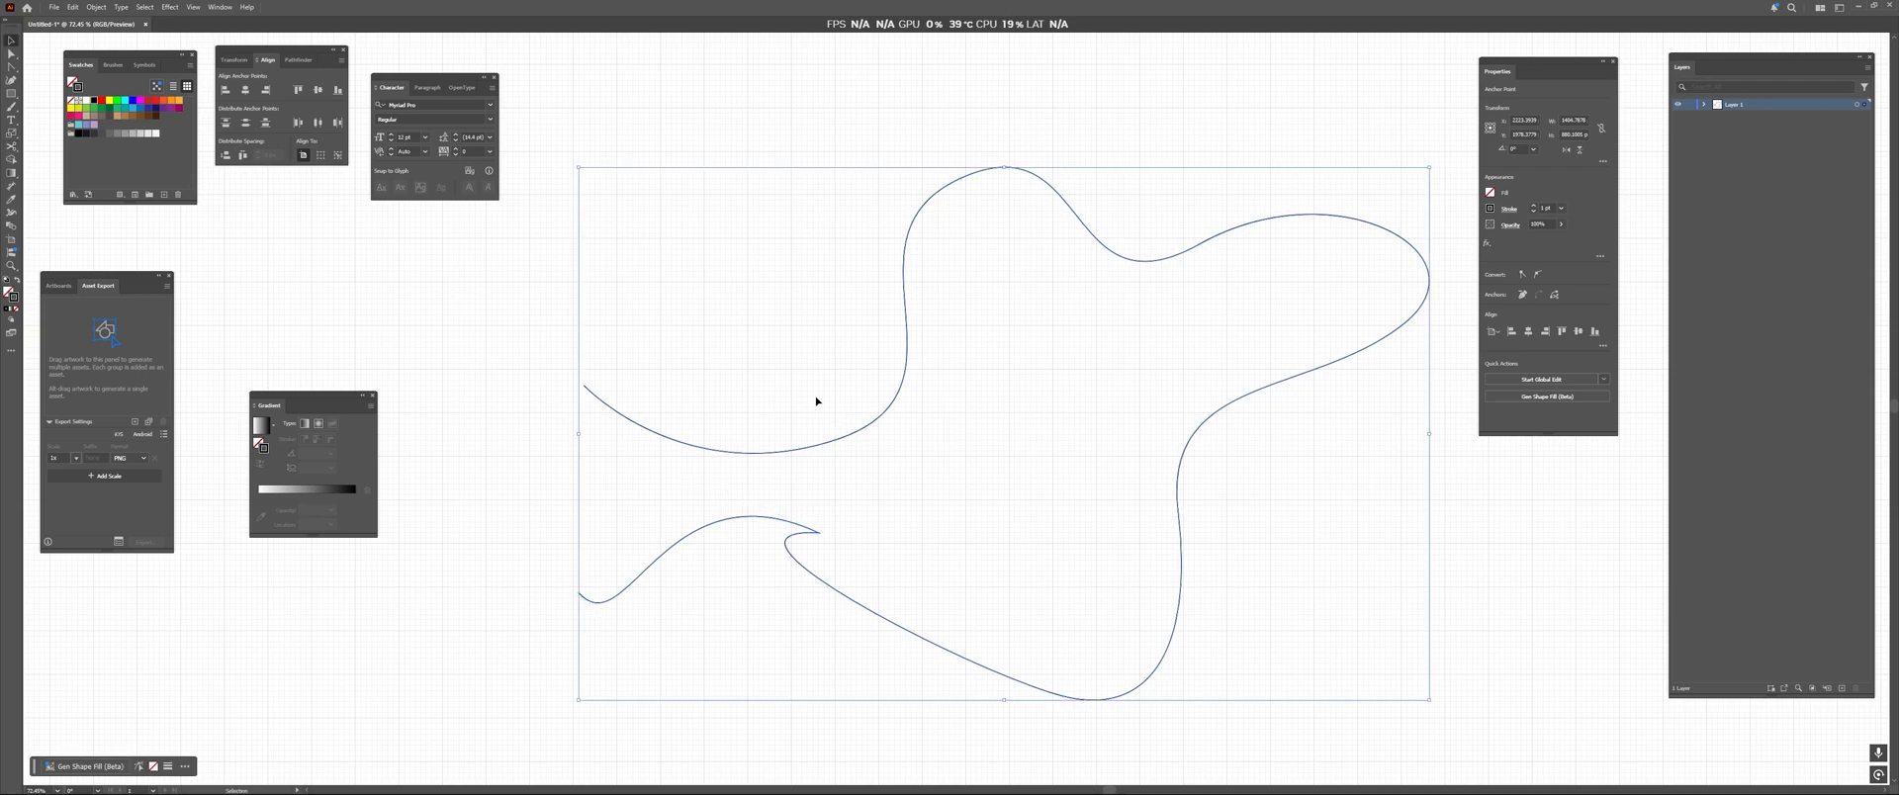
click(806, 377)
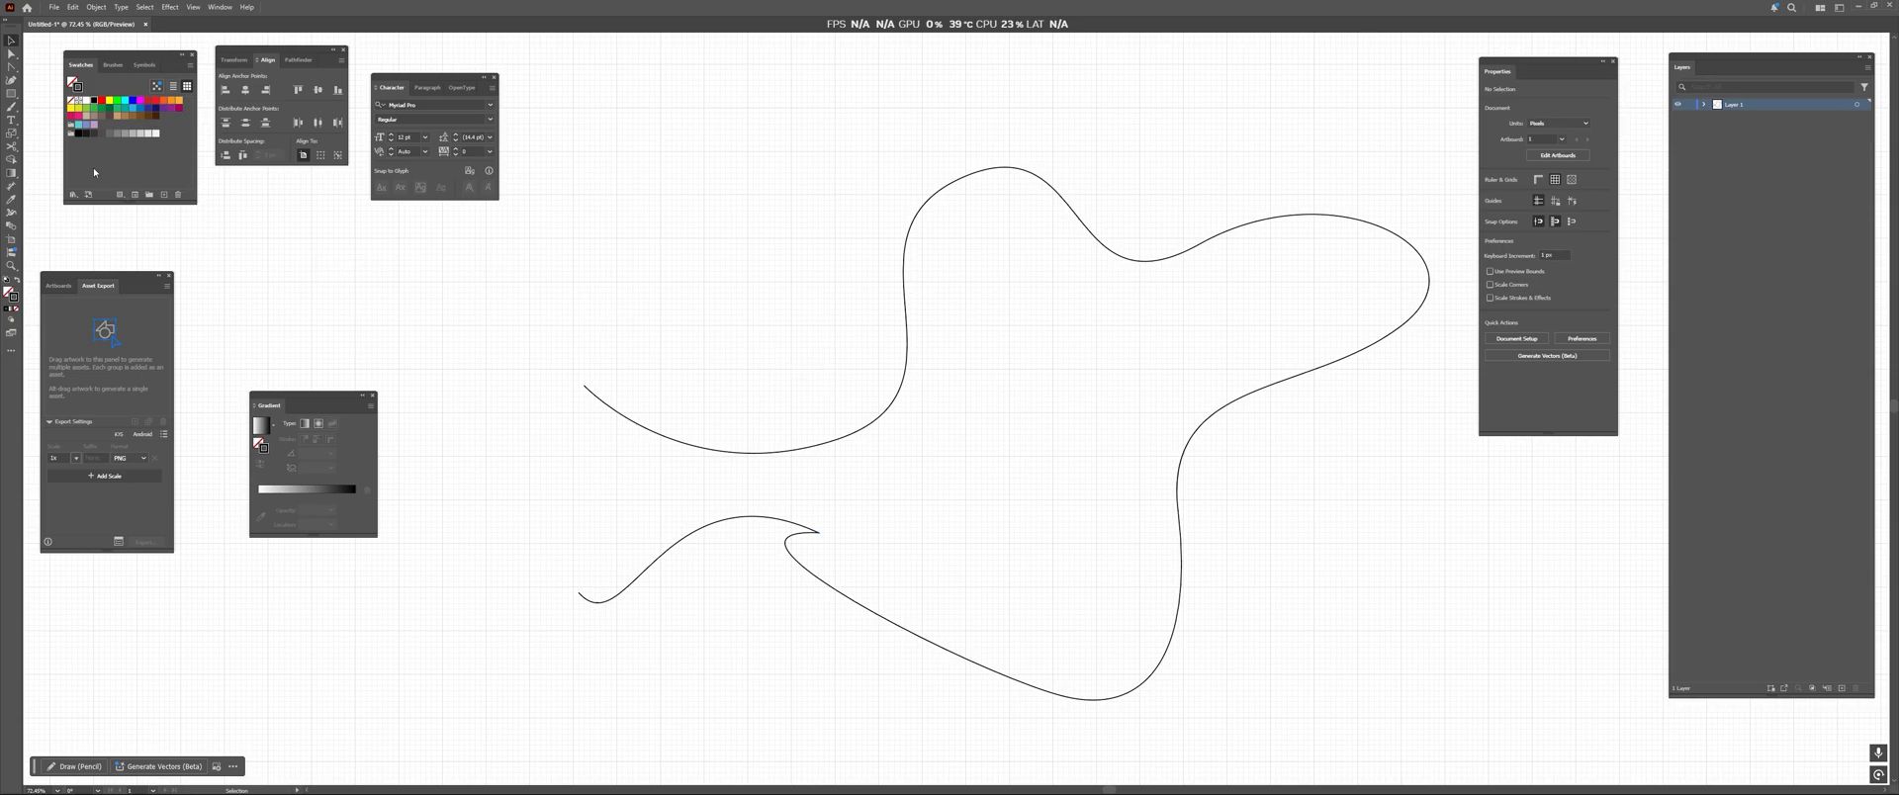
Start a Curvature tool path that arches over the wavy path, rounds its lower right side and returns to the upper left.
click(11, 80)
click(579, 330)
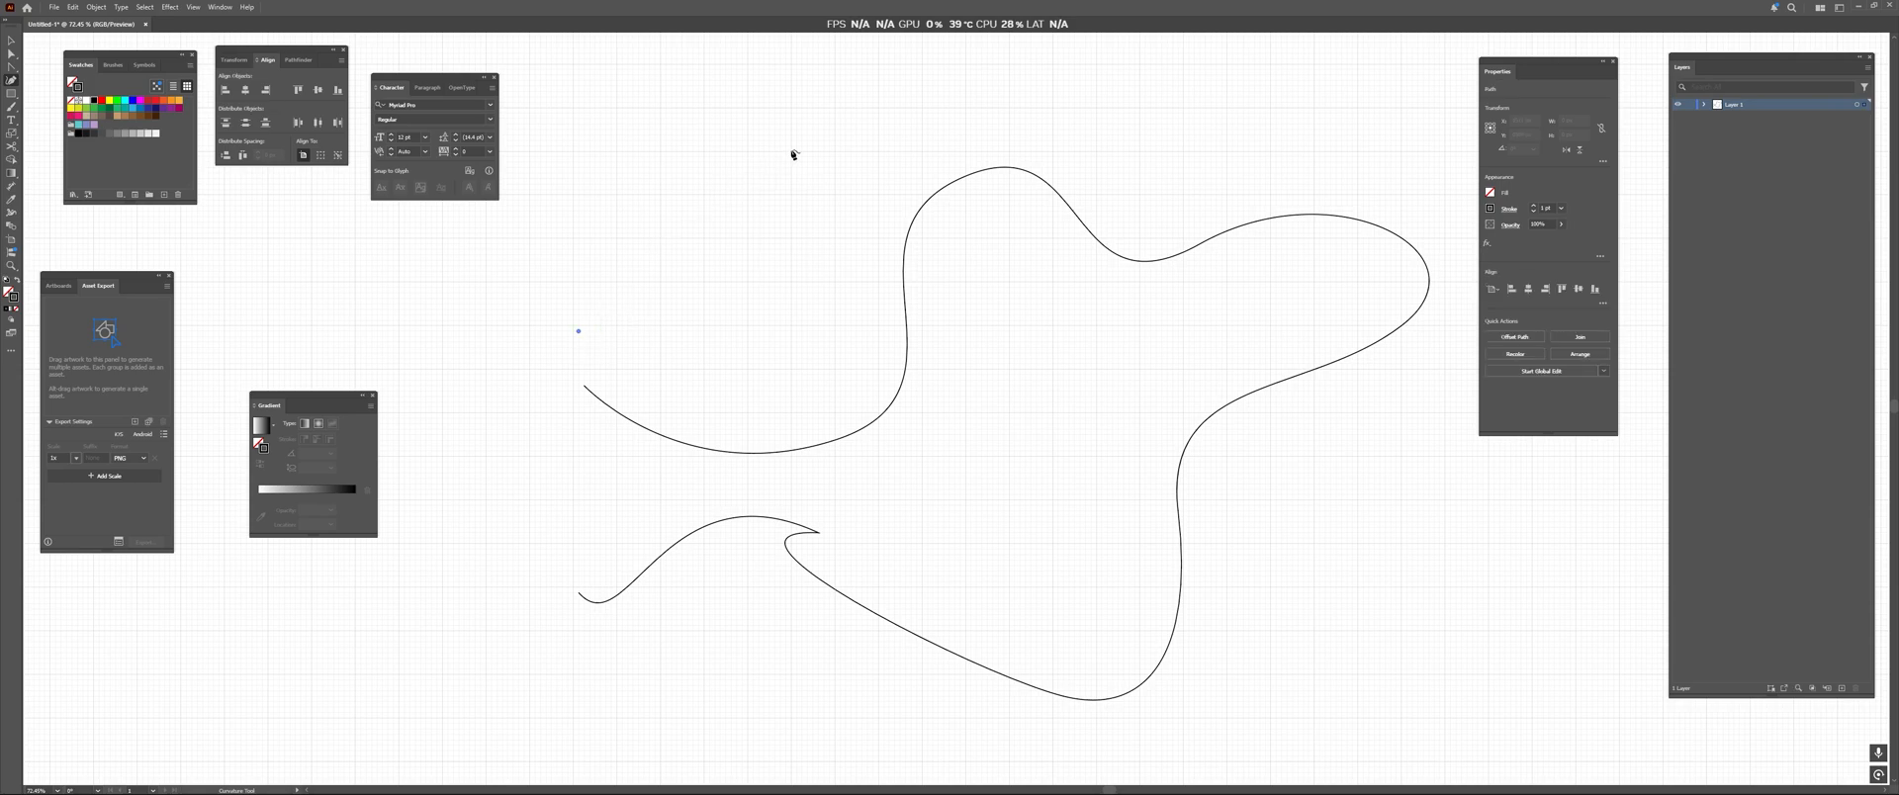
click(791, 146)
click(1135, 320)
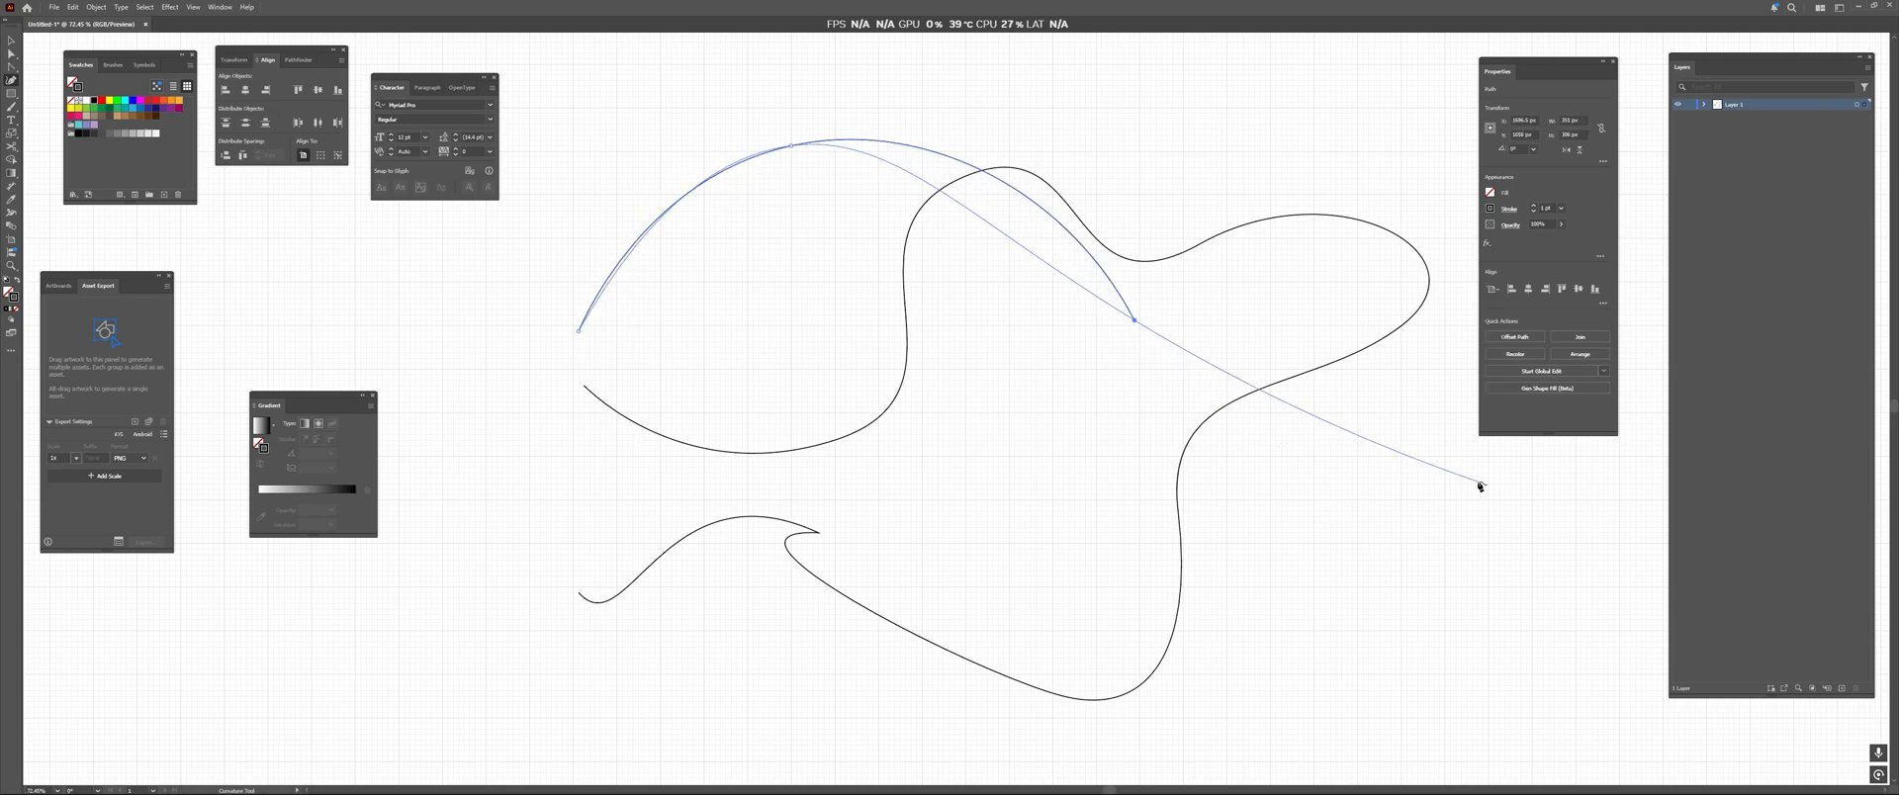
click(1456, 472)
click(977, 621)
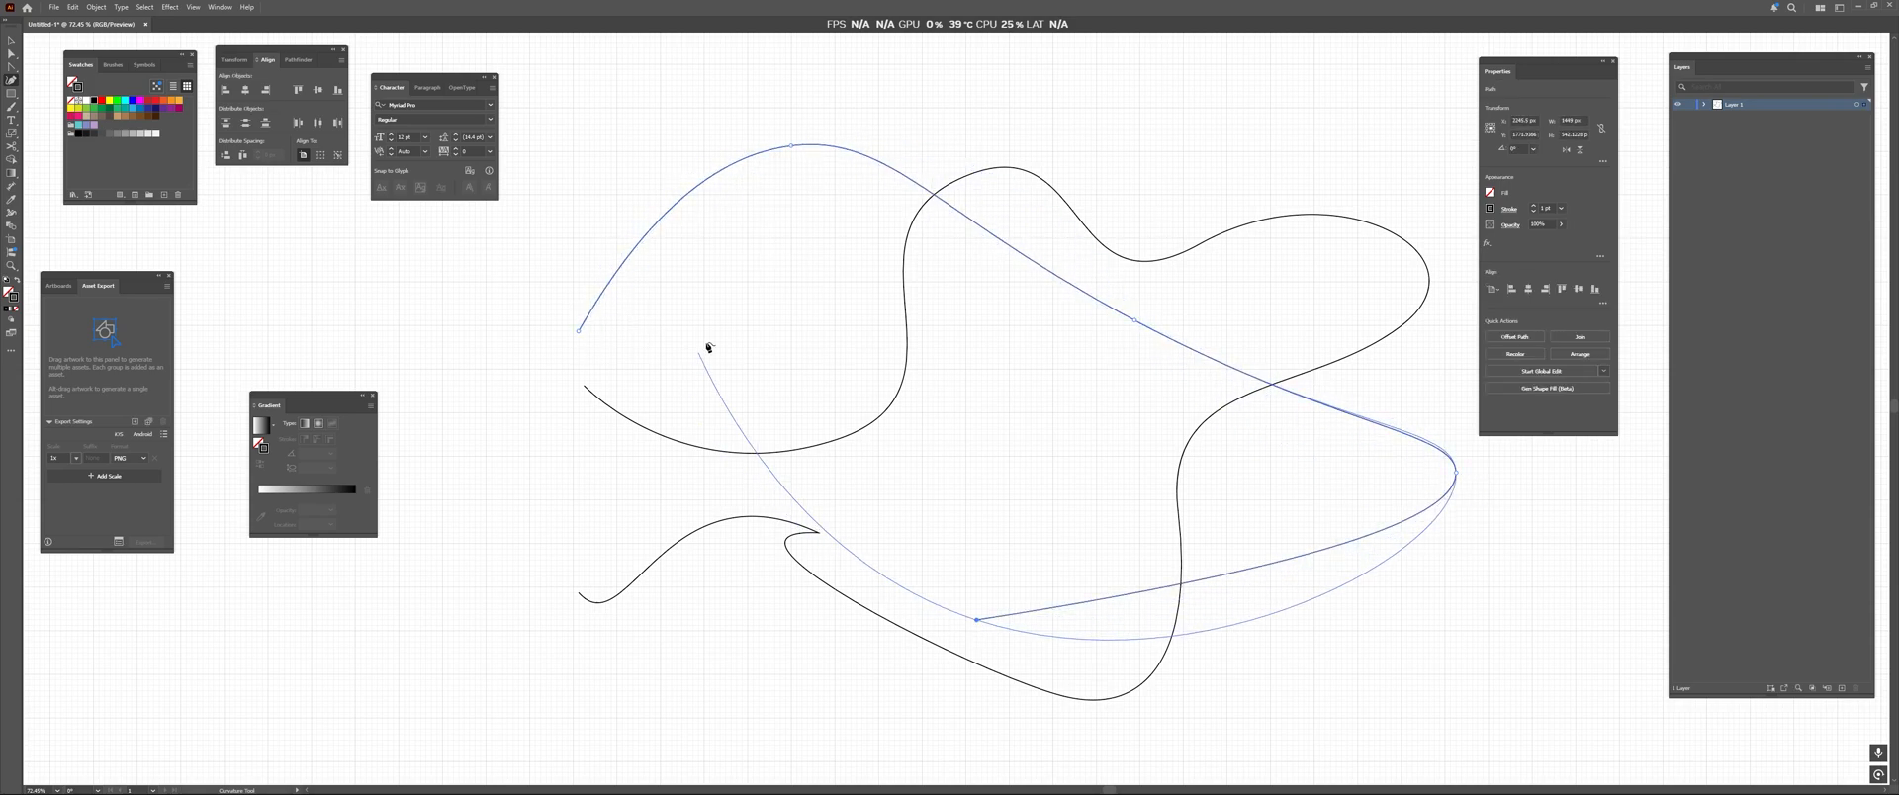
click(748, 325)
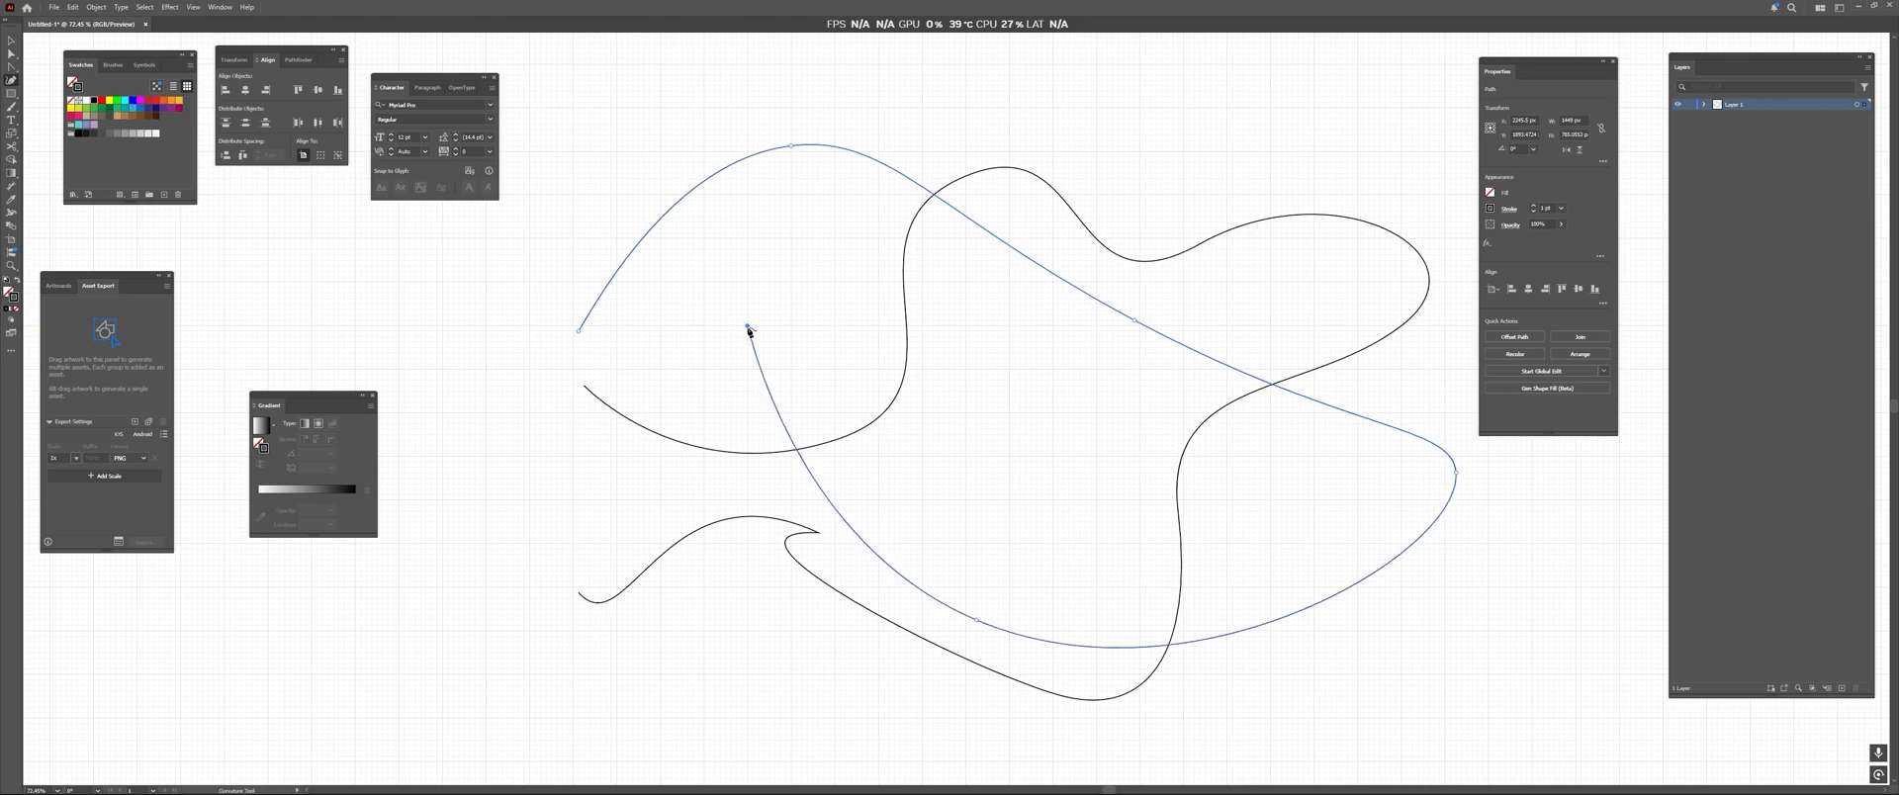
Continue the curvature path inwards with two broad clockwise loops around the wavy path's upper left bend.
click(1009, 140)
click(1215, 293)
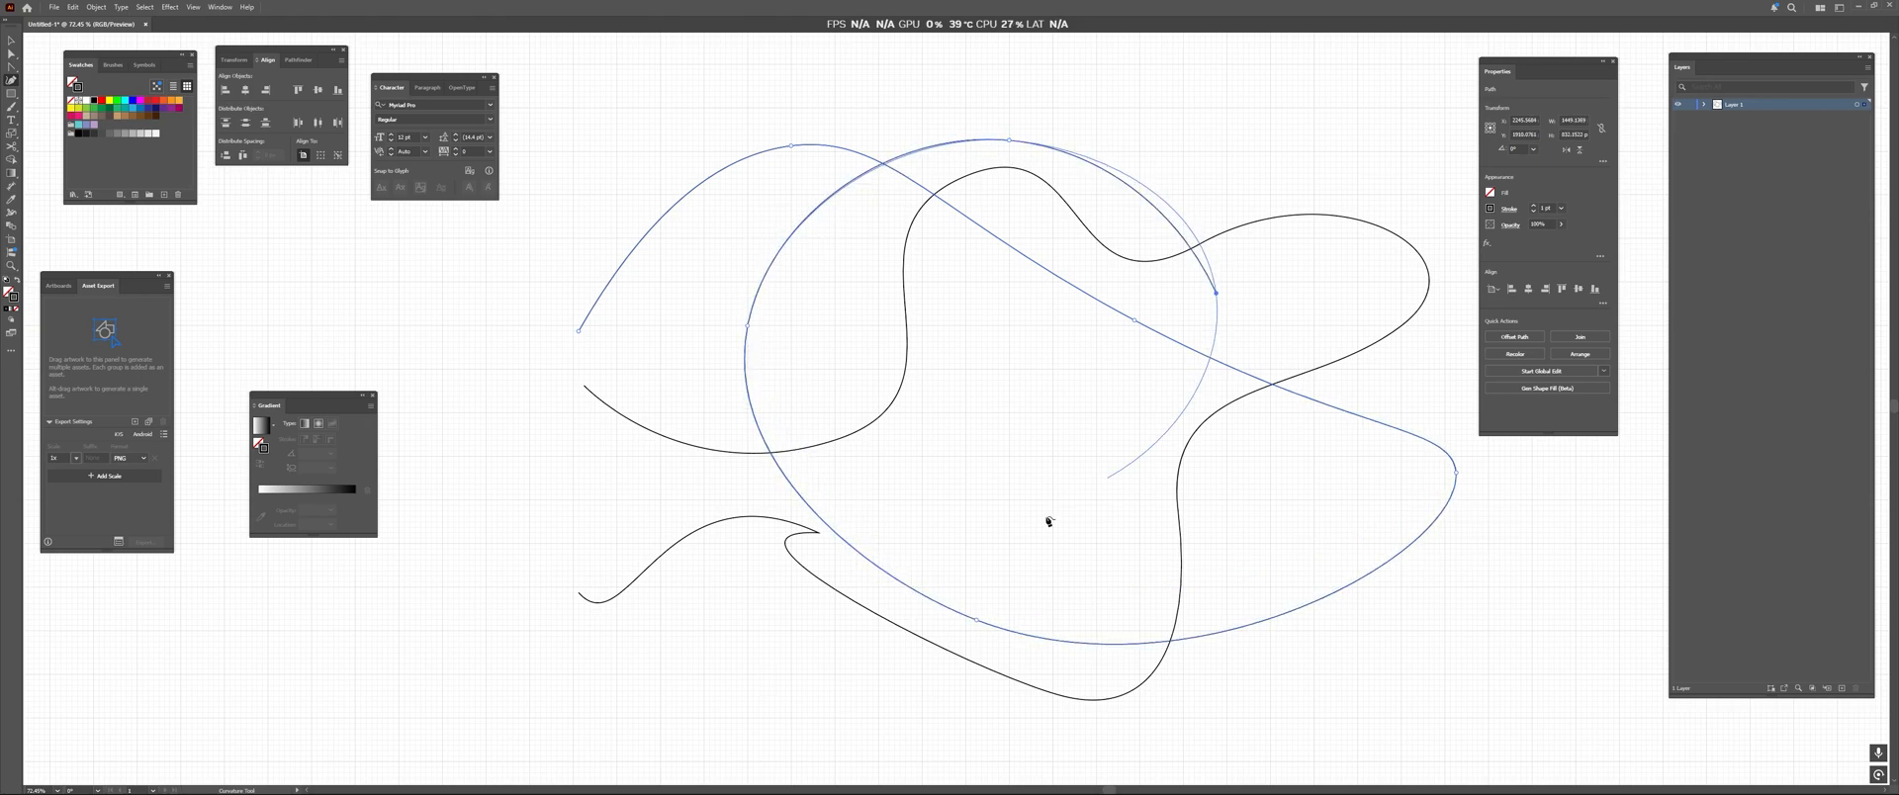
click(911, 489)
click(780, 278)
click(1032, 190)
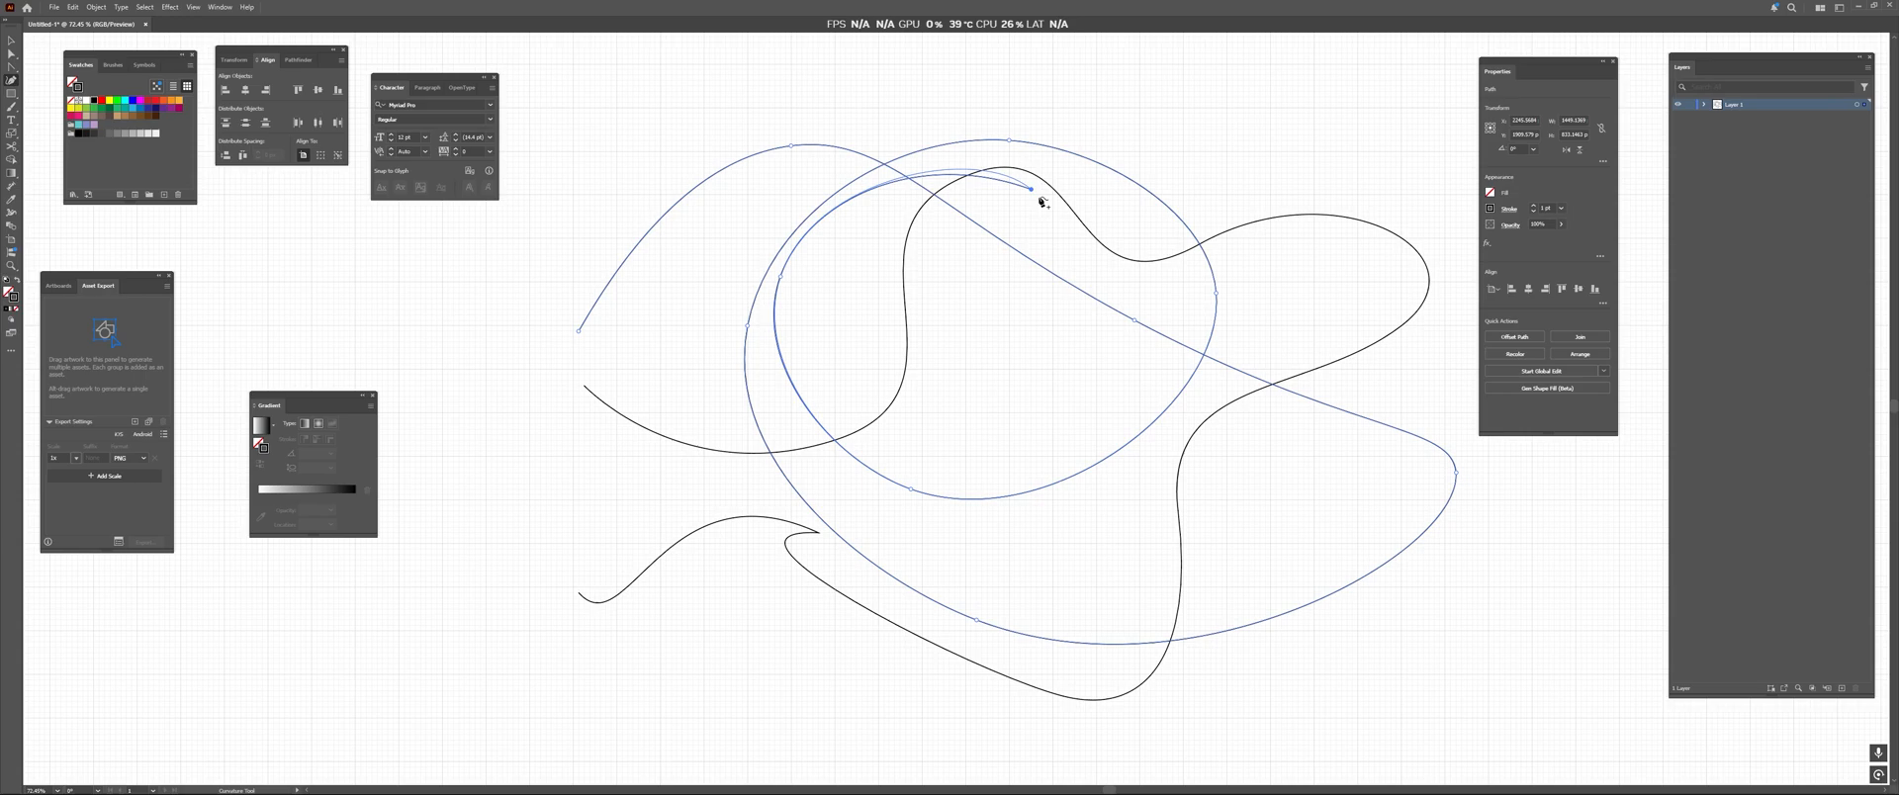
click(1019, 446)
click(796, 359)
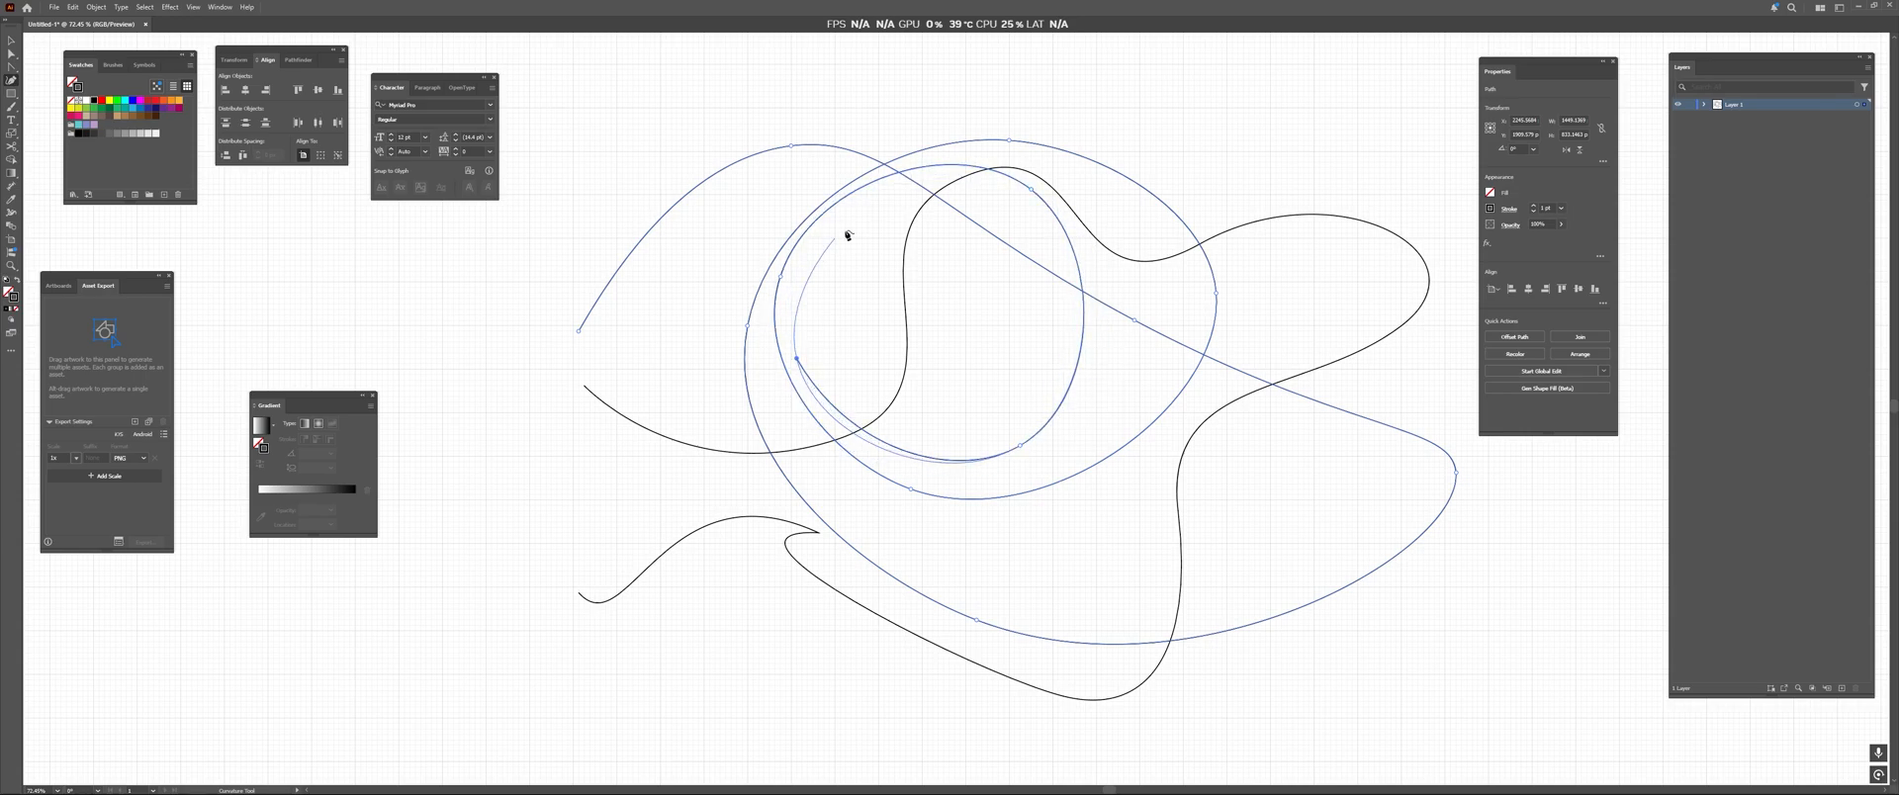
Wind the curvature path into progressively tighter turns to form a spiral ending near the centre of the loops.
click(862, 221)
click(1031, 359)
click(910, 413)
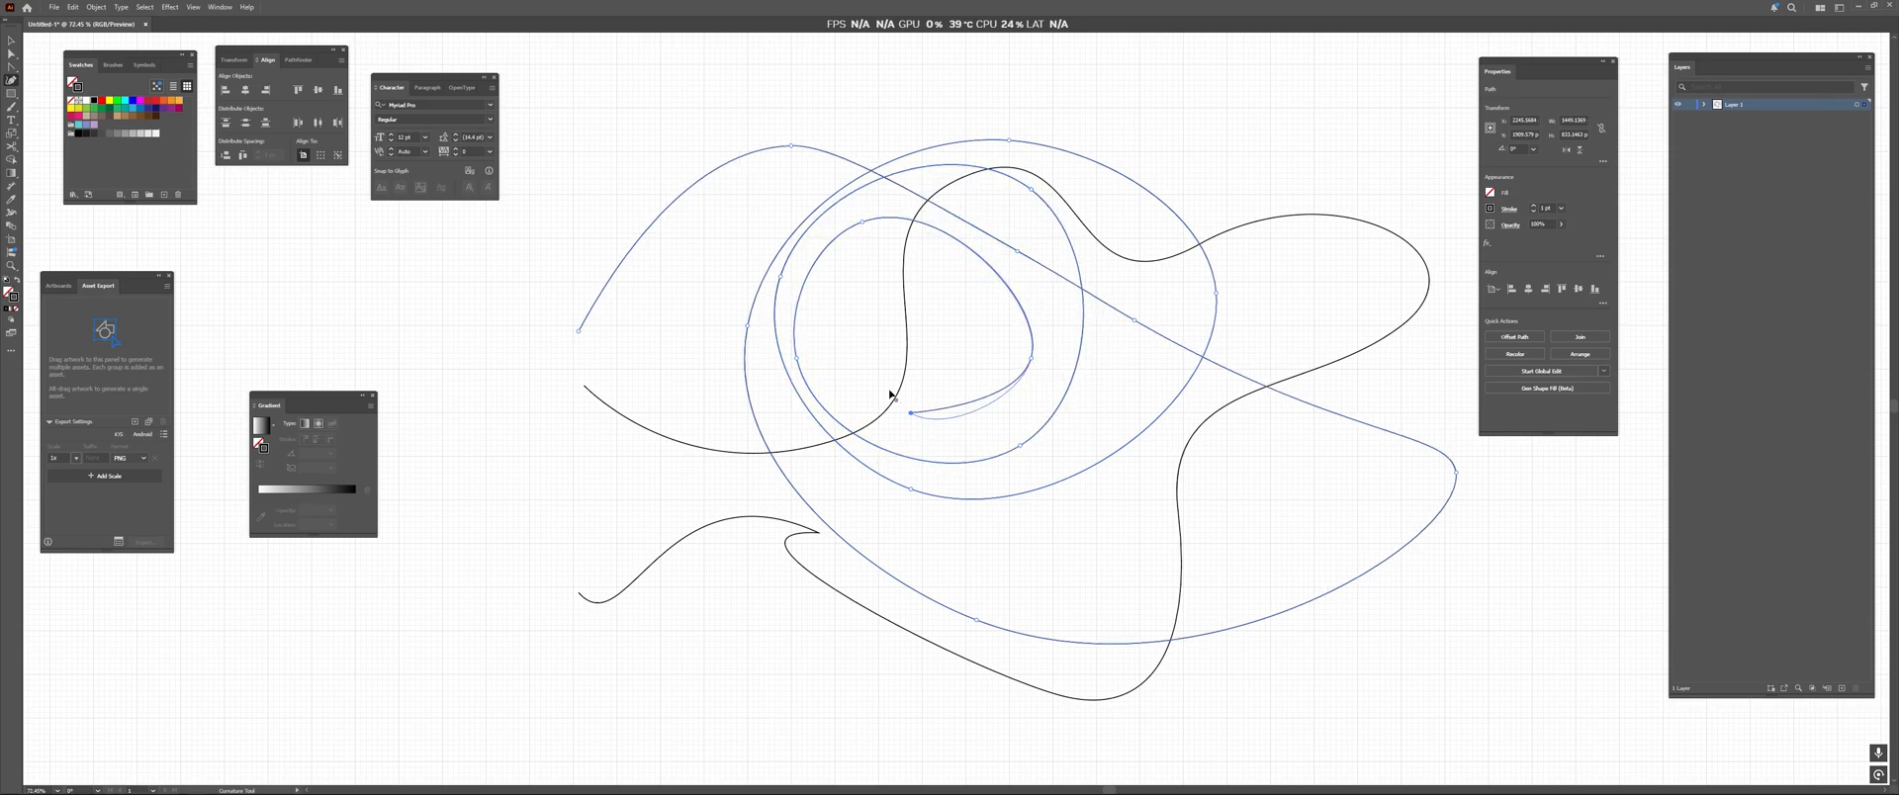
click(846, 320)
click(950, 302)
click(943, 380)
click(884, 337)
click(916, 325)
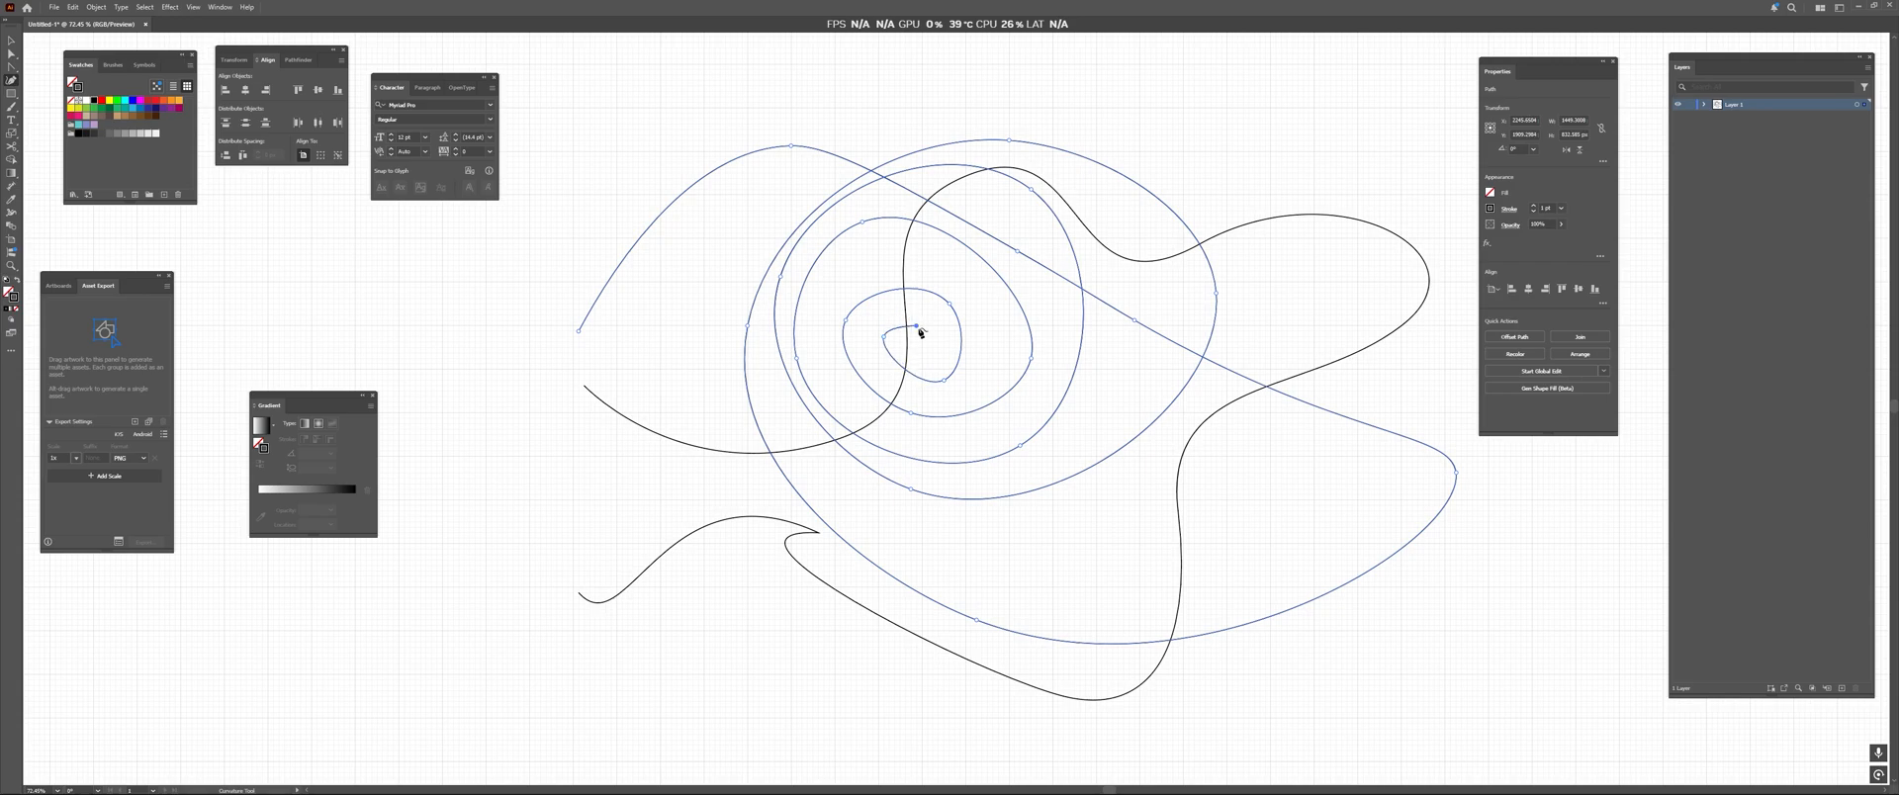
Finish the spiral with one more central point, pull its inner end anchor slightly outwards to the right, and deselect it.
click(916, 346)
key(v)
key(a)
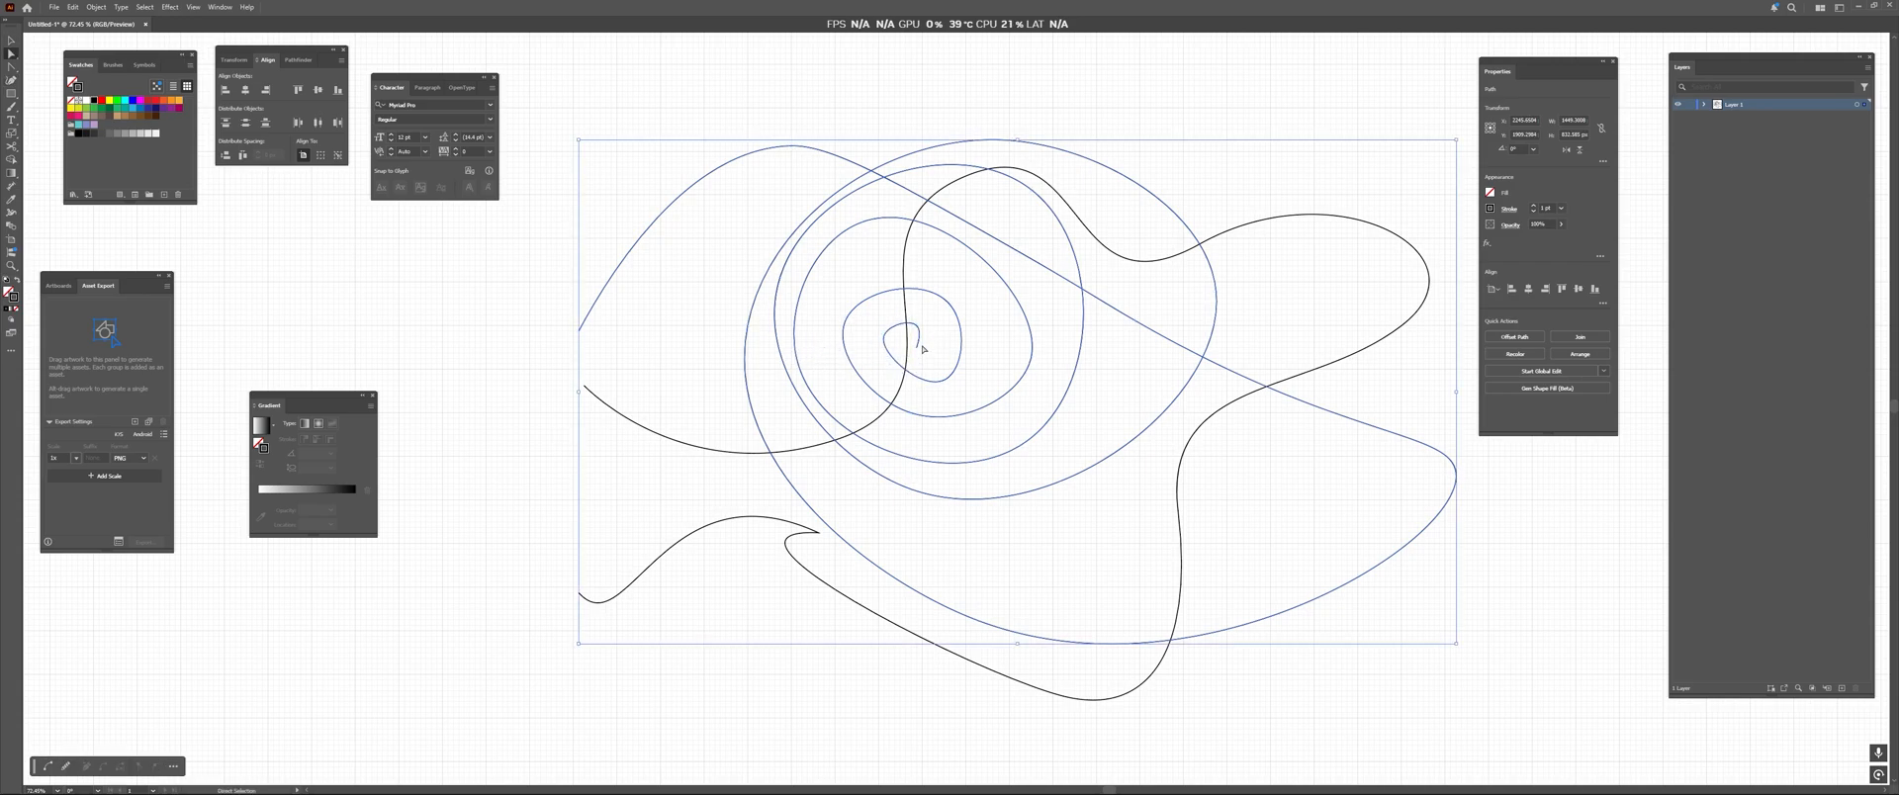
drag(919, 351, 882, 345)
click(927, 343)
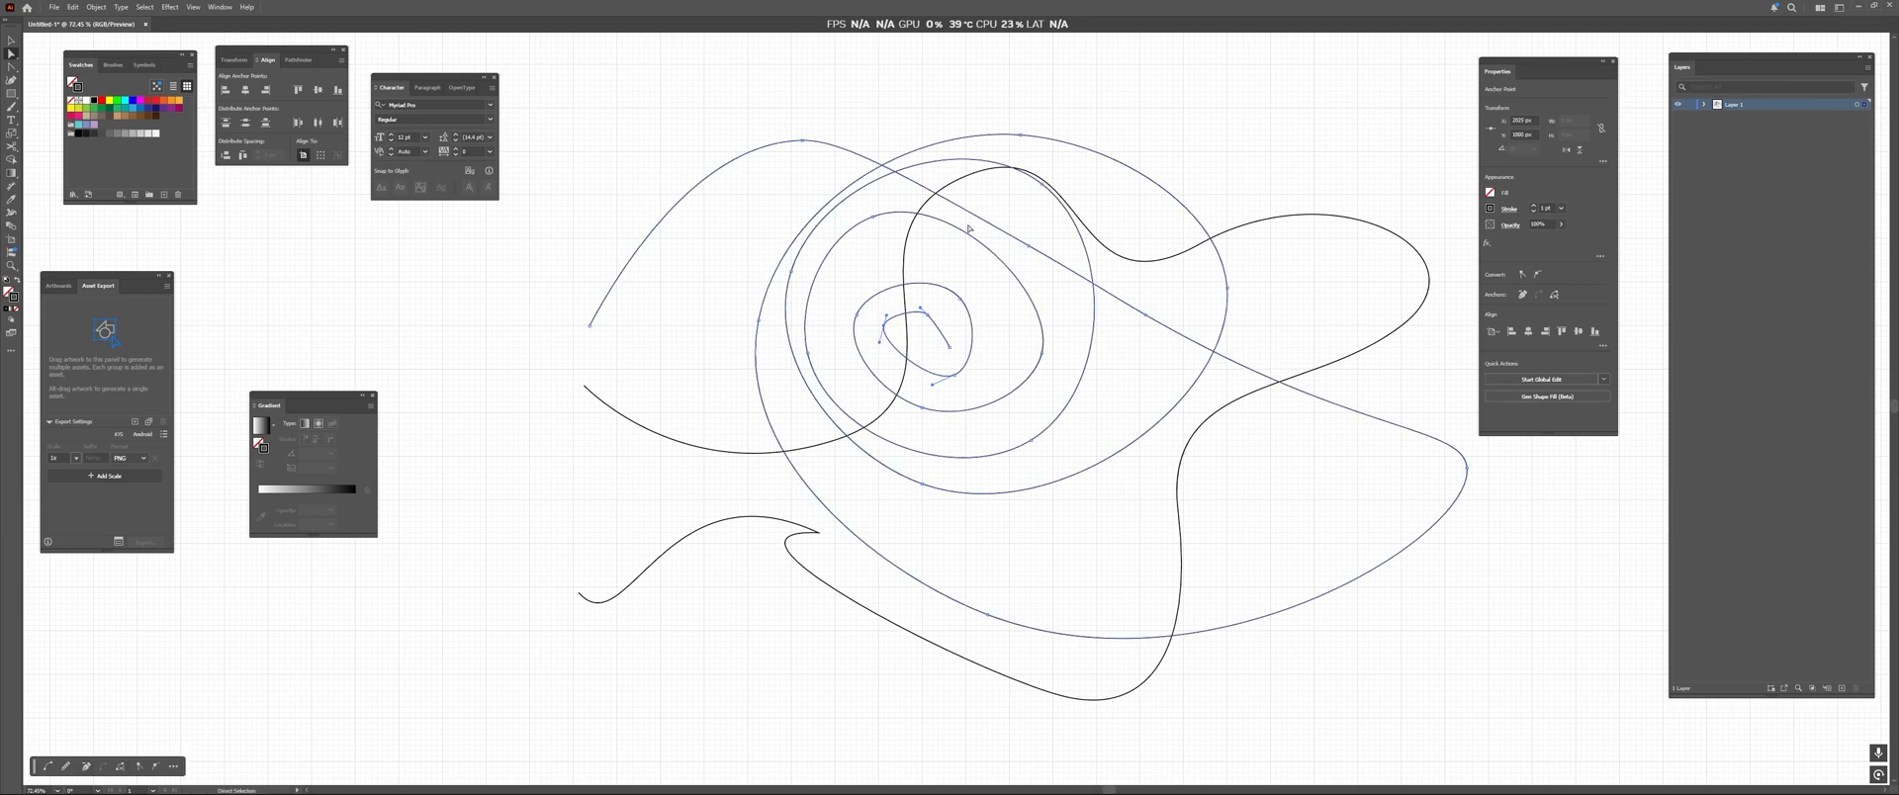
key(v)
click(716, 332)
click(889, 323)
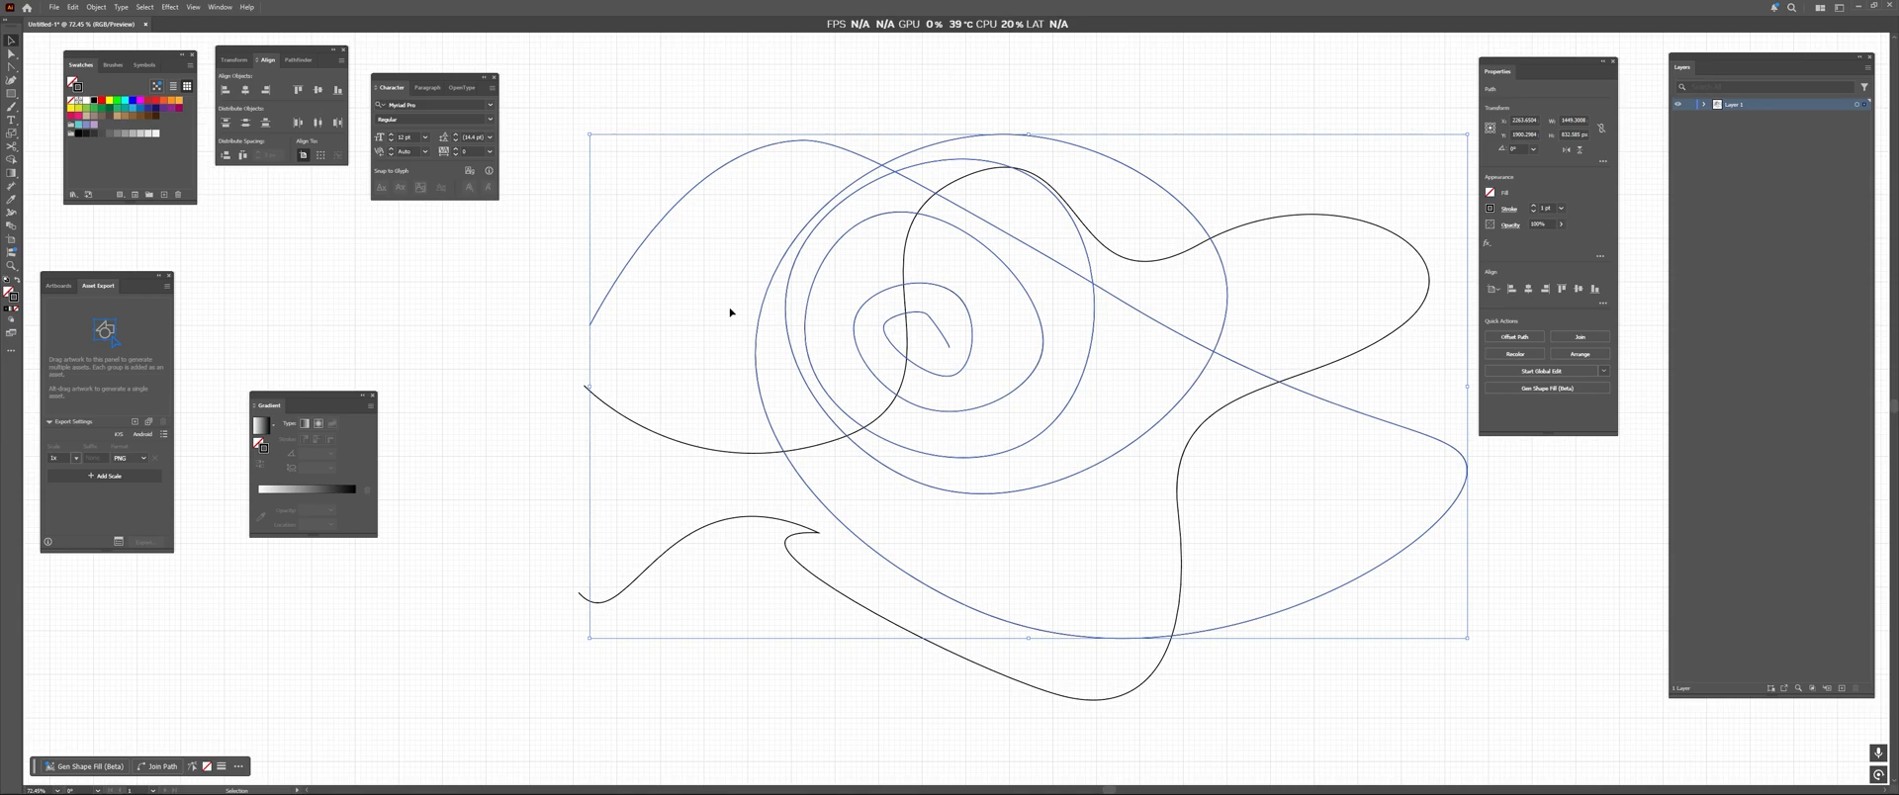
click(797, 296)
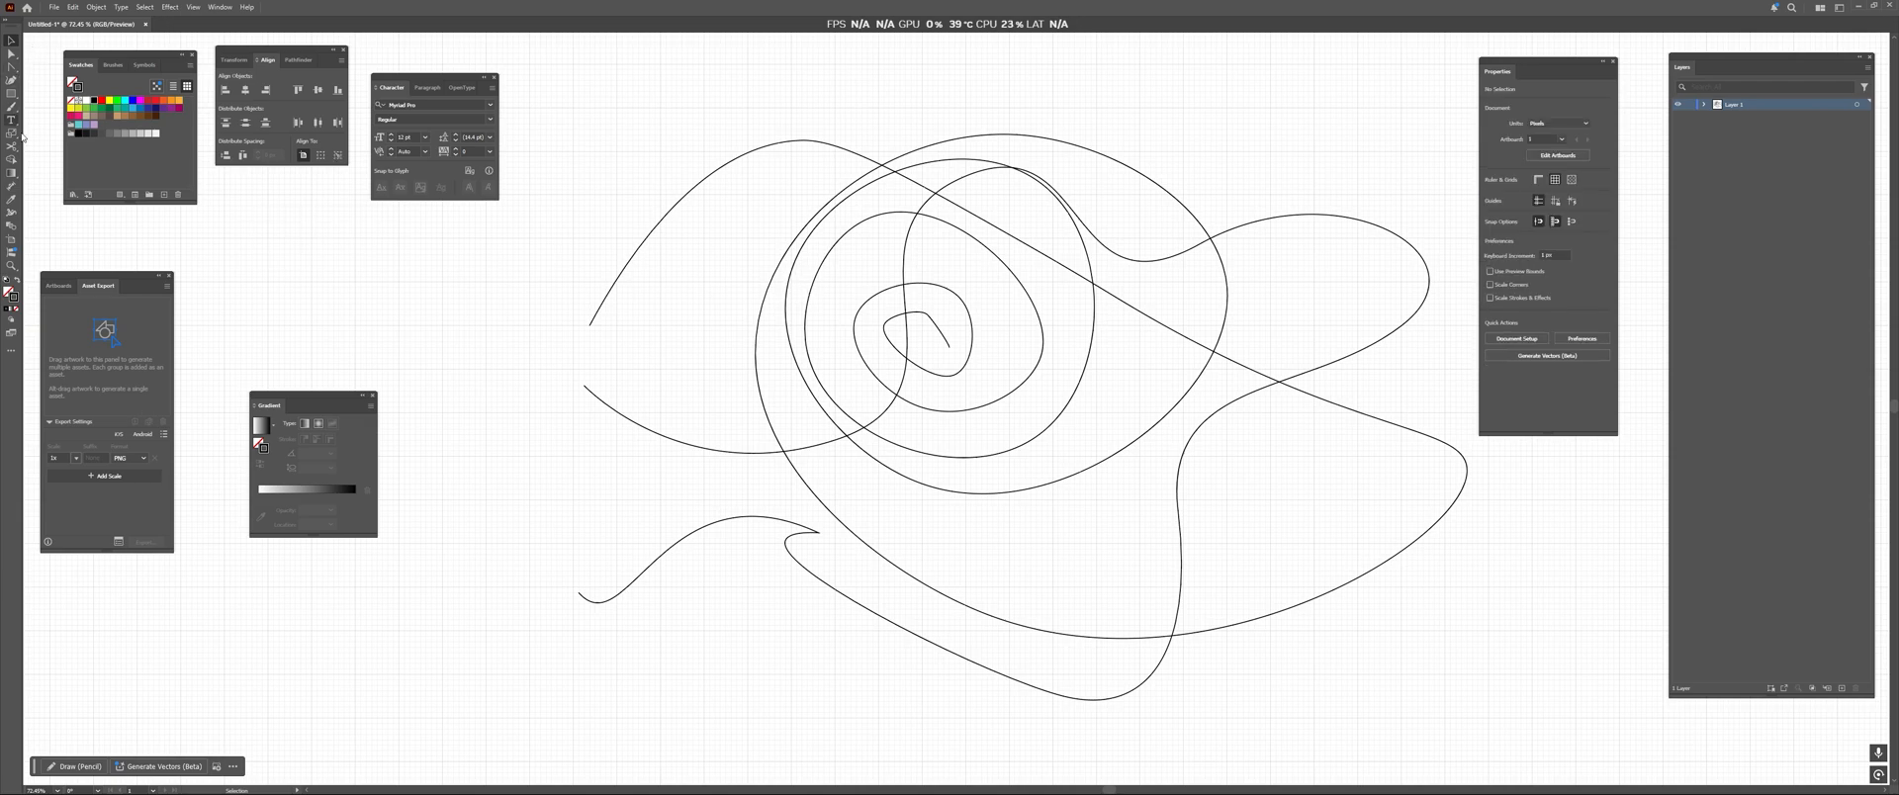
Draw a four-anchor wavy path with the Pen tool that rises over the upper left of the existing curves, and deselect it.
key(p)
drag(416, 347, 441, 350)
drag(569, 265, 615, 148)
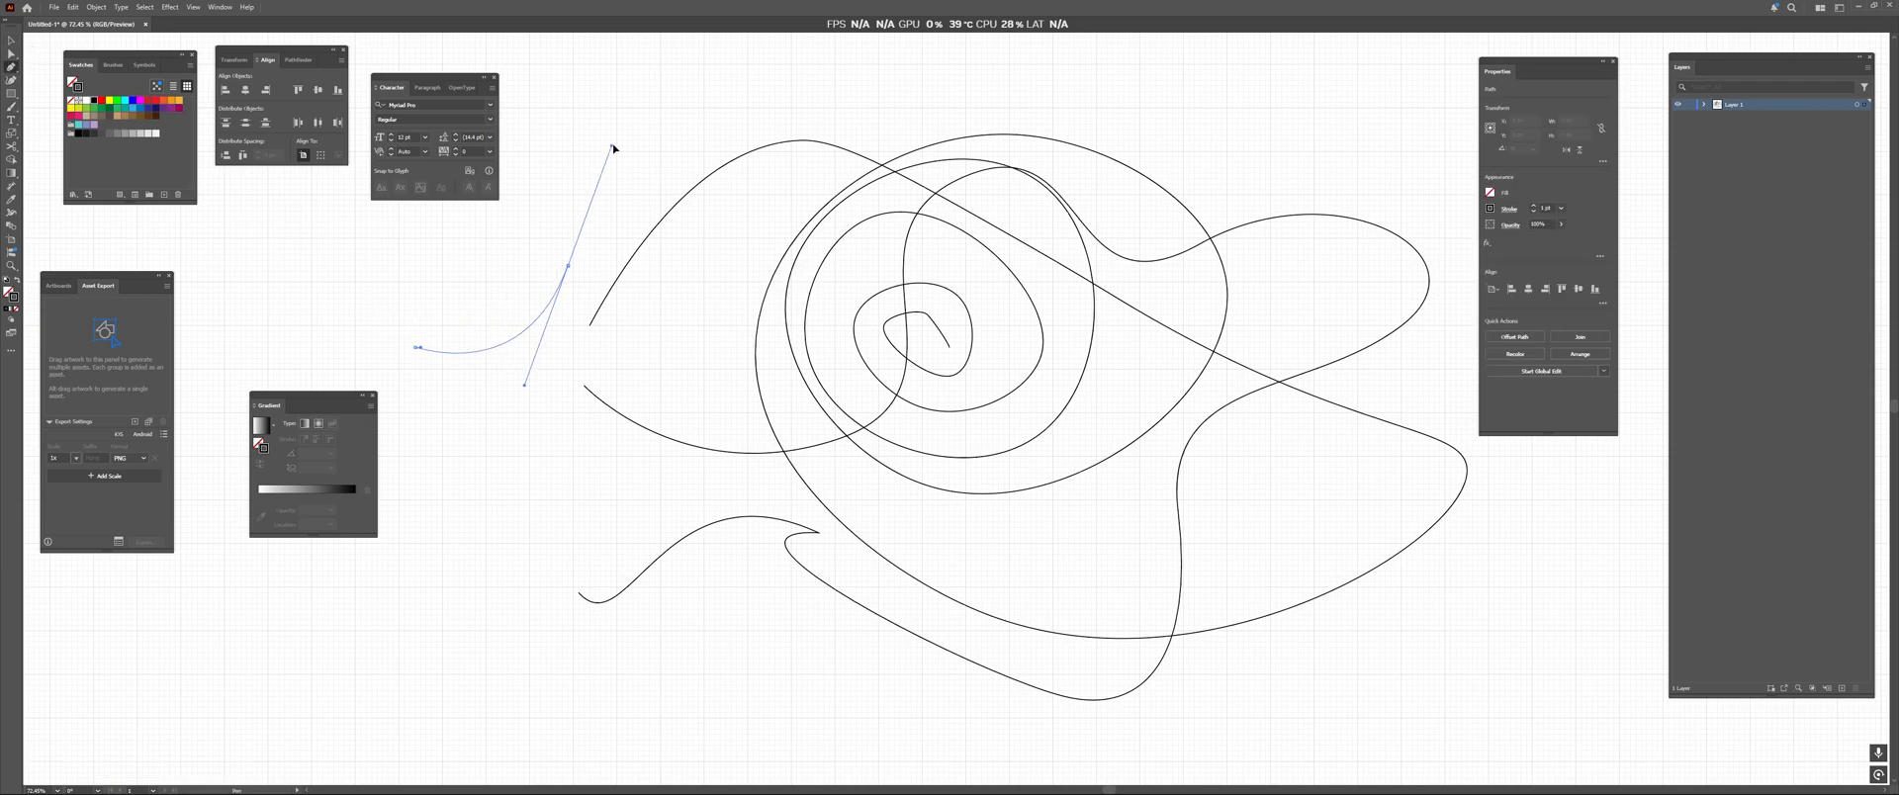
drag(732, 169, 813, 206)
drag(742, 331, 701, 381)
key(v)
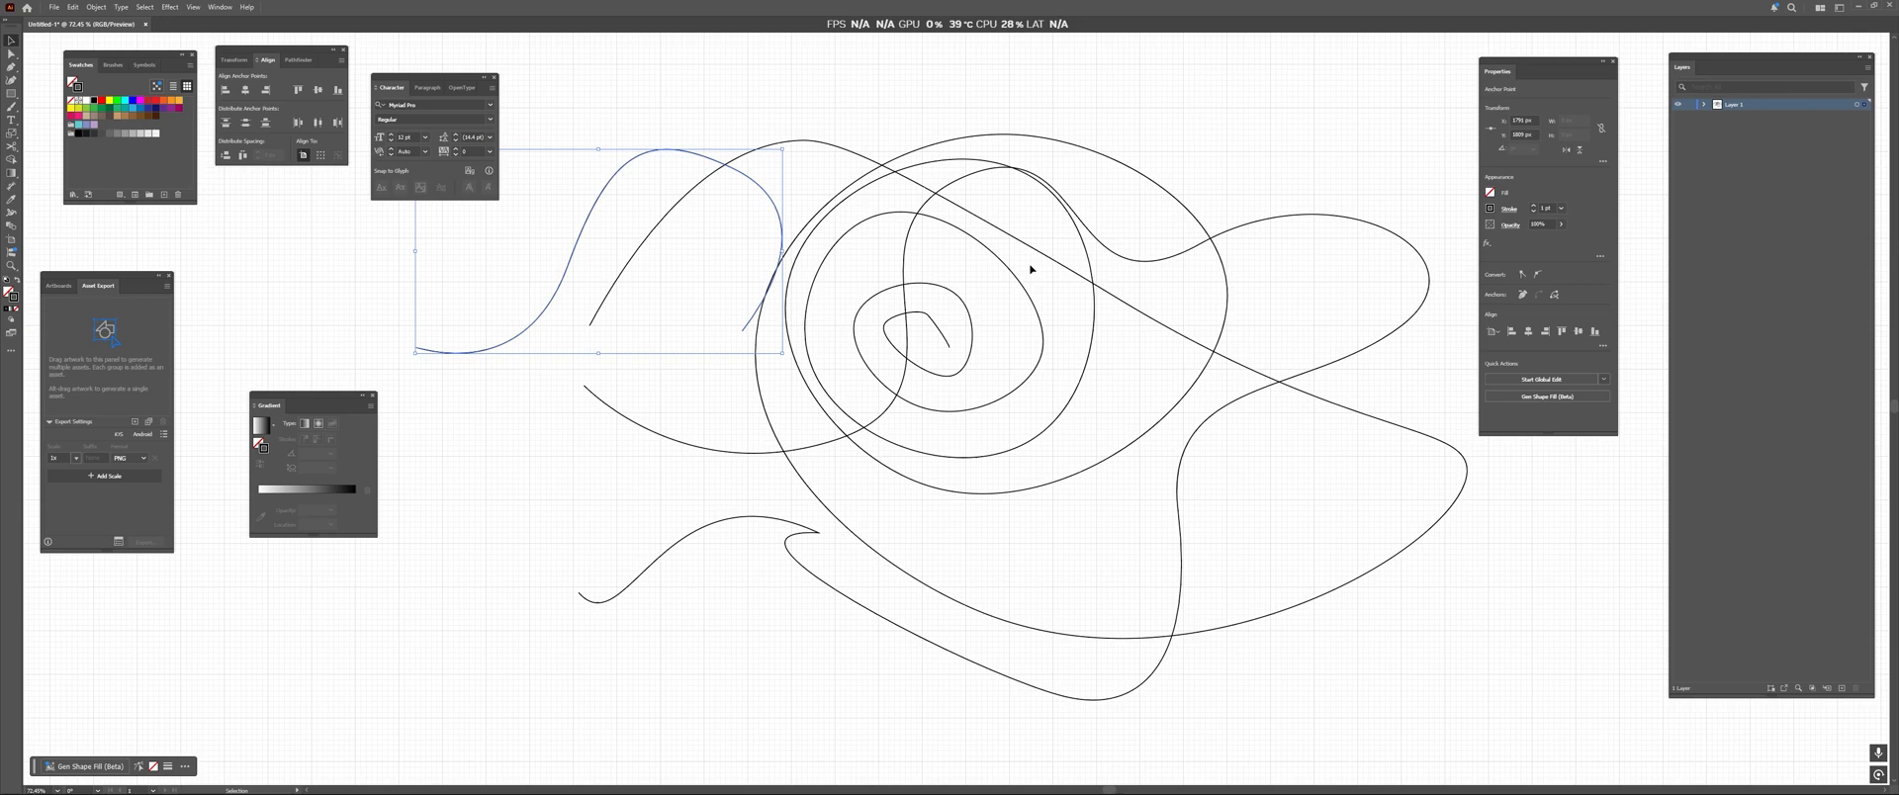
click(665, 364)
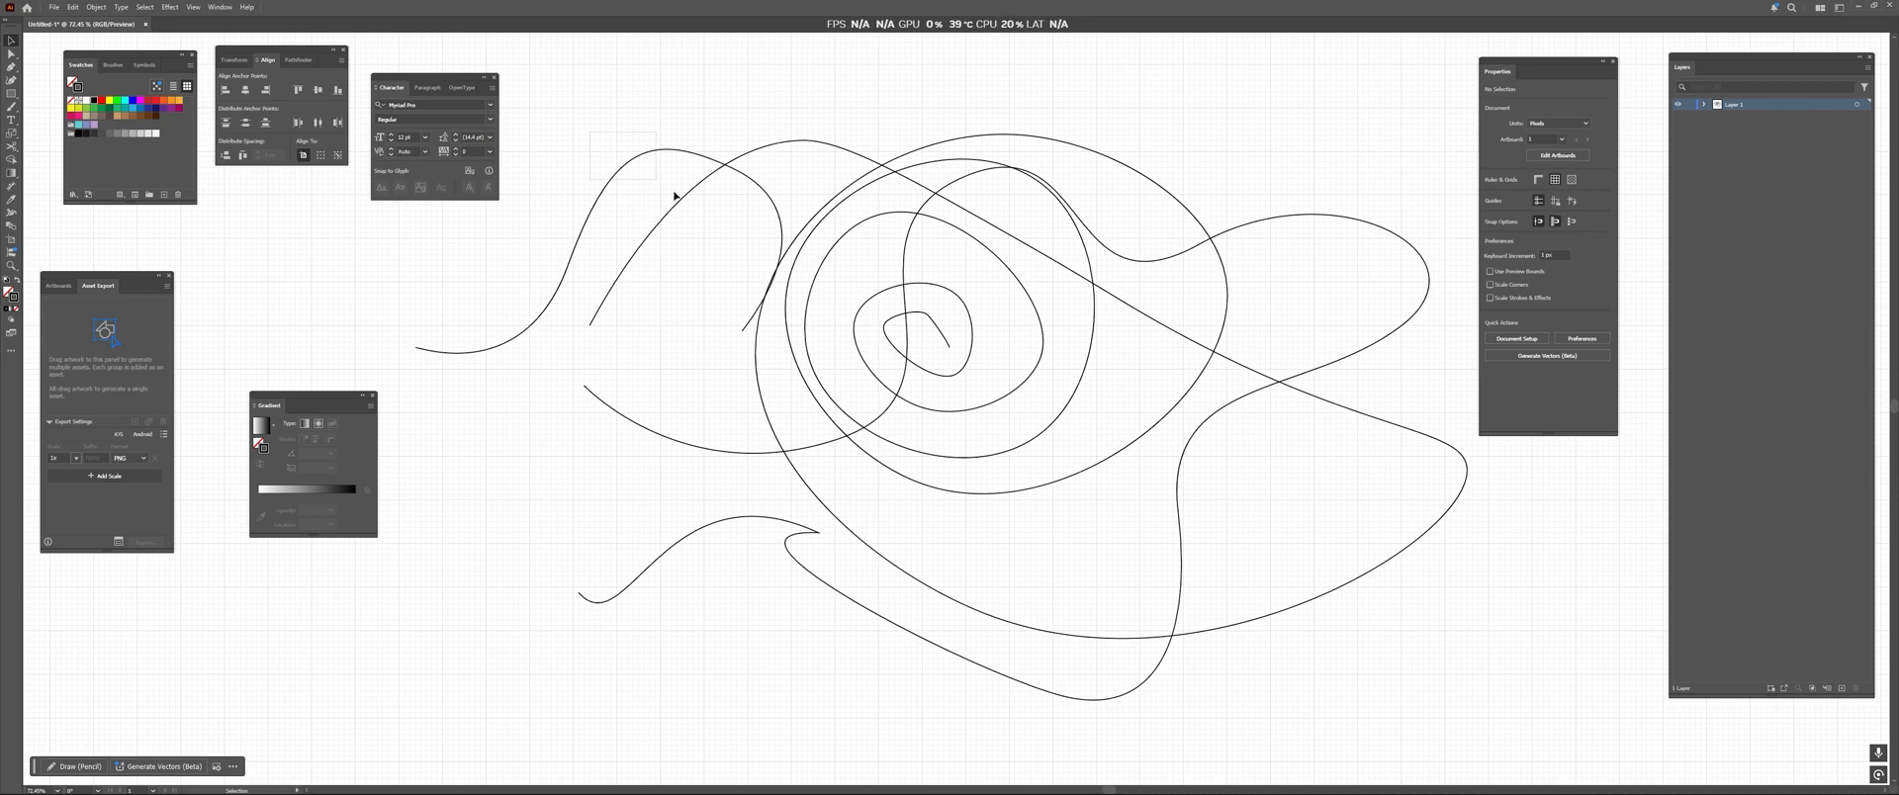
Delete all paths from the artboard.
key(ctrl+a)
key(Delete)
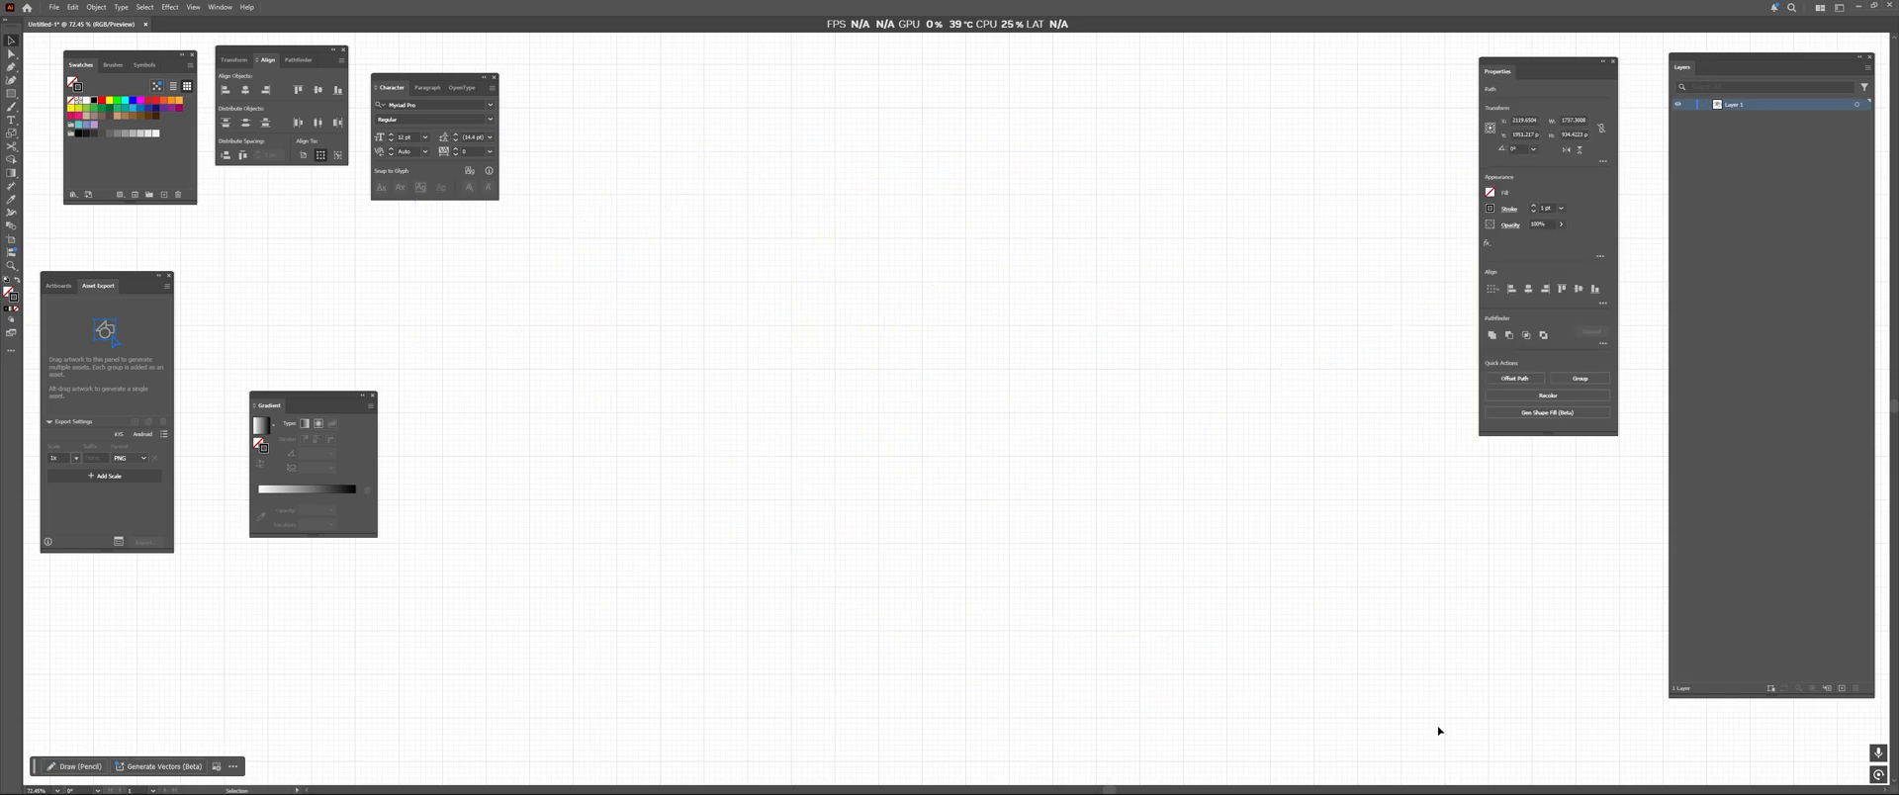
key(super+shift+s)
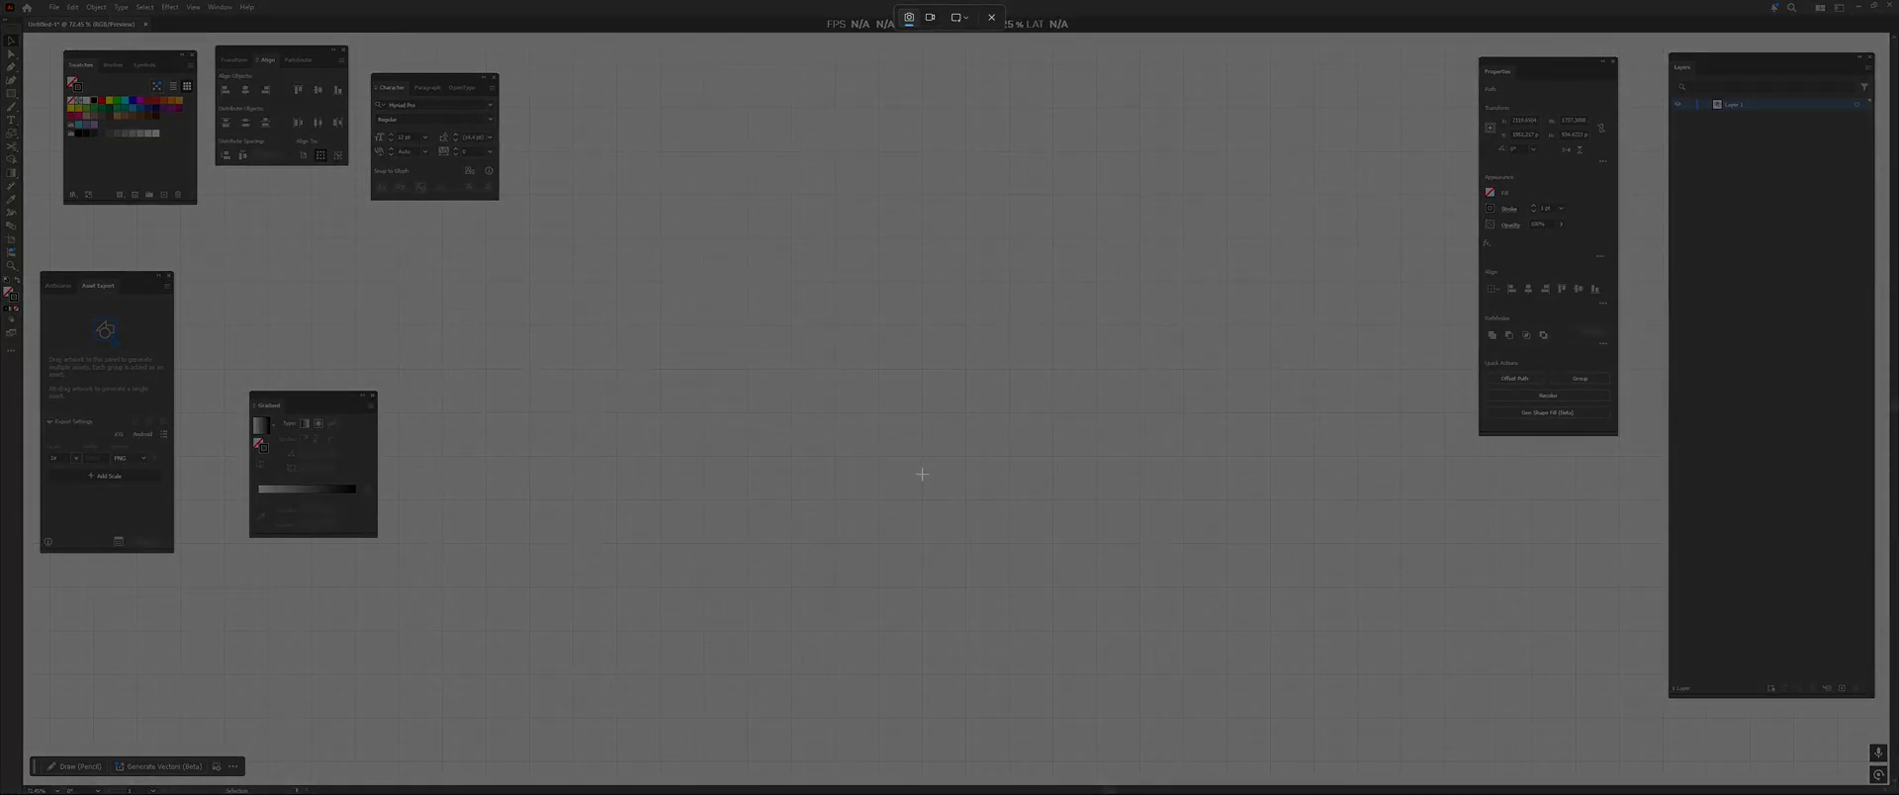
key(Escape)
key(z)
mouse_move(890, 415)
mouse_down()
mouse_move(967, 386)
mouse_move(918, 400)
mouse_up()
key(space)
drag(807, 280, 792, 360)
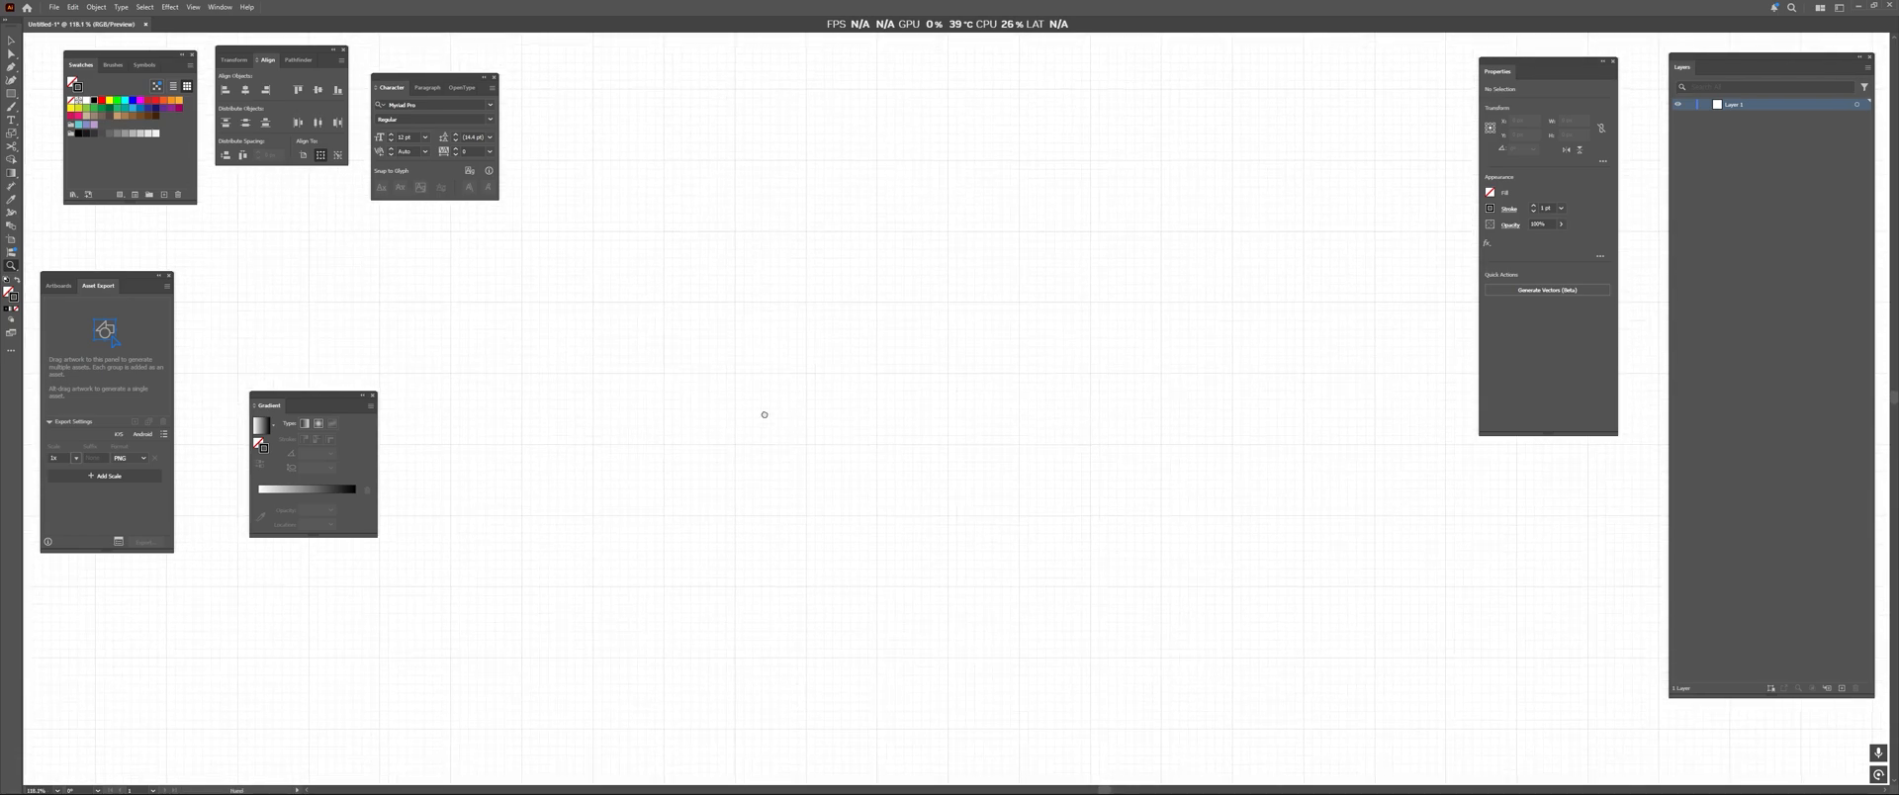
click(11, 66)
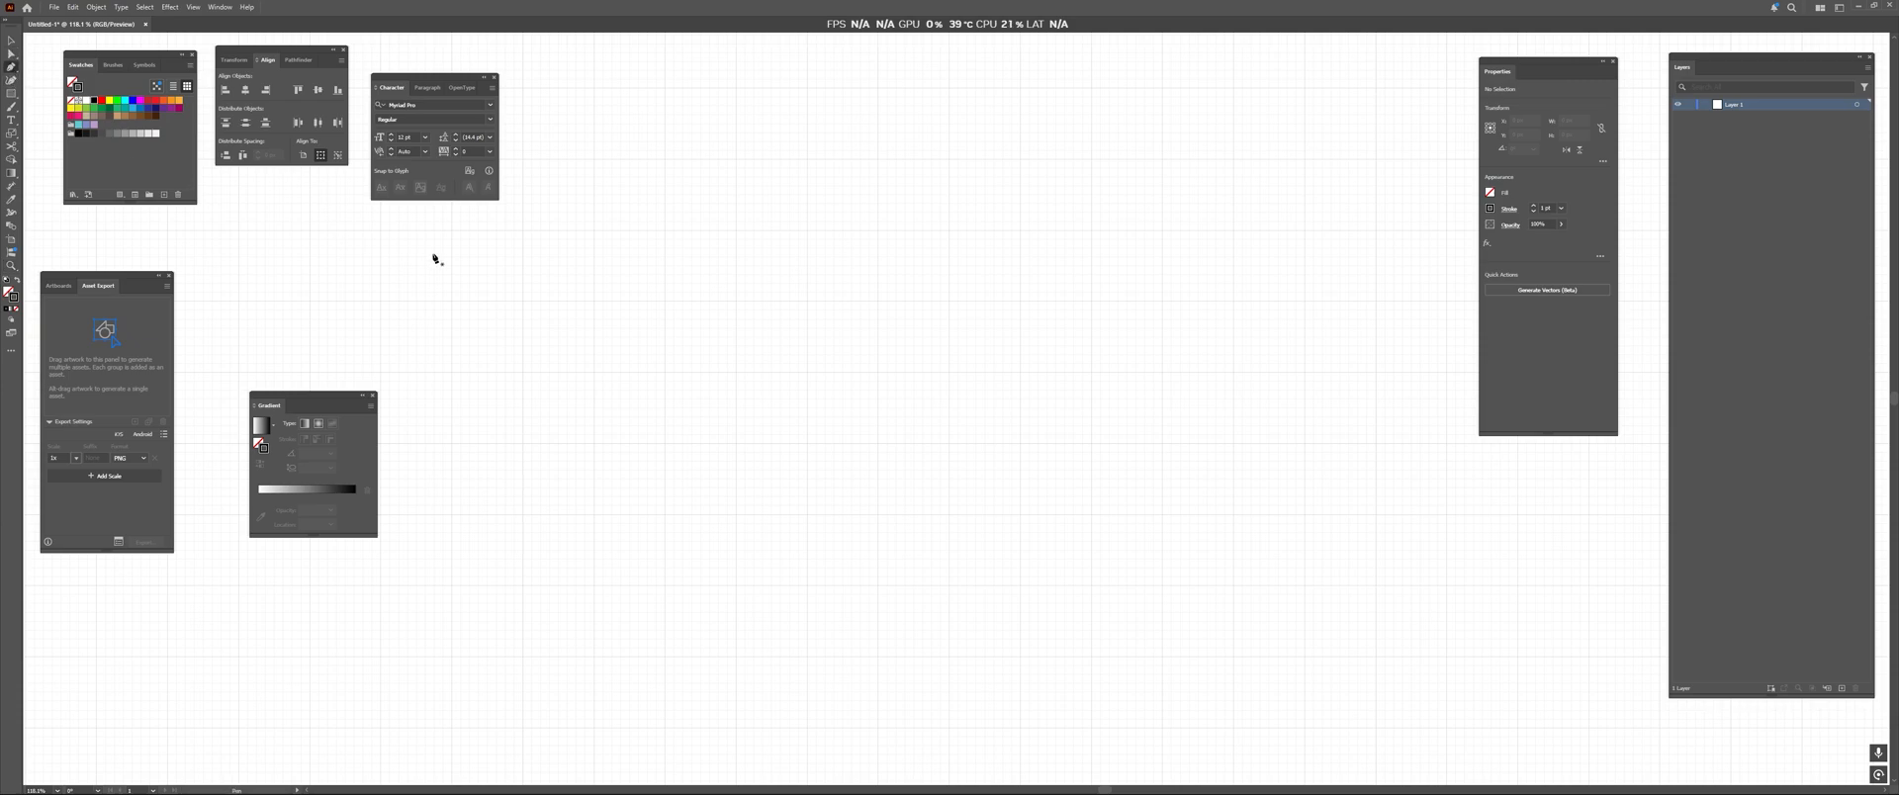
click(664, 373)
drag(736, 443, 809, 445)
drag(807, 372, 809, 347)
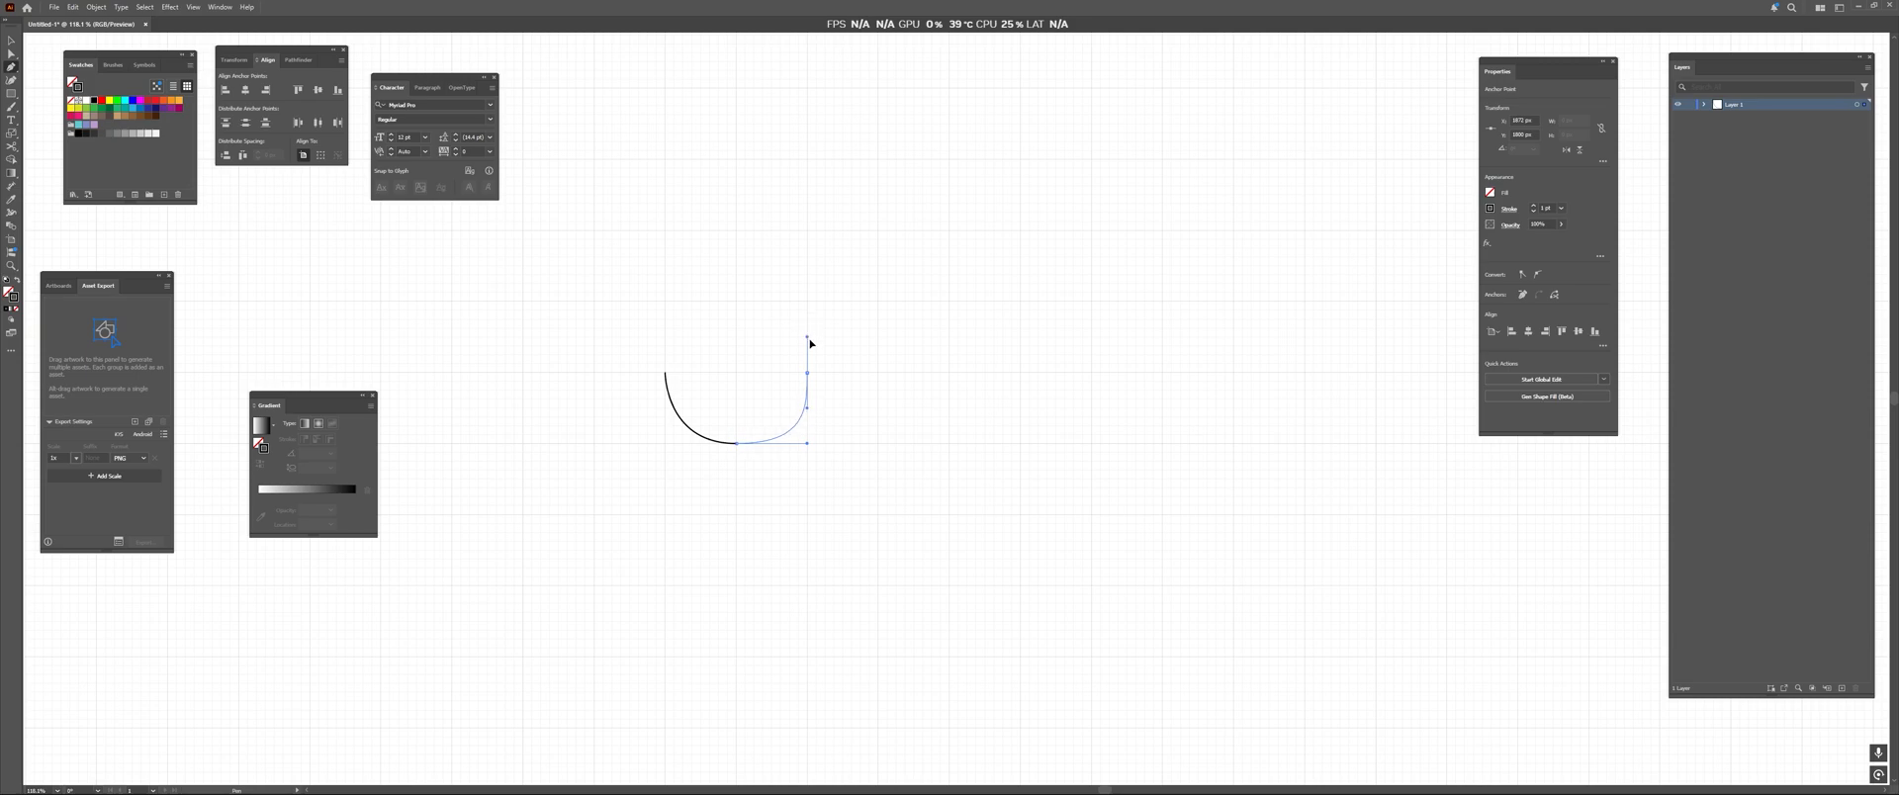
key(ctrl+z)
key(ctrl+z)
key(ctrl+z)
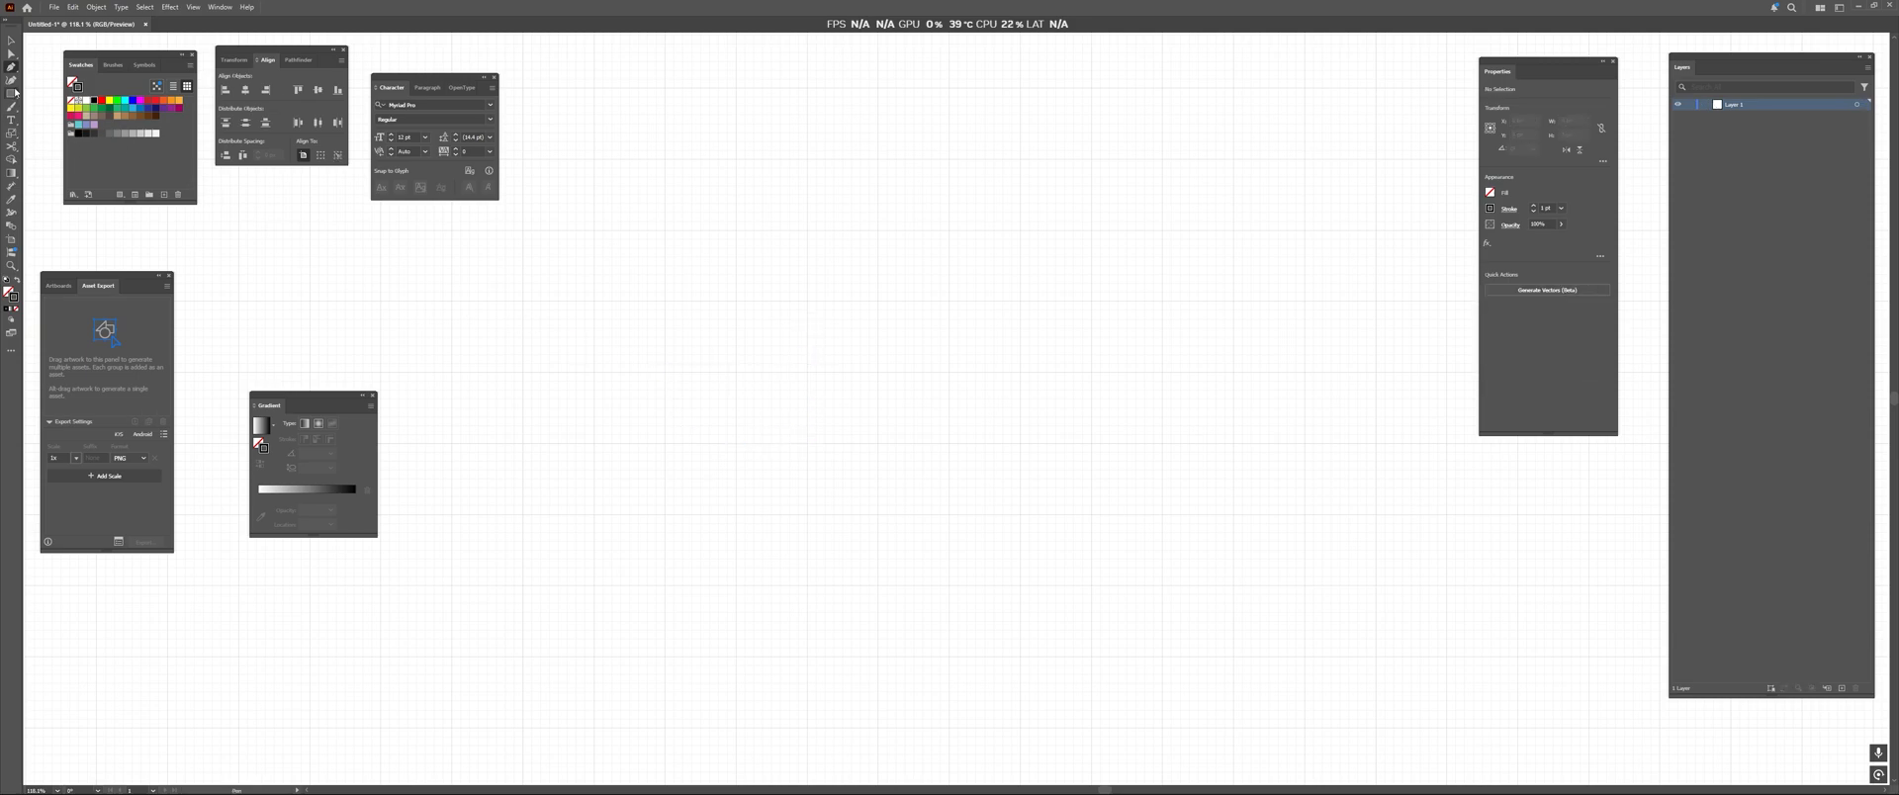
Draw a closed infinity curve with the Curvature tool, placing three points around each loop.
click(11, 82)
click(792, 521)
click(649, 379)
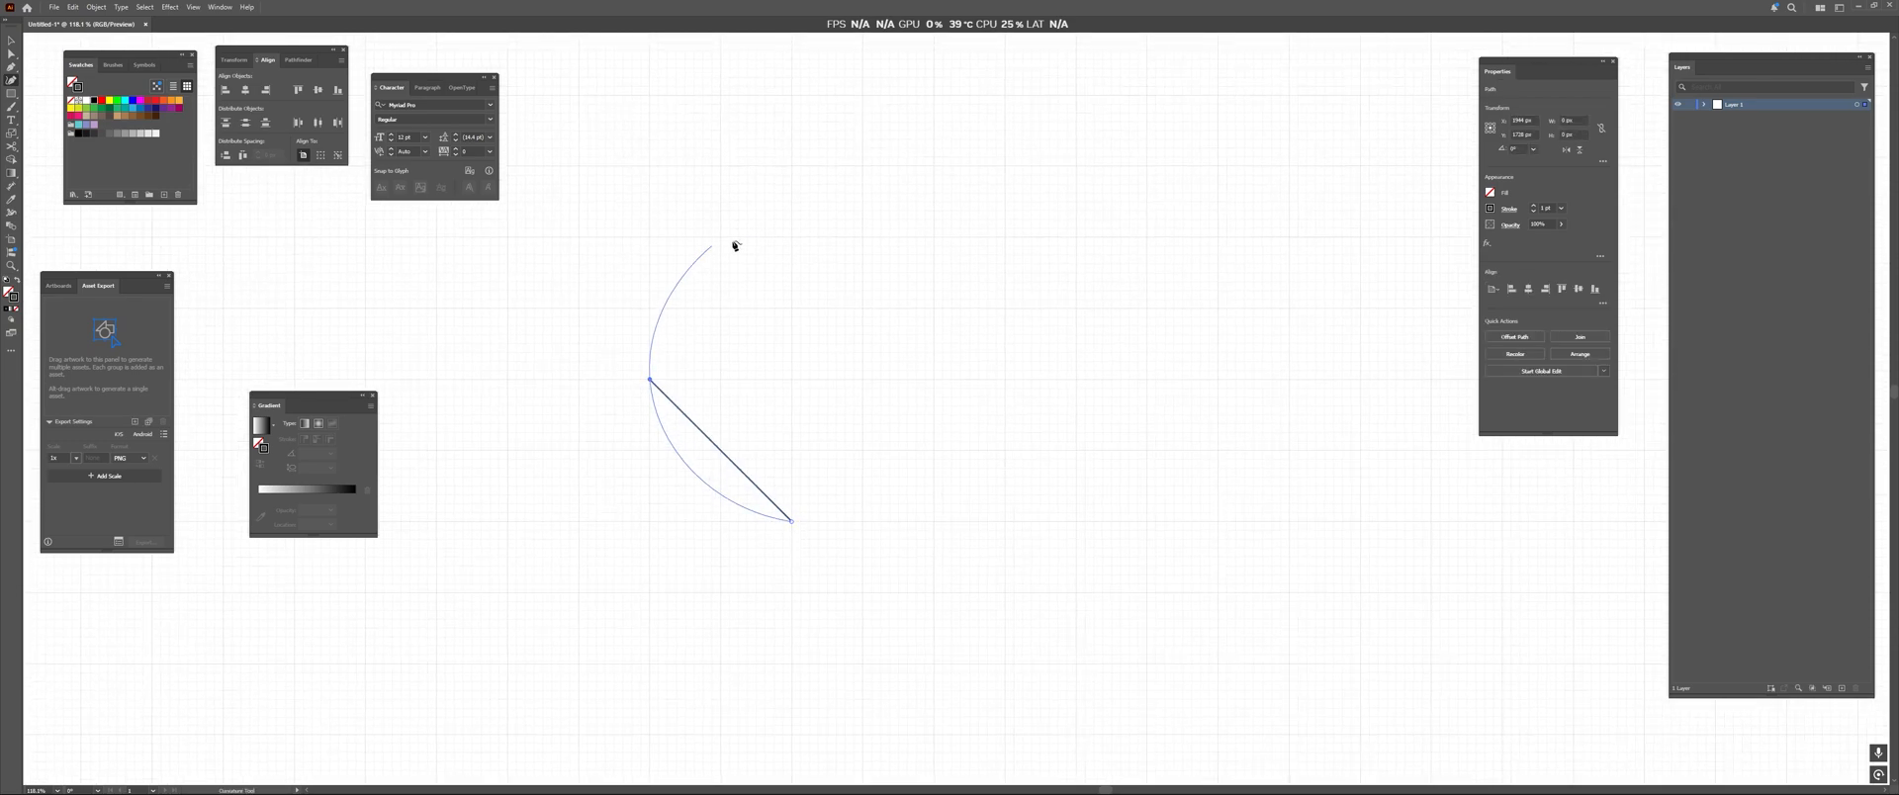
click(792, 237)
drag(1096, 441, 1090, 494)
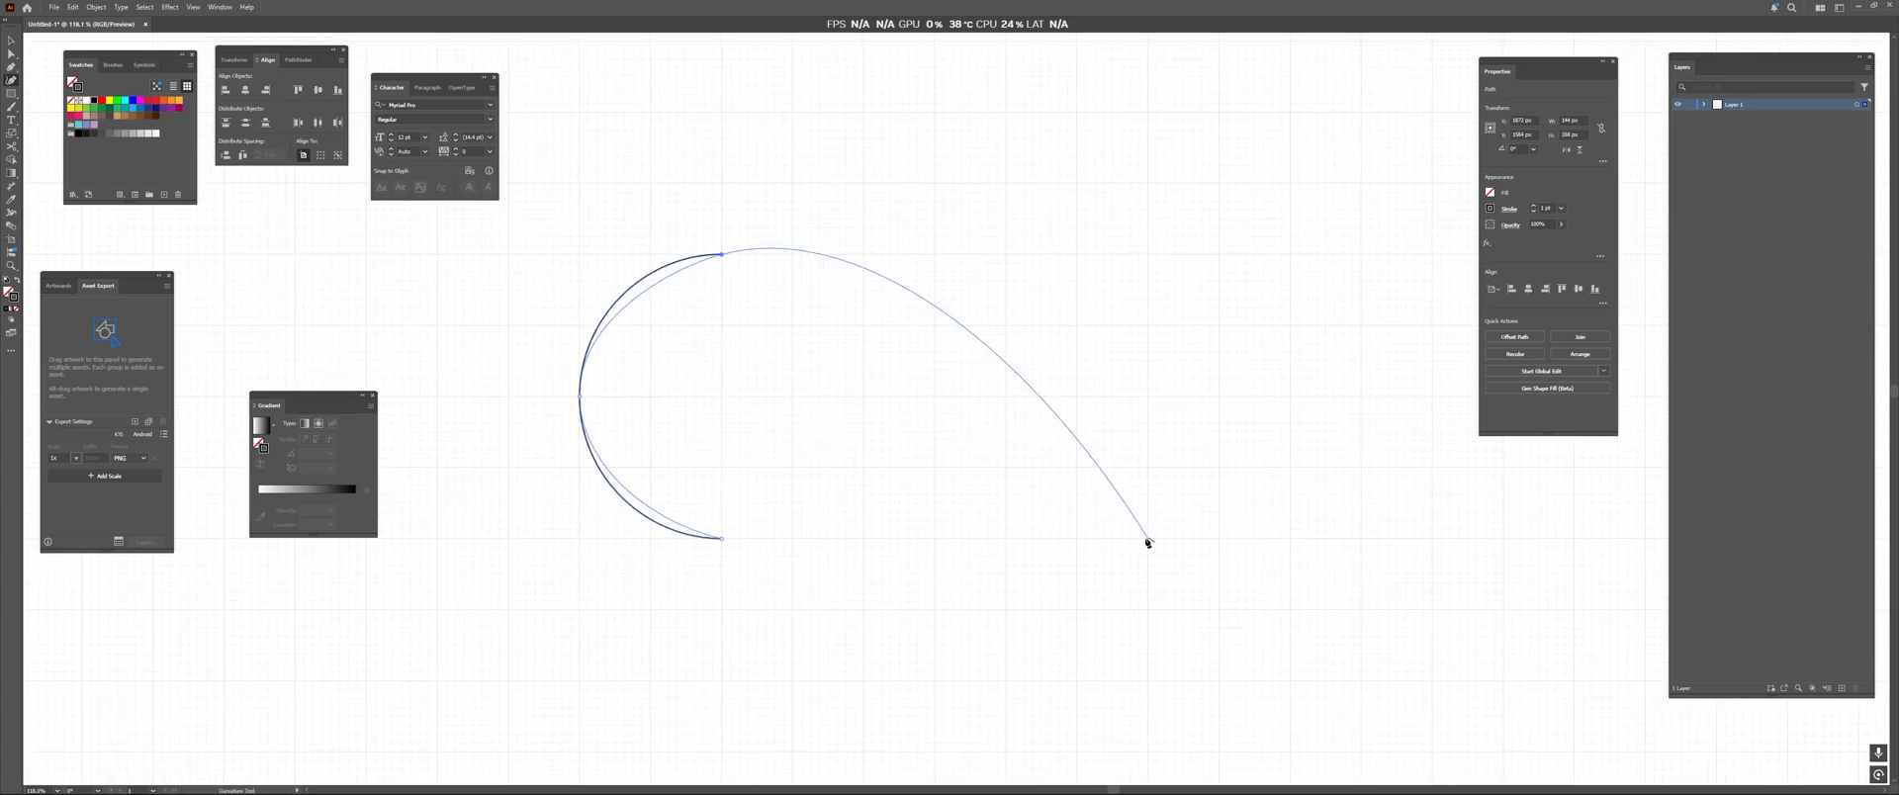
click(1221, 541)
click(1360, 398)
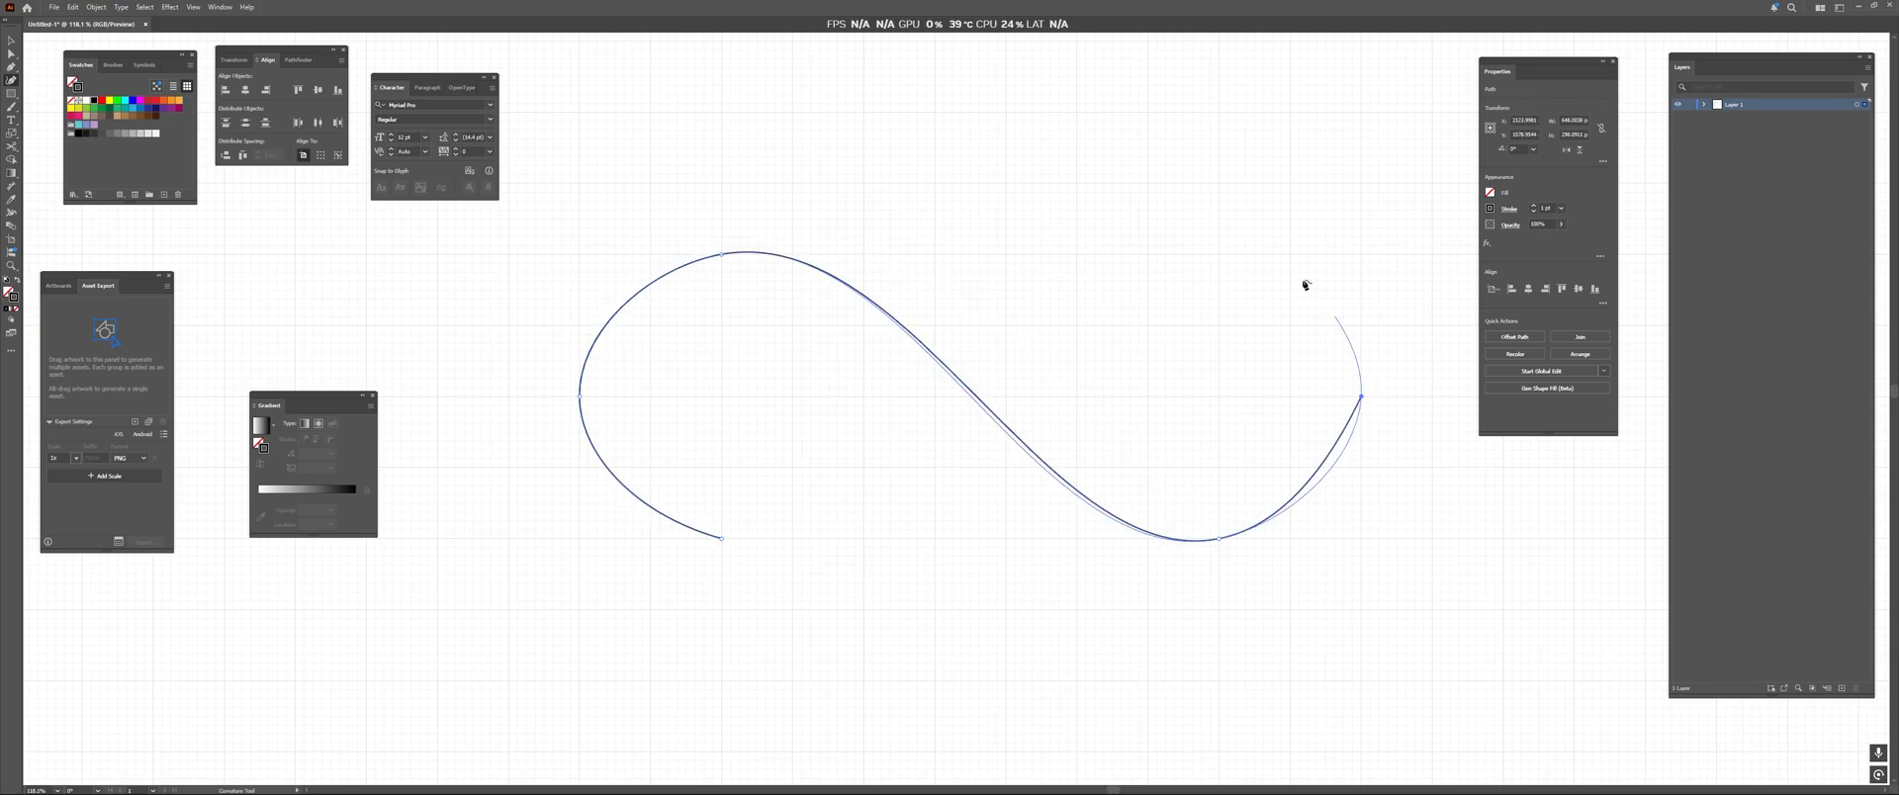
click(1220, 255)
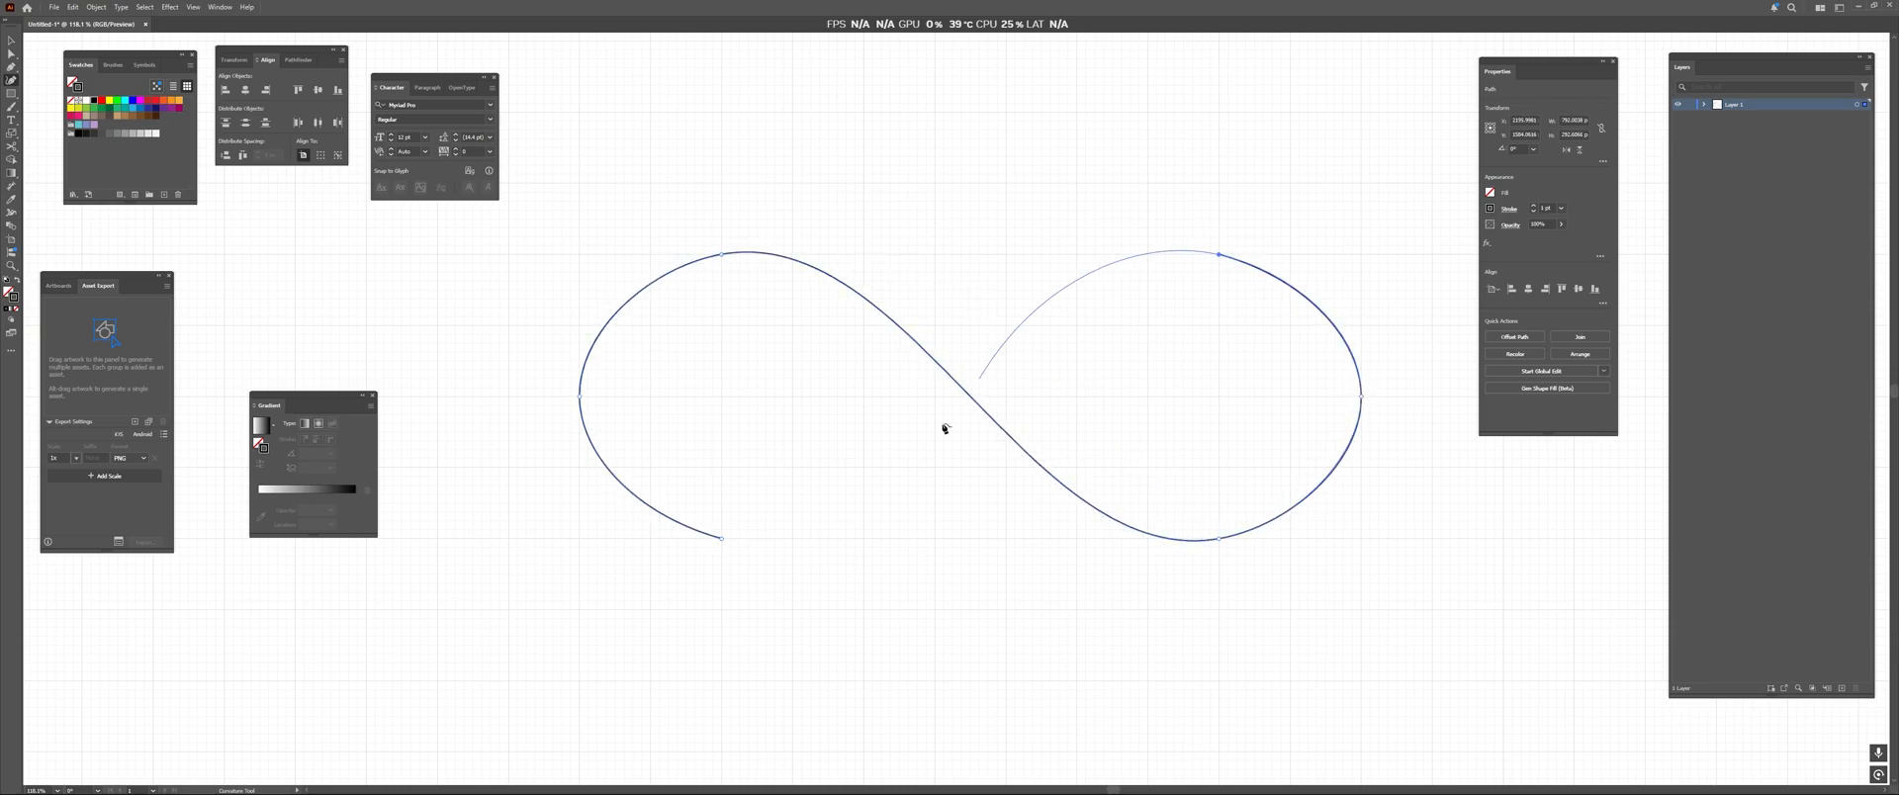
click(723, 542)
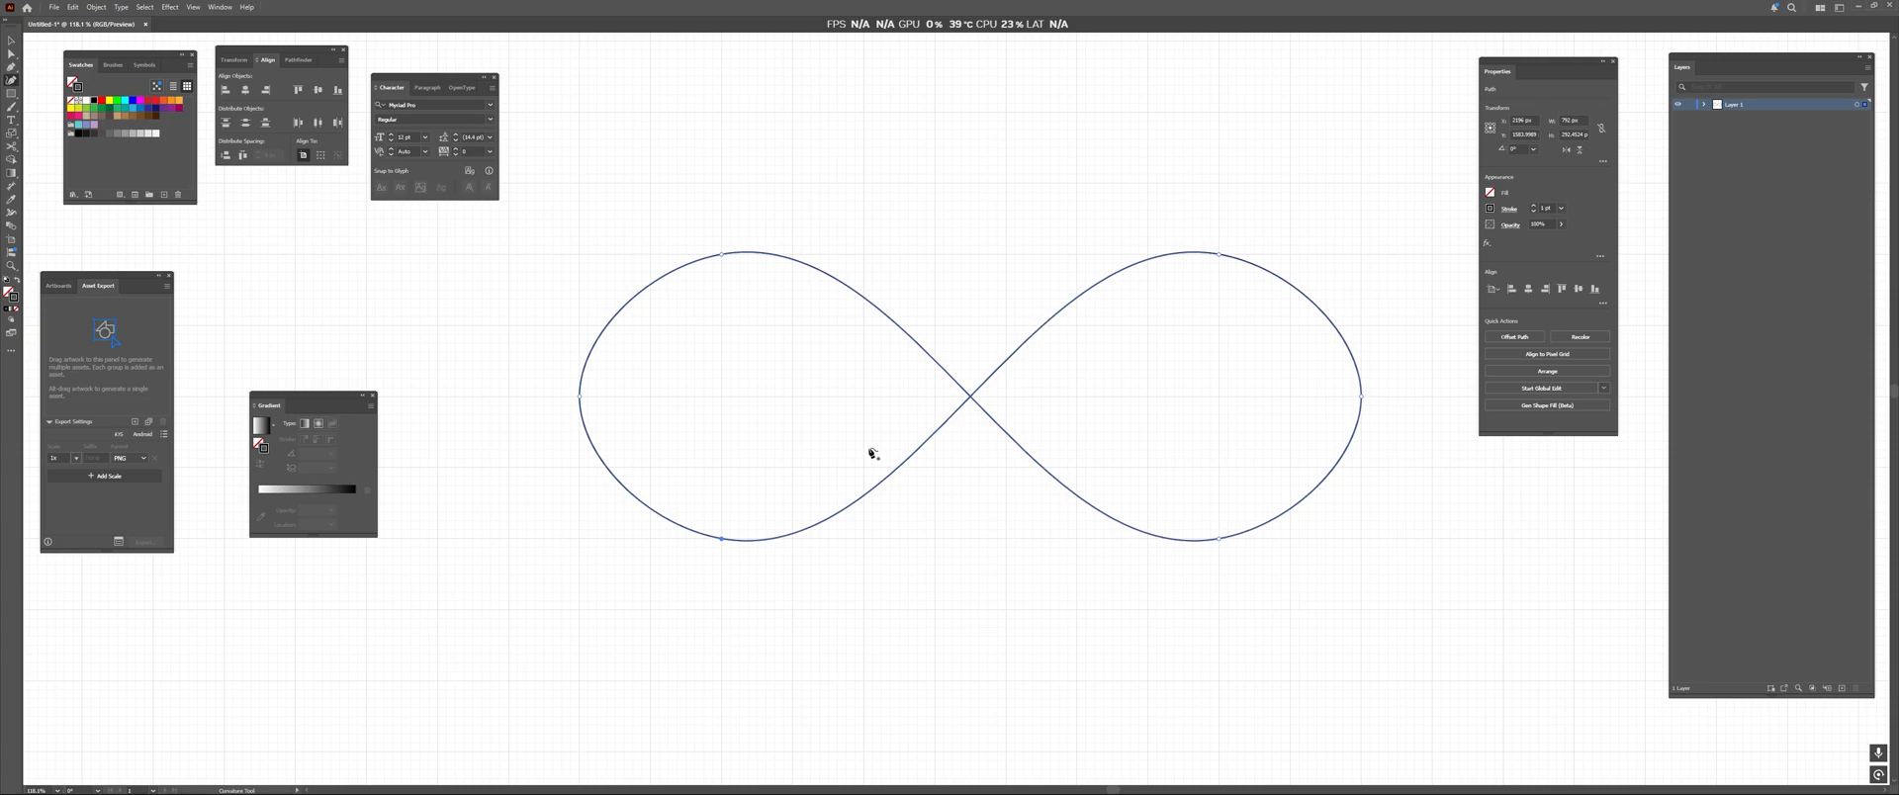
Select the outermost anchor of the infinity curve's left loop and move it slightly inwards to round the loop.
key(v)
click(821, 443)
key(z)
drag(831, 409, 760, 425)
key(space)
drag(826, 442, 703, 442)
key(a)
click(533, 399)
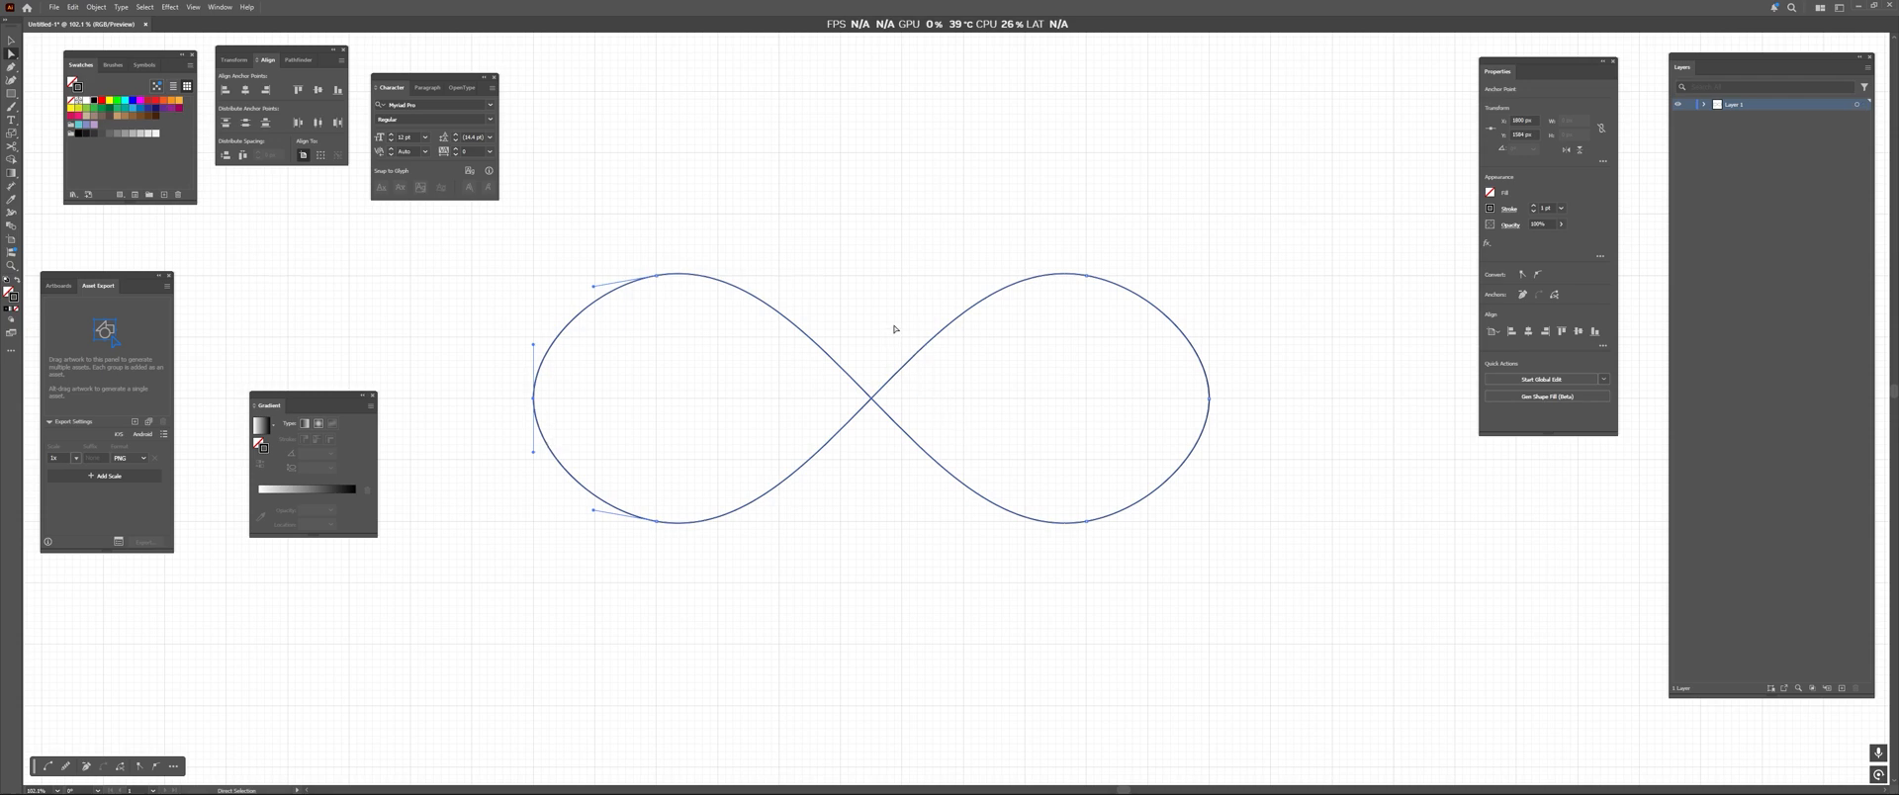
click(558, 343)
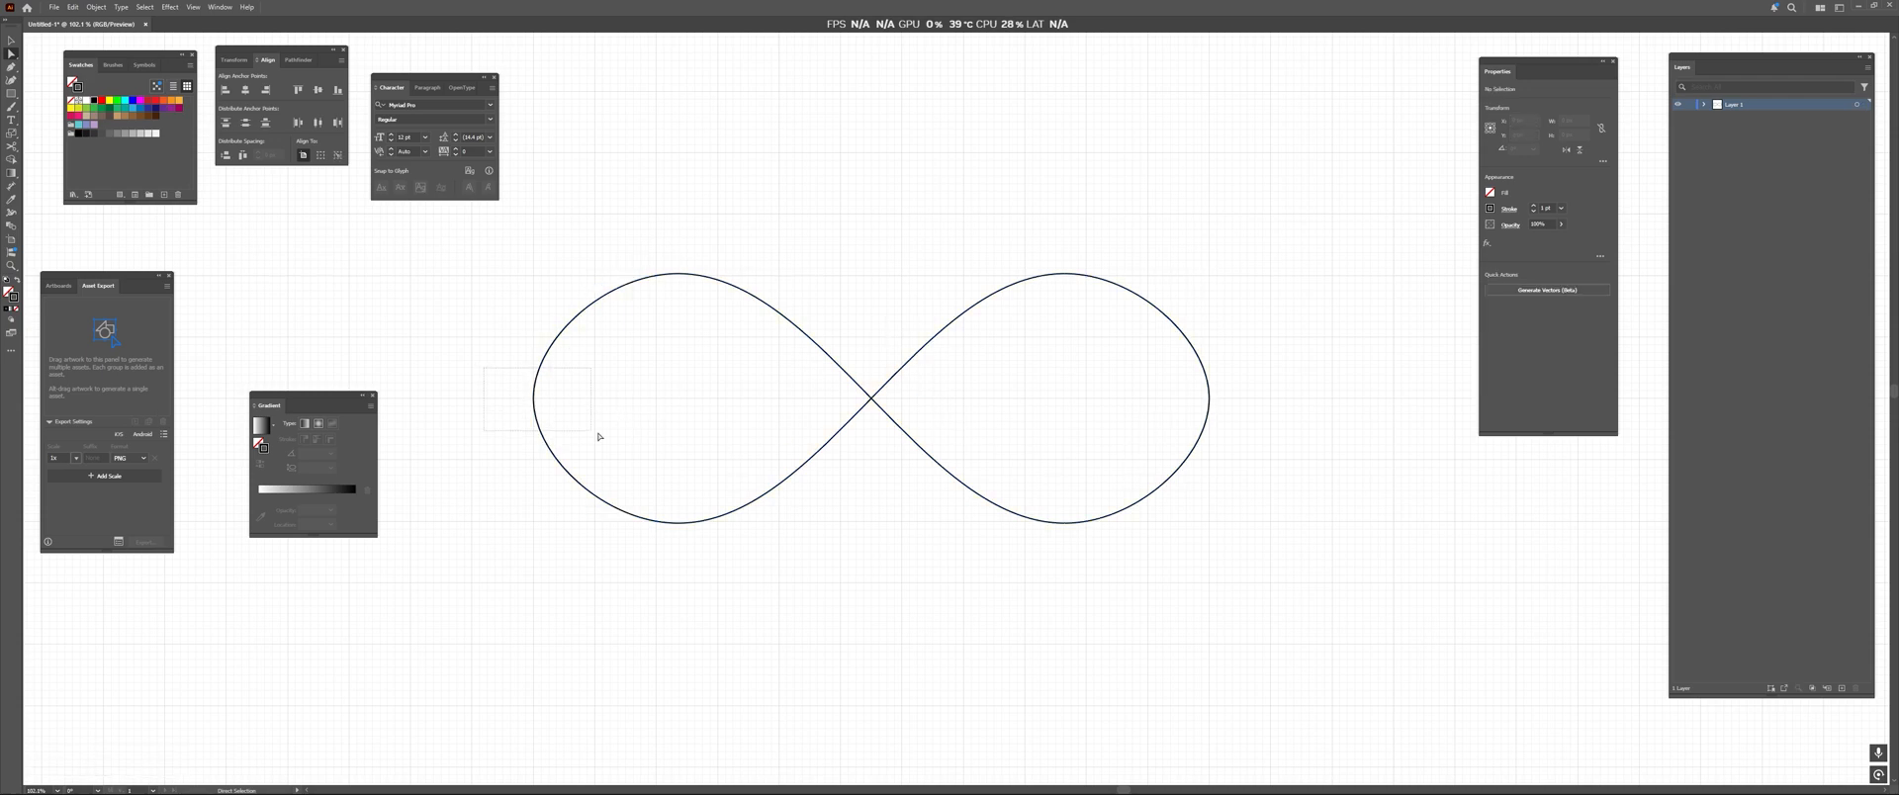
drag(598, 437, 538, 405)
drag(540, 403, 556, 402)
Nudge the outermost anchor of the right loop inwards until it mirrors the left loop, and deselect the curve.
drag(1279, 393, 1134, 432)
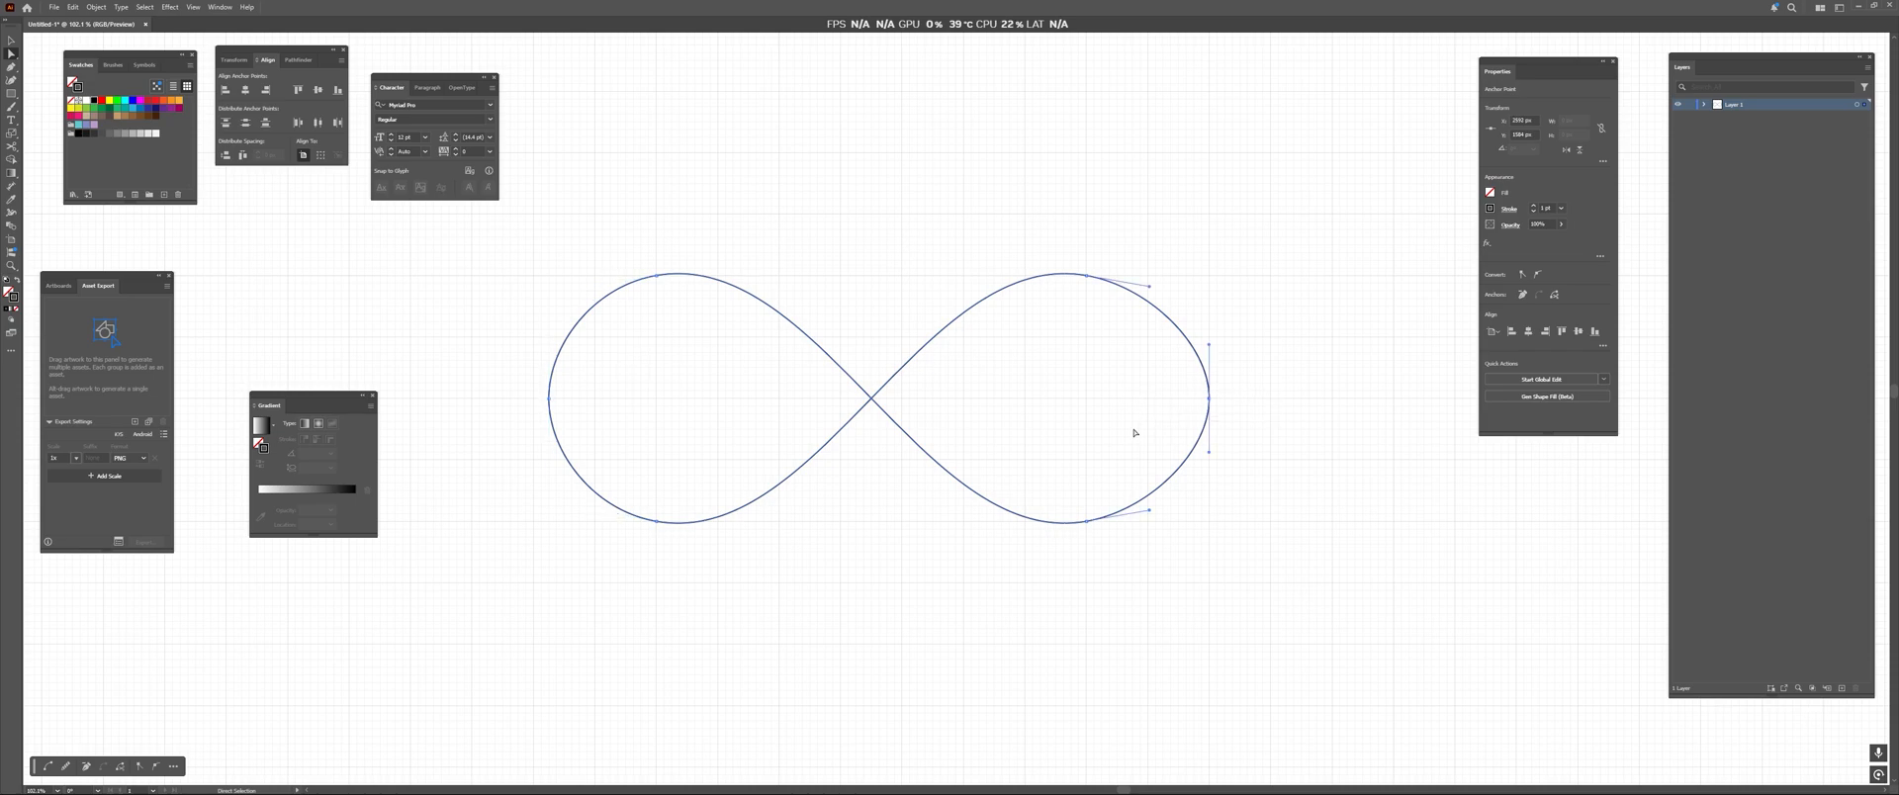
key(Left)
key(Left)
key(Left)
key(Left)
key(Left)
key(Left)
key(Left)
key(Left)
key(Left)
key(Left)
key(Left)
key(Left)
key(Left)
key(Left)
key(Left)
key(Left)
key(Left)
key(Left)
click(935, 238)
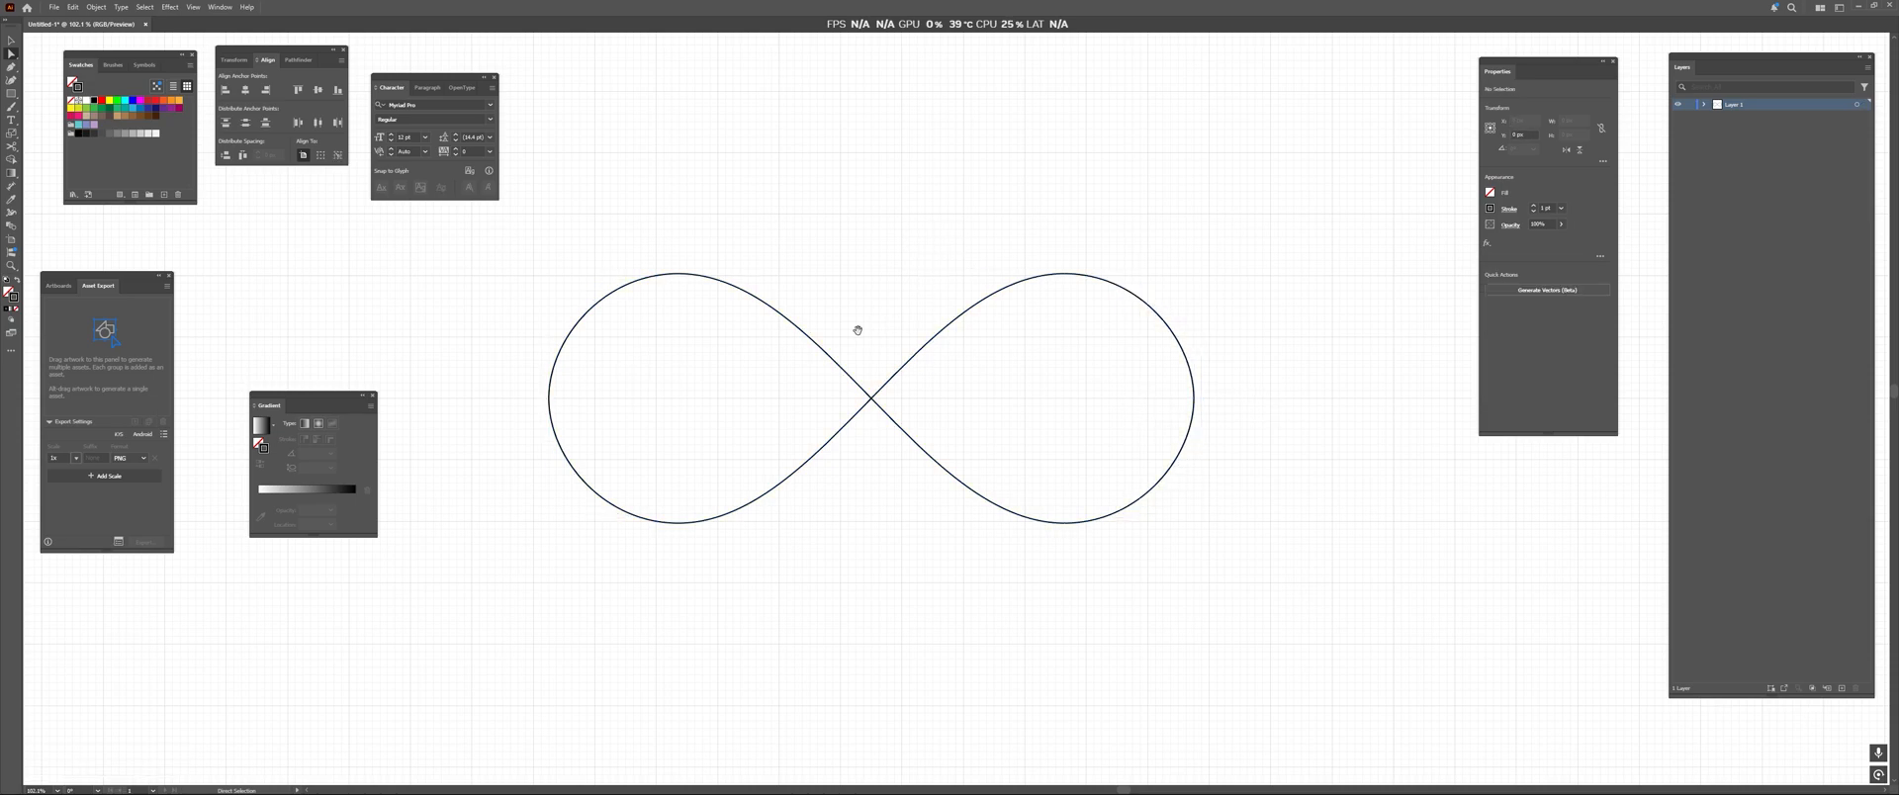
Squash the whole infinity curve vertically, keeping its width, and deselect it.
drag(855, 332, 865, 320)
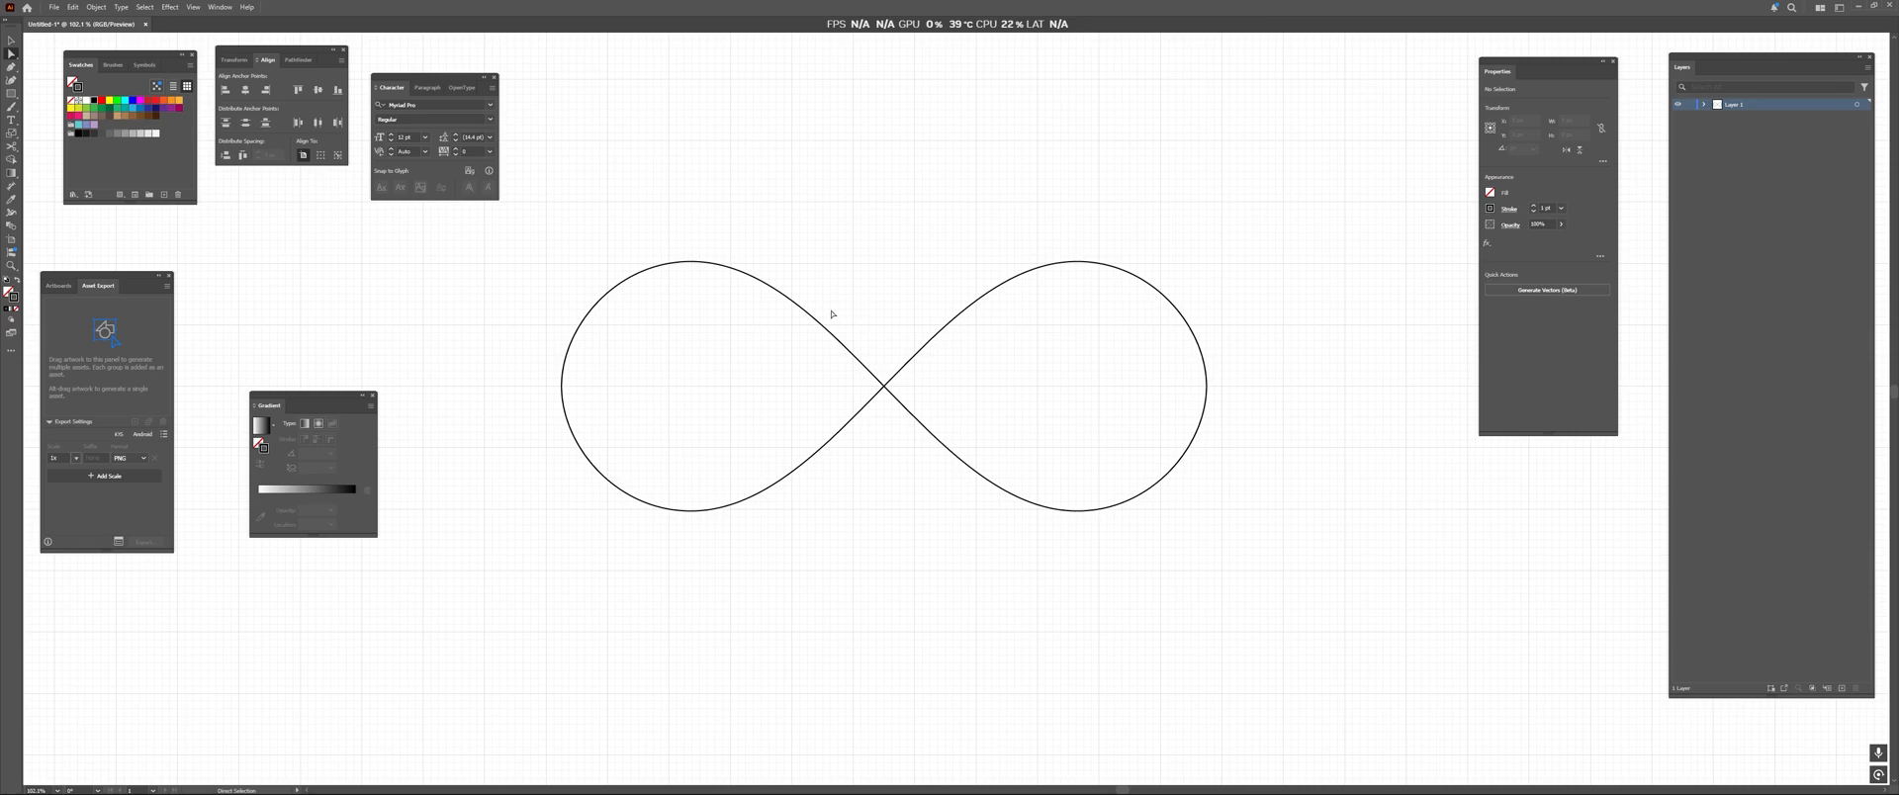
key(v)
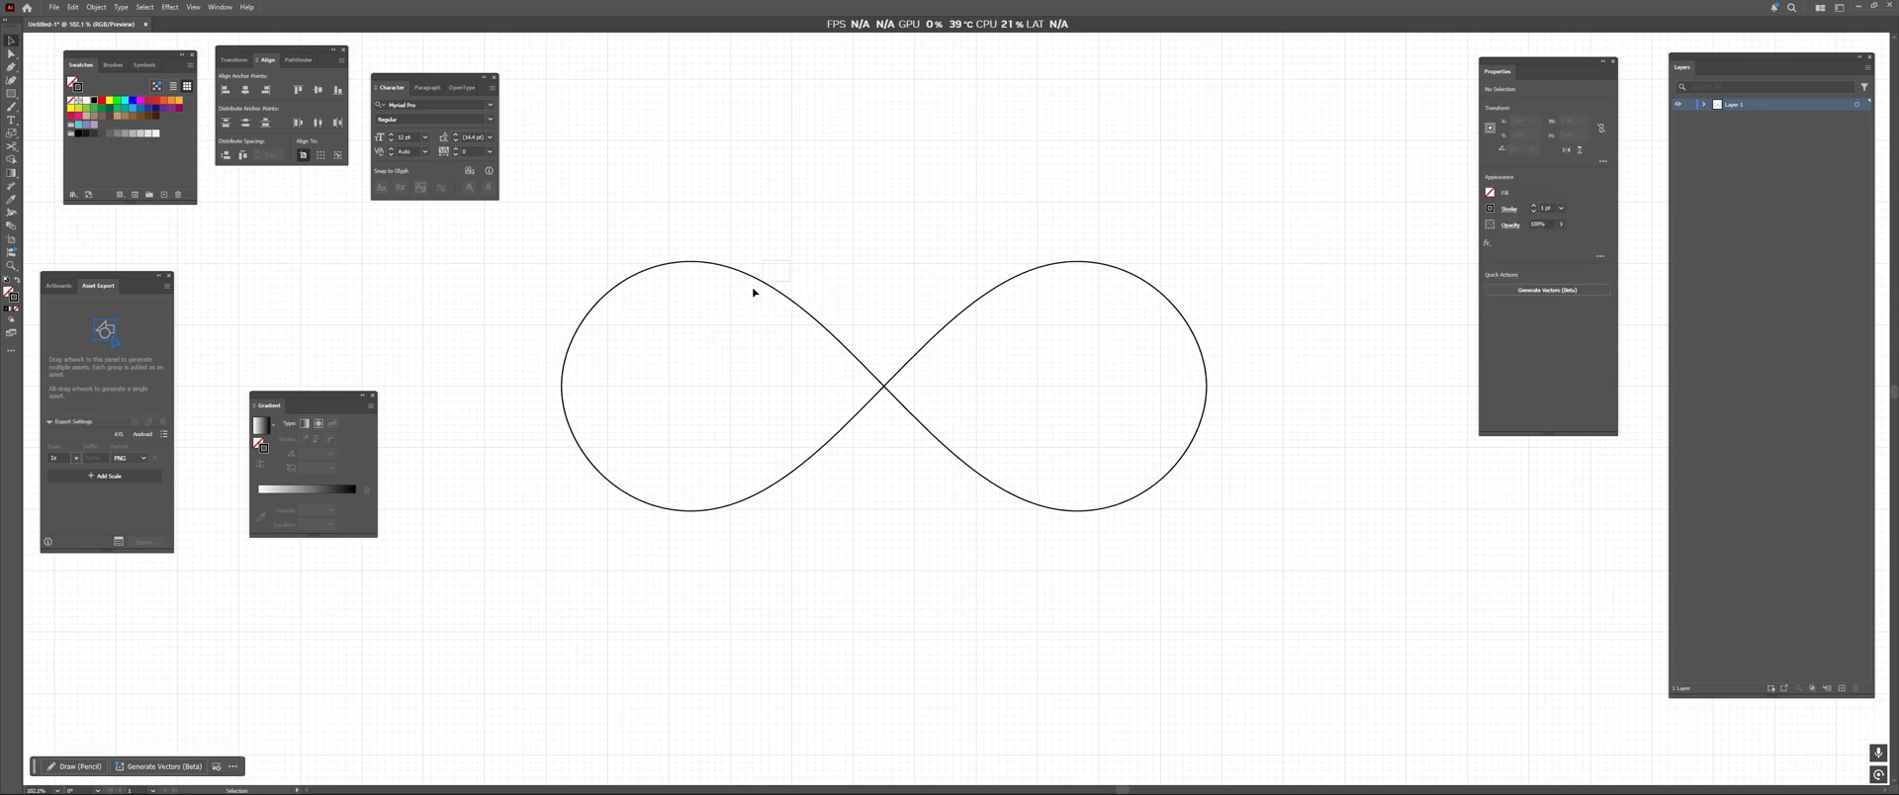
click(757, 287)
drag(884, 261, 850, 312)
click(856, 290)
key(z)
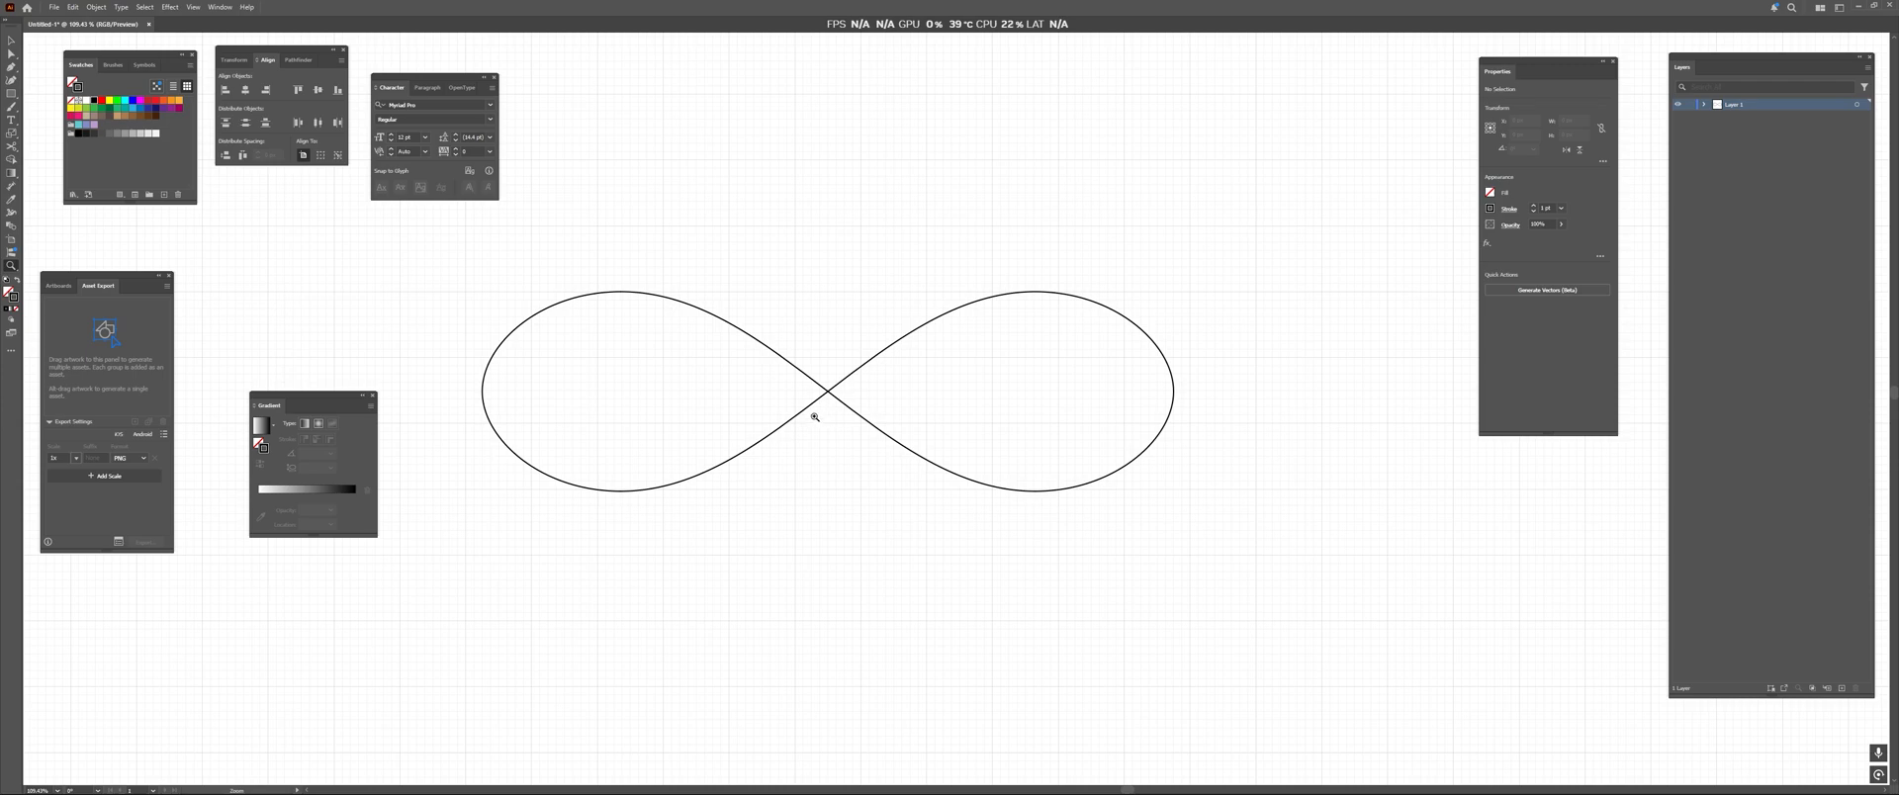
Try moving the left loop's upper anchor up and to the left with Direct Selection, and undo the move.
drag(748, 411, 788, 446)
key(v)
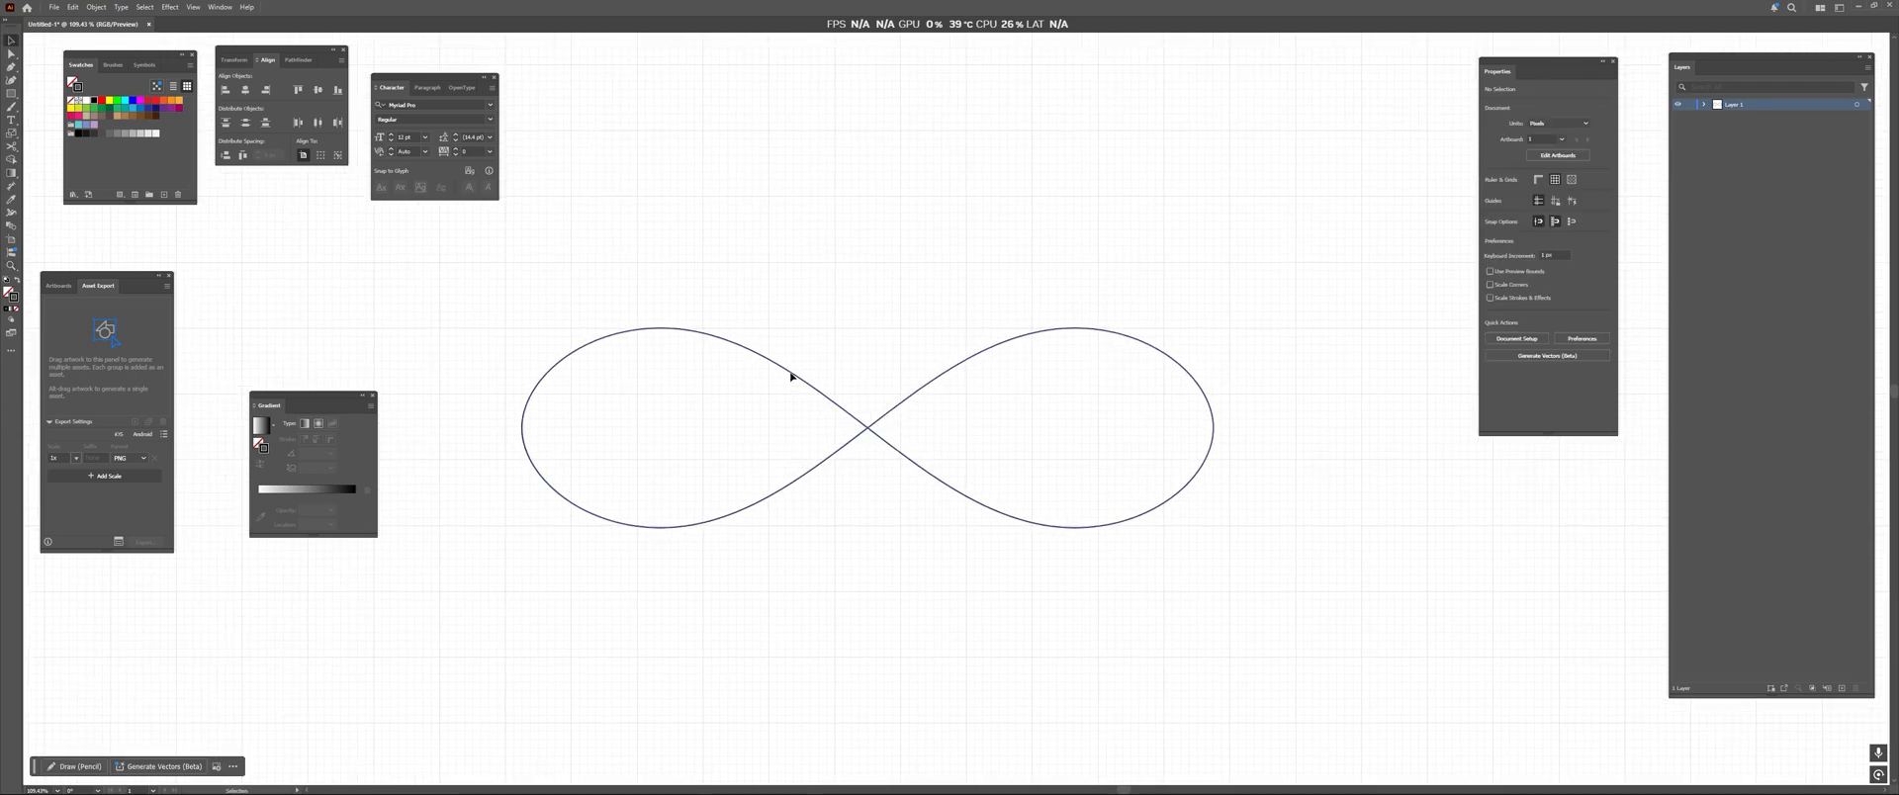
click(790, 374)
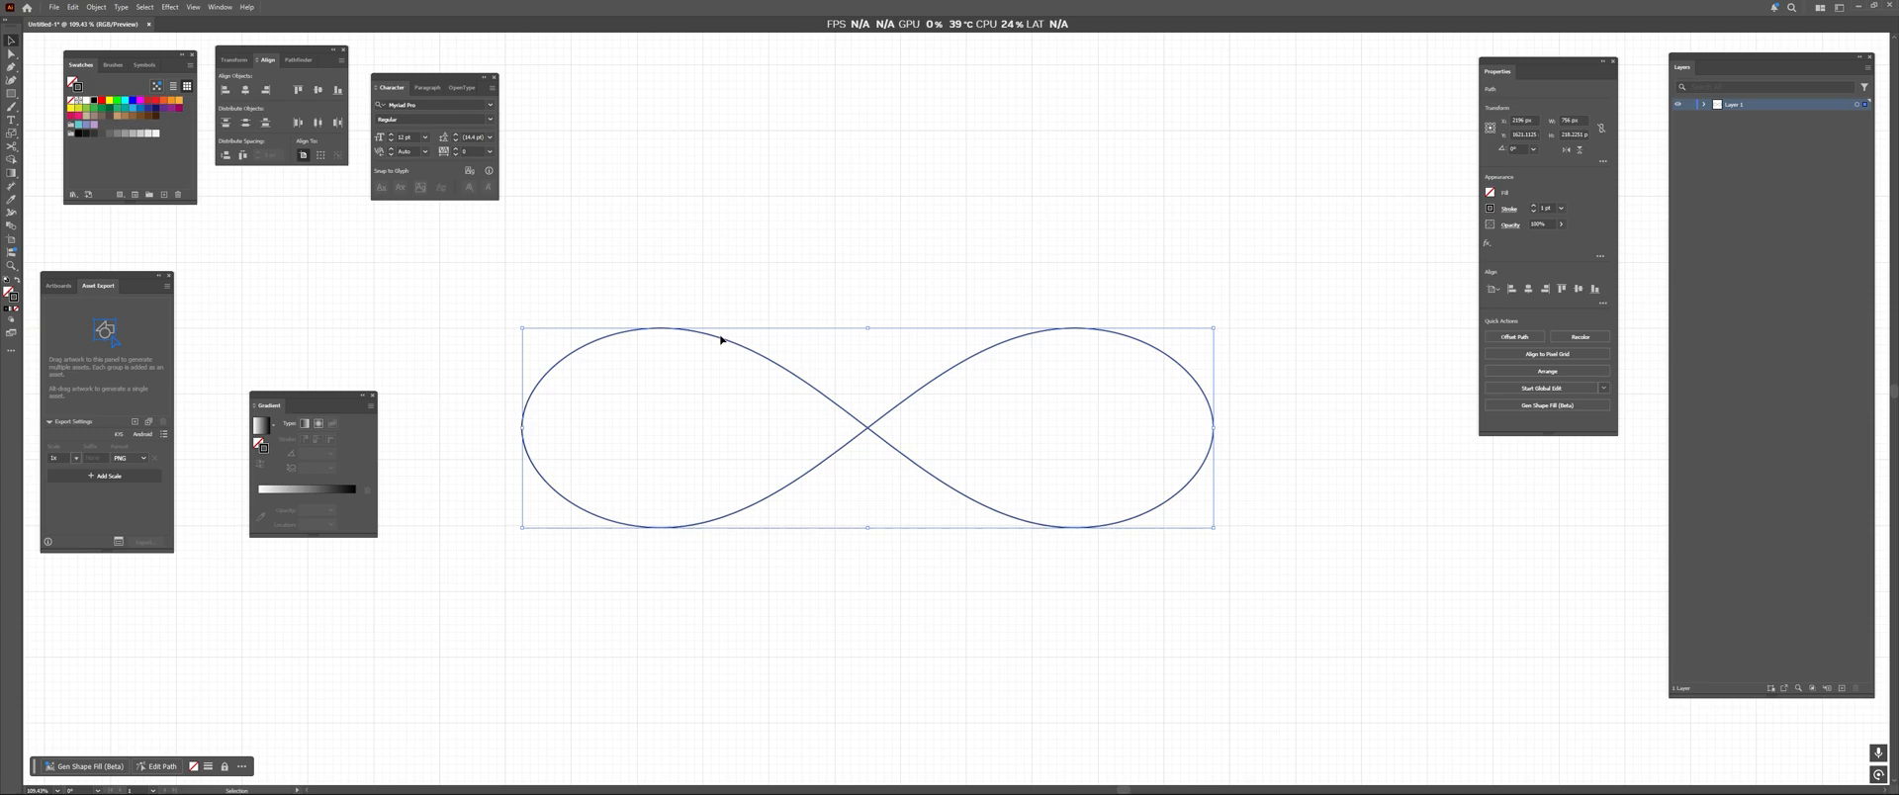
key(a)
click(637, 329)
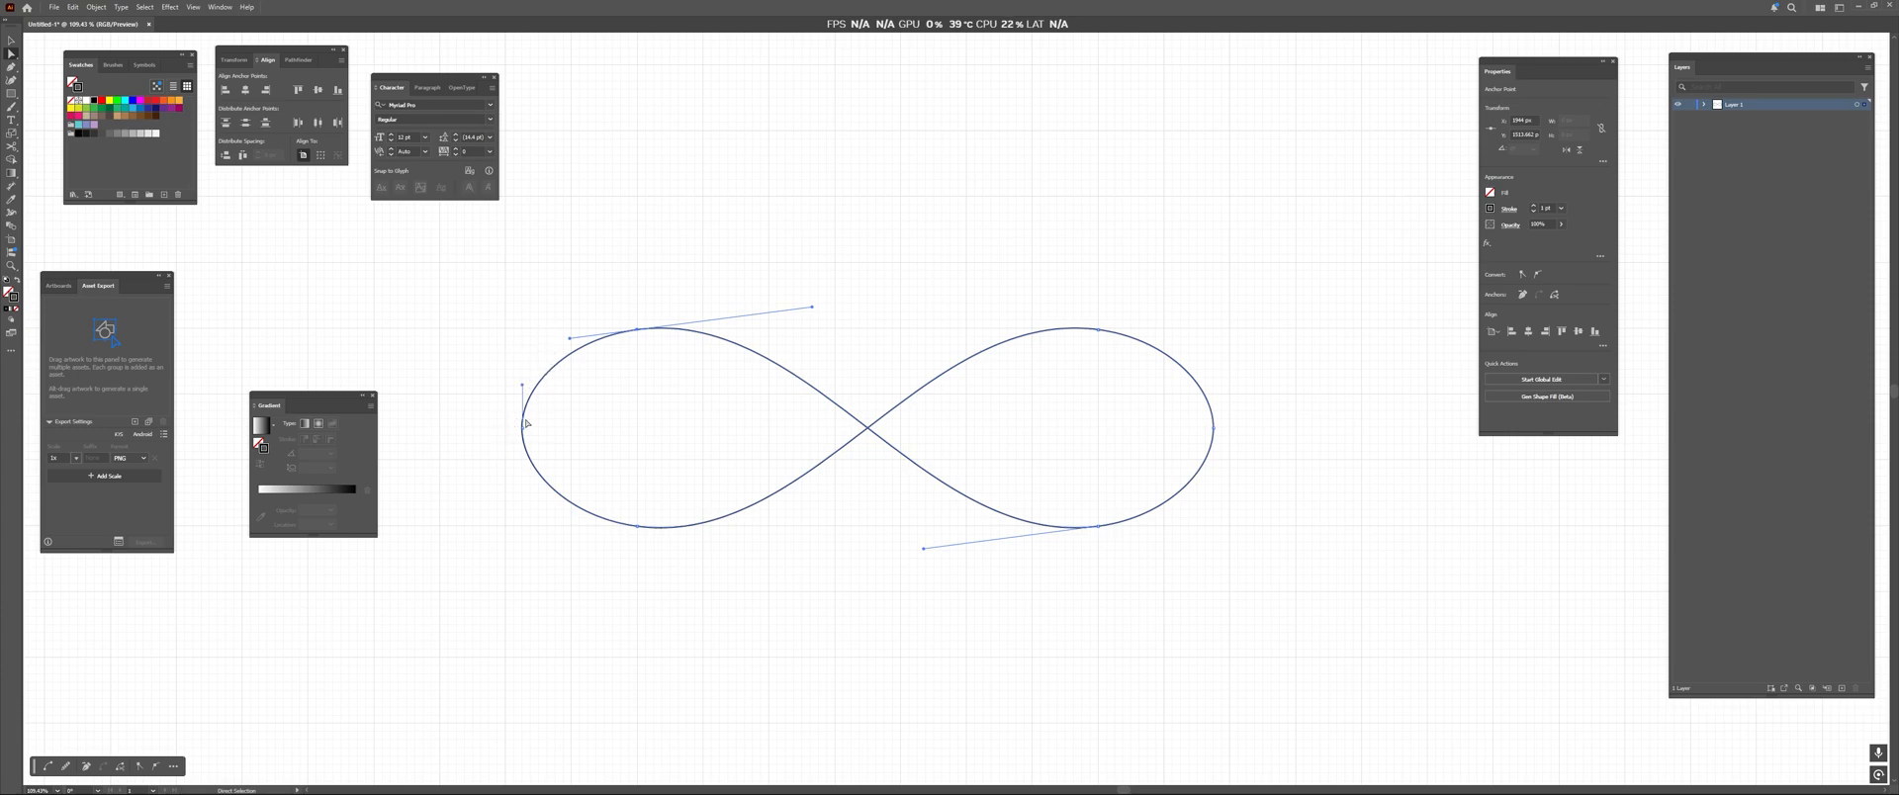
drag(638, 328, 629, 333)
click(609, 340)
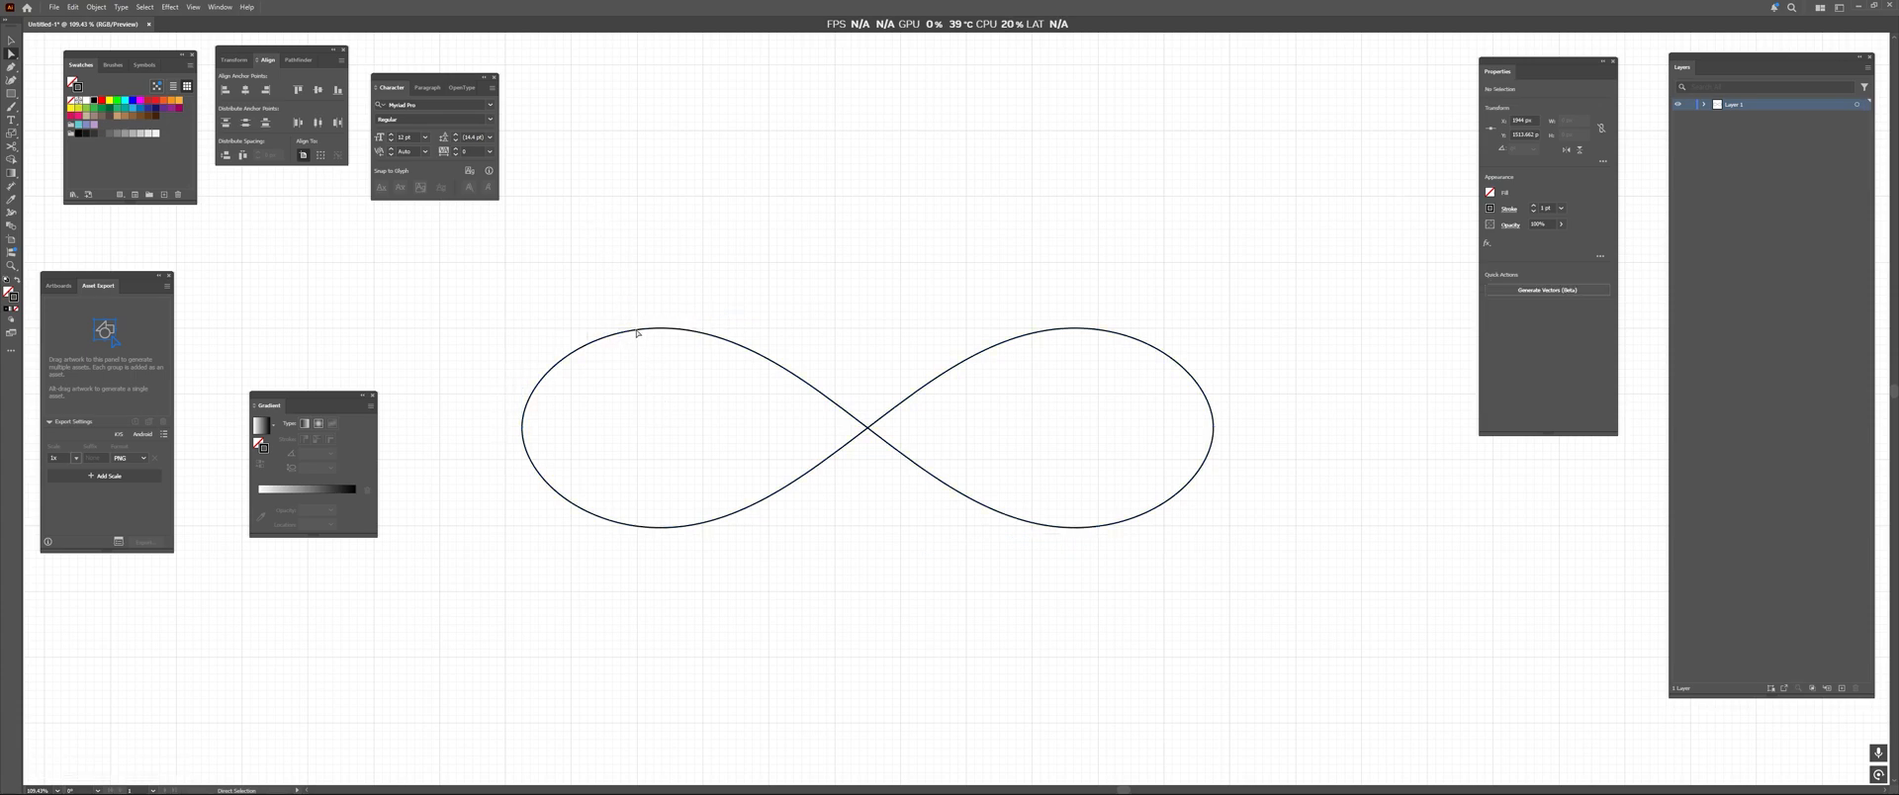
drag(638, 329, 598, 323)
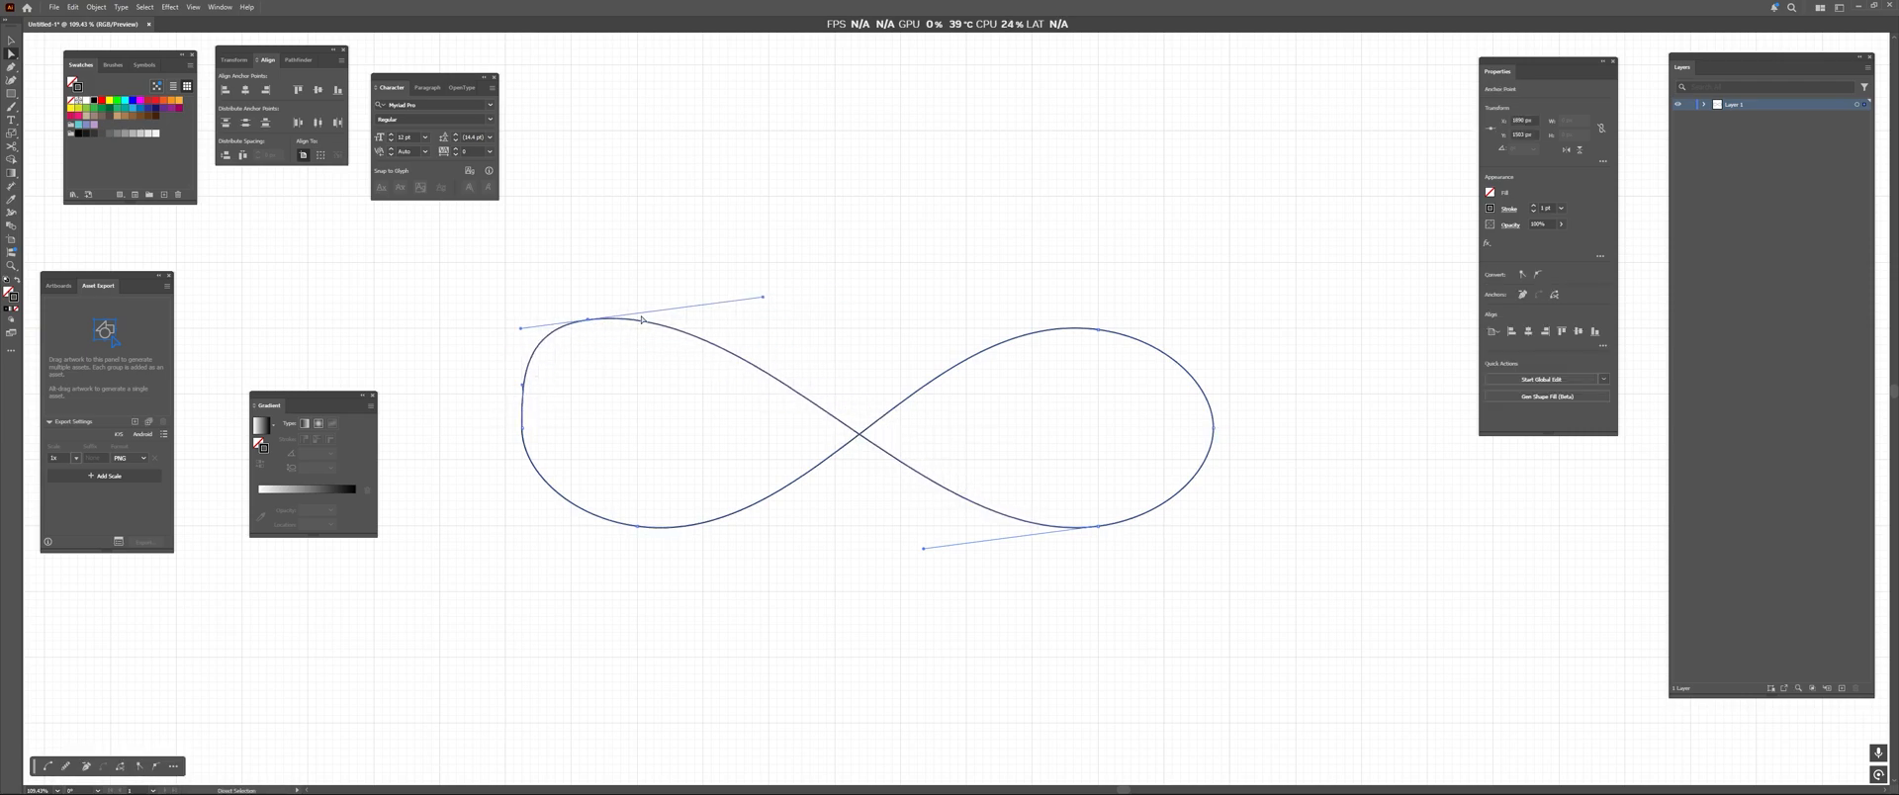
key(ctrl+z)
Delete the infinity curve from the artboard.
key(v)
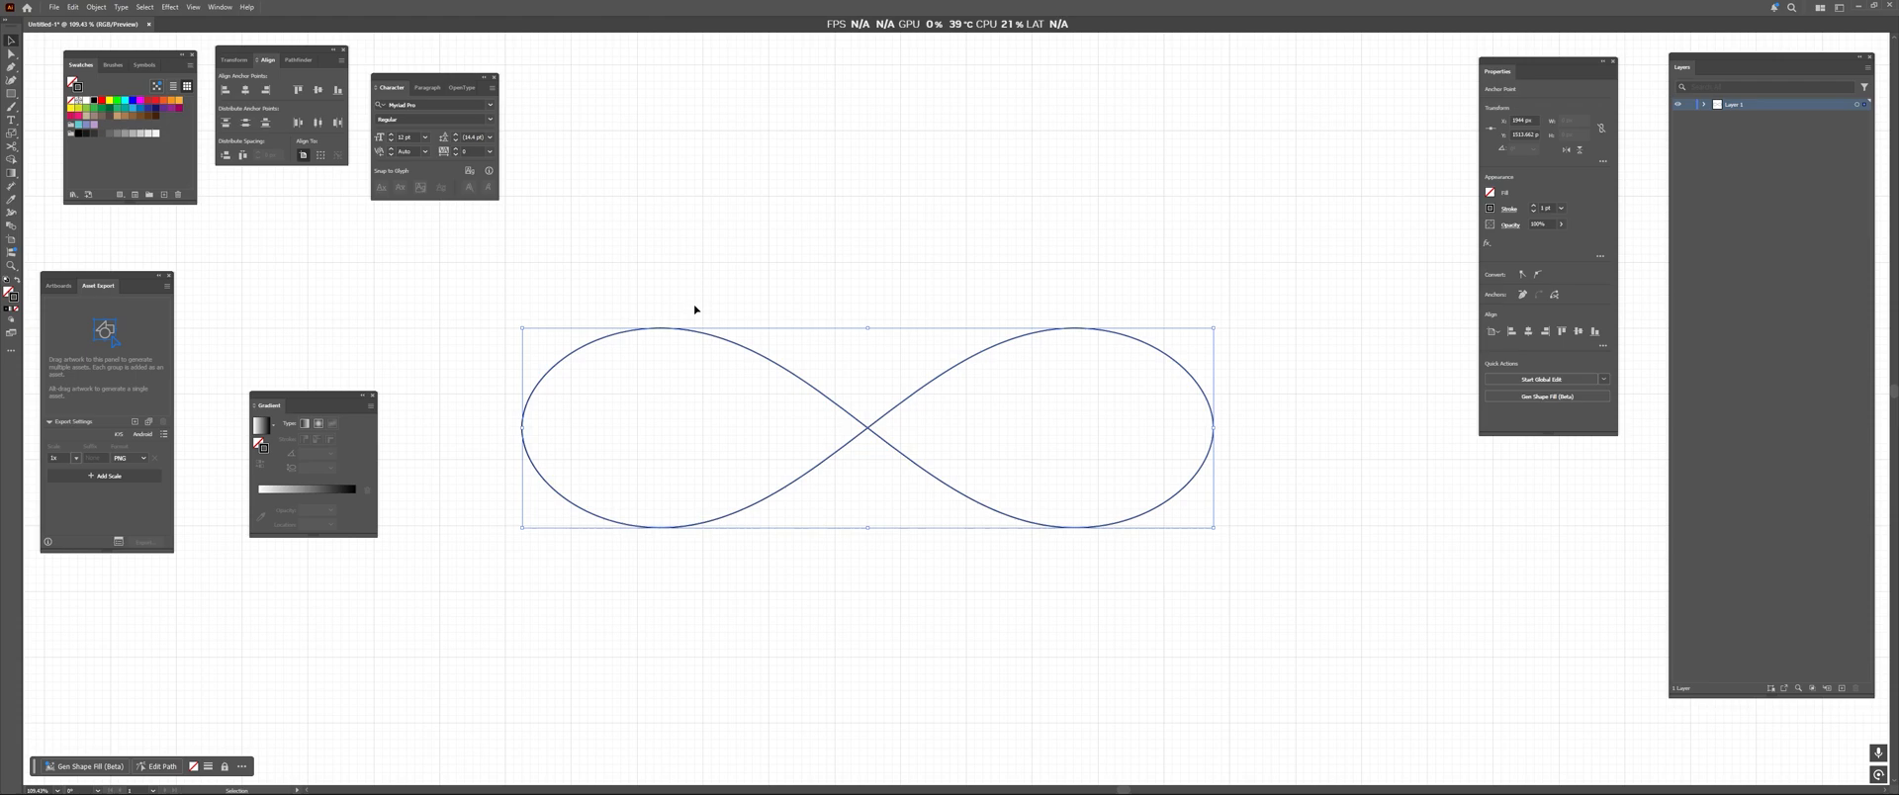
click(859, 260)
key(z)
drag(860, 260, 862, 550)
key(v)
key(Delete)
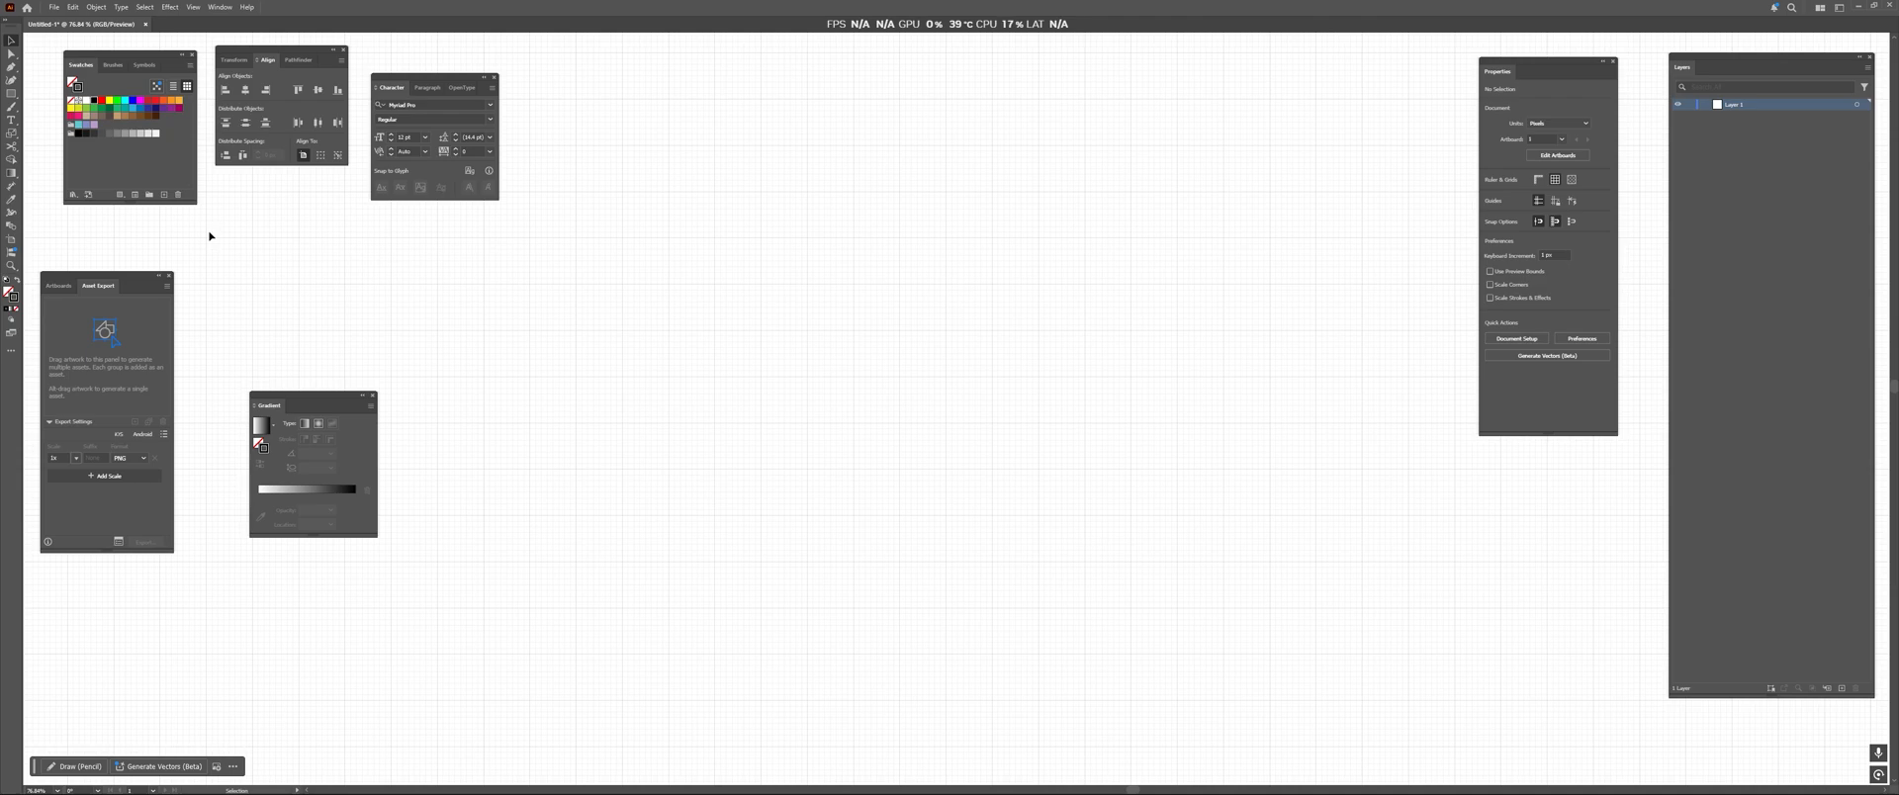
Draw a circle outwards from its centre on the empty artboard, and deselect it.
key(l)
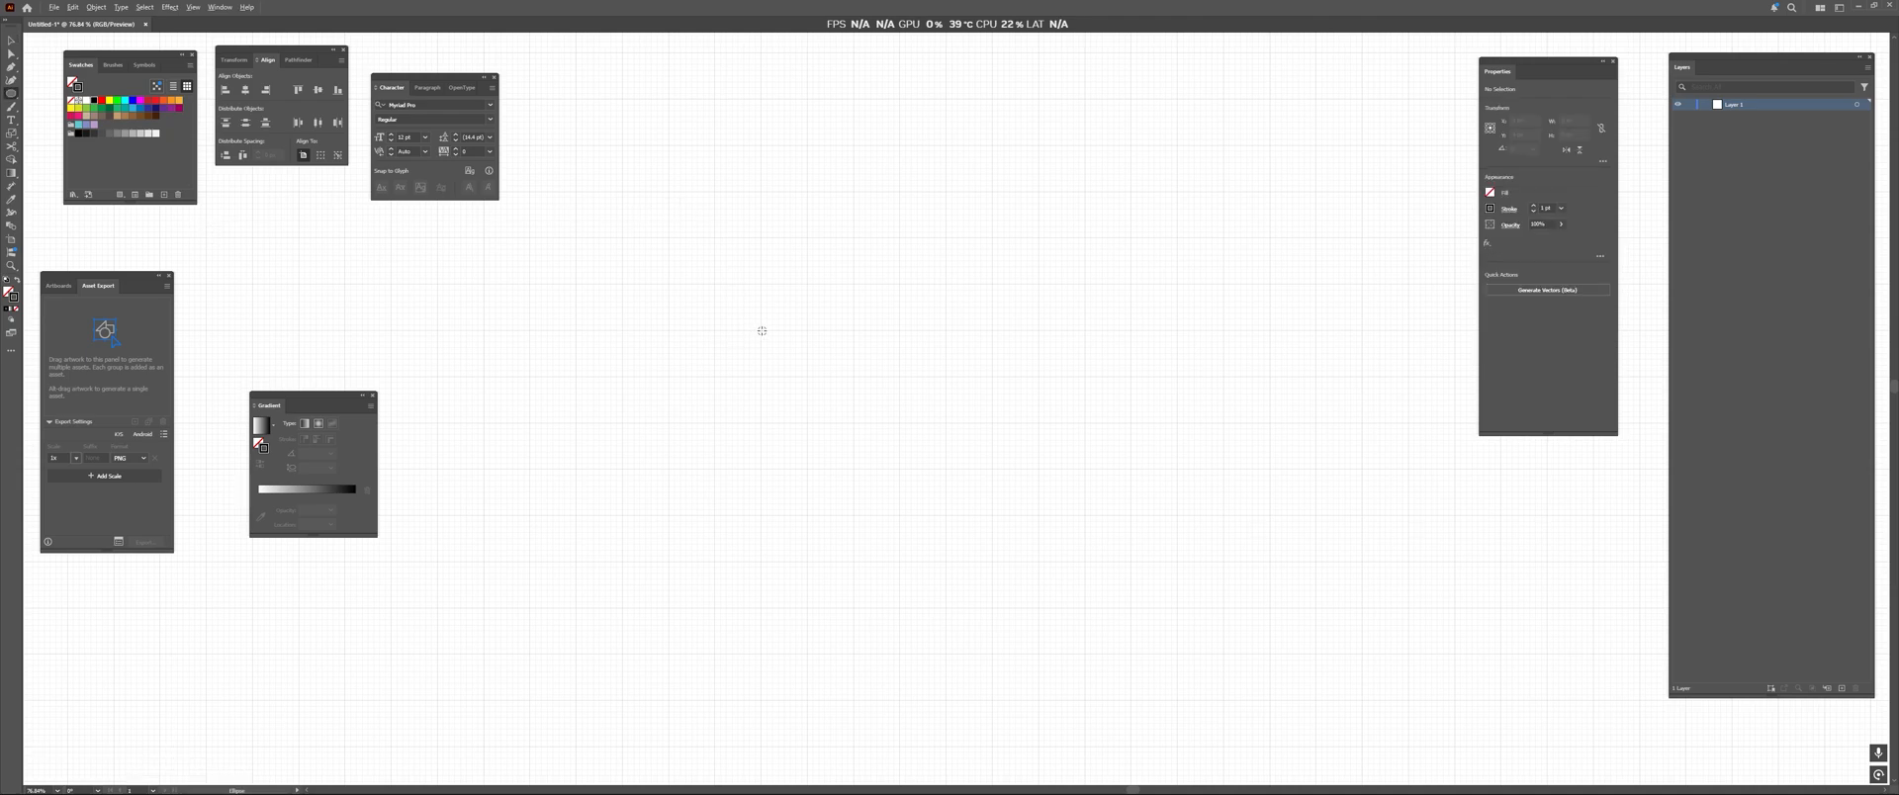
mouse_move(761, 330)
alt+mouse_down()
mouse_move(844, 421)
mouse_move(831, 393)
mouse_move(861, 415)
mouse_move(864, 393)
alt+mouse_up()
key(v)
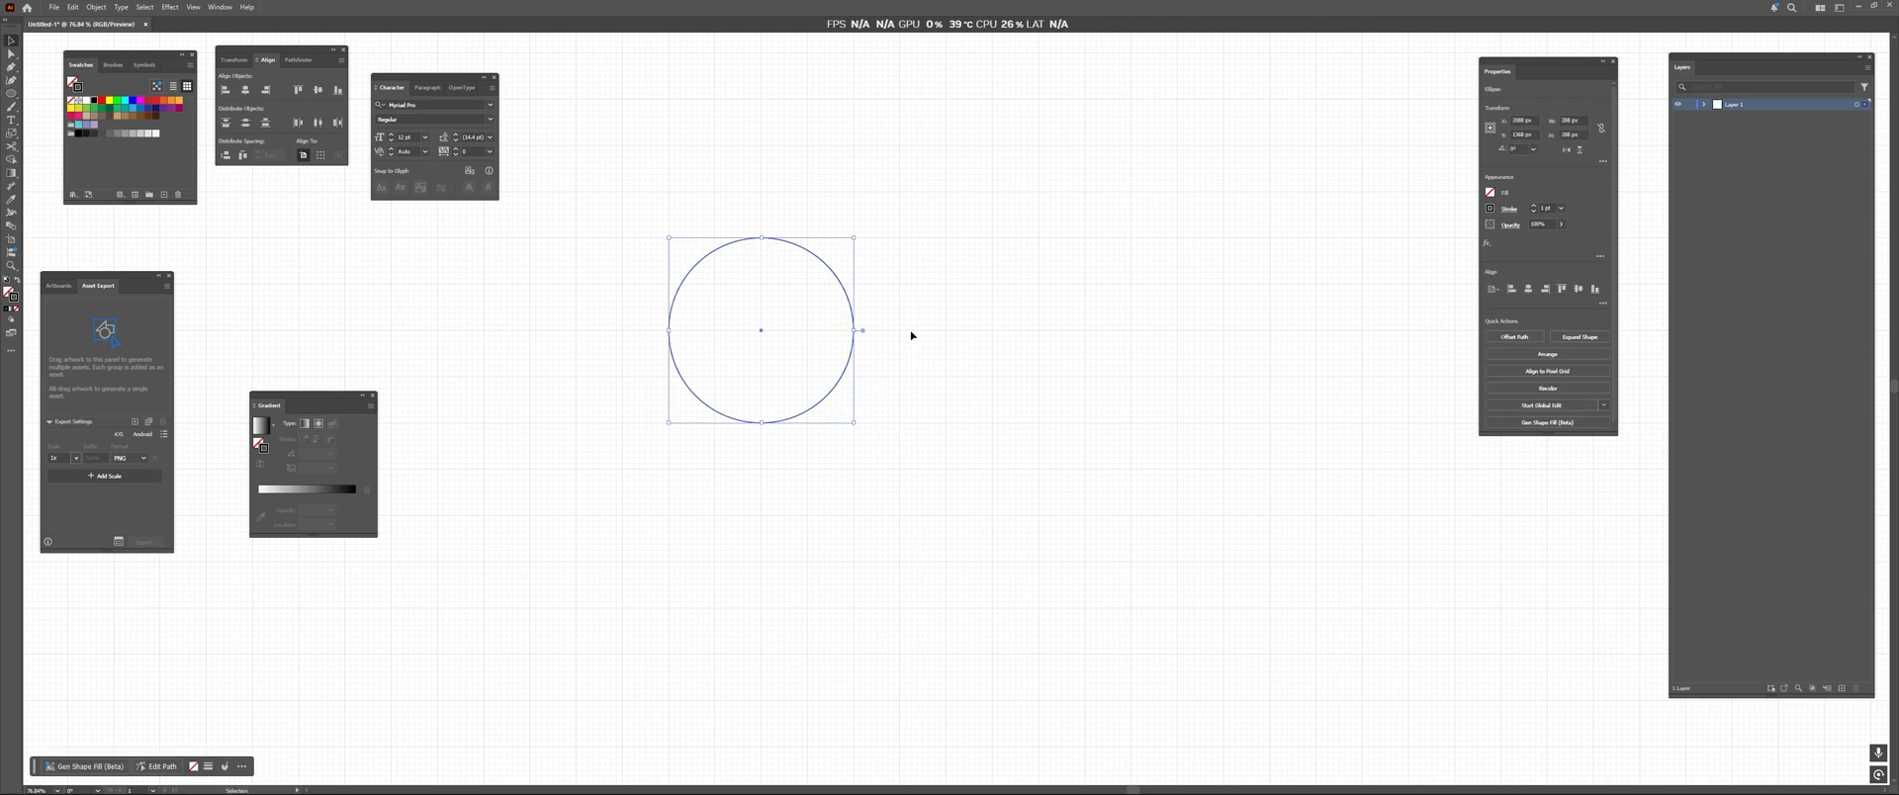
click(911, 336)
key(z)
click(736, 272)
drag(1000, 481, 755, 370)
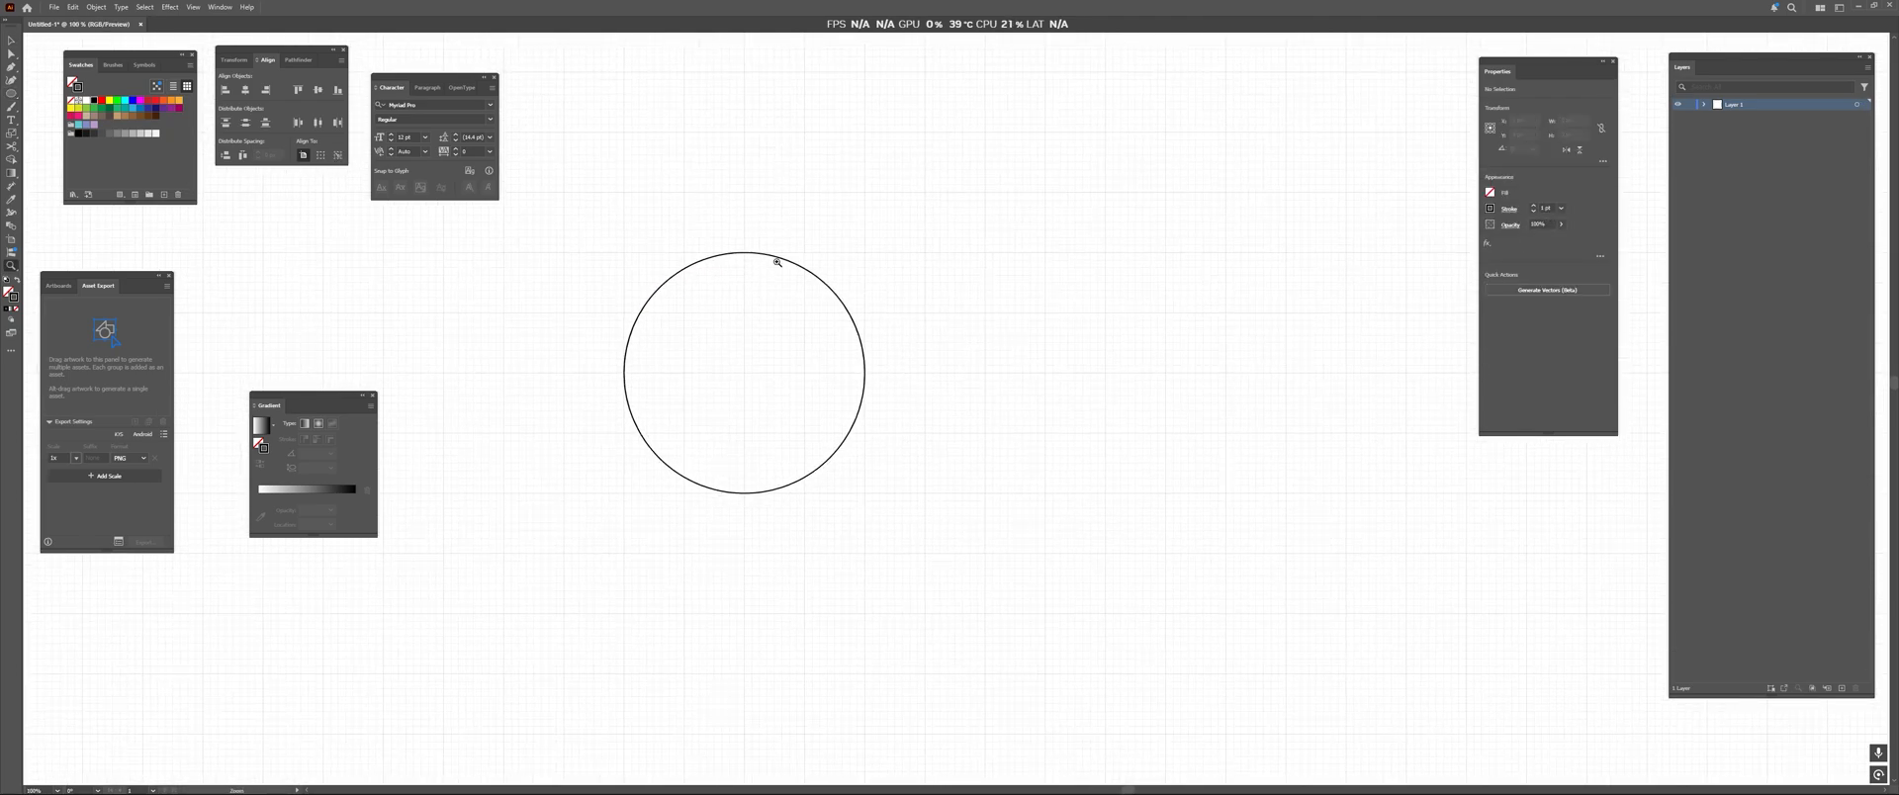
Examine the handles of the circle's individual anchors by selecting them with Direct Selection.
key(a)
click(745, 254)
click(745, 253)
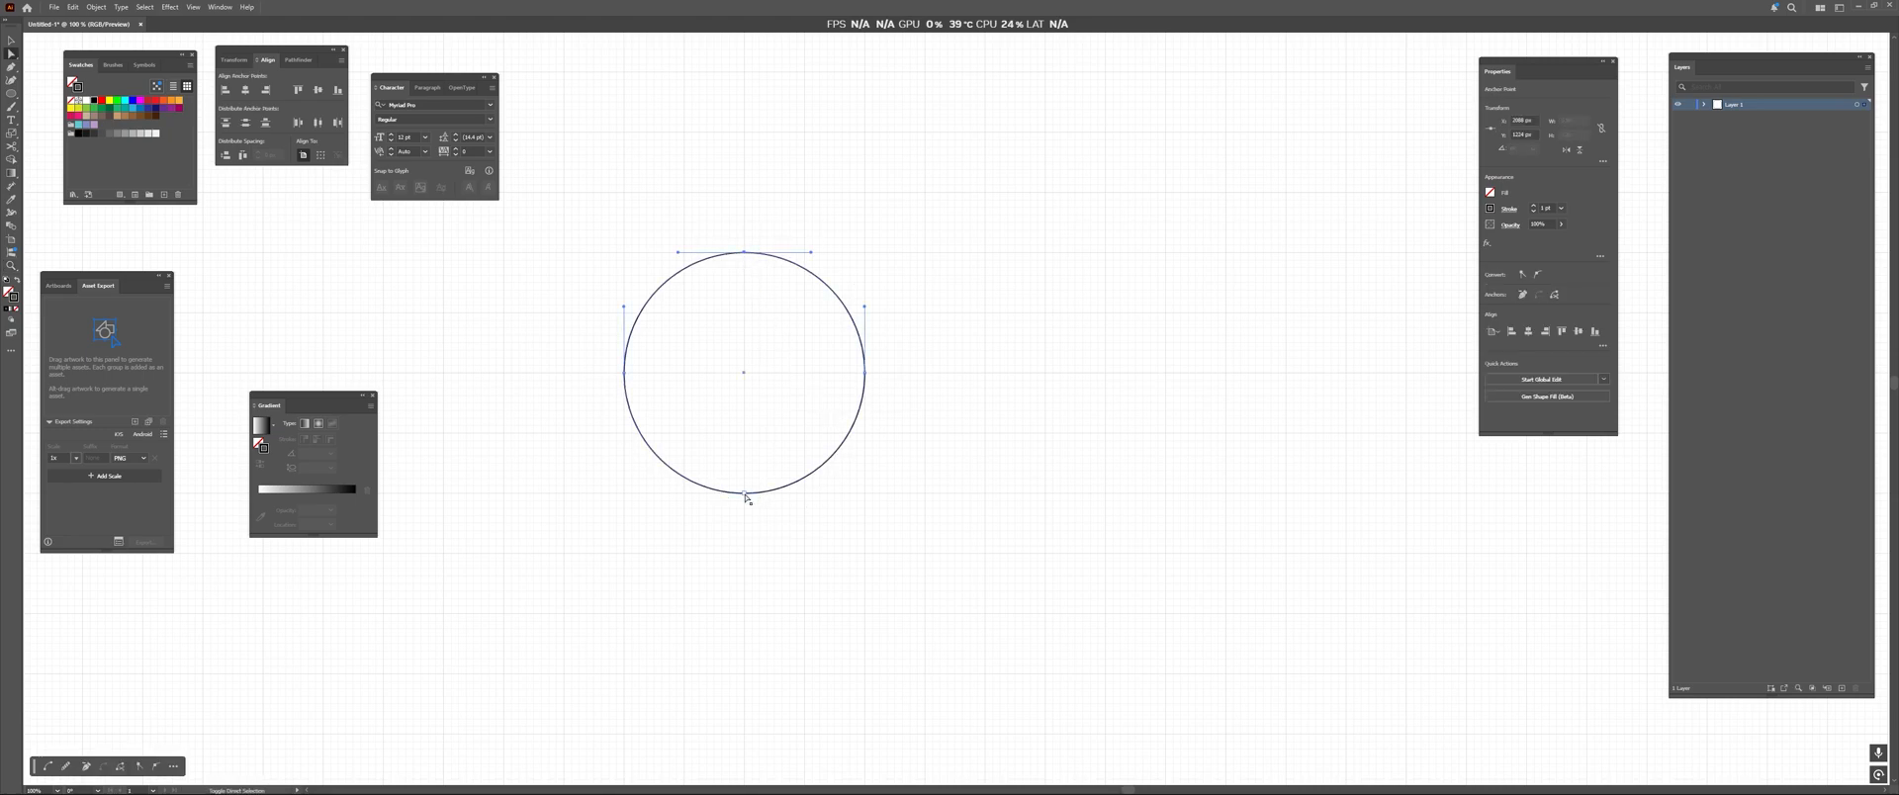
shift+click(745, 494)
click(810, 351)
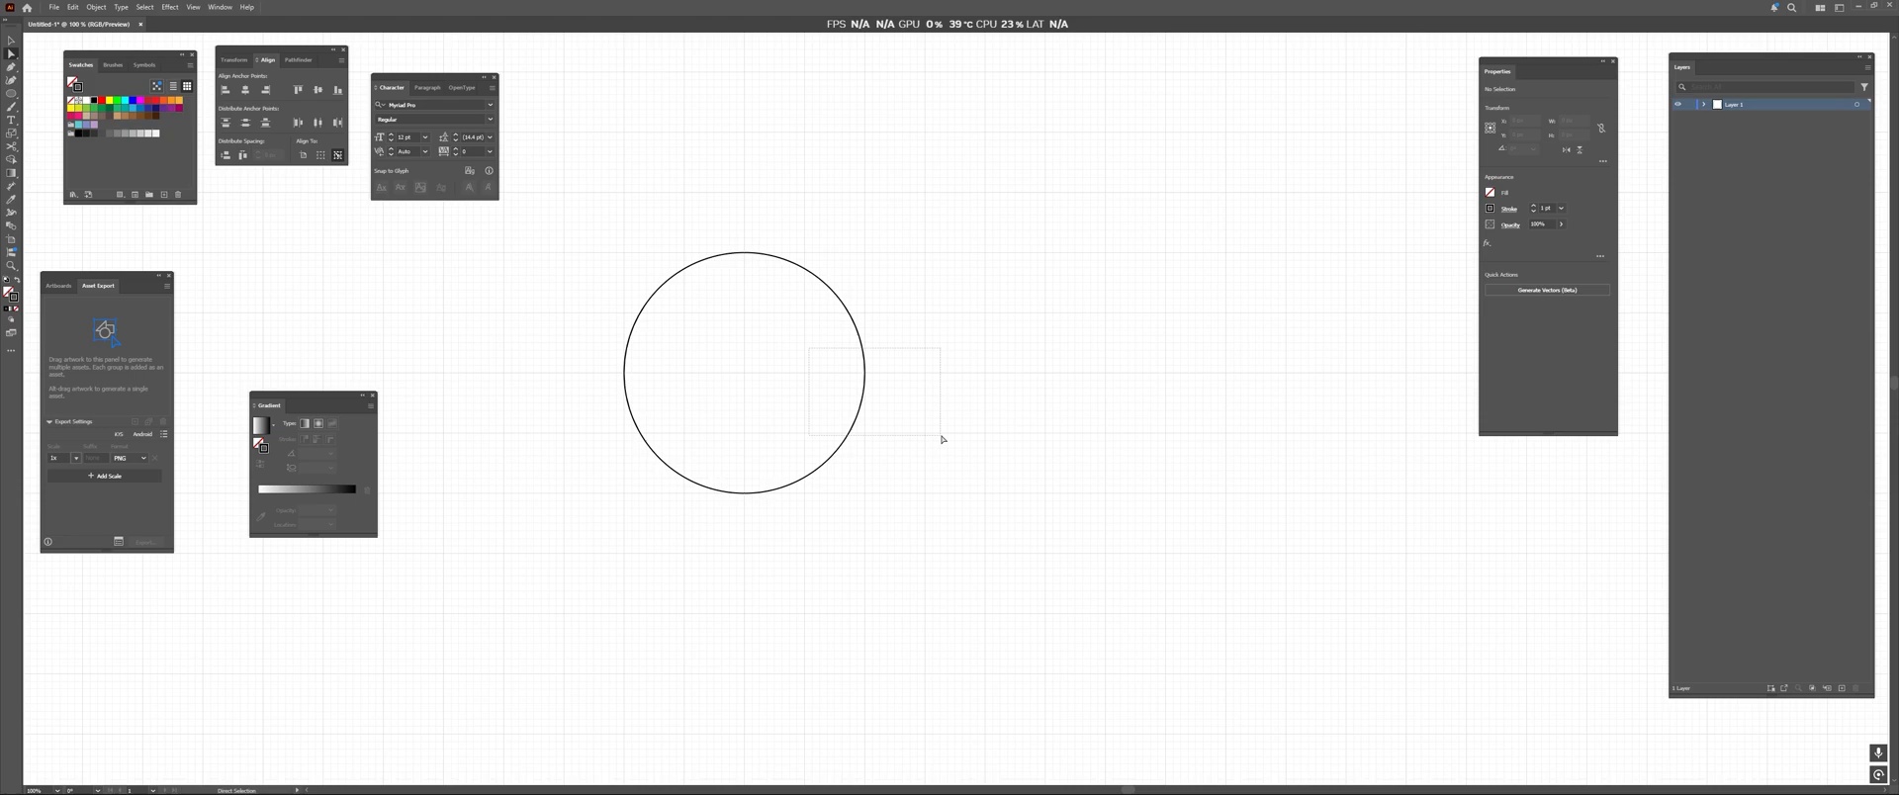
drag(941, 439, 942, 439)
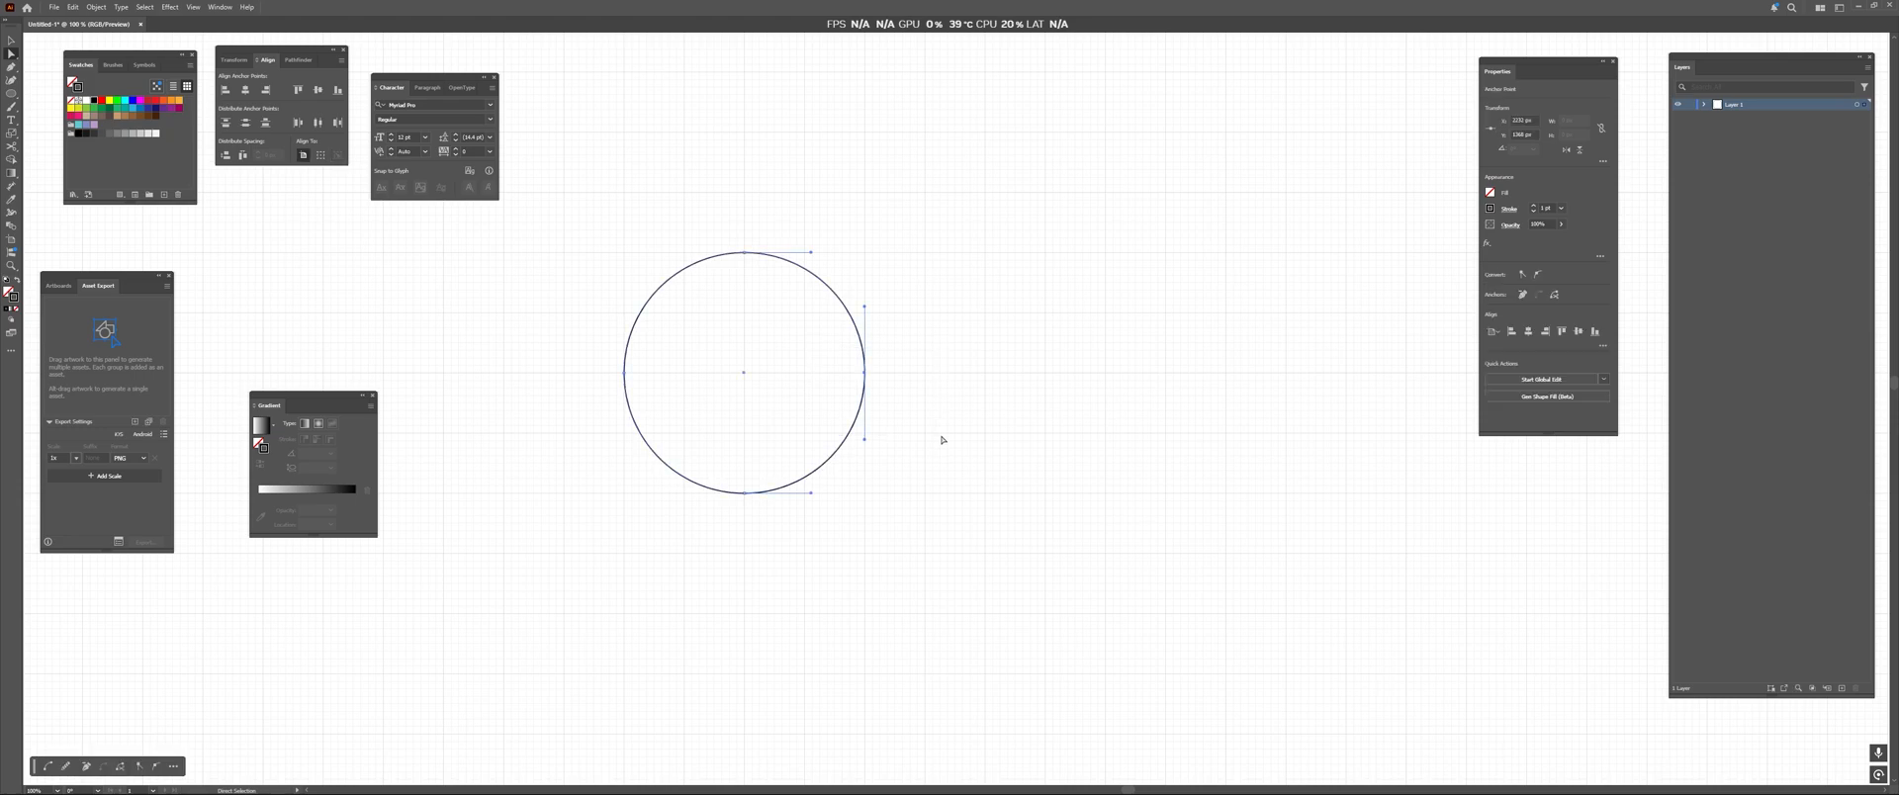
drag(984, 471, 914, 407)
Duplicate the circle horizontally to its right and delete the two circles' facing inner anchors, leaving outward-bulging half circles.
key(v)
alt+shift+drag(835, 292, 1369, 308)
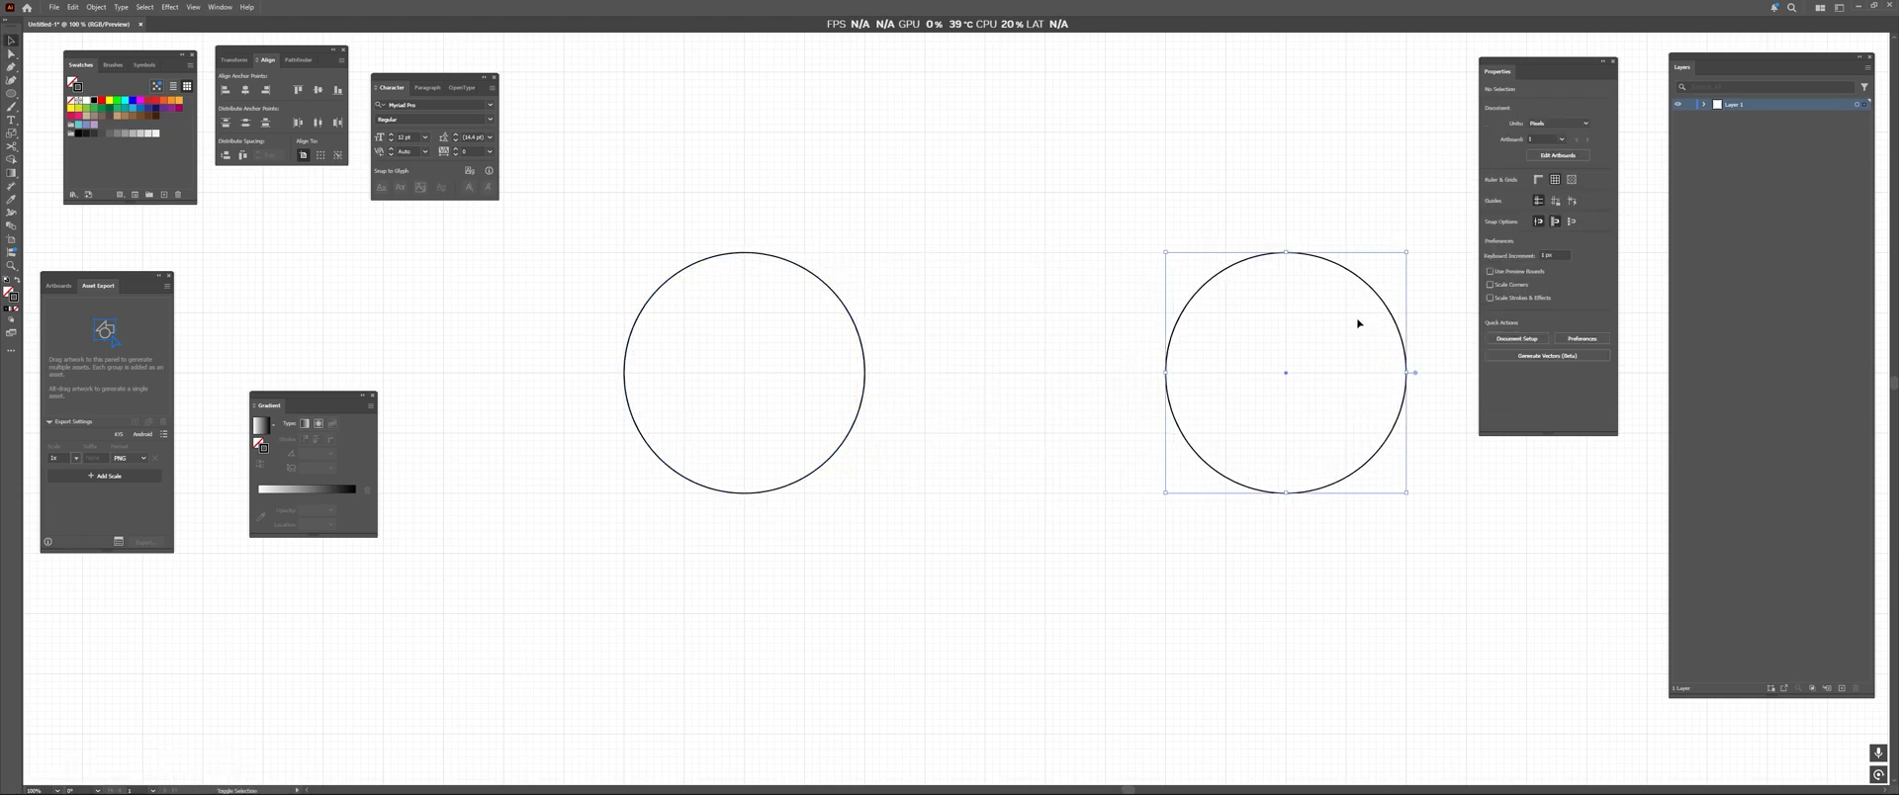
key(a)
drag(849, 348, 930, 402)
shift+drag(1059, 355, 1242, 416)
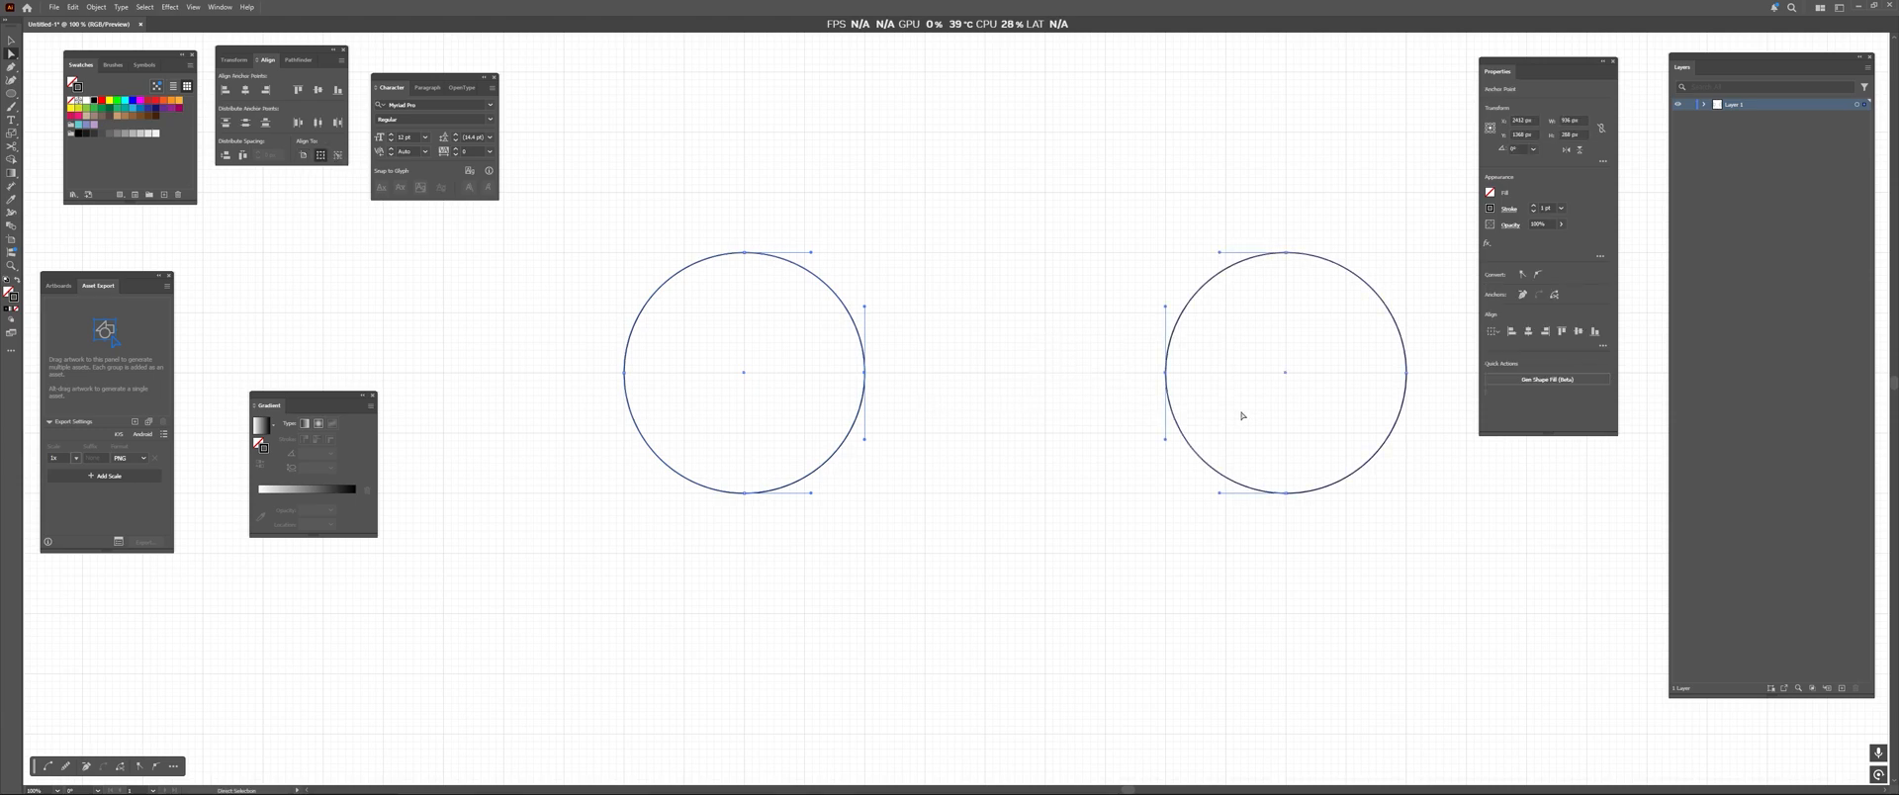
key(Delete)
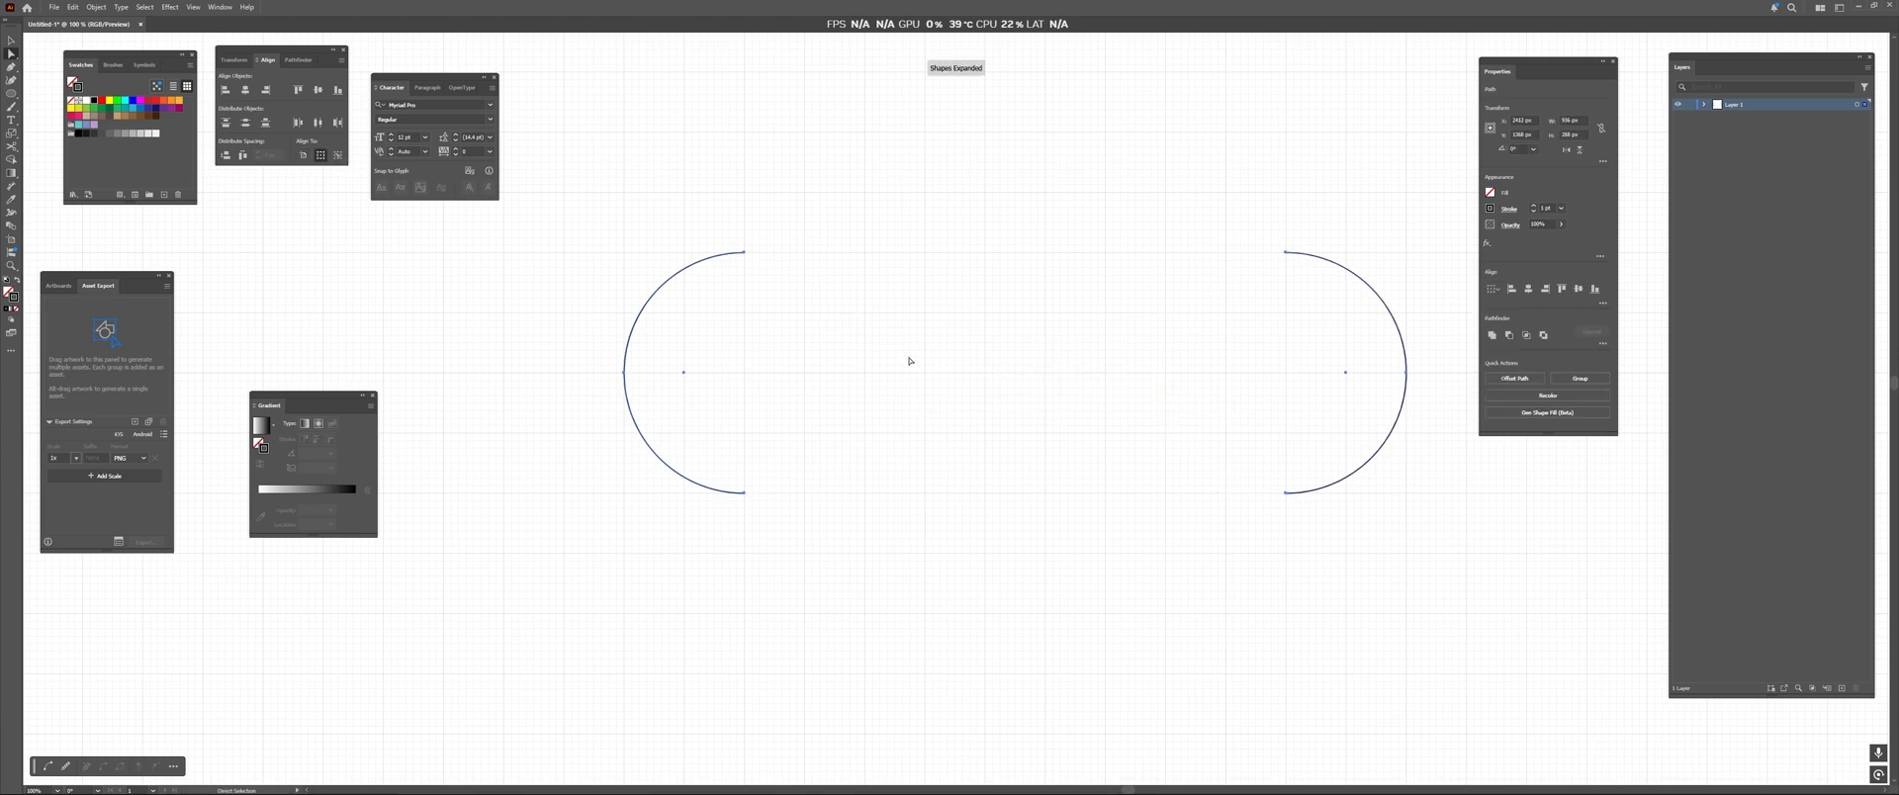
Join the half circles' ends diagonally with the Curvature tool, forming a closed infinity curve that crosses in the middle.
click(11, 80)
click(744, 253)
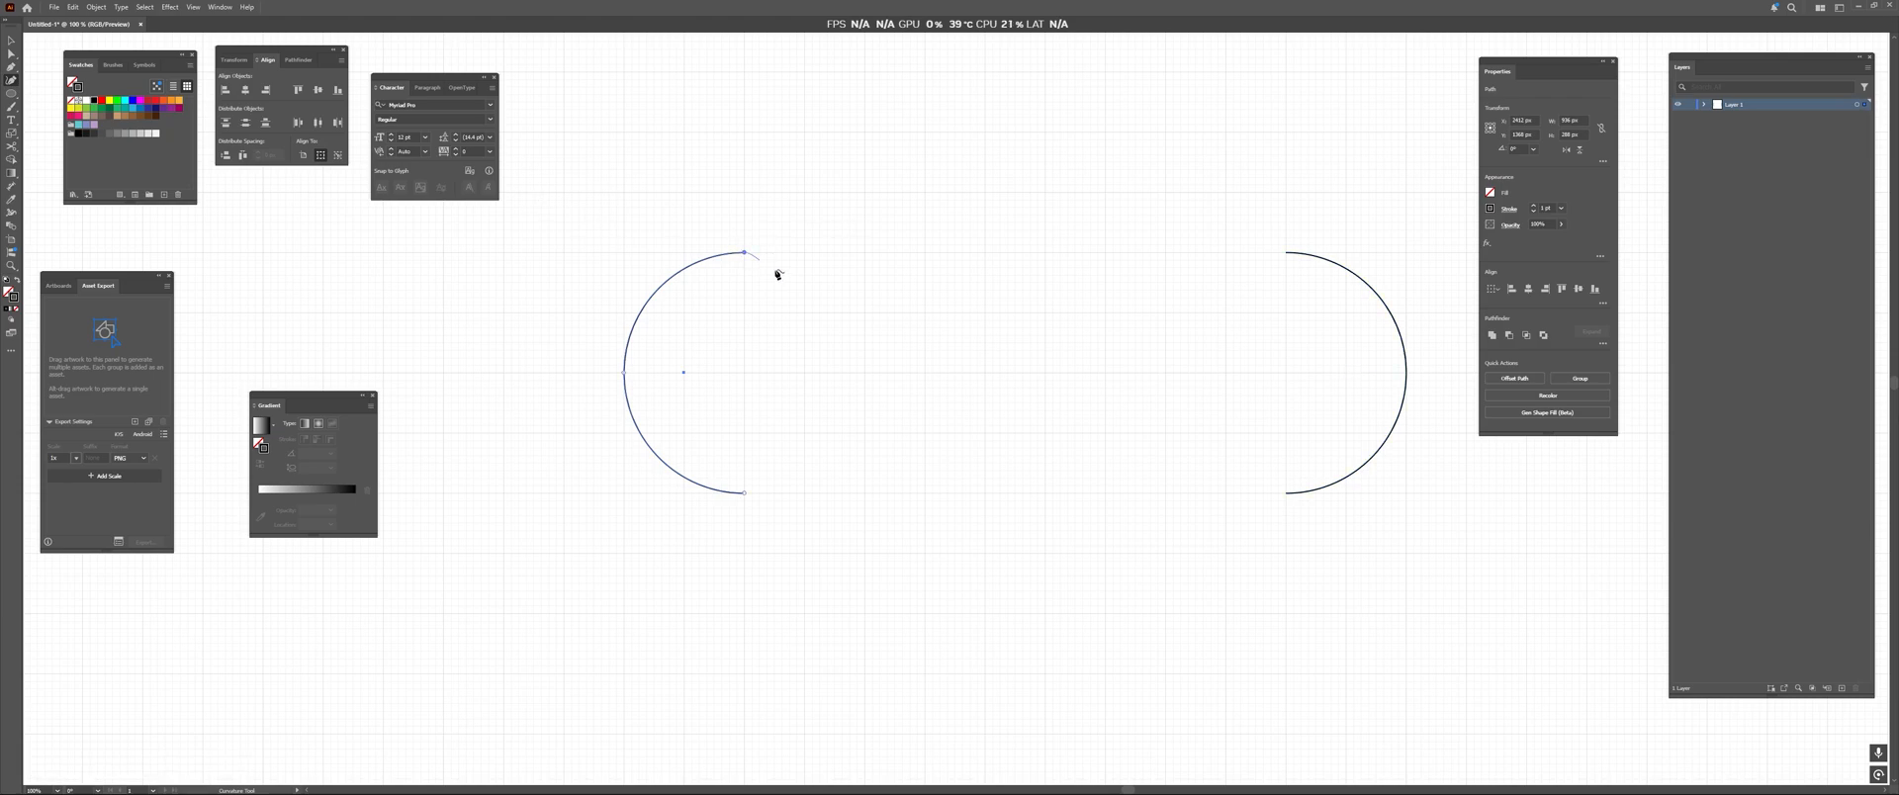
click(1286, 494)
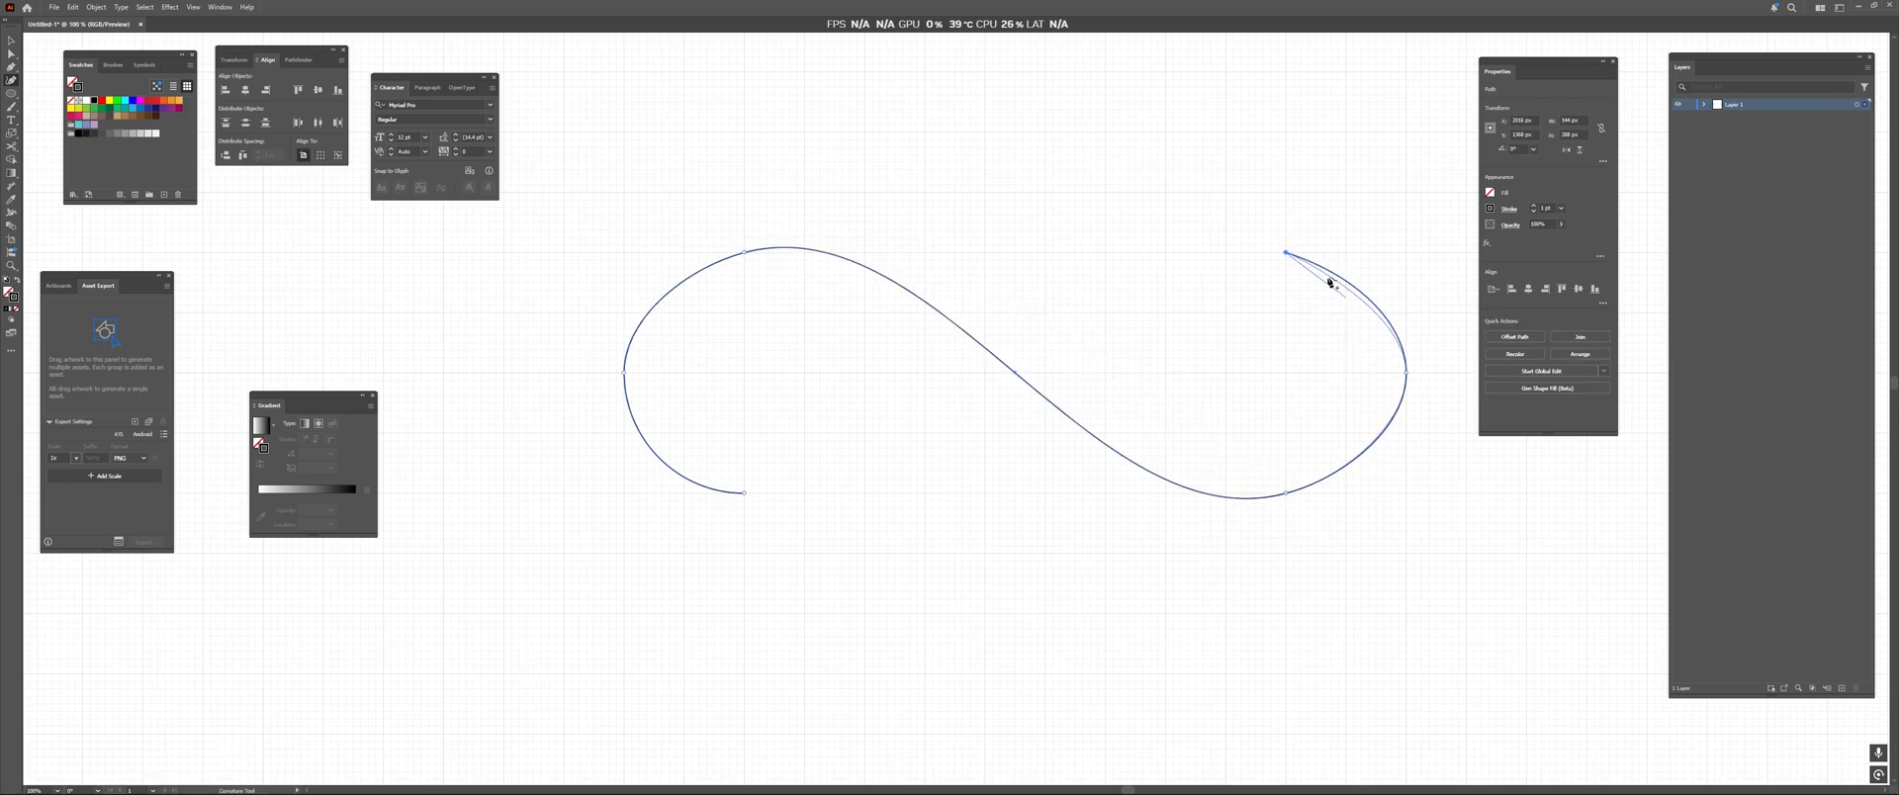
click(1285, 253)
click(745, 493)
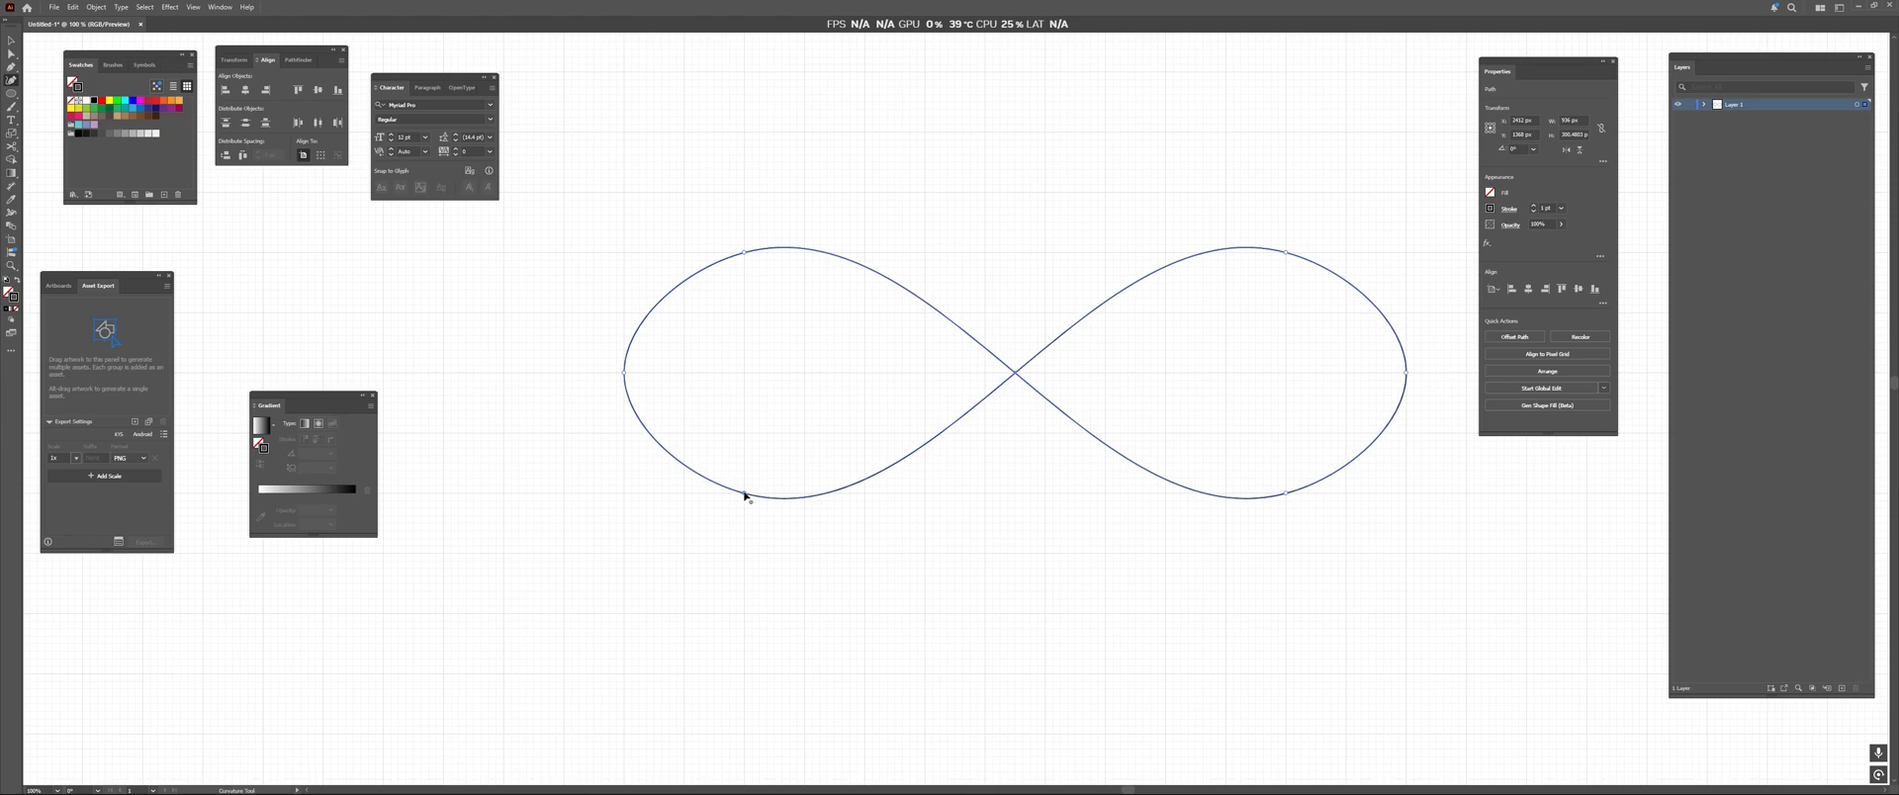
Nudge the infinity curve's leftmost anchor inward toward the crossing.
click(10, 54)
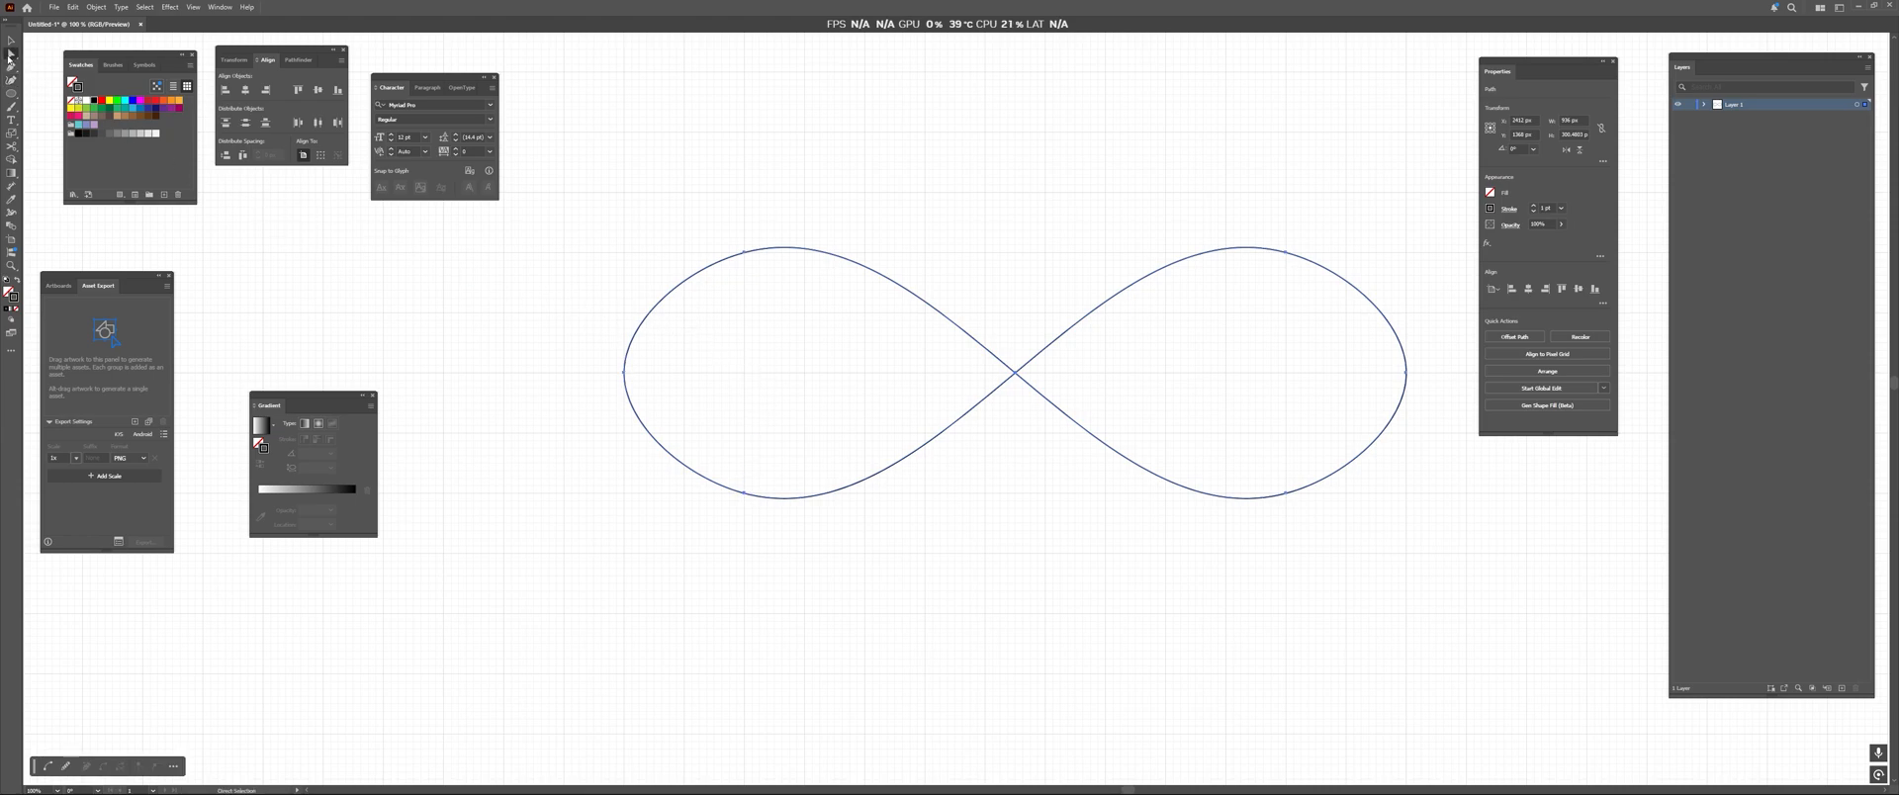
scroll(785, 330, right, 3)
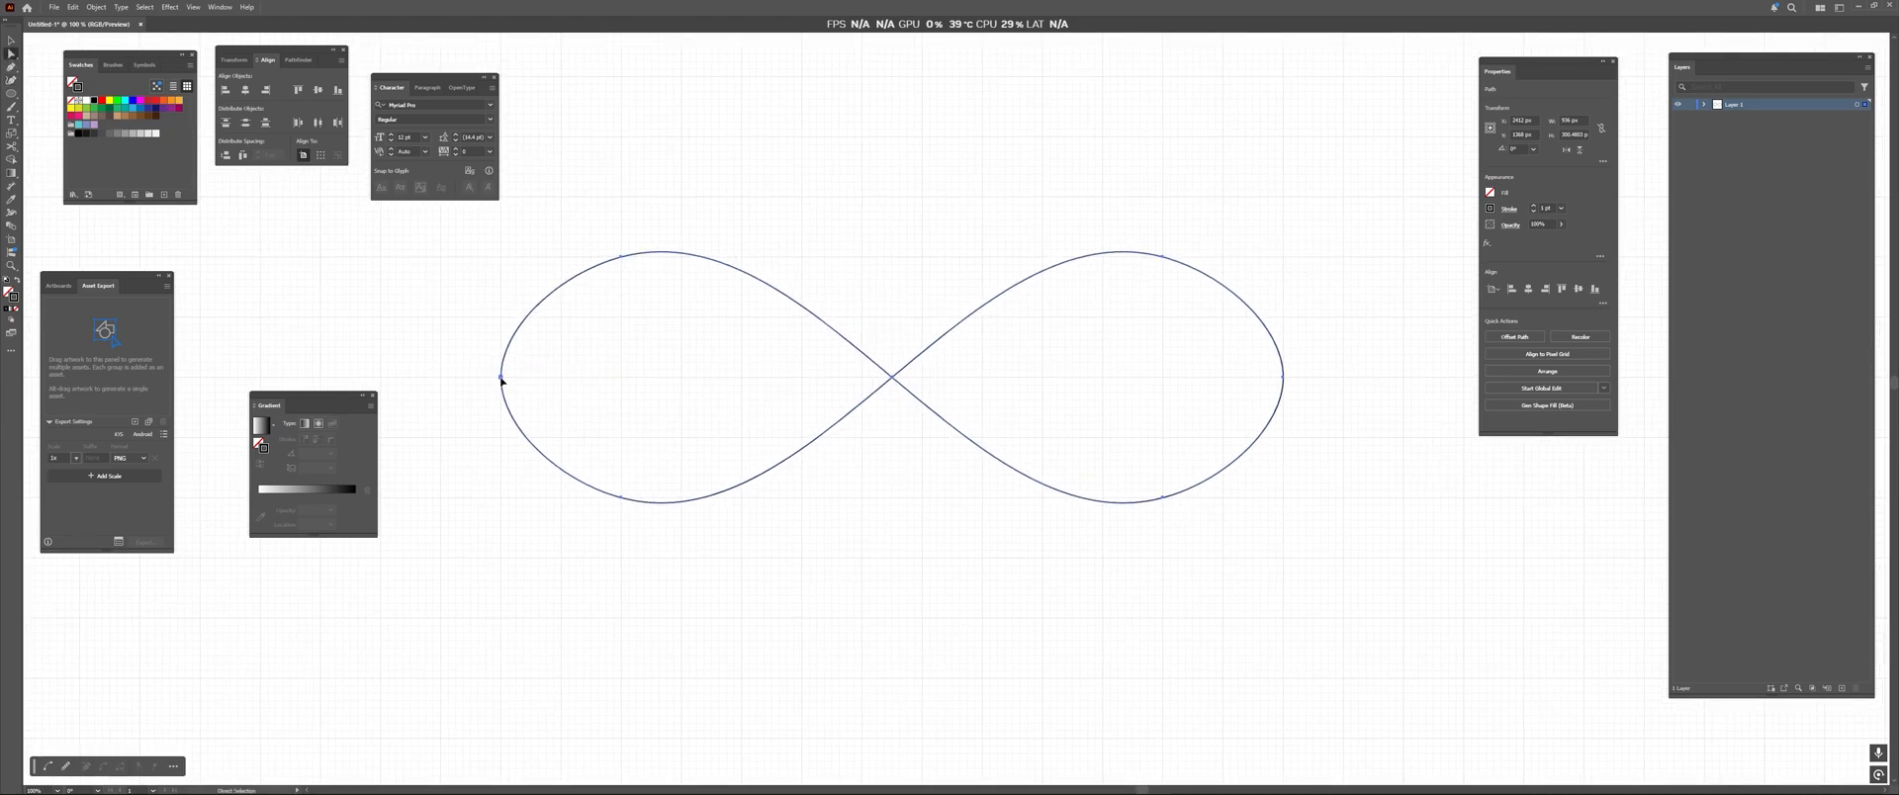
click(501, 376)
key(Right)
key(Right)
key(Right)
key(Right)
key(Right)
key(Right)
key(Right)
key(Right)
key(Right)
key(Right)
key(Right)
key(Right)
key(Right)
key(Right)
key(Right)
key(Right)
key(Right)
key(Right)
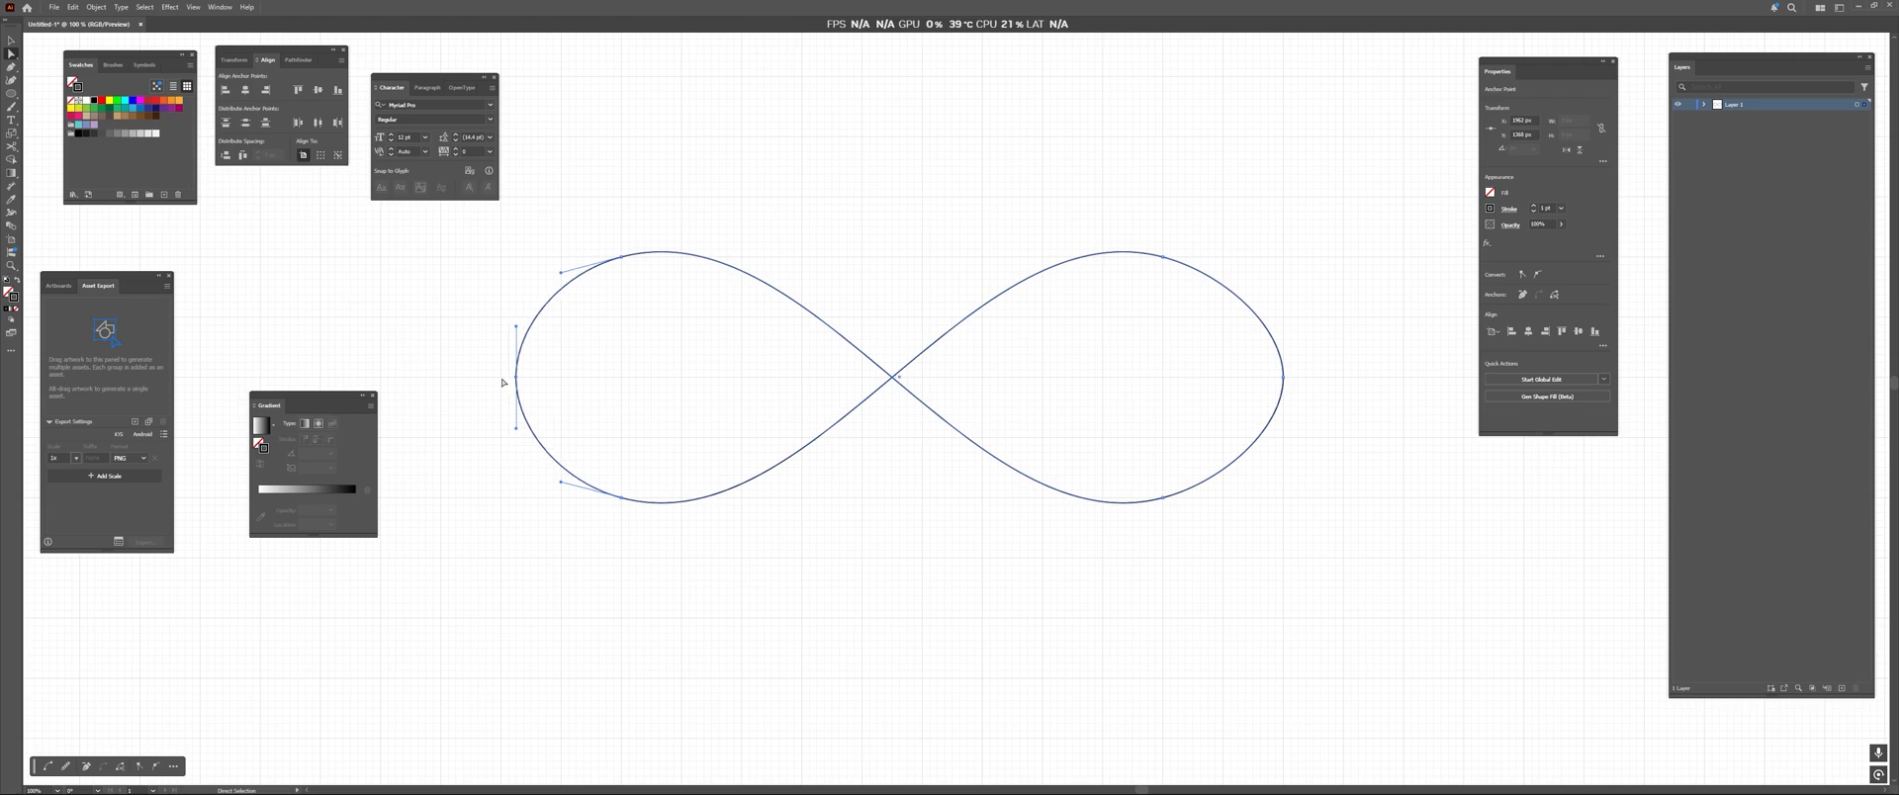
Nudge the infinity curve's rightmost anchor inward by the same amount, keeping both loops symmetrical.
click(1282, 379)
key(Left)
key(Left)
key(Left)
key(Left)
key(Left)
key(Left)
key(Left)
key(Left)
key(Left)
key(Left)
key(Left)
key(Left)
key(Left)
key(Left)
key(Left)
key(Left)
key(Left)
key(Left)
Squash the whole infinity curve vertically, keeping its width, and clear the selection.
key(v)
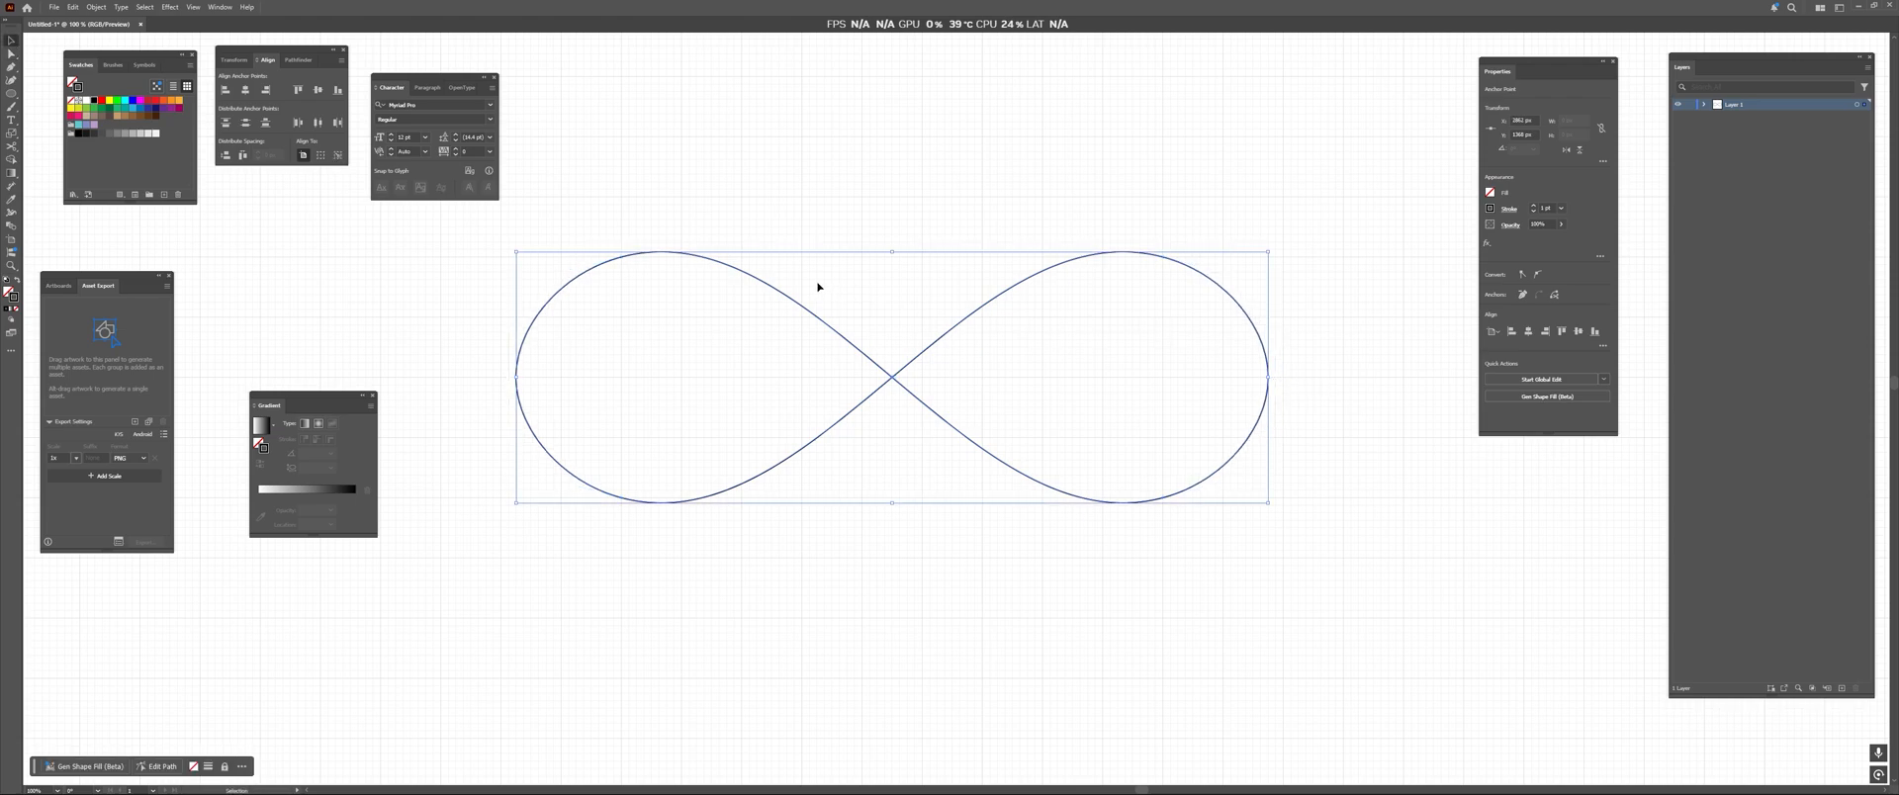
click(817, 288)
click(769, 280)
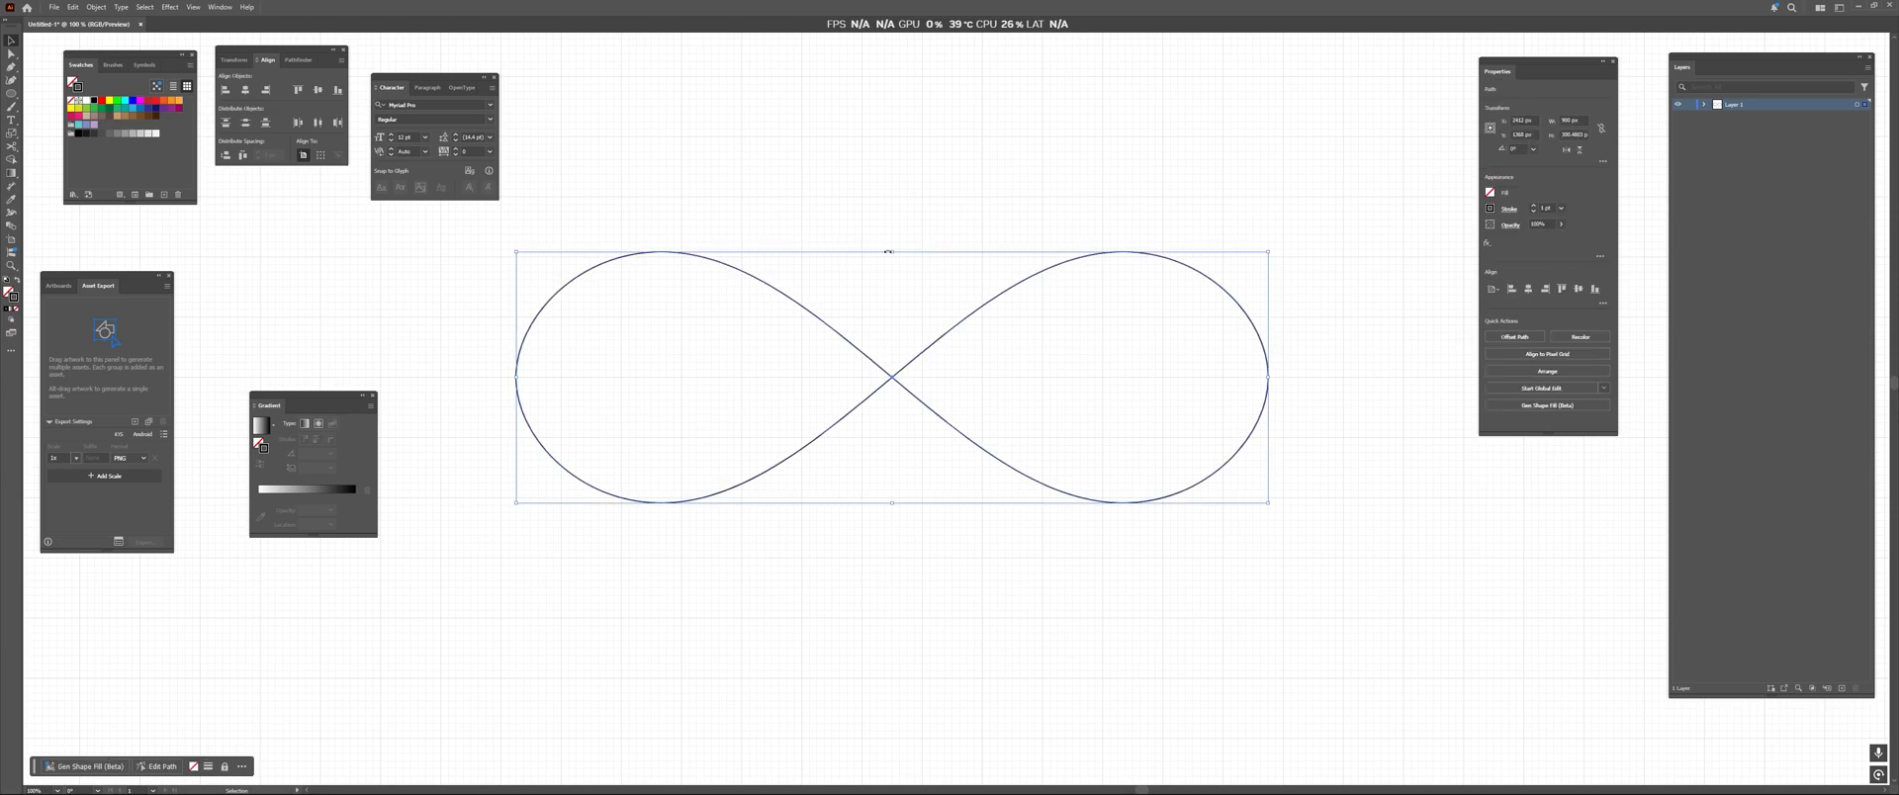
drag(892, 251, 812, 321)
click(893, 231)
Move the infinity curve down and to the left on the artboard, and leave it deselected.
drag(839, 373, 757, 471)
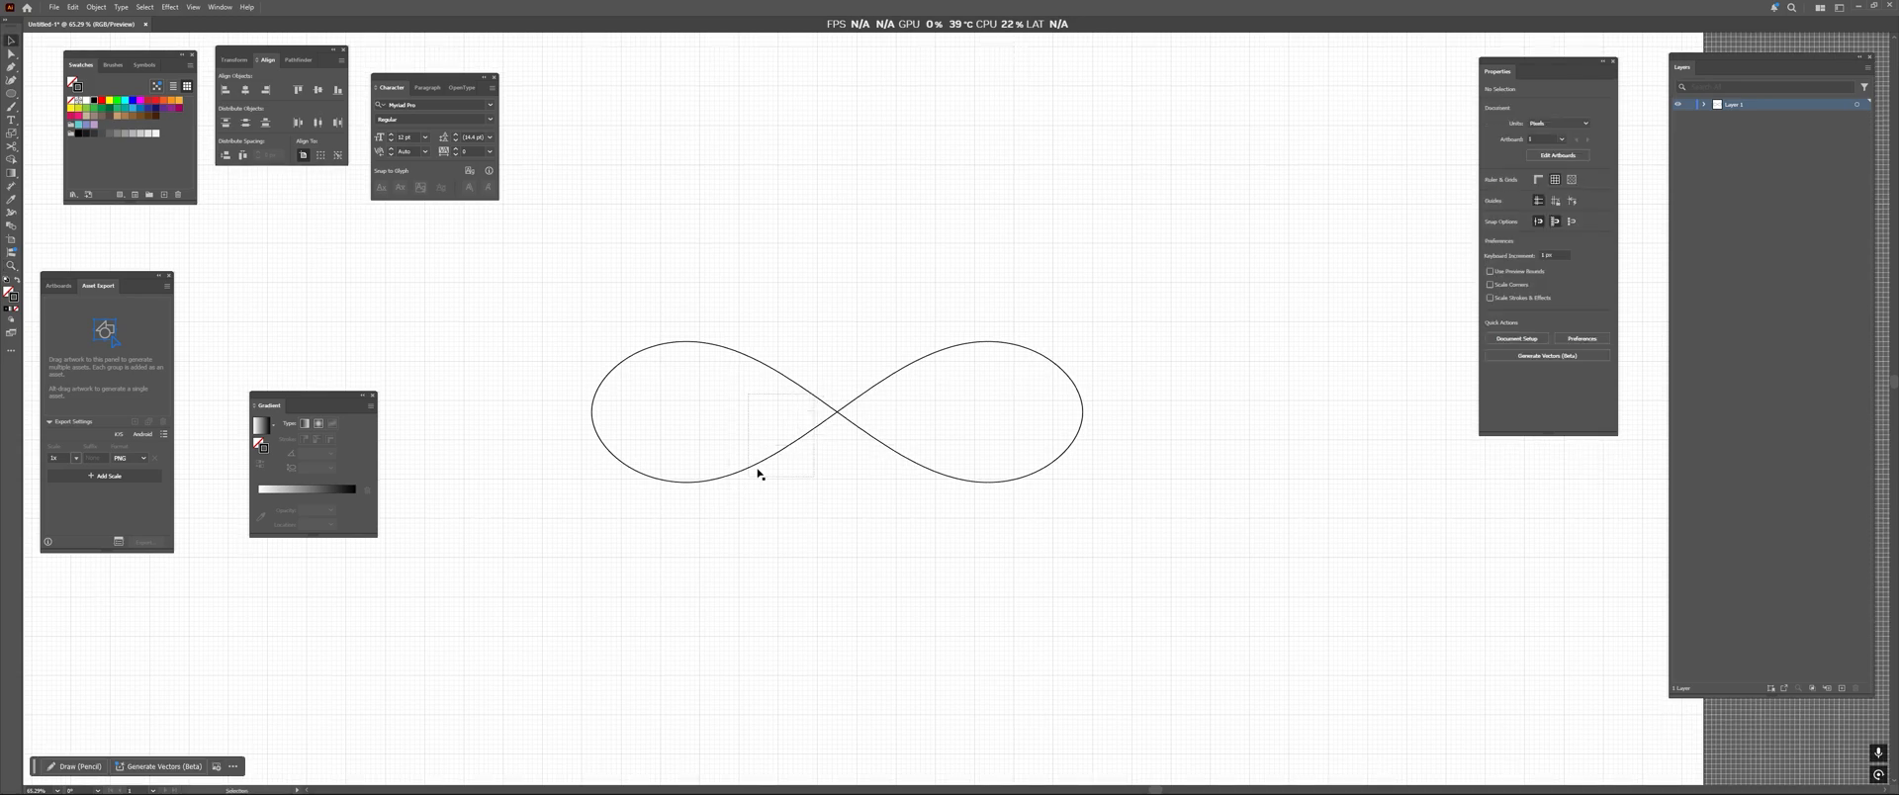
drag(813, 388, 720, 488)
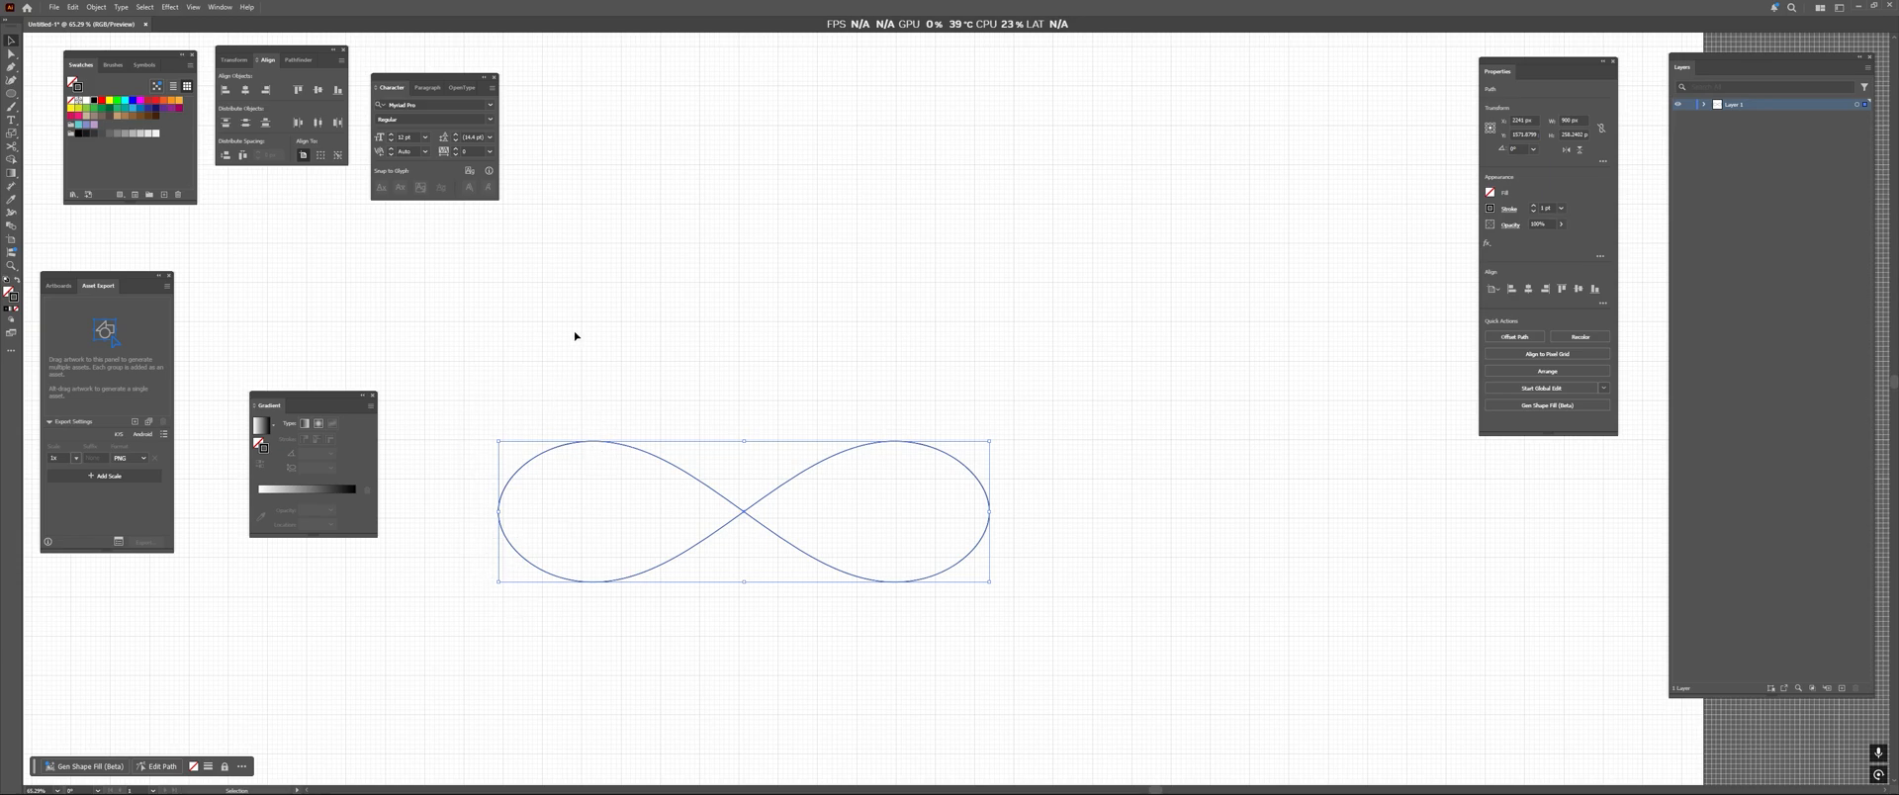
click(554, 366)
drag(555, 366, 872, 591)
click(745, 358)
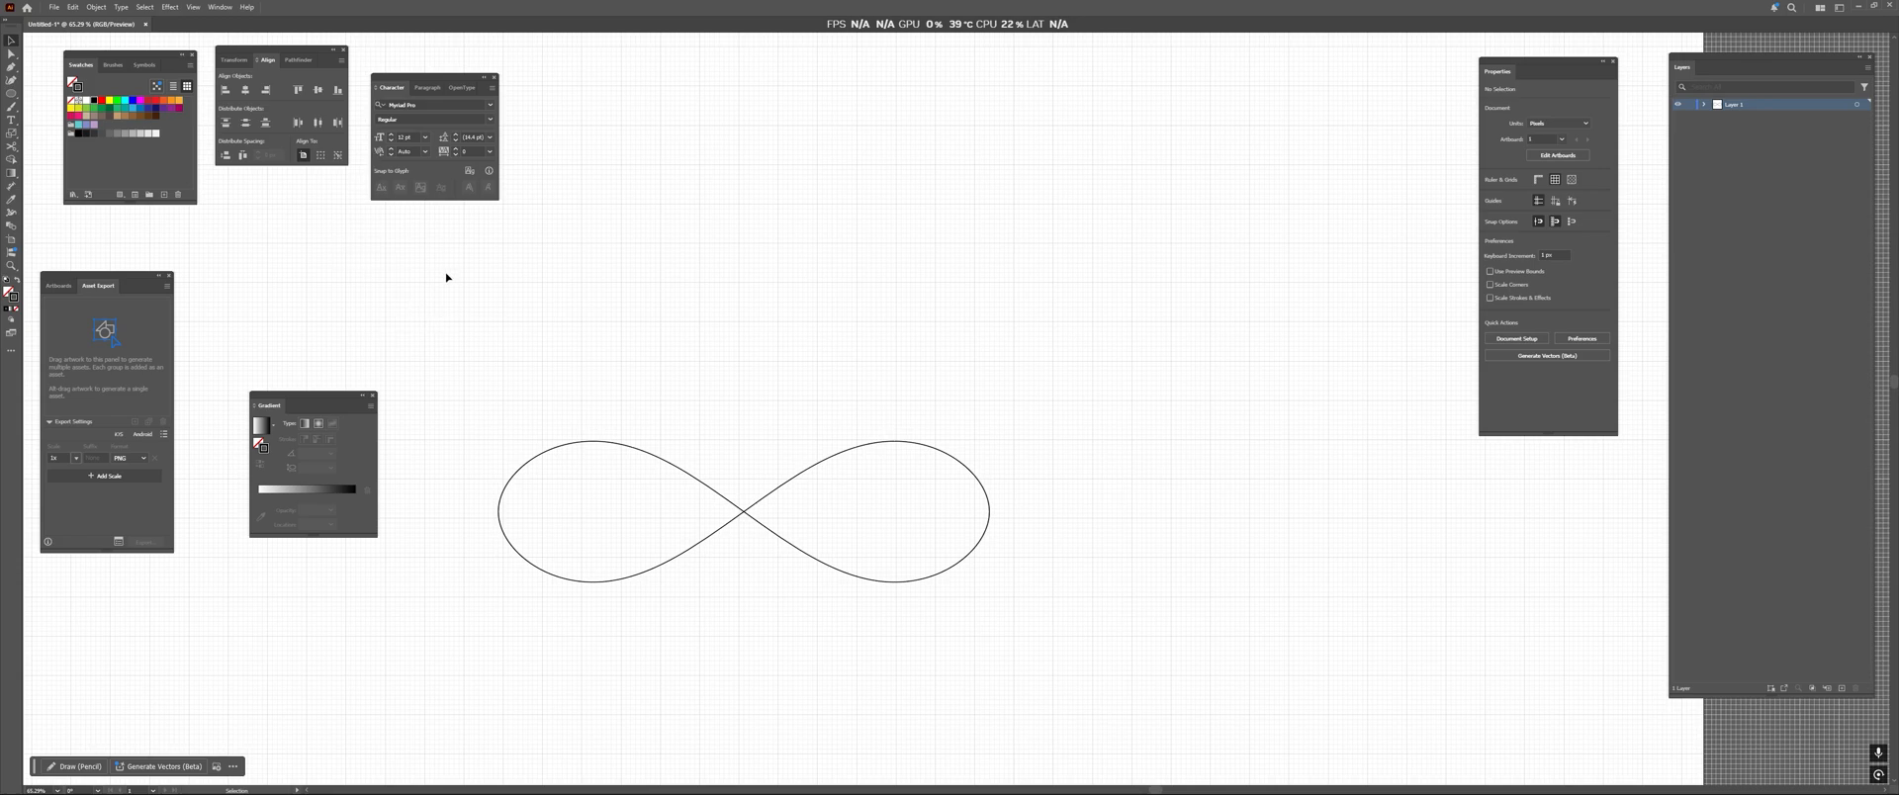
Open the Illustrator file "1" from the Desktop folder.
click(53, 7)
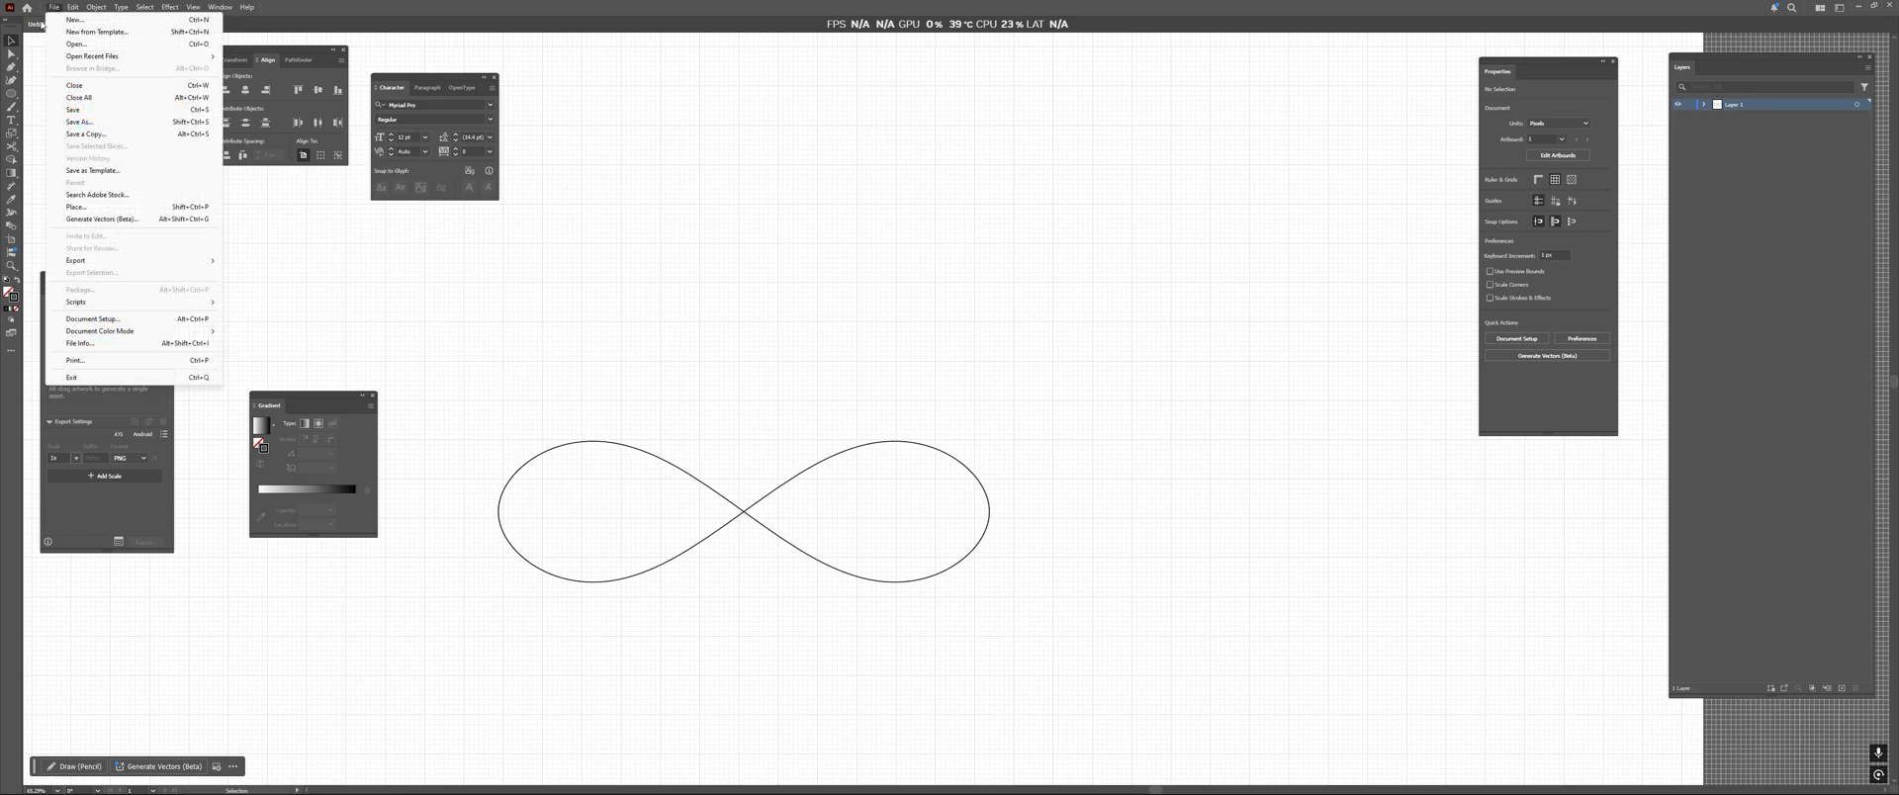
click(238, 290)
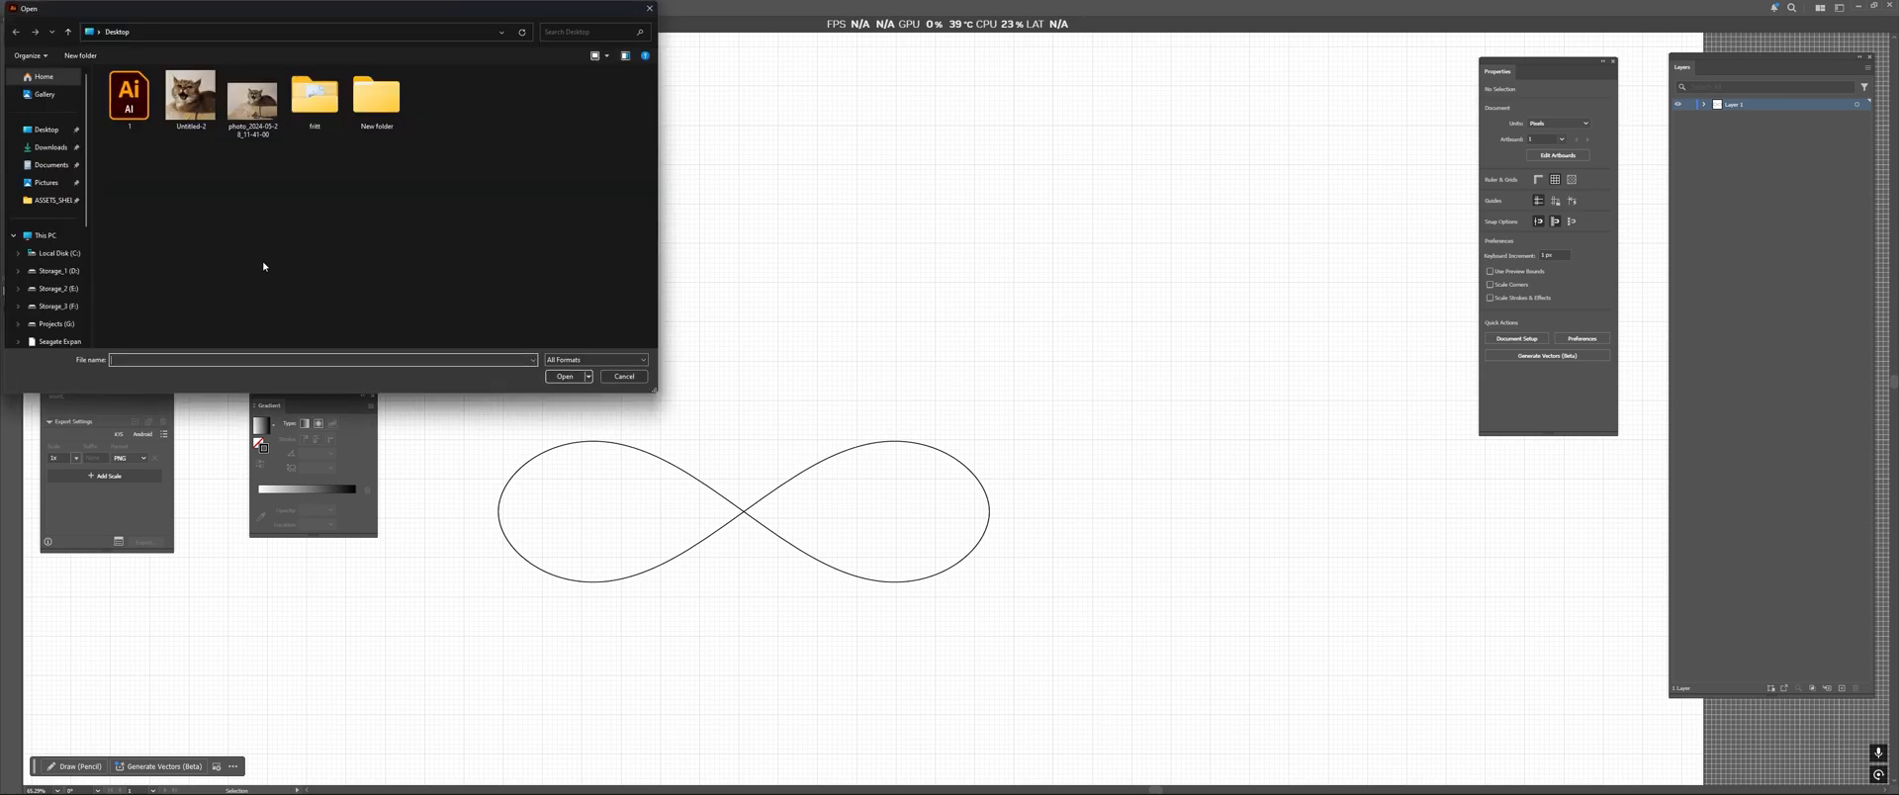
click(114, 89)
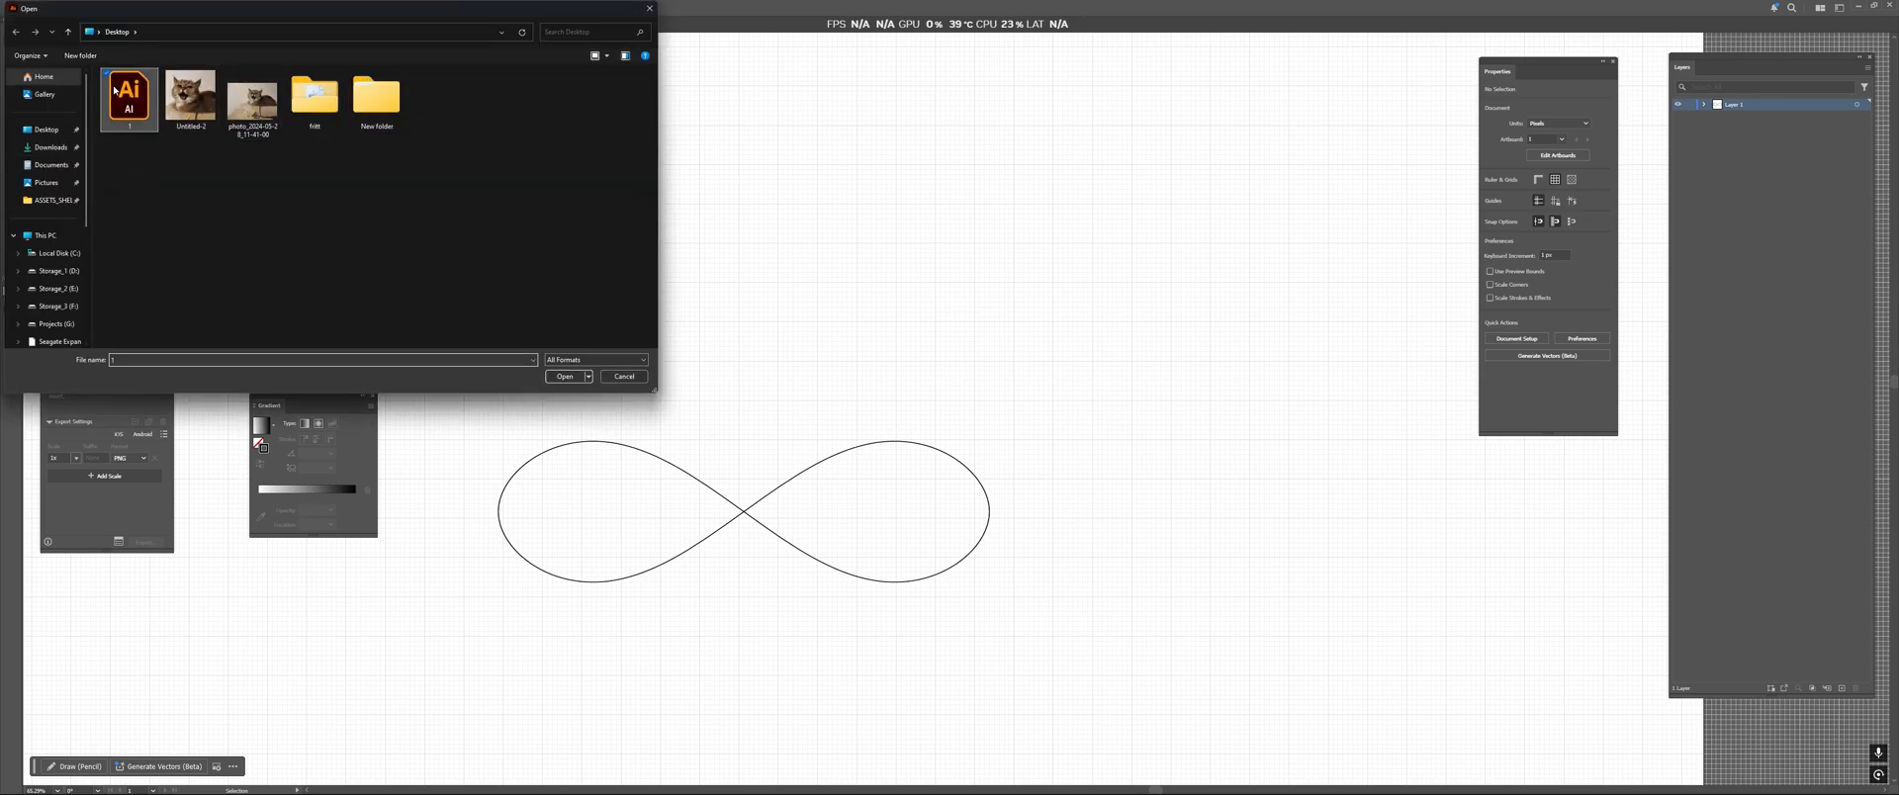
click(564, 377)
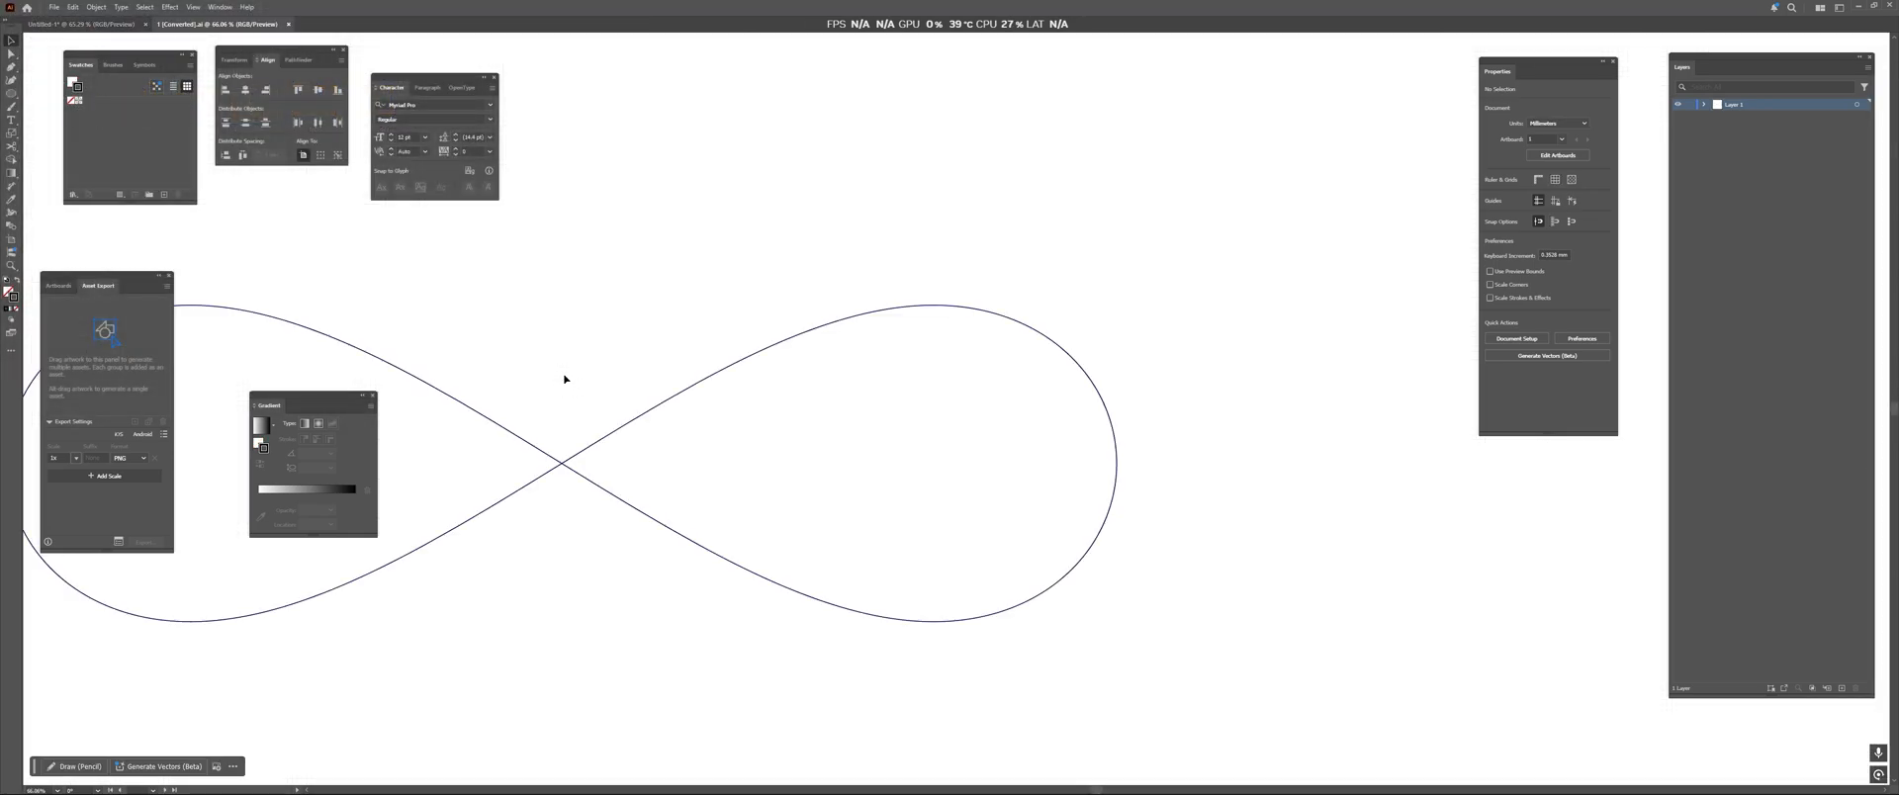
Copy the infinity curve from file "1" and paste it into the untitled document.
drag(667, 244, 544, 287)
drag(584, 356, 676, 478)
key(v)
drag(466, 315, 1001, 603)
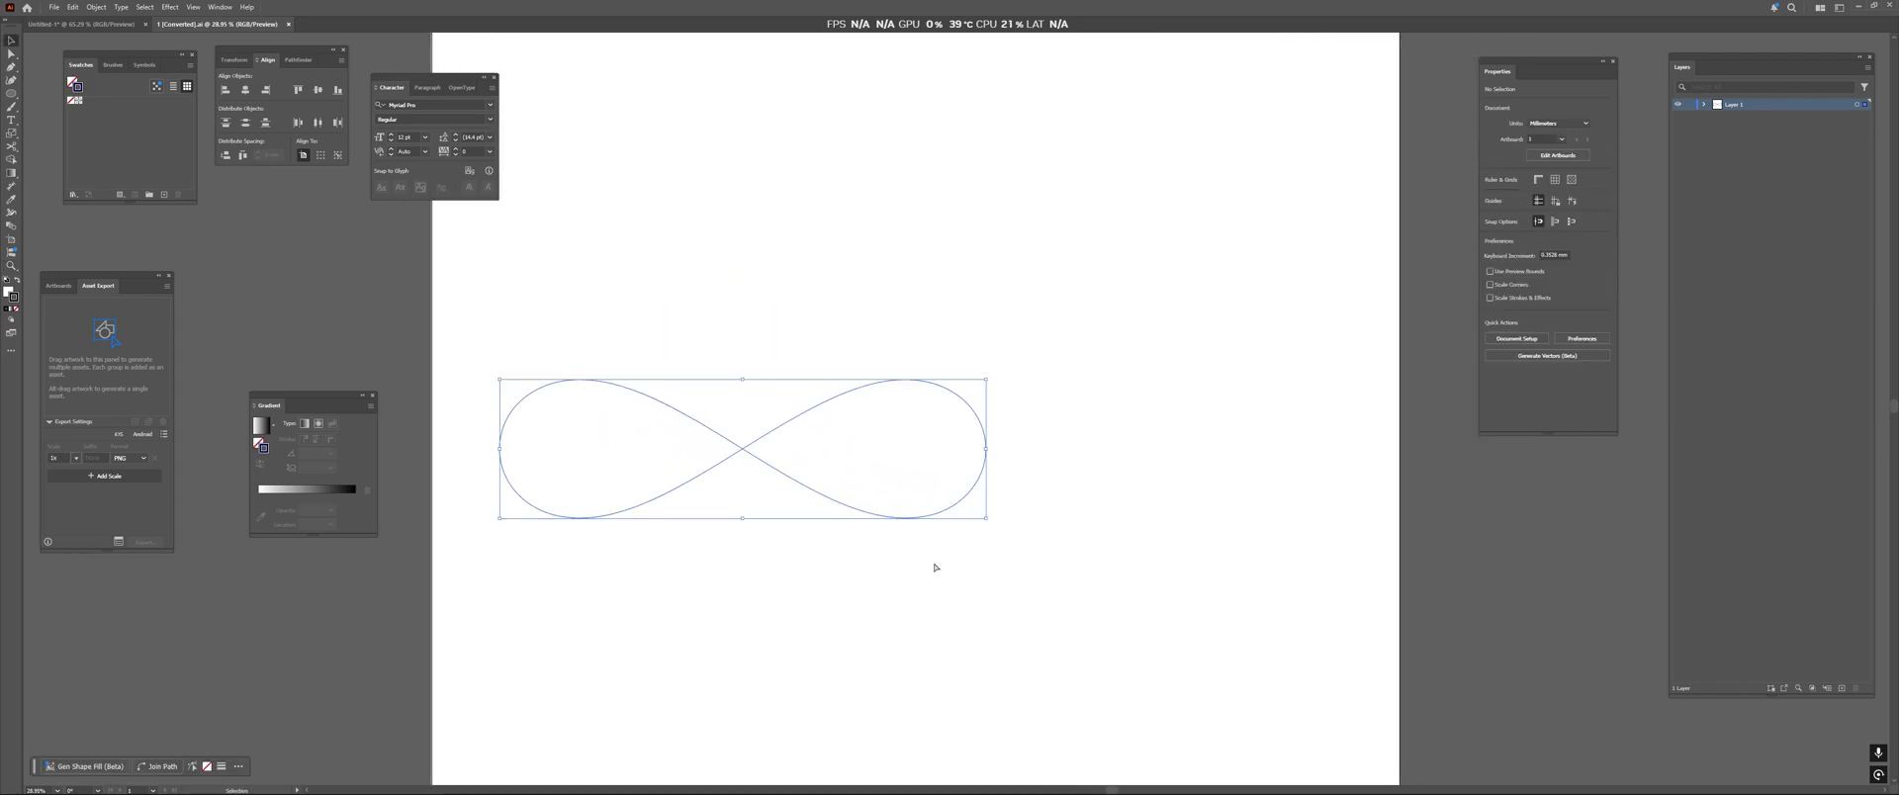
click(106, 24)
key(ctrl+v)
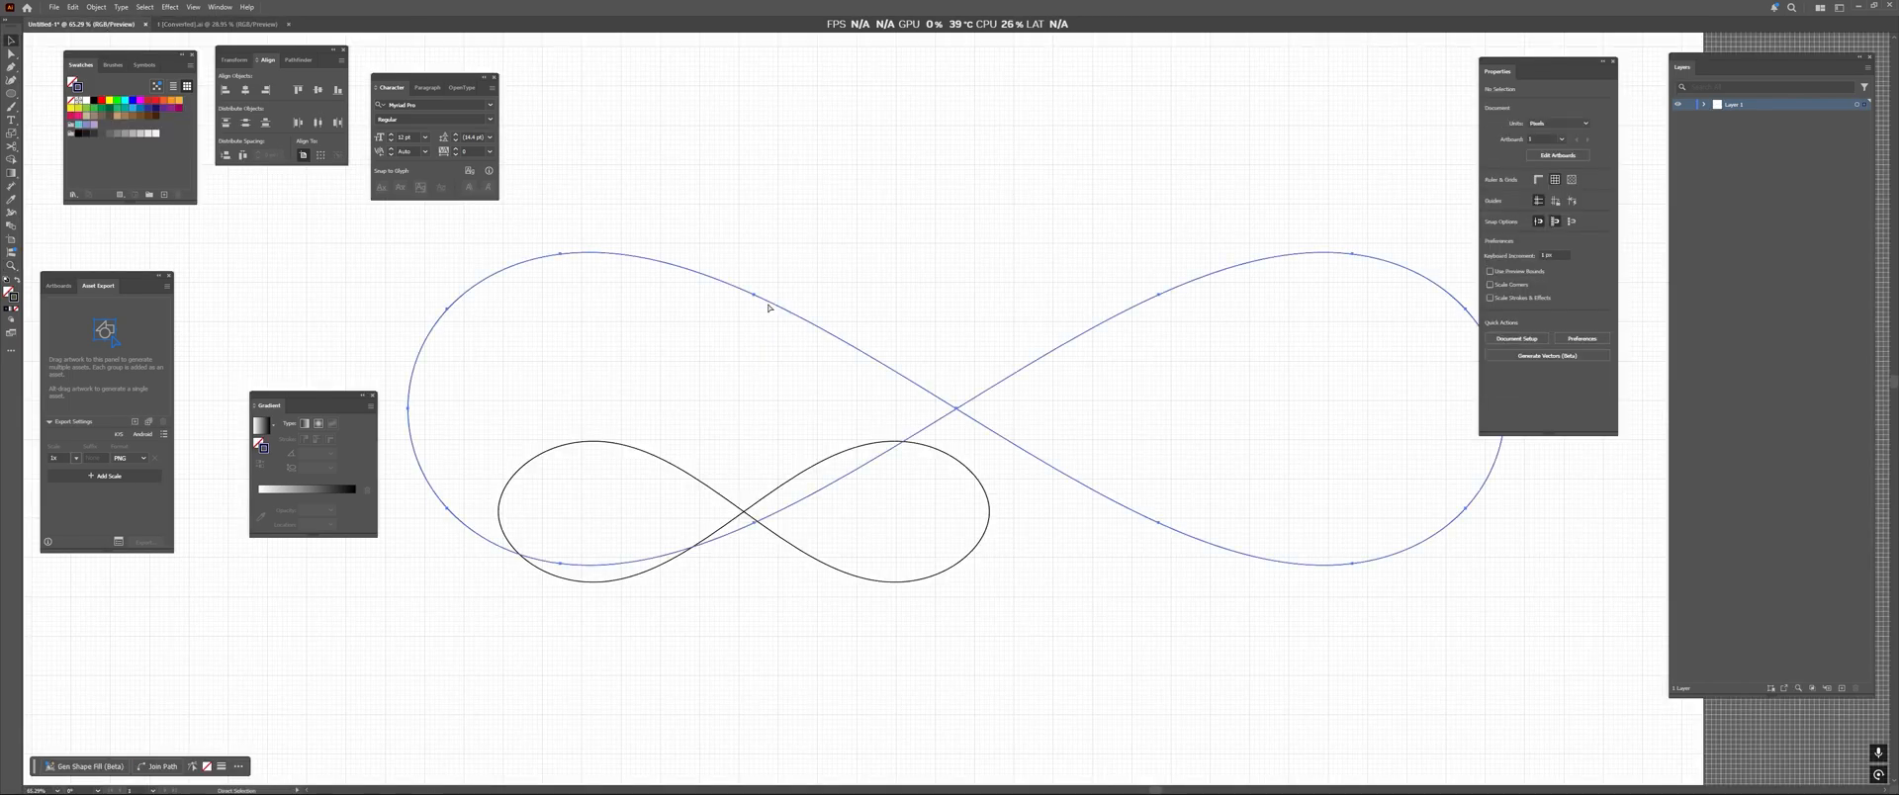
Move the pasted infinity curve above the constructed one, scale it down proportionally from its centre, and deselect it.
key(z)
drag(867, 263, 755, 371)
key(v)
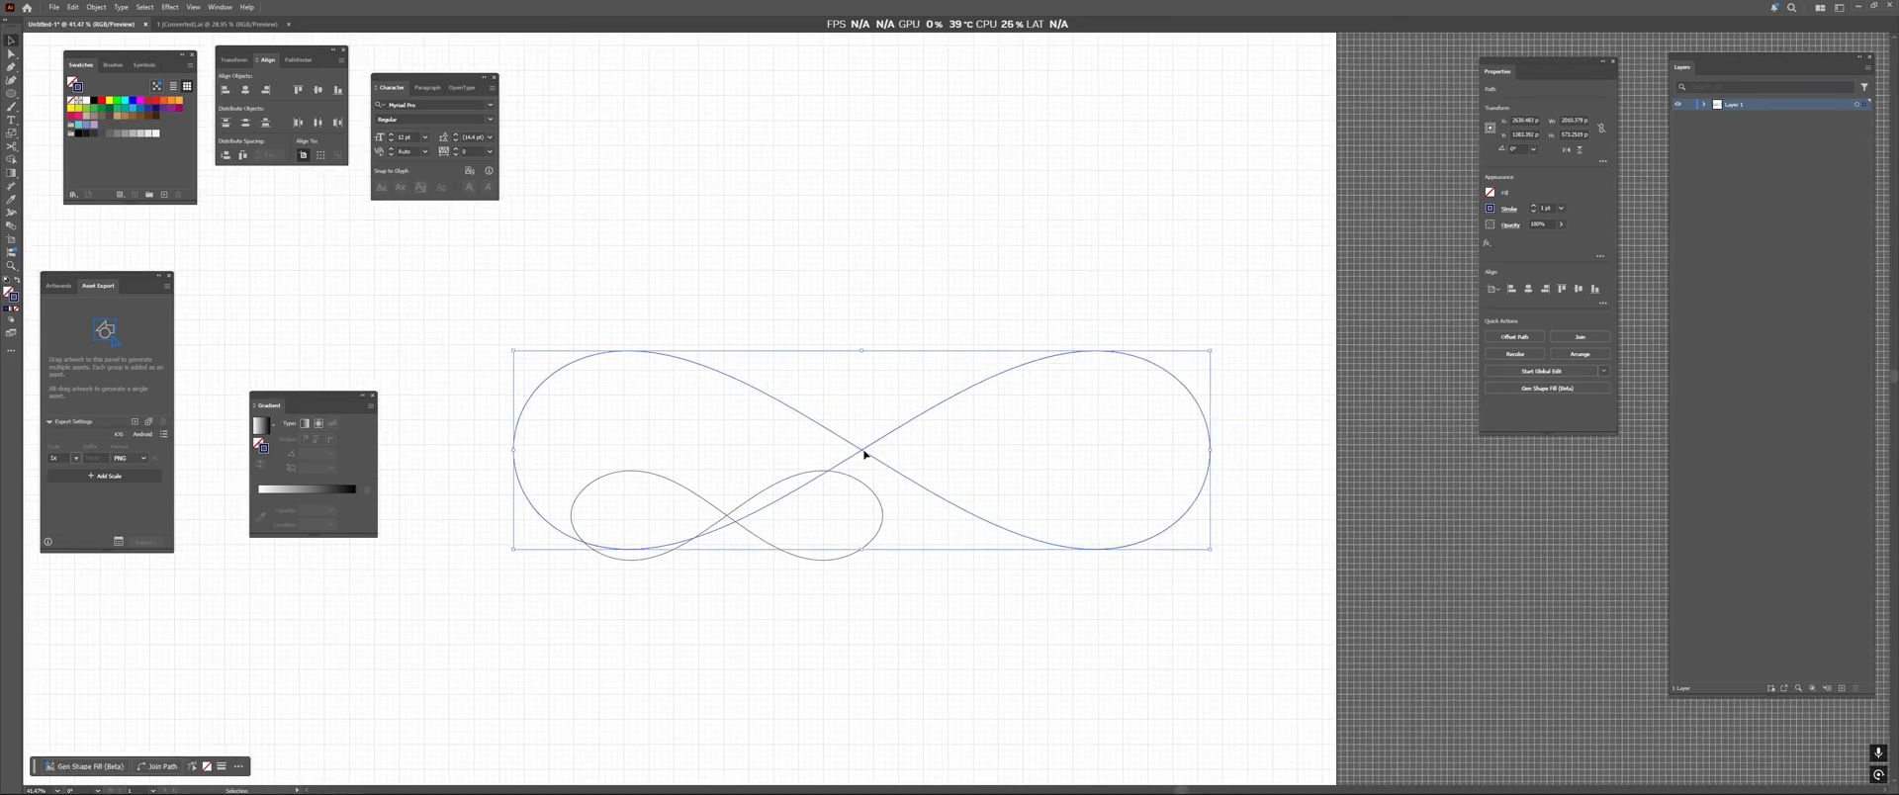
drag(864, 454, 720, 338)
alt+scroll(678, 424, up, 2)
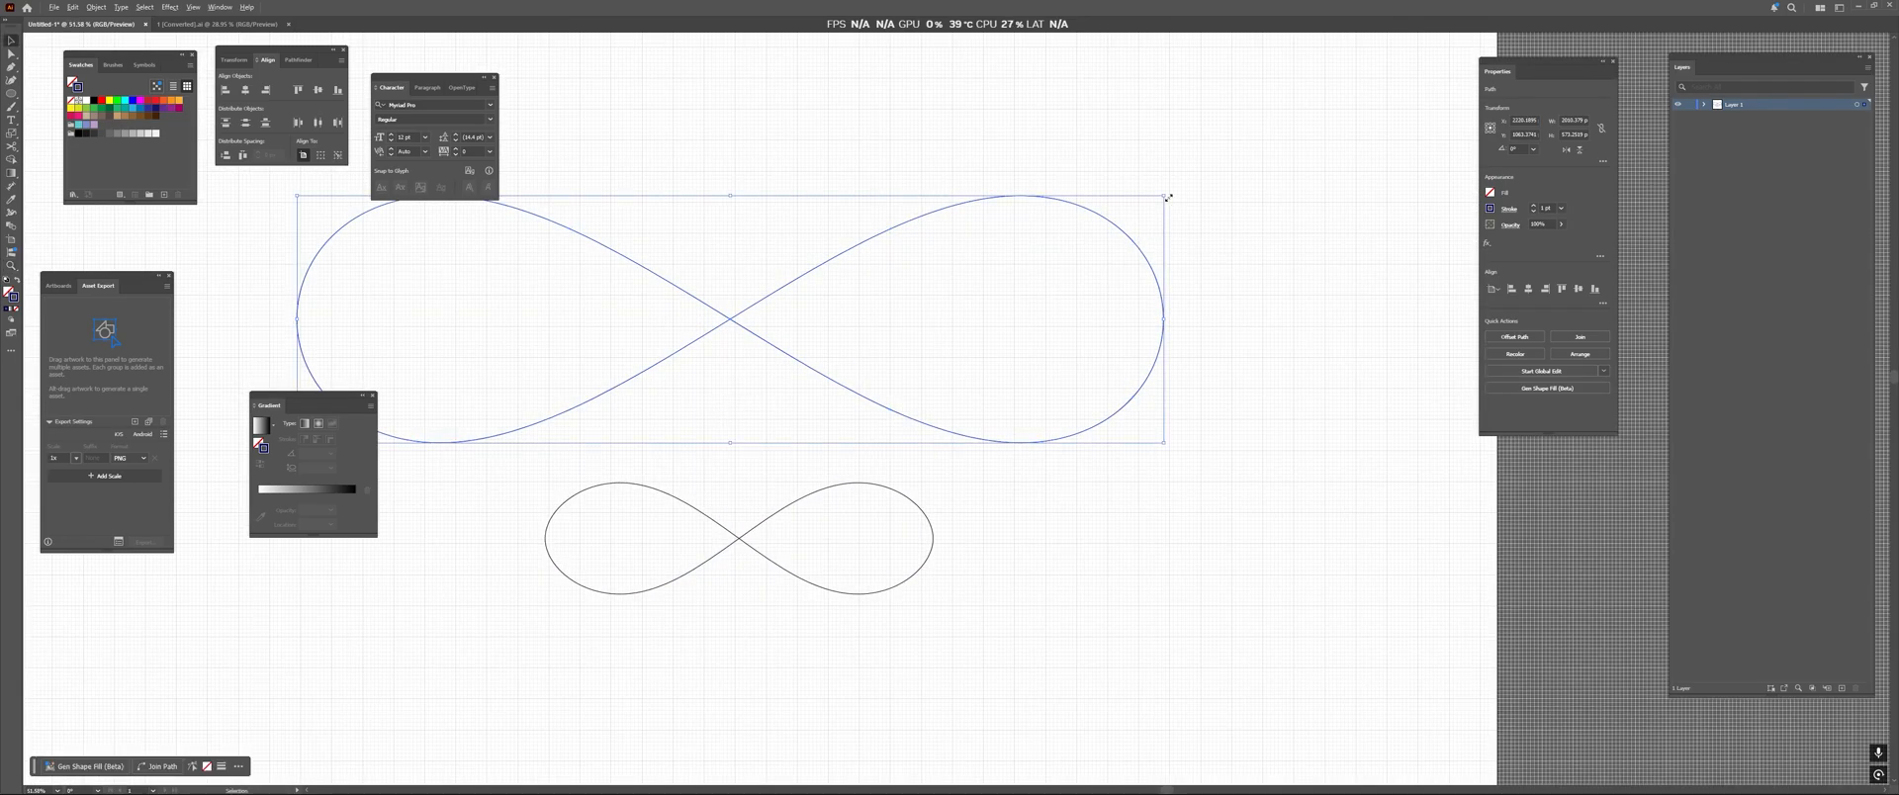
alt+shift+drag(1165, 197, 1084, 250)
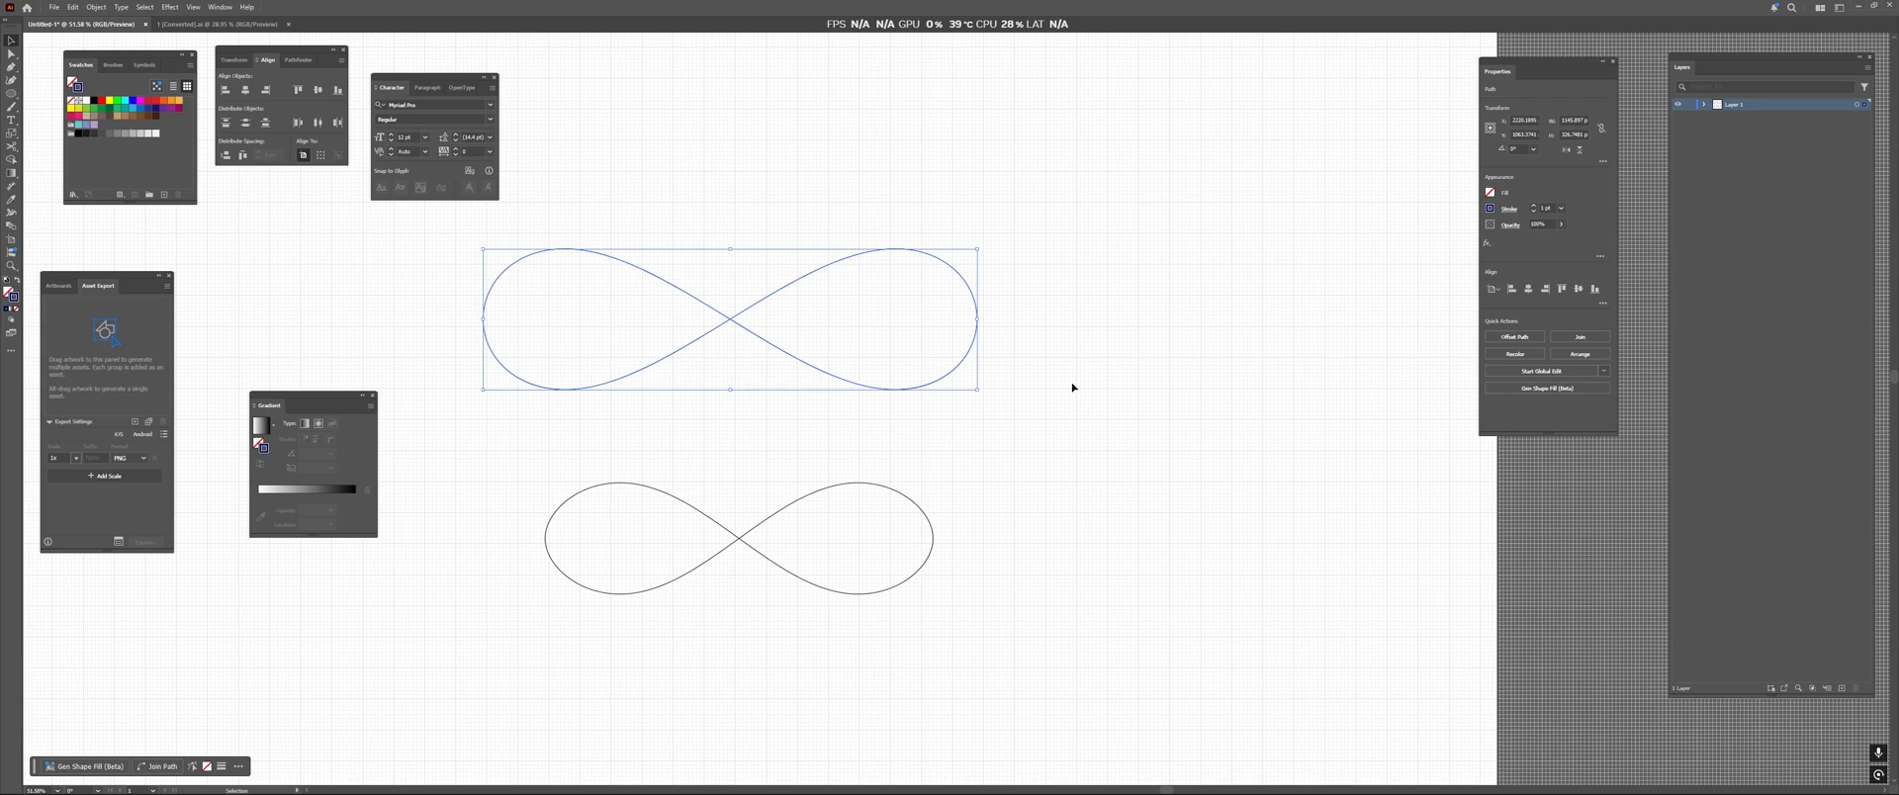
click(1072, 389)
Move the pasted infinity curve slightly down, closer to the constructed one, and deselect it.
drag(660, 375, 733, 424)
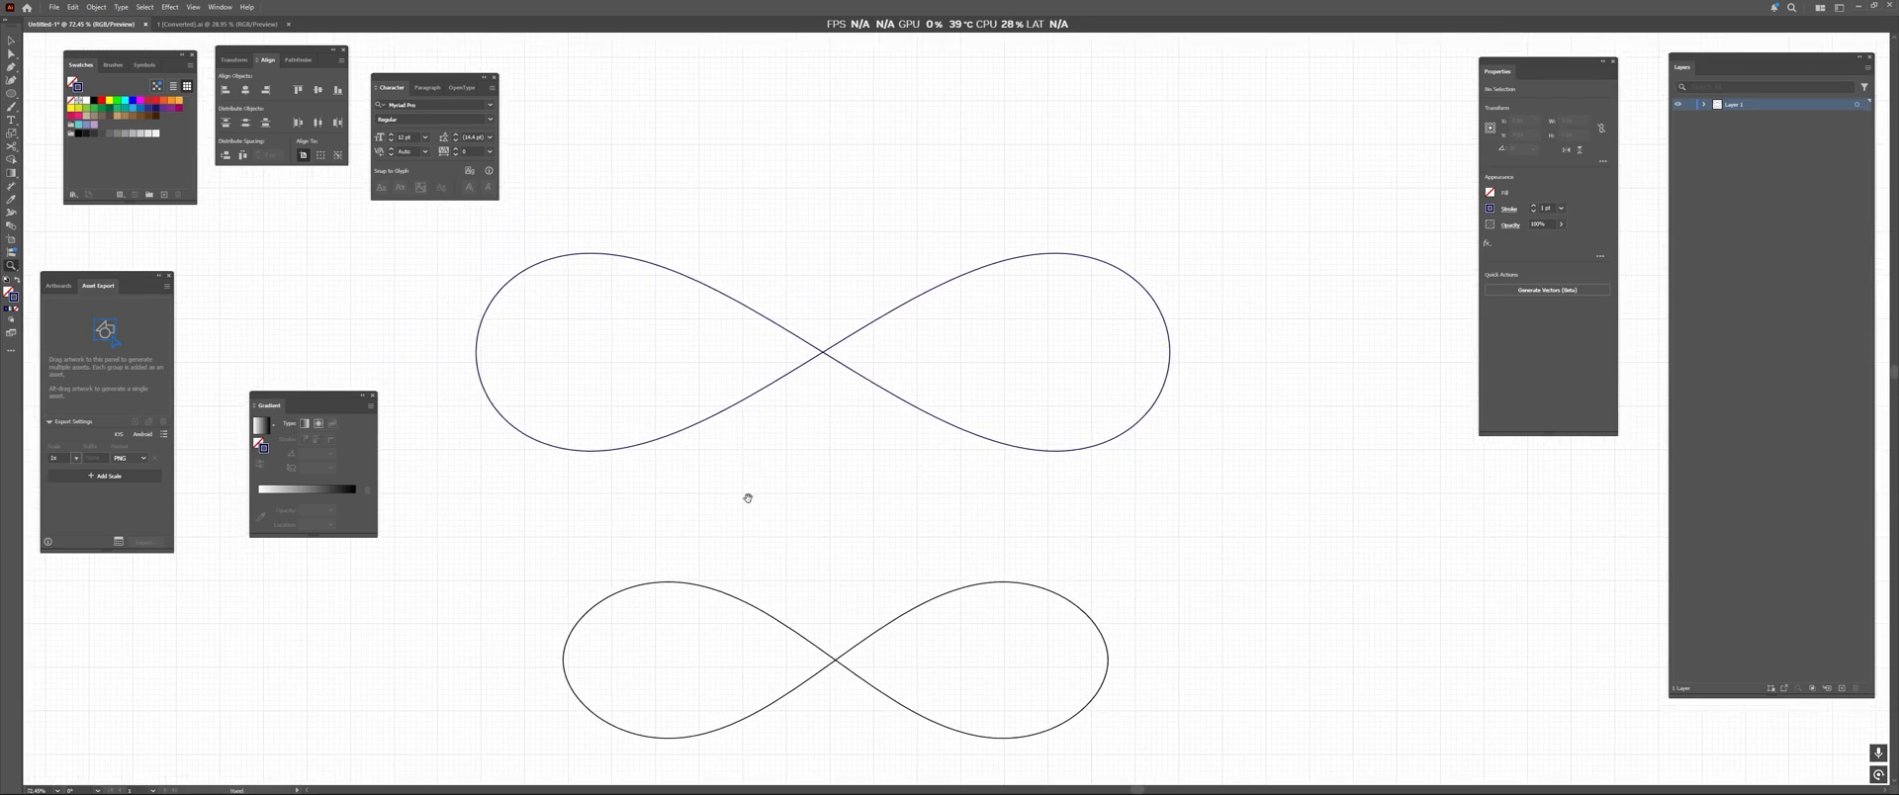
drag(750, 501, 708, 416)
key(v)
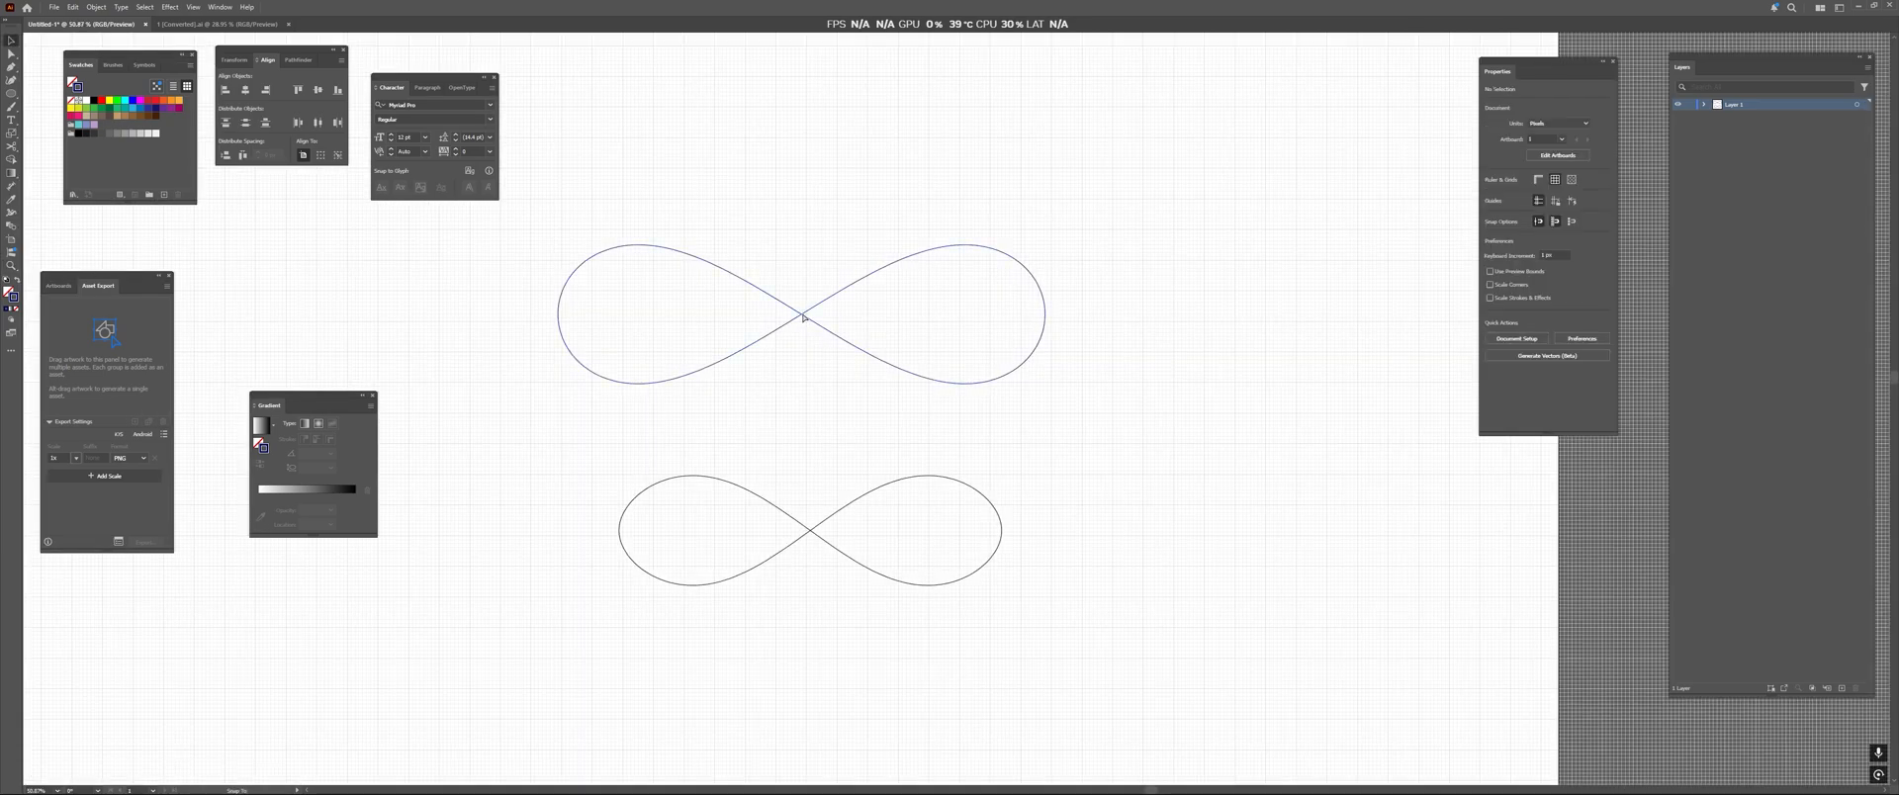
drag(803, 316, 813, 345)
click(797, 423)
alt+scroll(762, 322, up, 2)
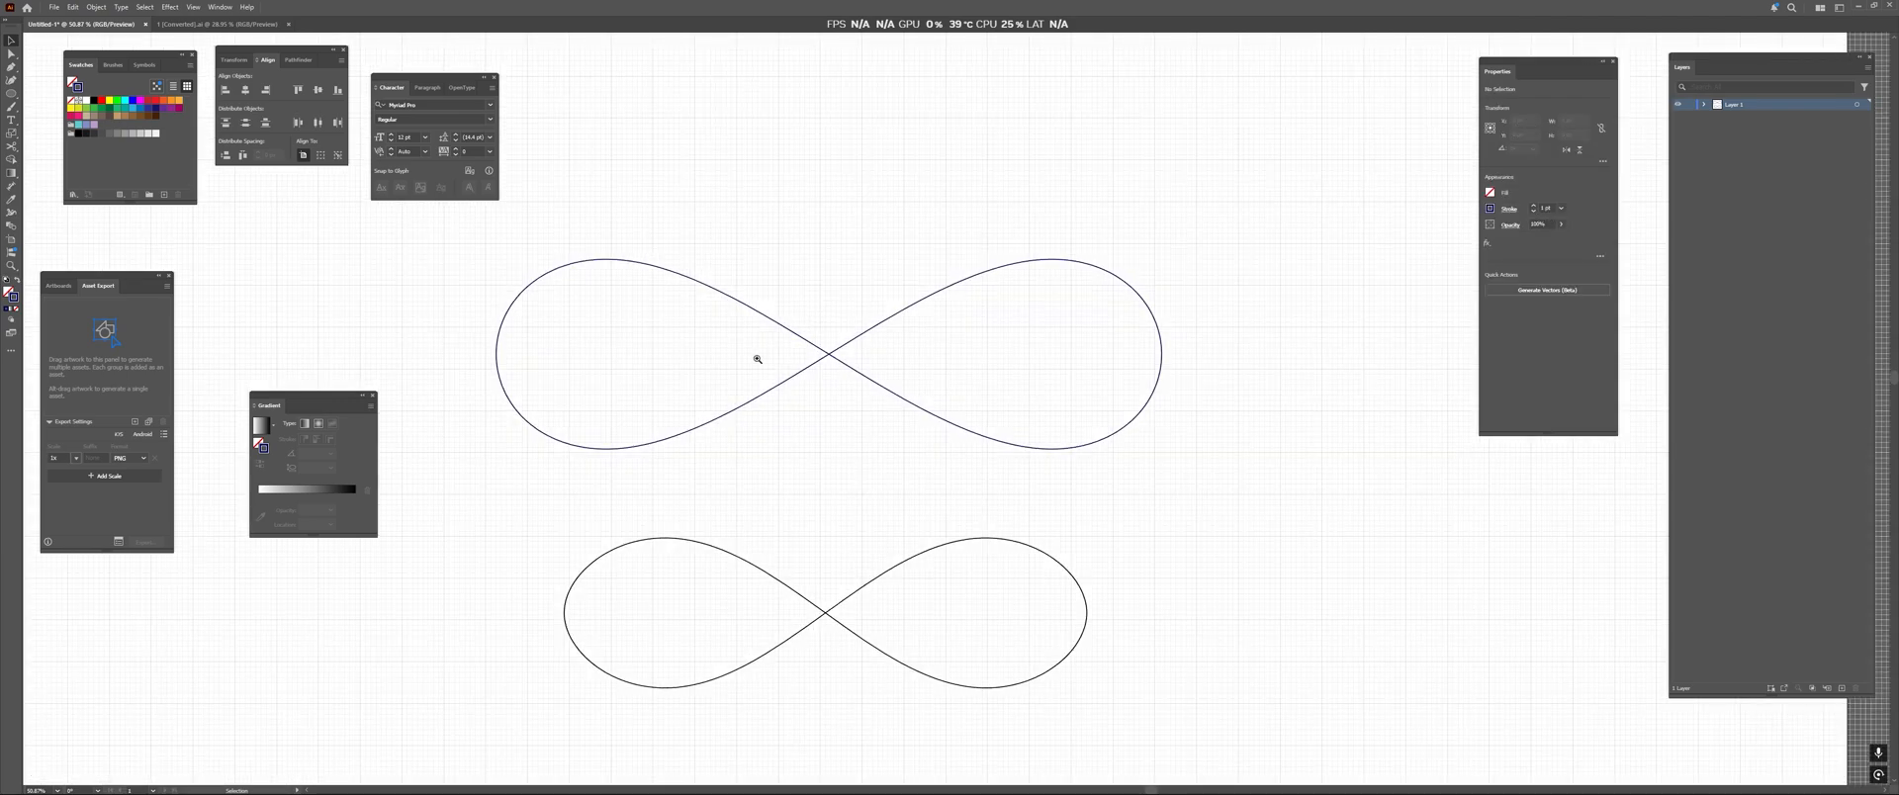
drag(784, 423, 795, 539)
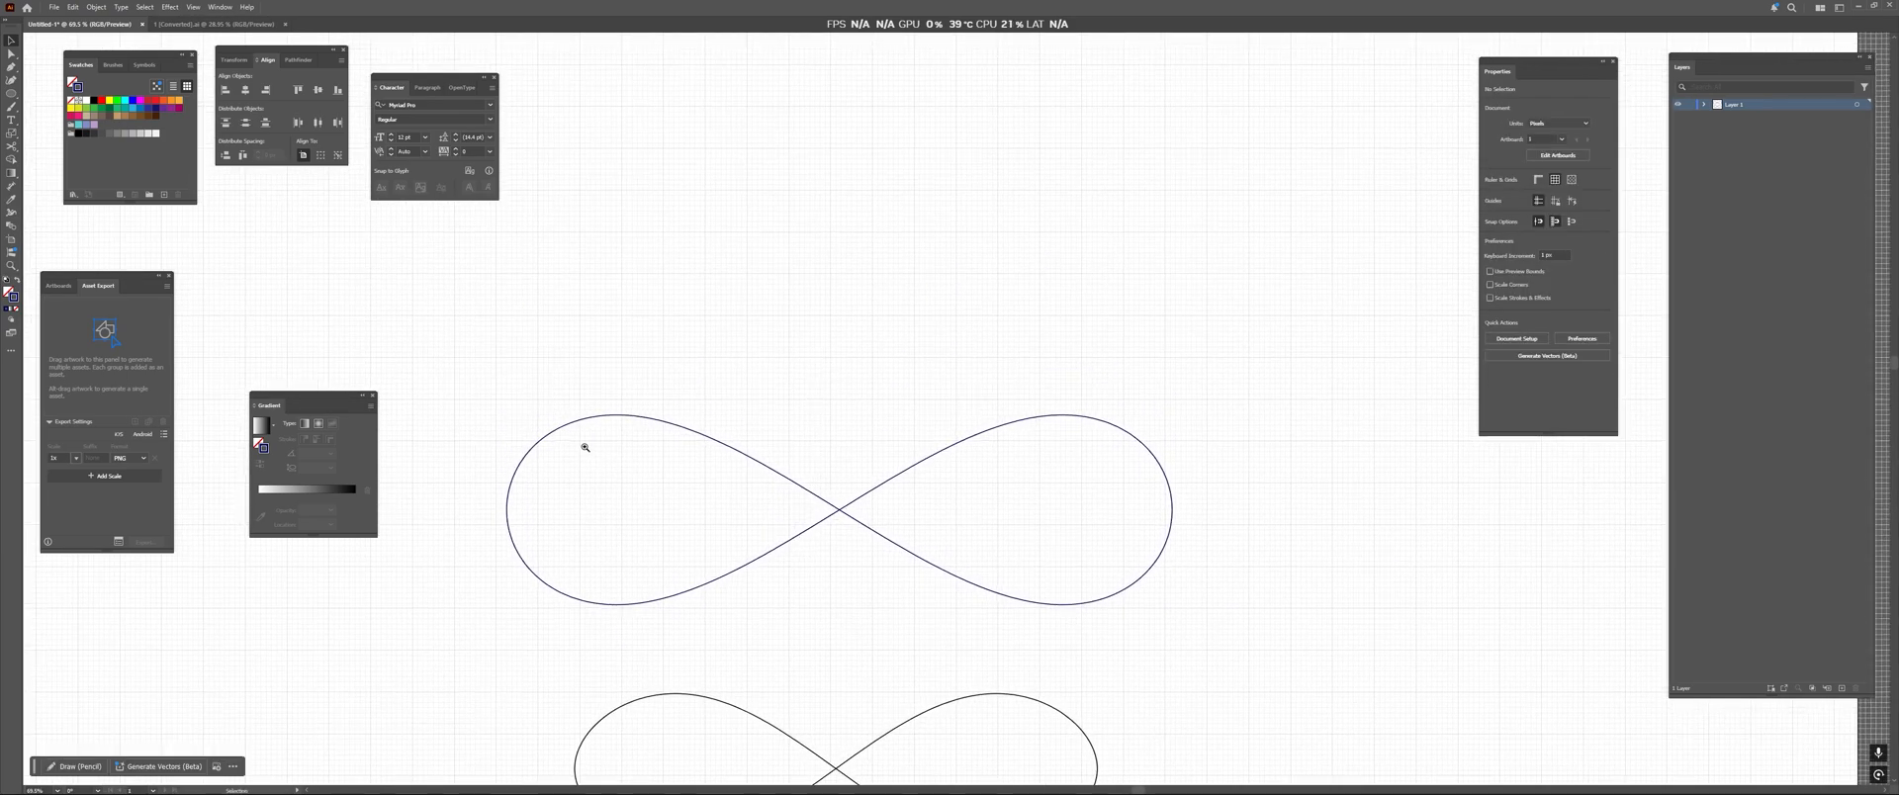
Examine the anchors and handles on the pasted curve's left loop with Direct Selection.
alt+scroll(584, 445, up, 4)
key(a)
click(615, 393)
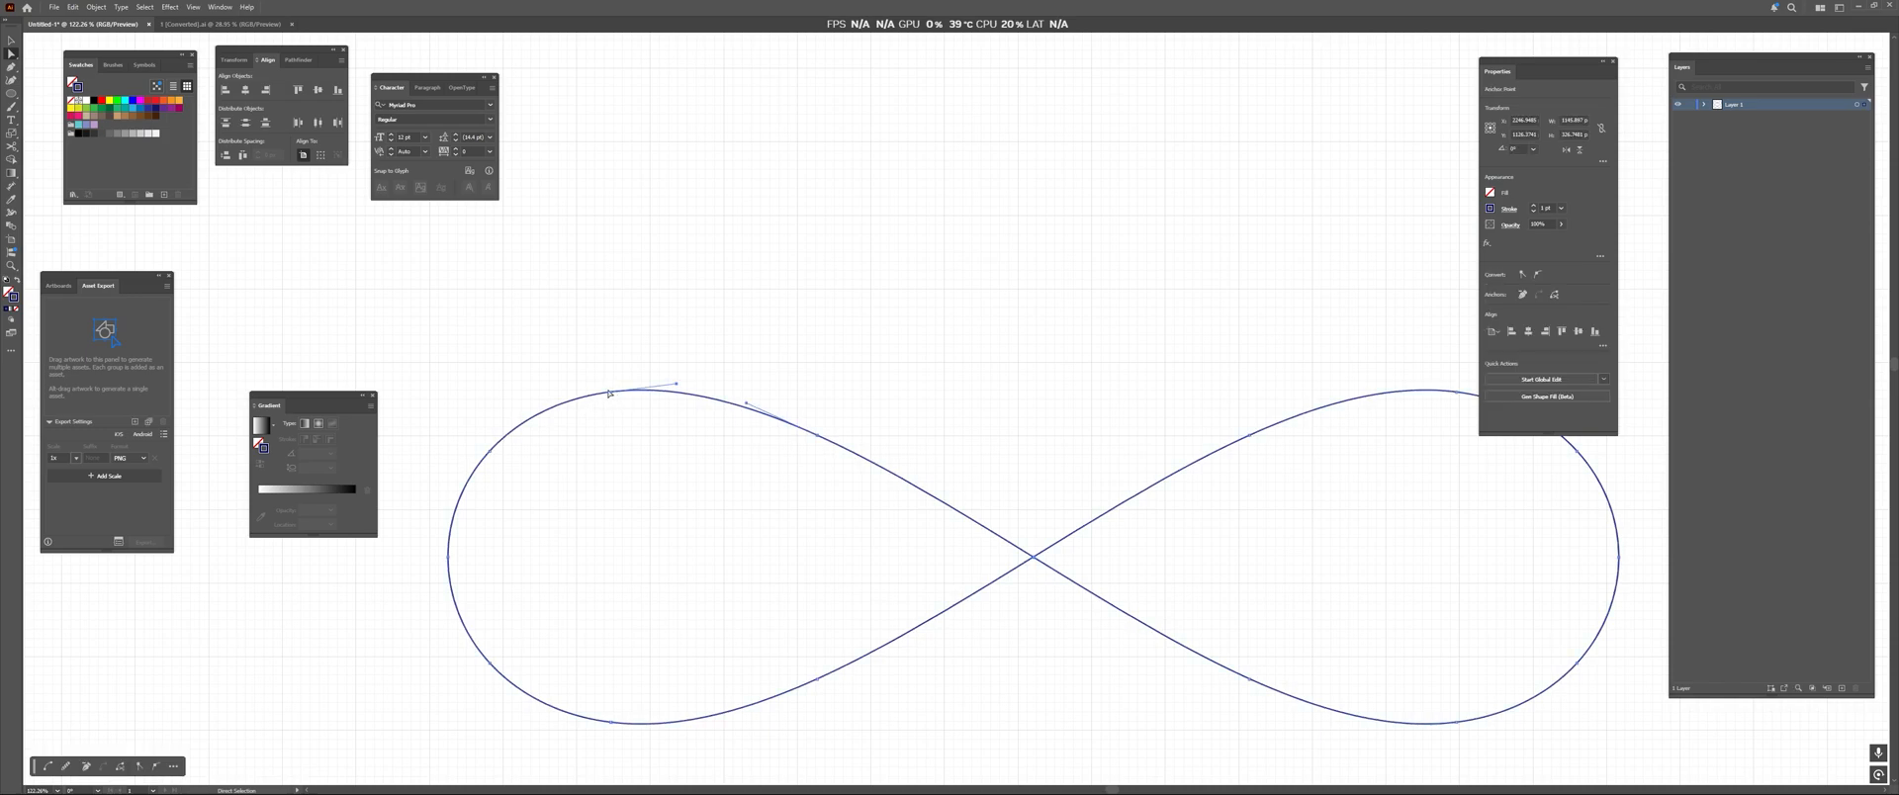
click(610, 393)
scroll(614, 445, down, 4)
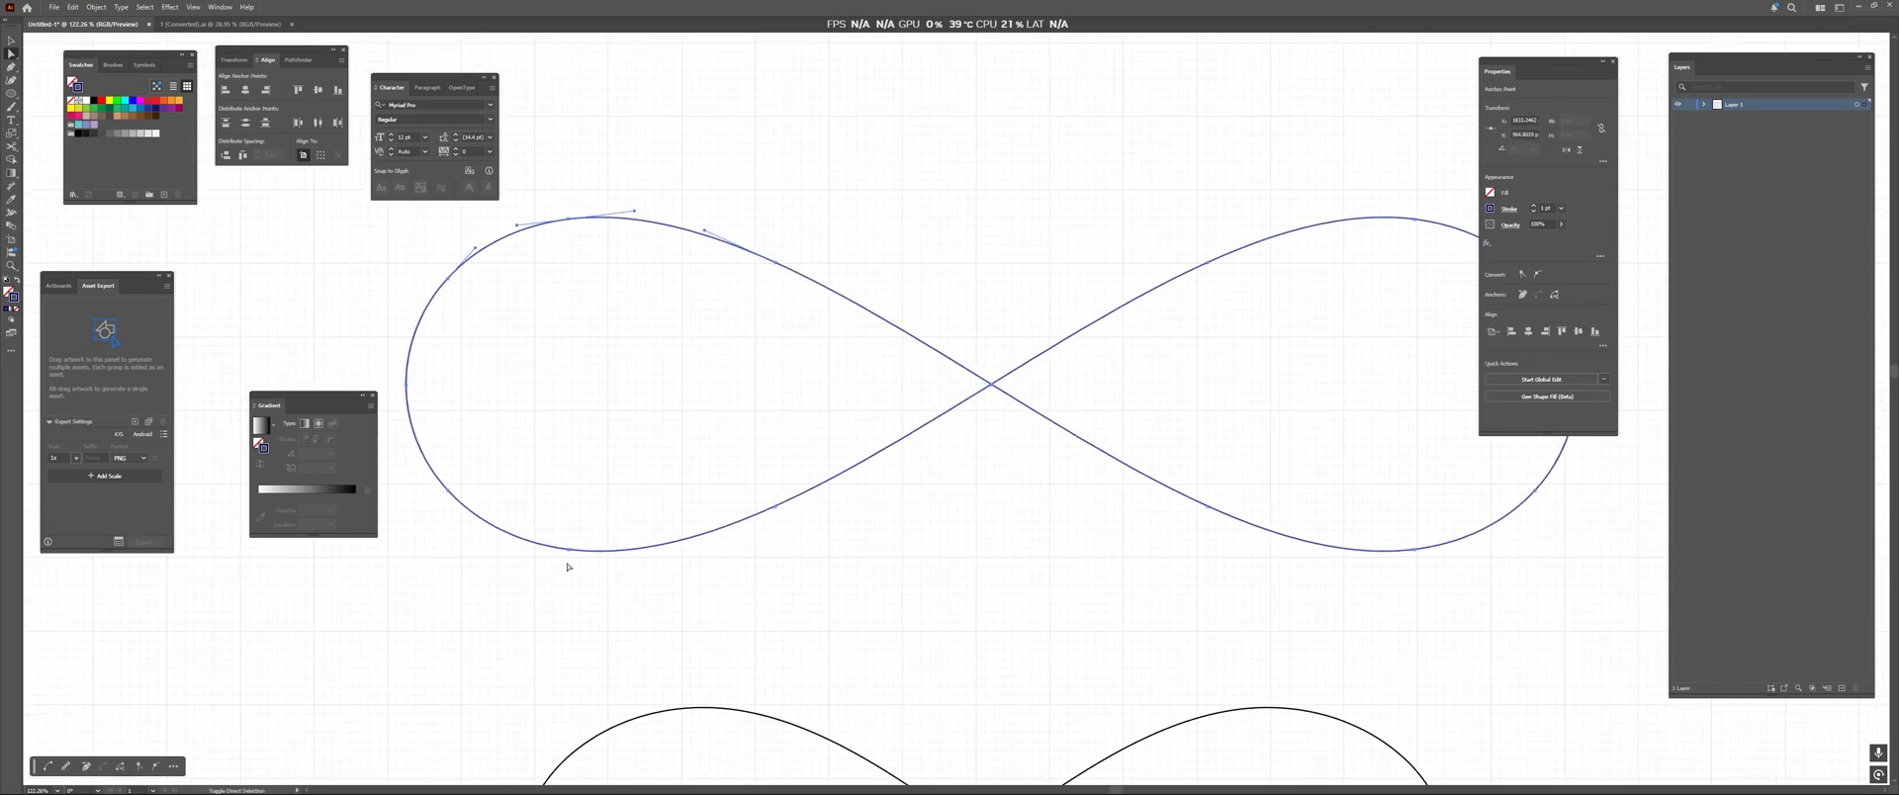
shift+click(570, 551)
drag(744, 445, 658, 439)
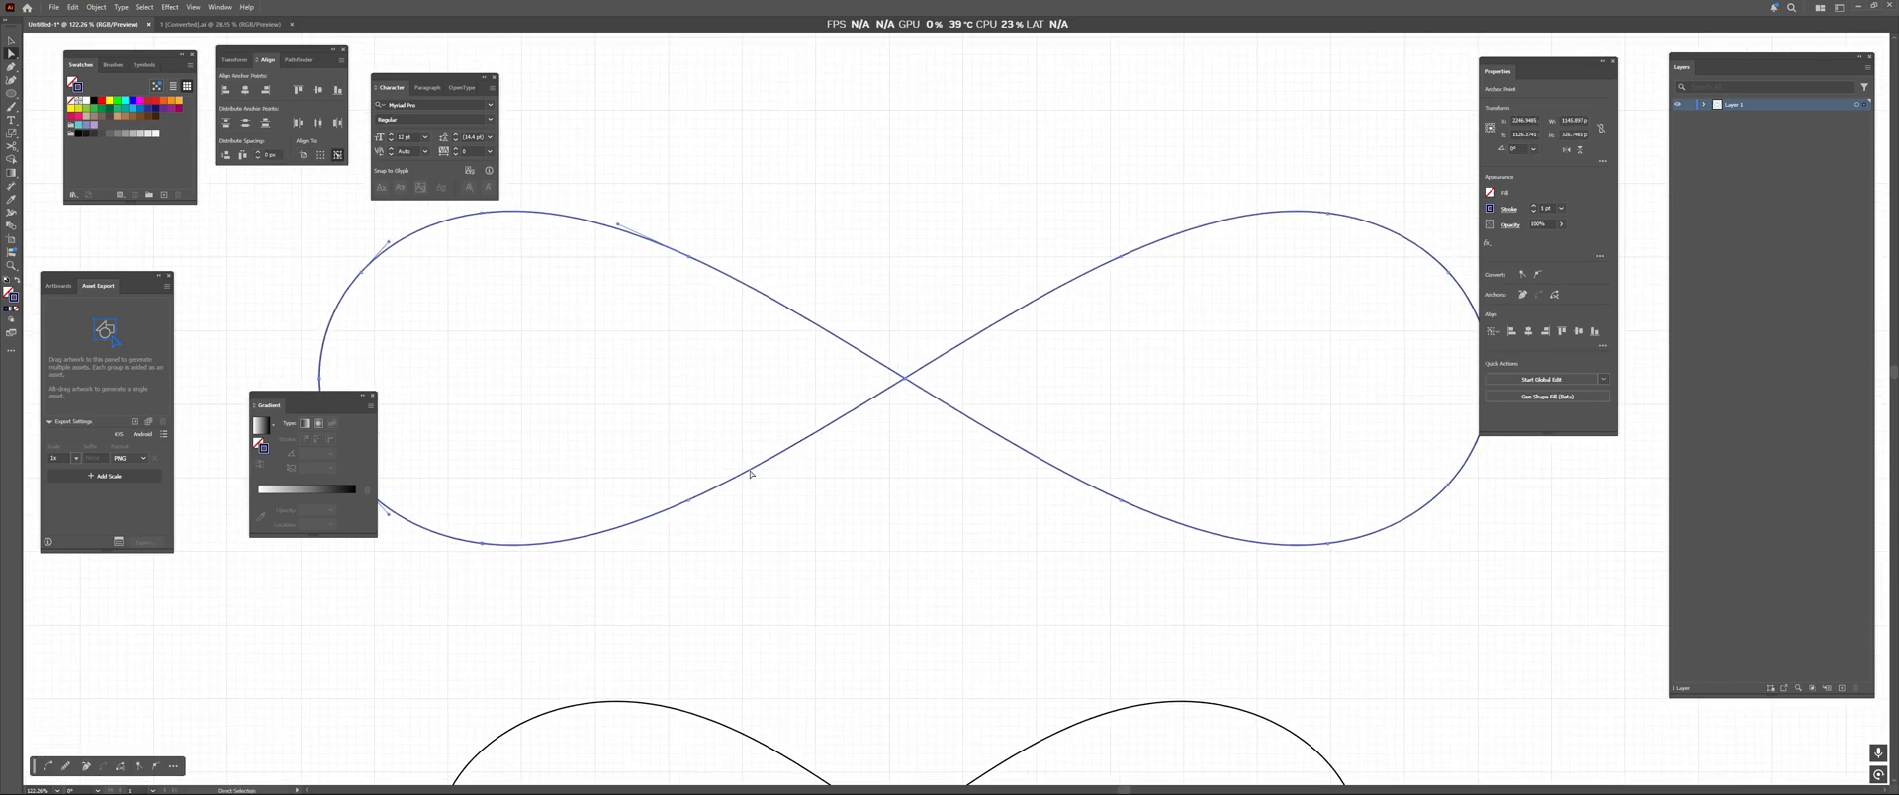
click(690, 501)
ctrl+drag(790, 414, 732, 416)
Select the whole pasted infinity curve with the Selection tool.
key(v)
click(860, 322)
drag(922, 359, 866, 506)
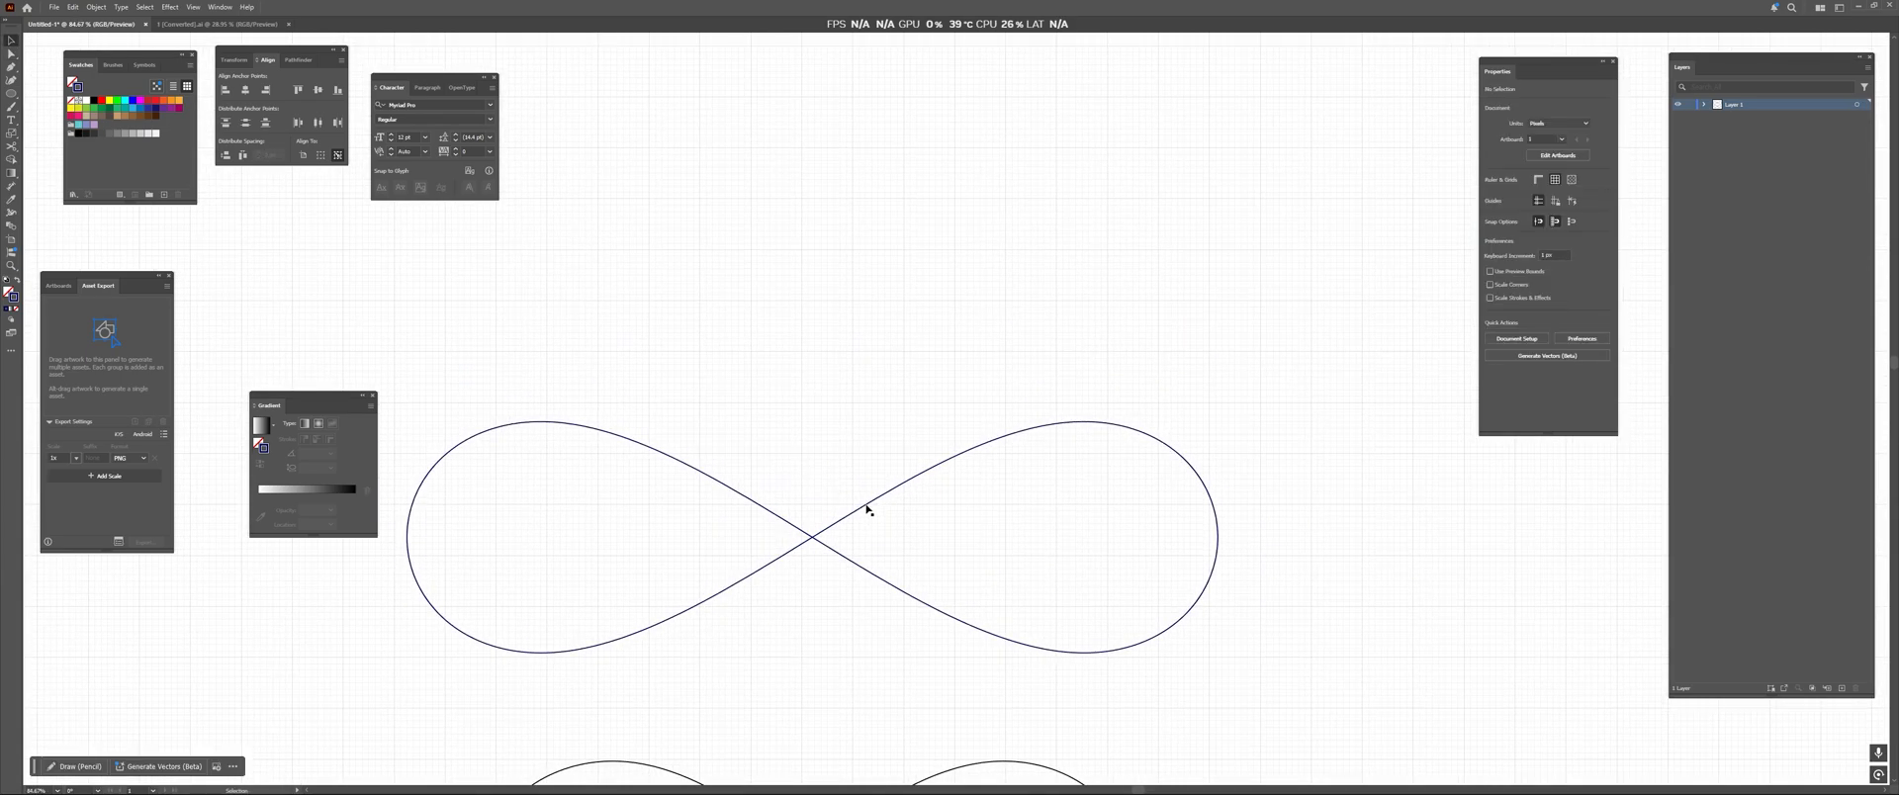
click(866, 508)
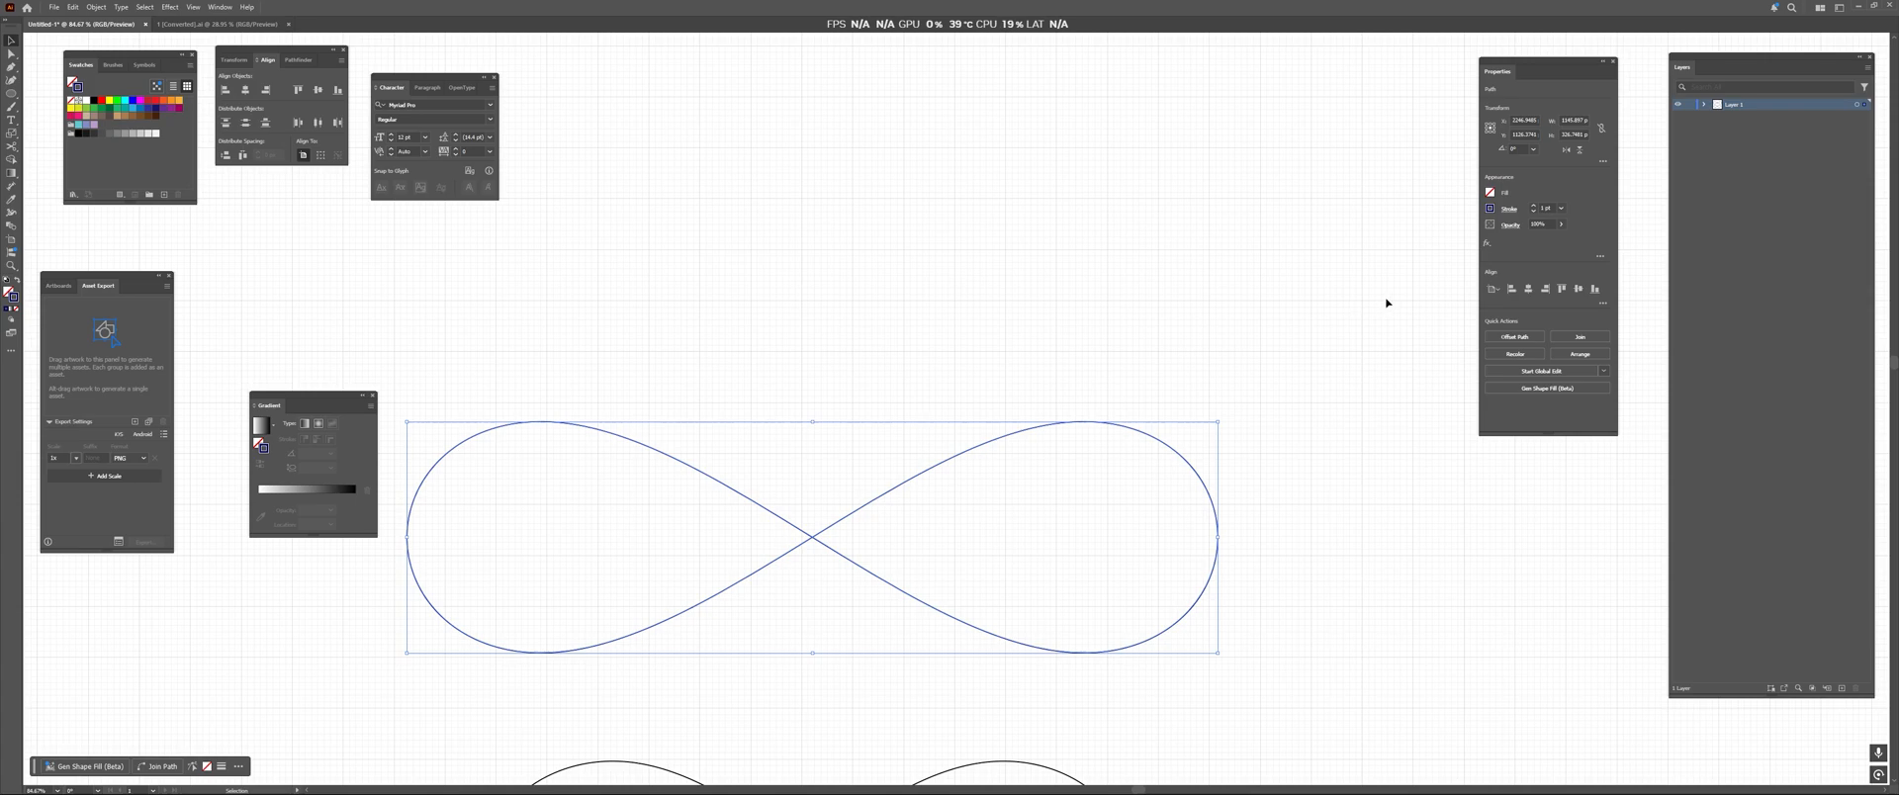
Reselect the whole infinity curve and set its stroke colour to black.
click(777, 553)
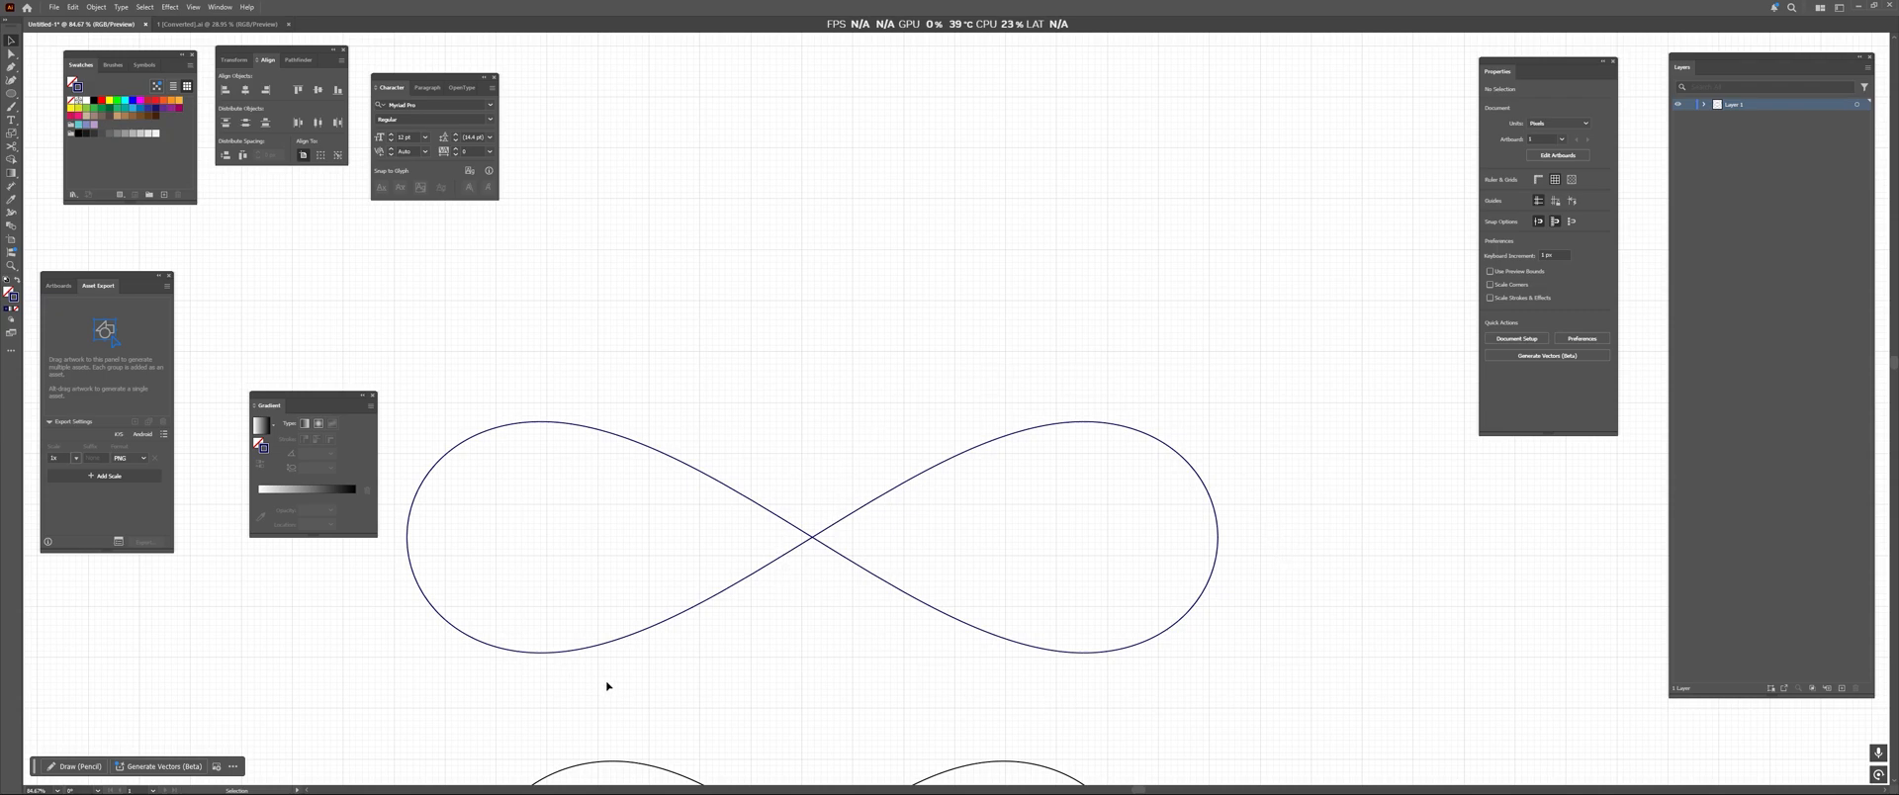
drag(763, 523, 836, 625)
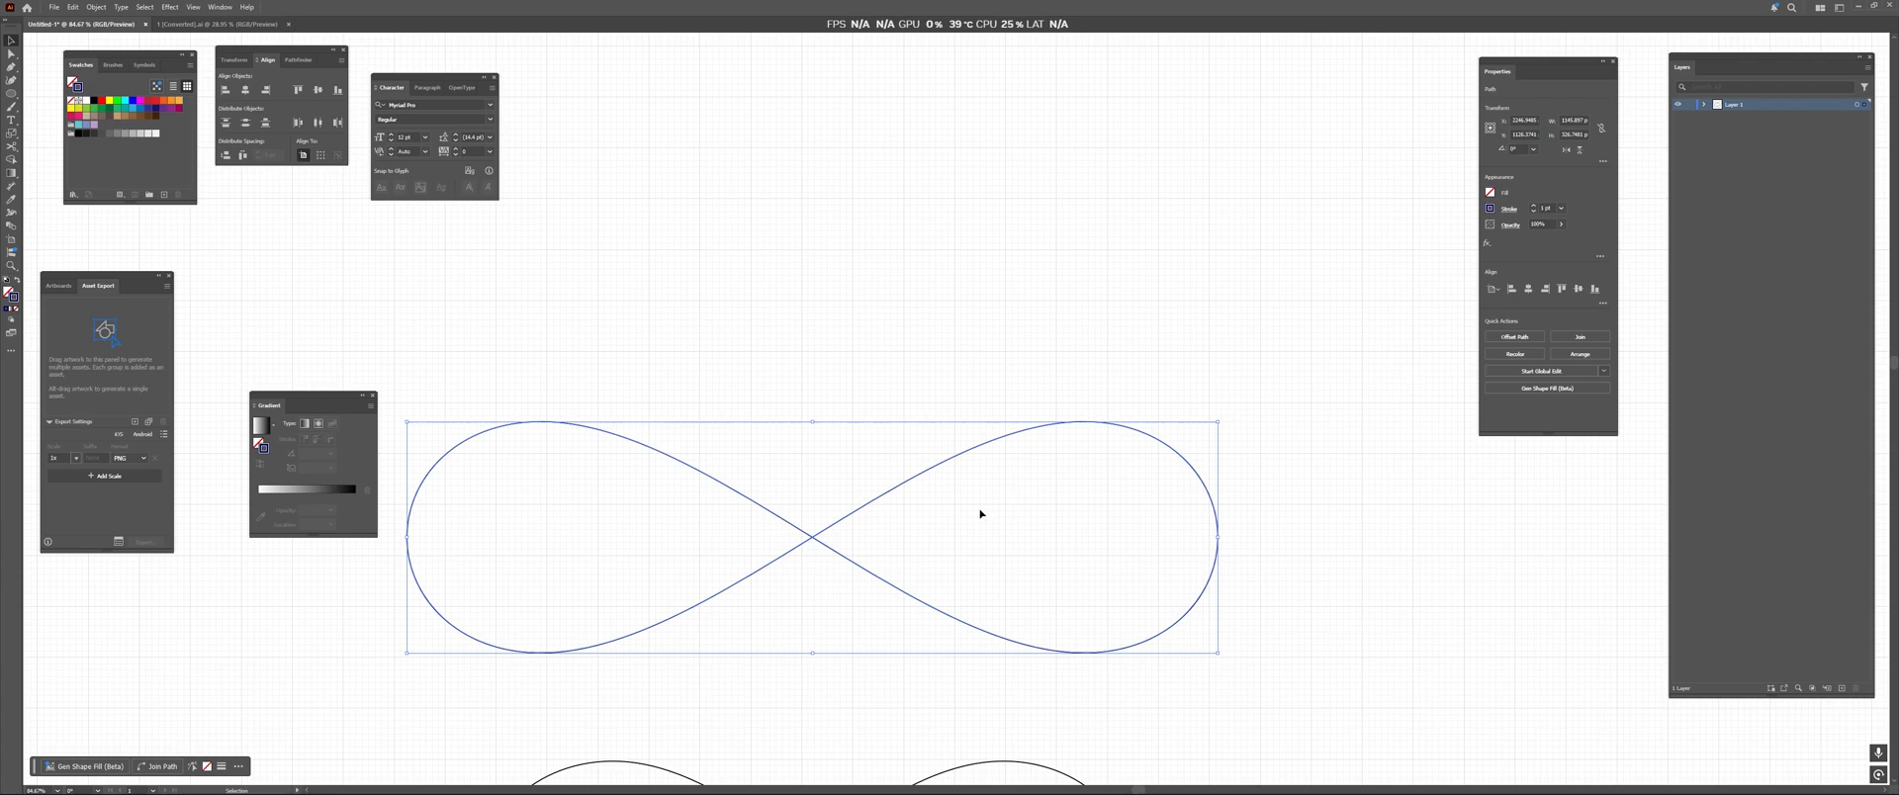
click(1494, 213)
Offset the infinity curve's path by 20 px with round joins.
click(96, 7)
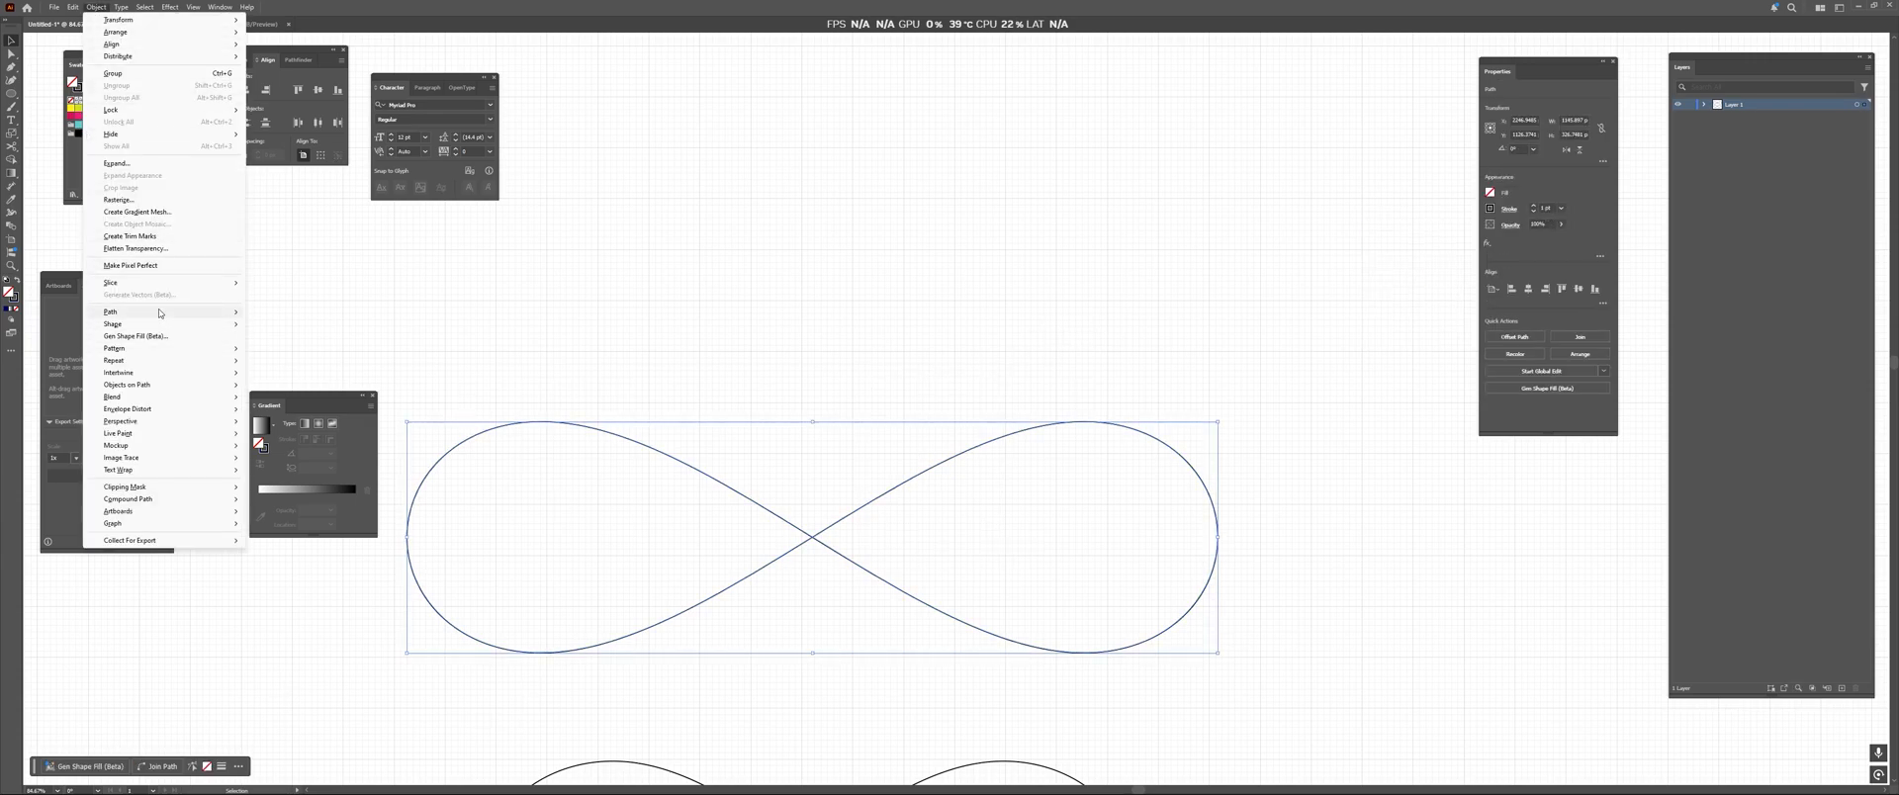
mouse_move(159, 312)
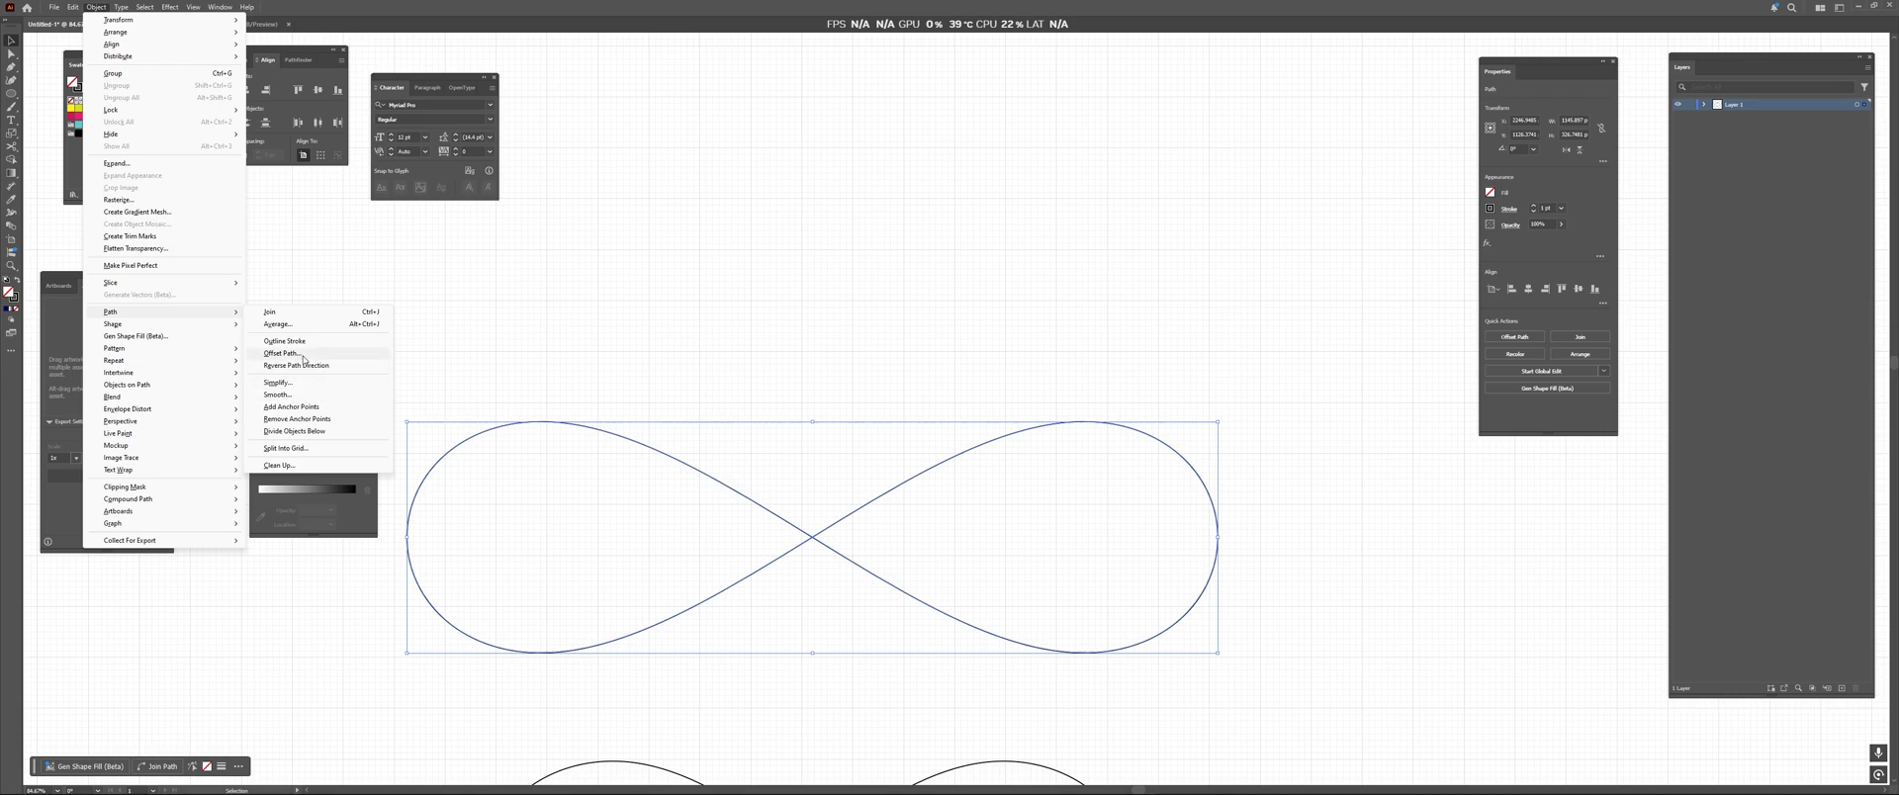
click(302, 356)
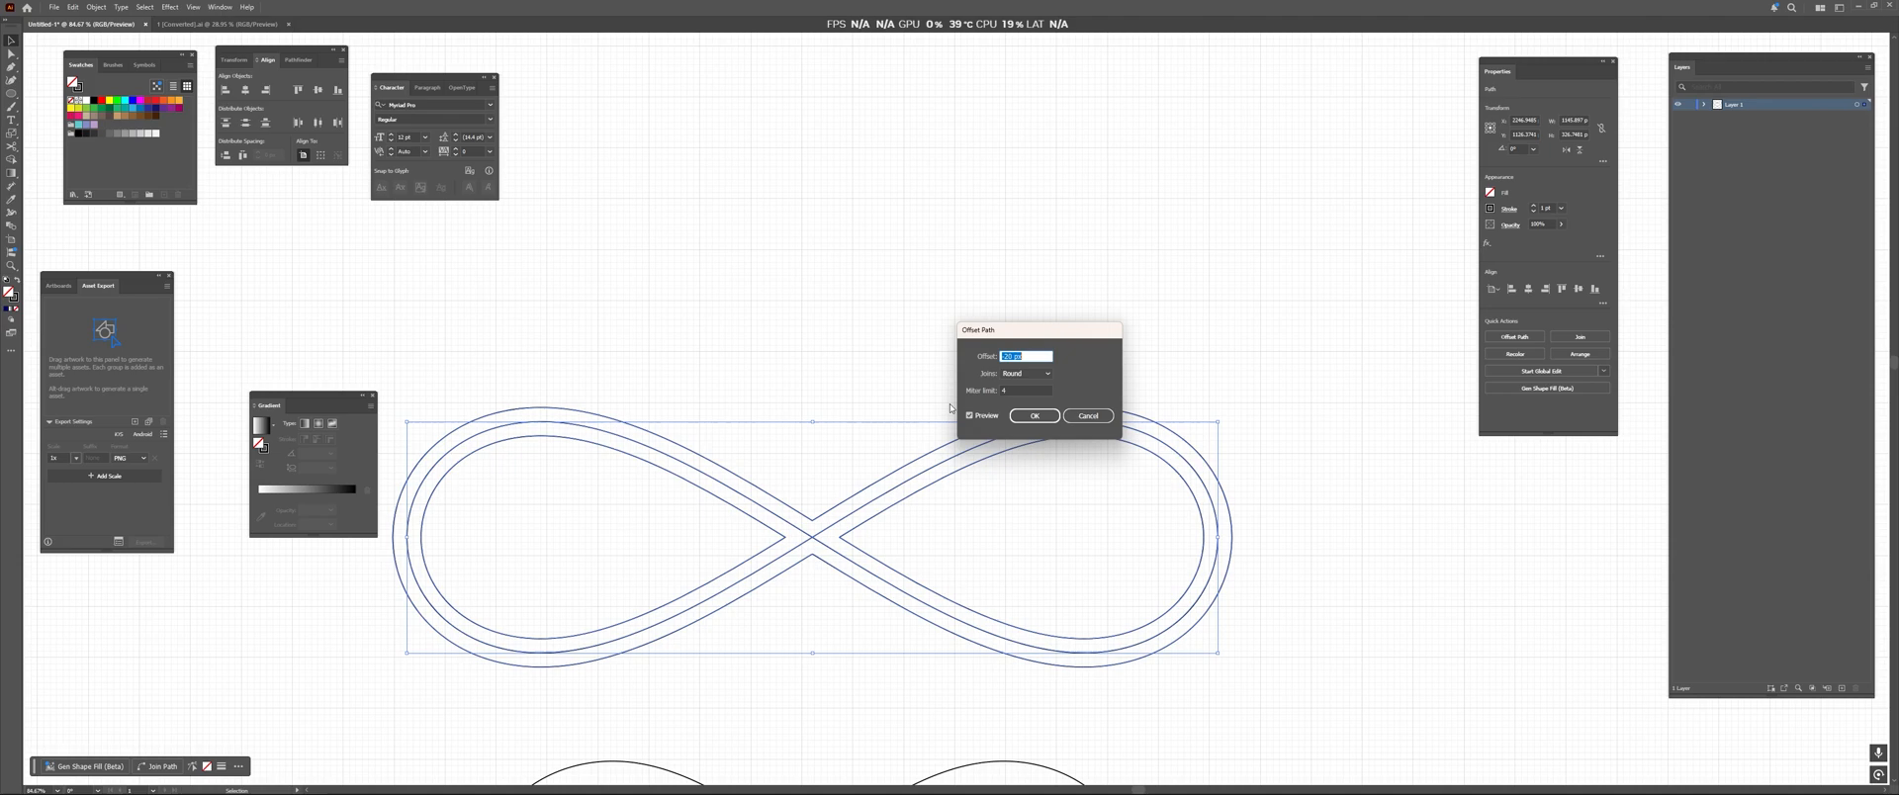
click(1033, 416)
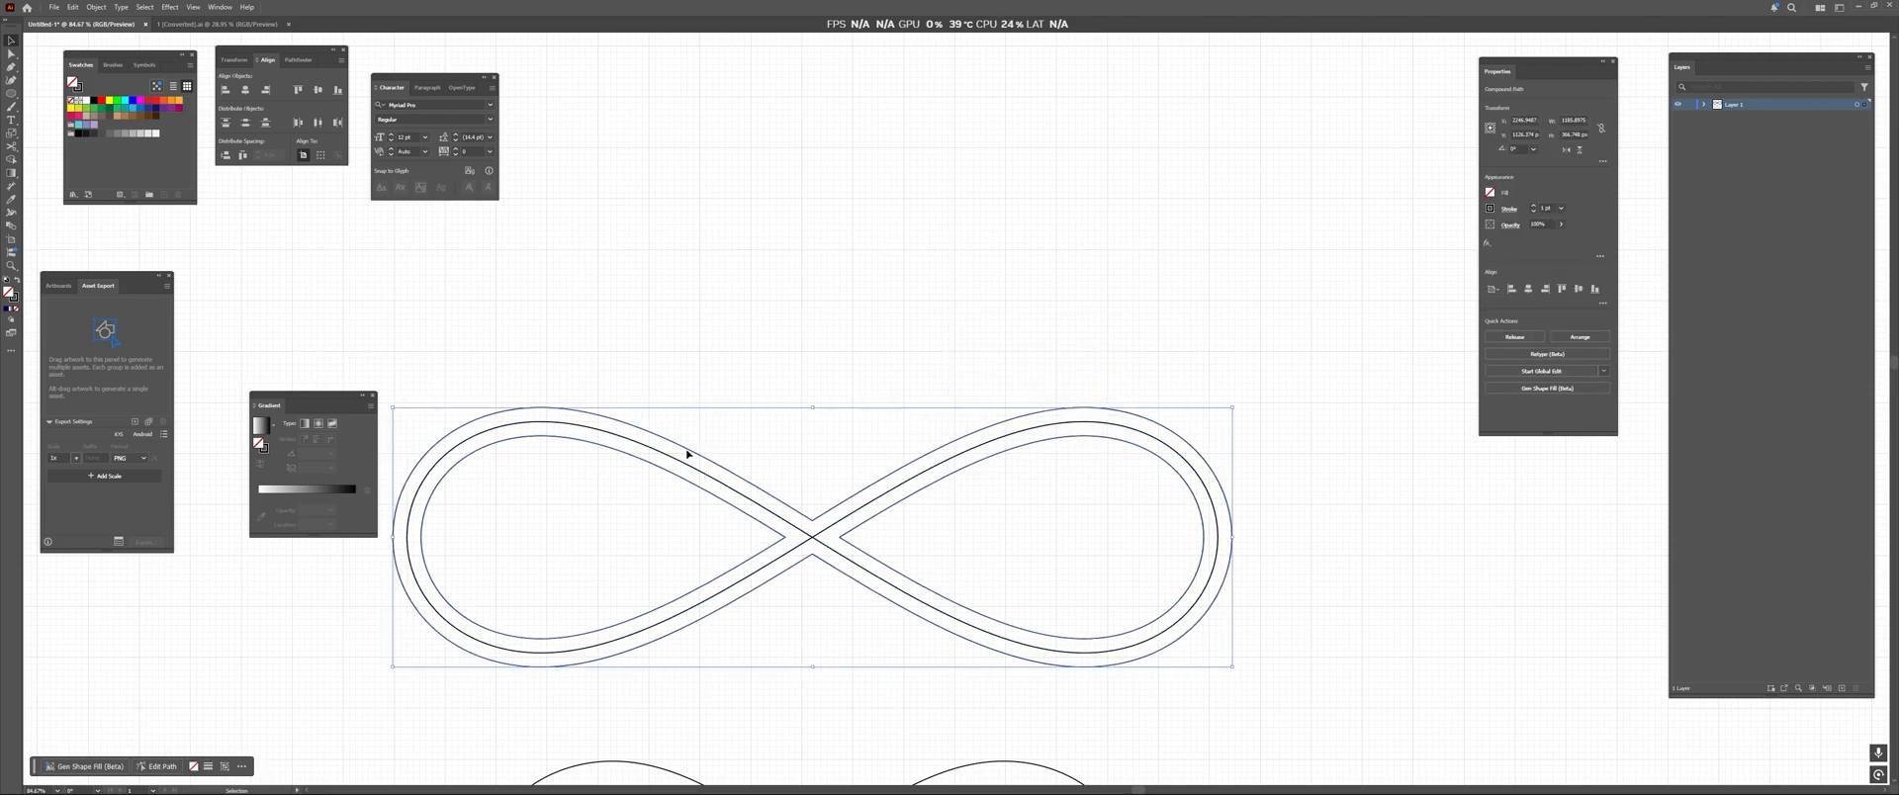
Swap the fill and stroke of the offset outline so it has a solid black fill and no stroke.
key(shift+m)
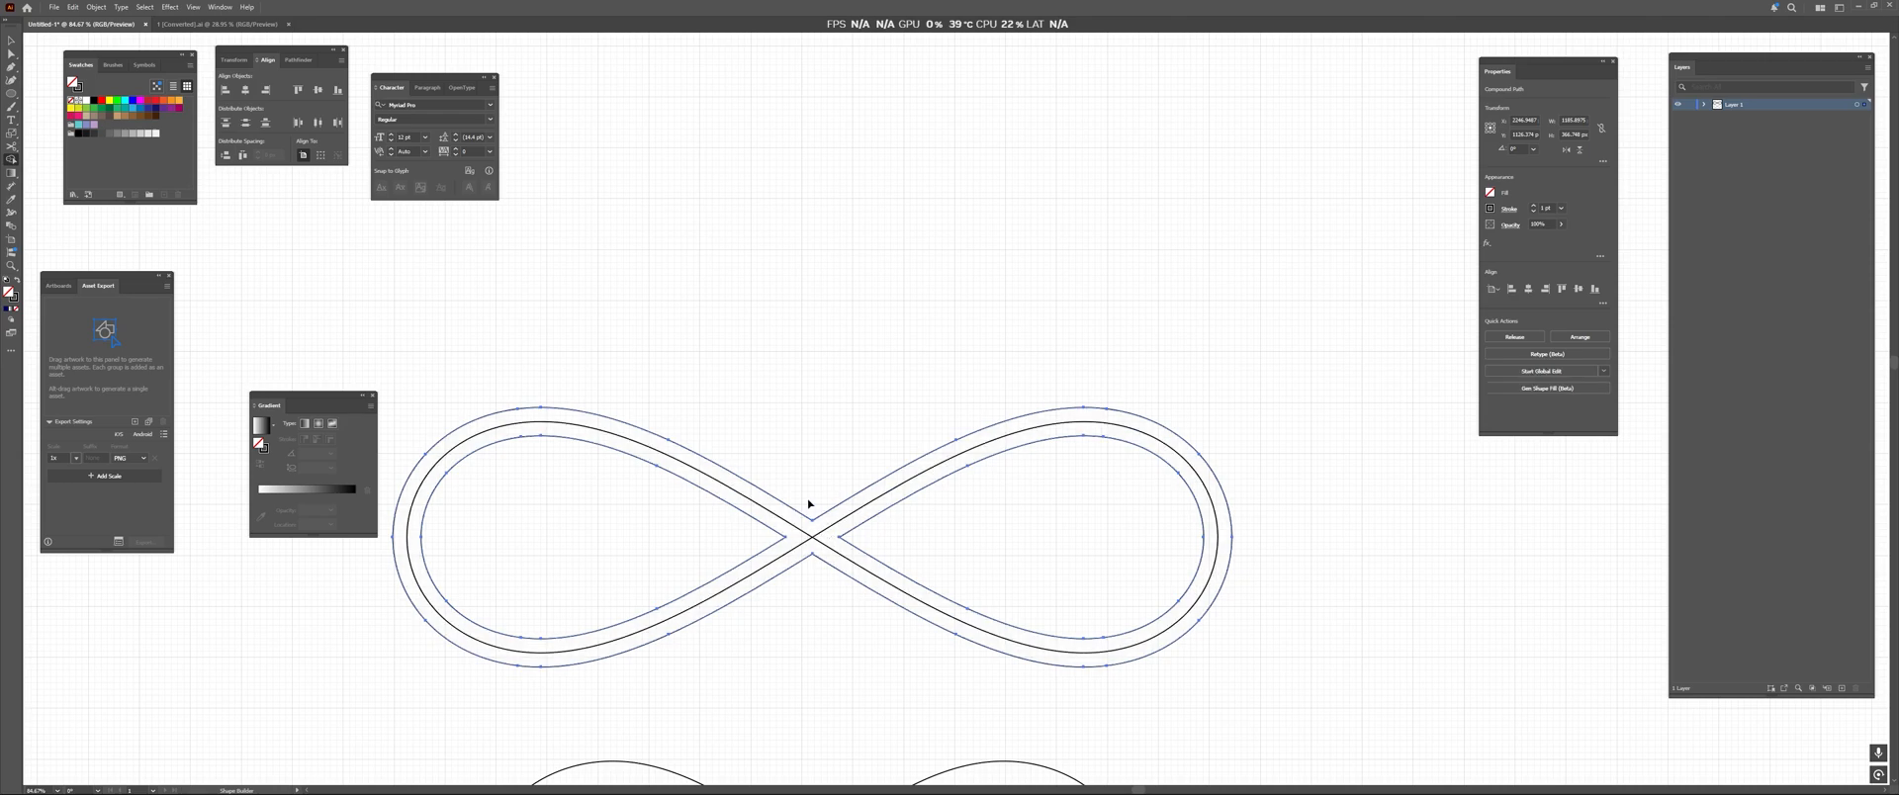
key(v)
click(826, 506)
click(829, 511)
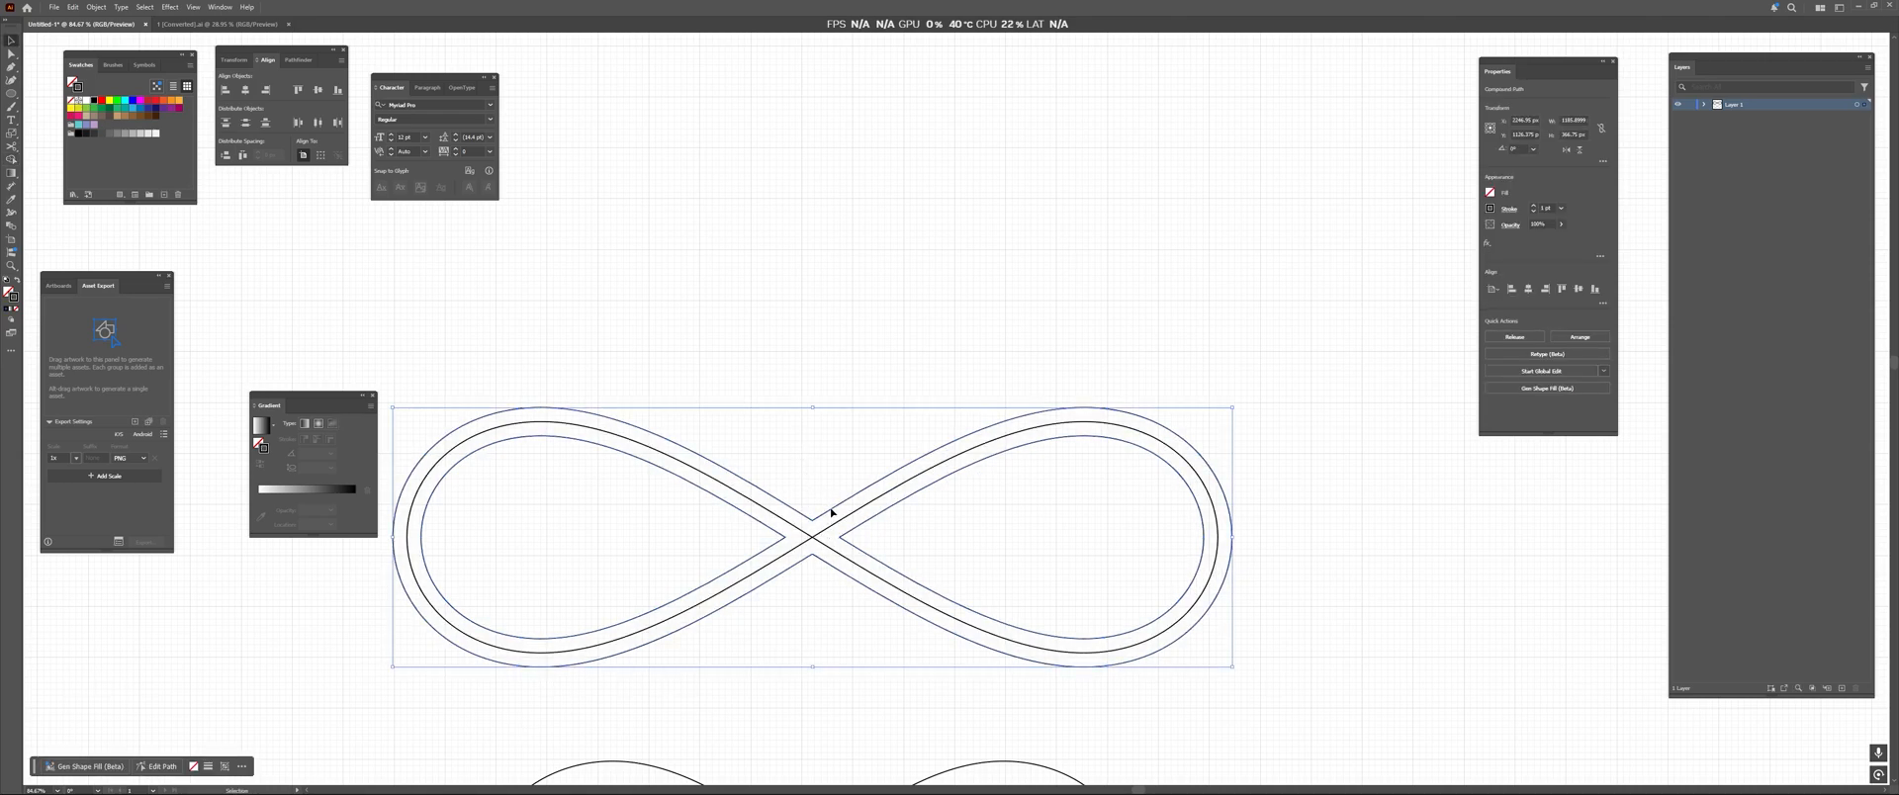
key(shift+x)
key(ctrl)
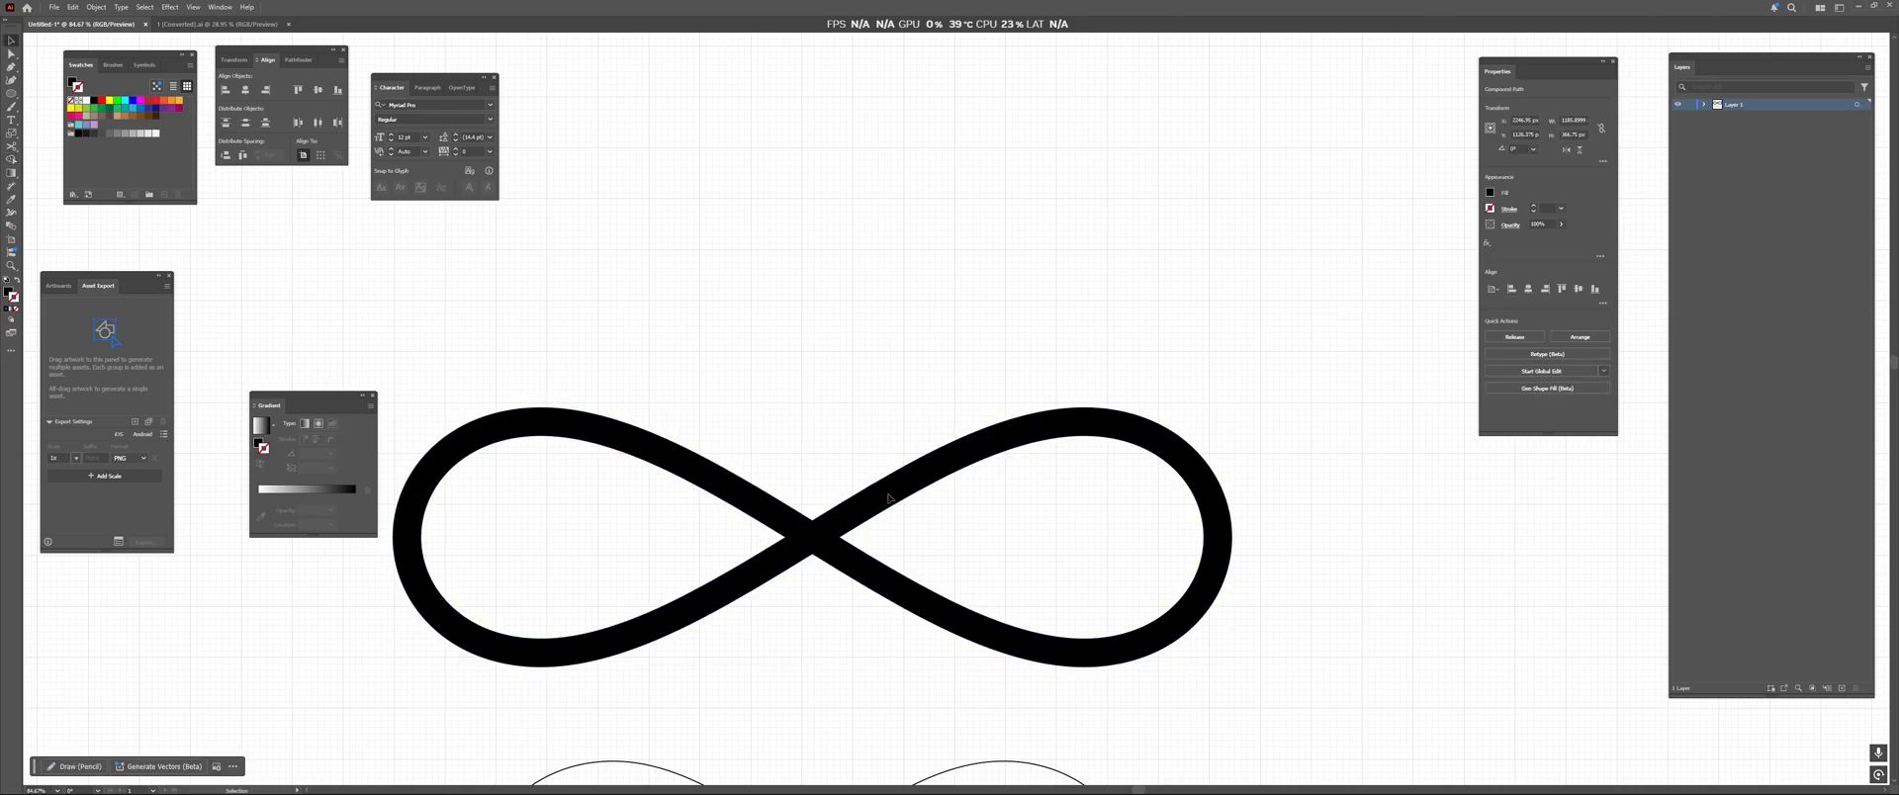
key(ctrl)
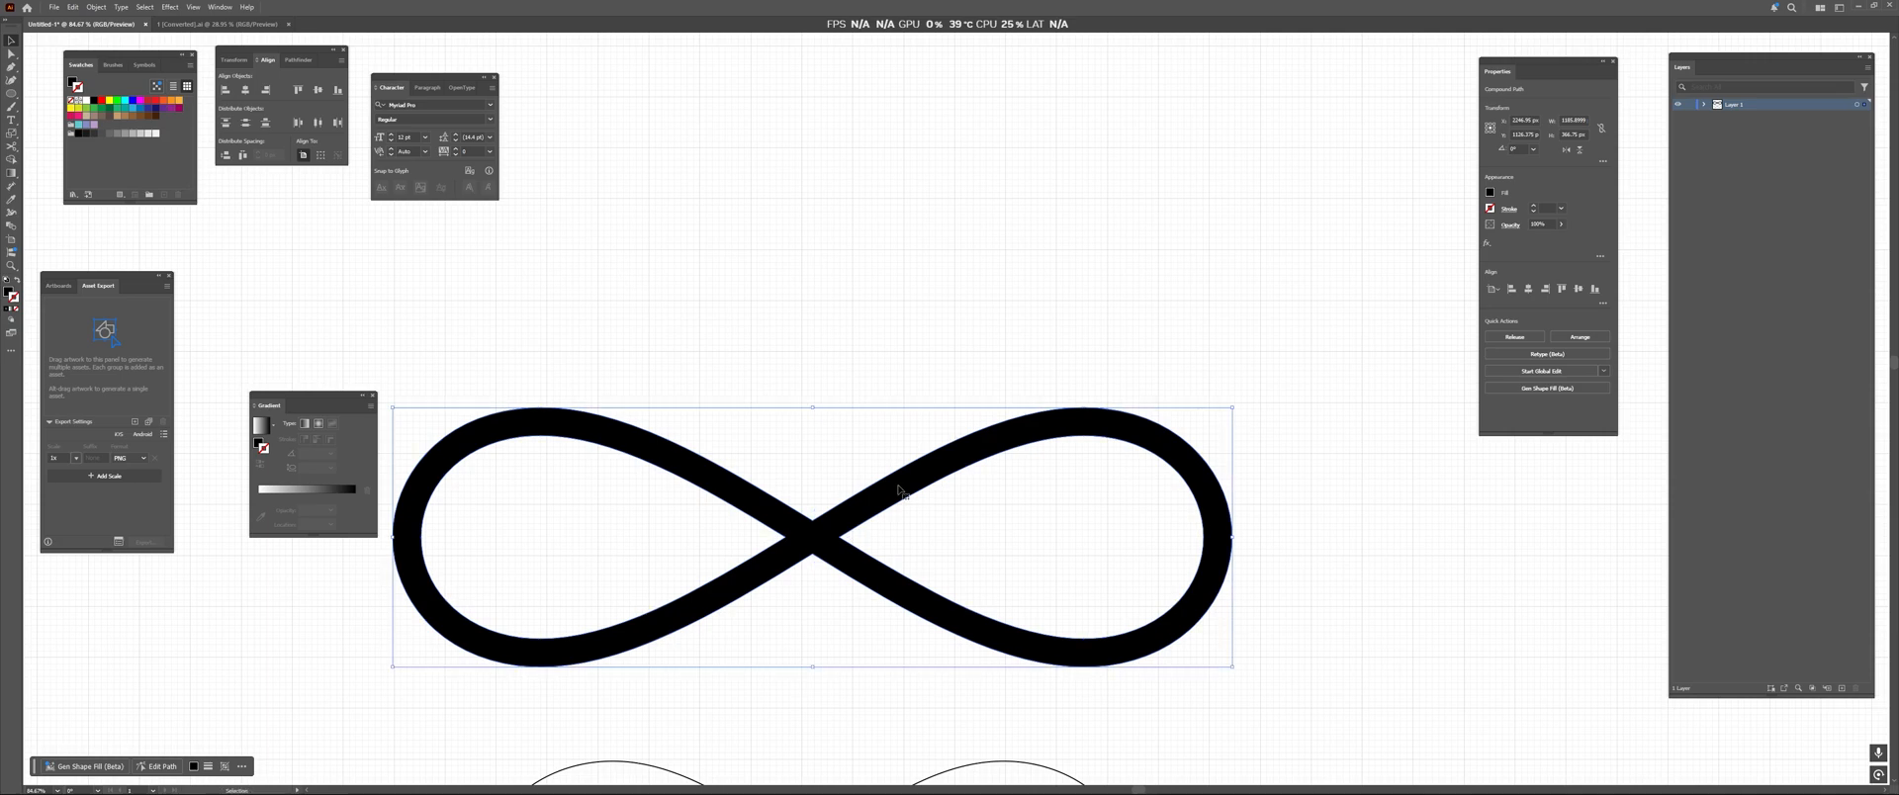
Select the thin original curve inside the black outline, set its stroke colour to red, and deselect it.
click(944, 389)
click(953, 464)
drag(952, 463, 952, 524)
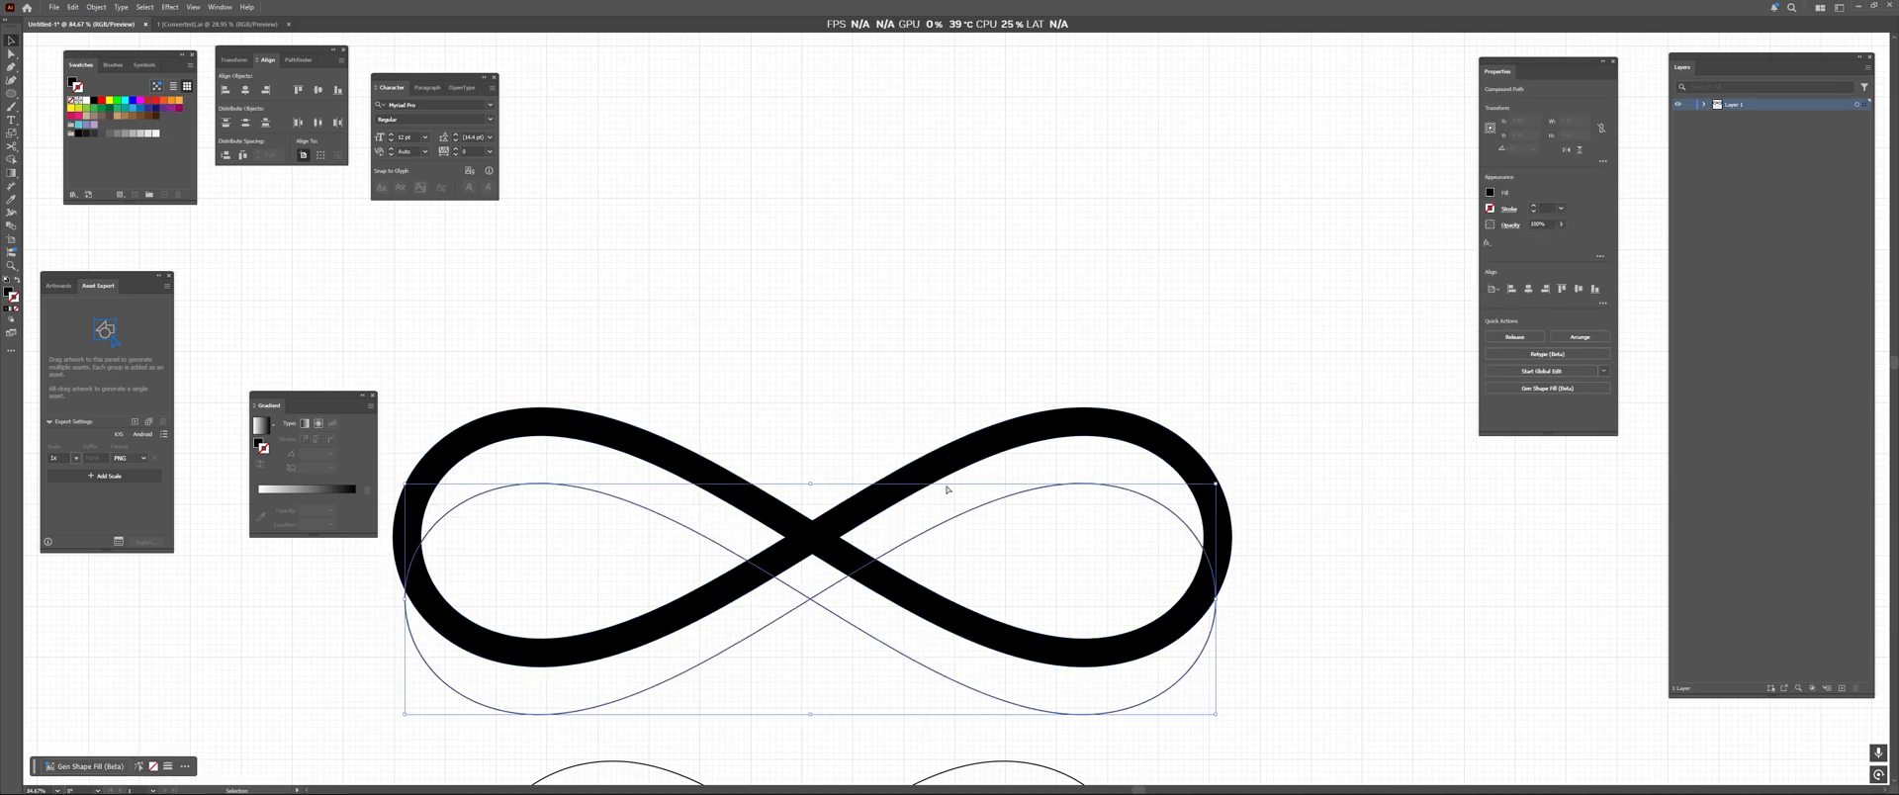
key(ctrl+z)
click(1491, 209)
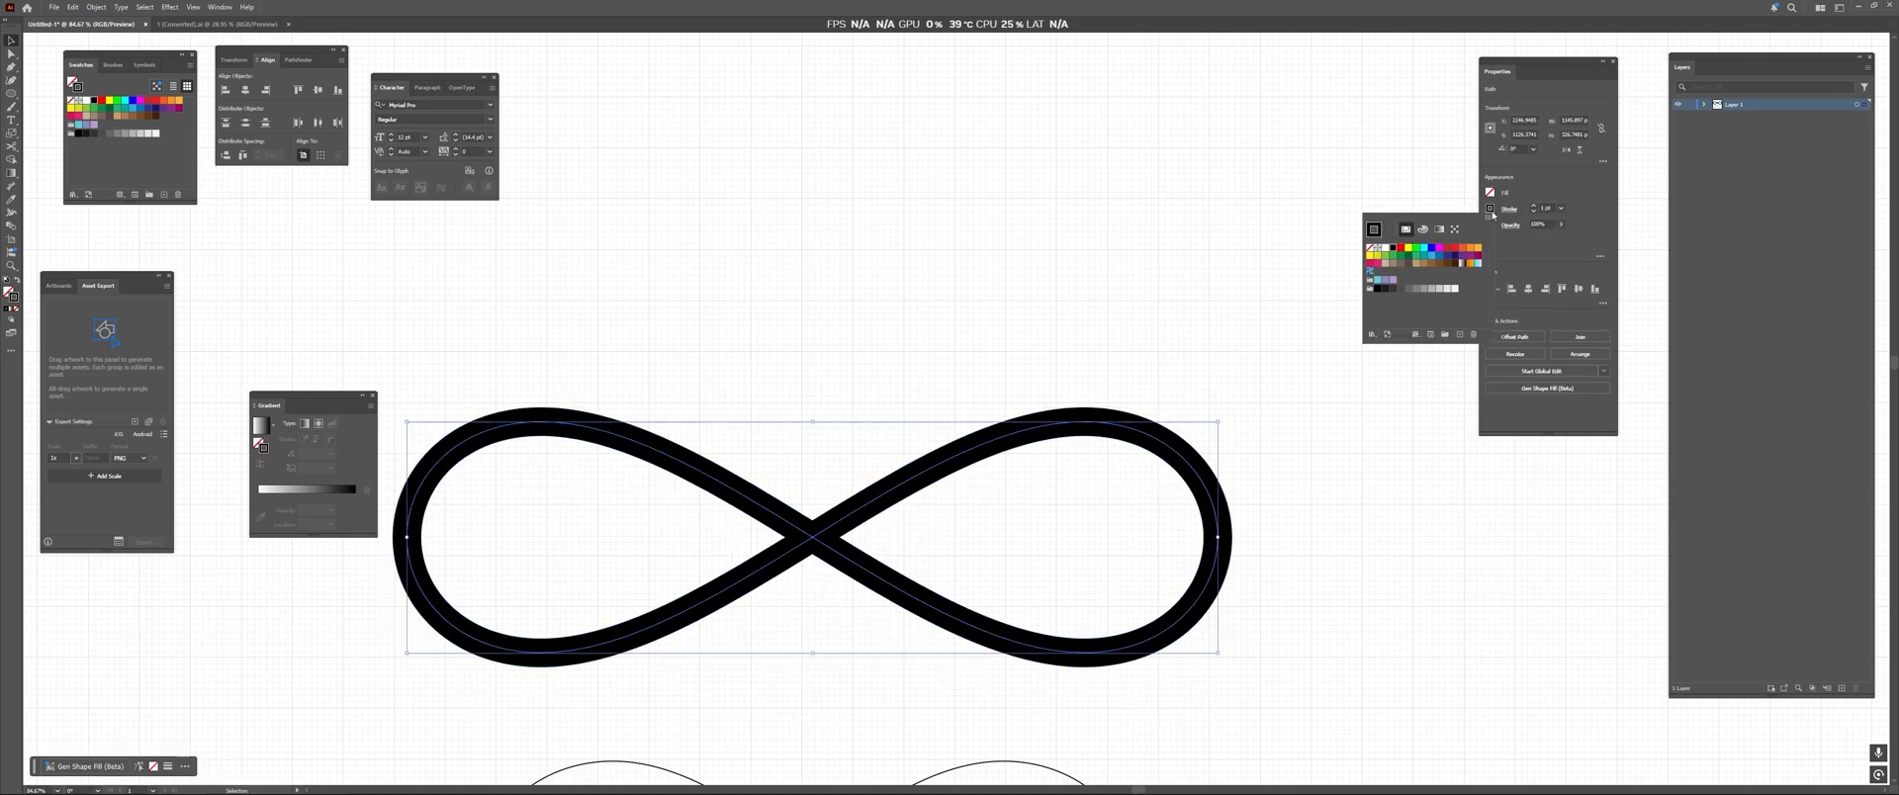
click(1398, 249)
alt+scroll(732, 548, up, 2)
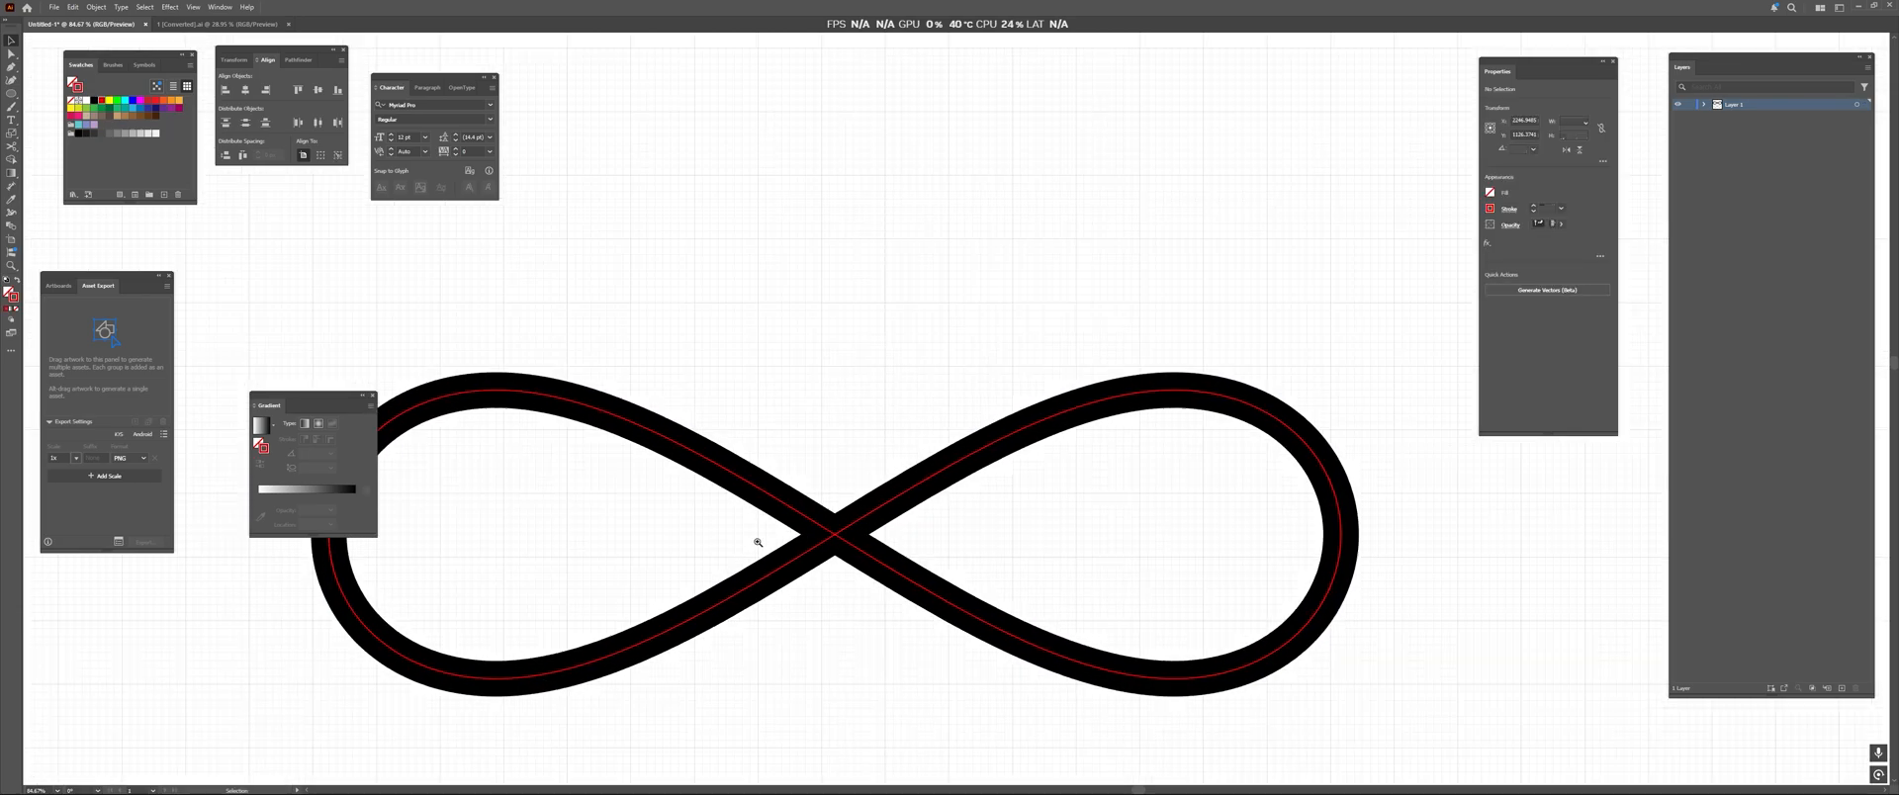
drag(758, 542, 863, 435)
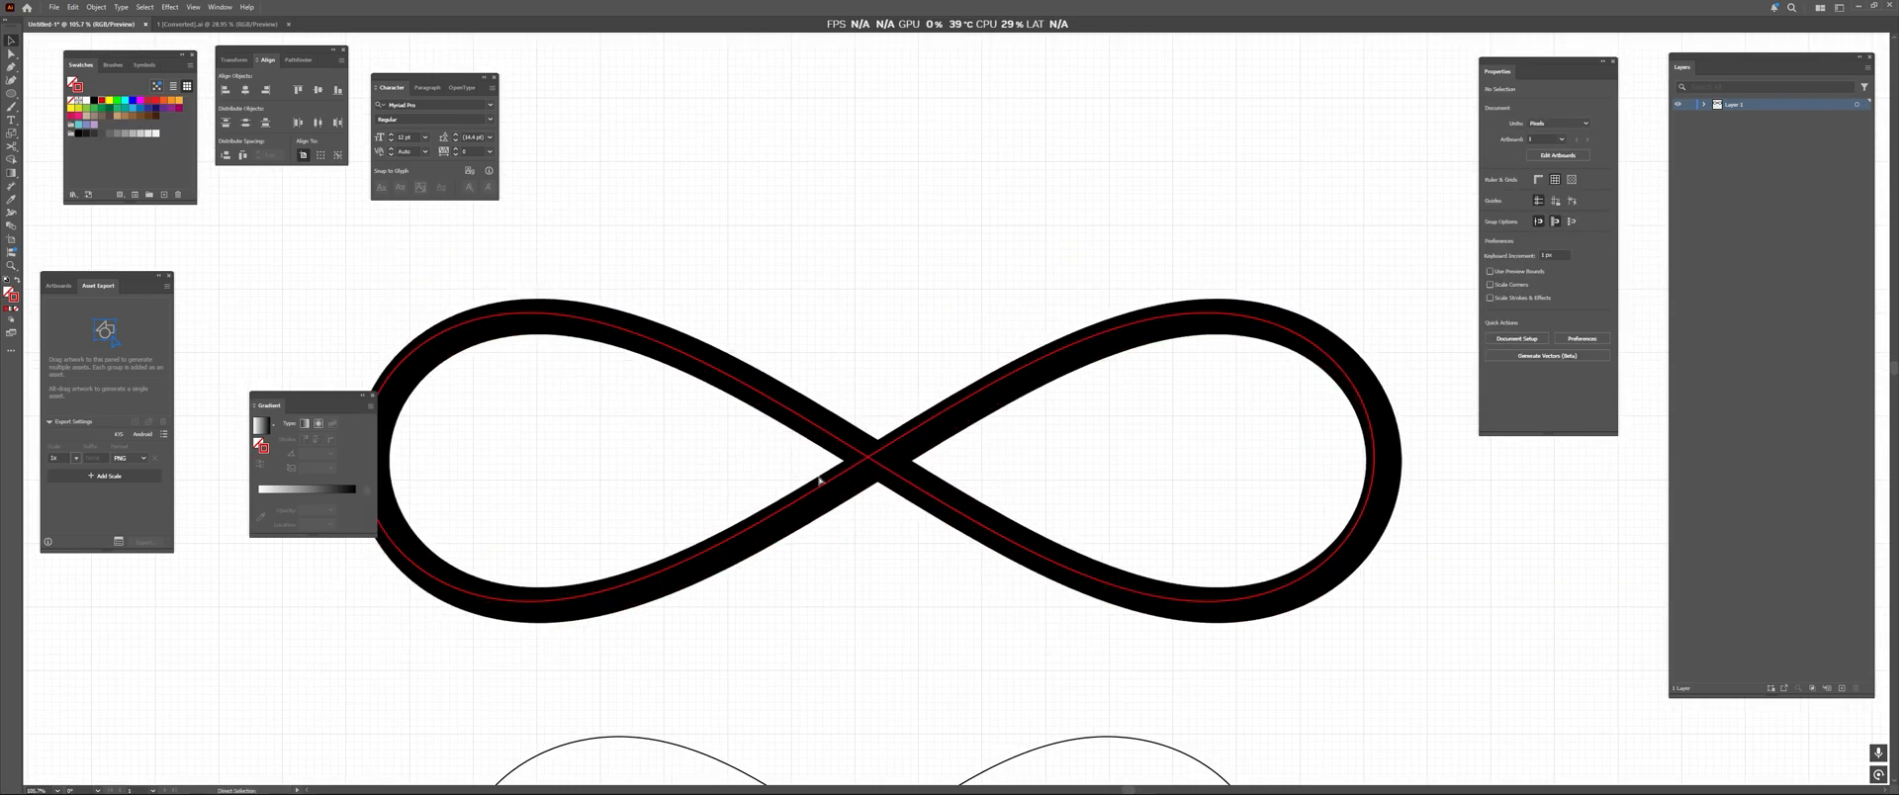
alt+scroll(865, 339, down, 2)
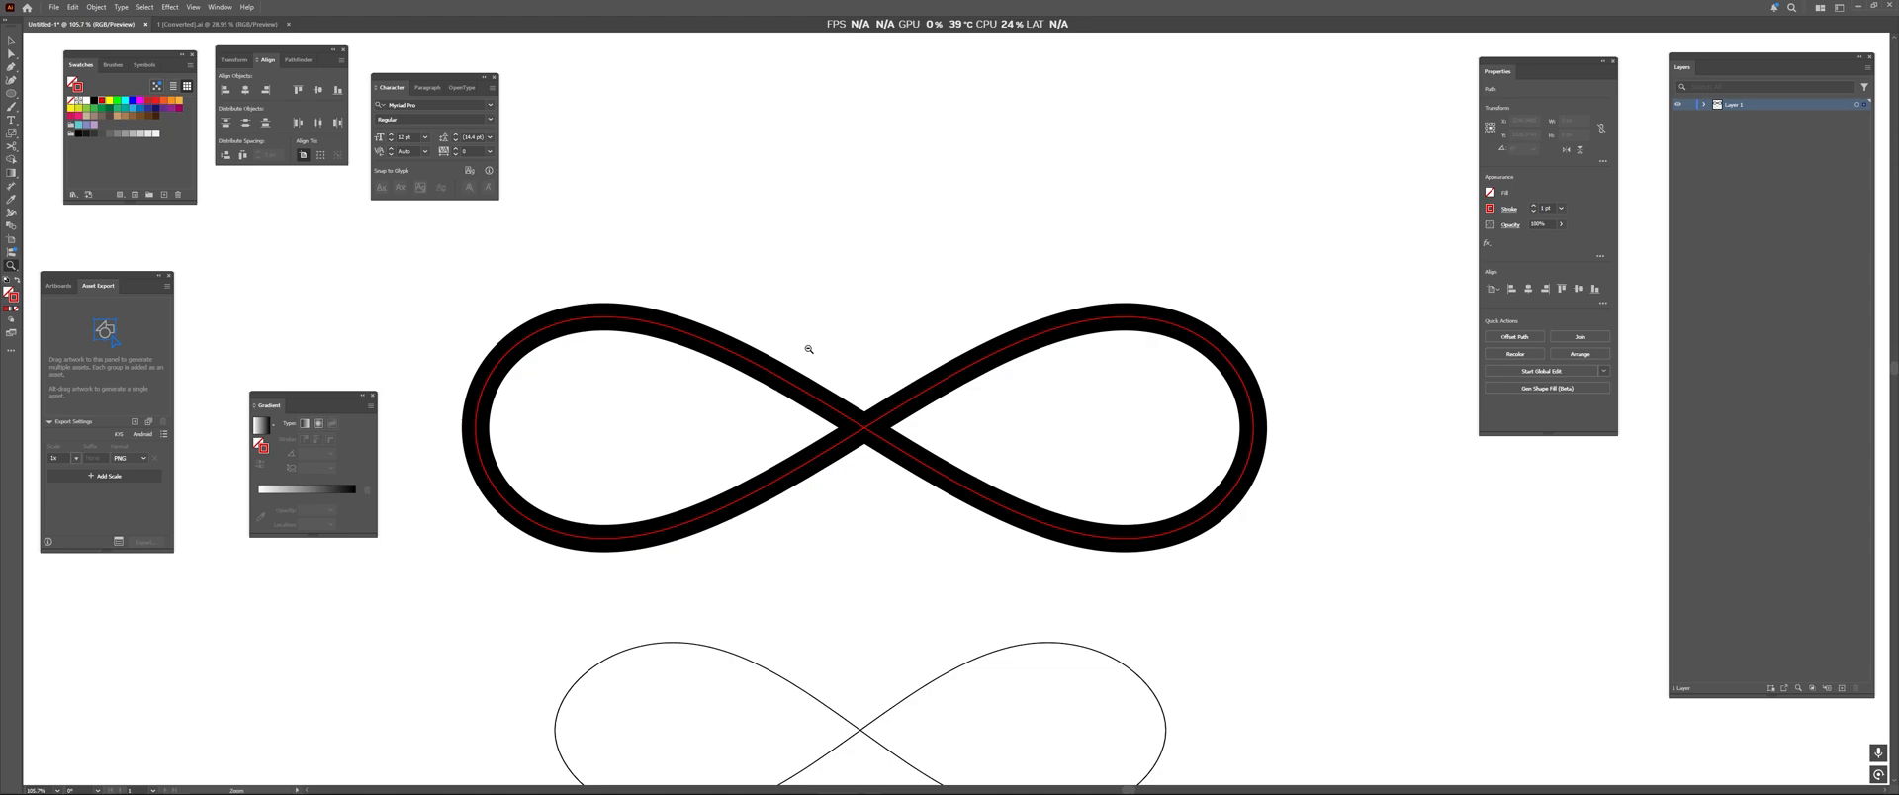
click(826, 355)
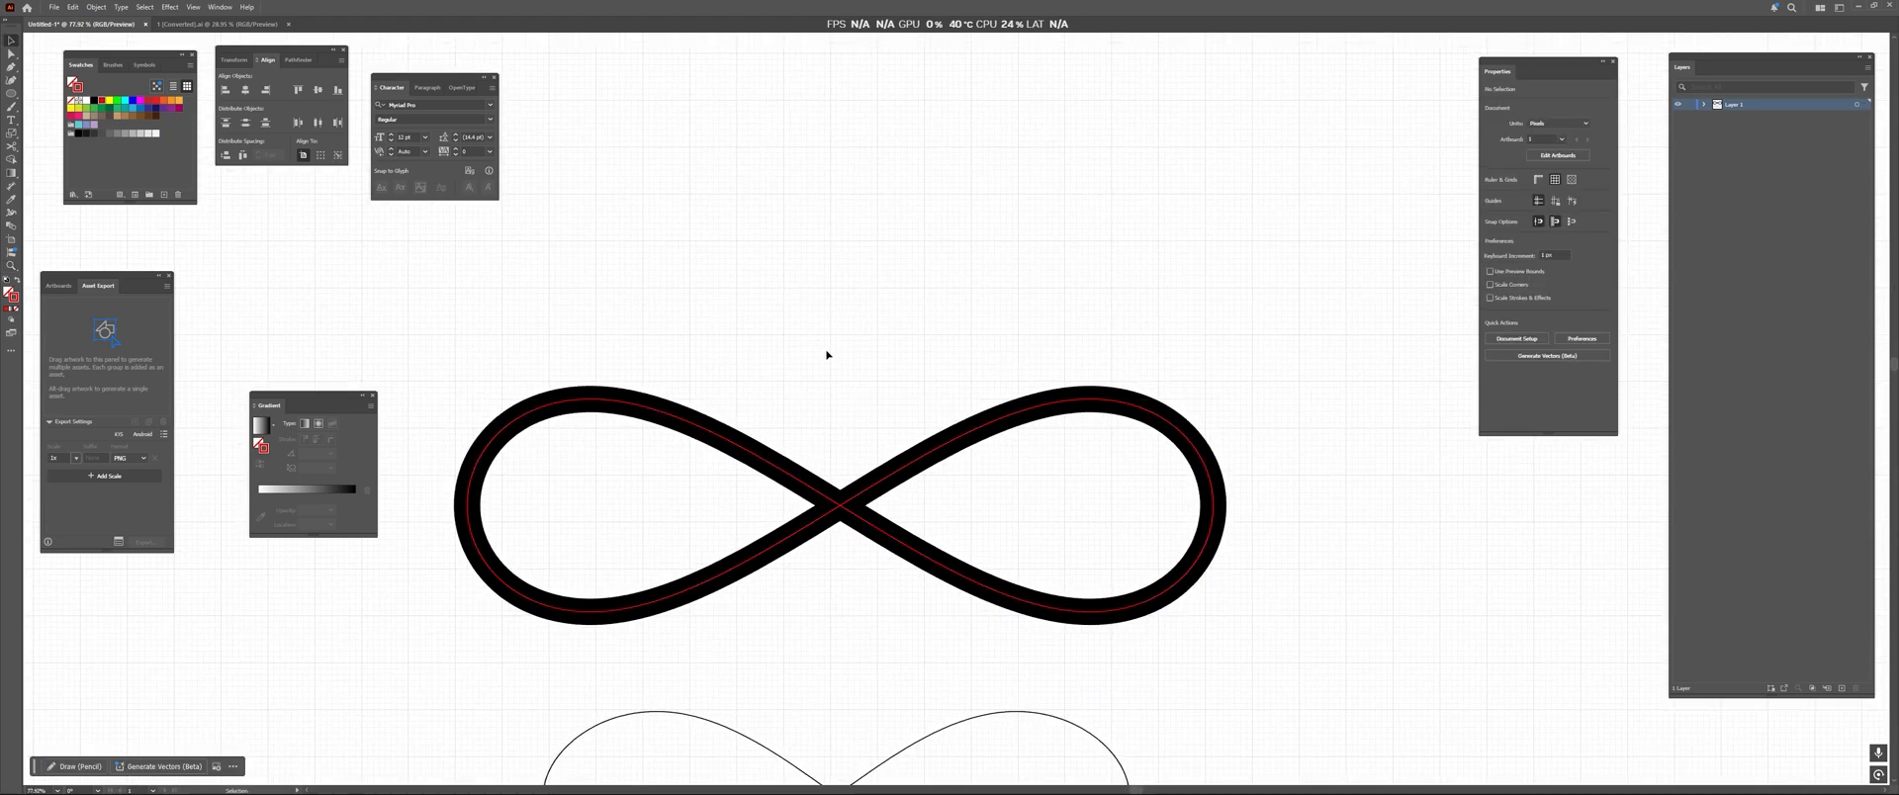
Cut the black offset outline away from around the red infinity curve.
click(936, 452)
mouse_move(937, 453)
mouse_down()
mouse_move(769, 469)
mouse_move(955, 457)
mouse_up()
click(842, 384)
alt+scroll(841, 381, down, 2)
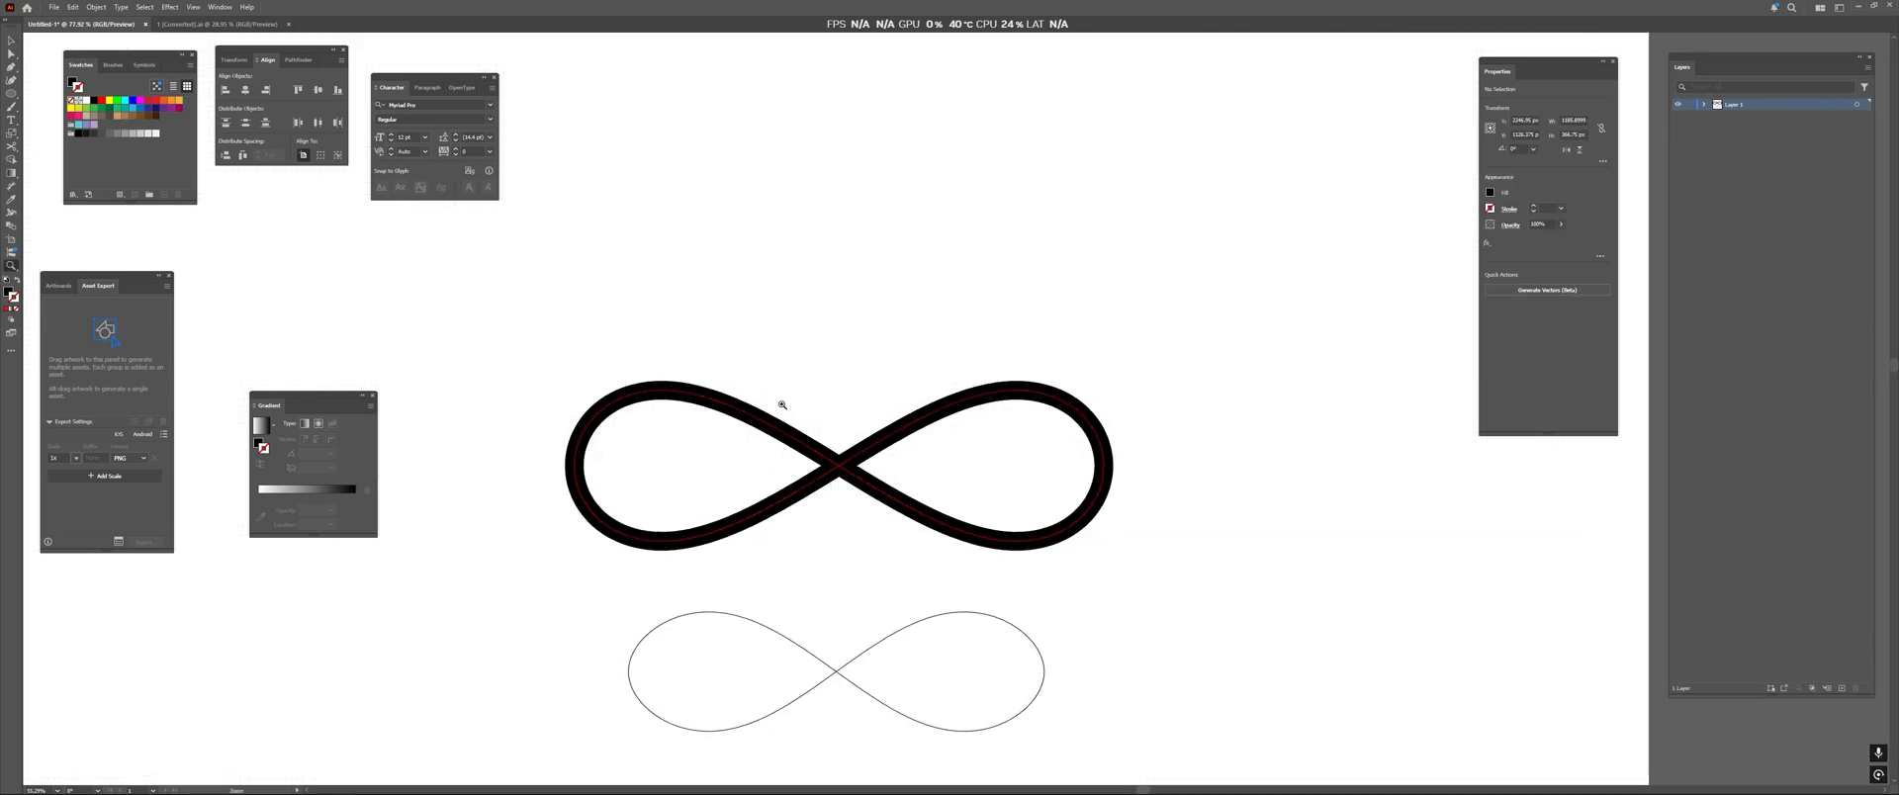
click(936, 410)
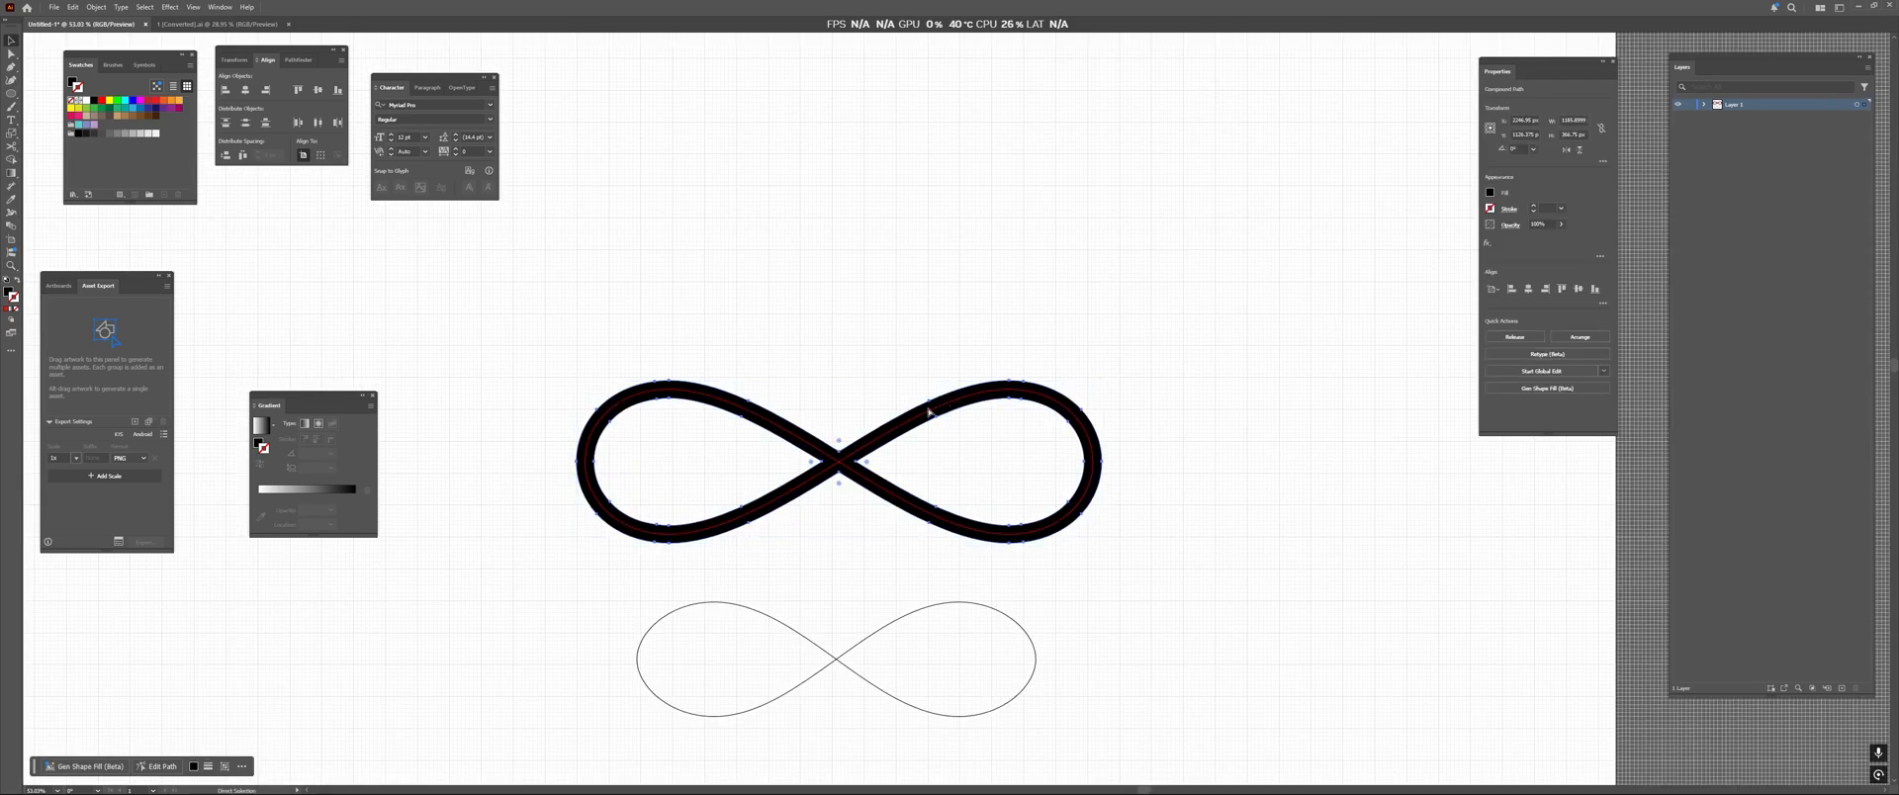
key(ctrl+x)
Increase the red infinity curve's stroke weight to 70 pt and deselect it.
click(939, 406)
shift+click(1534, 207)
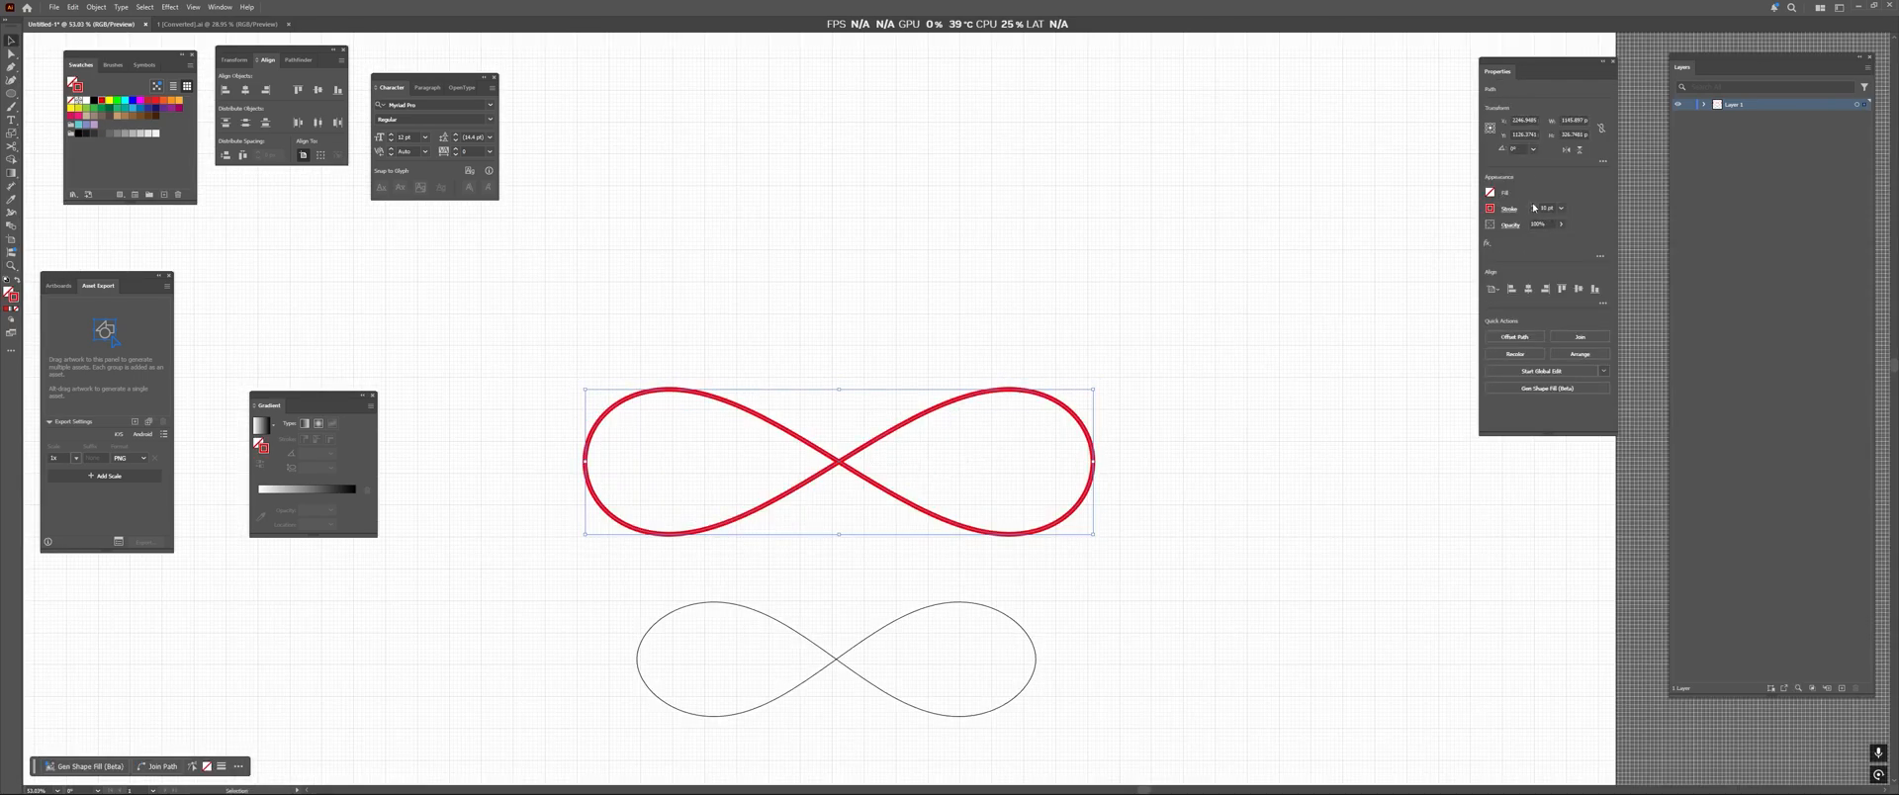
shift+click(1534, 207)
shift+click(1533, 207)
shift+click(1534, 207)
shift+click(1534, 206)
shift+click(1534, 207)
shift+click(1534, 207)
click(1085, 384)
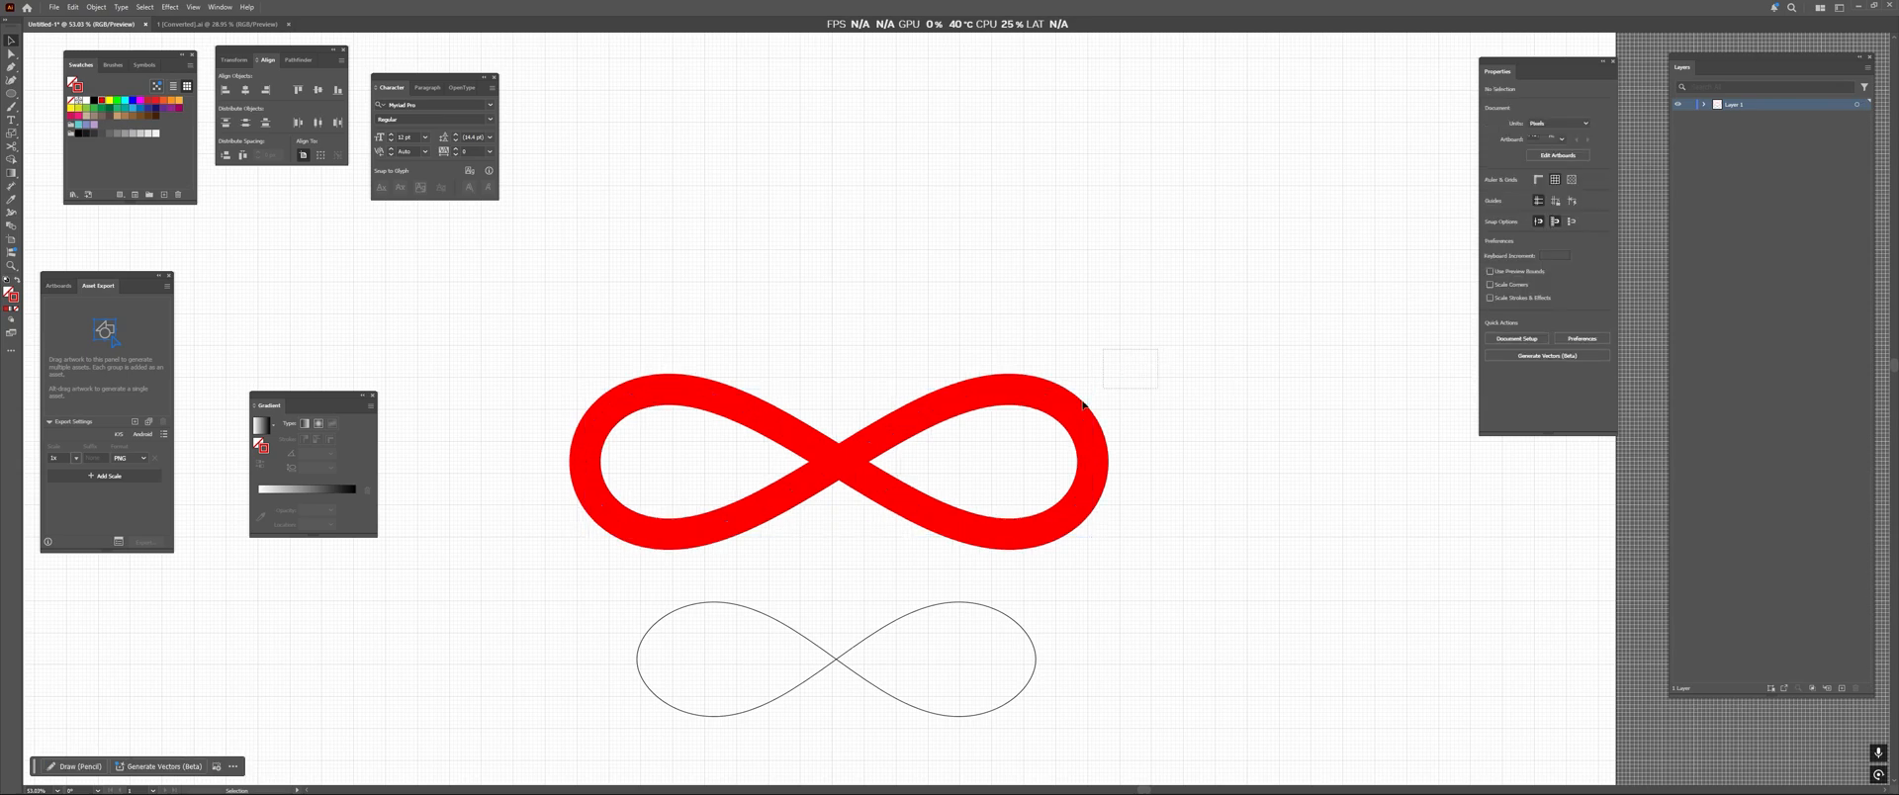
Duplicate the red infinity curve straight above the original and expand the copy's stroke into a filled shape.
click(735, 534)
alt+shift+drag(834, 464, 834, 228)
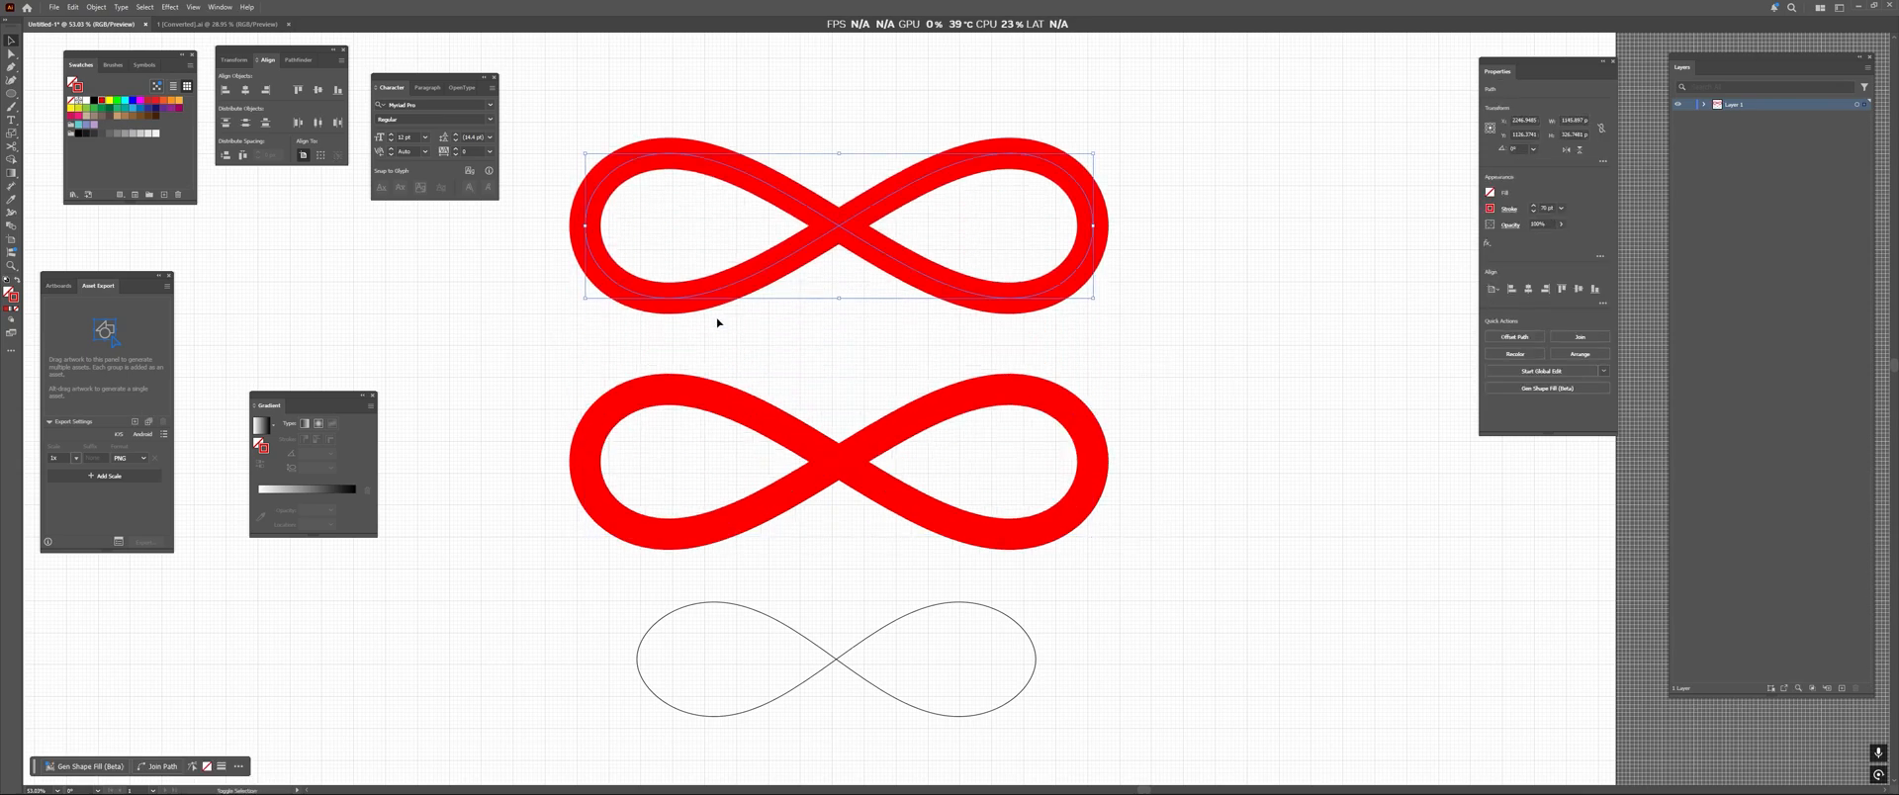
click(106, 9)
click(128, 163)
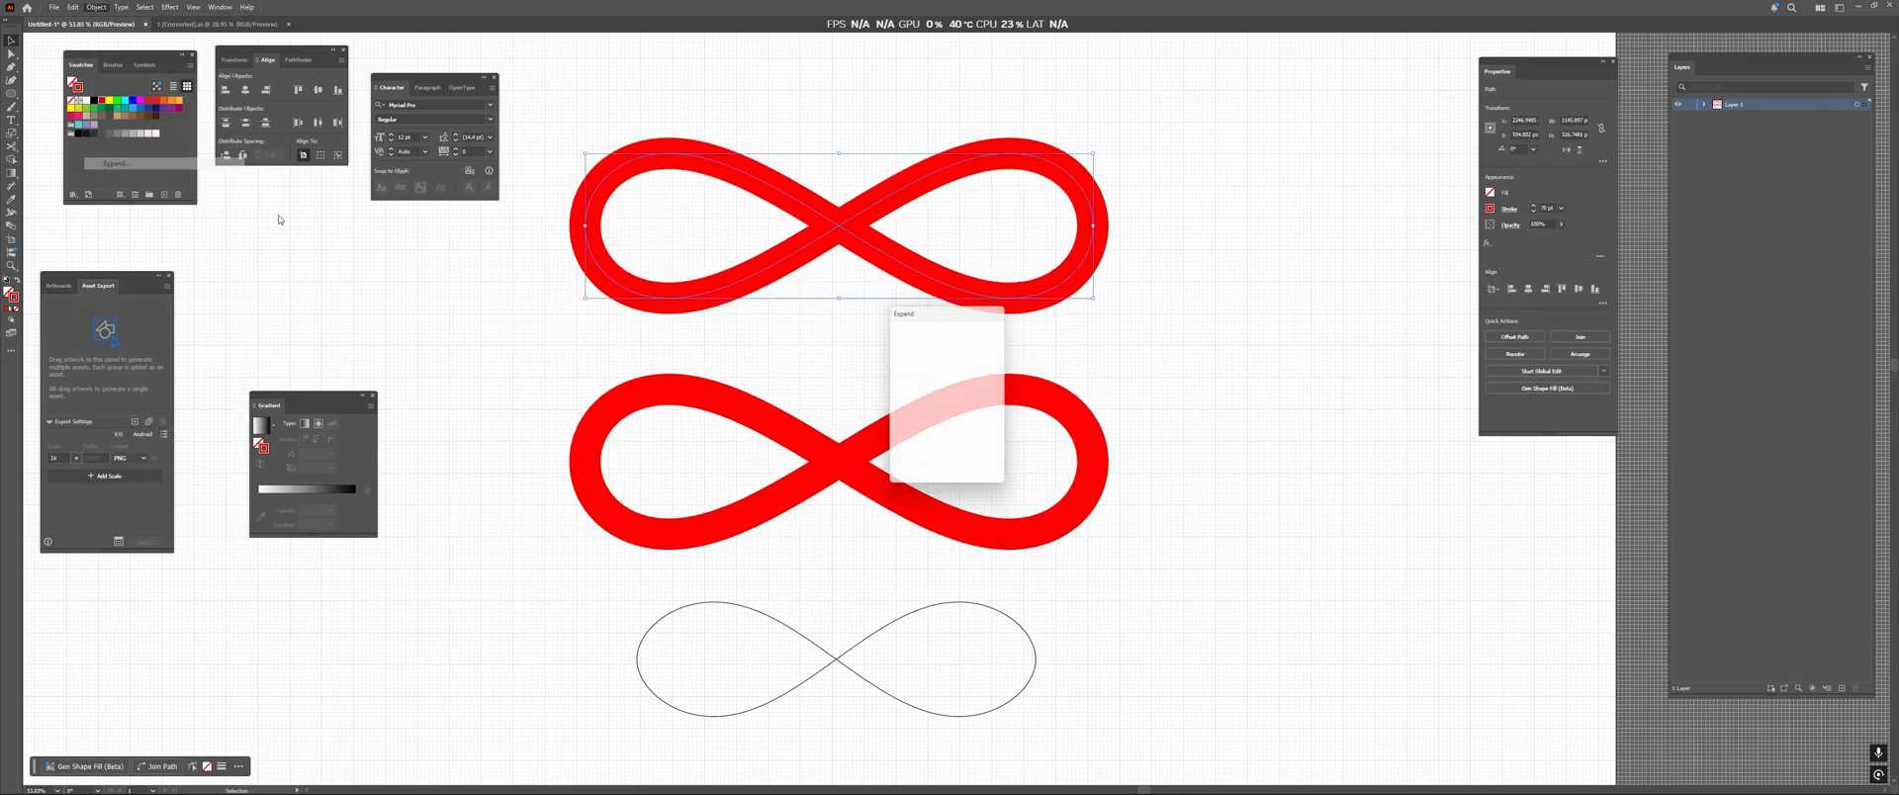
click(921, 465)
Set the expanded upper infinity shape's fill colour to black and deselect it.
alt+scroll(827, 297, up, 3)
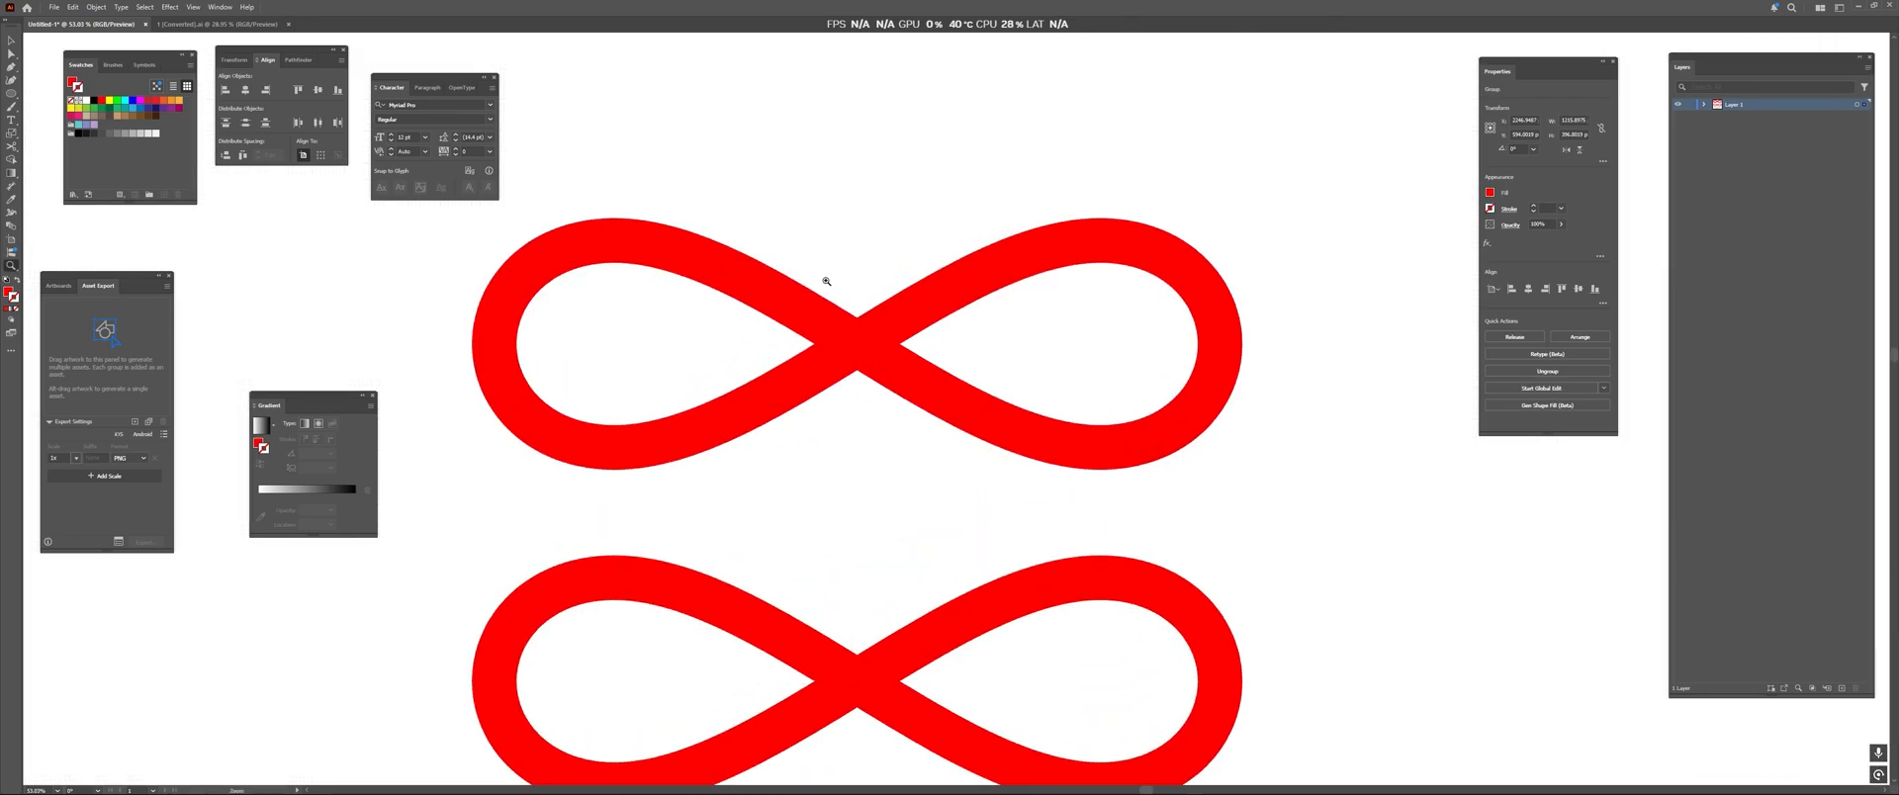
click(1489, 193)
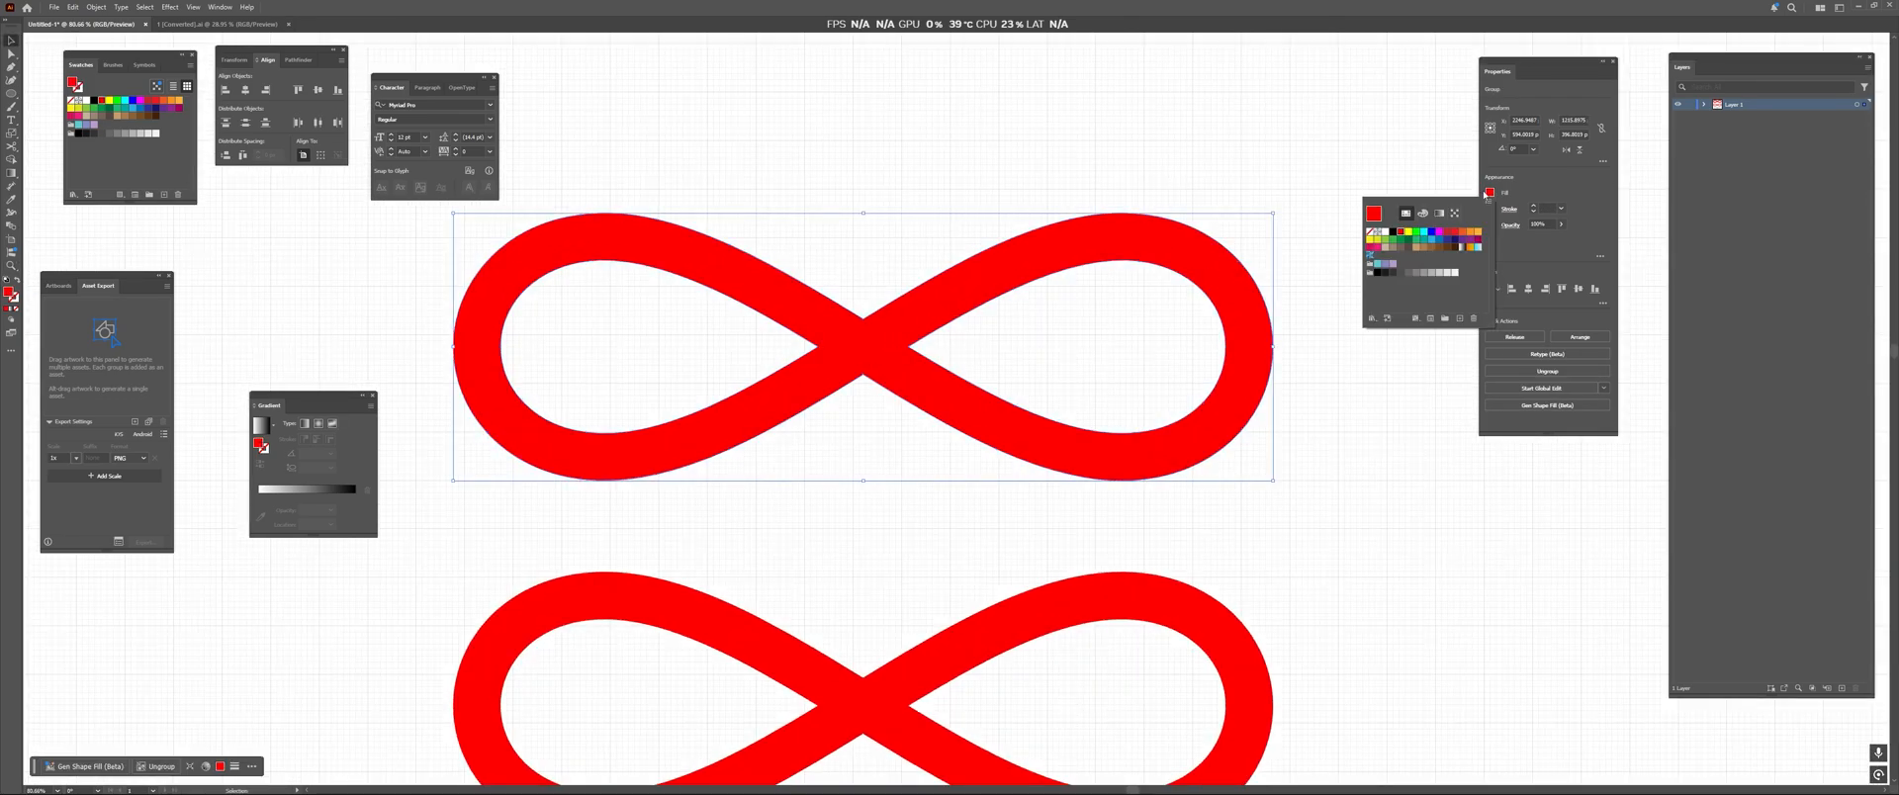
click(1394, 231)
click(933, 199)
alt+scroll(953, 156, down, 3)
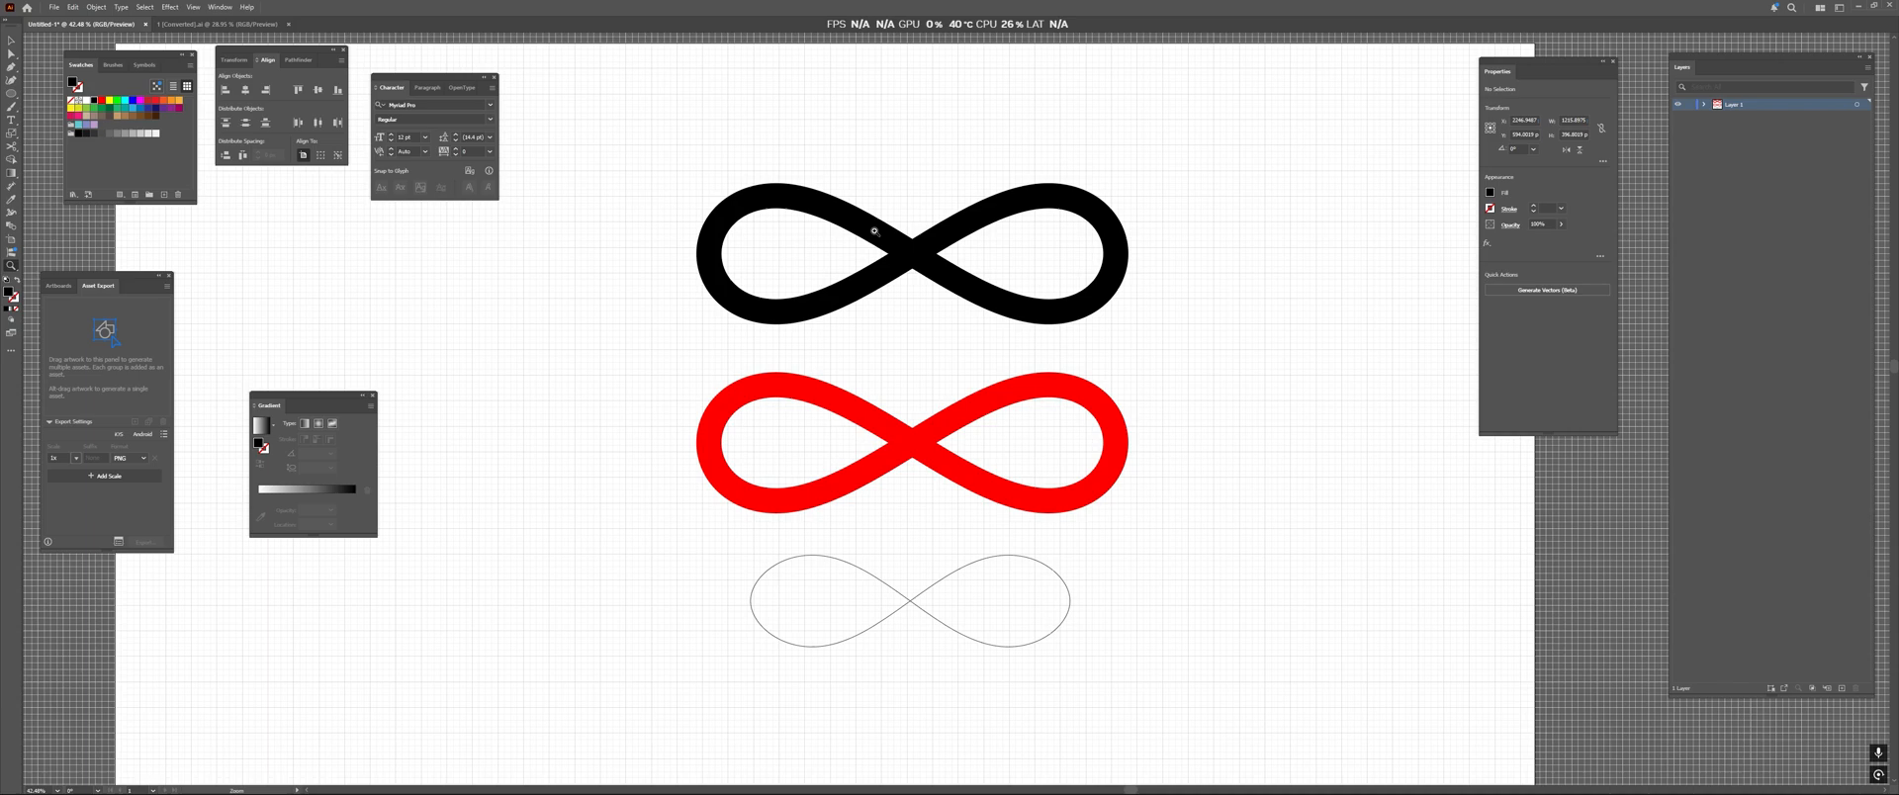
drag(875, 232, 796, 266)
Select the red stroked infinity curve below the black shape and set its stroke colour to black.
click(830, 291)
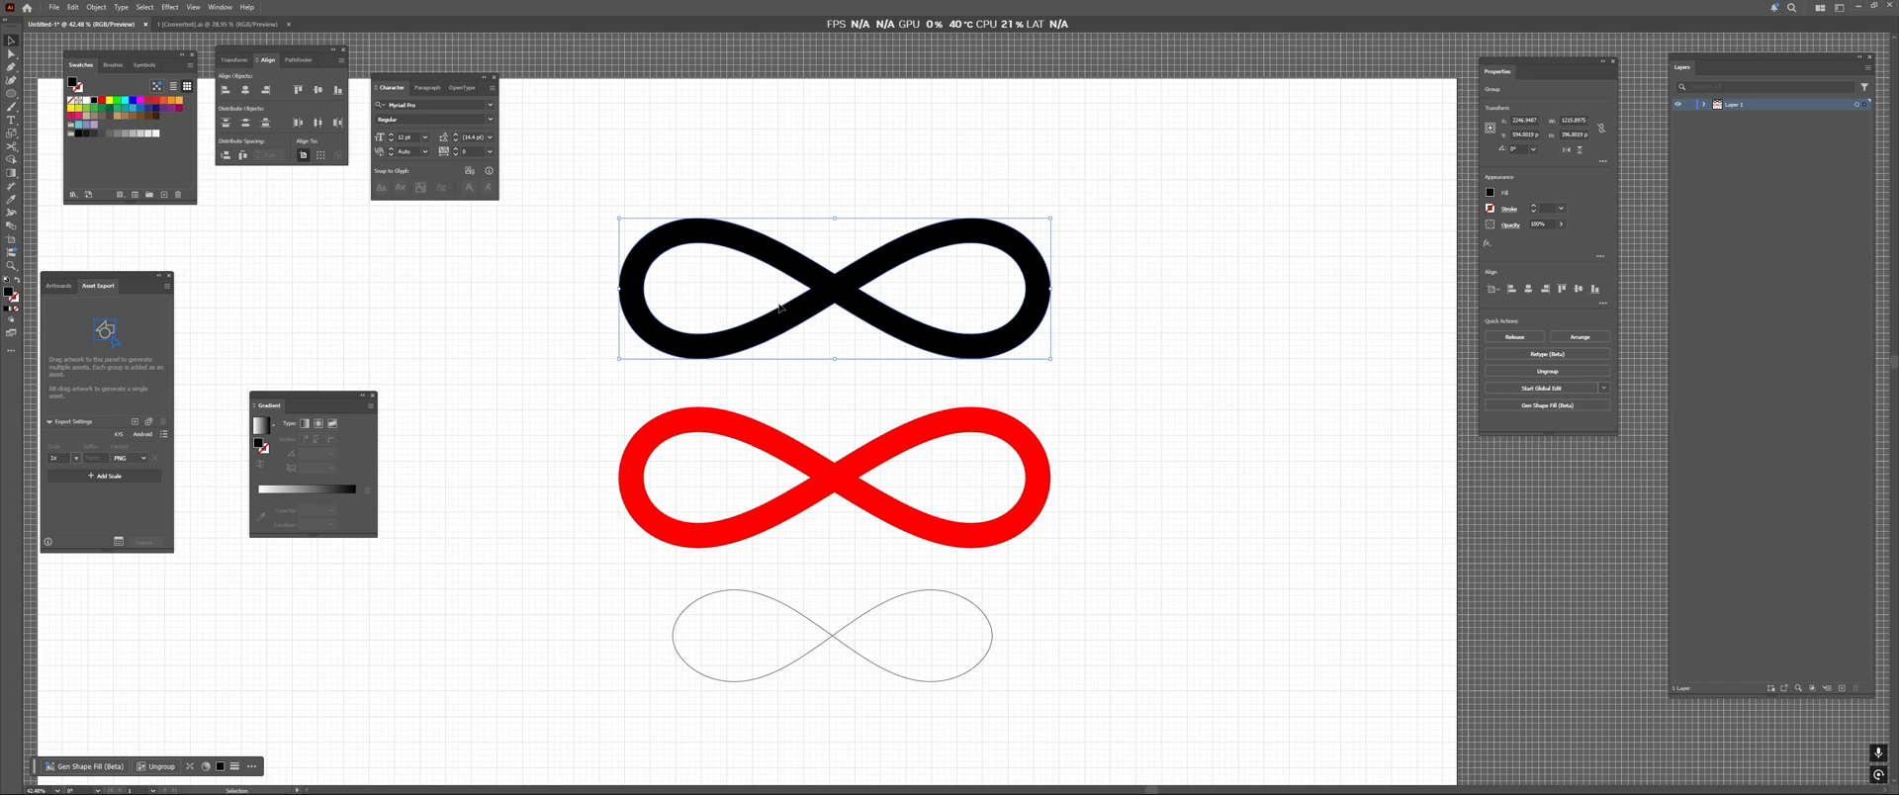
drag(778, 306, 800, 279)
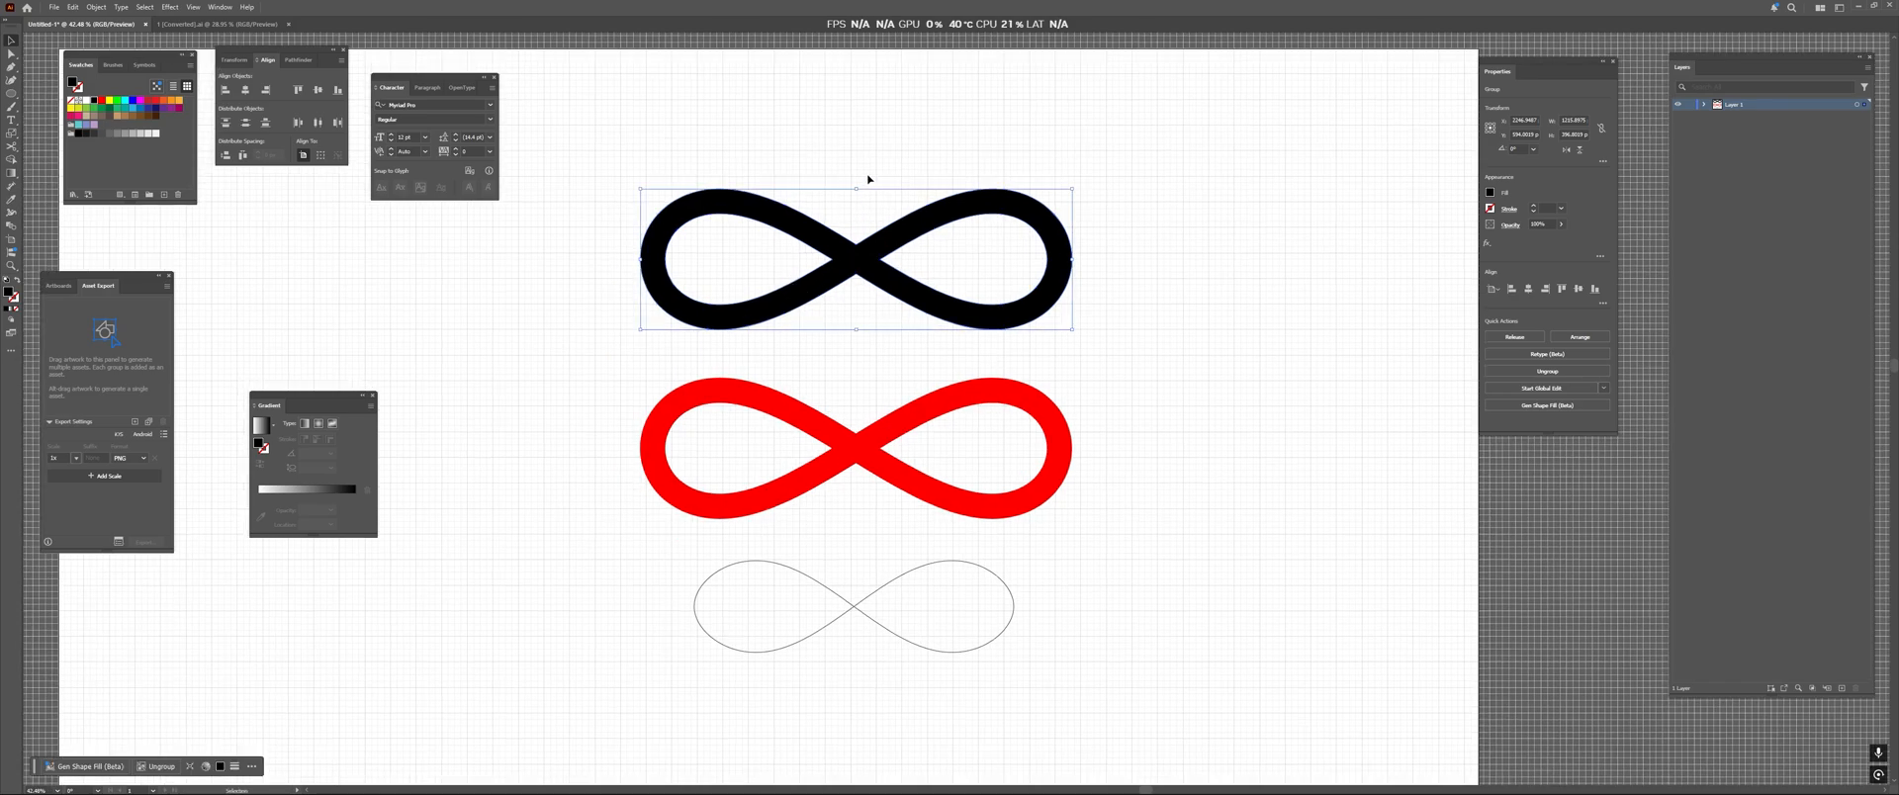
click(832, 337)
drag(832, 350, 836, 326)
click(868, 425)
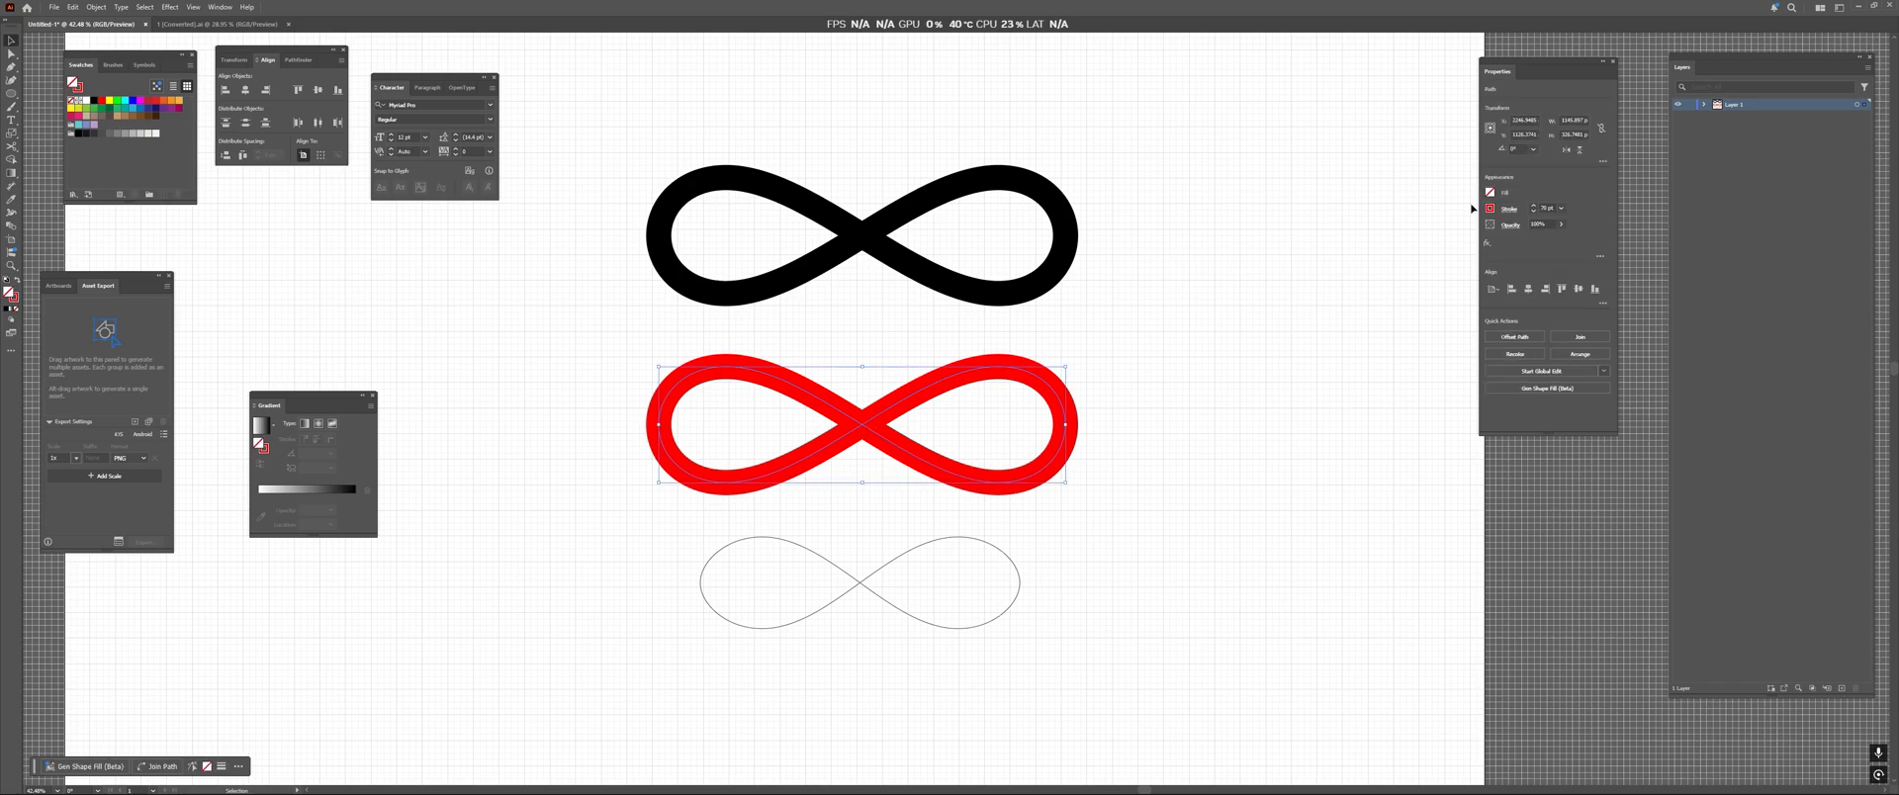
click(1489, 208)
click(1392, 248)
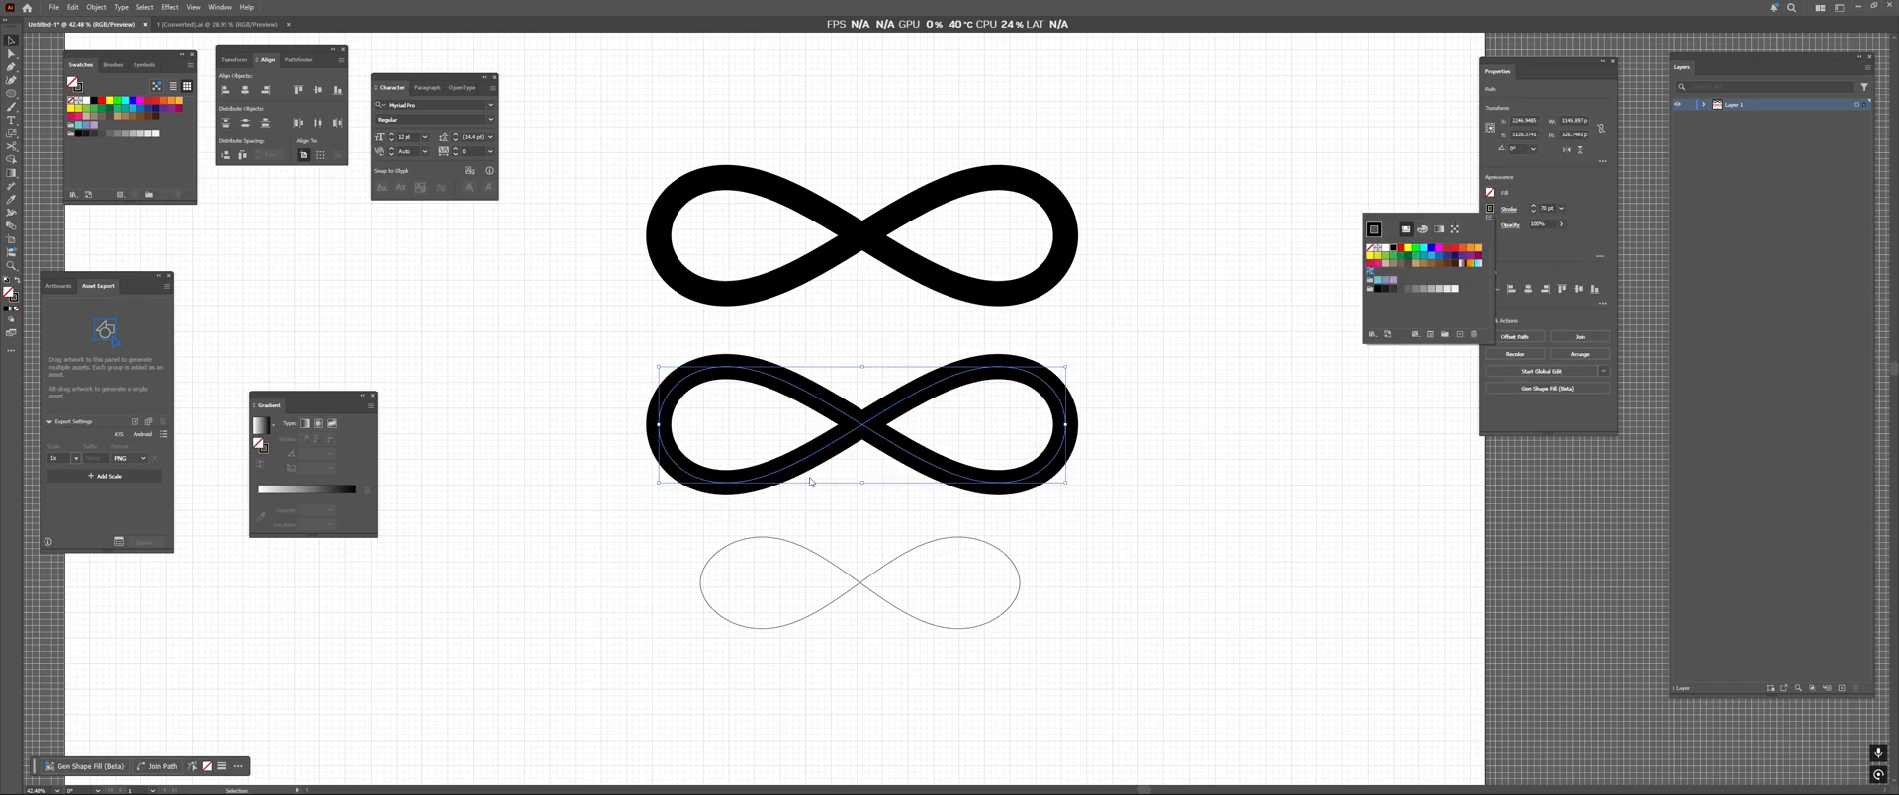
click(877, 325)
Apply a linear white-to-black gradient along the stroke of the middle infinity curve.
alt+scroll(894, 330, up, 3)
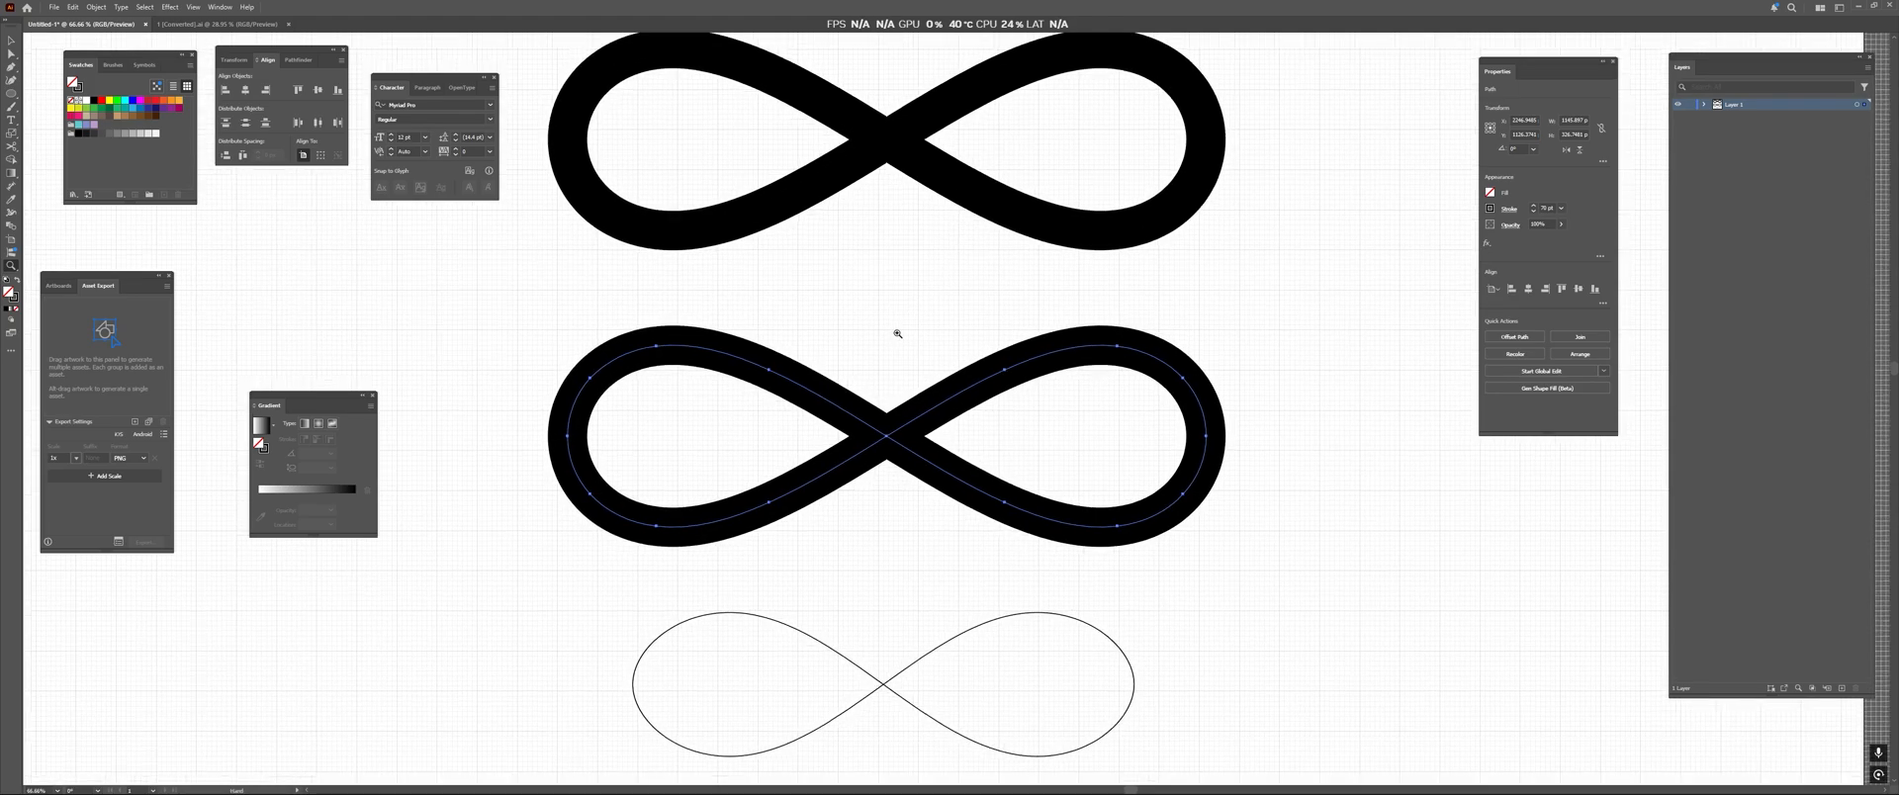
click(938, 414)
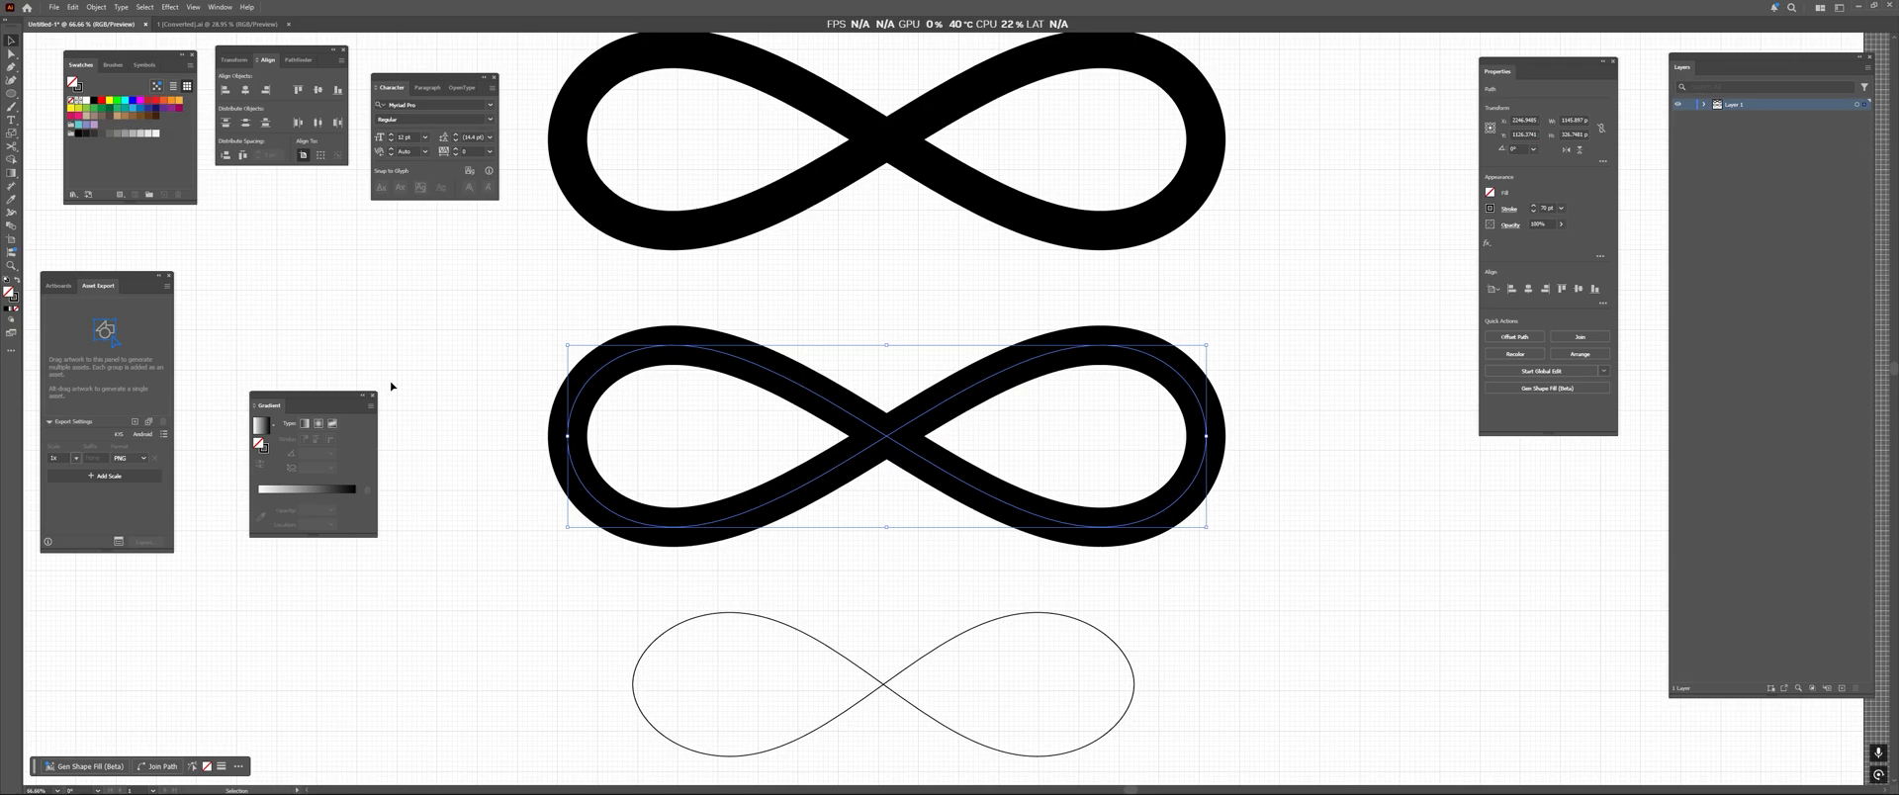
click(300, 423)
click(316, 452)
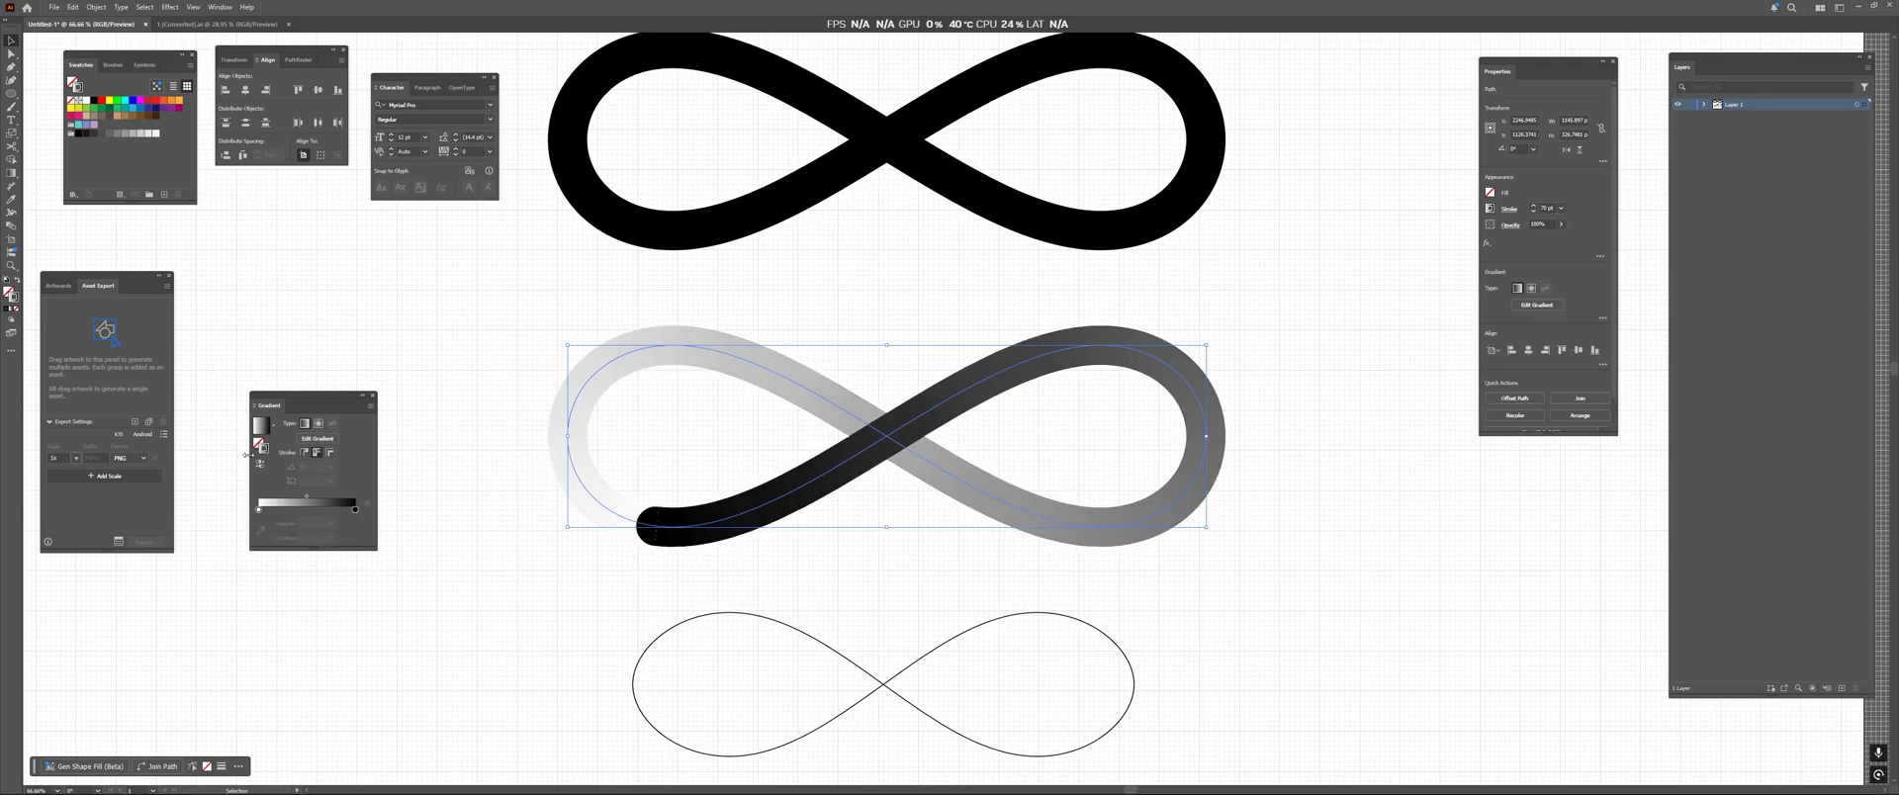
Place a black stop at the middle of the stroke gradient and set its end stop's colour to white.
mouse_move(354, 510)
mouse_down()
mouse_move(309, 509)
mouse_move(357, 513)
mouse_up()
key(ctrl+z)
click(344, 511)
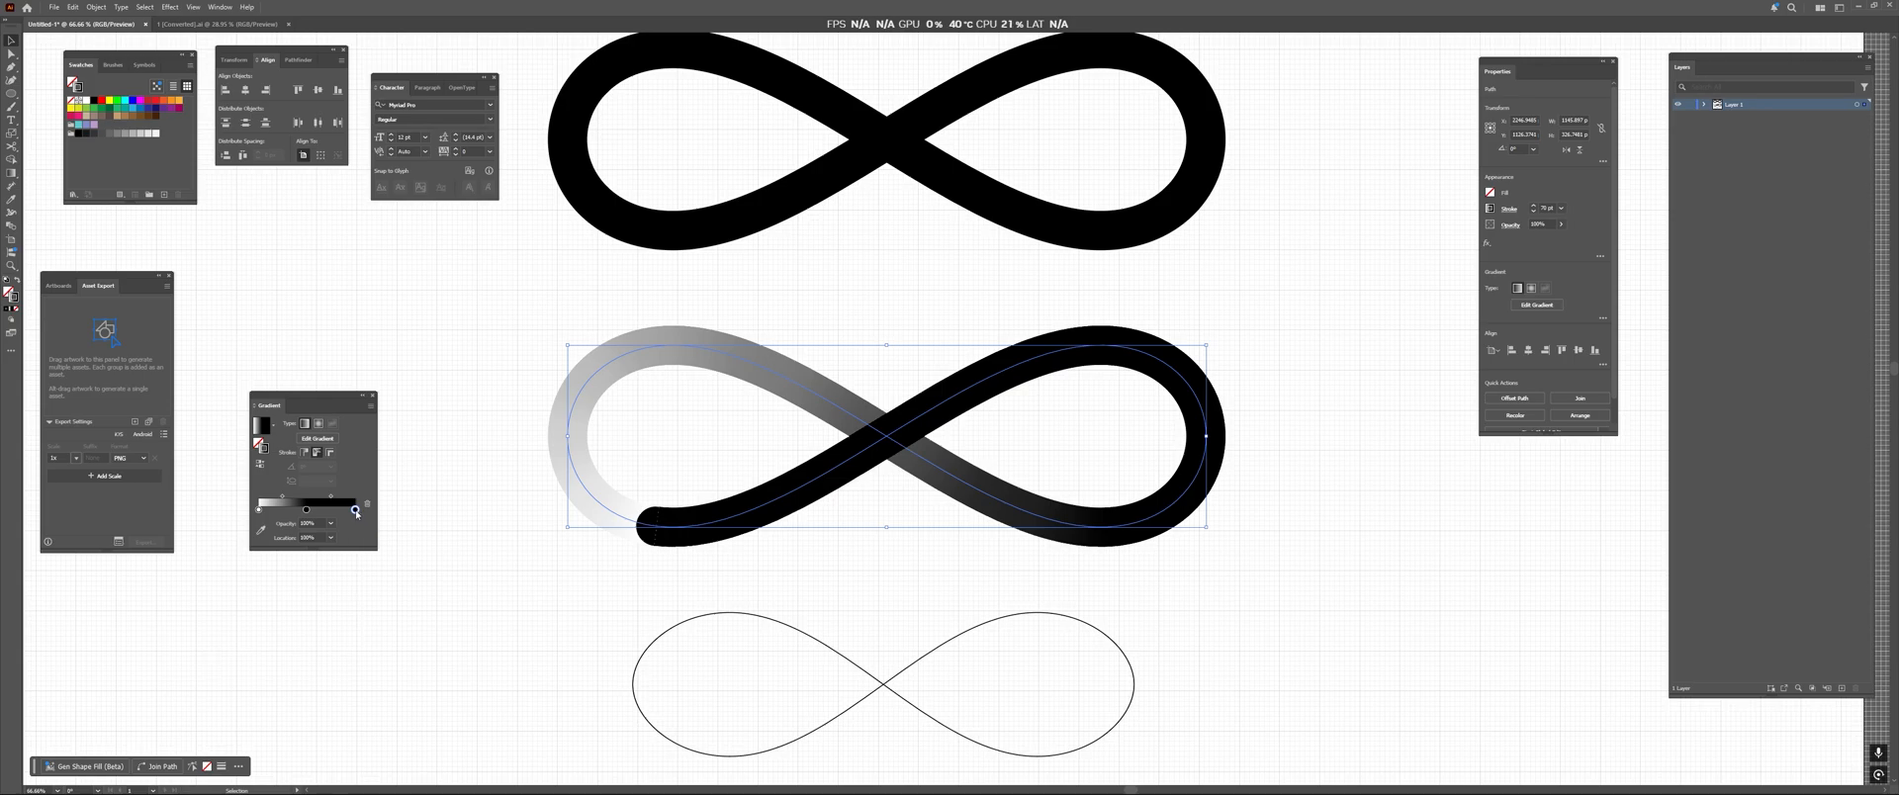
double_click(356, 511)
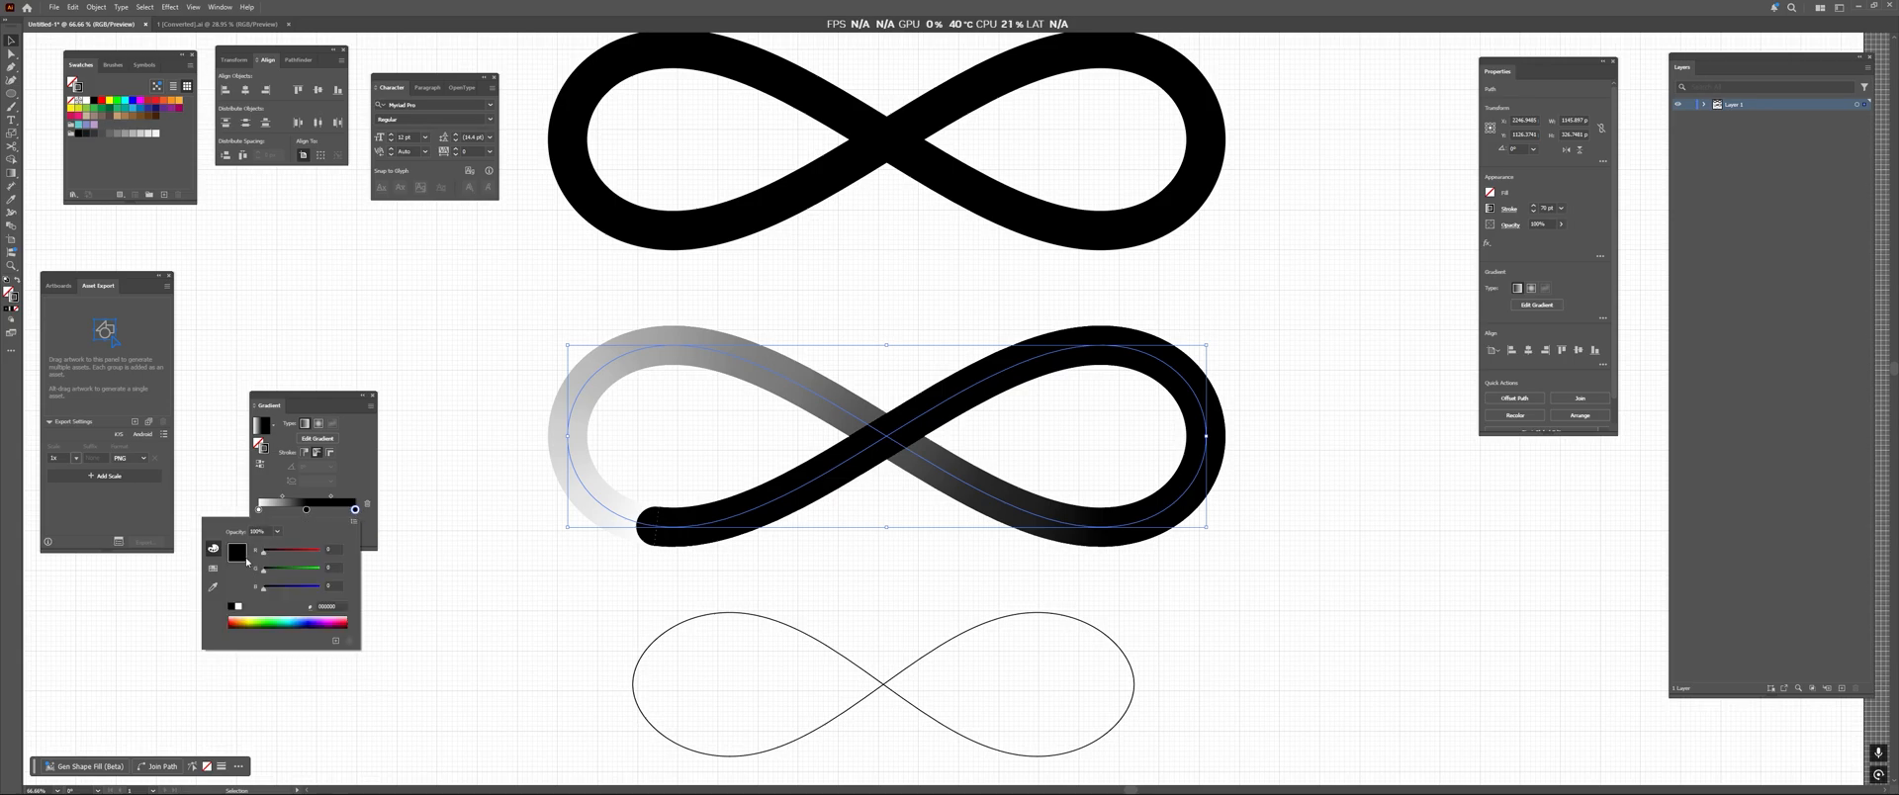
click(237, 606)
key(Escape)
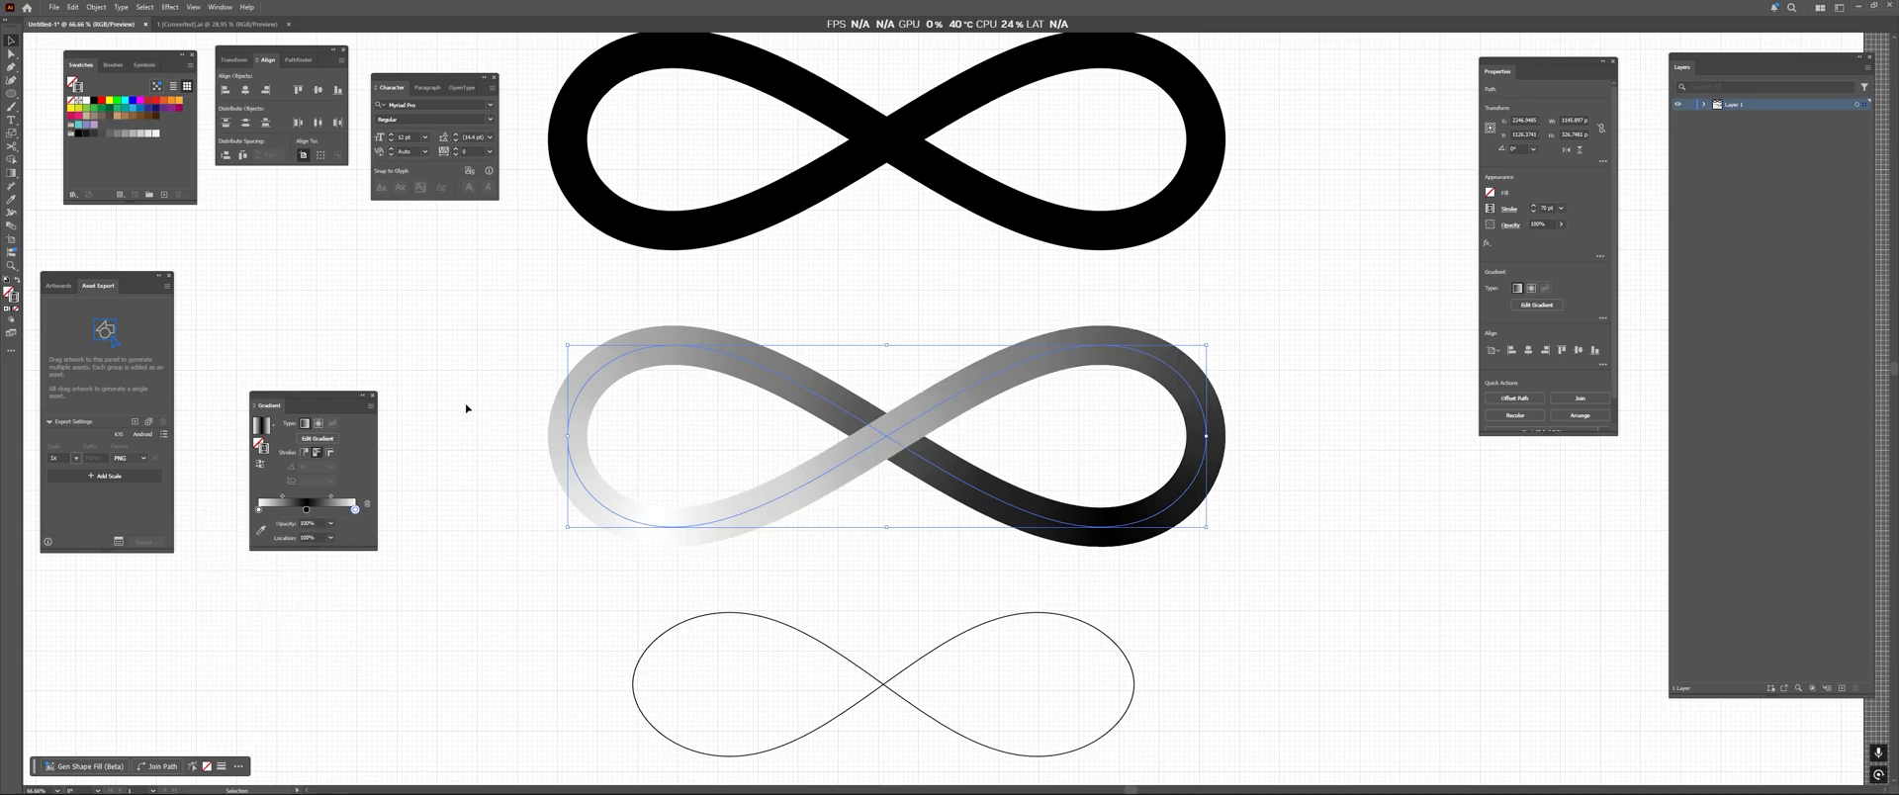
Shift the black stop of the middle infinity curve's stroke gradient slightly toward the start and look at its stroke options.
key(z)
mouse_move(333, 498)
mouse_down()
mouse_move(272, 497)
mouse_move(357, 510)
mouse_up()
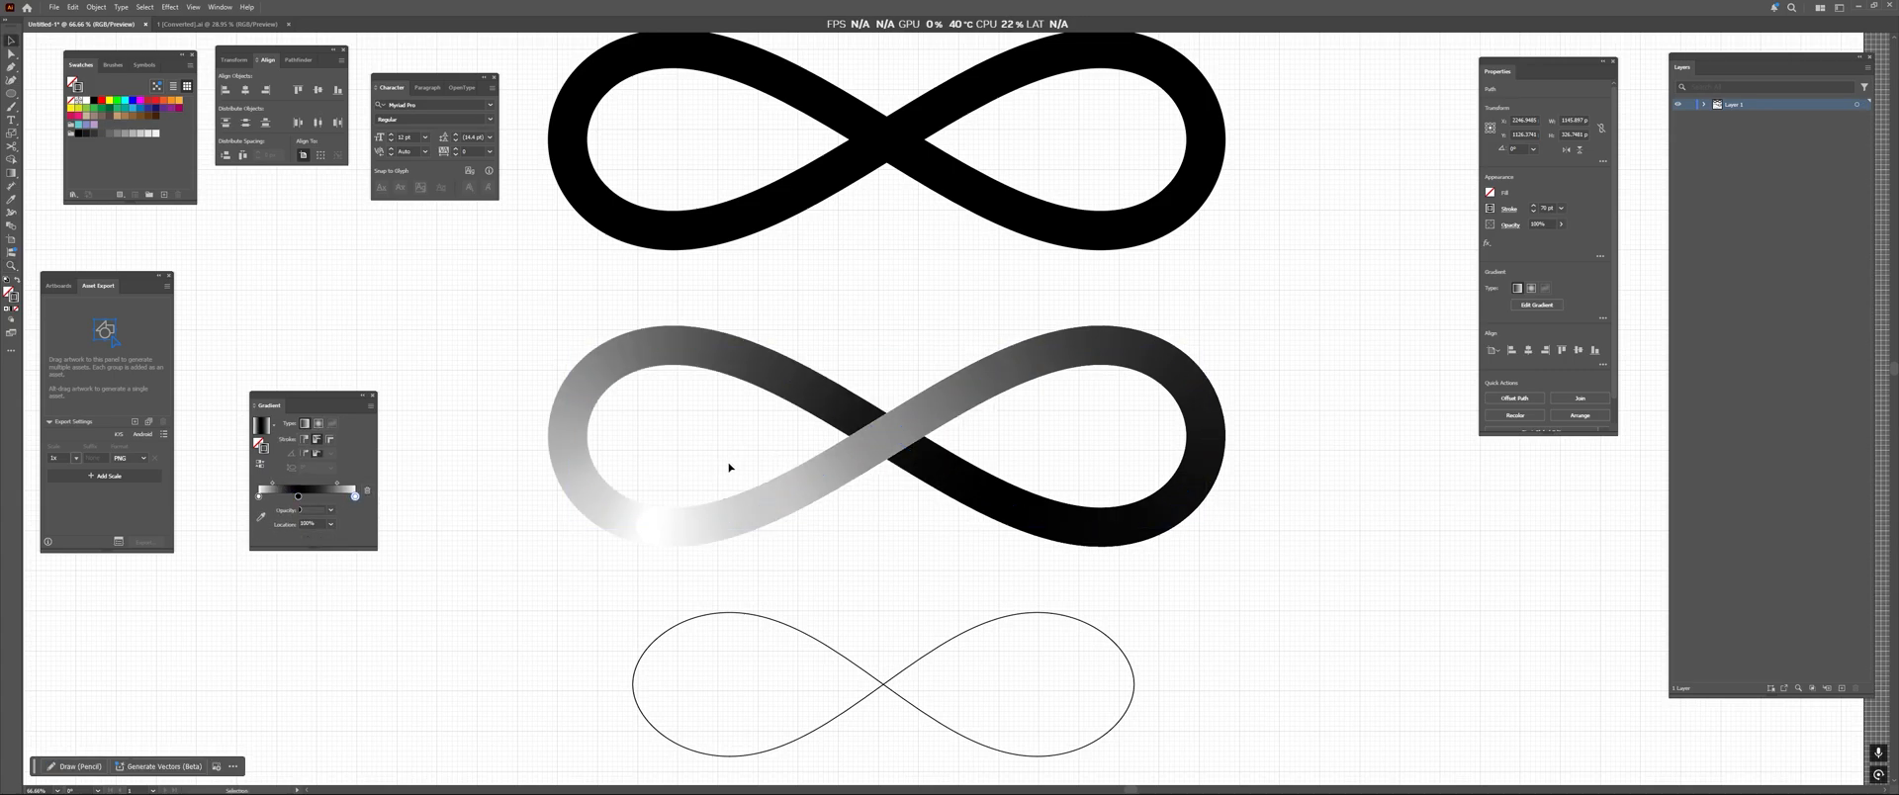
drag(728, 458, 820, 557)
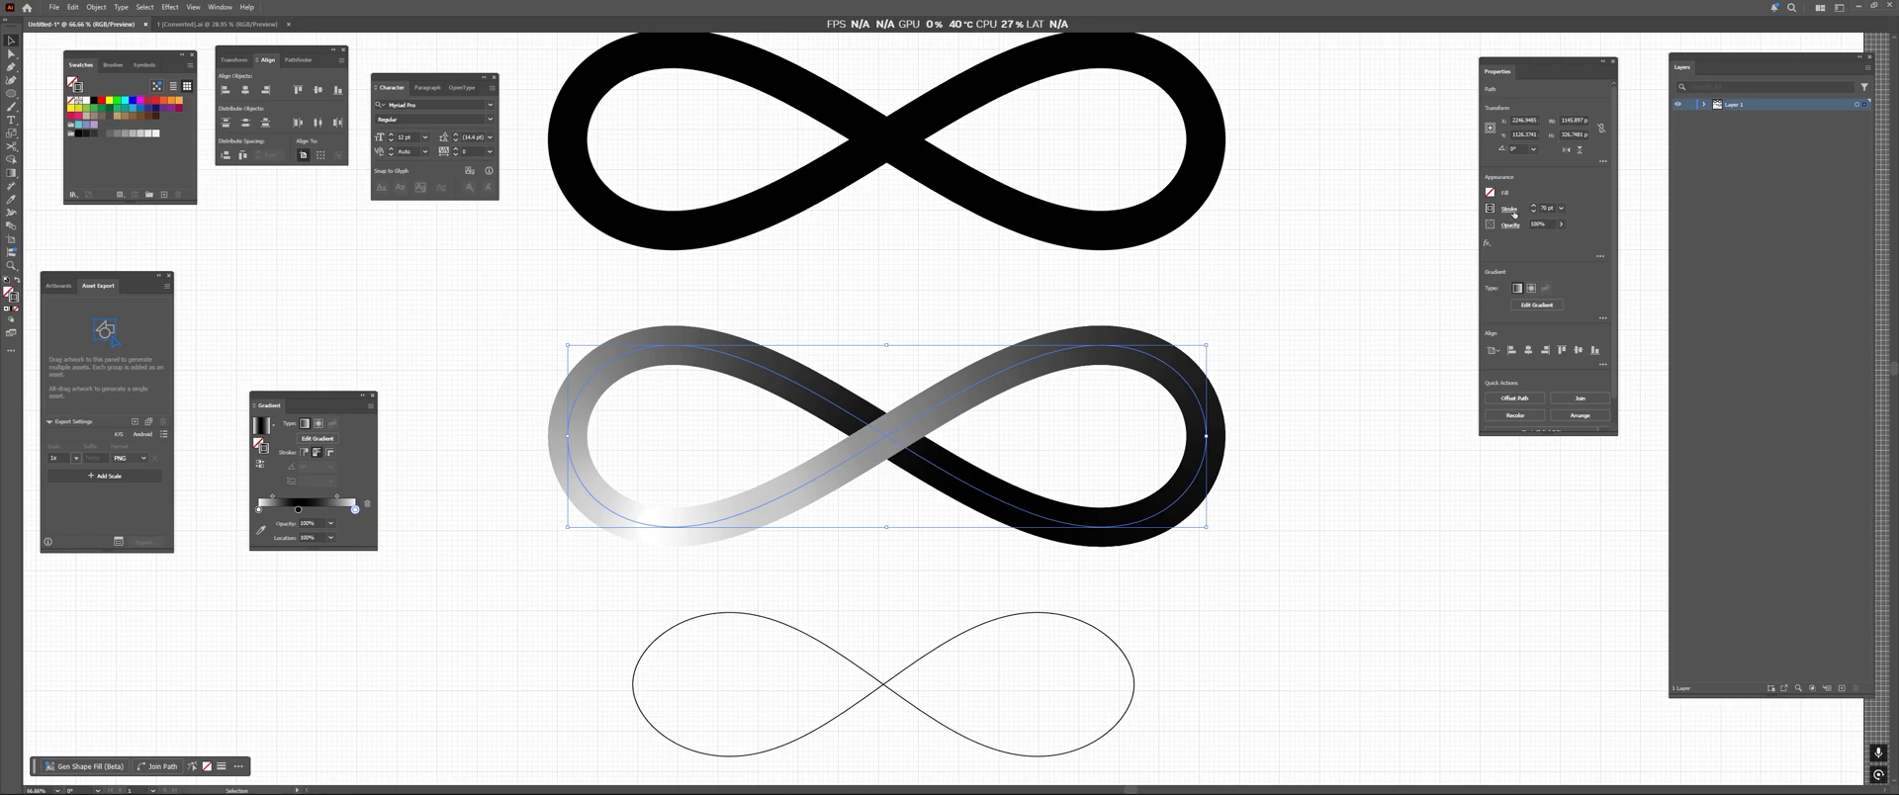
click(1511, 209)
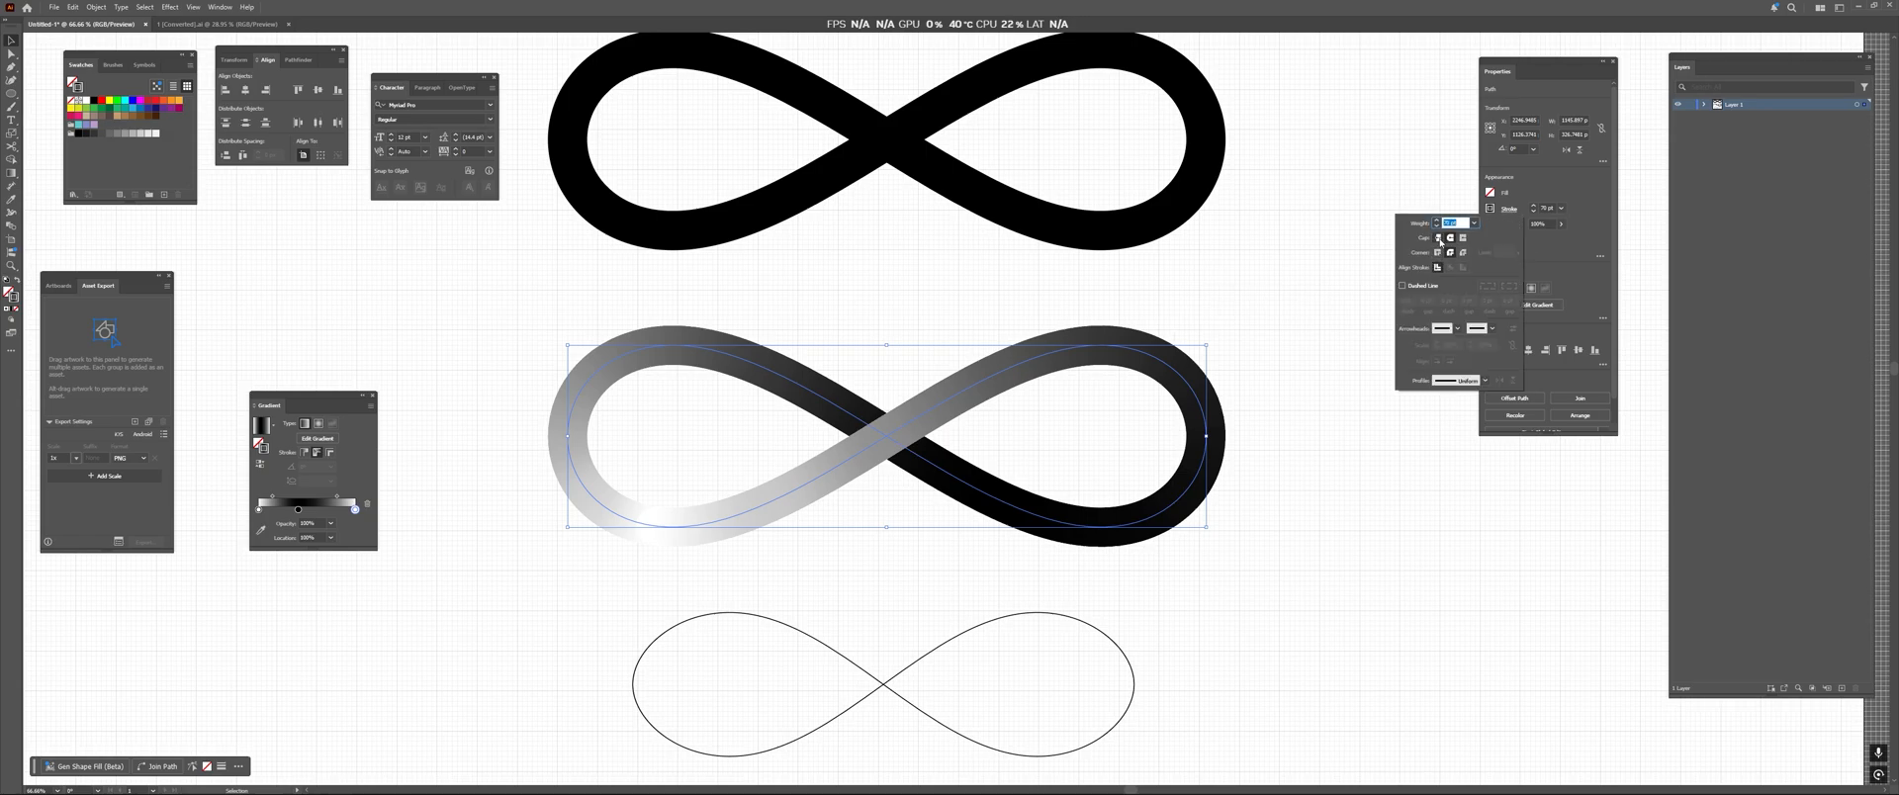
click(1009, 272)
ctrl+drag(1010, 272, 864, 366)
Try to set both end stops of the gradient to the same blue with no curve selected.
double_click(355, 497)
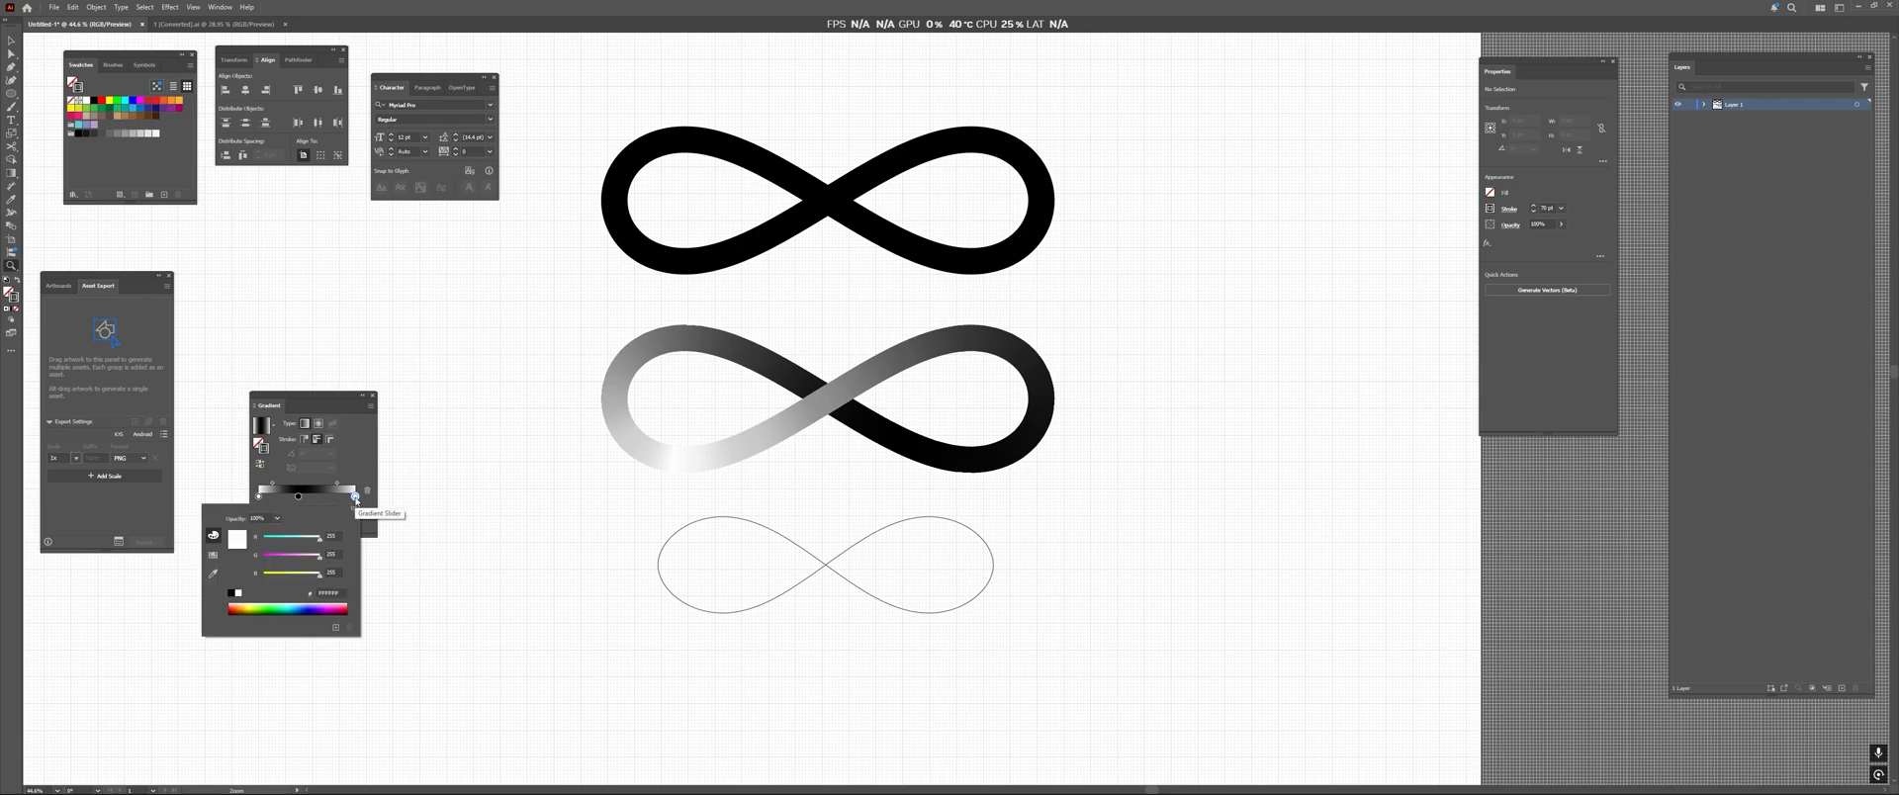
click(306, 606)
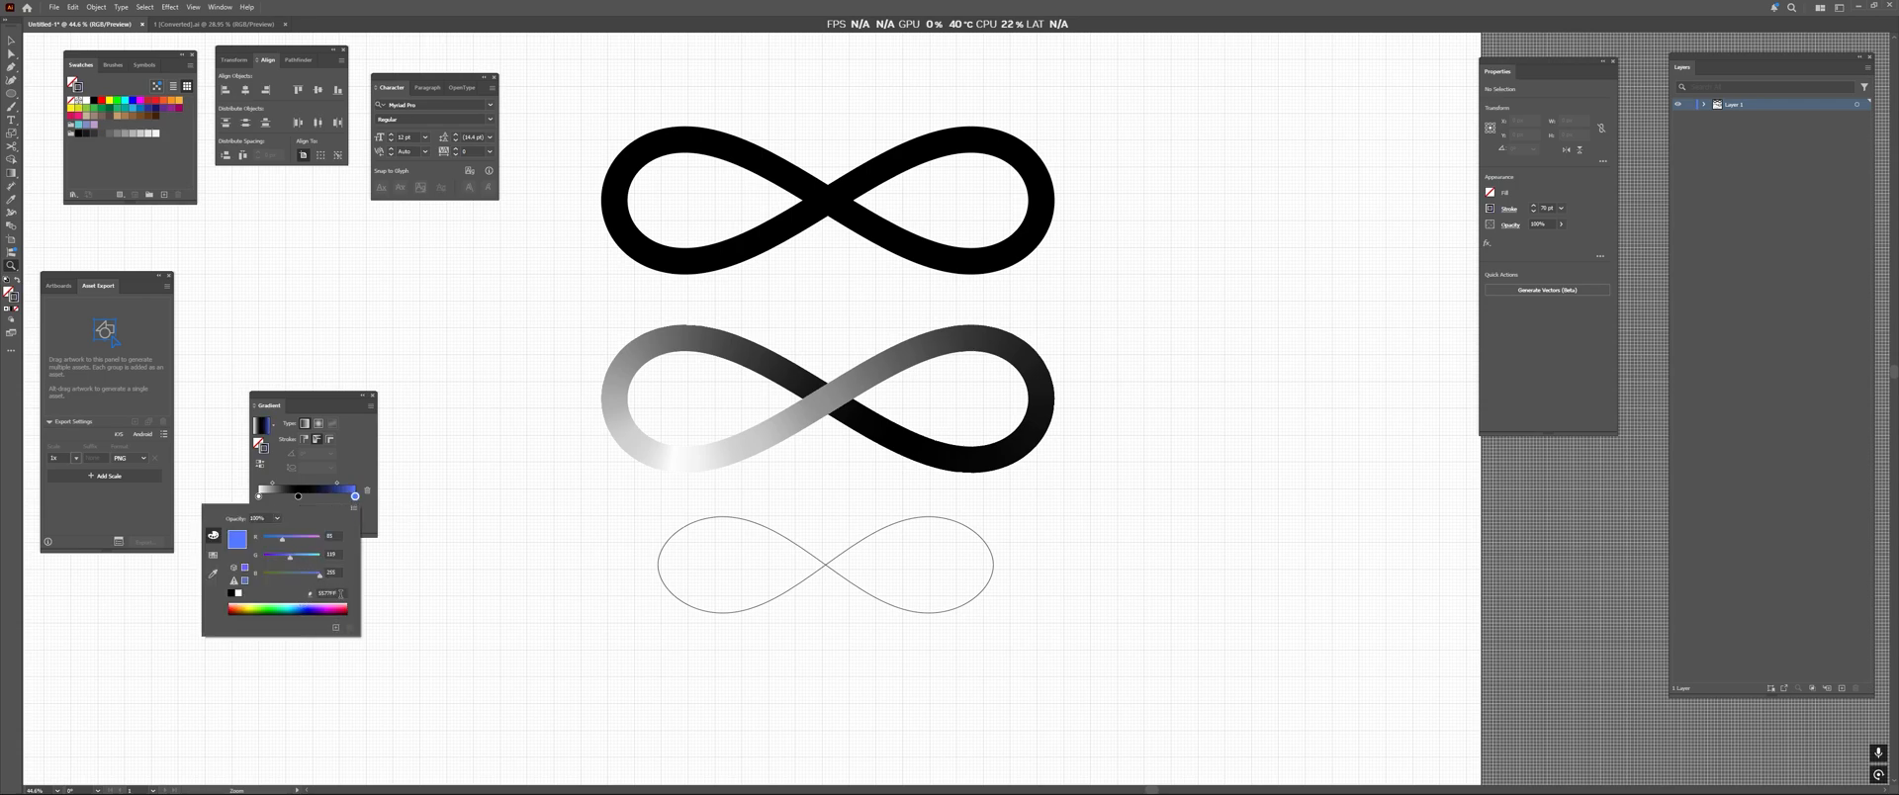
click(342, 593)
click(426, 537)
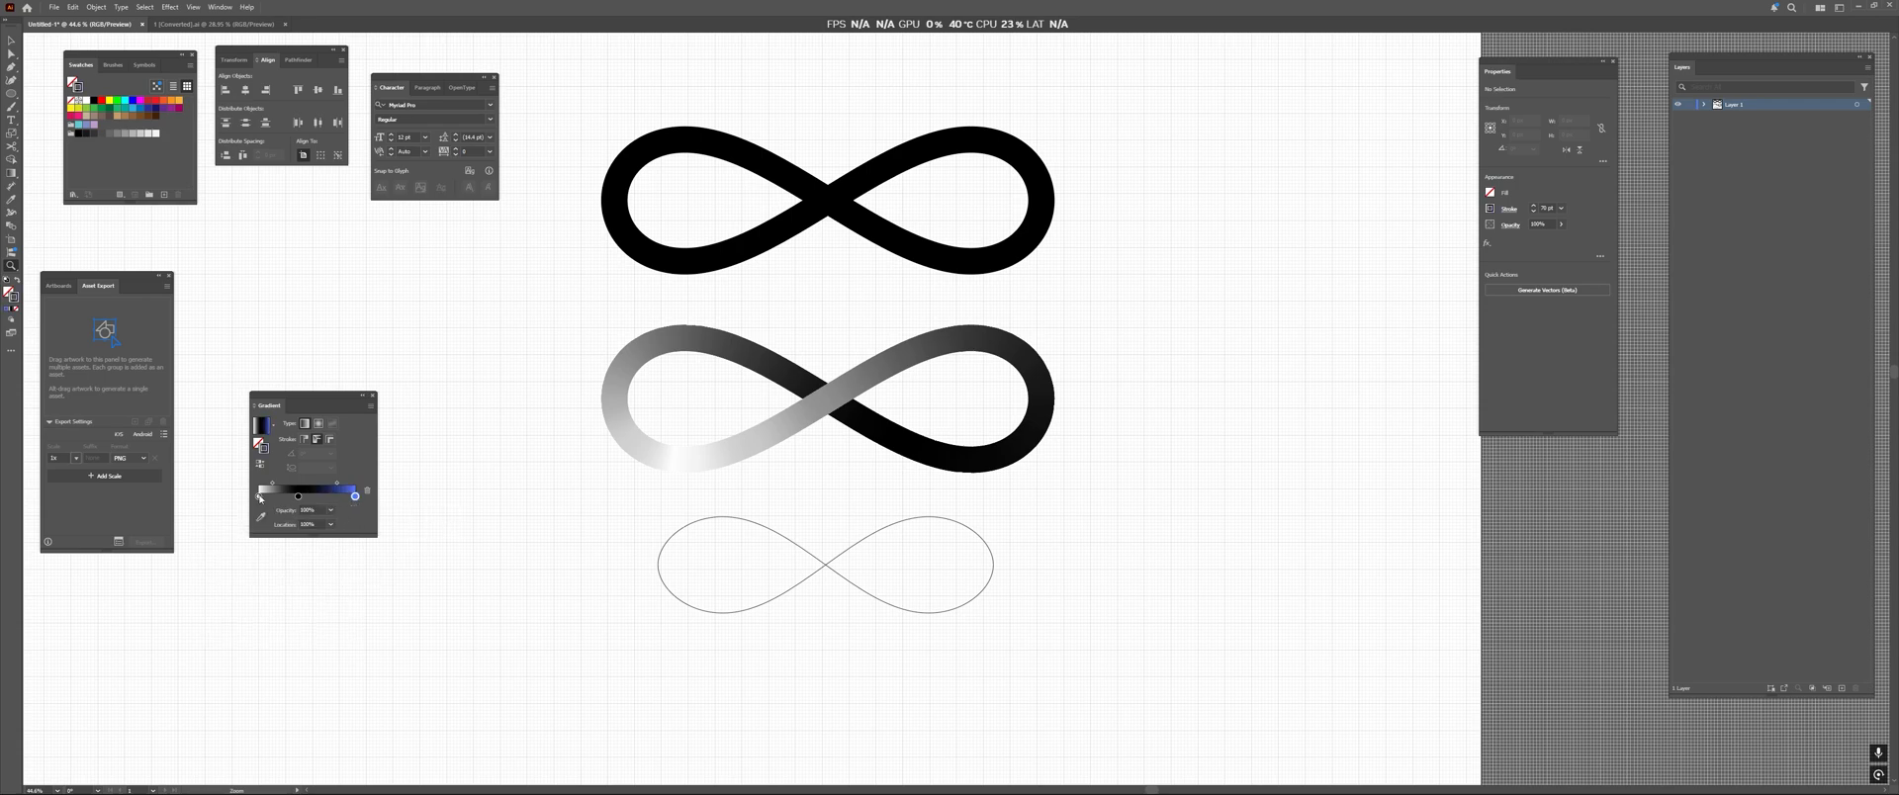
double_click(259, 497)
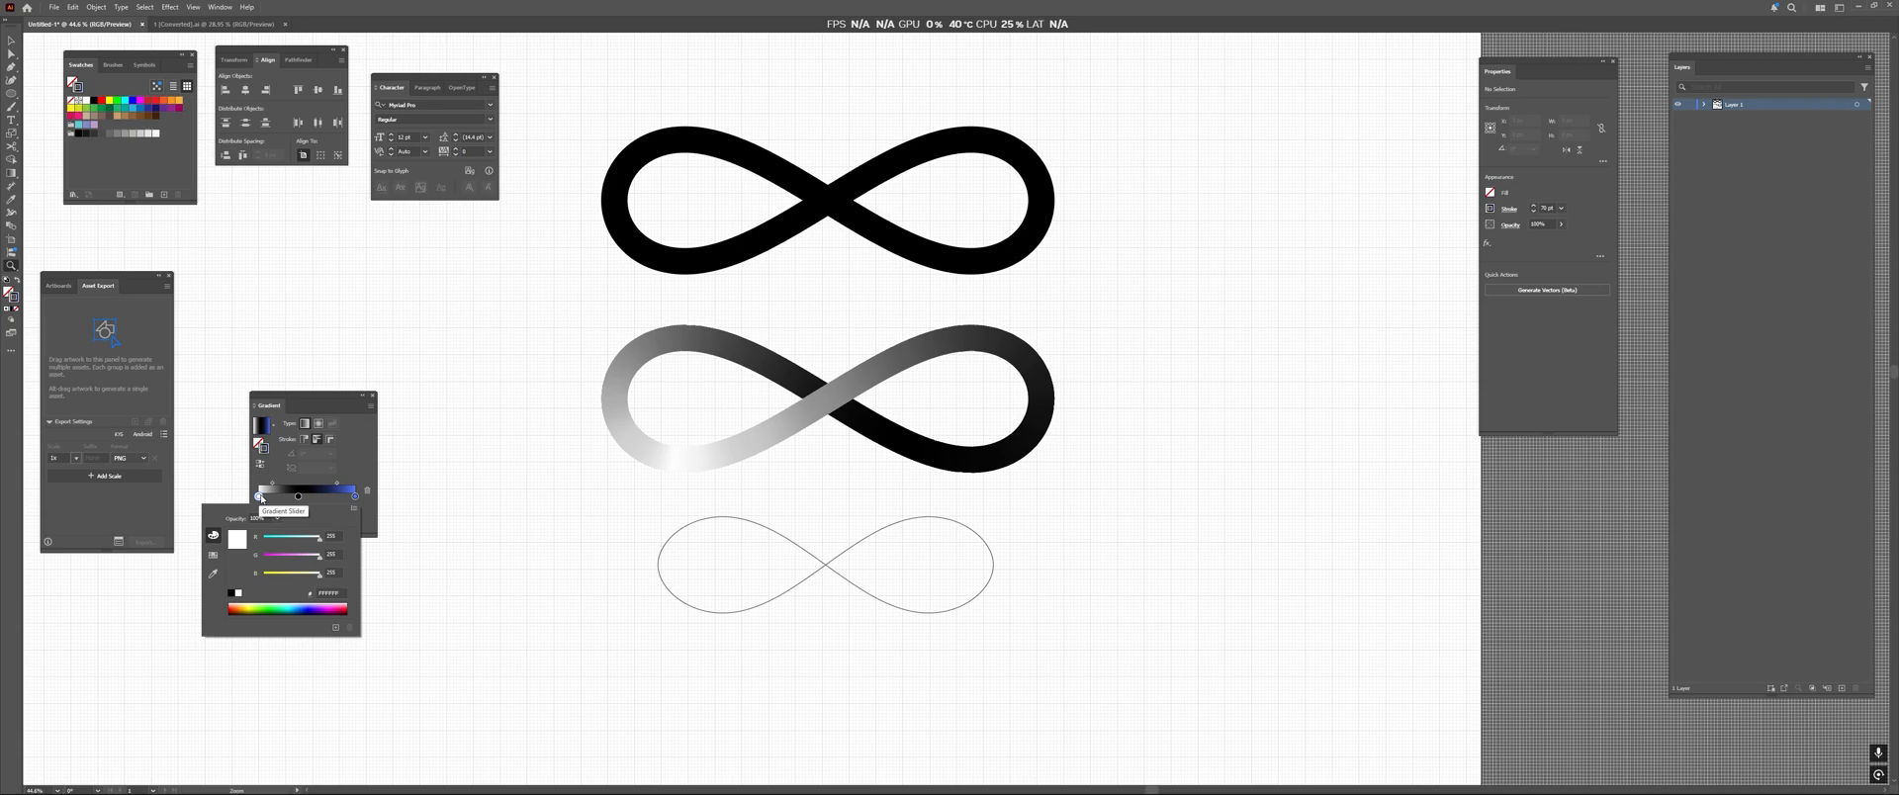
click(440, 549)
click(469, 491)
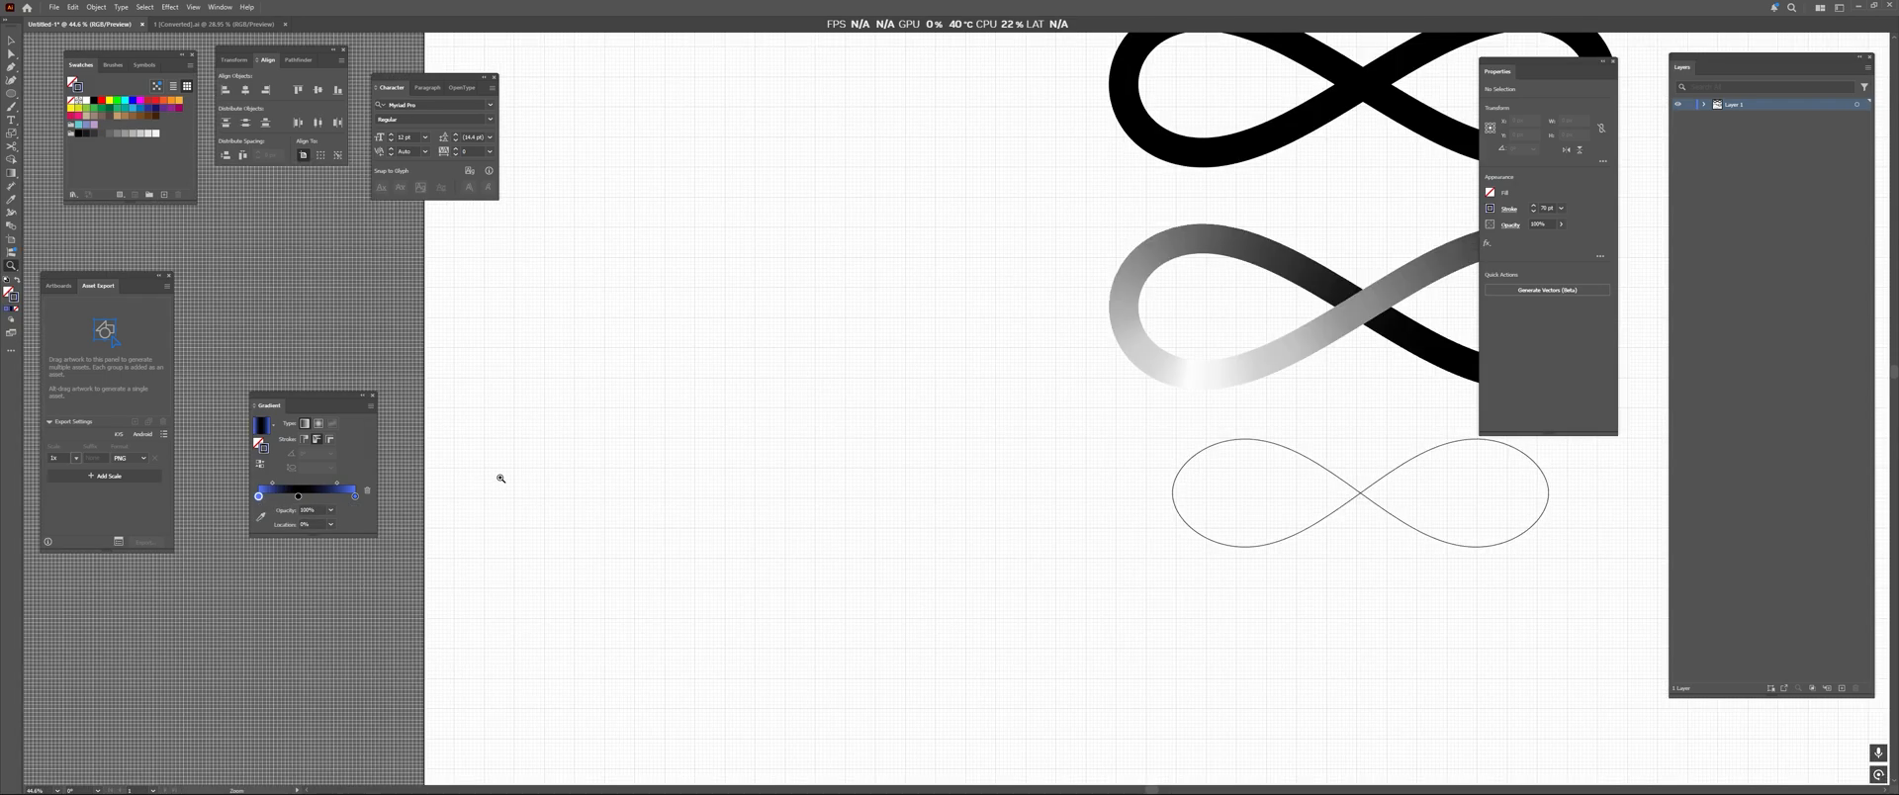
Select the middle infinity curve and set its stroke gradient's end stop to light cyan by reducing the red value.
drag(1288, 311, 810, 429)
key(v)
click(887, 433)
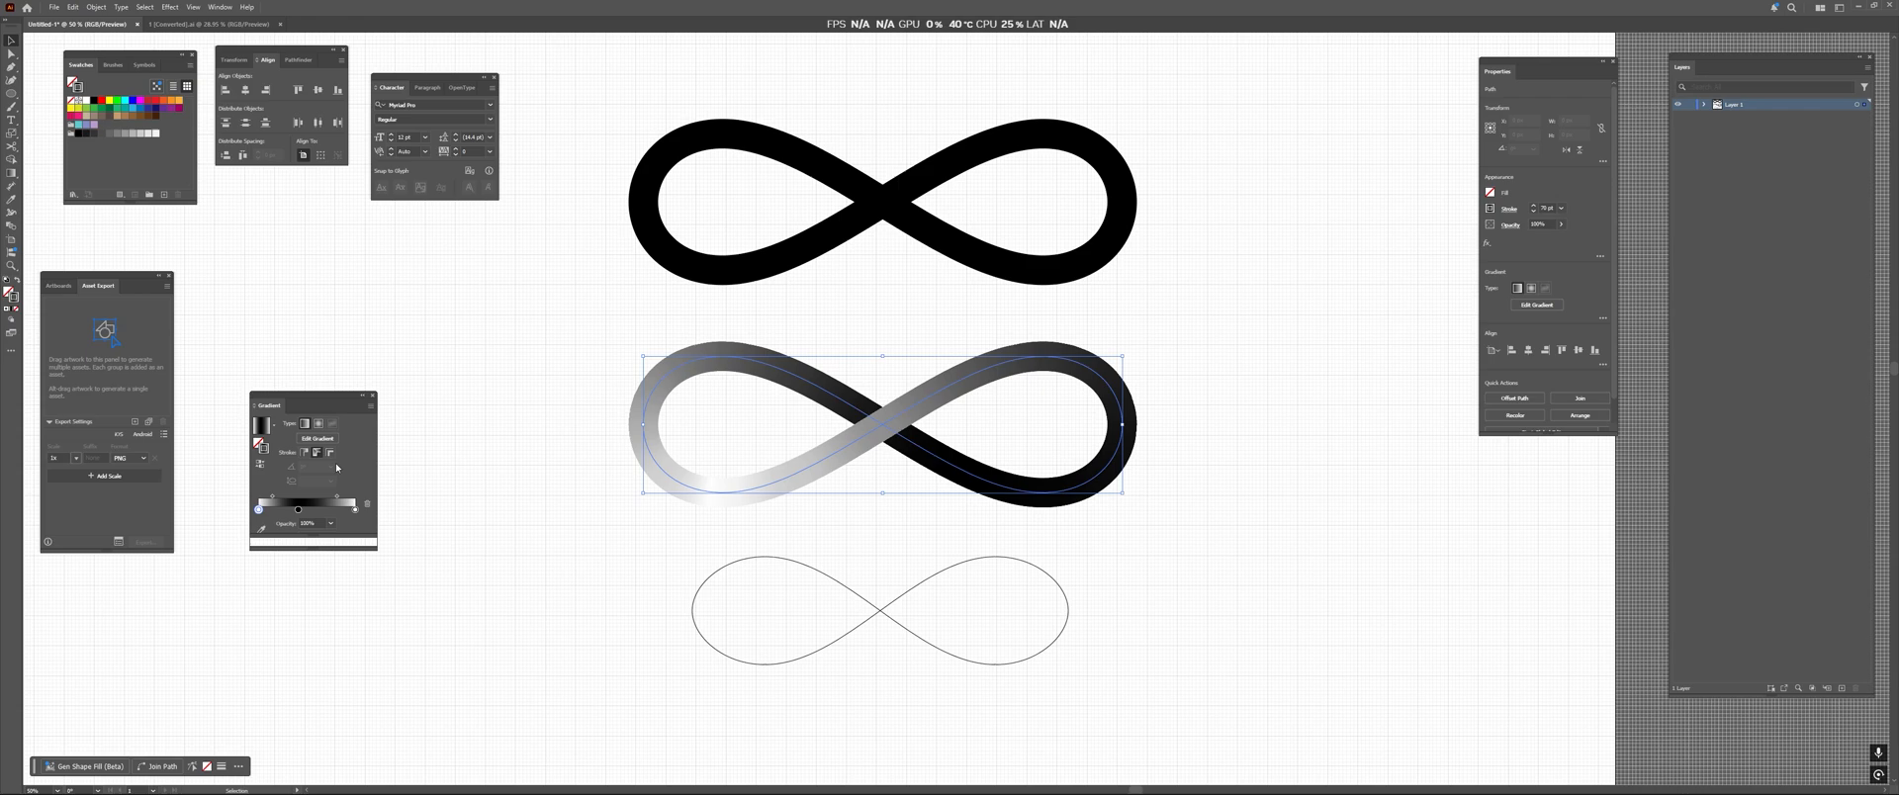
double_click(356, 512)
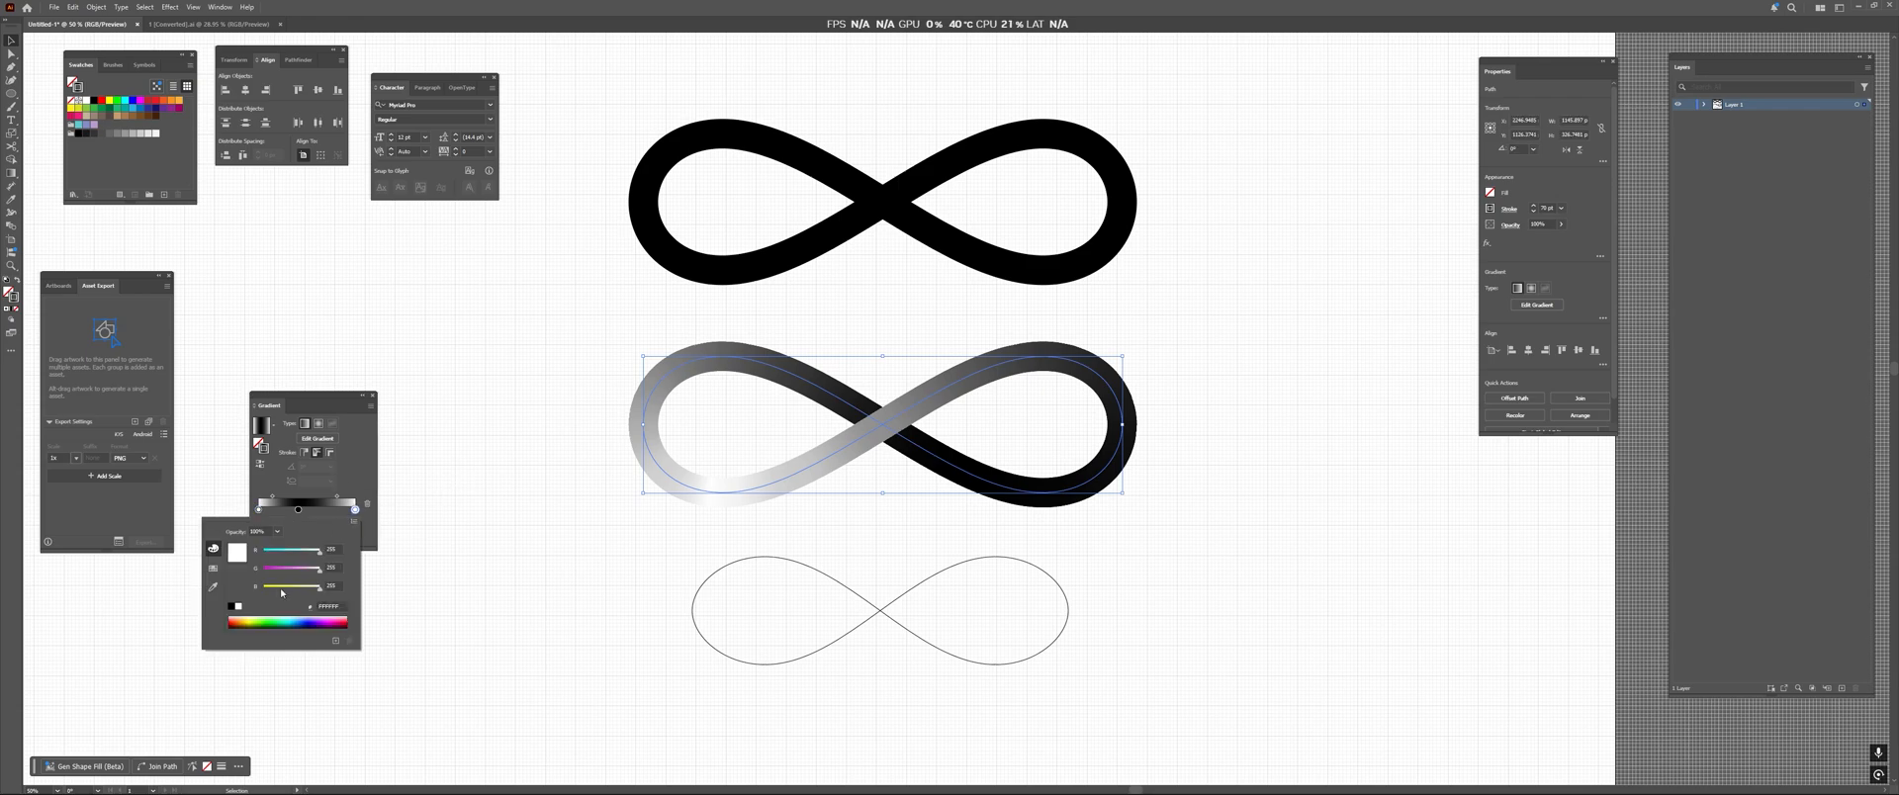
drag(311, 555, 296, 552)
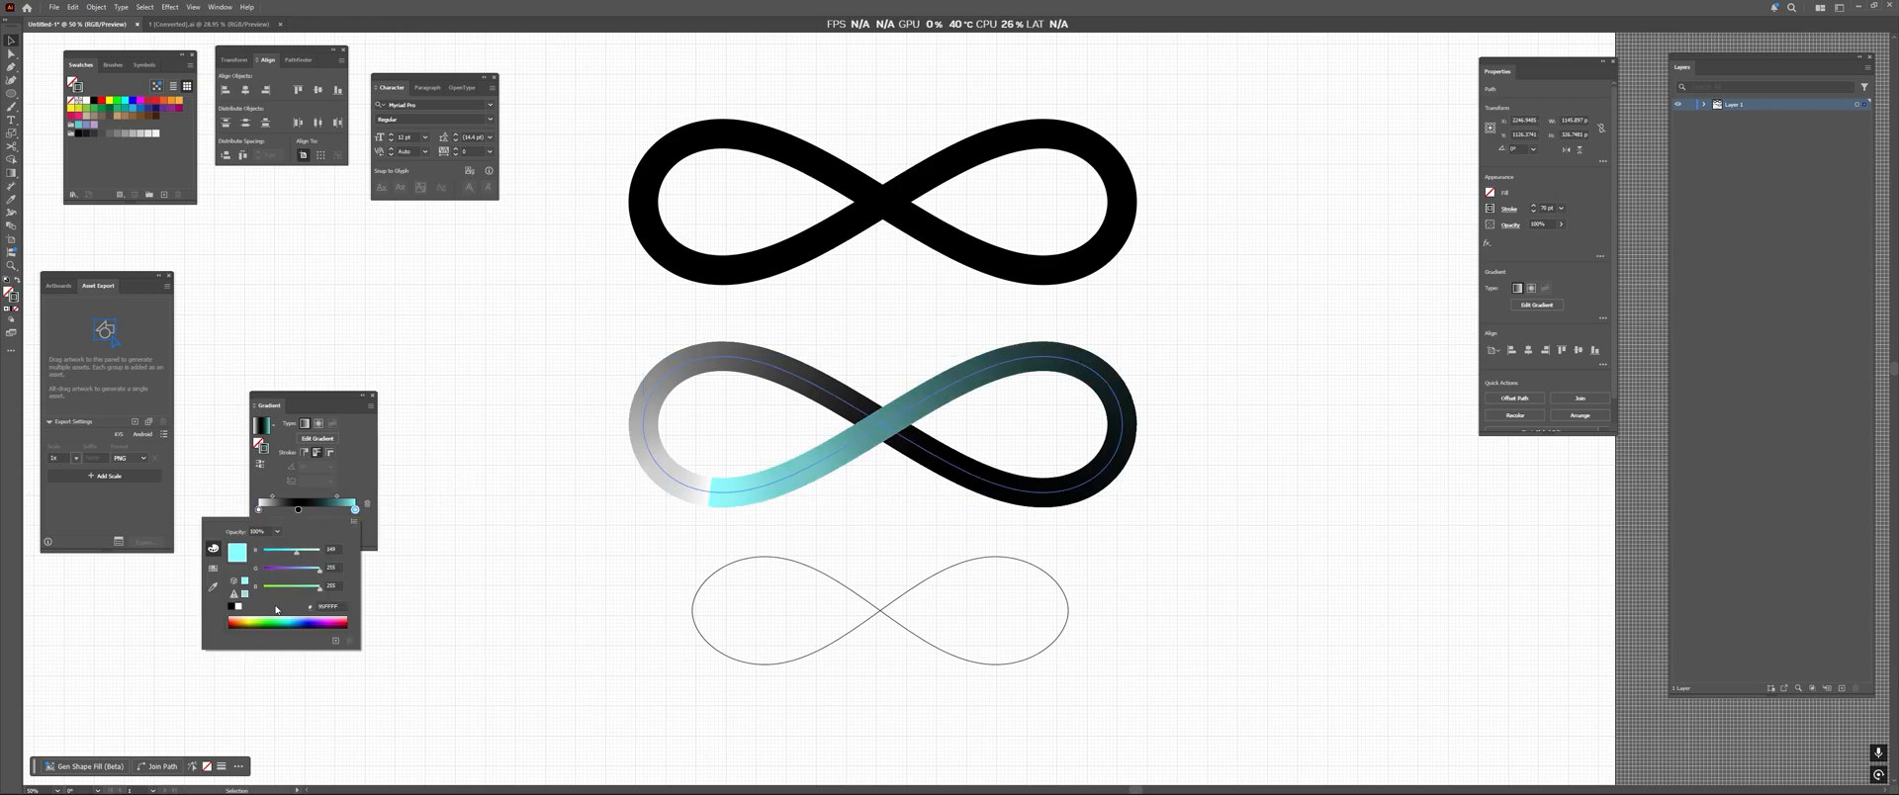
click(293, 502)
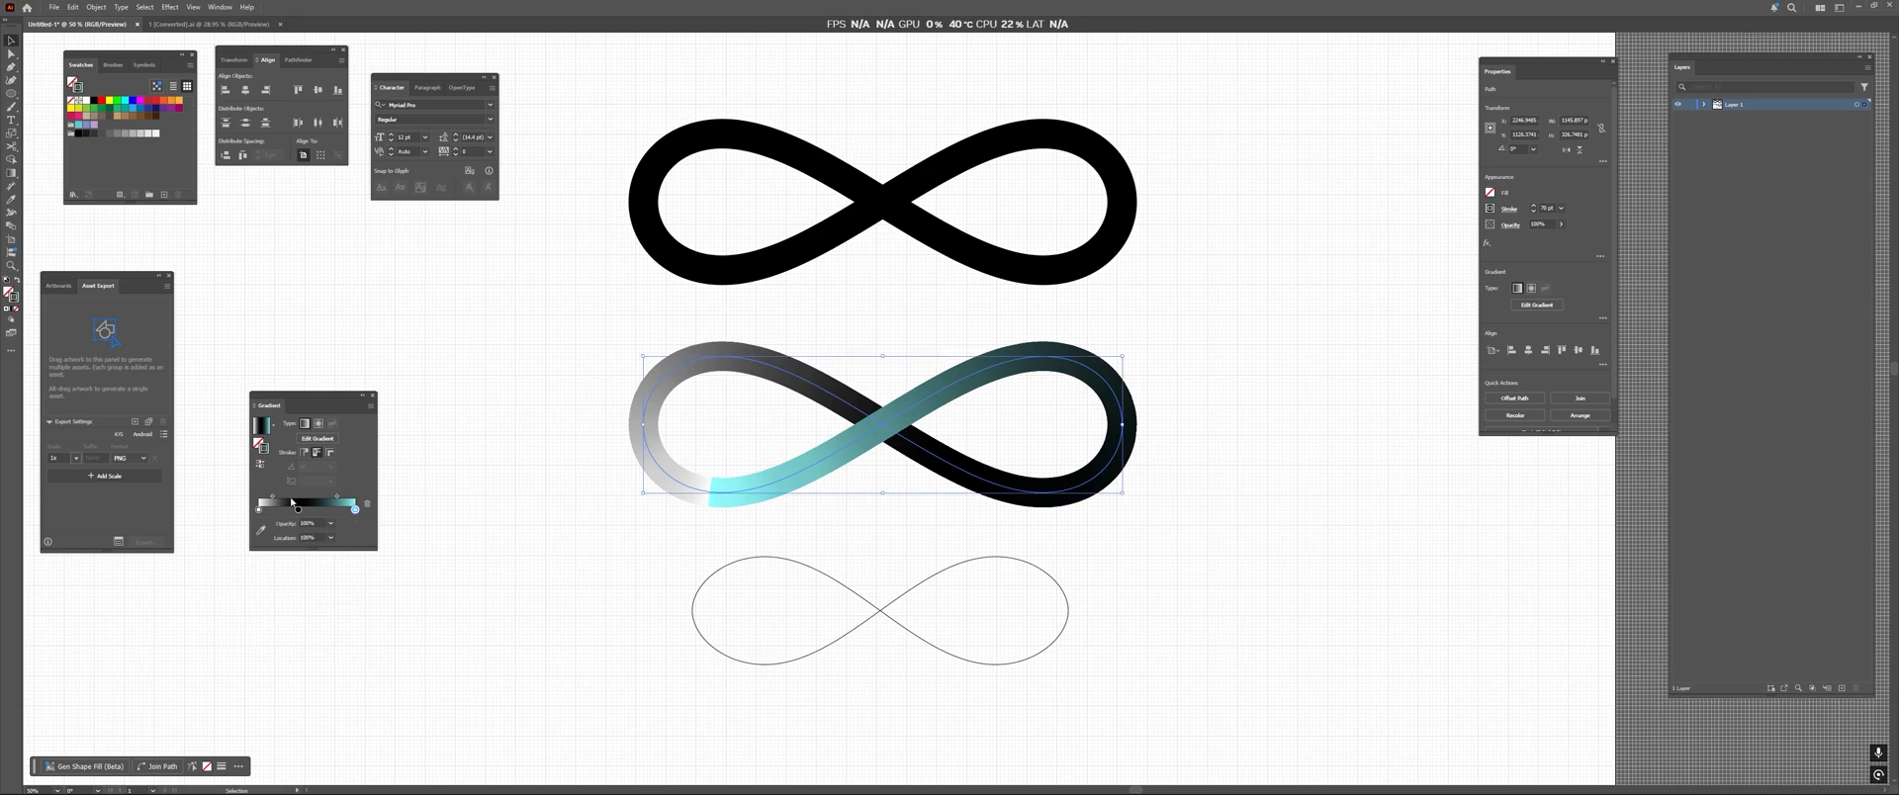
Set the stroke gradient's start stop colour to 95FFFF so it matches the end stop.
double_click(259, 511)
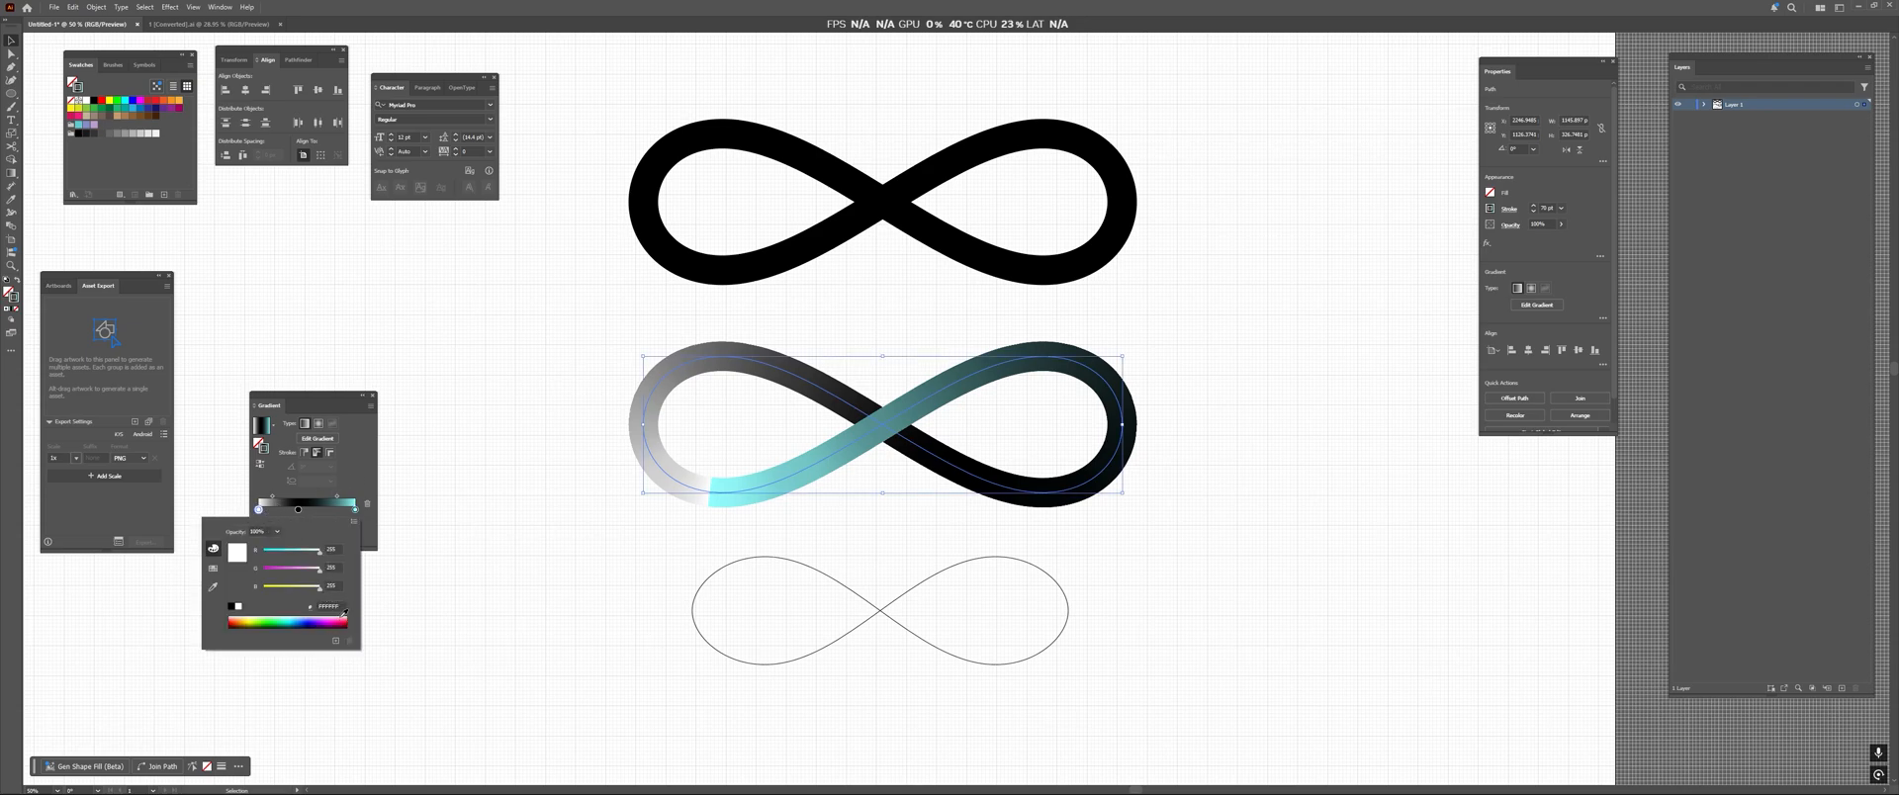
drag(342, 608, 250, 608)
text(95FFFF)
key(Return)
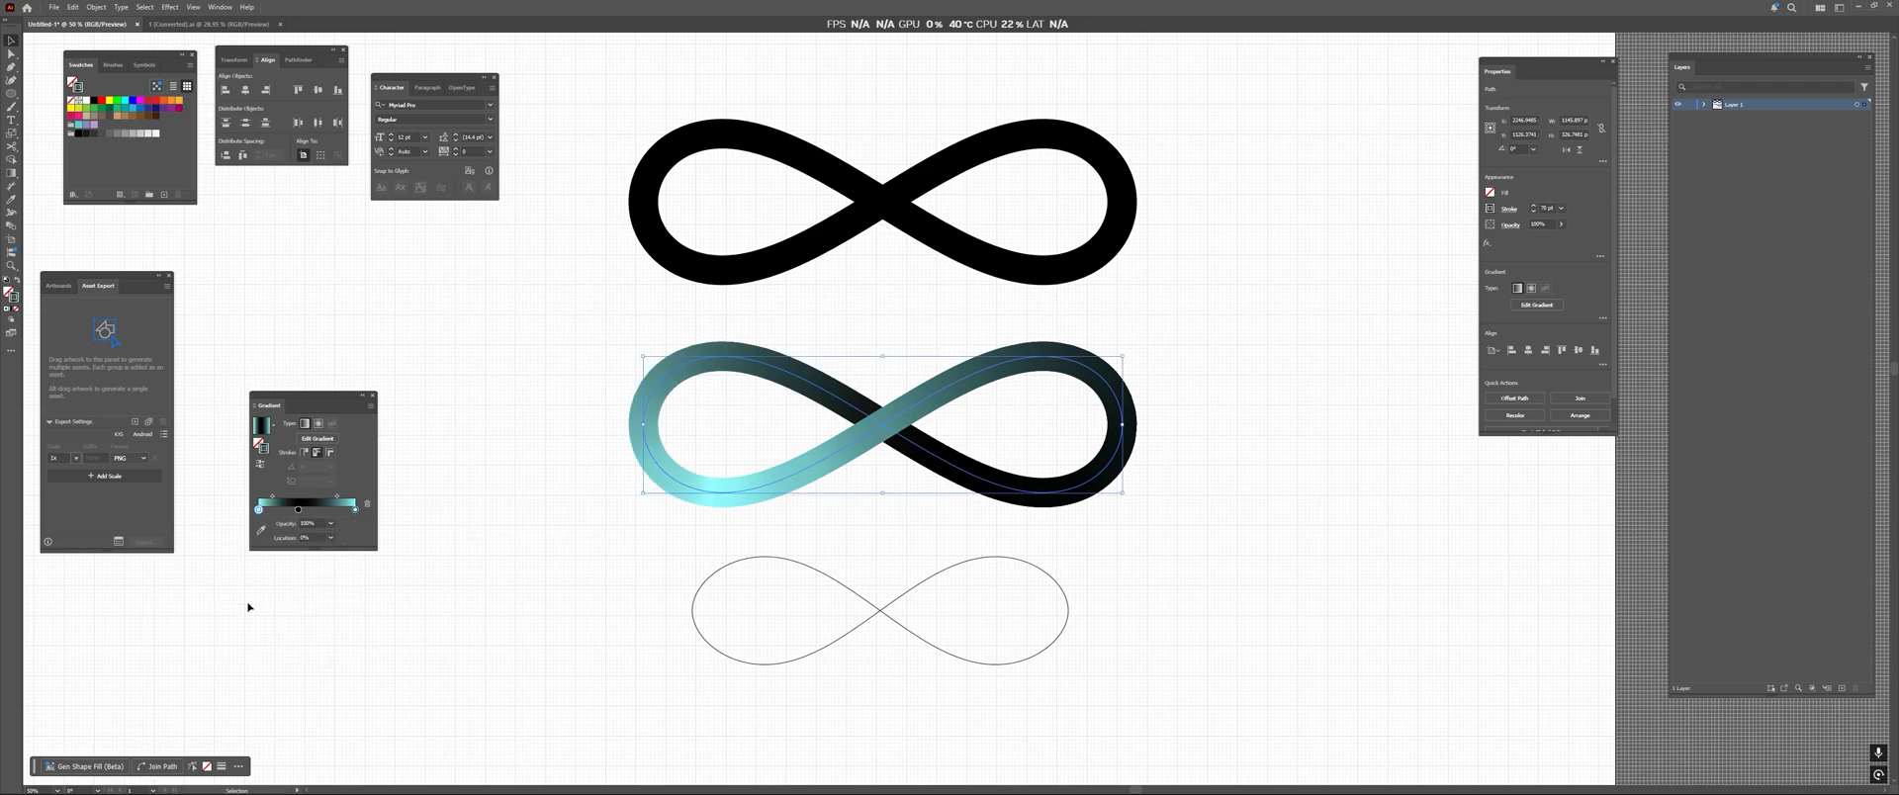
Change the stroke gradient's black middle stop to dark red by raising its red value, and deselect the curve.
click(298, 510)
double_click(299, 510)
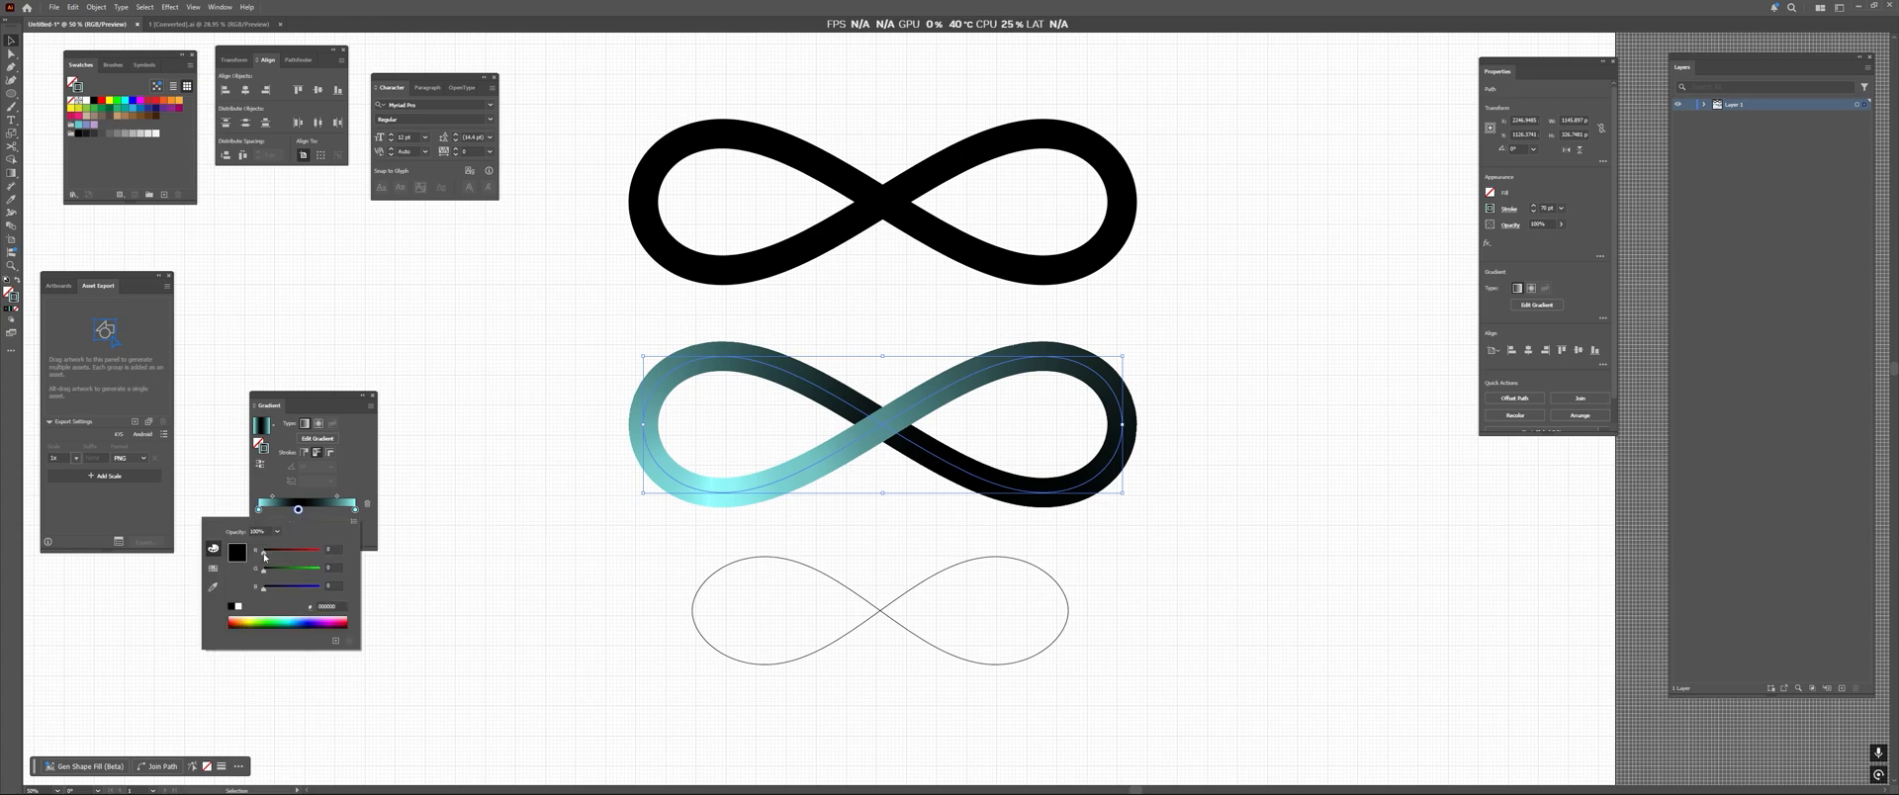
drag(263, 553, 295, 555)
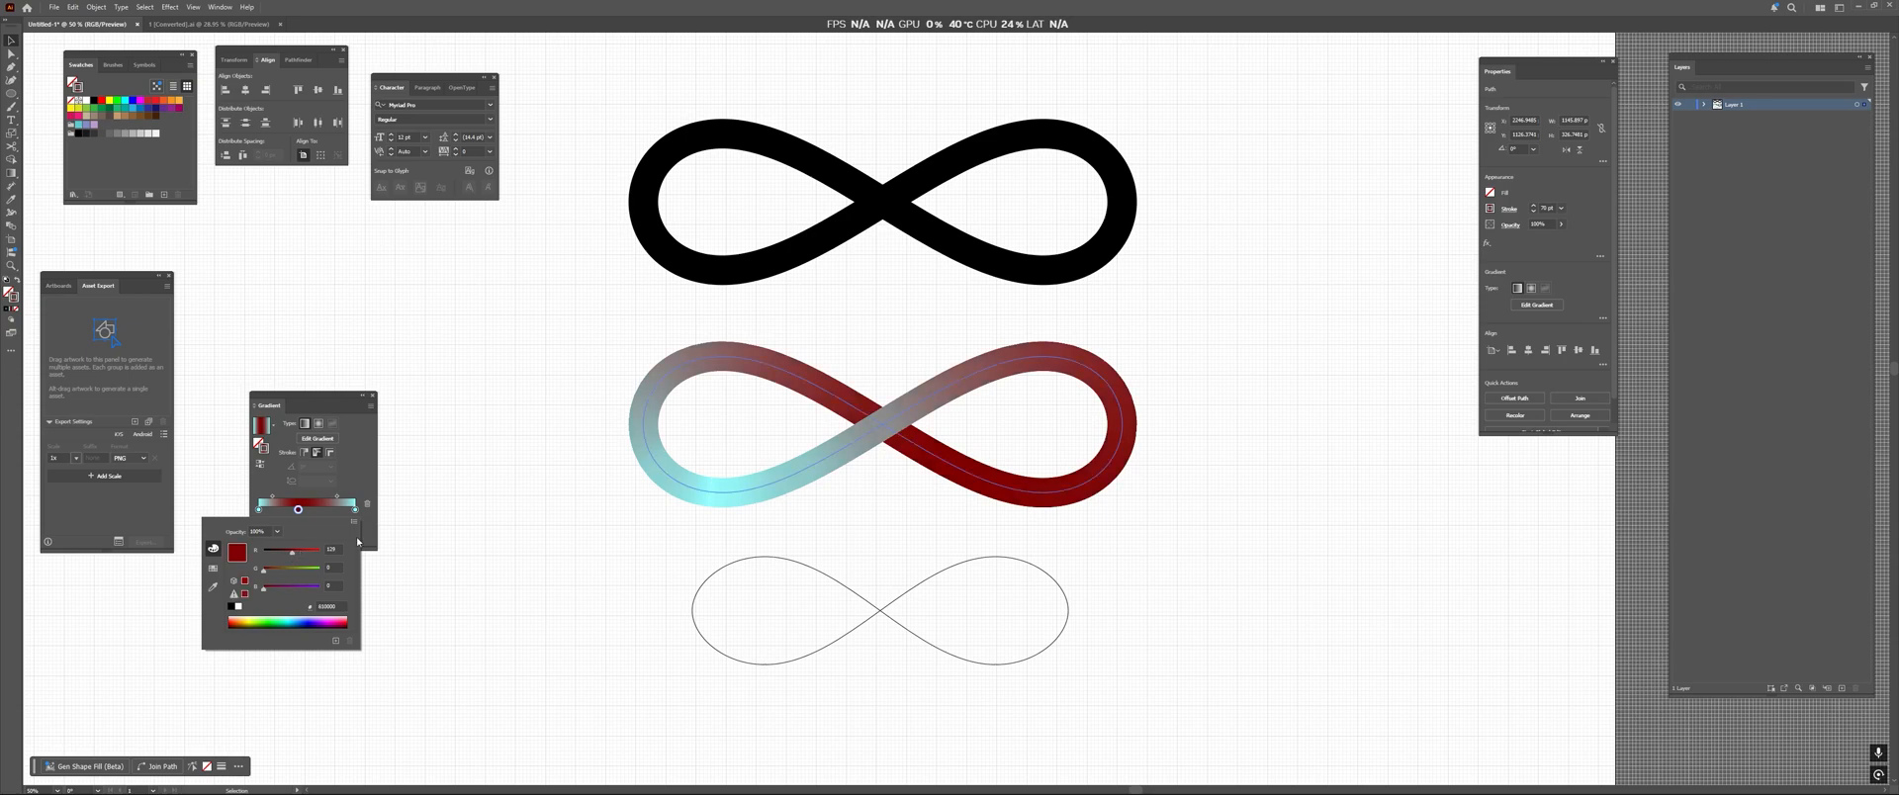
click(459, 507)
click(504, 504)
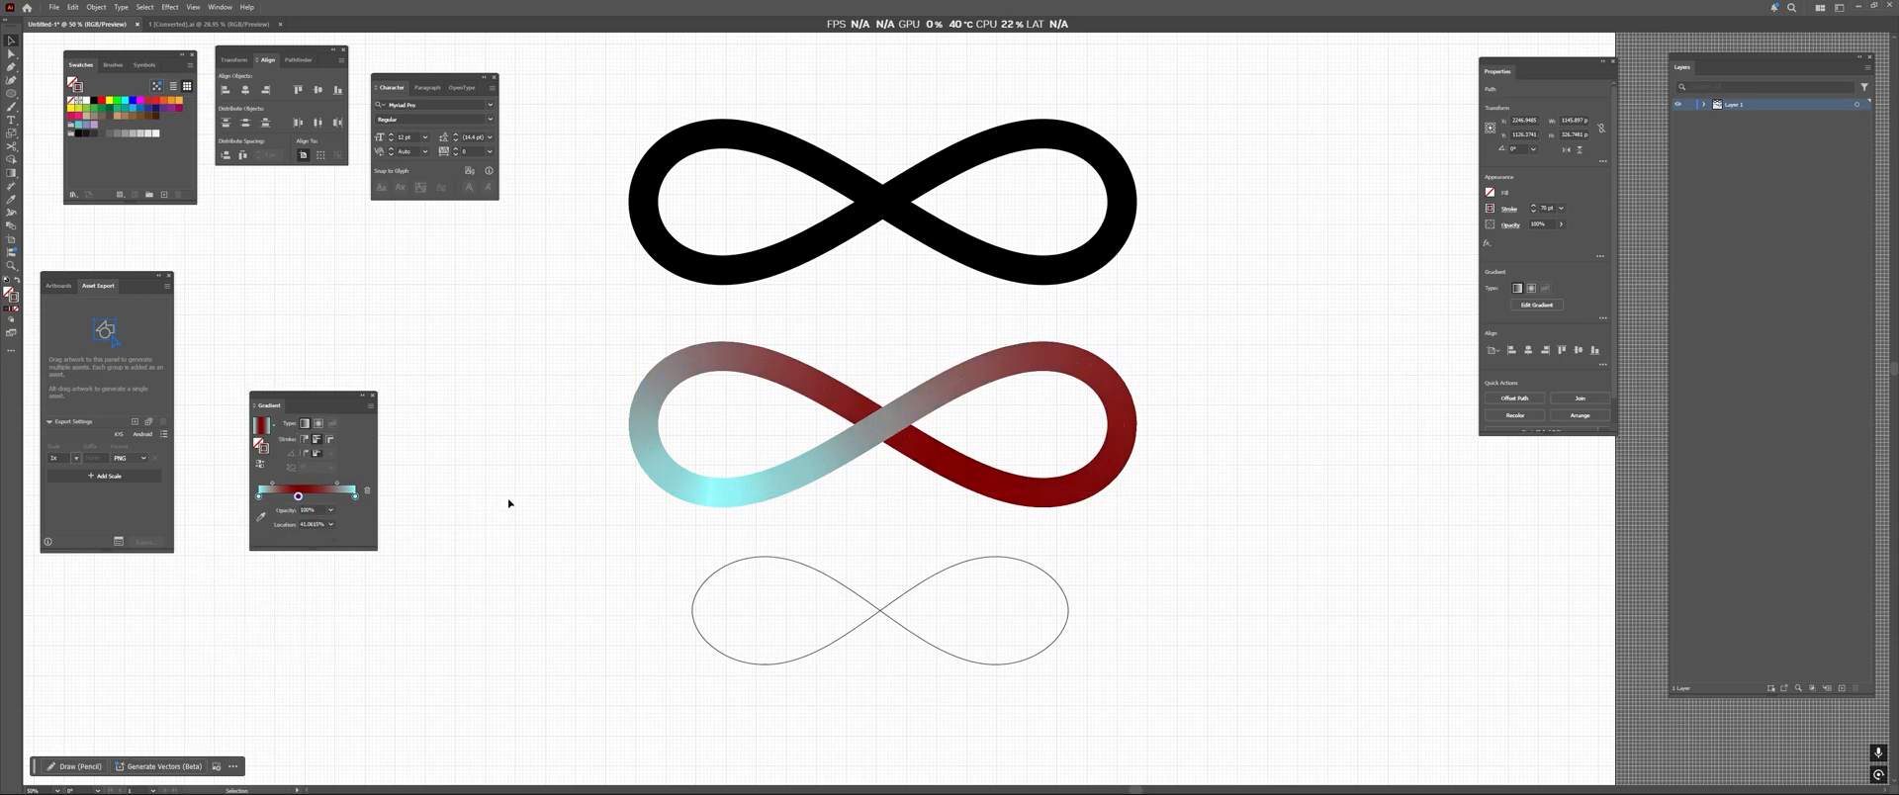
Reselect the gradient curve, shift the midpoint between its red stop and cyan end stop toward the red, and deselect it.
key(z)
drag(735, 478, 690, 488)
drag(690, 487, 568, 598)
drag(676, 546, 638, 491)
key(v)
click(645, 585)
click(678, 508)
click(637, 516)
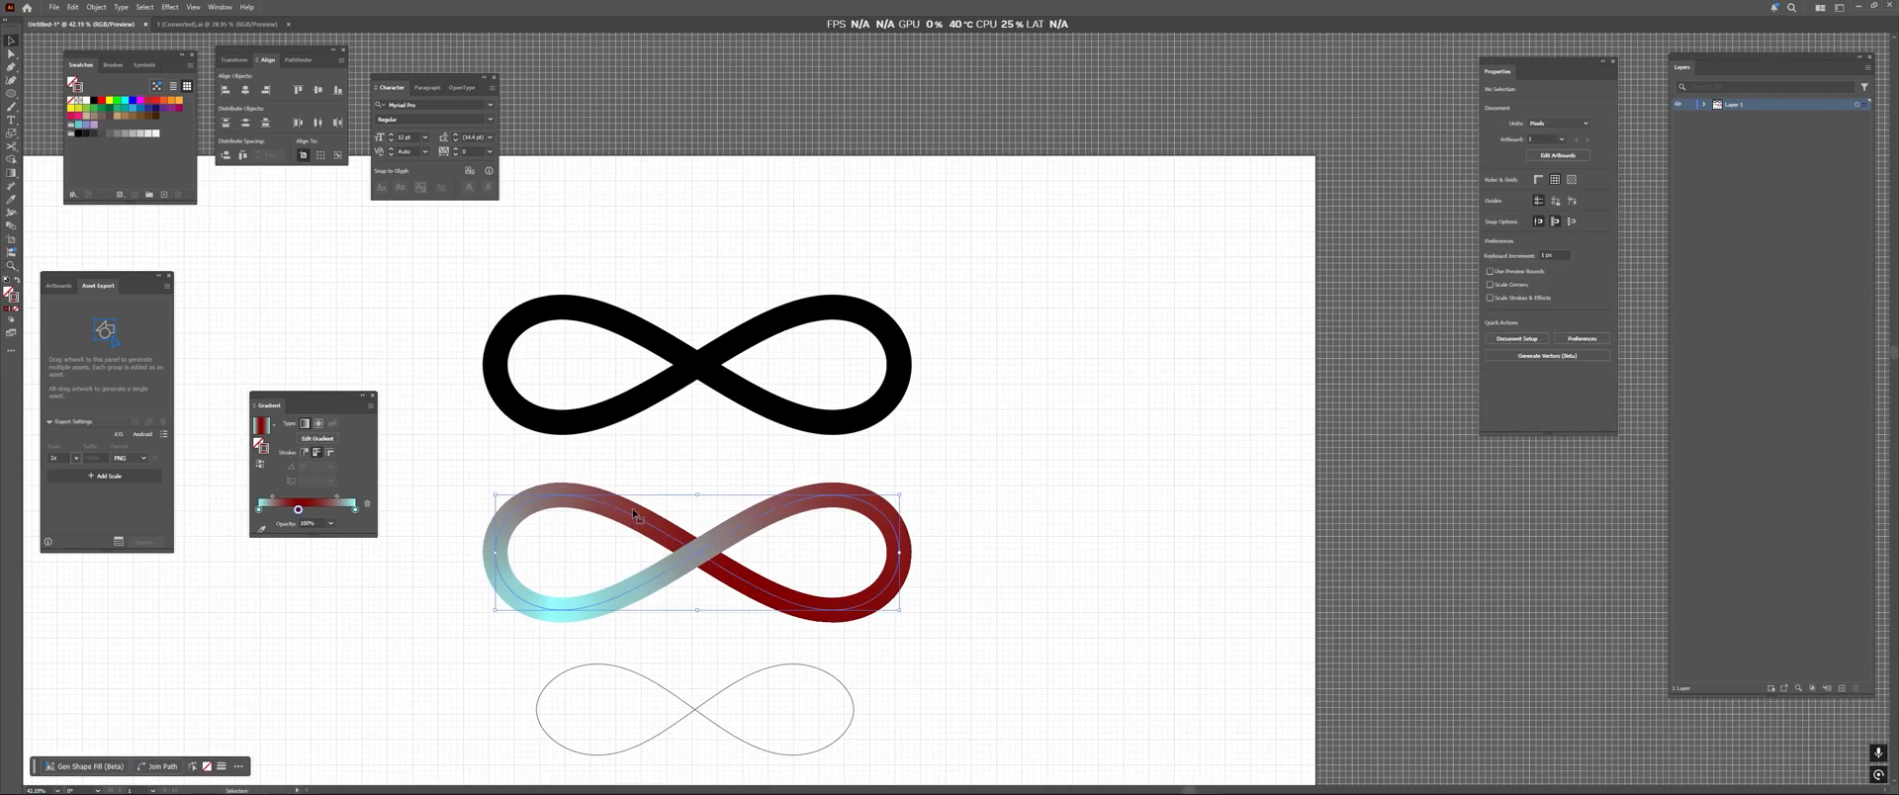
drag(337, 496, 325, 497)
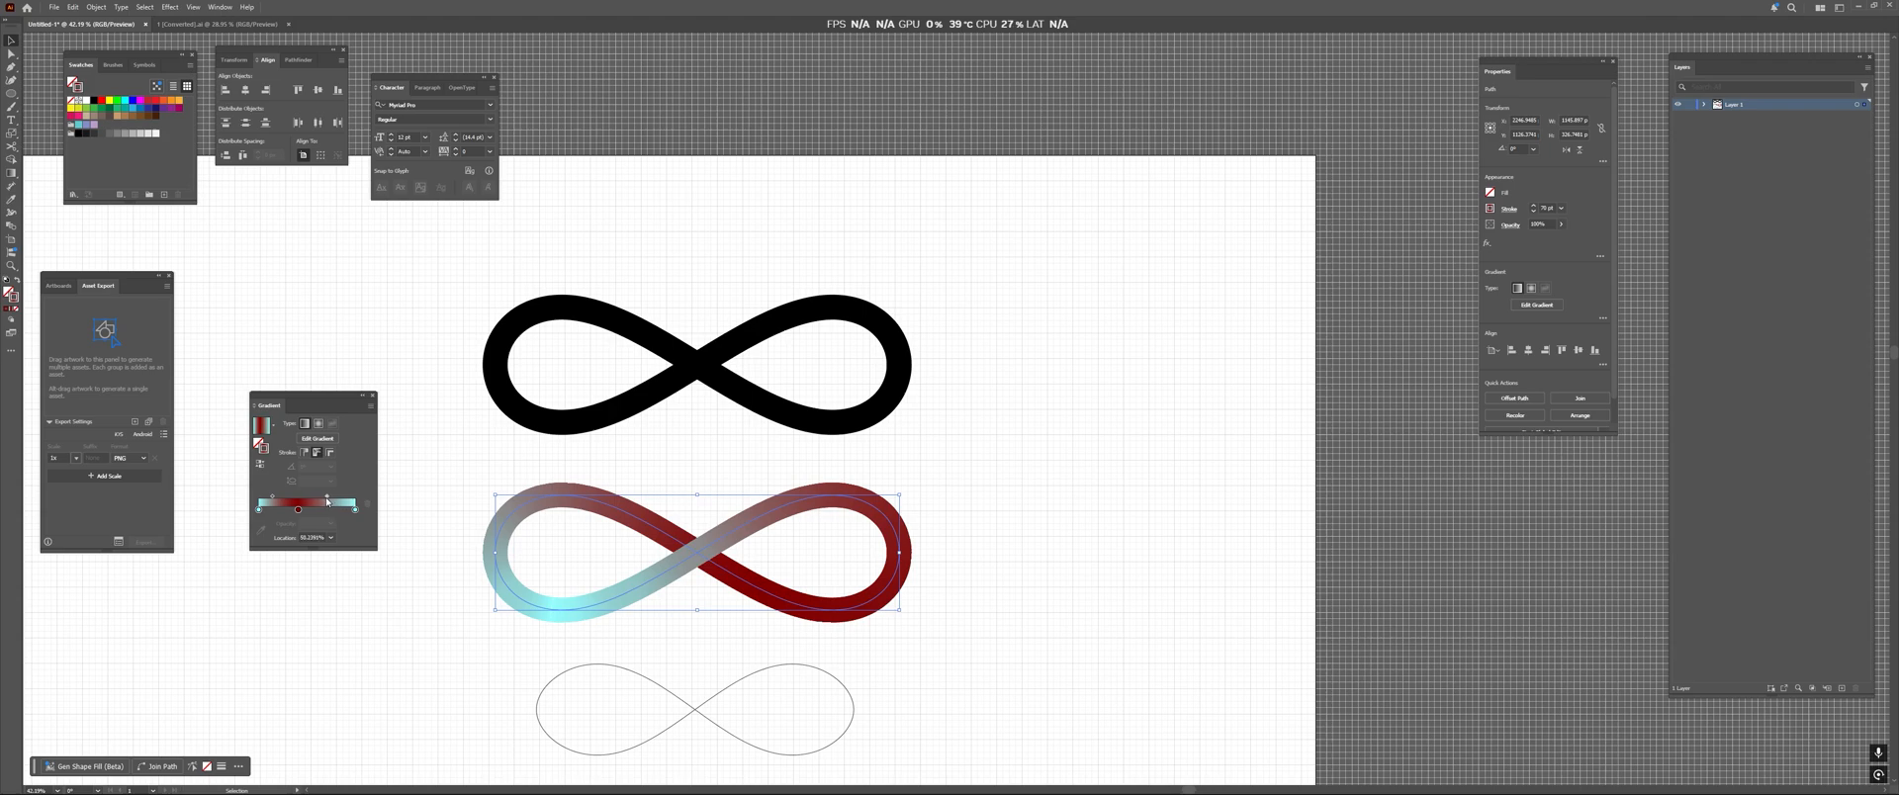
drag(451, 516, 504, 493)
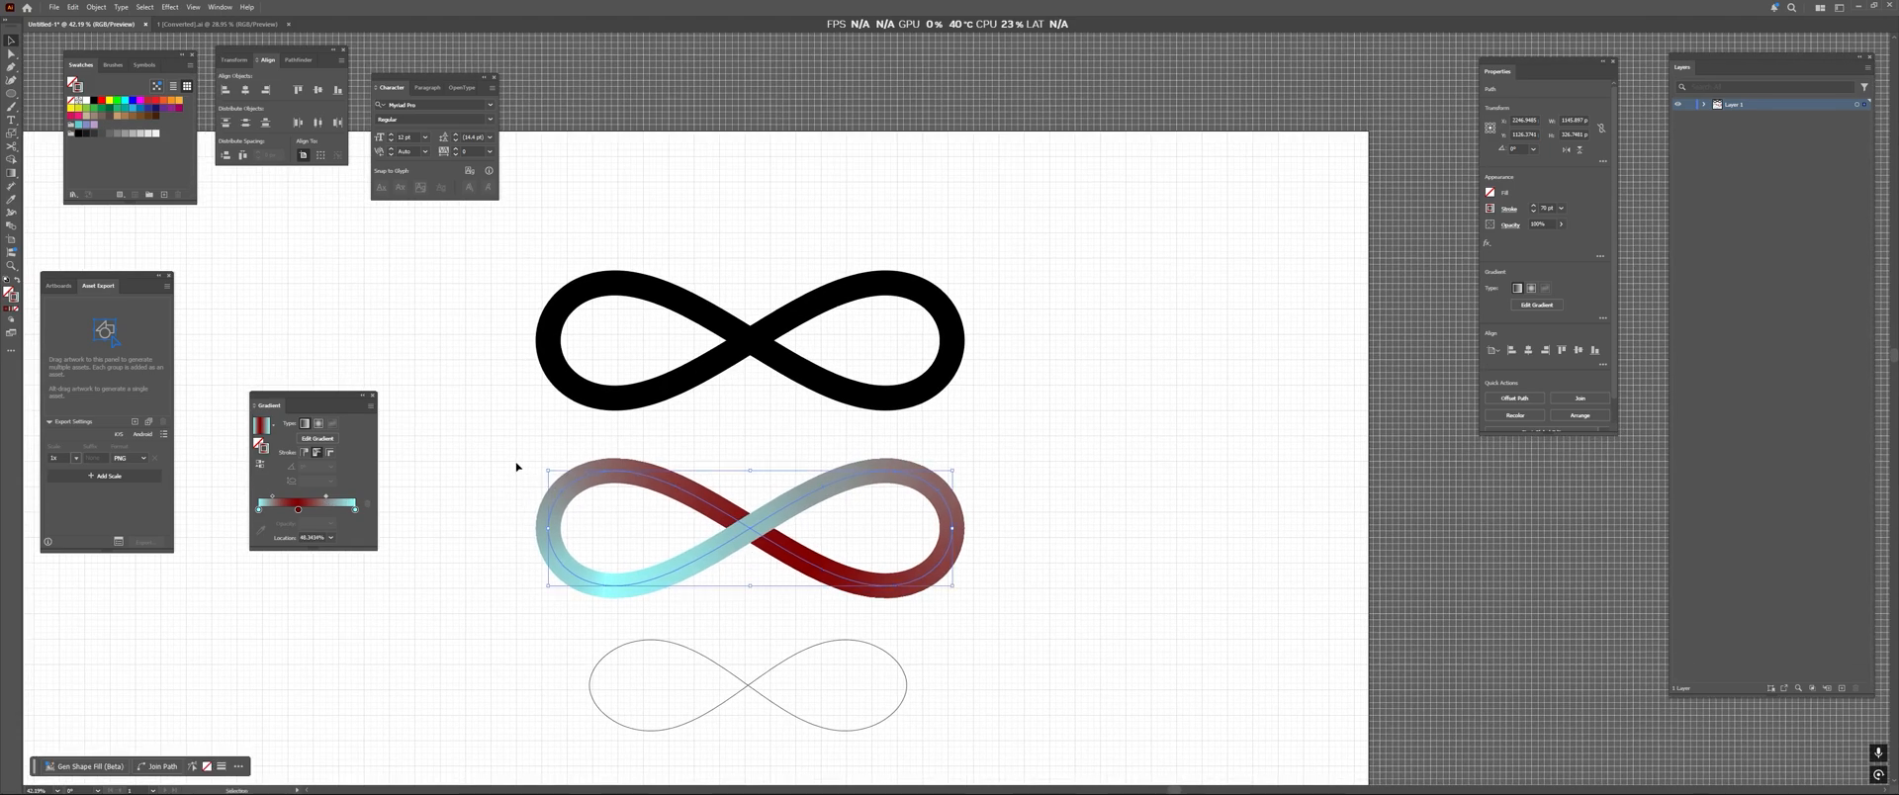
click(517, 466)
Try to move the gradient's red stop to the middle and its cyan start stop inward with no curve selected.
drag(377, 535, 427, 519)
drag(296, 496, 283, 484)
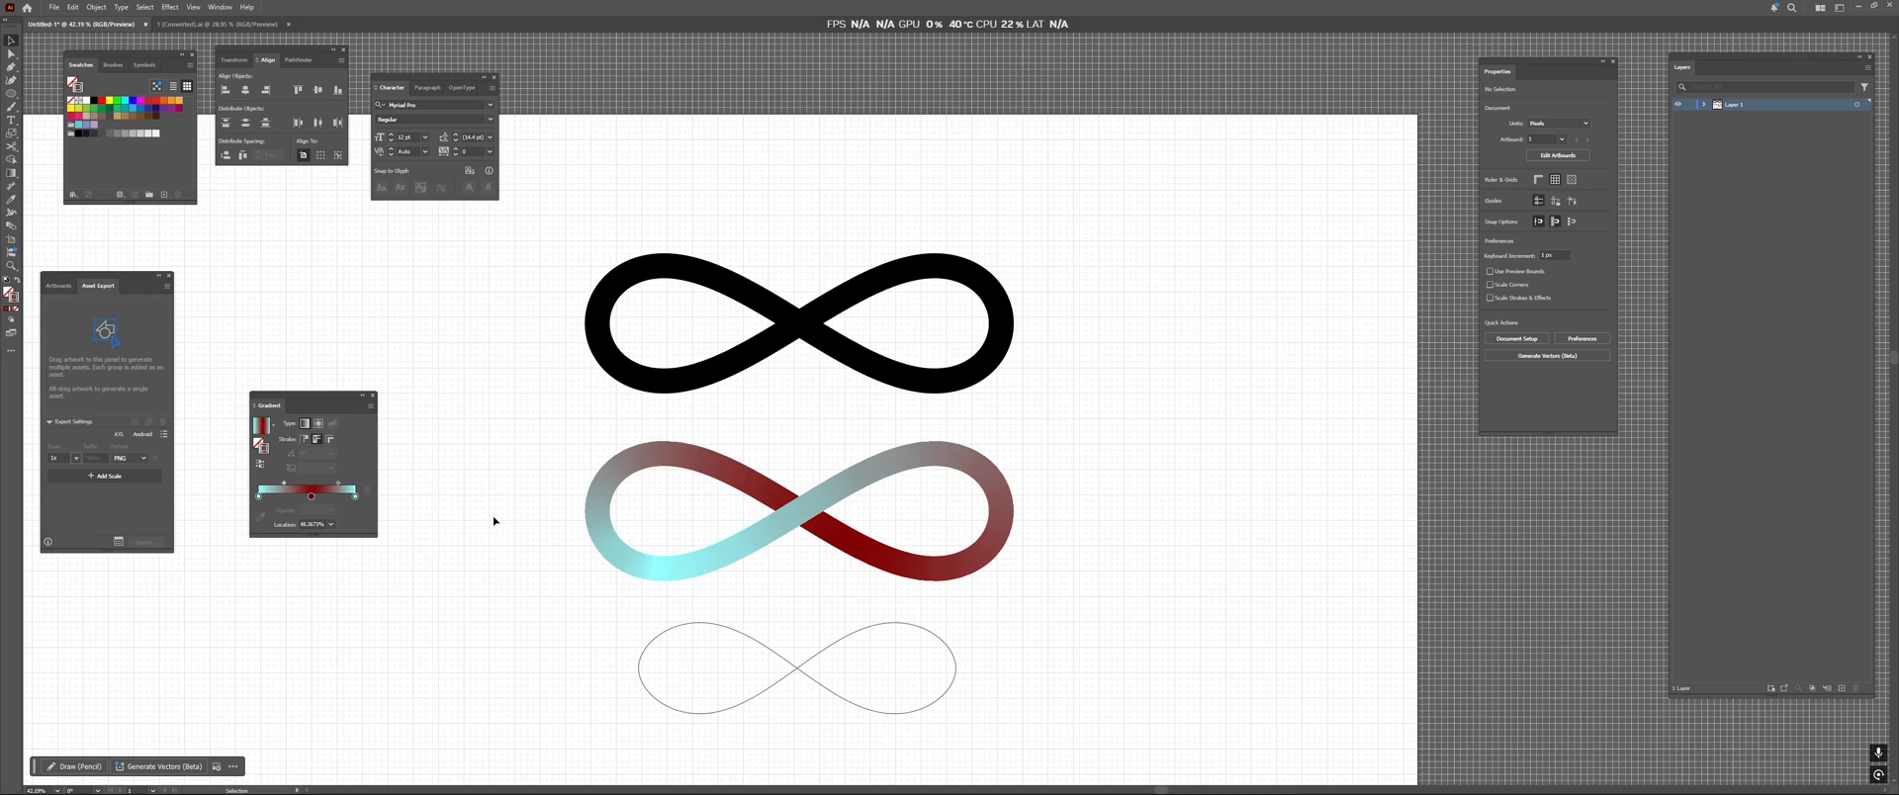
click(258, 496)
drag(235, 517, 509, 475)
ctrl+drag(509, 474, 556, 467)
drag(1225, 363, 624, 488)
drag(256, 490, 263, 490)
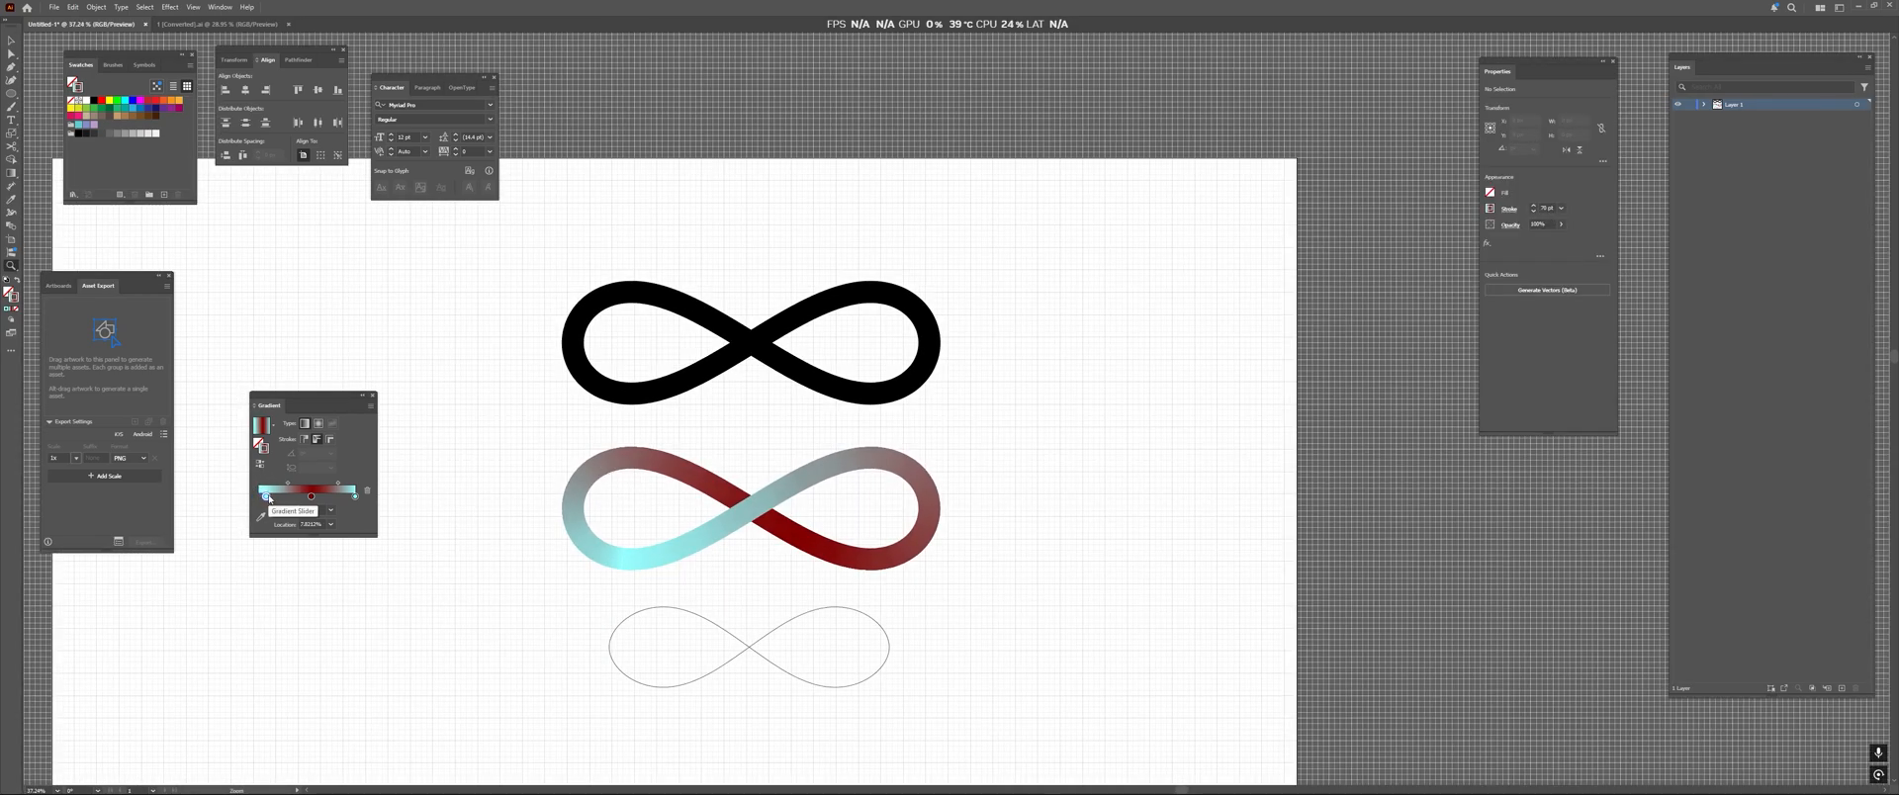
key(v)
drag(560, 453, 536, 504)
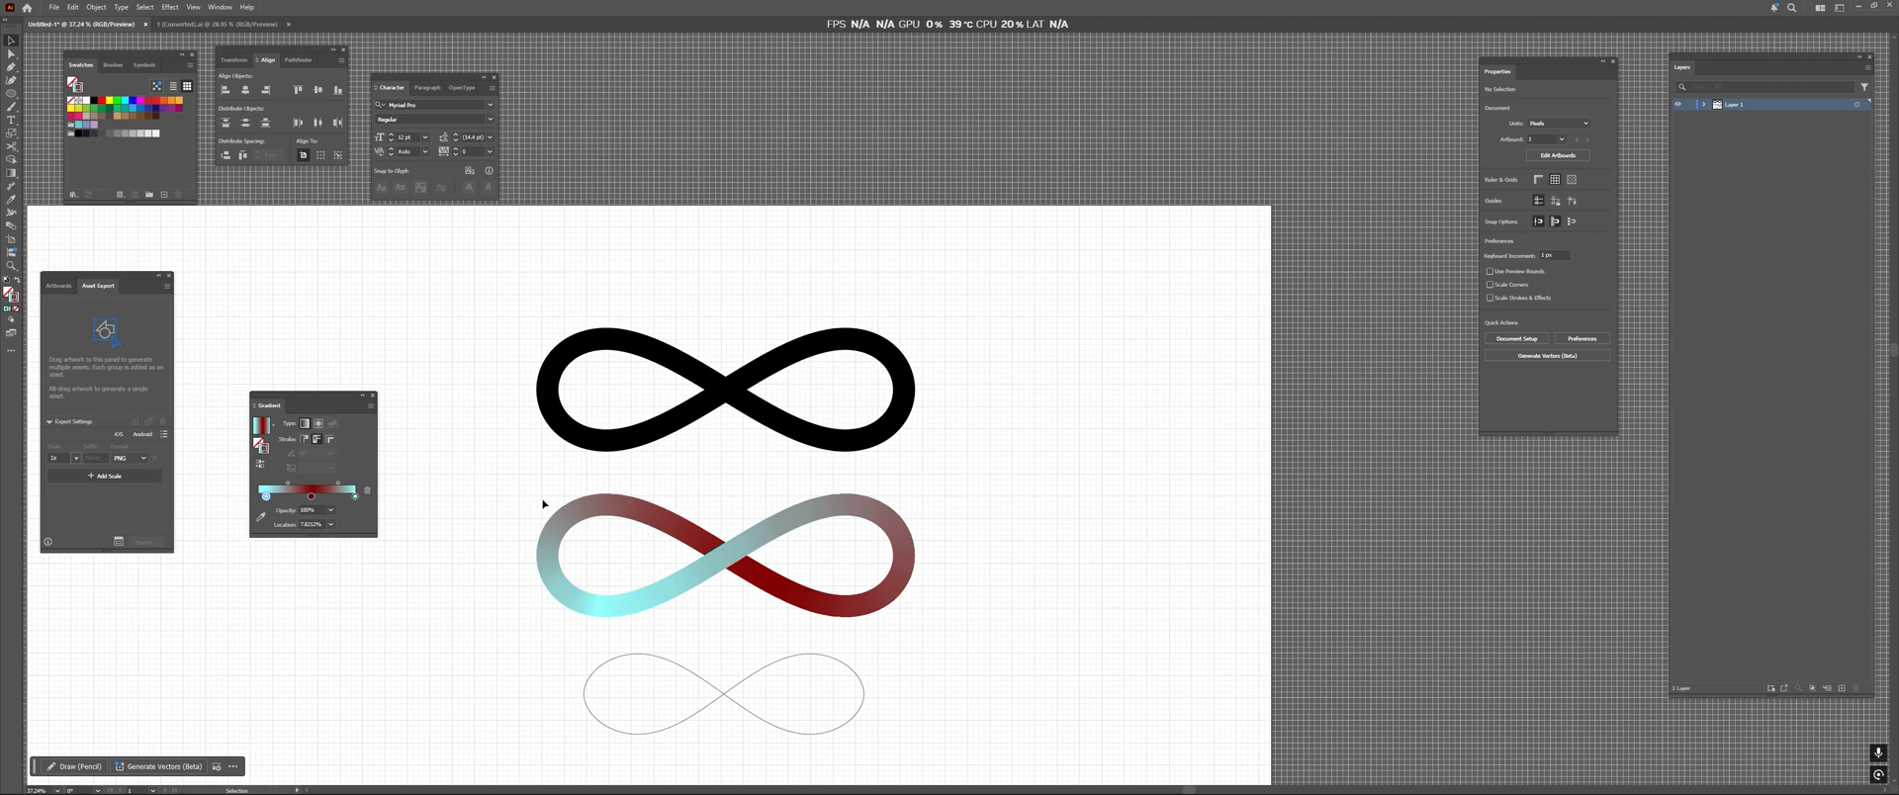
Apply a Drop Shadow to the gradient infinity curve with Multiply mode, 75% opacity, 7 px X and Y offsets and 5 px blur.
click(732, 549)
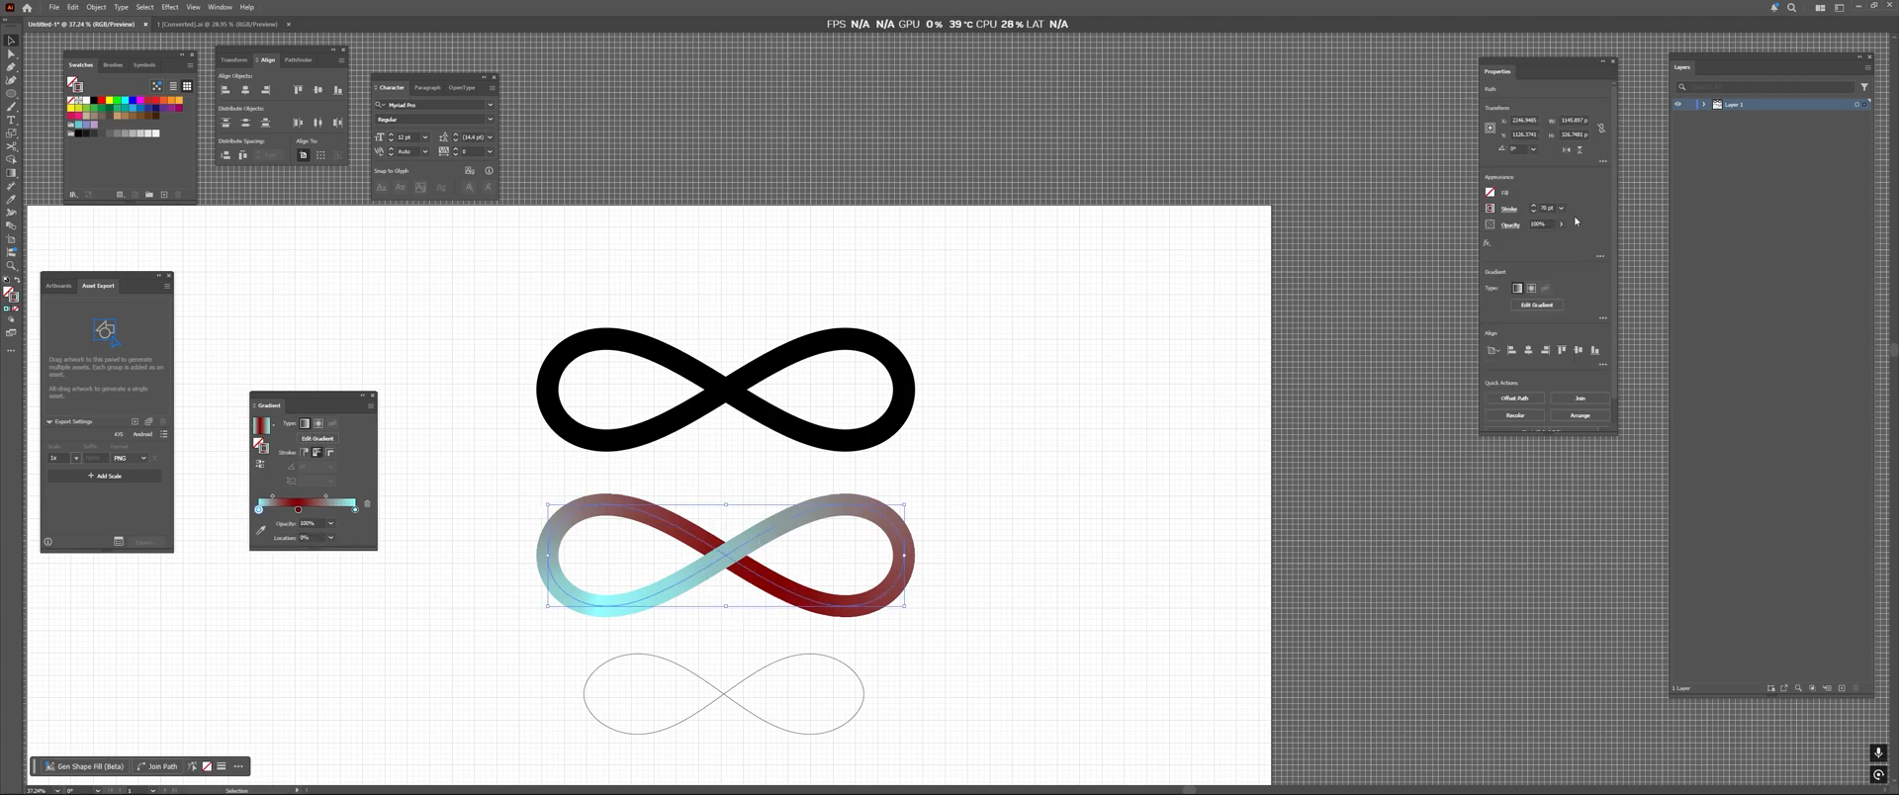
click(1486, 242)
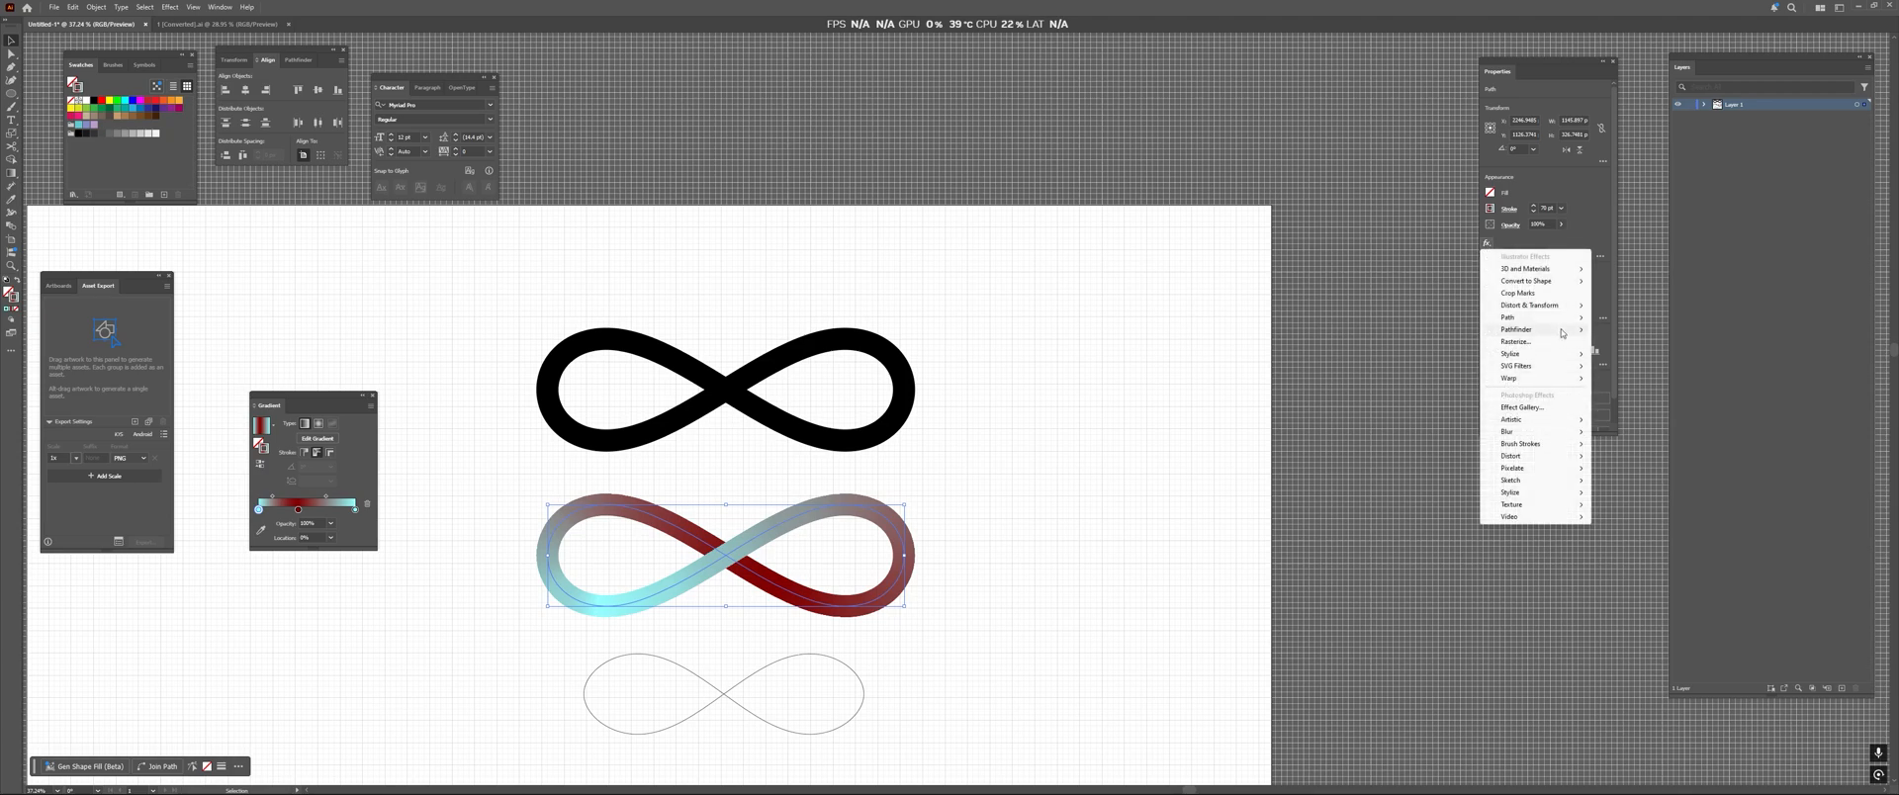
mouse_move(1545, 358)
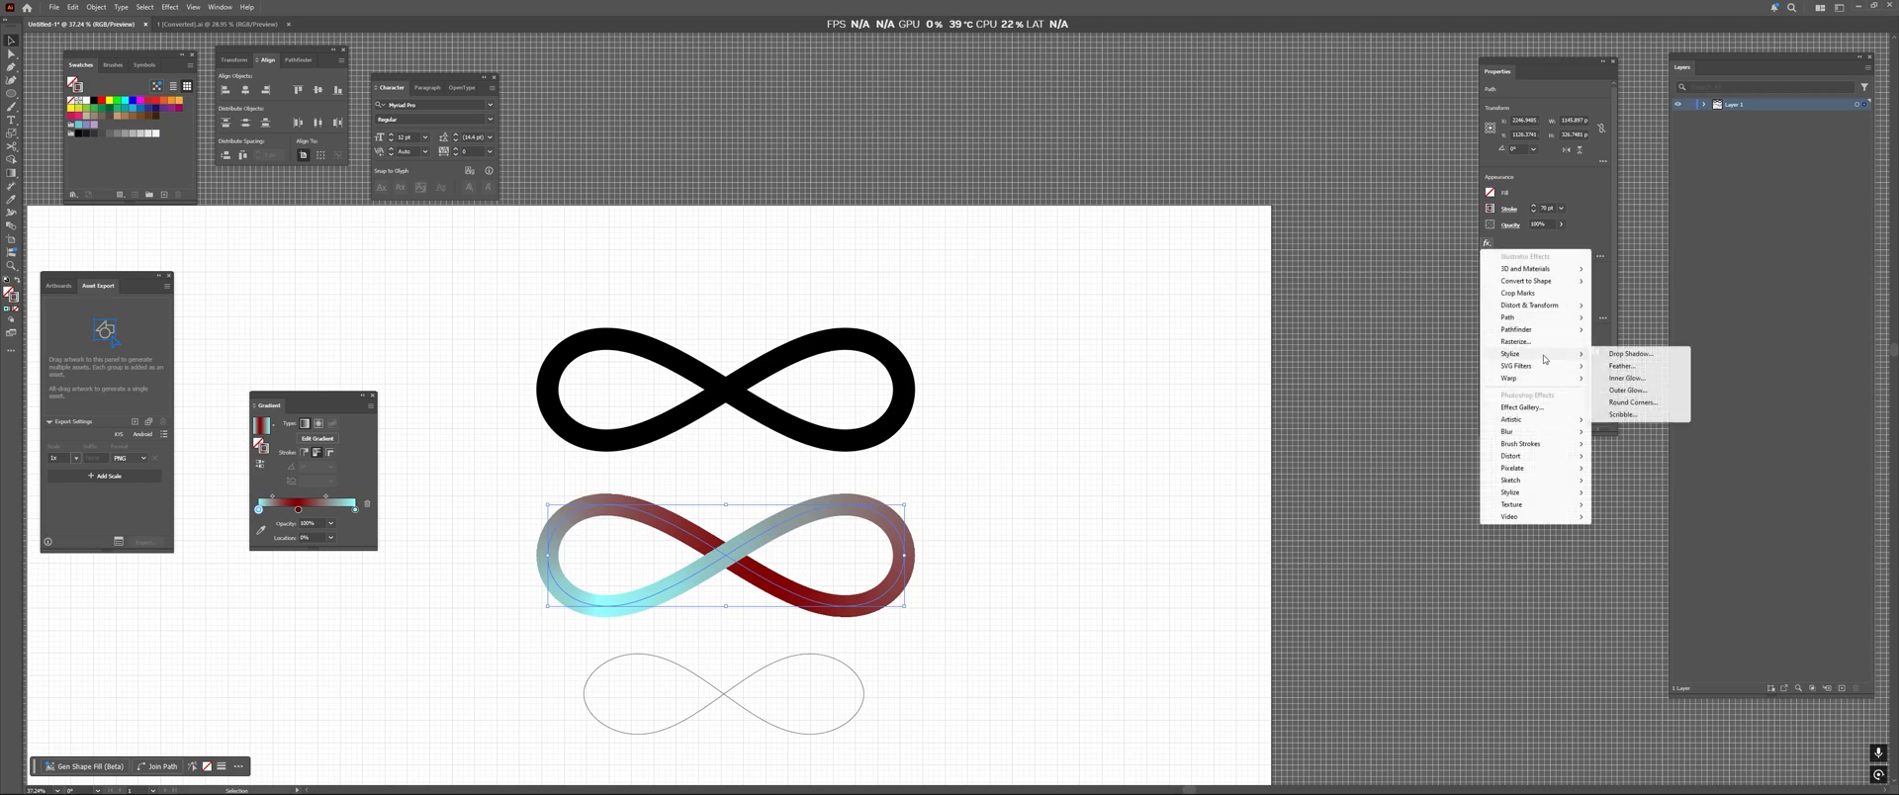
click(1639, 354)
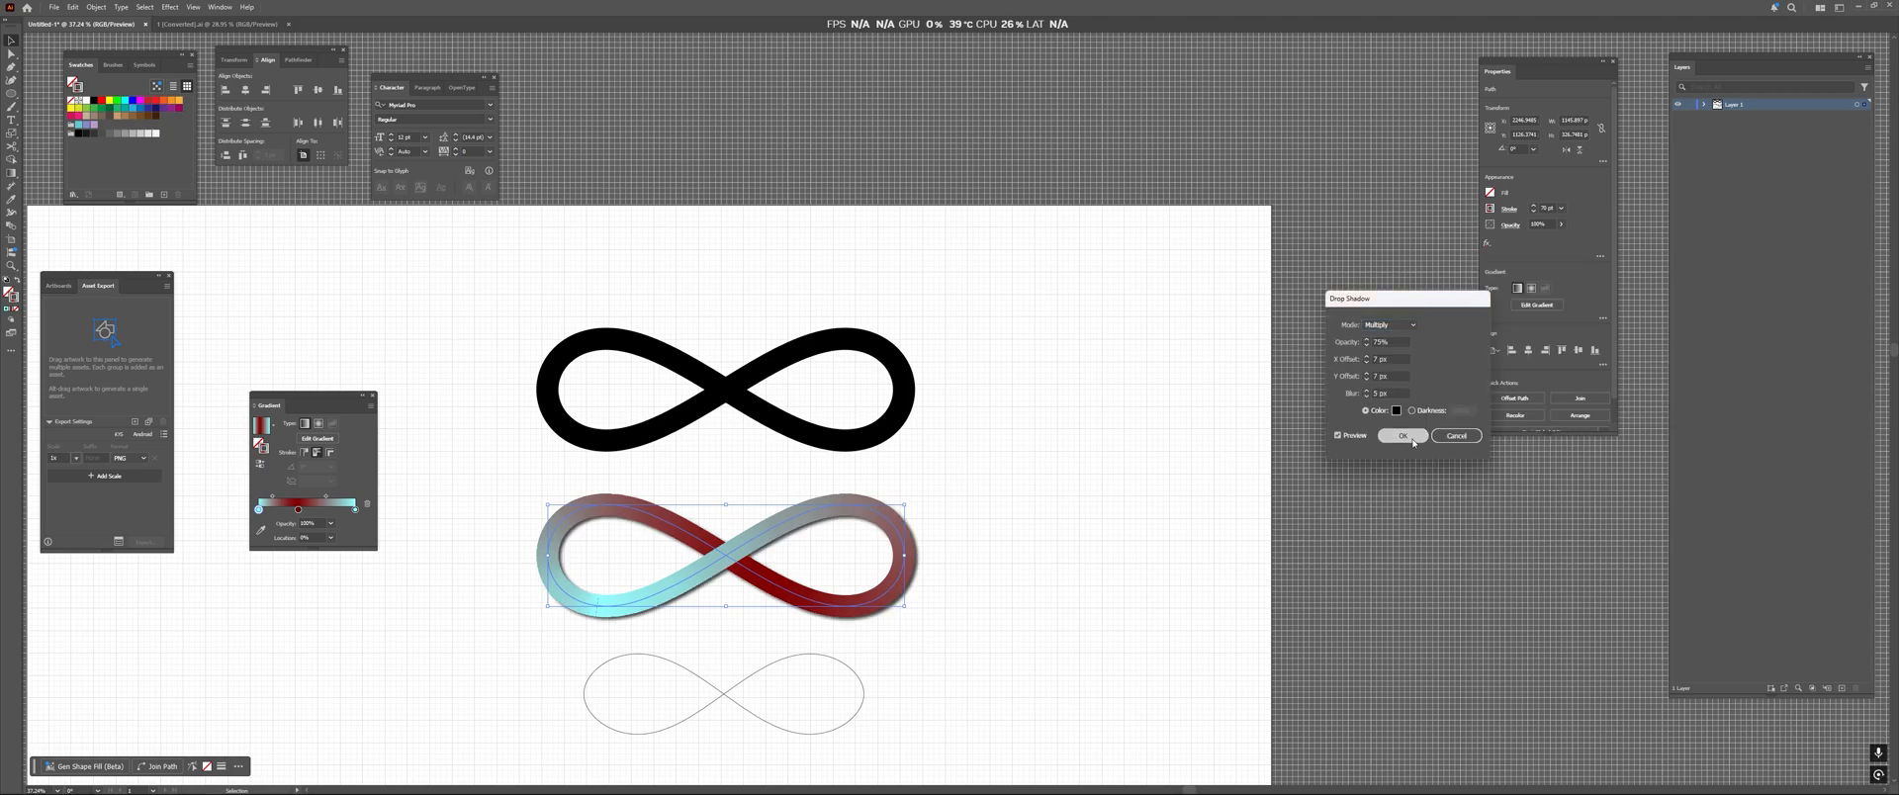
click(1414, 434)
click(979, 585)
Select only the leftmost anchor point of the lower thin infinity curve and nudge it rightward in small increments.
scroll(974, 578, down, 2)
mouse_move(1003, 672)
mouse_down()
mouse_move(1004, 647)
mouse_move(1007, 678)
mouse_up()
drag(864, 638, 909, 531)
click(767, 465)
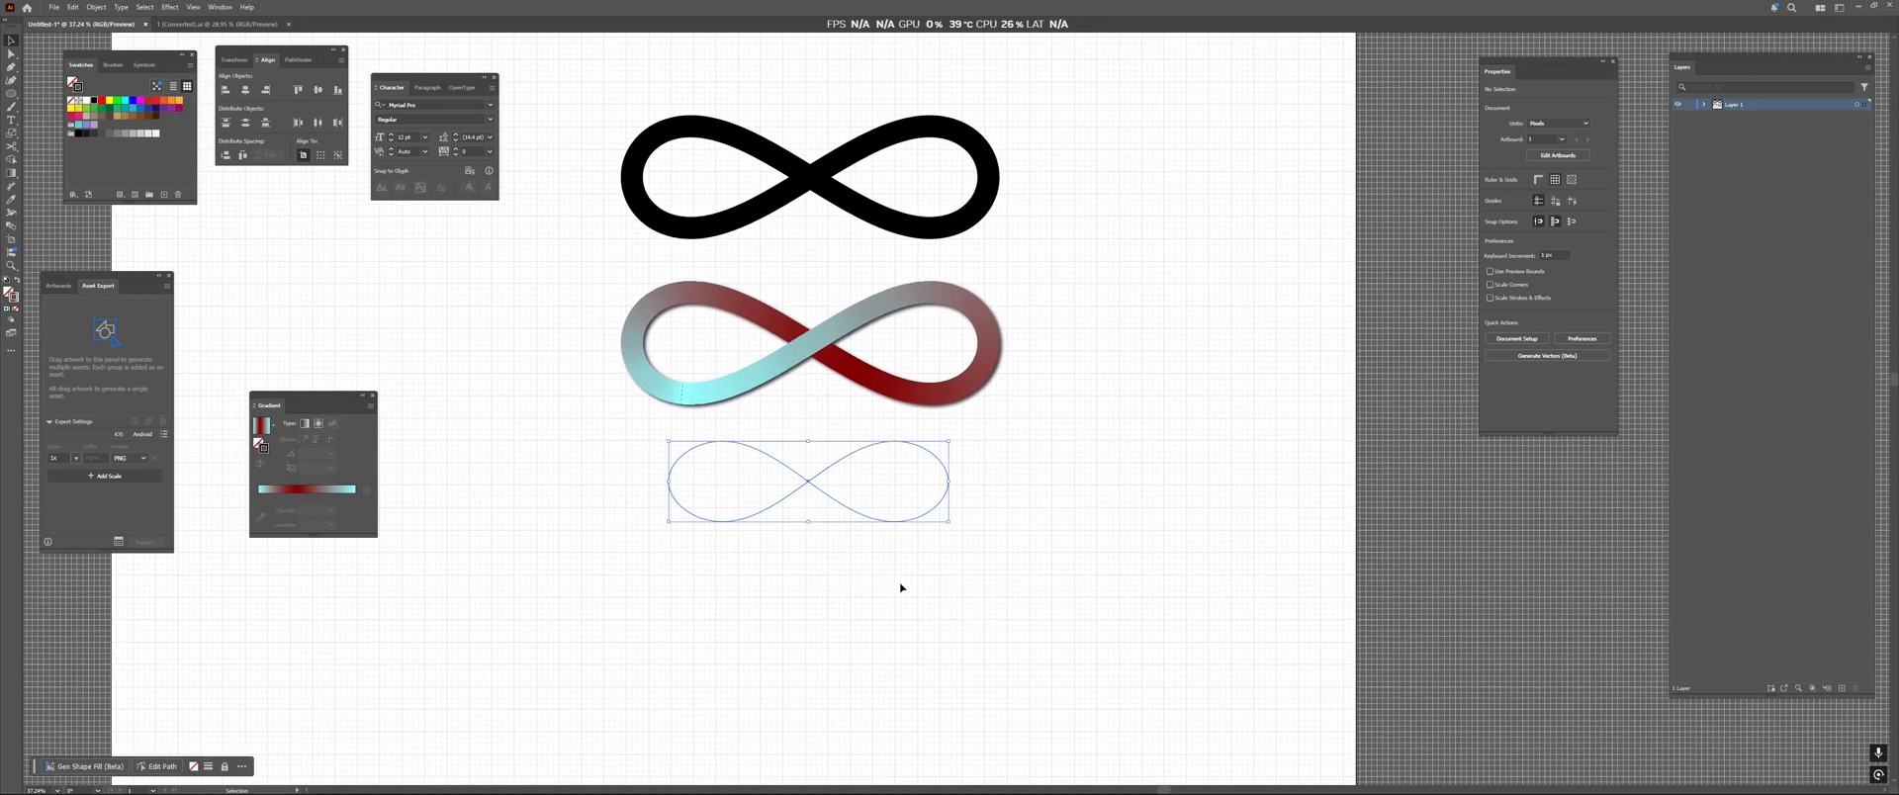
ctrl+drag(747, 563, 882, 510)
drag(885, 389, 872, 519)
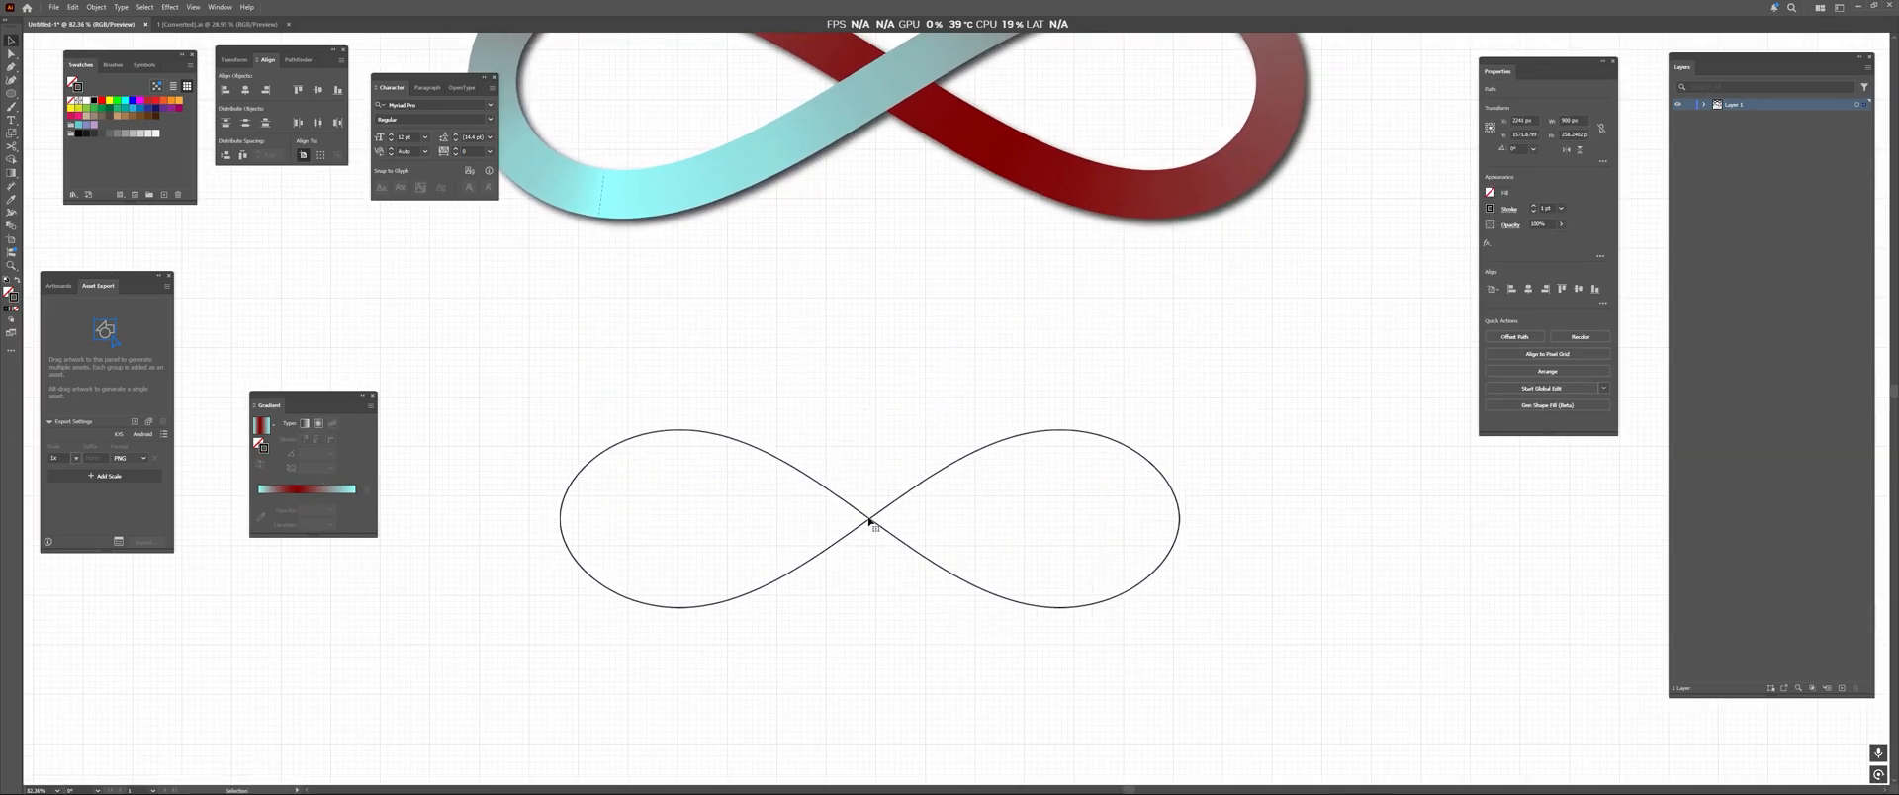
key(a)
drag(502, 500, 618, 557)
key(Right)
key(Right)
key(Right)
key(Right)
key(Right)
key(Right)
key(Right)
key(Right)
key(Right)
key(Right)
key(Right)
key(Right)
key(Right)
key(Right)
key(Right)
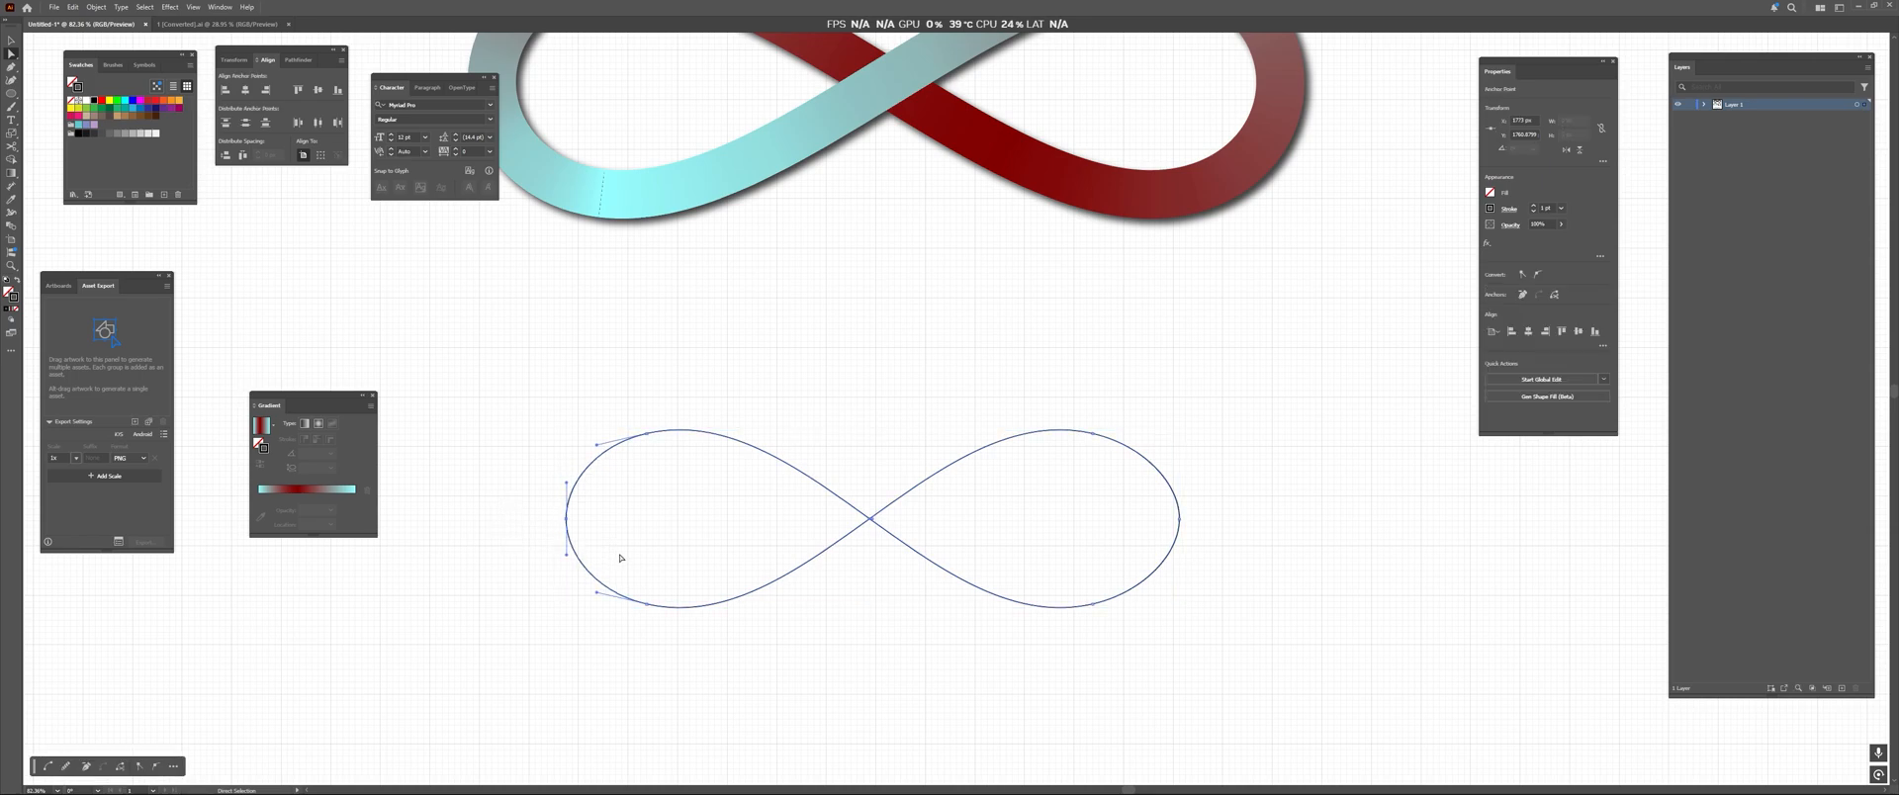
Try reshaping the thin curve's left loop by moving the direction handles of its leftmost and upper-left anchors.
mouse_move(572, 484)
mouse_down()
mouse_move(572, 432)
mouse_move(576, 502)
mouse_up()
key(ctrl+z)
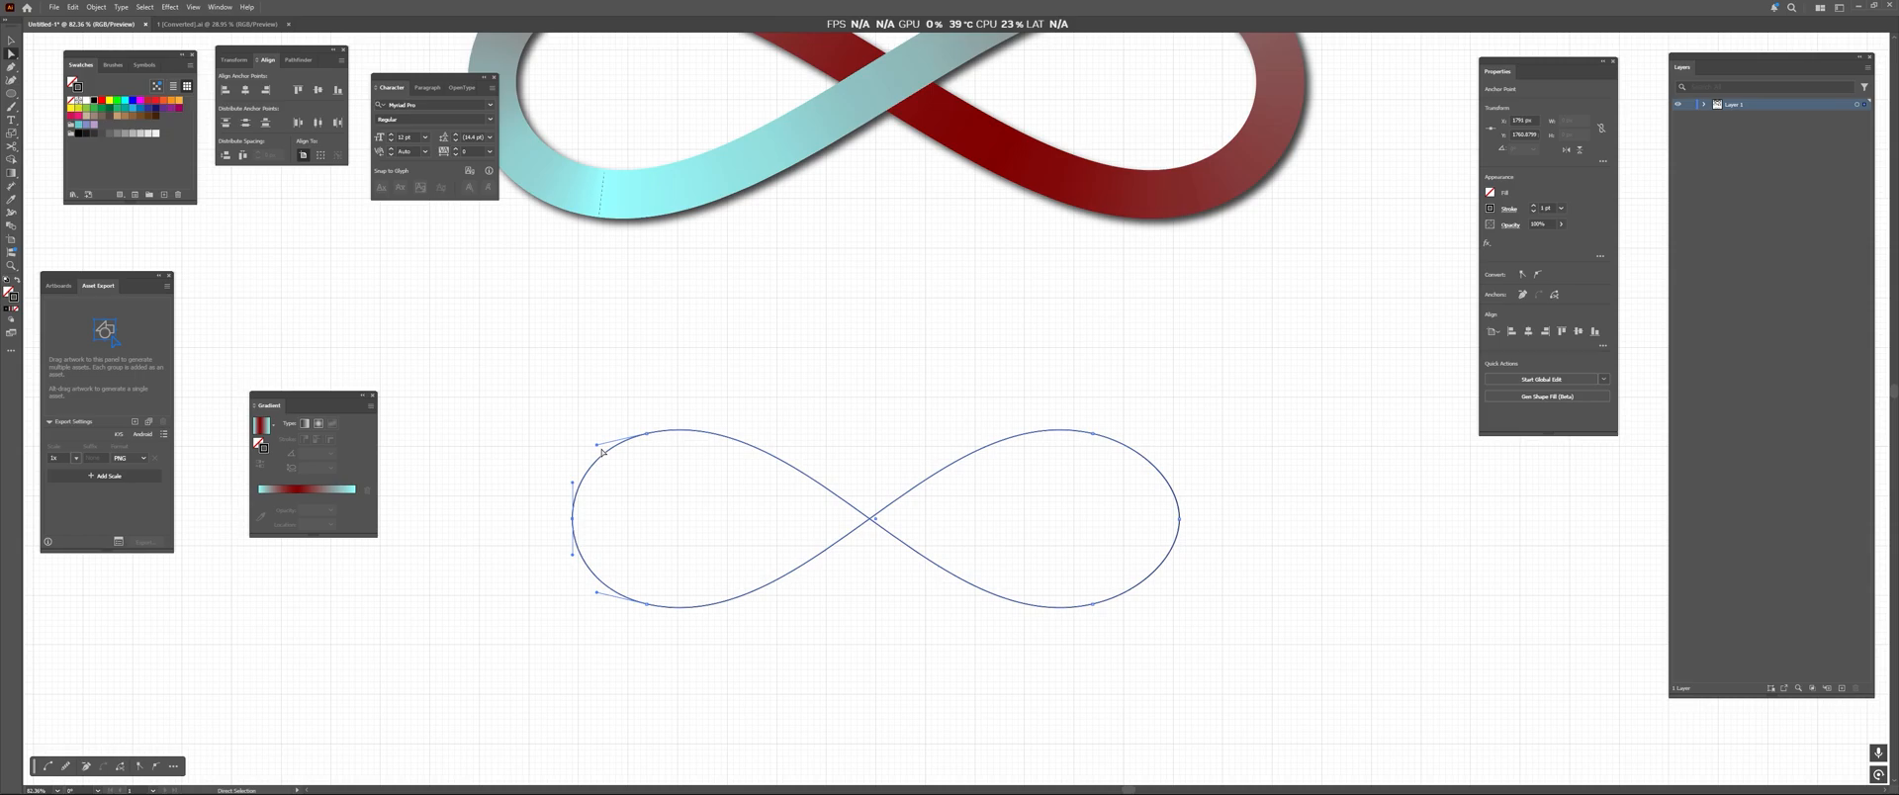
mouse_move(596, 445)
mouse_down()
mouse_move(590, 411)
mouse_move(590, 429)
mouse_up()
key(ctrl+z)
Delete the gradient-stroked middle infinity curve and move the black infinity shape down toward the thin curve.
key(v)
click(890, 356)
alt+scroll(891, 354, down, 3)
drag(725, 390, 1193, 488)
drag(1097, 457, 1047, 584)
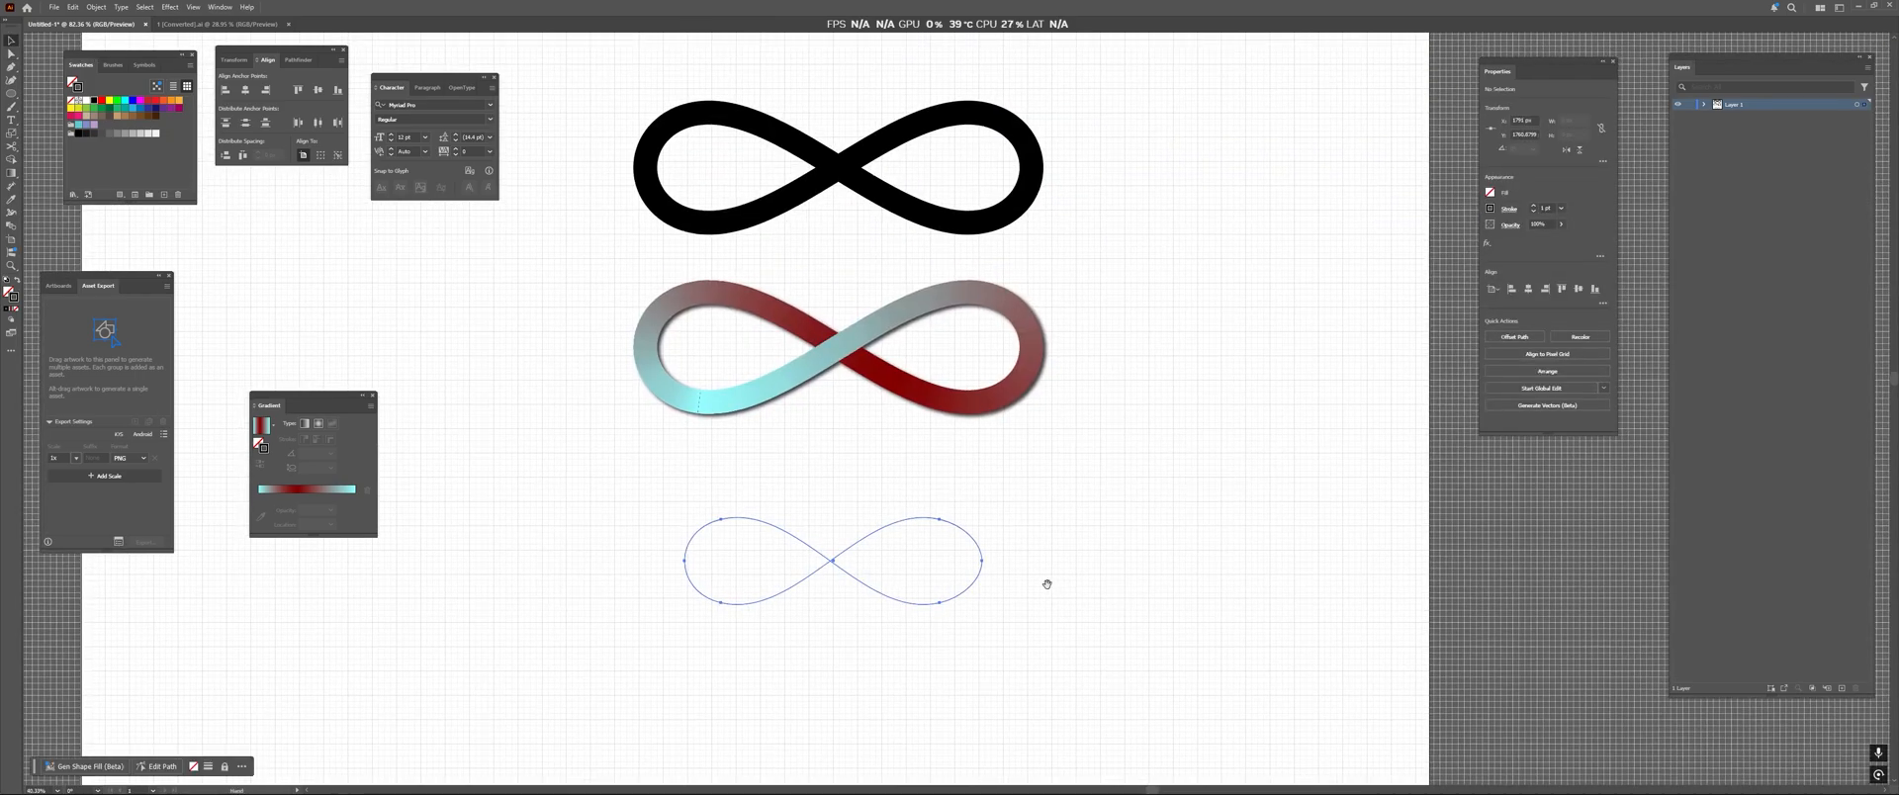
click(1055, 461)
ctrl+drag(1056, 447, 913, 519)
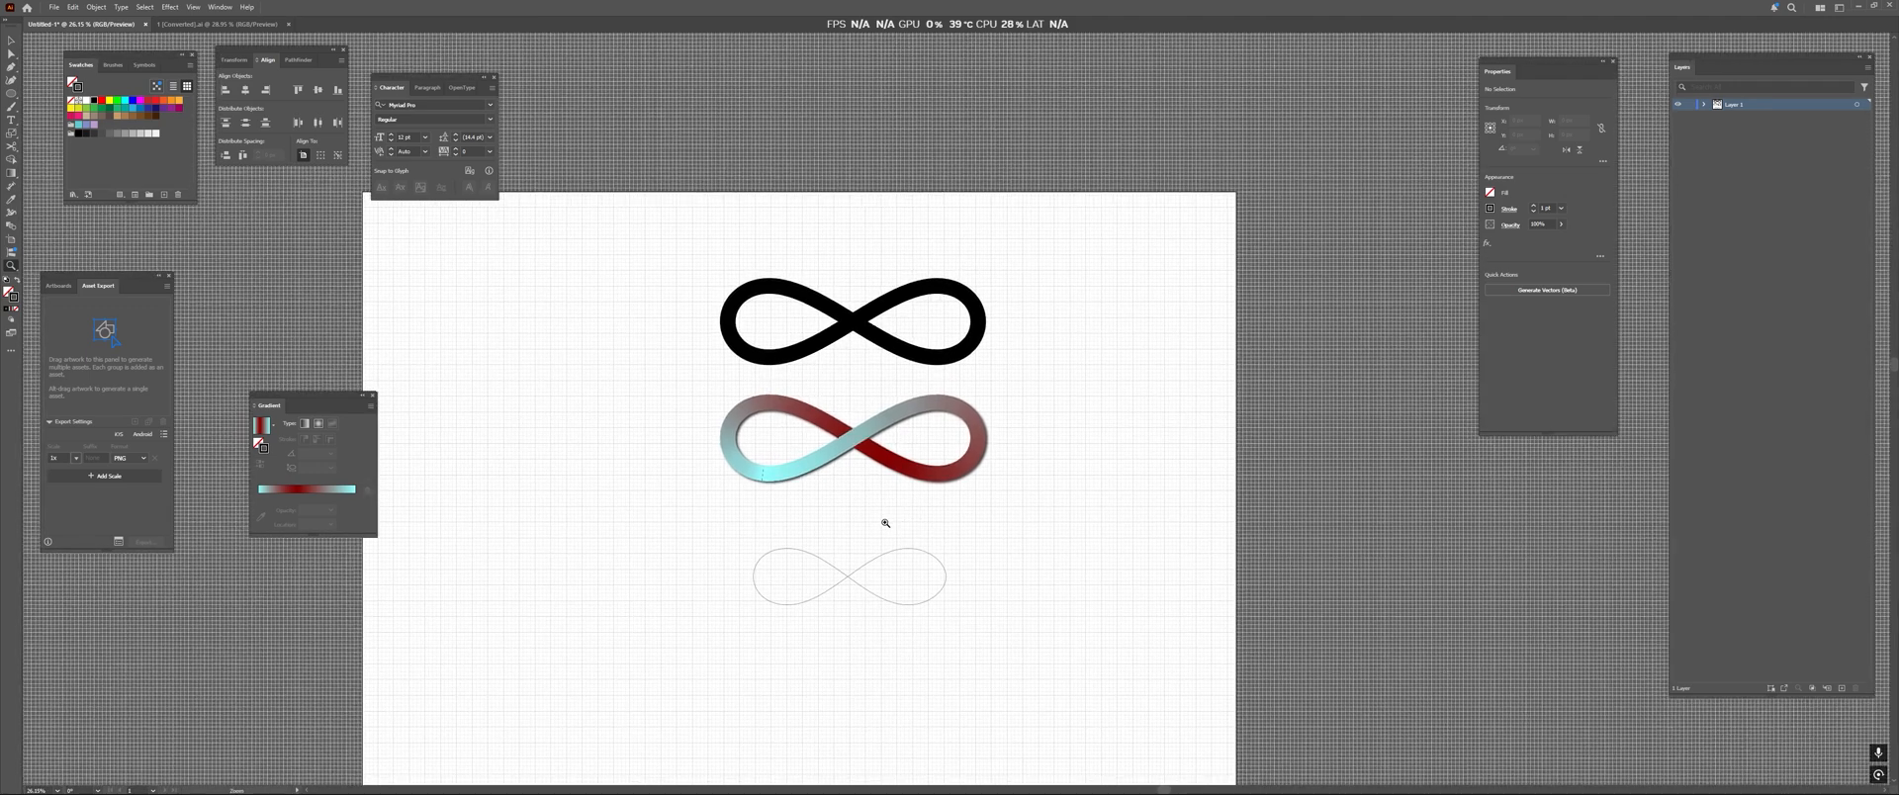
key(v)
drag(862, 390, 847, 499)
key(Delete)
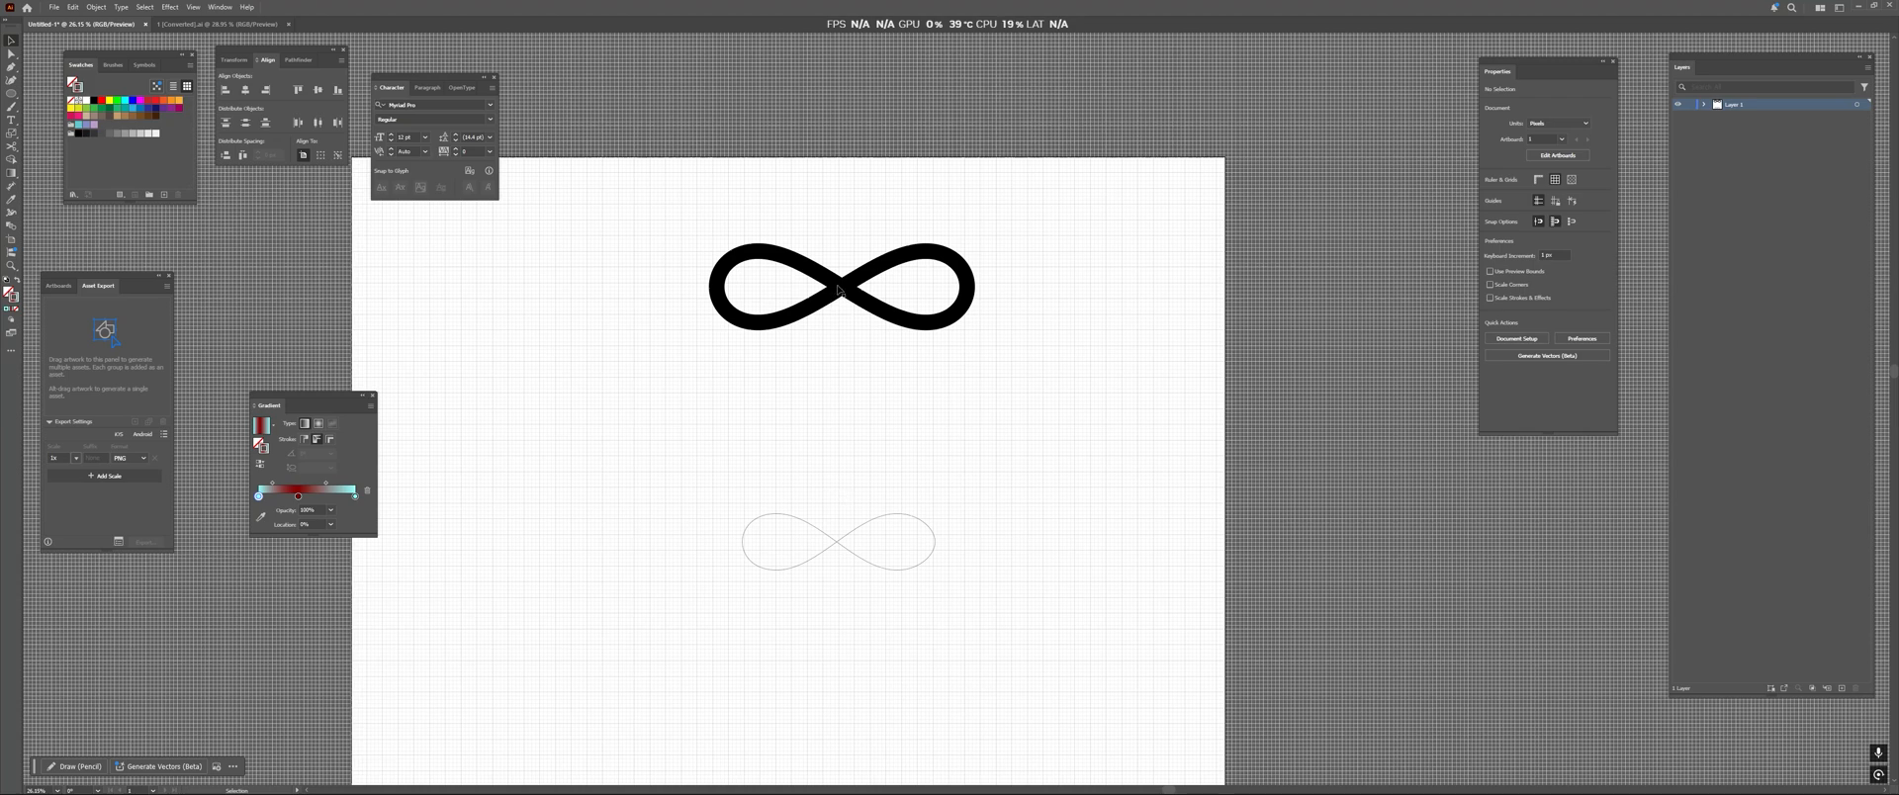
drag(841, 289, 842, 393)
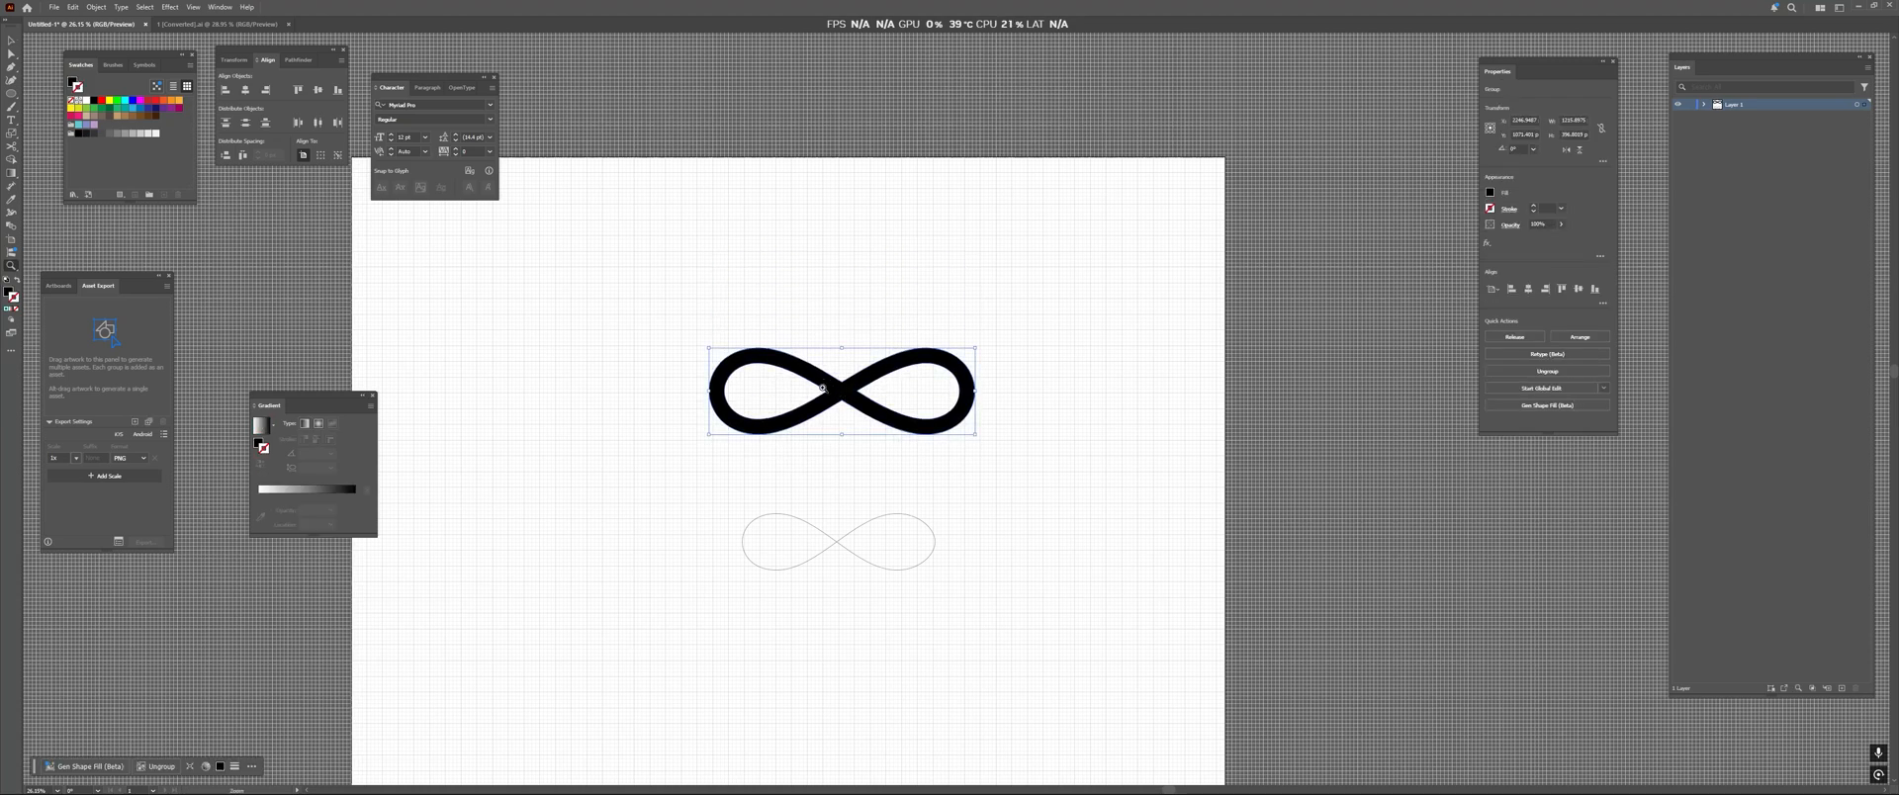
Compare the thick black infinity shape with the thin infinity curve below it, selecting each in turn.
ctrl+drag(820, 483, 859, 568)
click(832, 549)
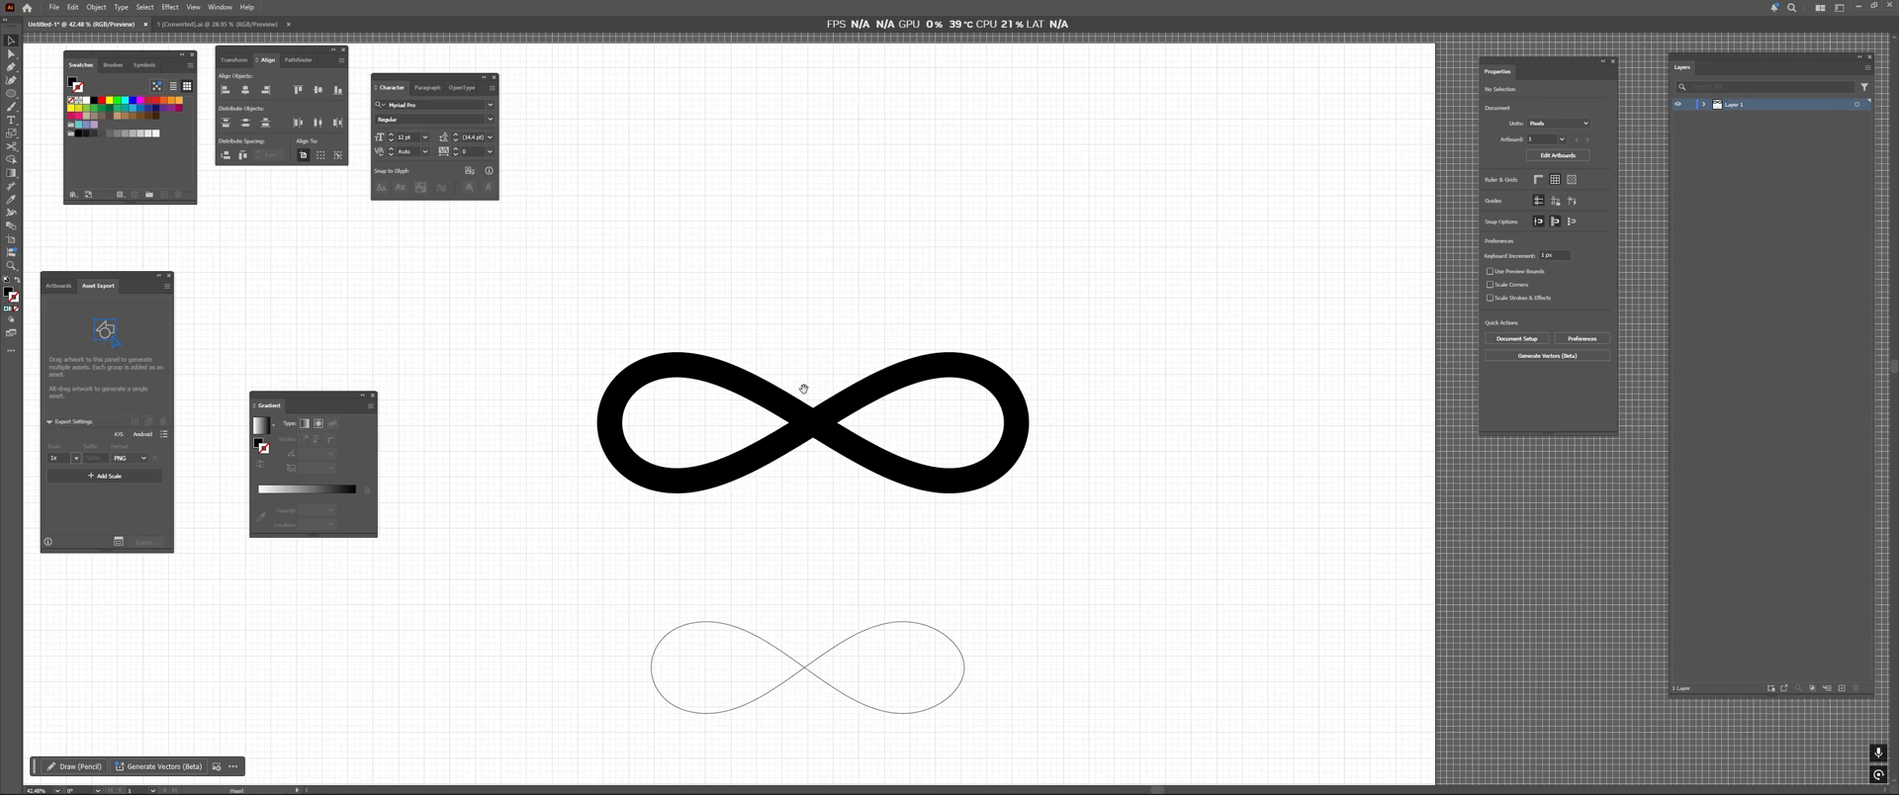
drag(804, 388, 708, 425)
alt+scroll(885, 388, down, 5)
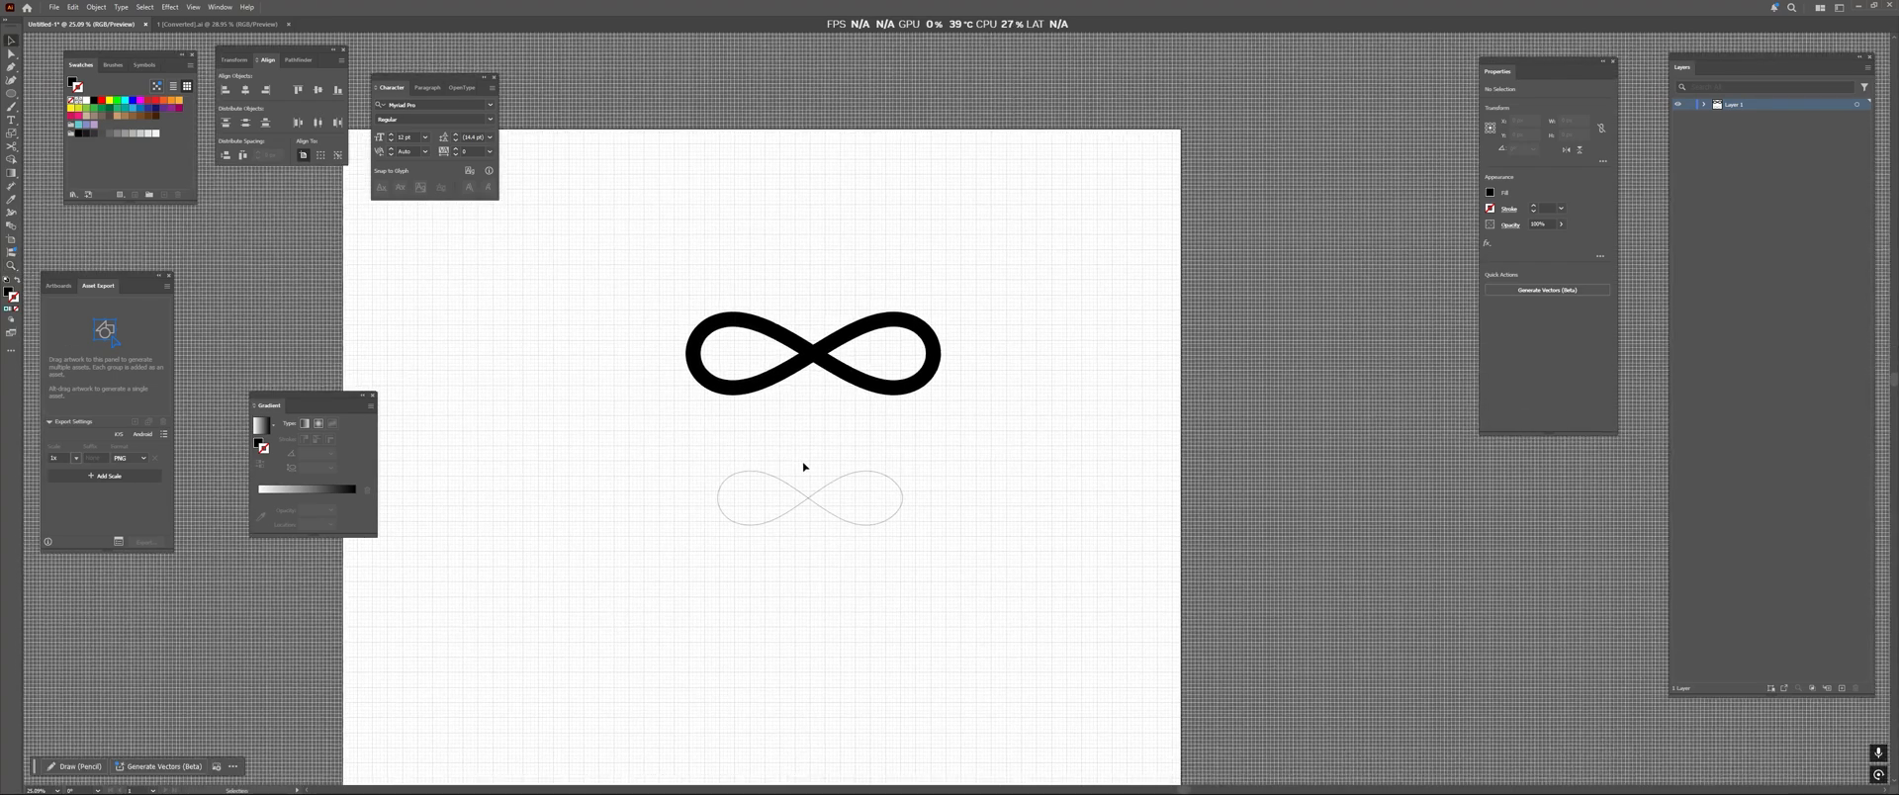
alt+scroll(807, 427, up, 3)
drag(854, 454, 870, 432)
drag(678, 225, 1138, 463)
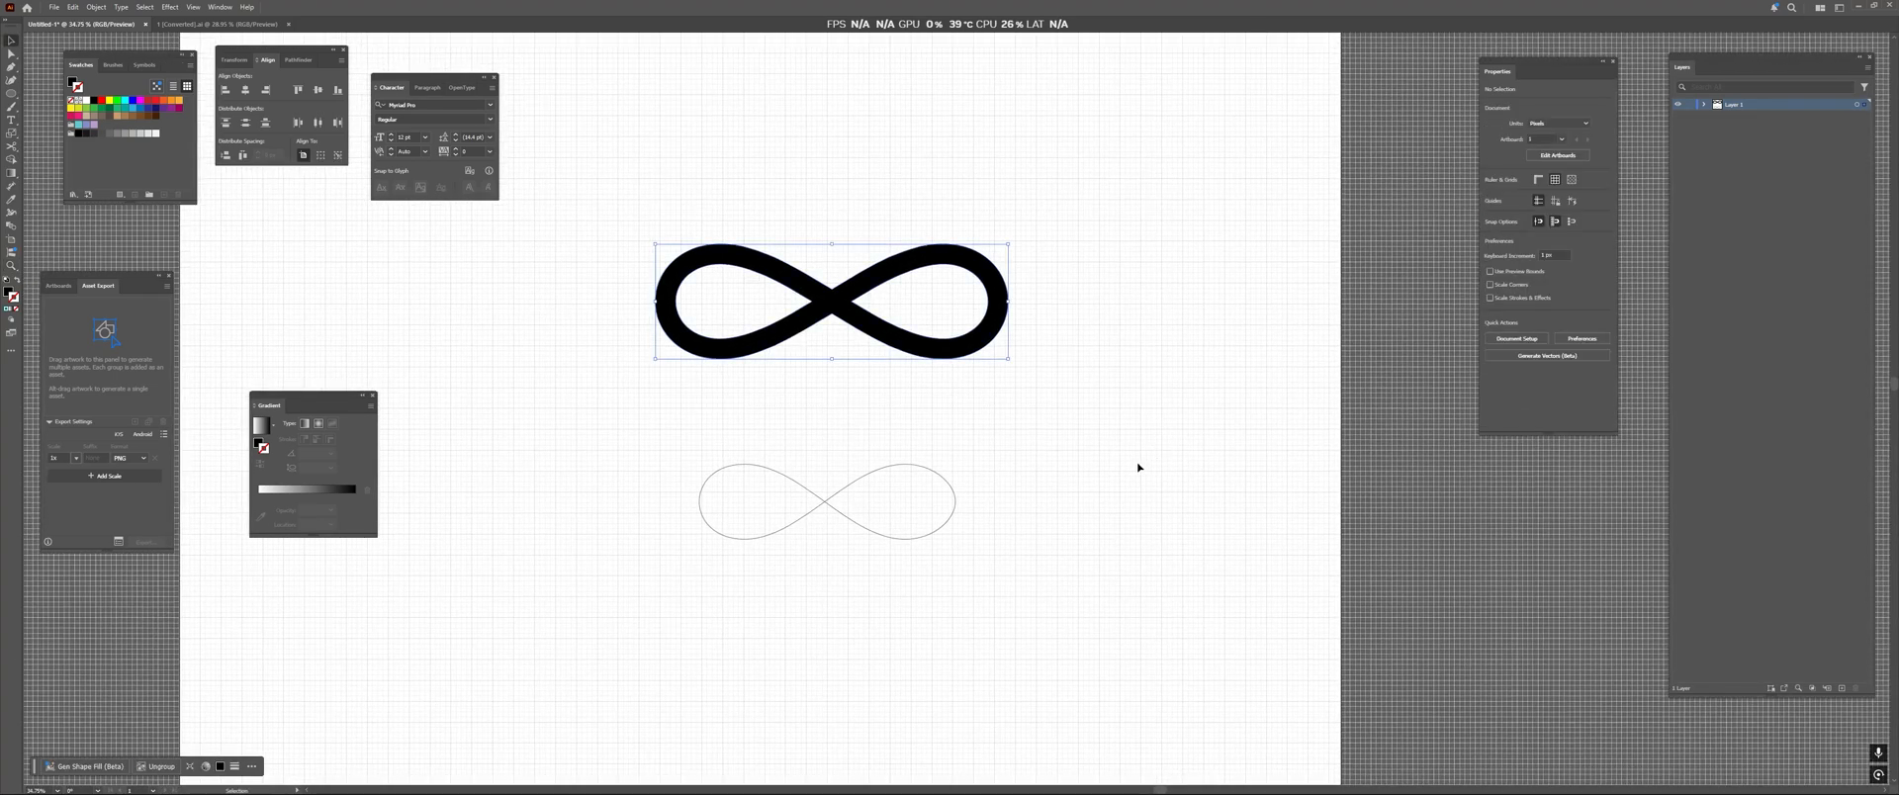
click(1008, 451)
drag(653, 449, 1107, 560)
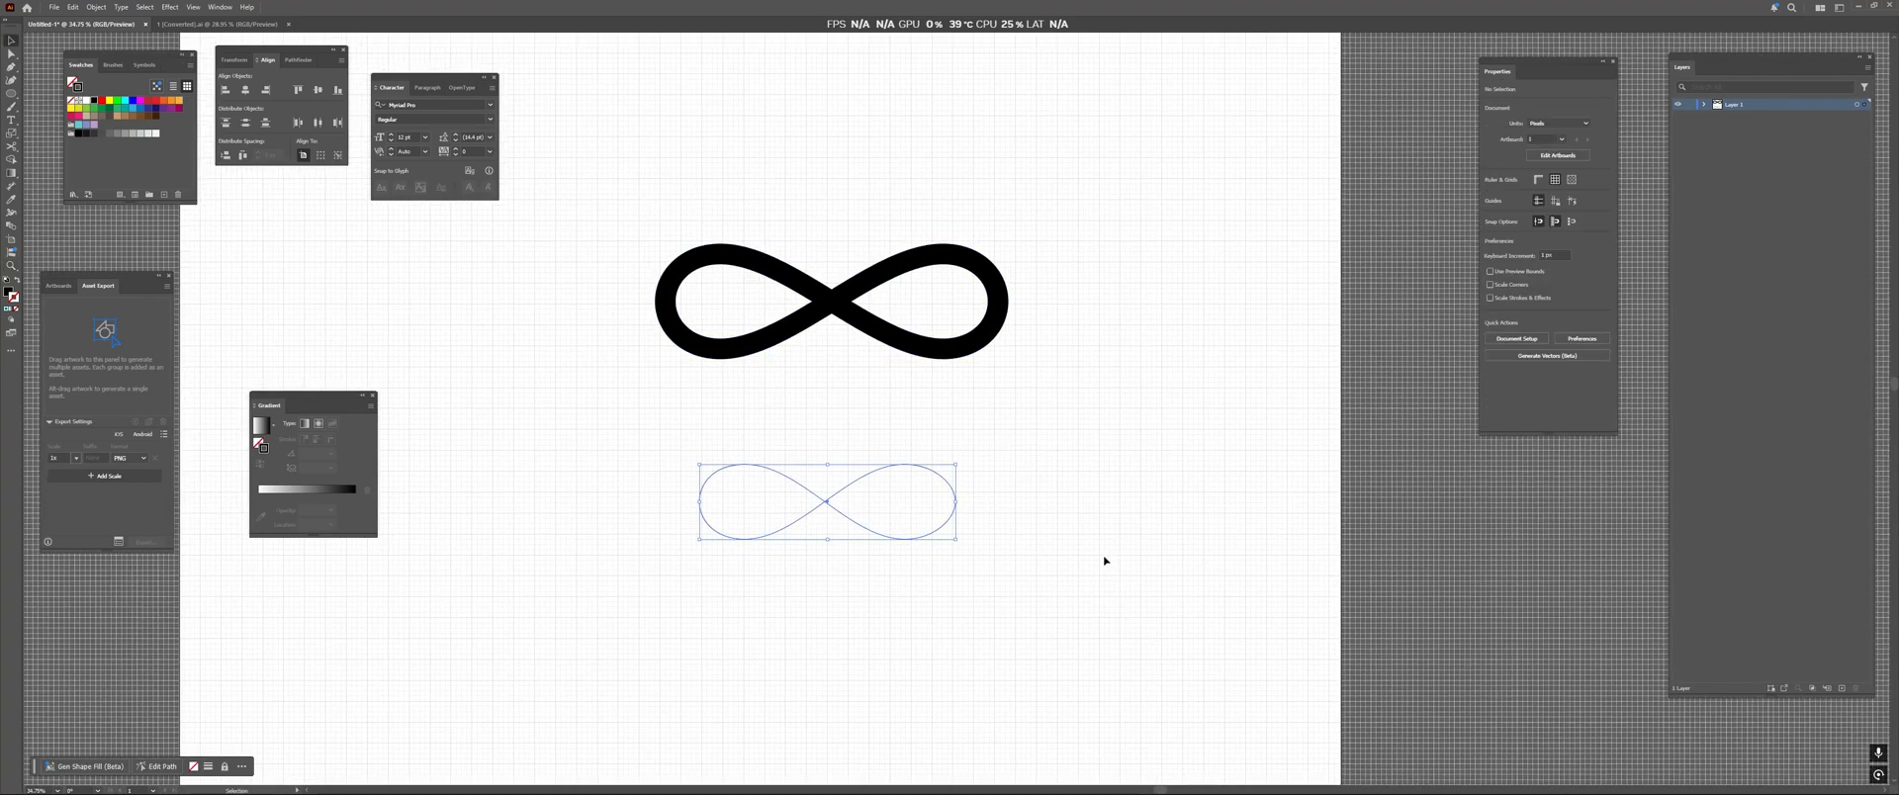
click(1086, 531)
ctrl+drag(829, 404, 808, 497)
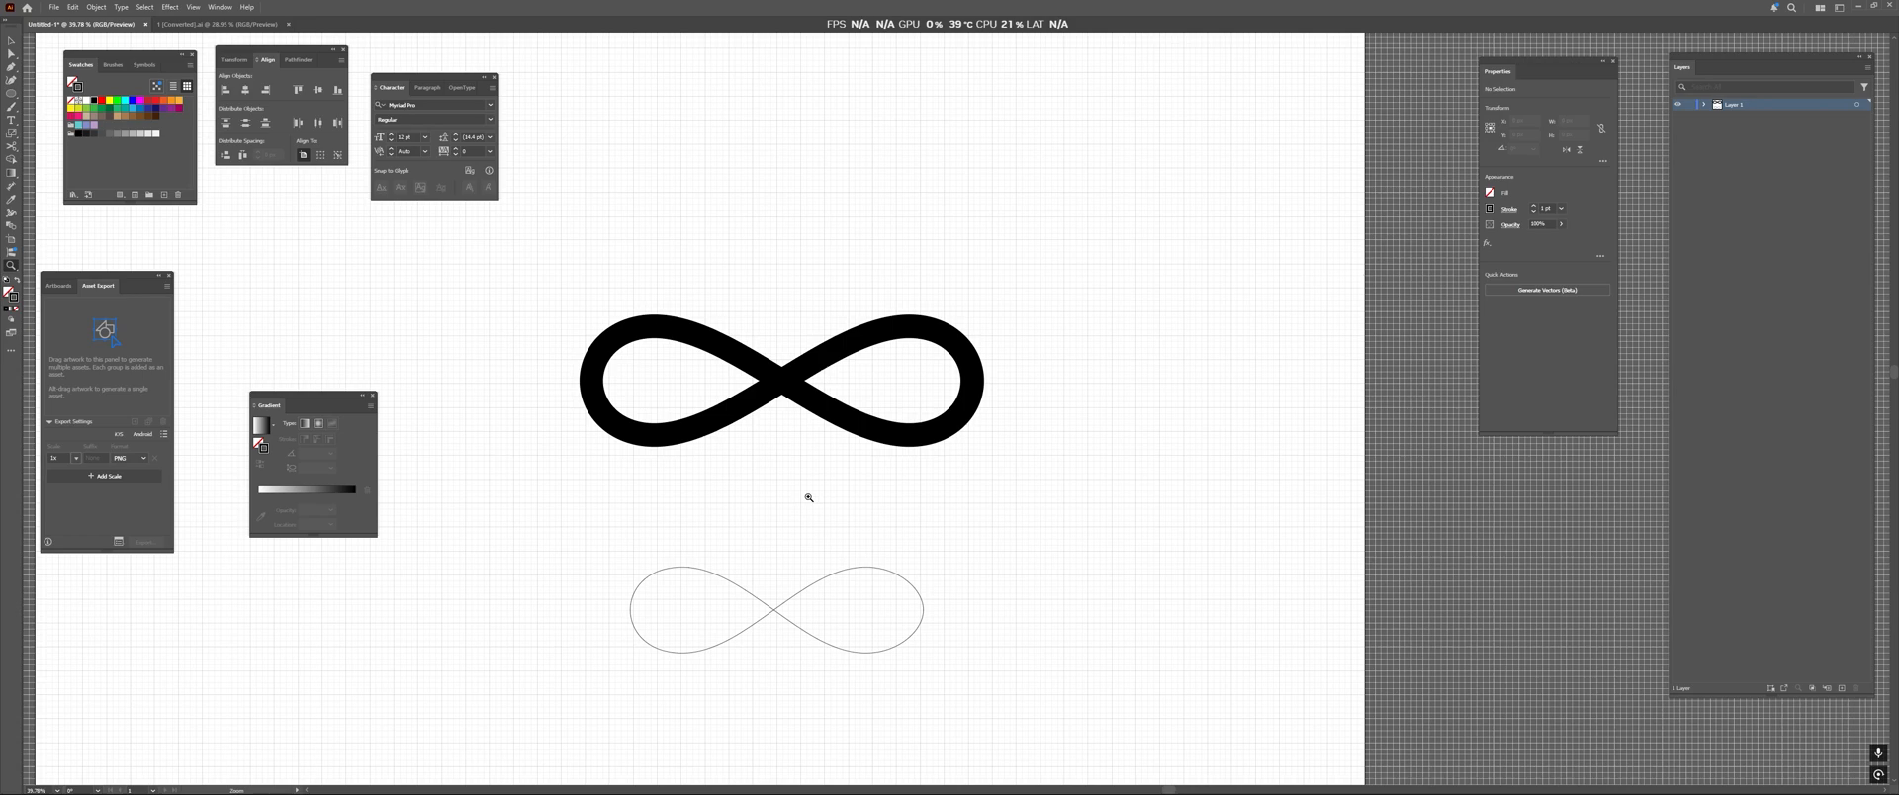
Switch to Rhino with the Grasshopper lemniscate definition and reposition the Grasshopper window beside the Top viewport.
key(super)
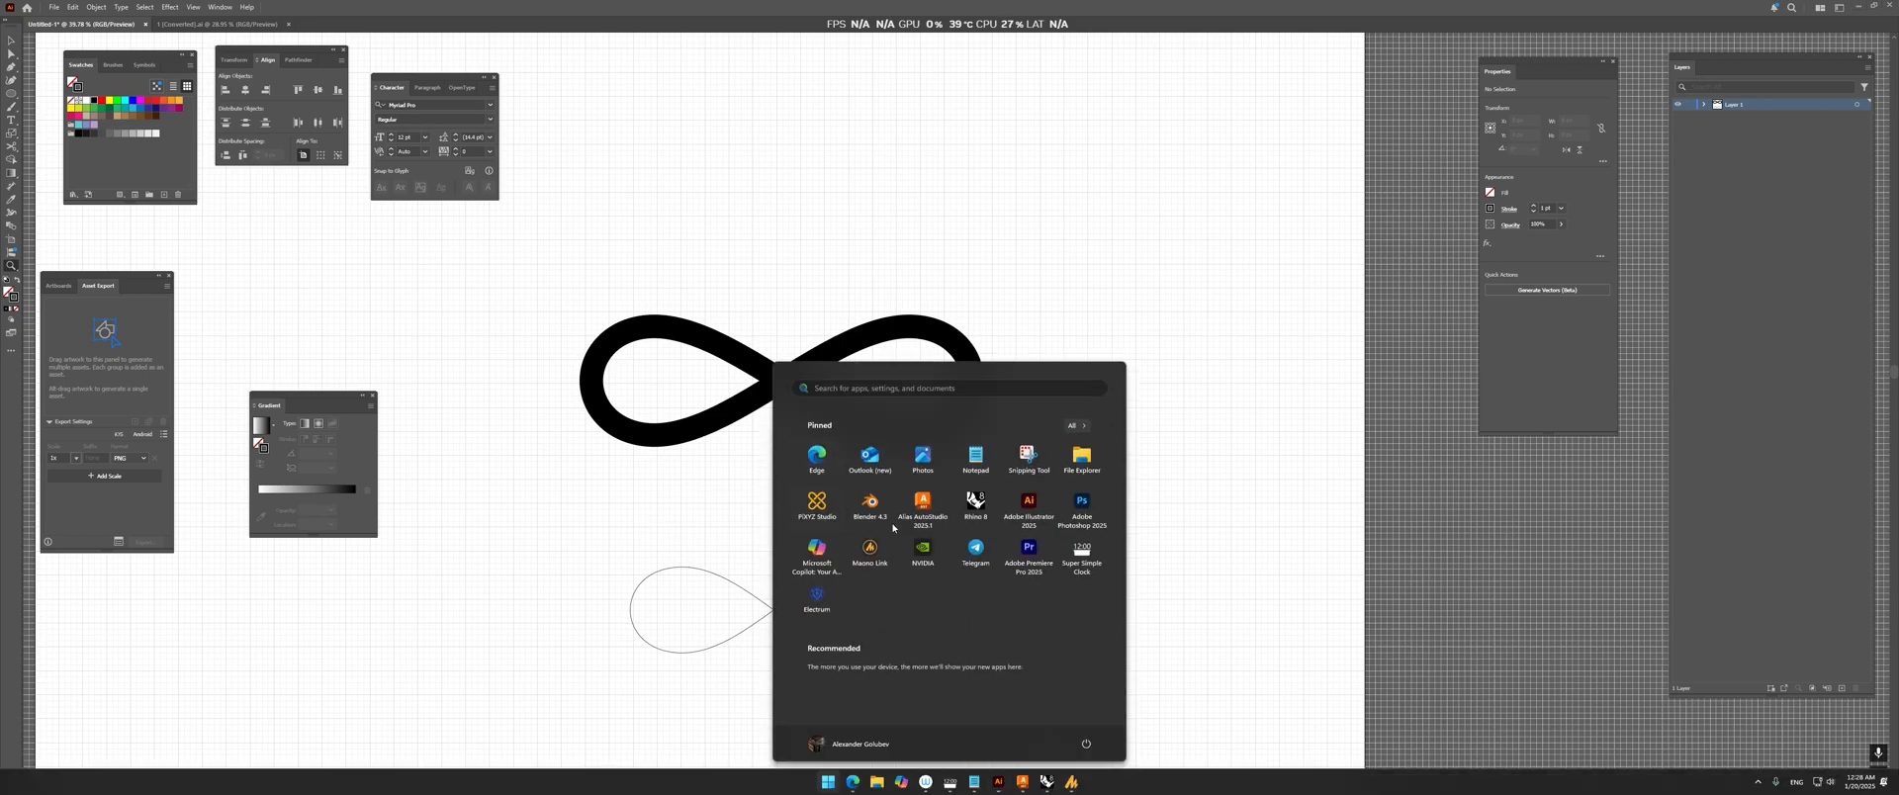
click(1045, 782)
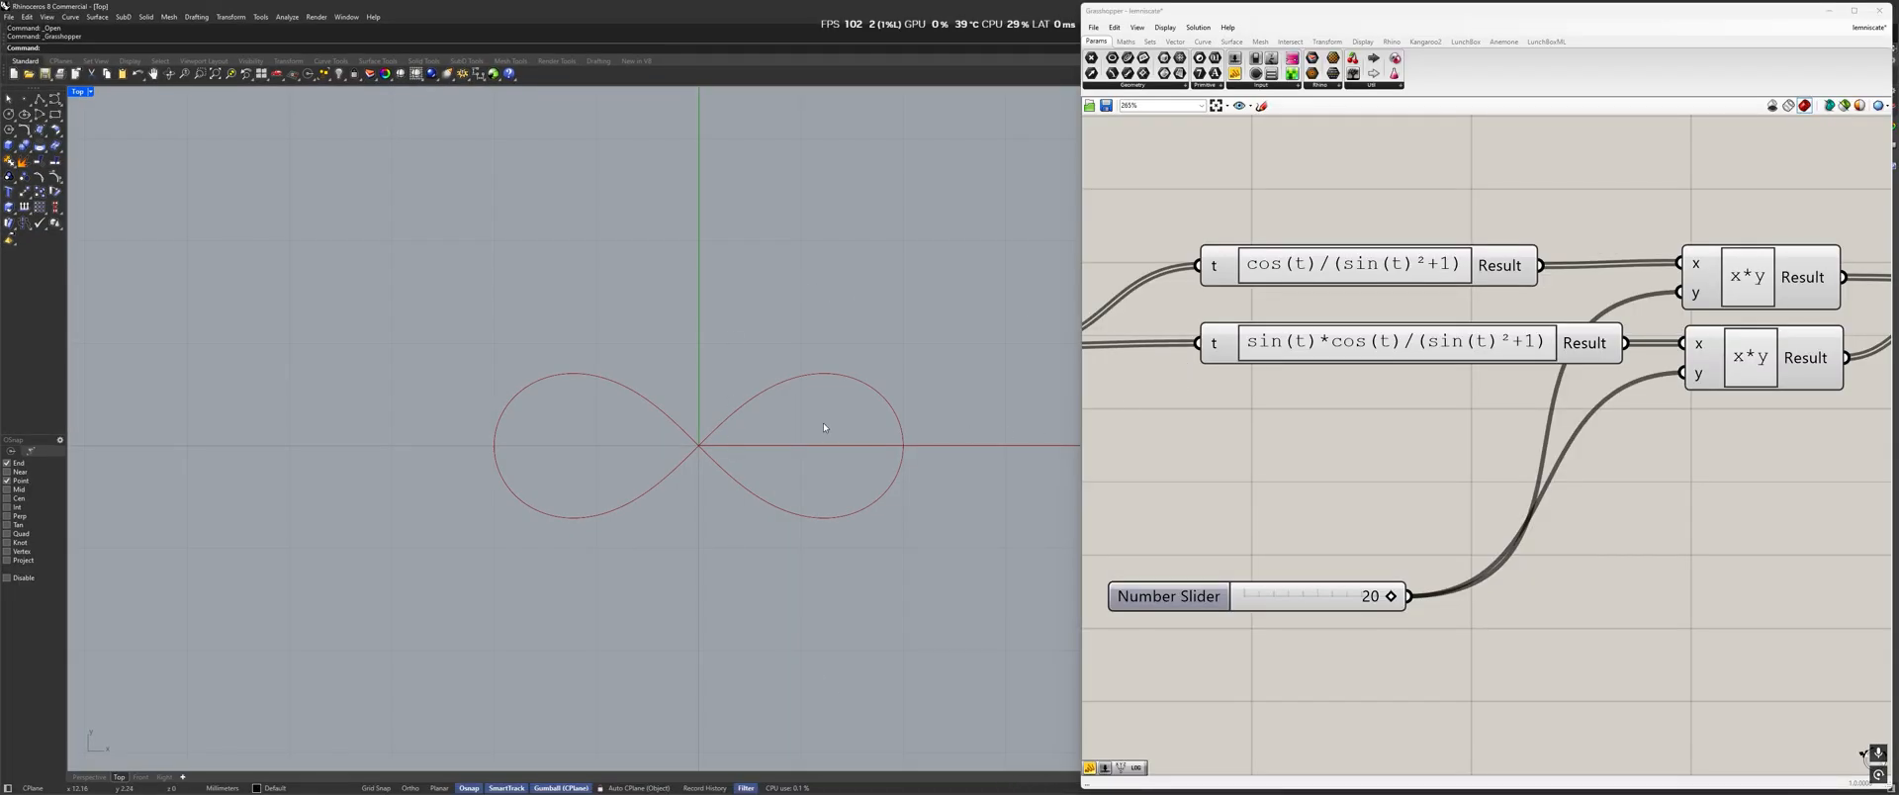
scroll(821, 430, down, 5)
mouse_move(1302, 10)
mouse_down()
mouse_move(1122, 579)
mouse_move(1233, 58)
mouse_move(1282, 19)
mouse_up()
scroll(873, 408, up, 3)
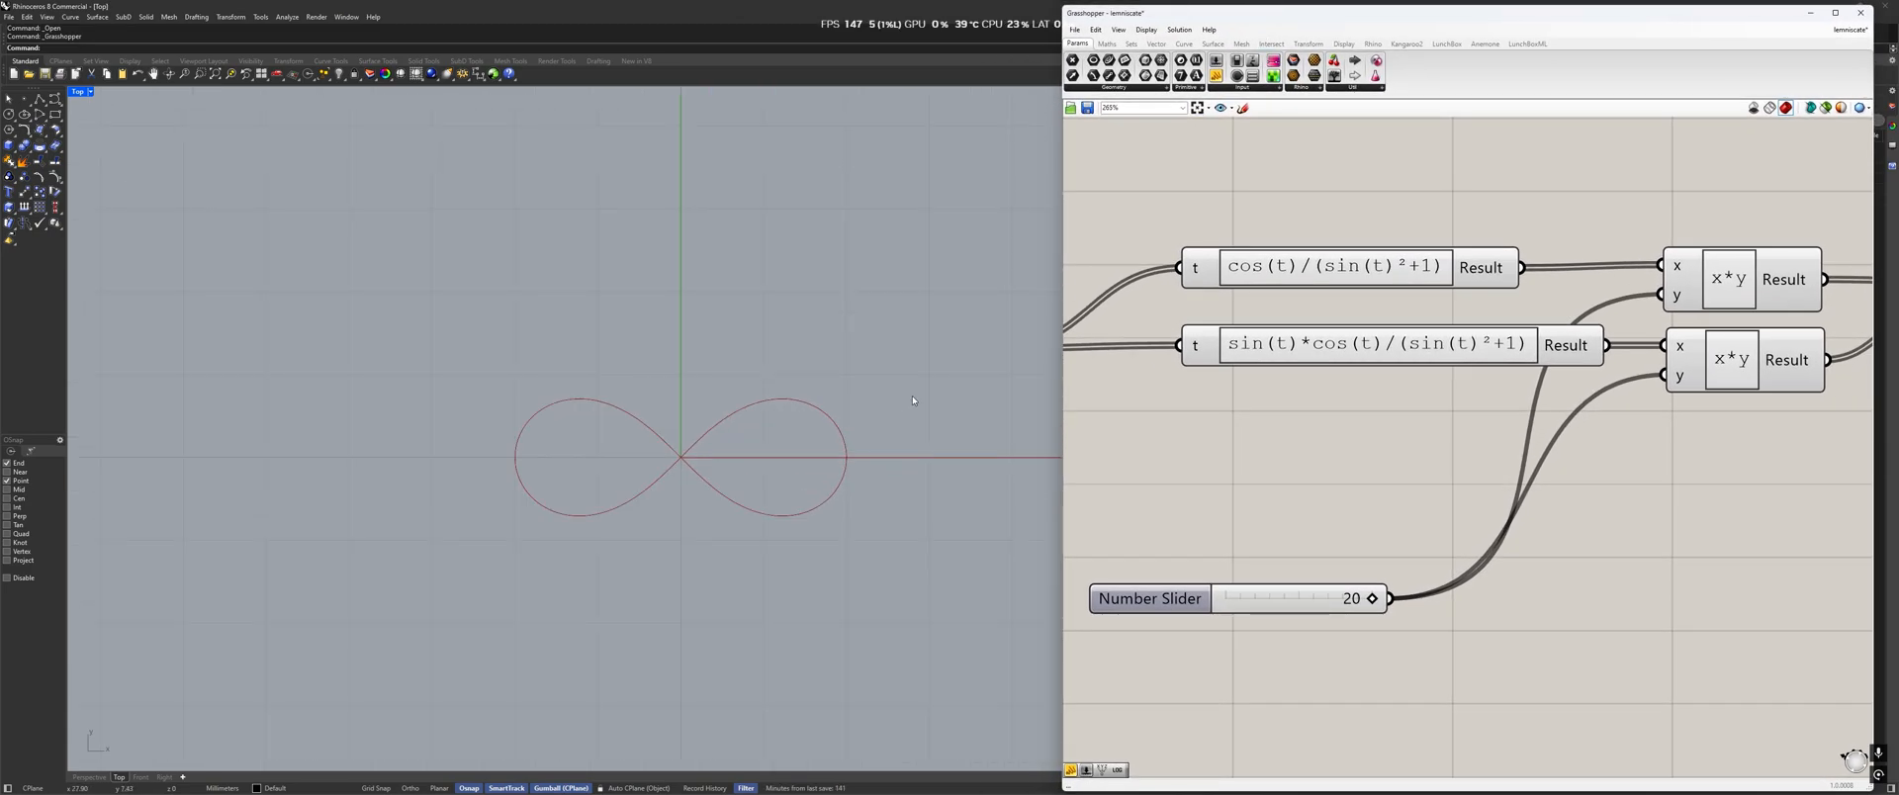
right_drag(900, 401, 834, 396)
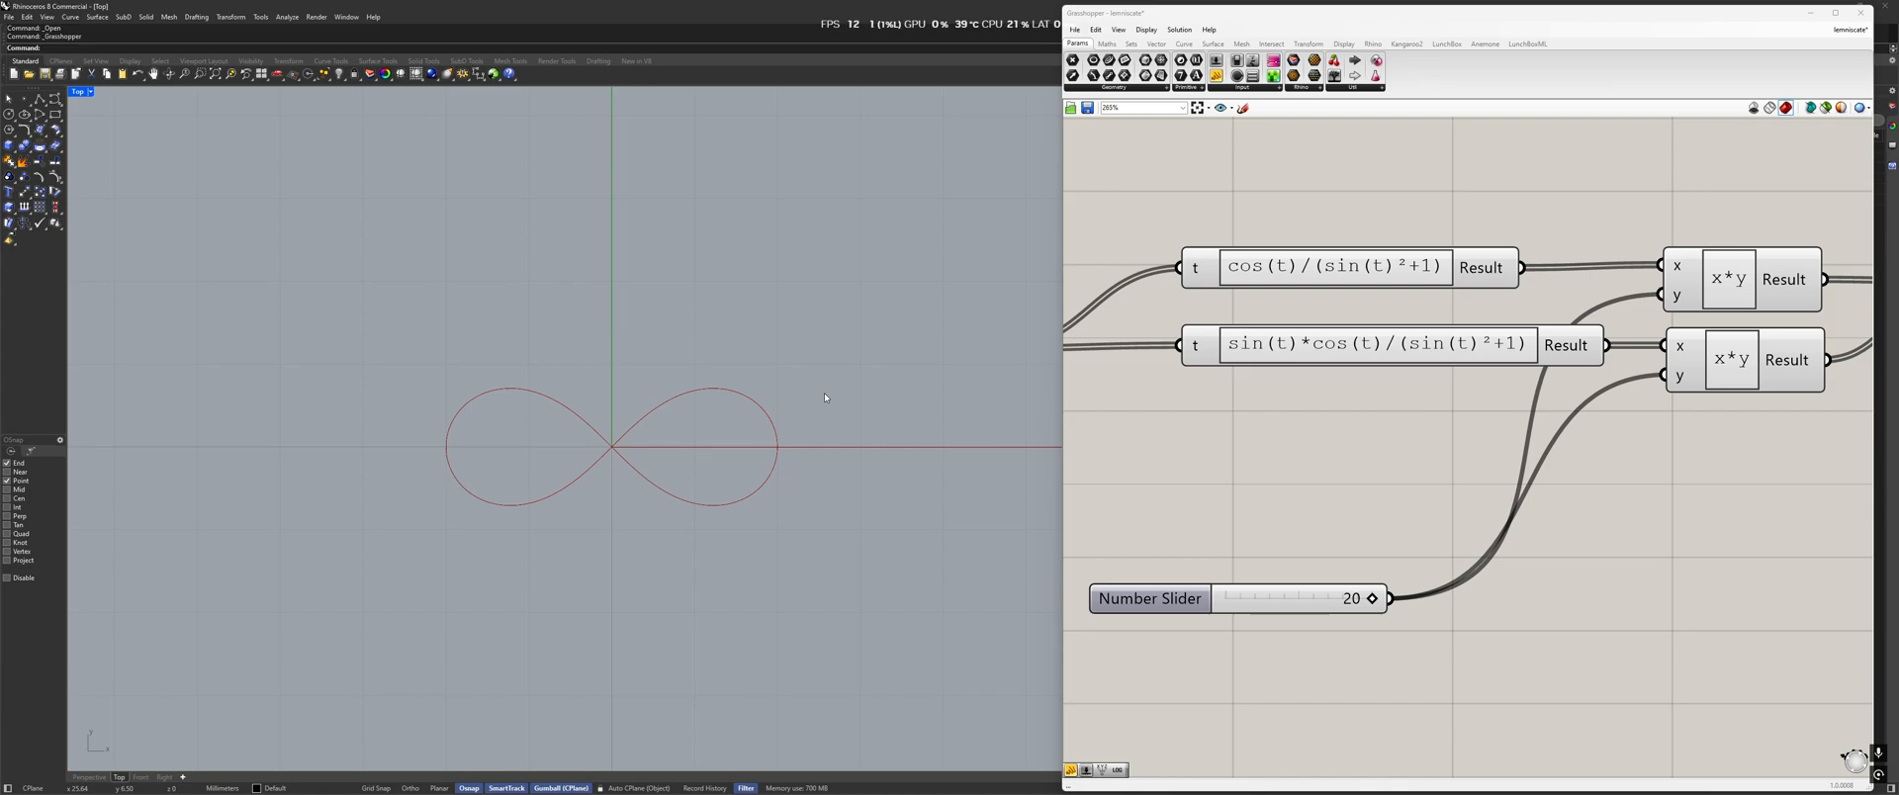
Examine the lemniscate definition from the Pi domain and range sliders through the two expressions to the point component.
scroll(1371, 436, down, 3)
right_drag(1248, 482, 1354, 442)
scroll(1369, 467, down, 2)
scroll(1295, 453, up, 2)
right_drag(1137, 386, 1303, 537)
scroll(1302, 537, up, 4)
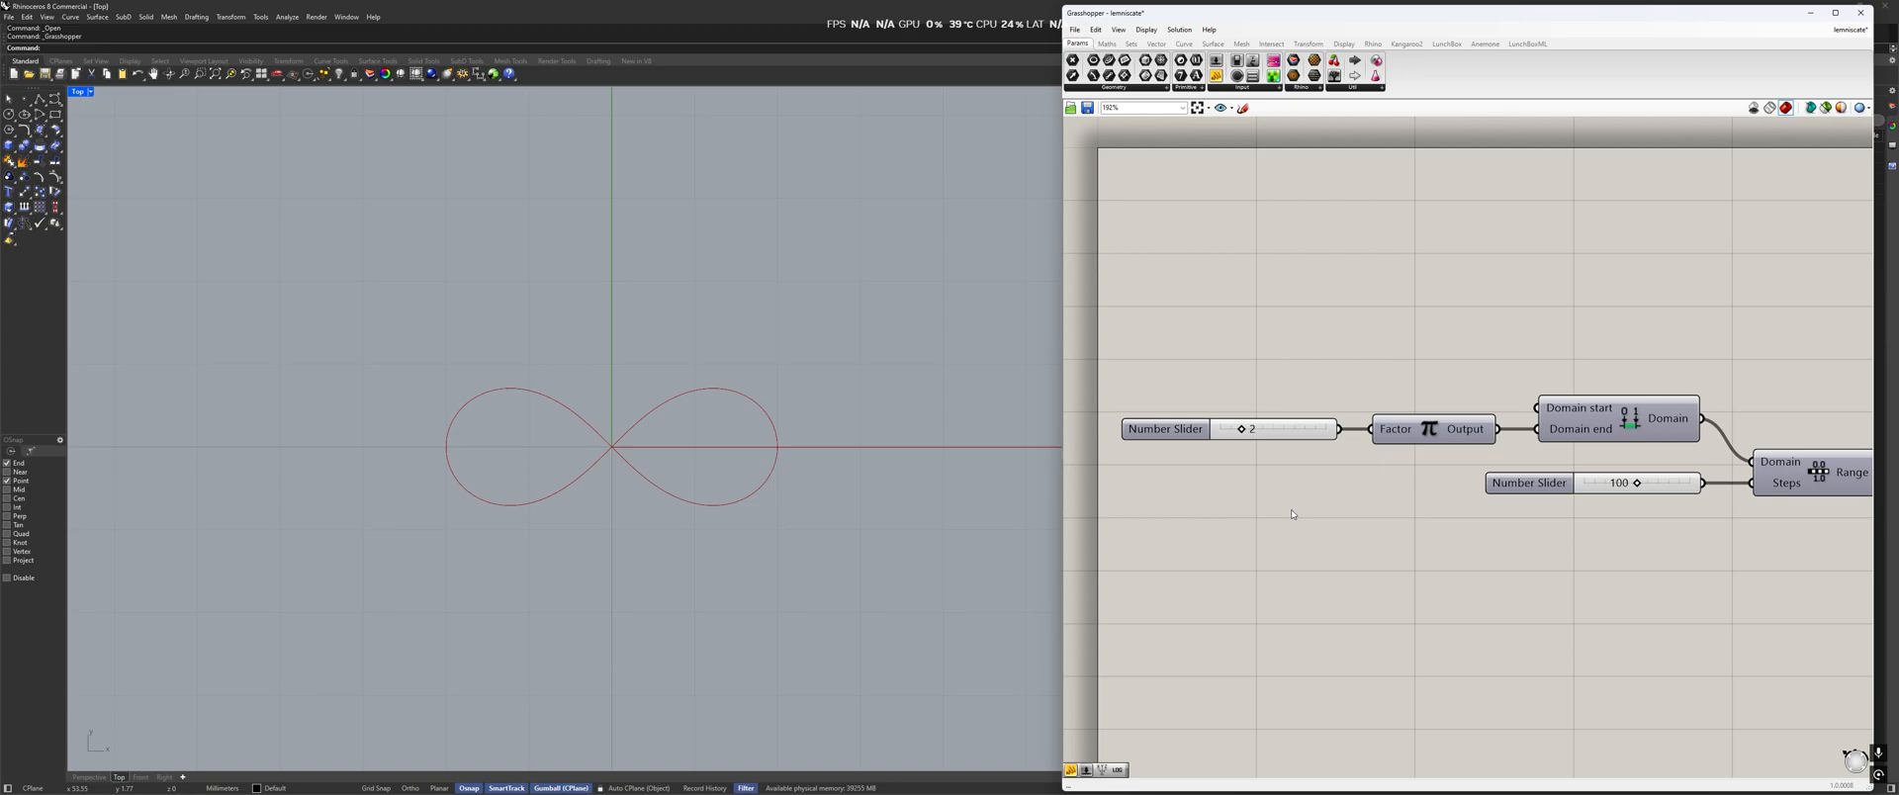
scroll(1291, 514, down, 3)
right_drag(1520, 584, 1305, 495)
mouse_move(1615, 483)
right_down()
mouse_move(1246, 471)
mouse_move(1592, 532)
right_up()
scroll(1347, 386, up, 3)
click(1346, 379)
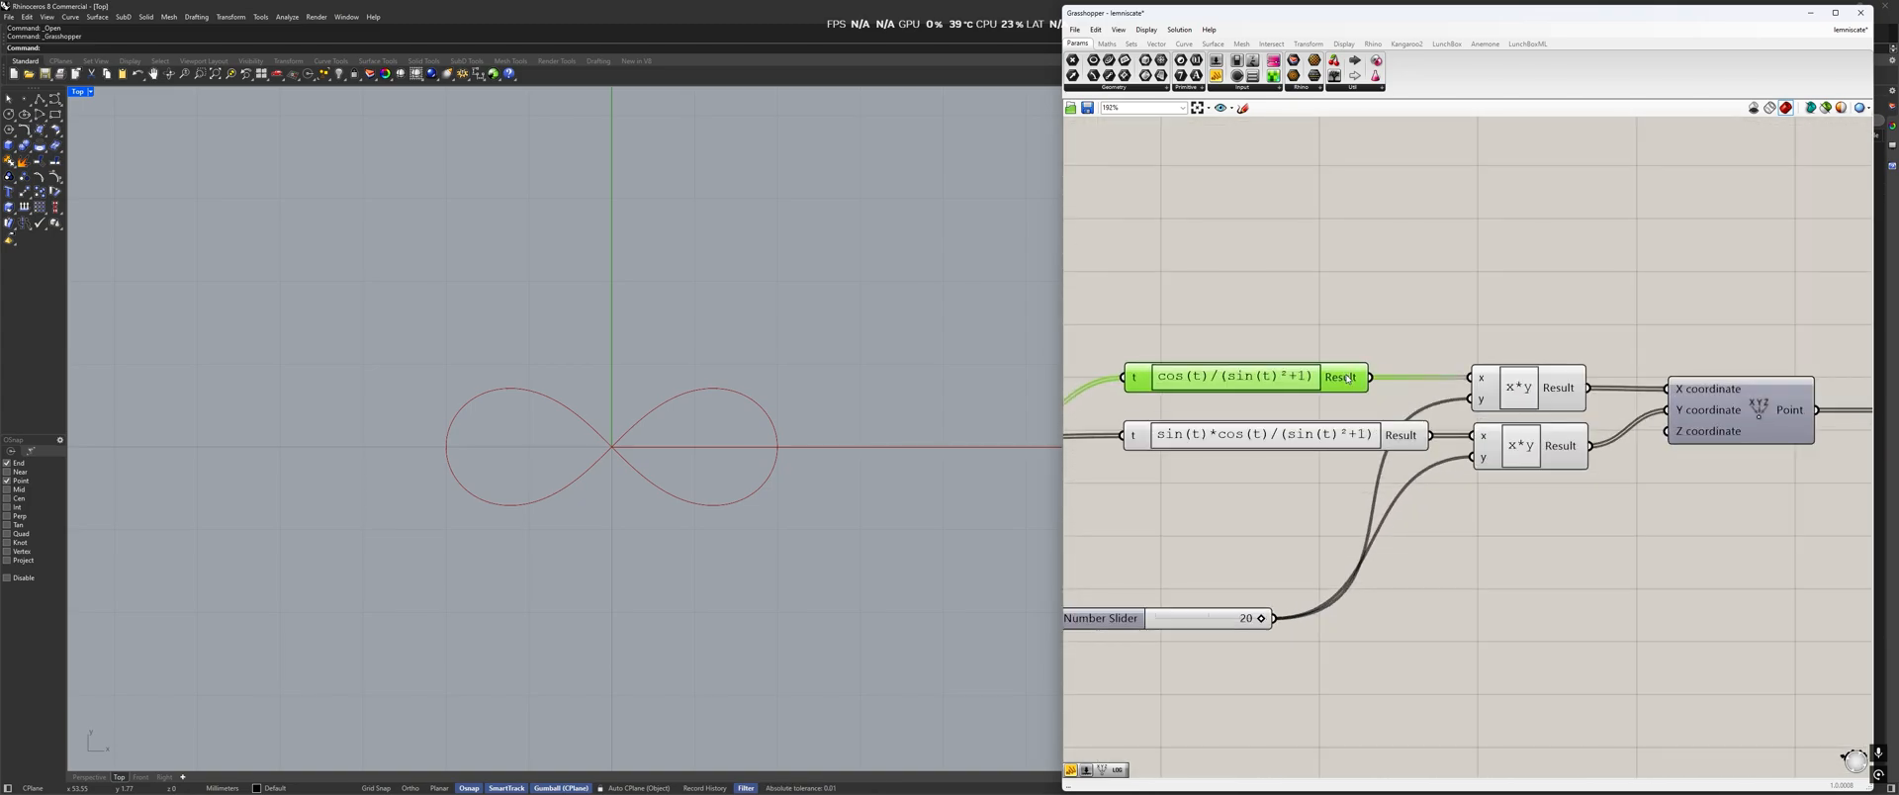
click(1263, 297)
scroll(668, 474, down, 4)
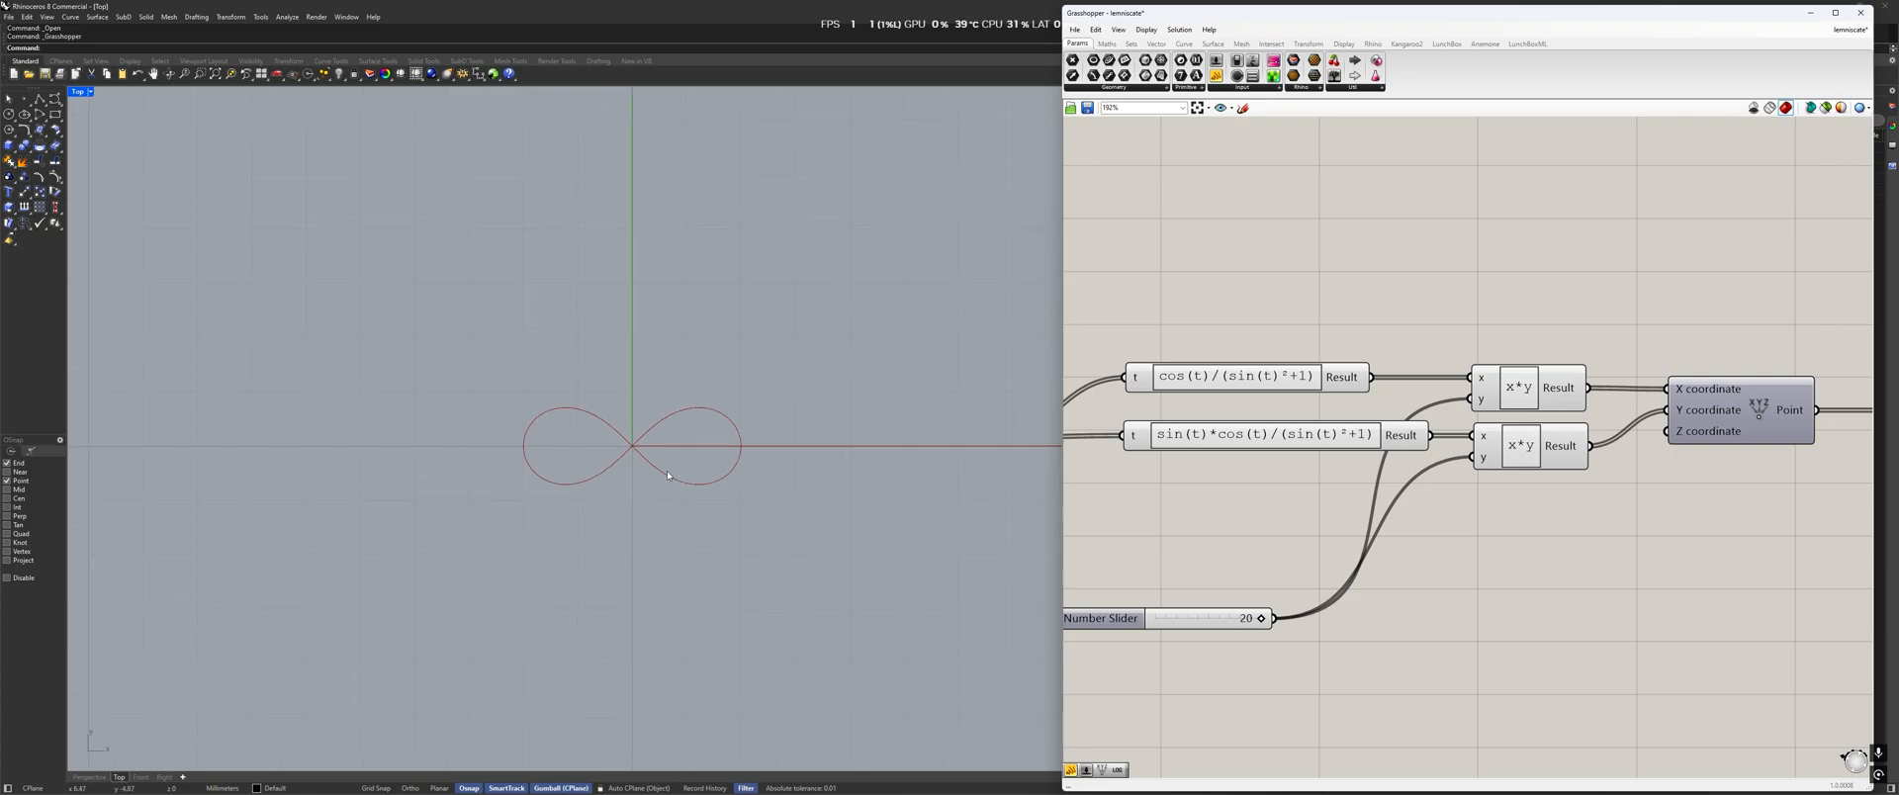
right_drag(667, 475, 671, 443)
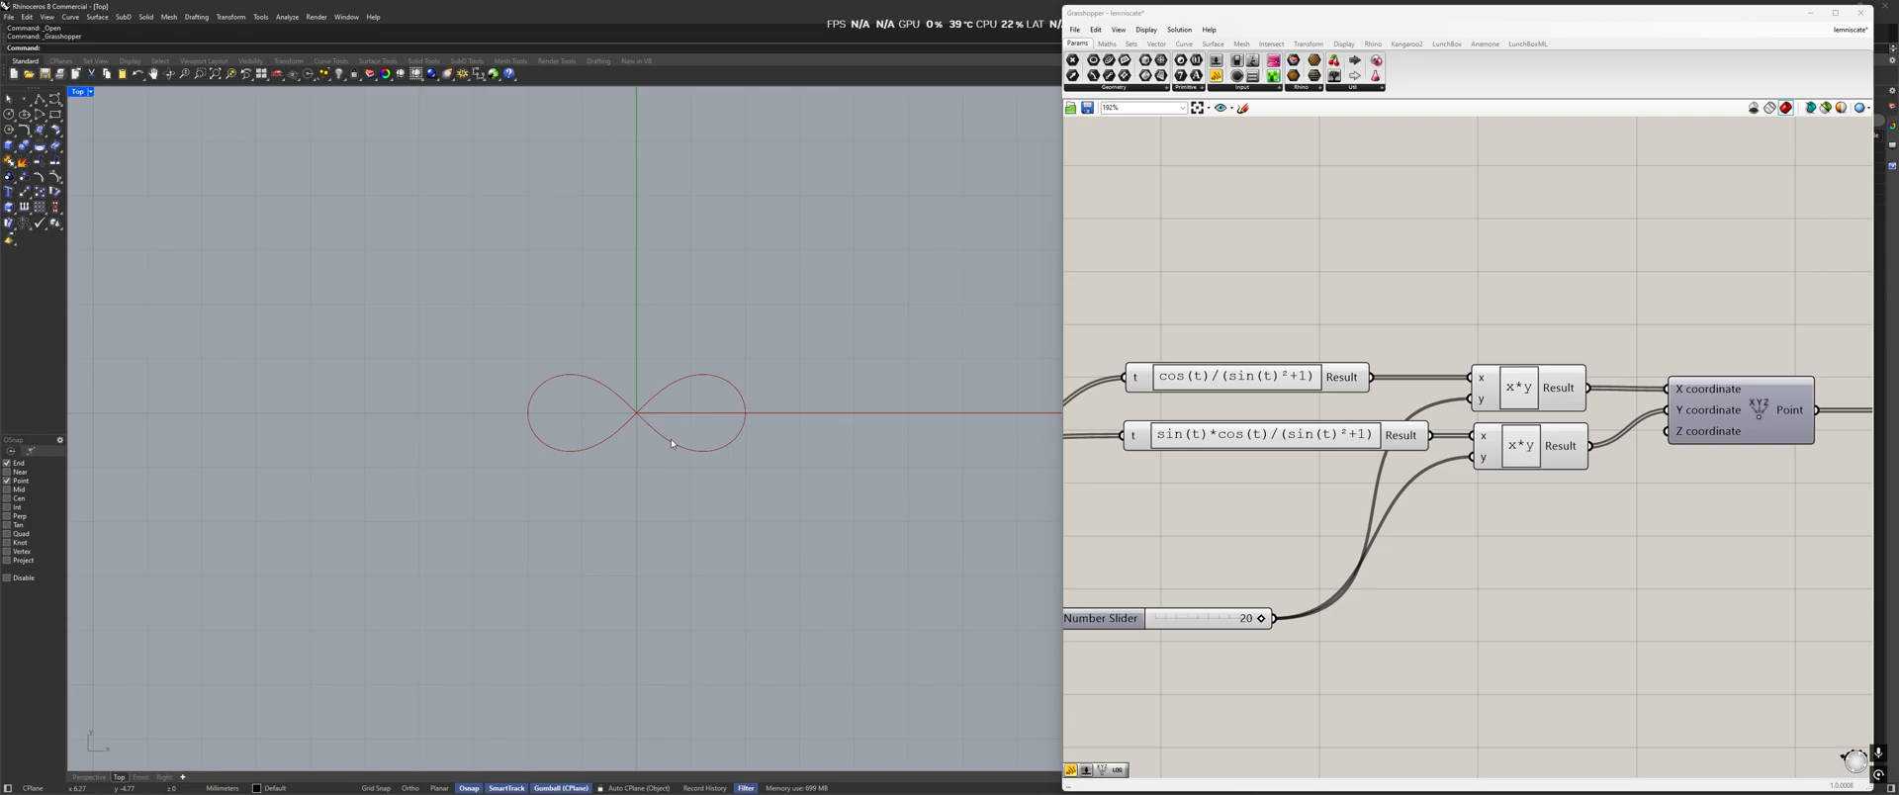
Move the number slider feeding both multiplication components closer beneath the sin(t)*cos(t)/(sin(t)²+1) expression.
scroll(1513, 438, down, 4)
right_drag(1196, 513, 1058, 439)
right_drag(1466, 449, 1420, 463)
scroll(1187, 445, up, 3)
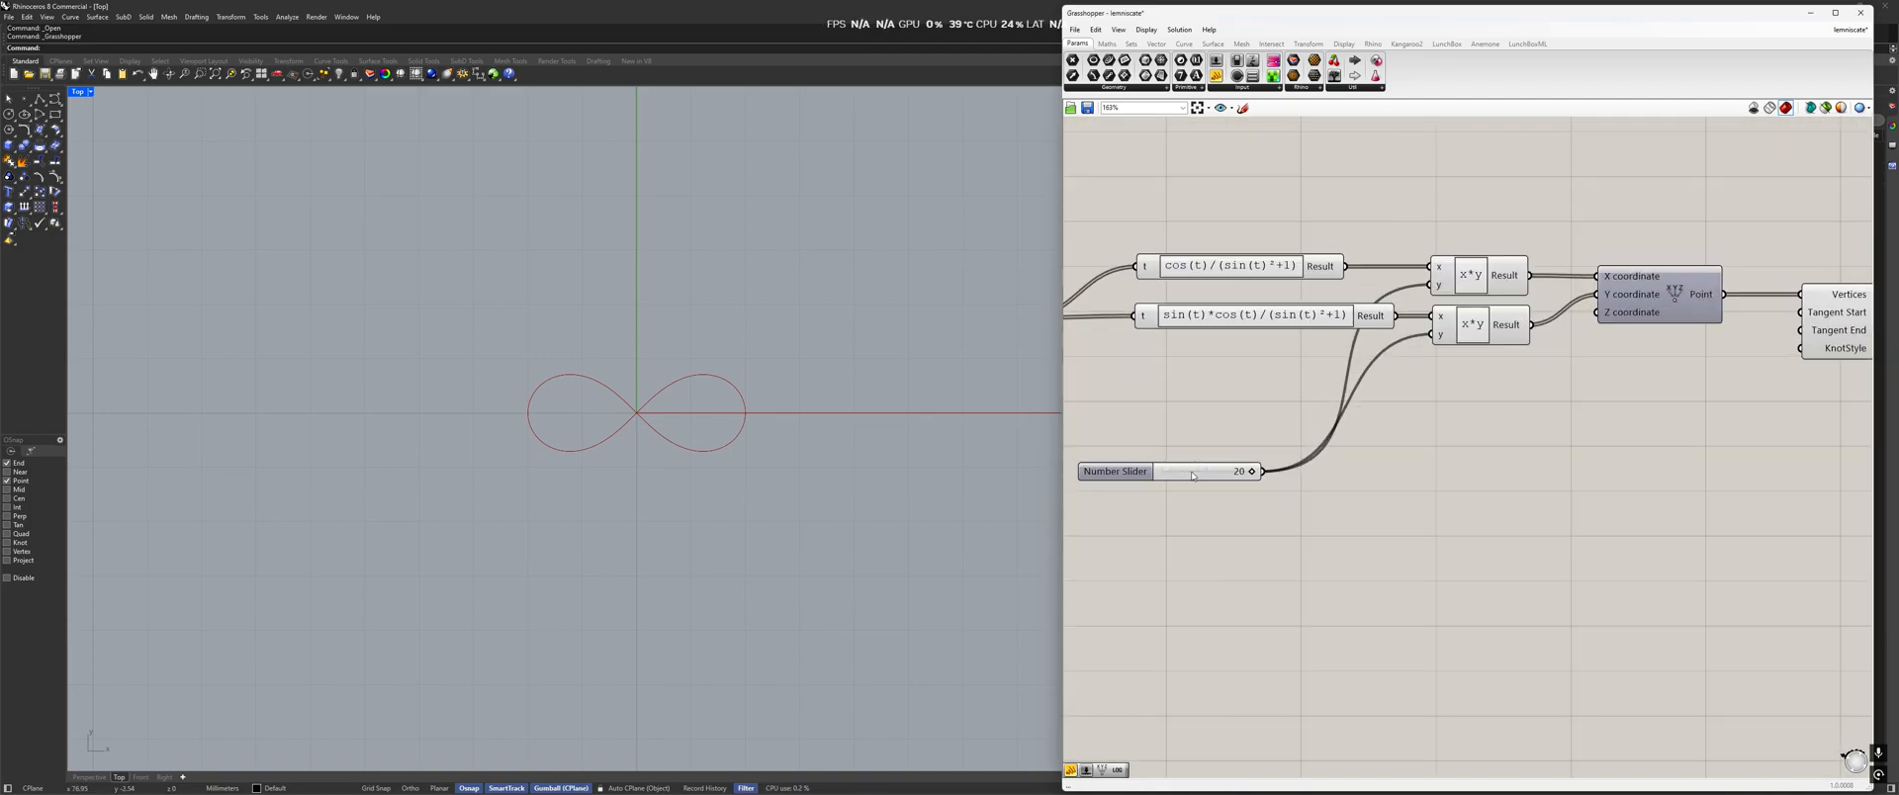
drag(1197, 475, 1254, 395)
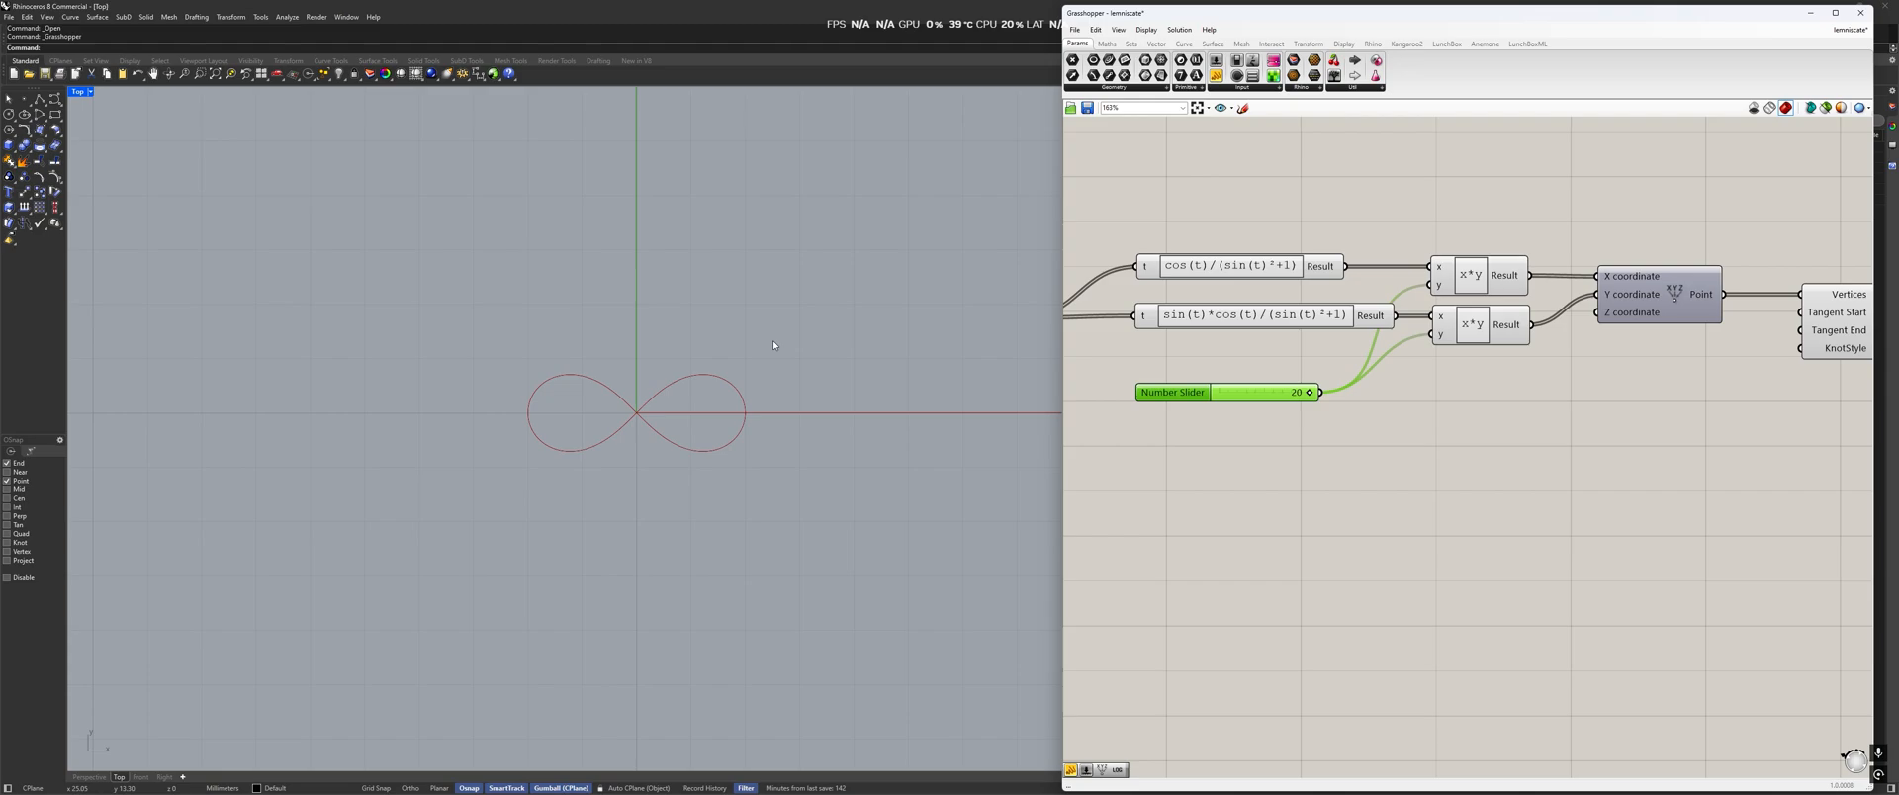
Examine the two lemniscate expressions, their multiplication components and the shared scale slider up close.
scroll(1286, 415, down, 4)
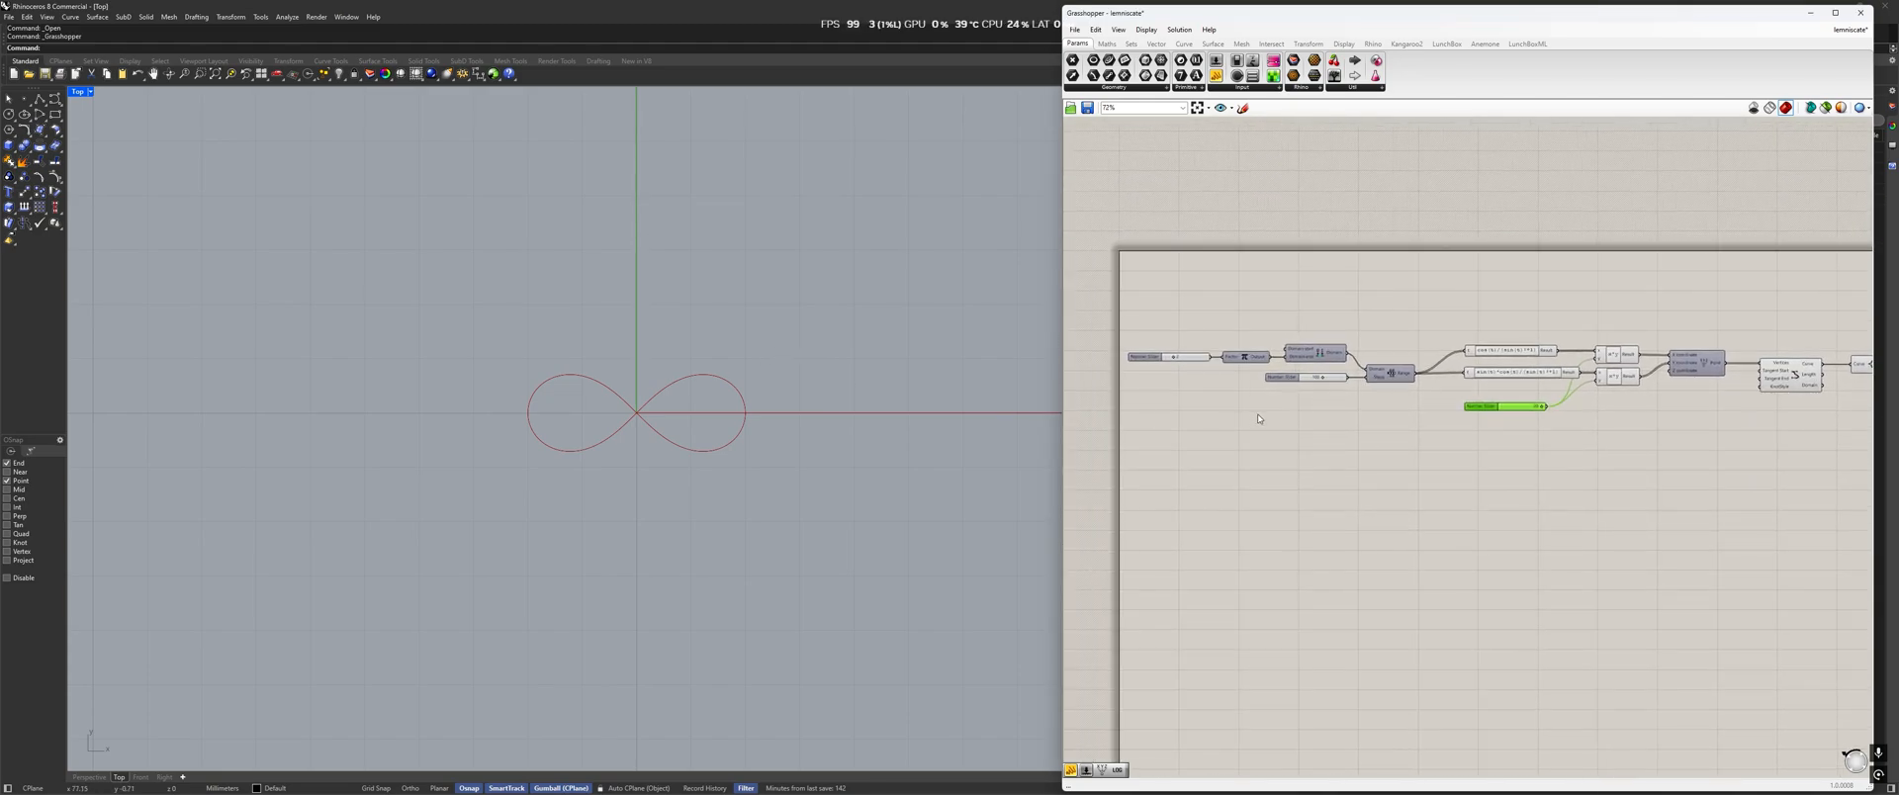
scroll(1259, 418, up, 3)
scroll(1477, 411, up, 4)
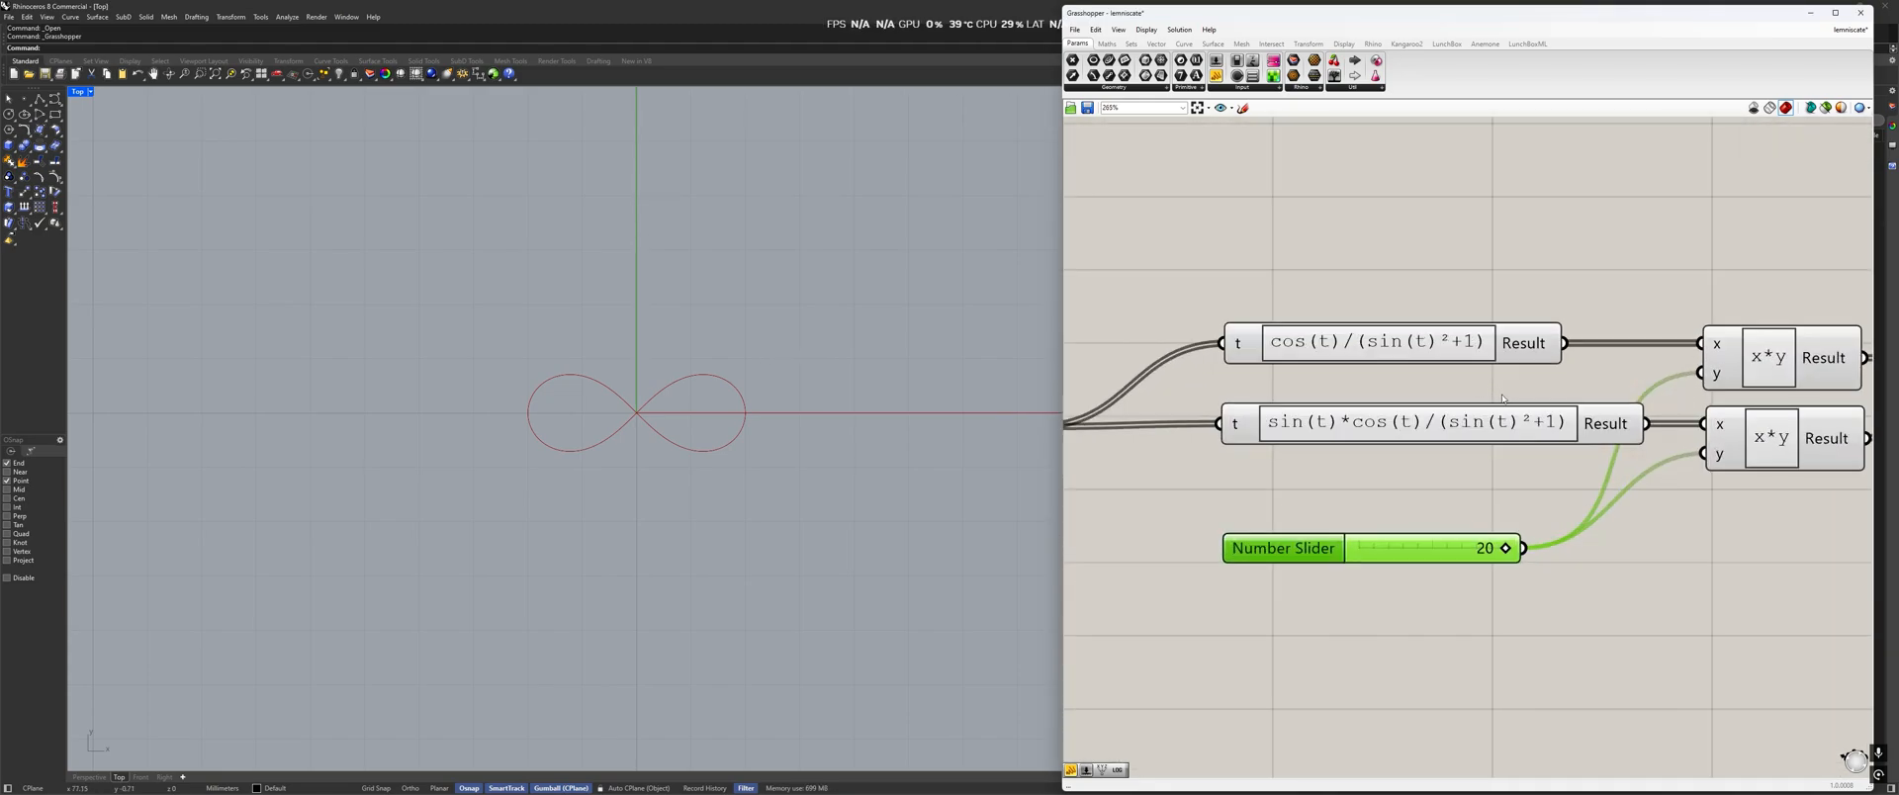
scroll(747, 418, up, 2)
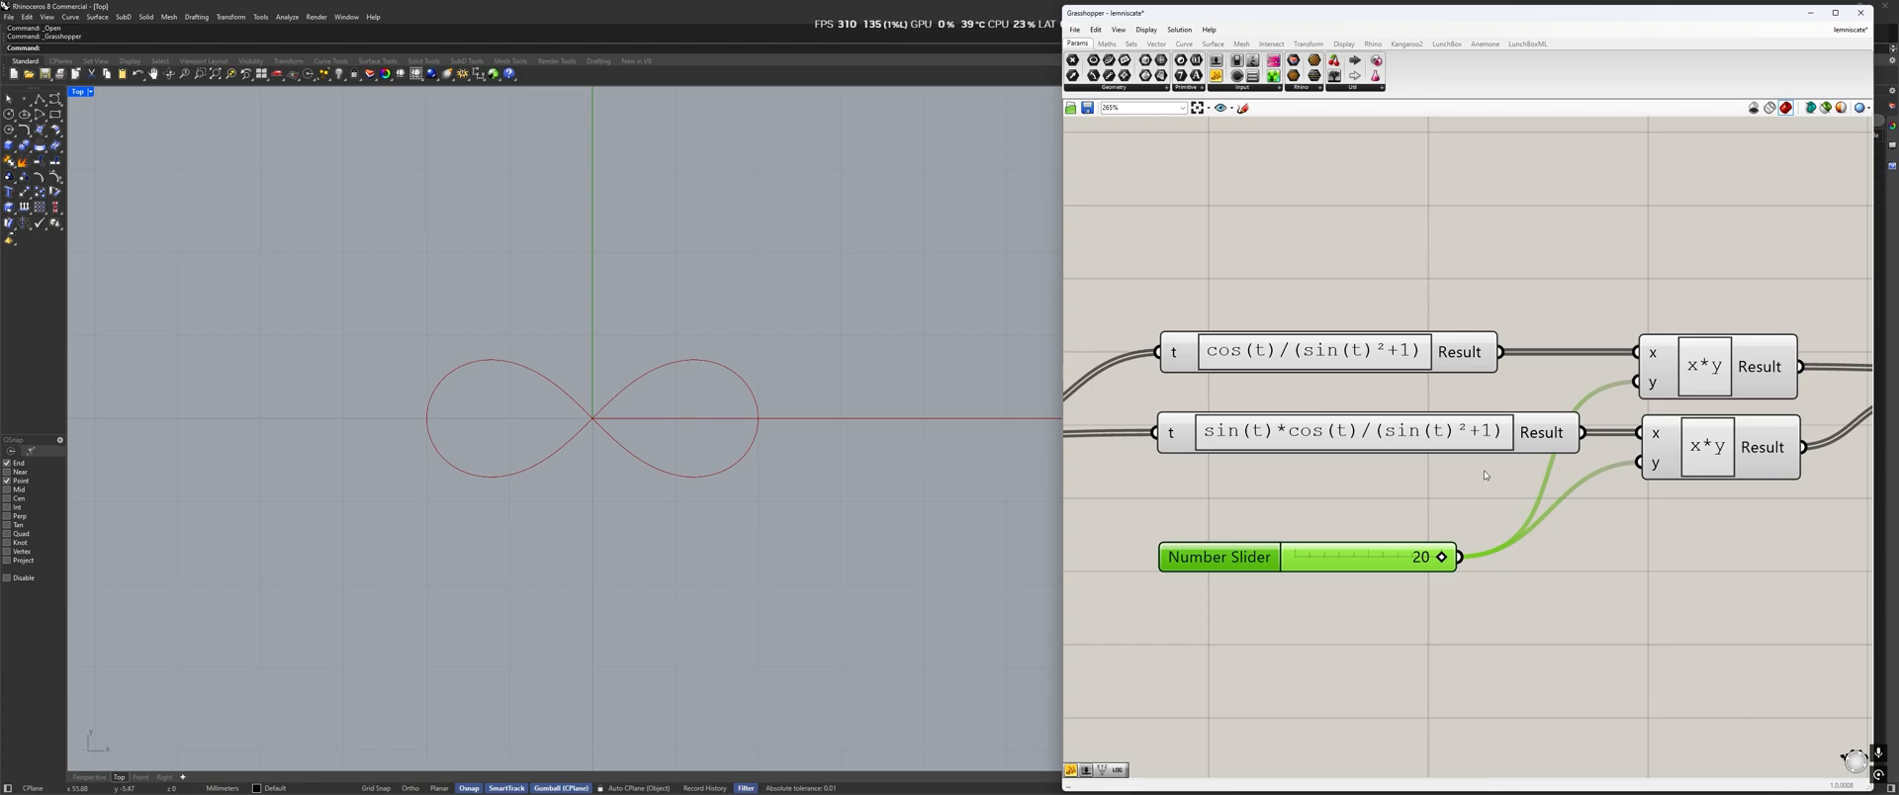
scroll(1460, 482, down, 2)
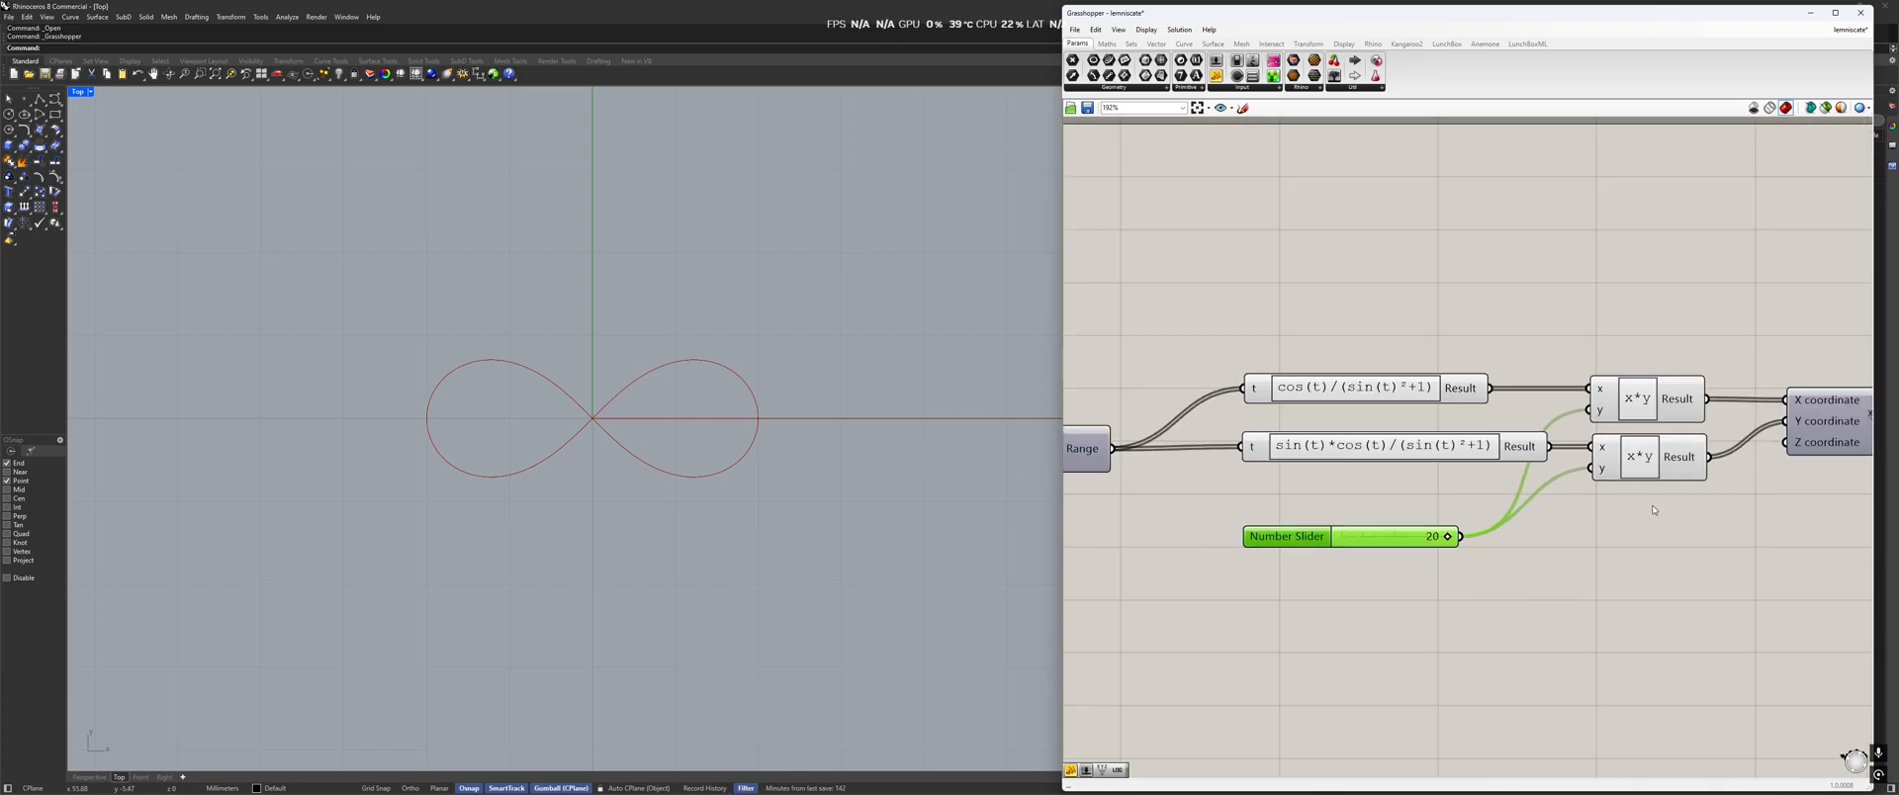
right_drag(1739, 526, 1573, 524)
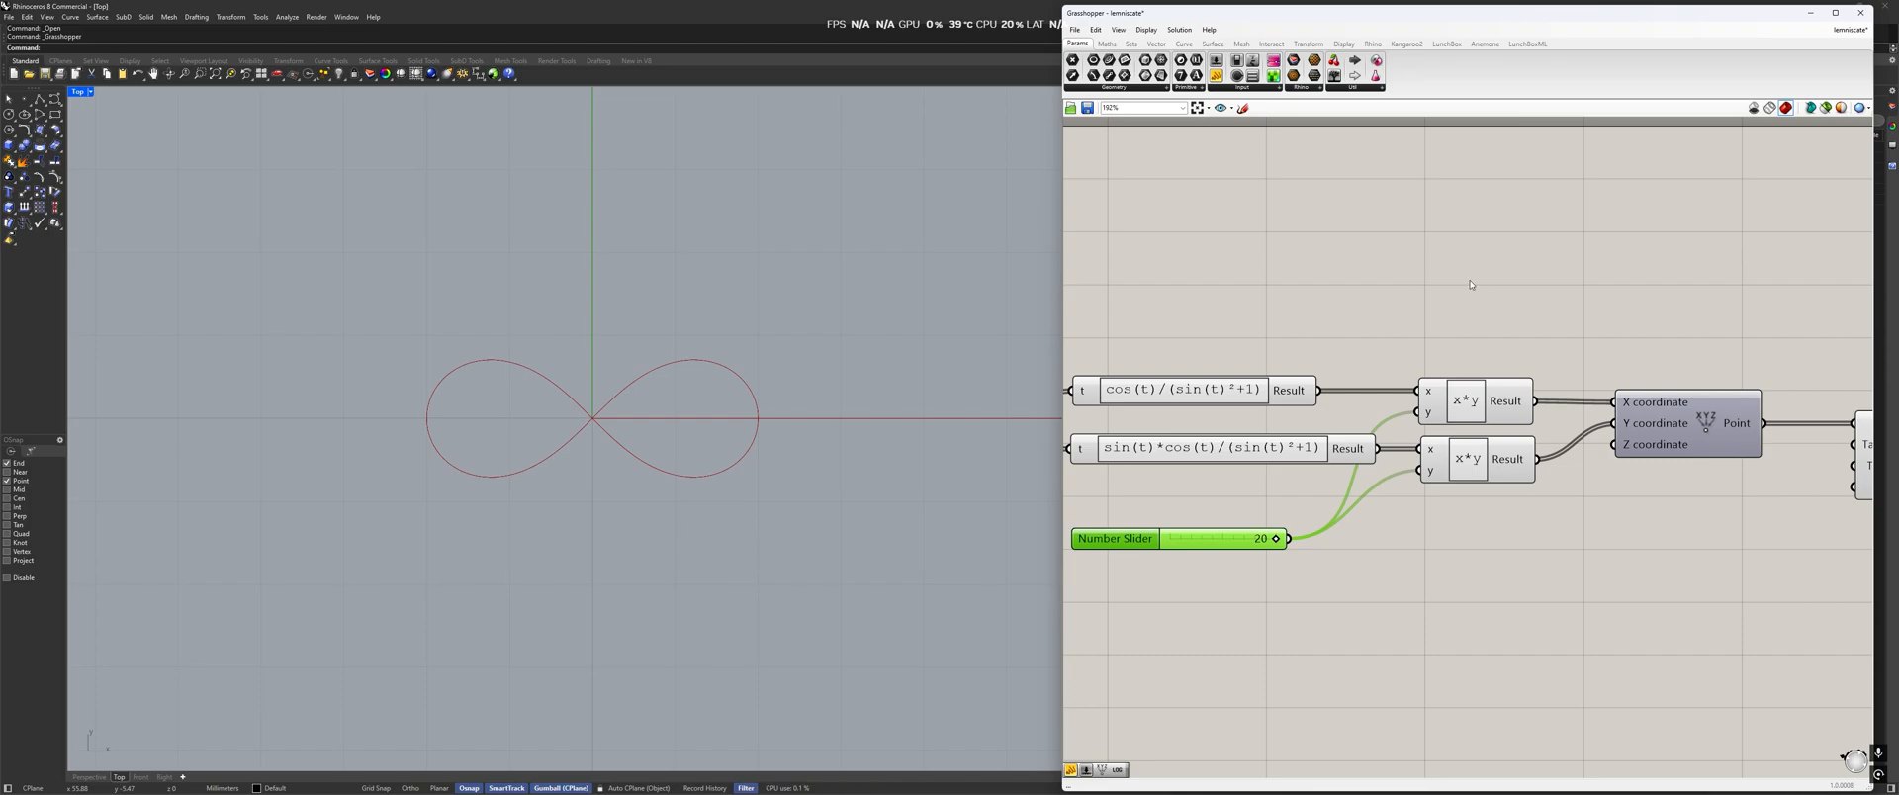
Rearrange the curve closure check component and its result panel so they sit apart beside the interpolated curve component.
scroll(1483, 507, down, 3)
right_drag(1686, 541, 1348, 538)
right_drag(1519, 529, 1448, 523)
scroll(1402, 529, up, 3)
drag(1419, 425, 1395, 426)
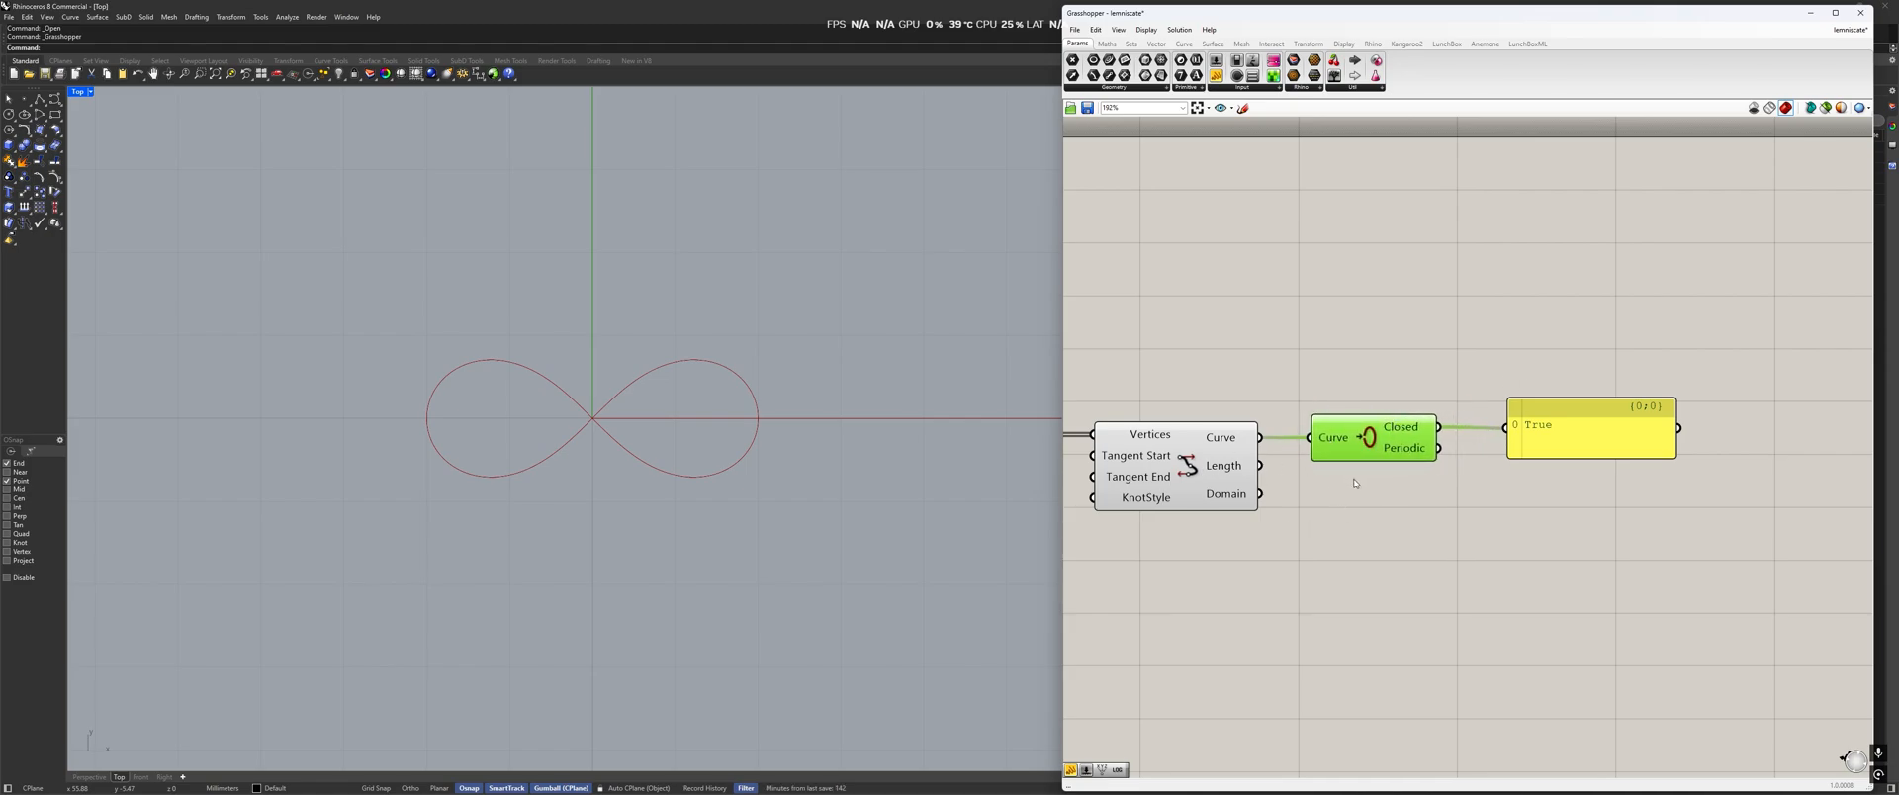
mouse_move(1355, 483)
right_down()
mouse_move(1576, 460)
mouse_move(1378, 465)
right_up()
click(1647, 422)
drag(1647, 422, 1701, 393)
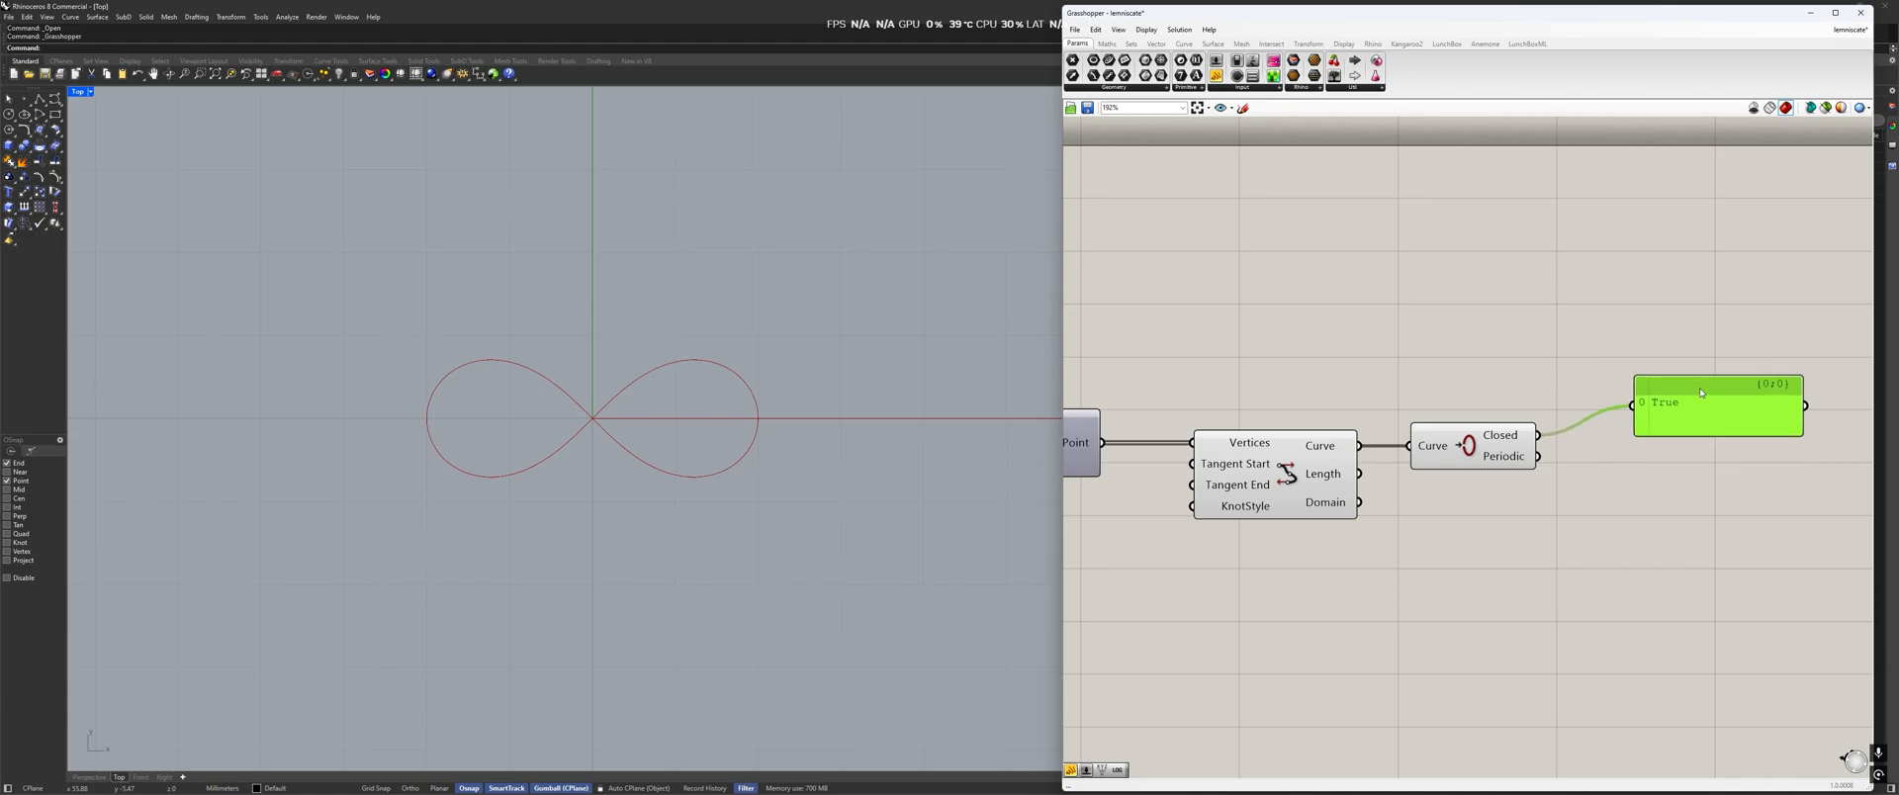
click(1609, 478)
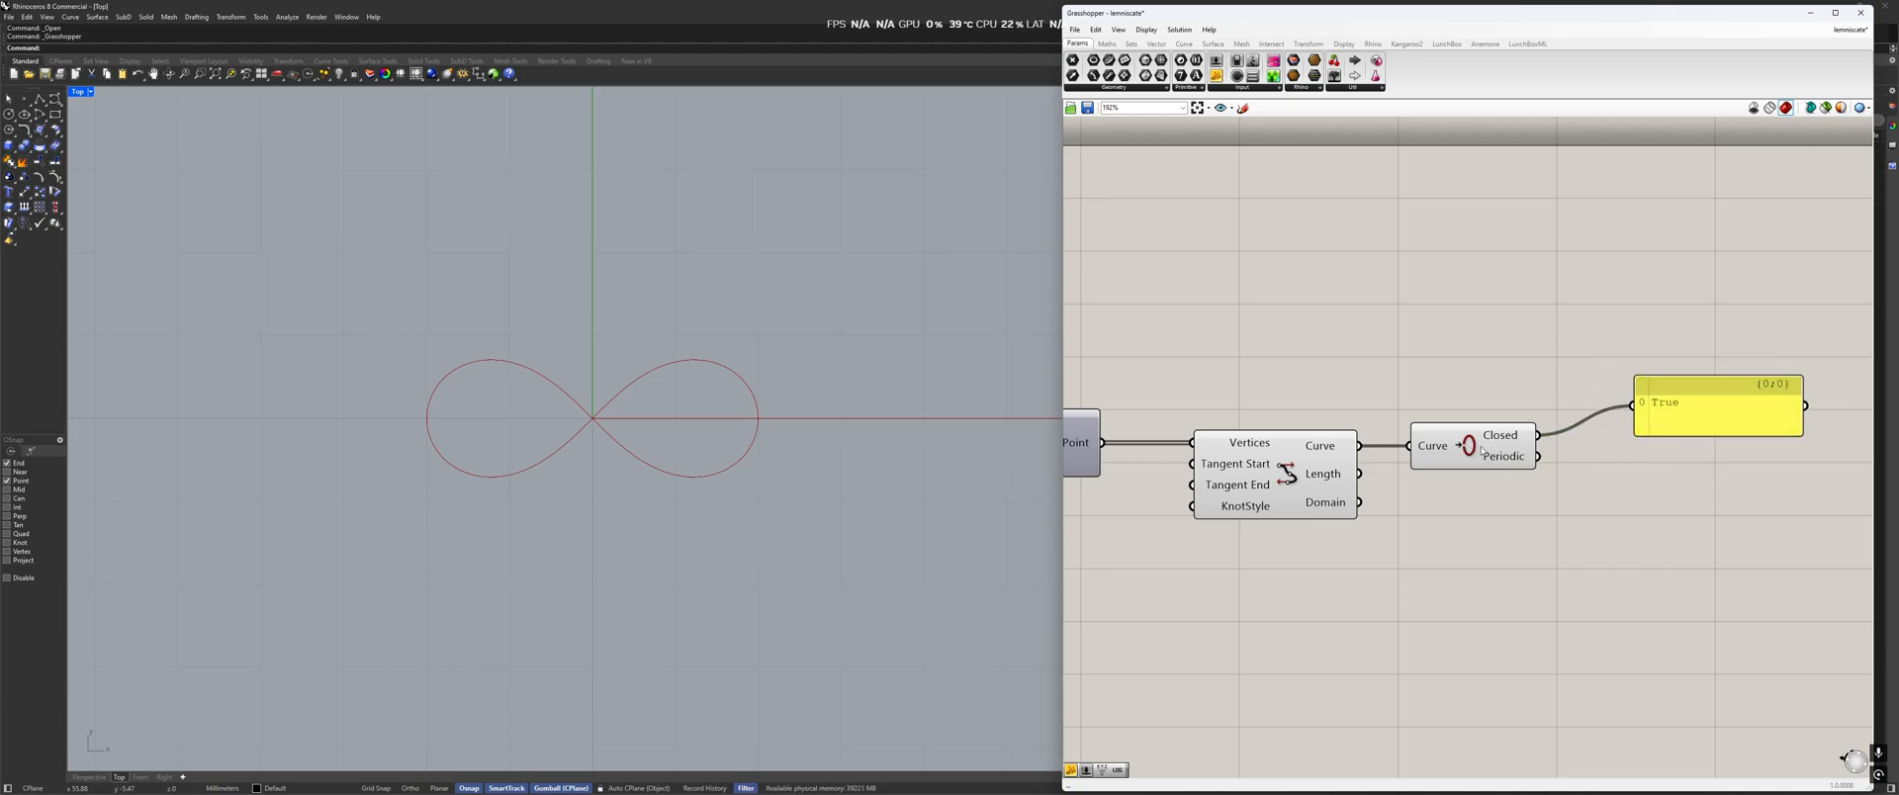
drag(1493, 451, 1589, 547)
click(1434, 524)
Bake the interpolated infinity curve into the Rhino model with default attributes and By Layer colour.
click(1337, 448)
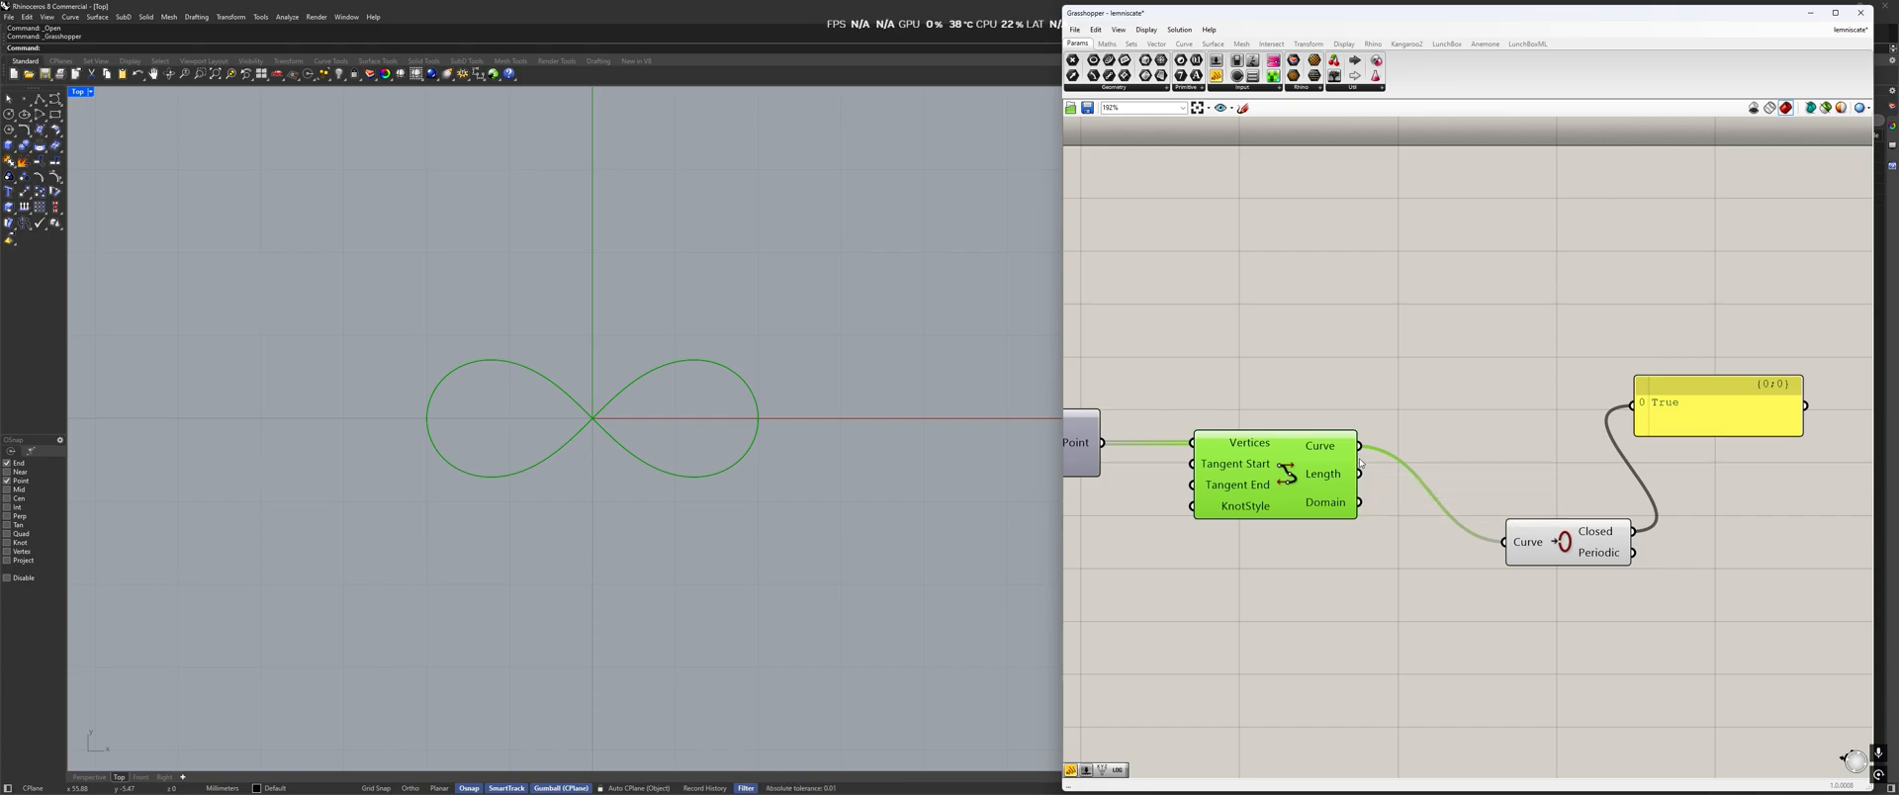
click(1398, 413)
click(1325, 444)
right_click(1321, 446)
click(1390, 467)
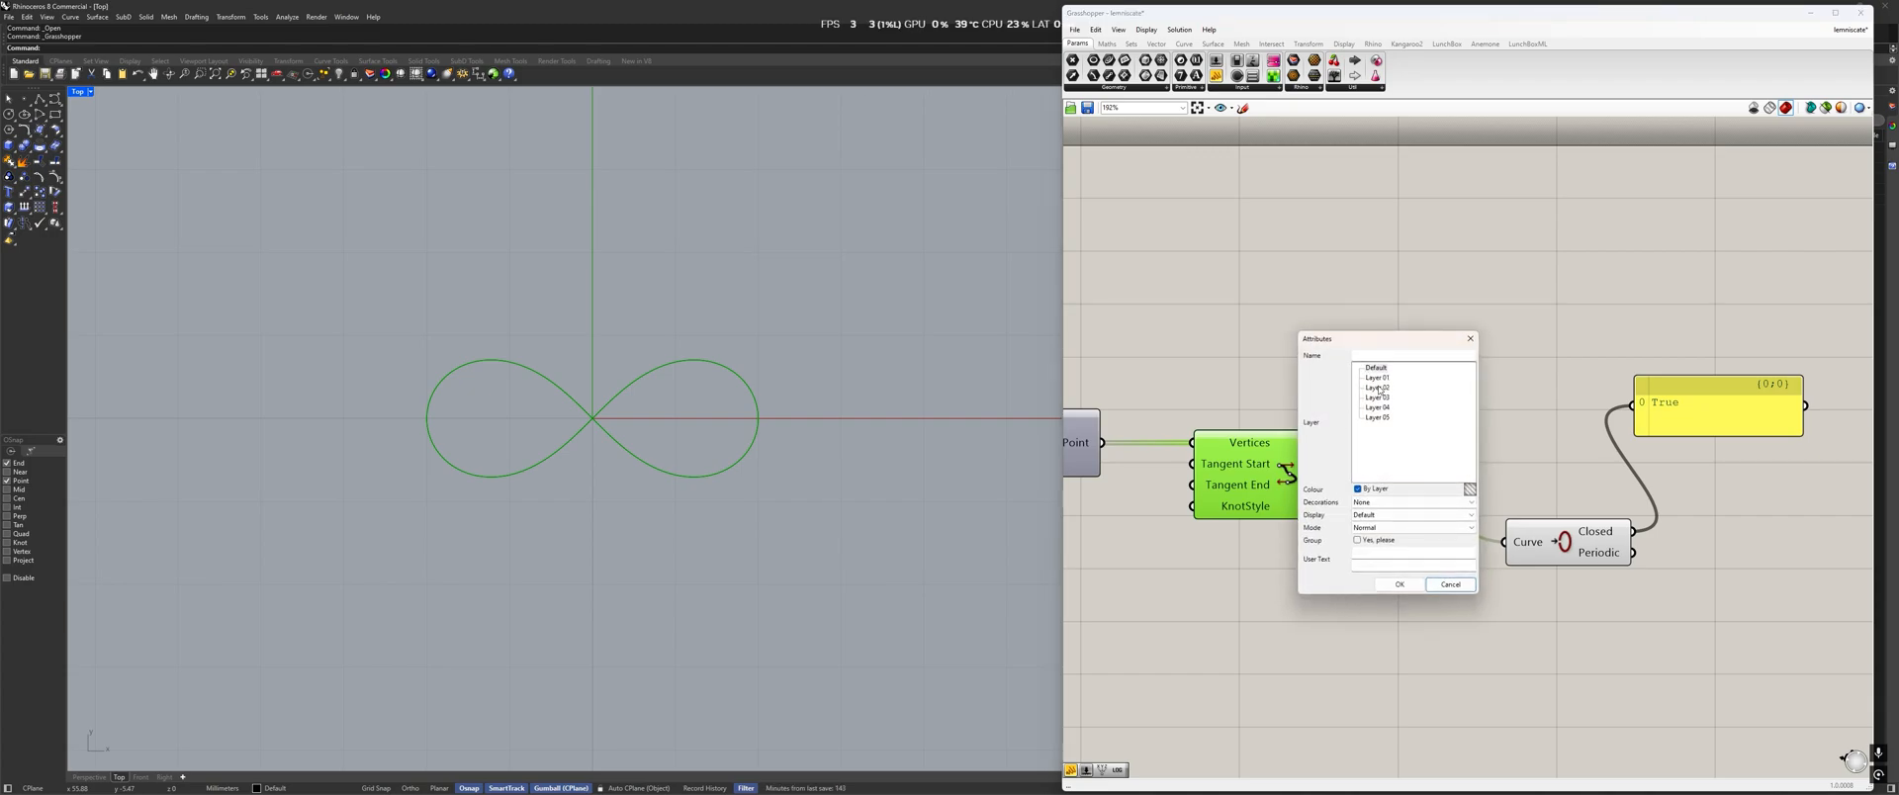
click(1400, 585)
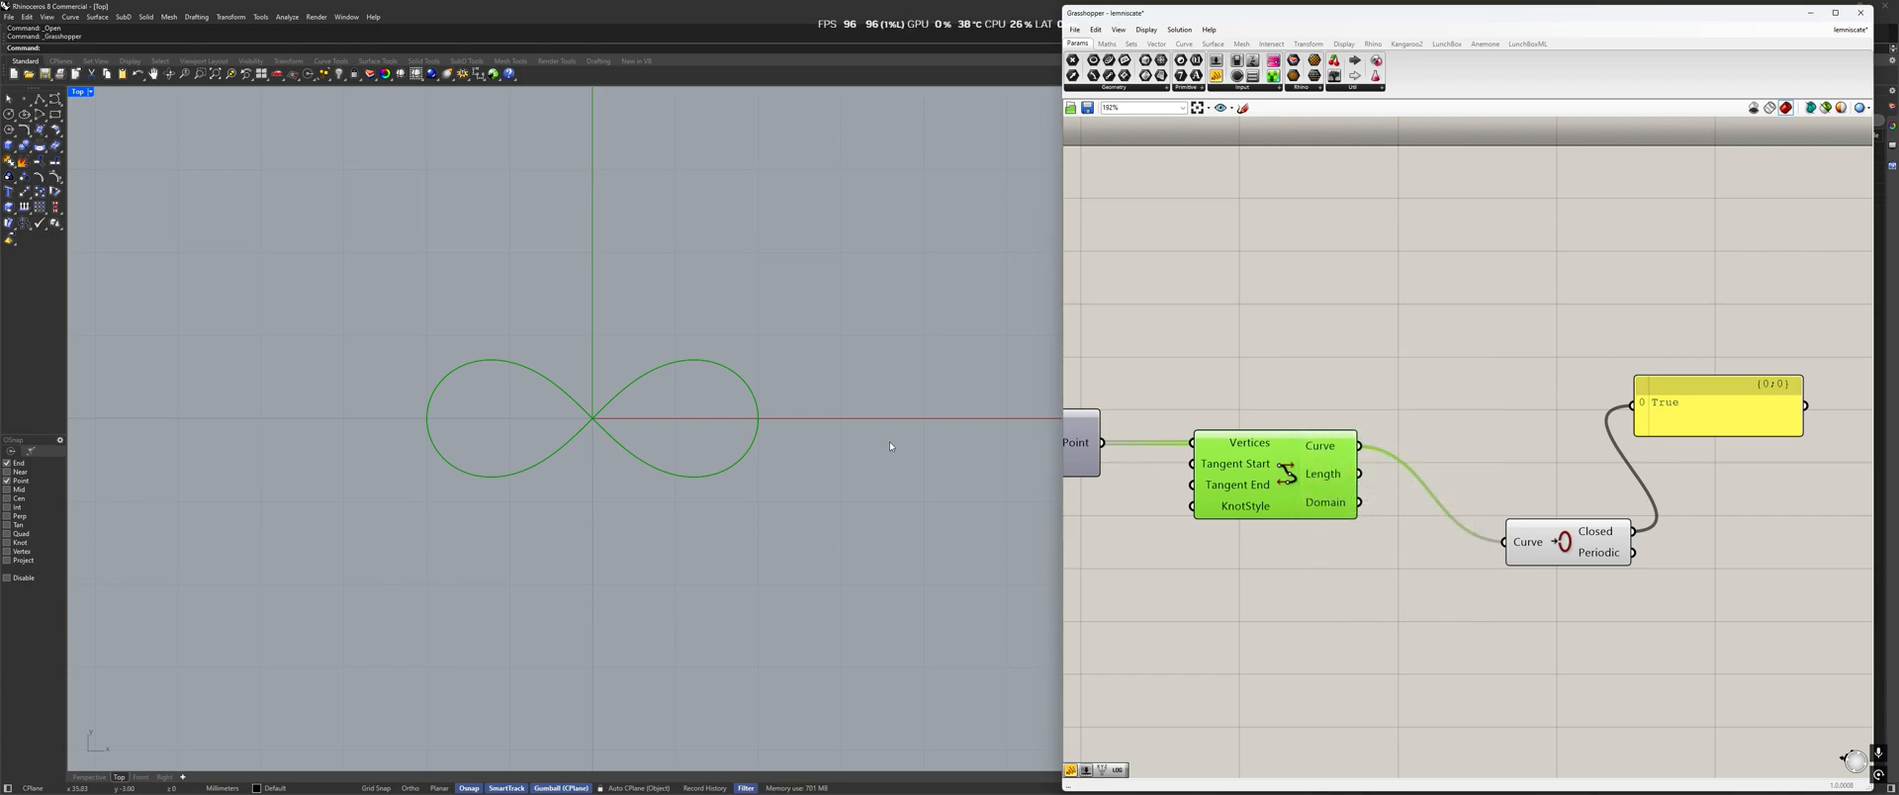
Turn off the Grasshopper preview and select the baked infinity curve in the Top viewport.
scroll(816, 403, down, 2)
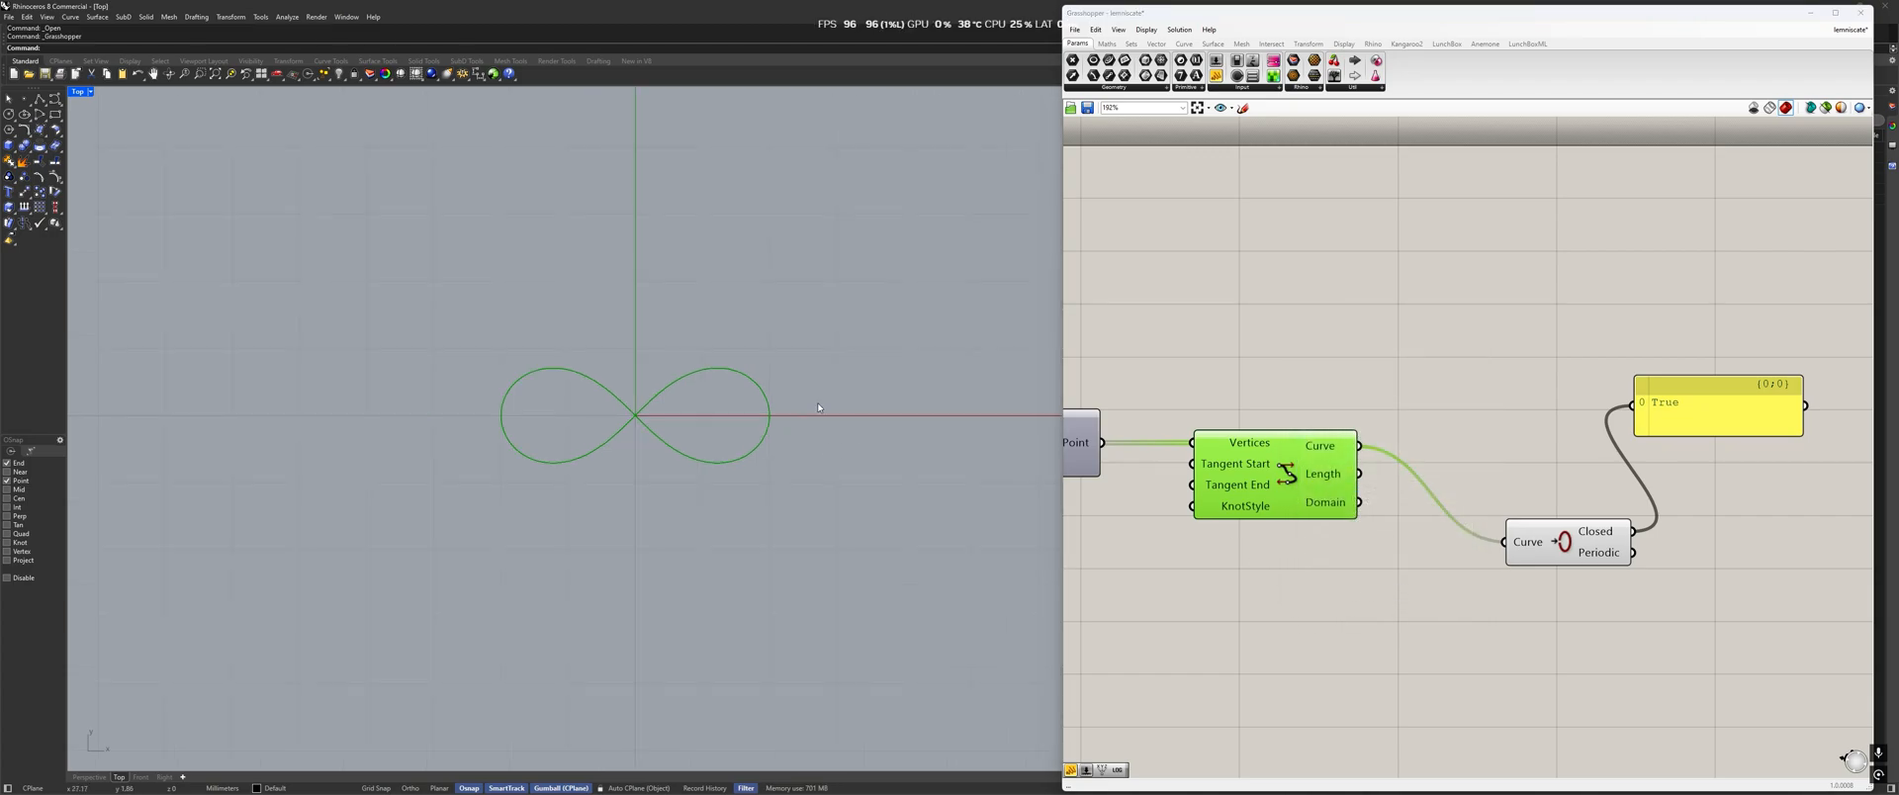
click(1753, 111)
drag(947, 277, 350, 580)
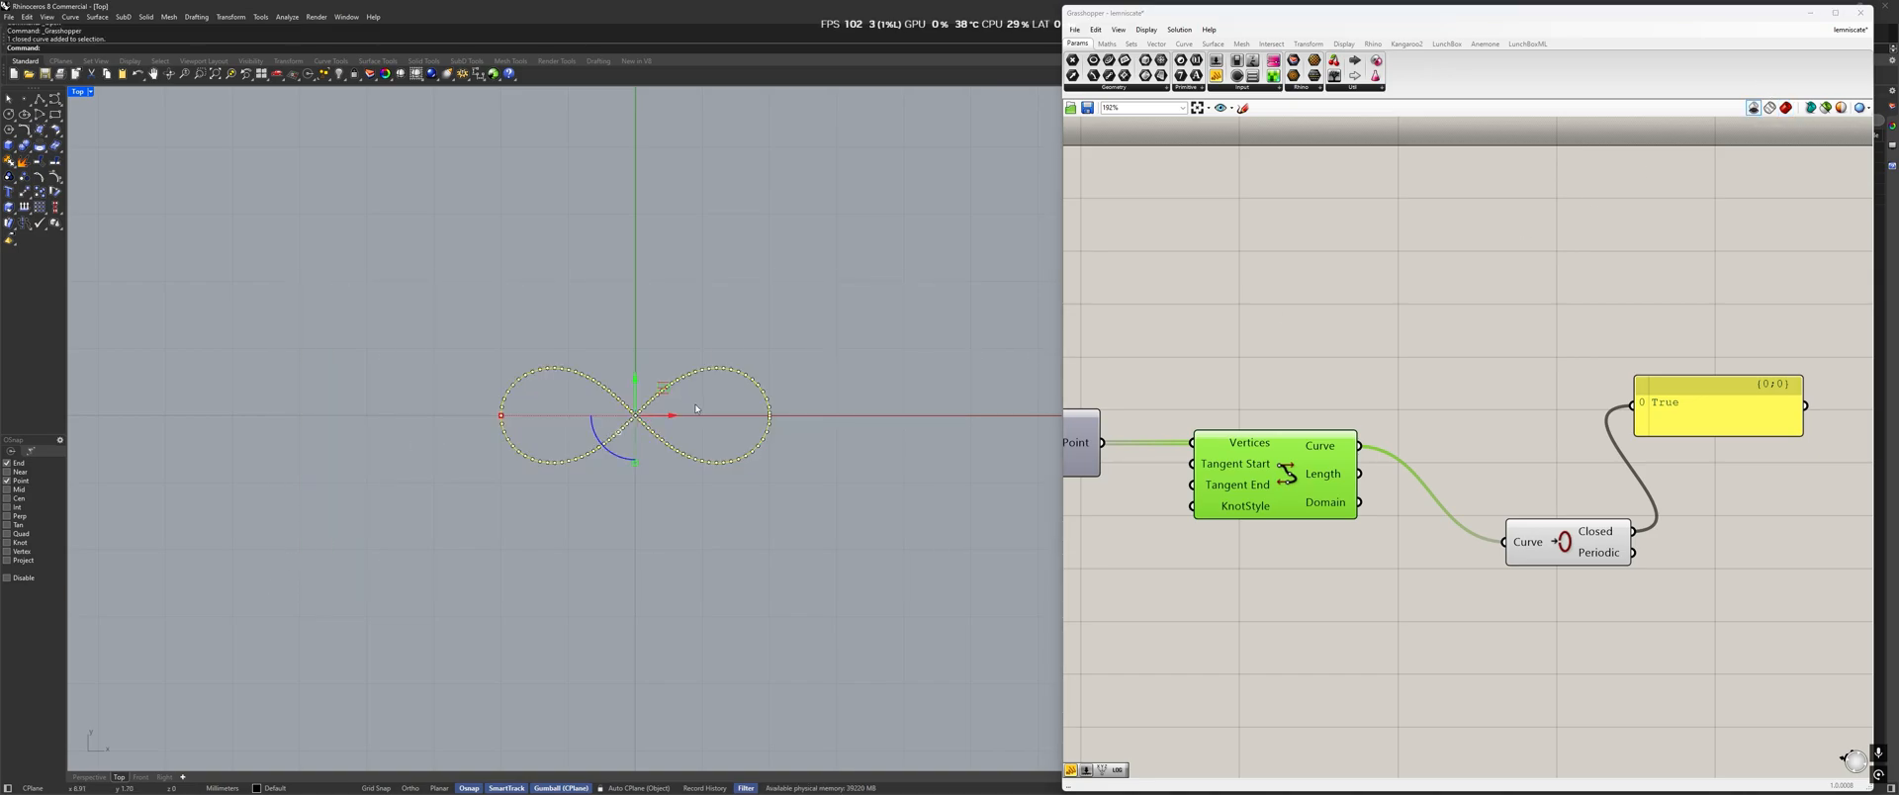
scroll(697, 407, up, 3)
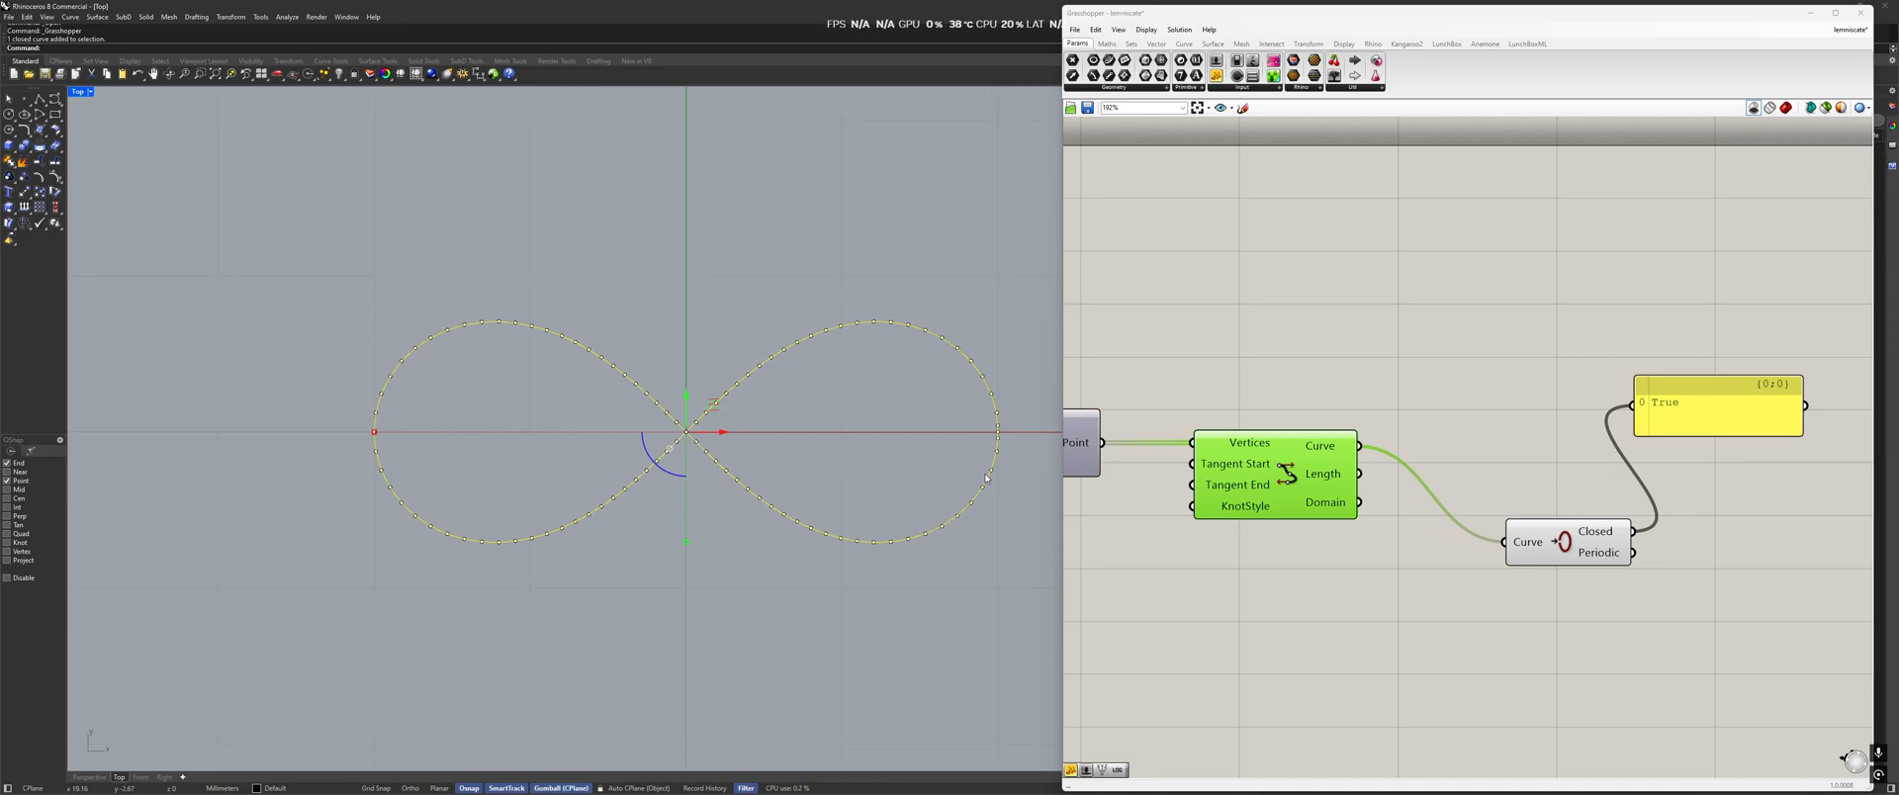
scroll(836, 423, down, 4)
right_drag(848, 428, 708, 437)
scroll(759, 429, up, 2)
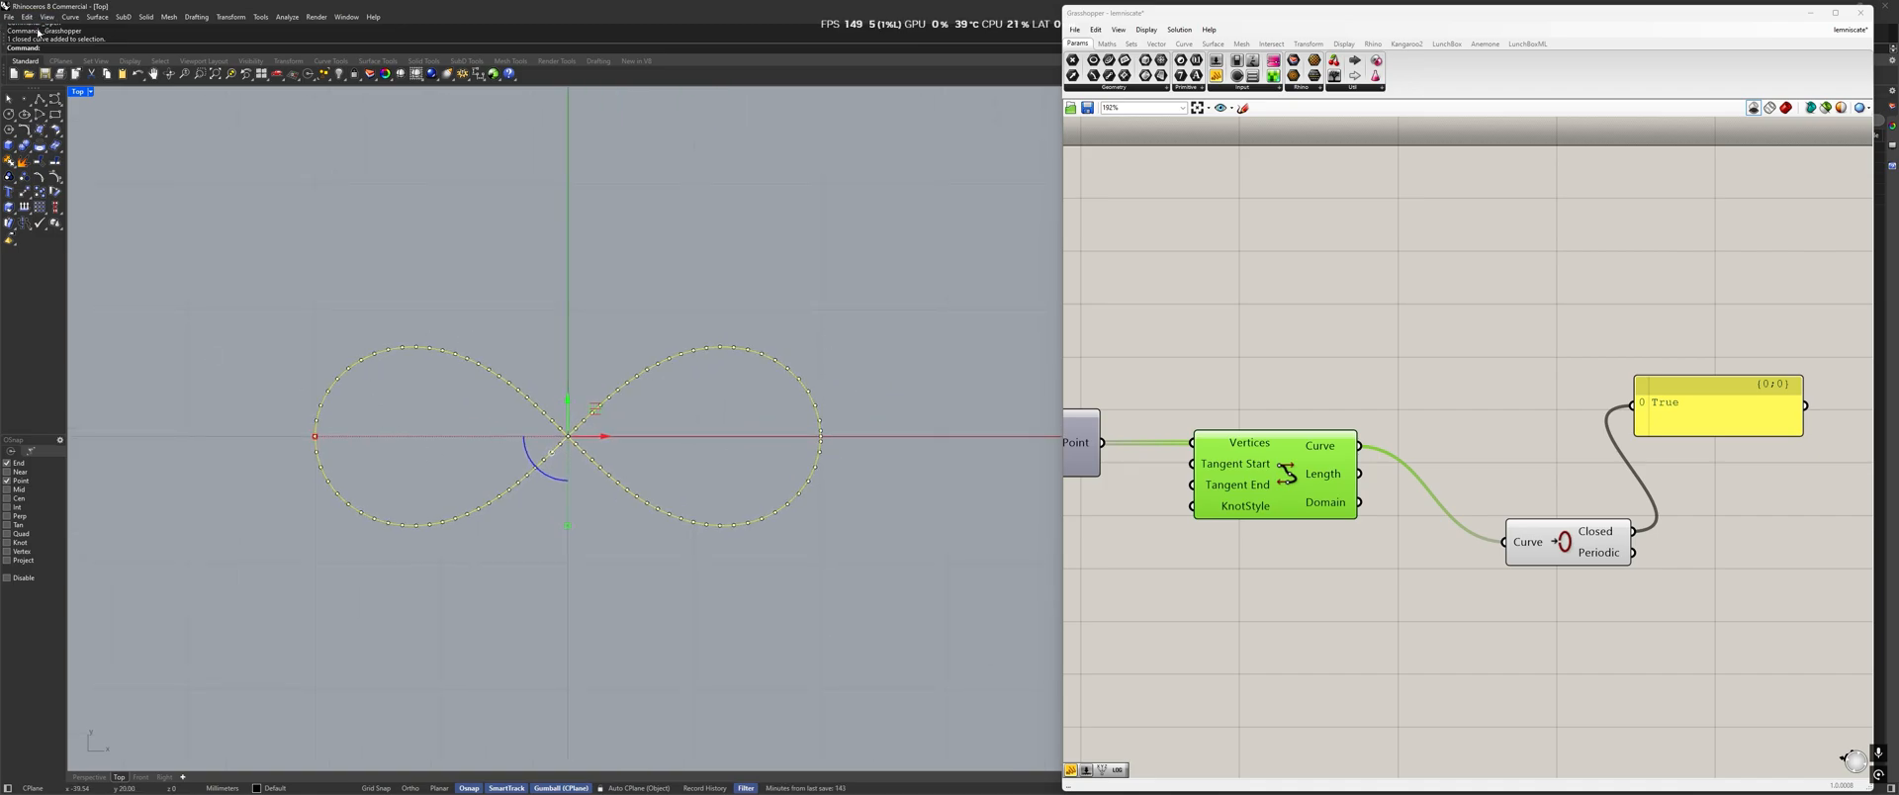
Export the selected infinity curve to the Desktop as Adobe Illustrator file 2, preserving model scale and using RGB colour.
click(9, 16)
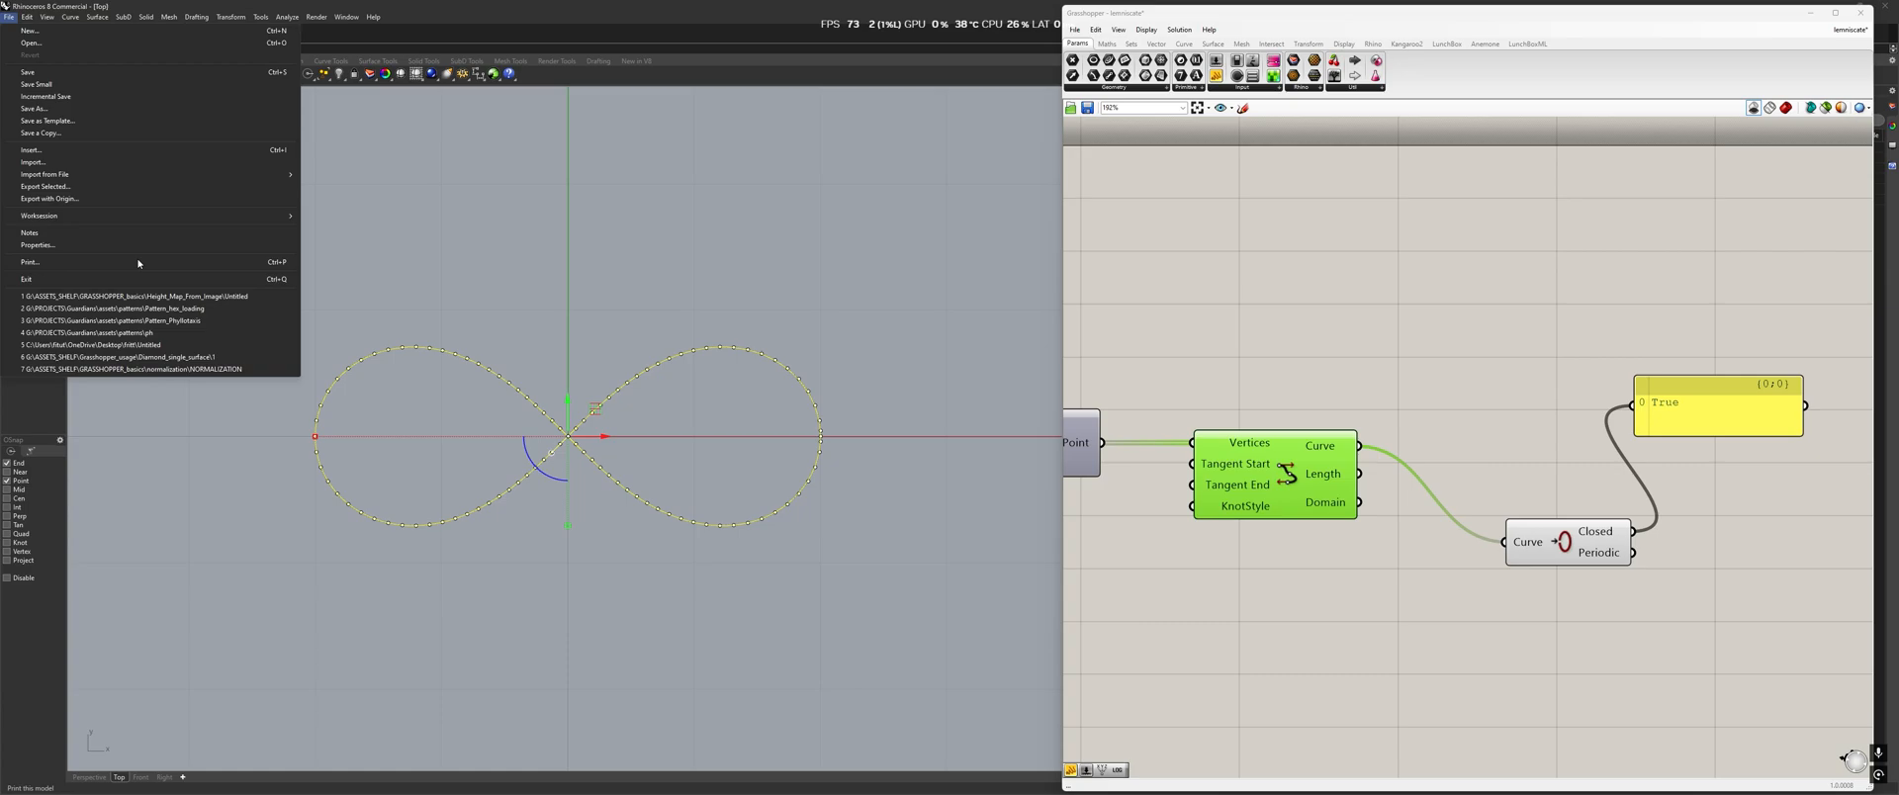
click(165, 193)
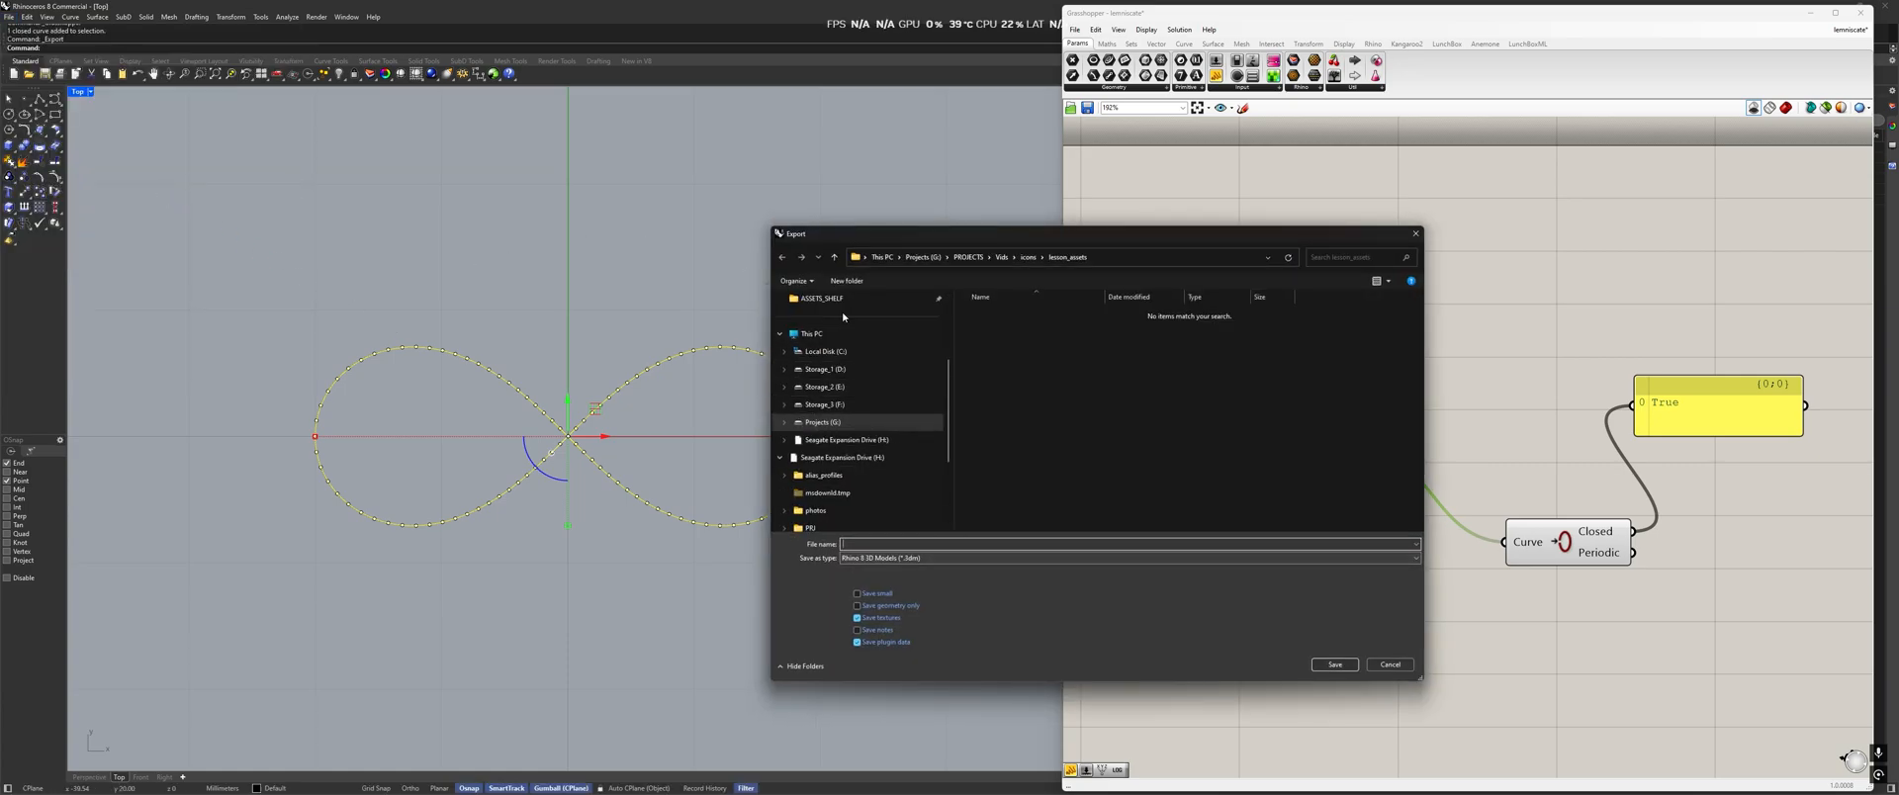
scroll(842, 316, up, 3)
click(835, 356)
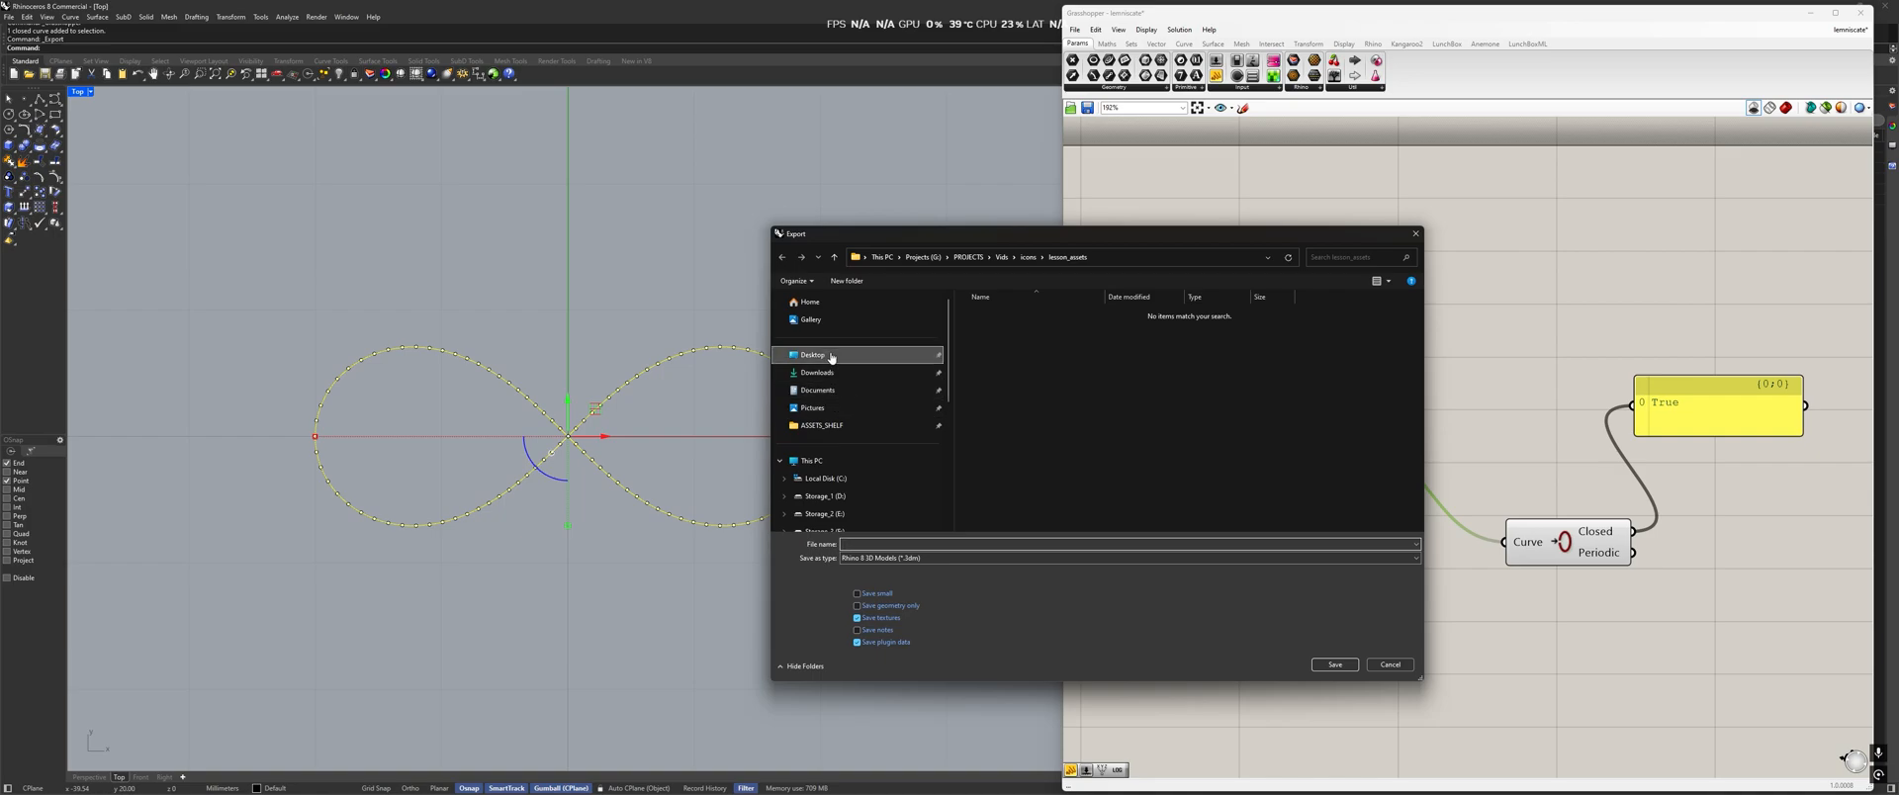
click(940, 576)
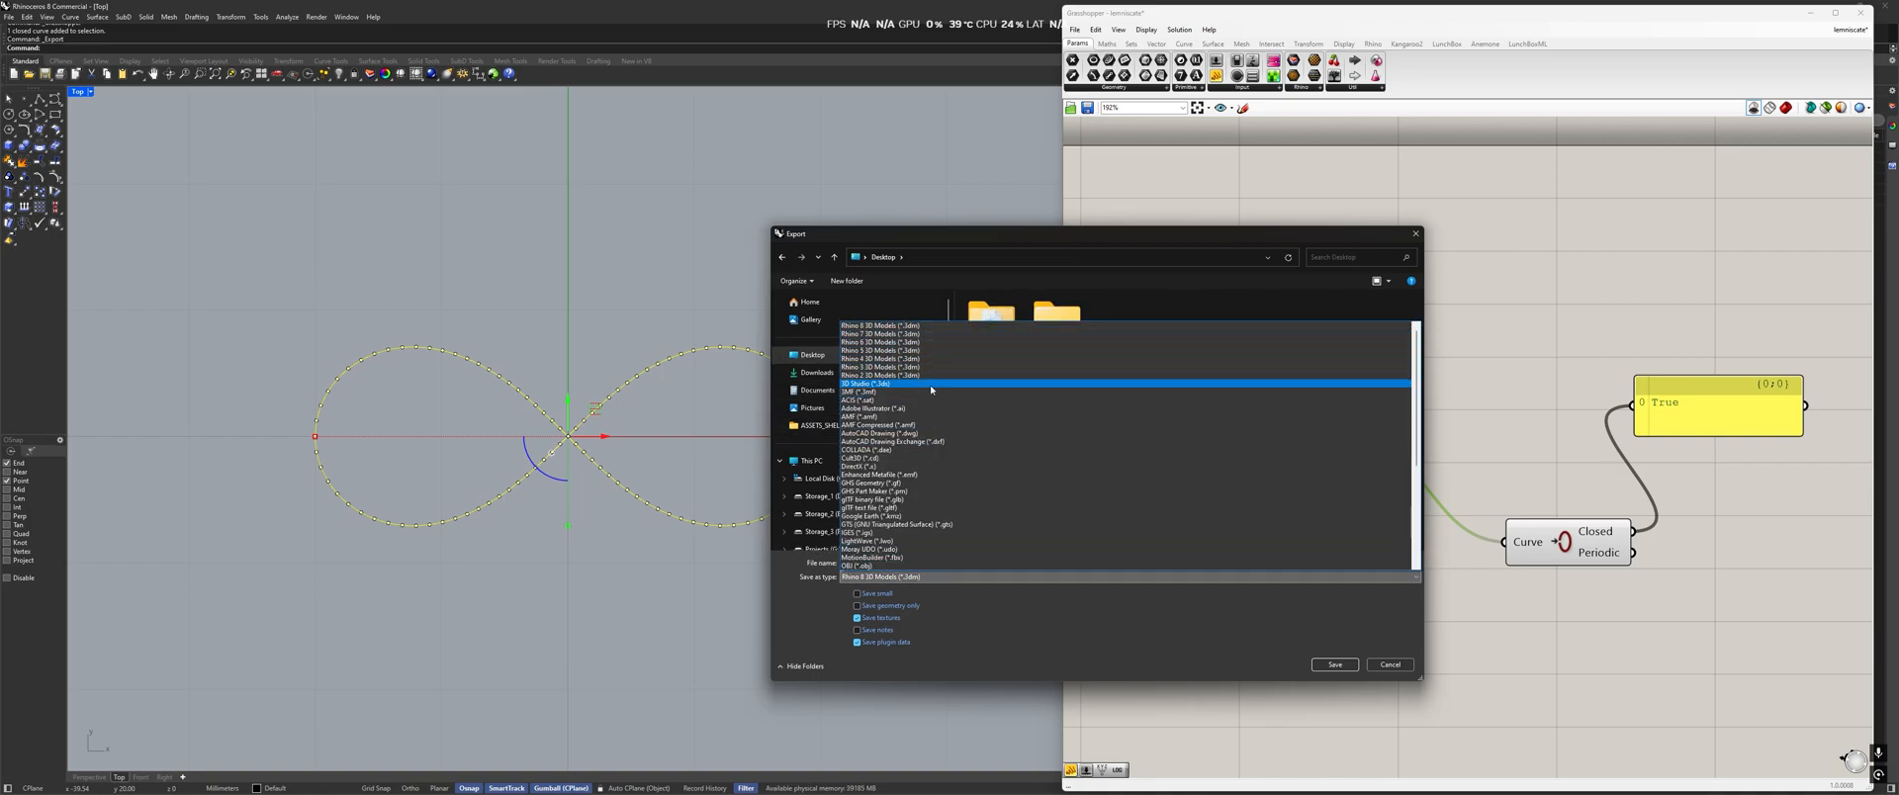
click(910, 408)
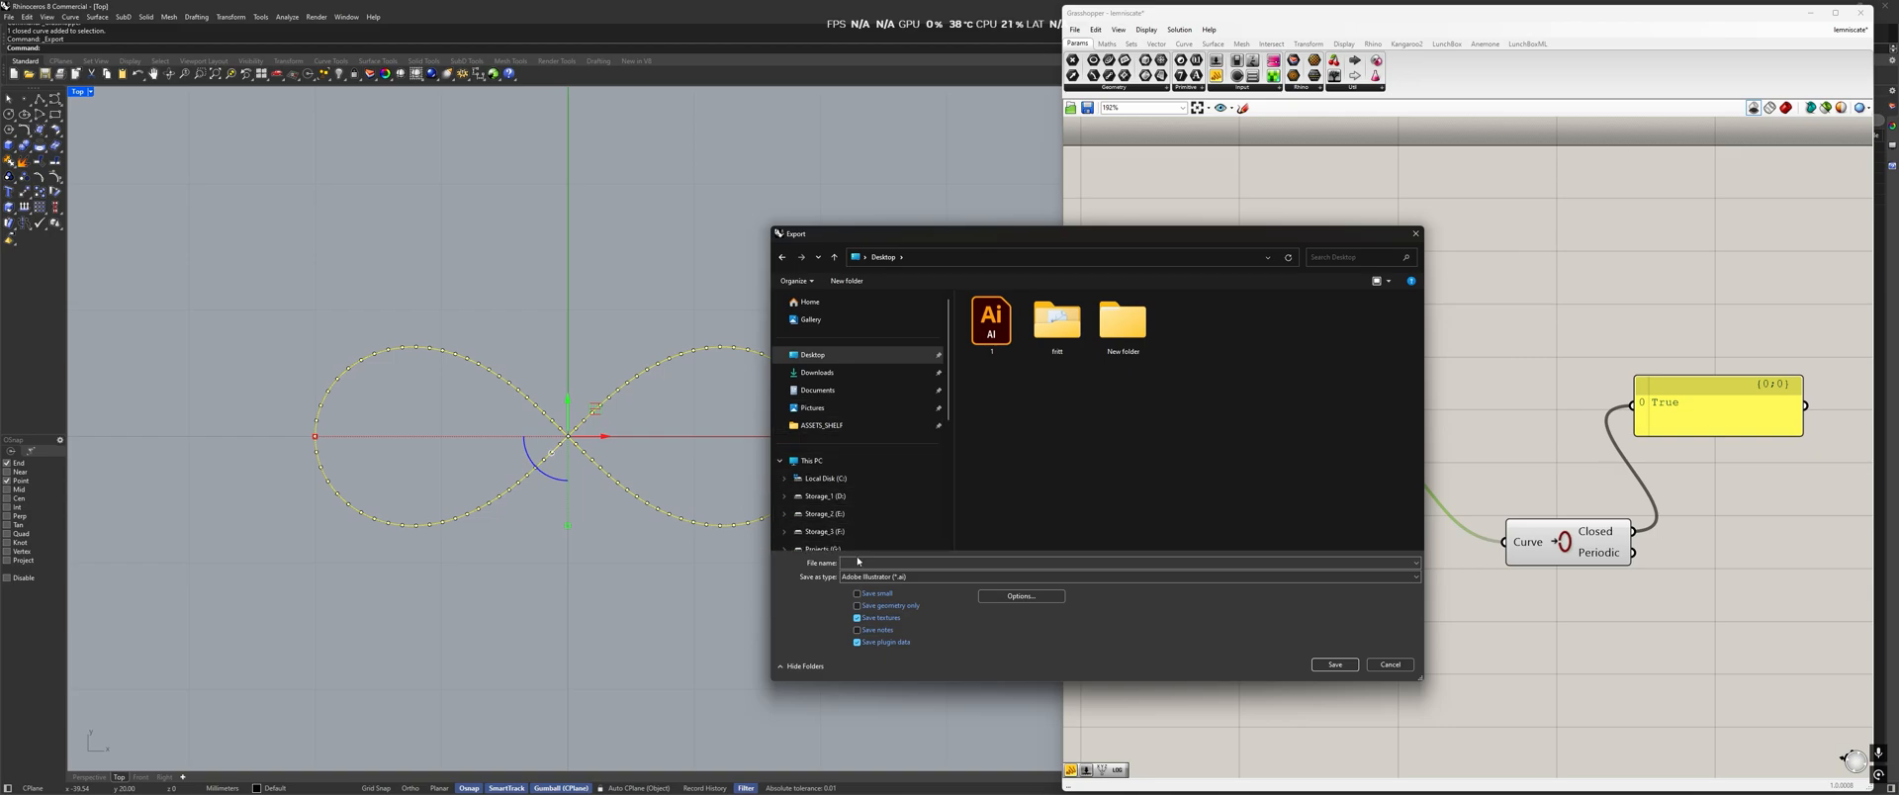
click(902, 564)
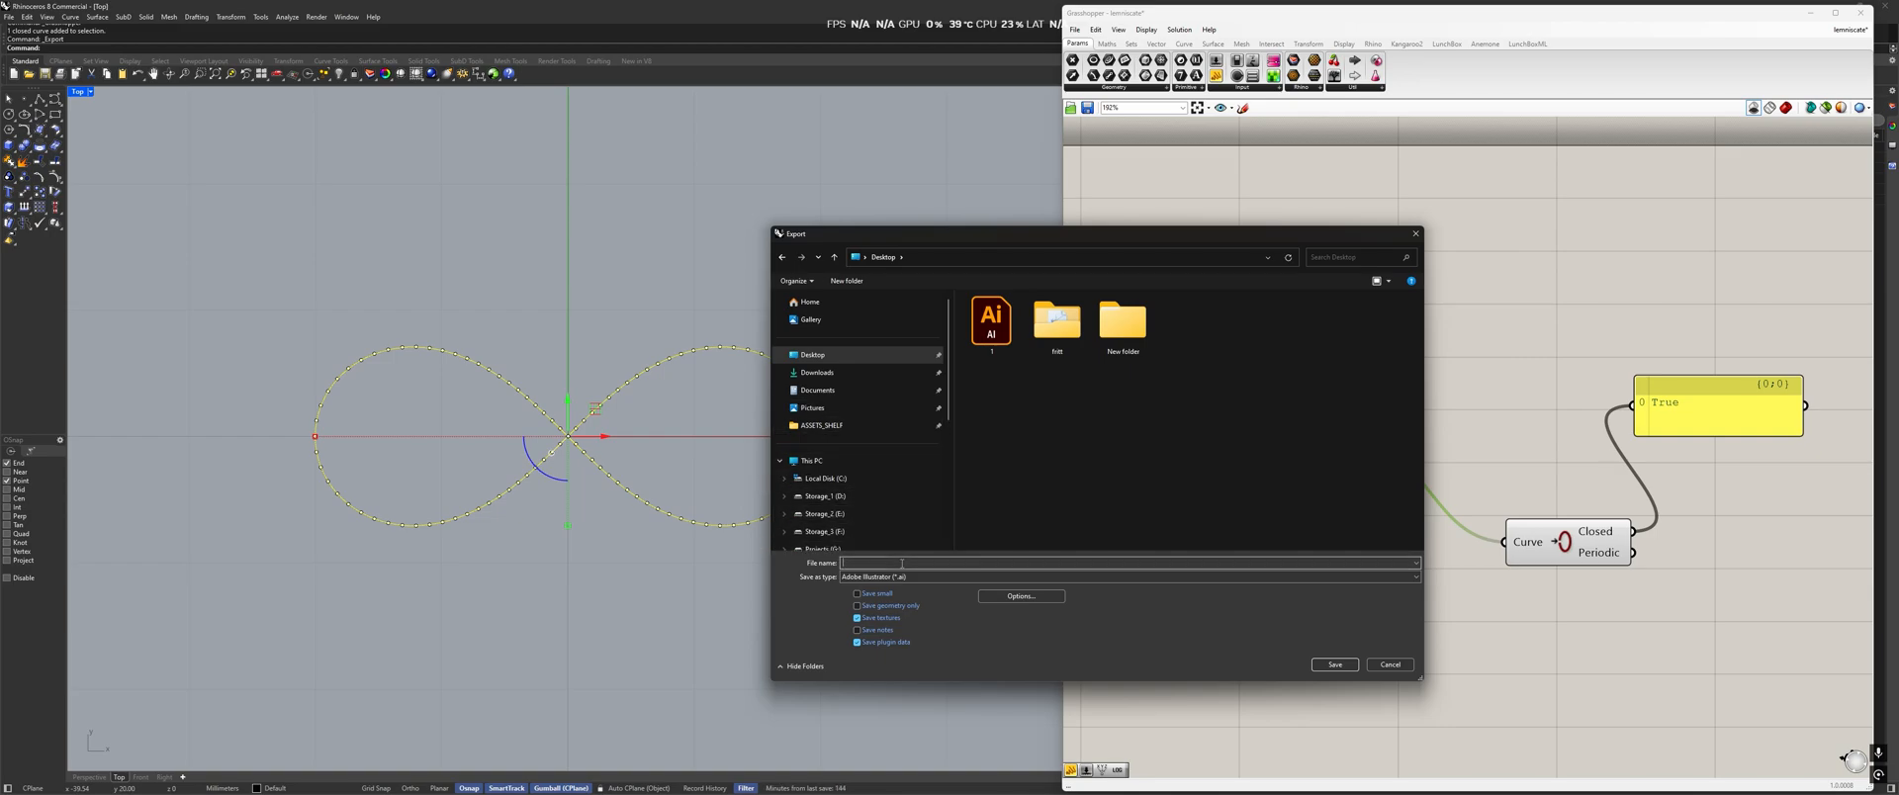
click(1333, 664)
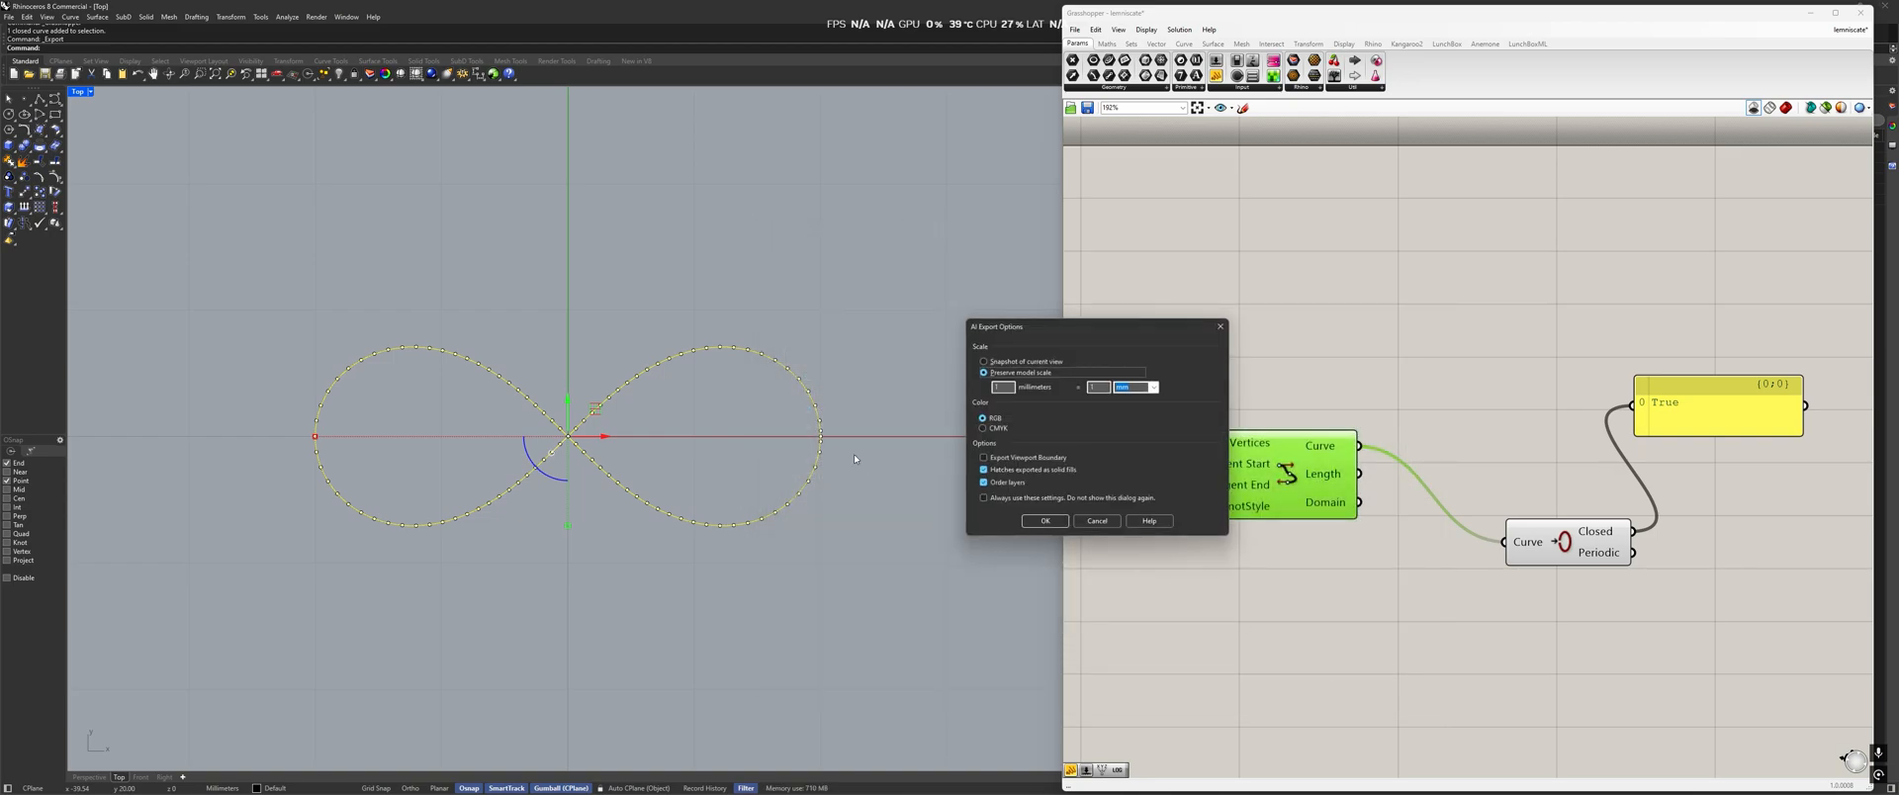
drag(1095, 329, 1036, 323)
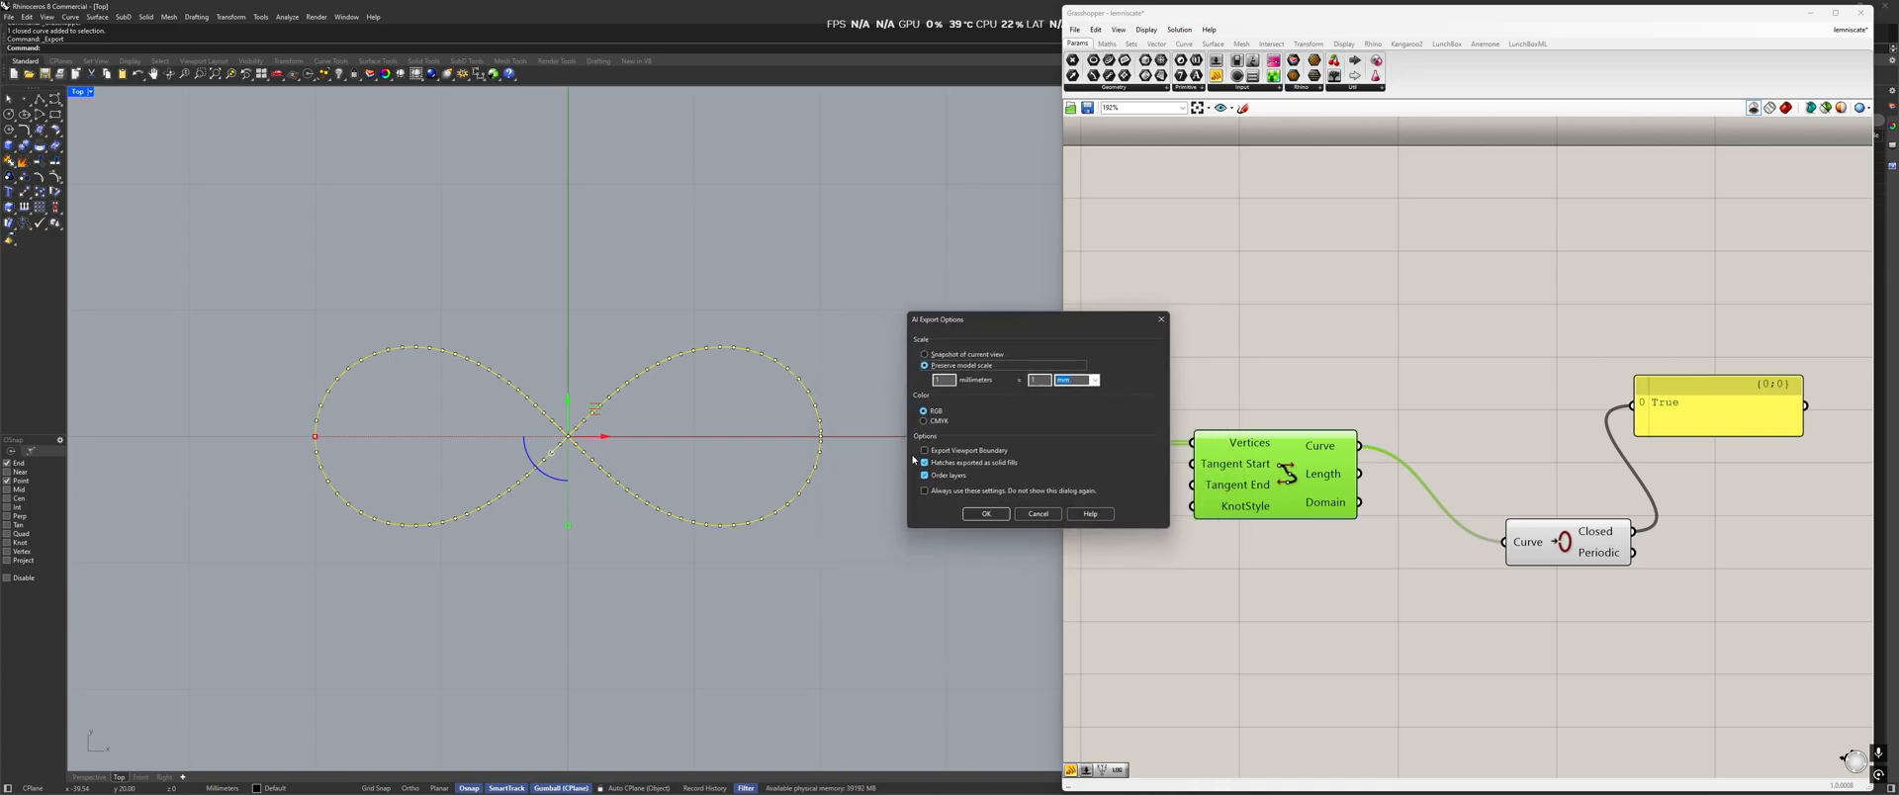
click(992, 515)
Switch to Illustrator and open the newly exported Illustrator file from the Desktop.
key(super)
click(998, 783)
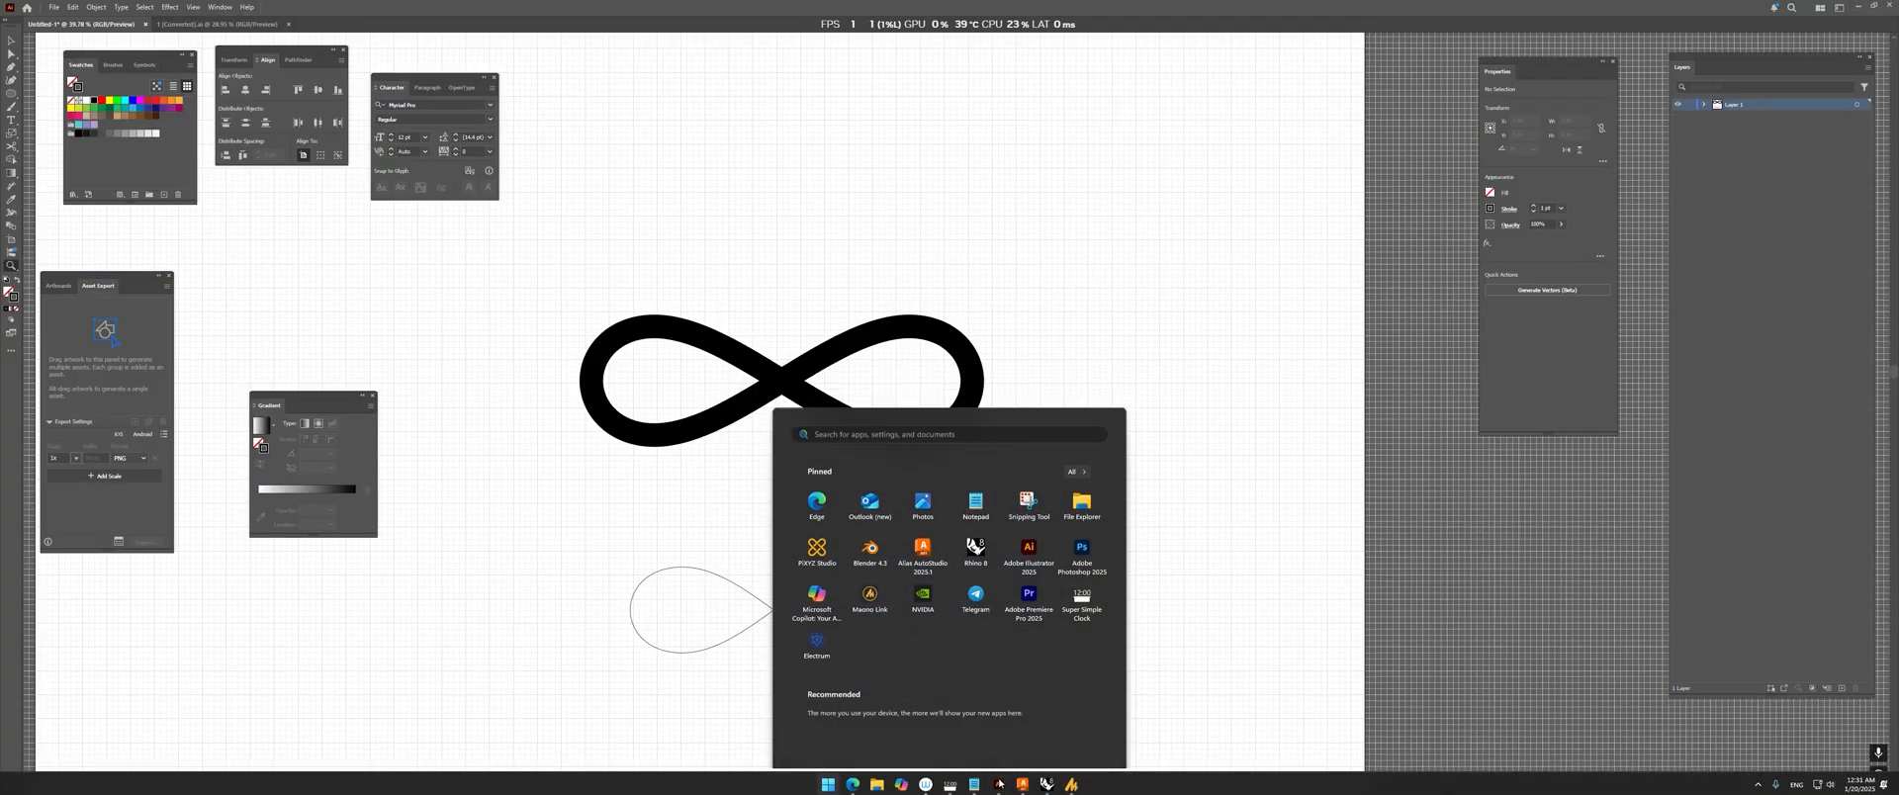
click(55, 7)
click(69, 54)
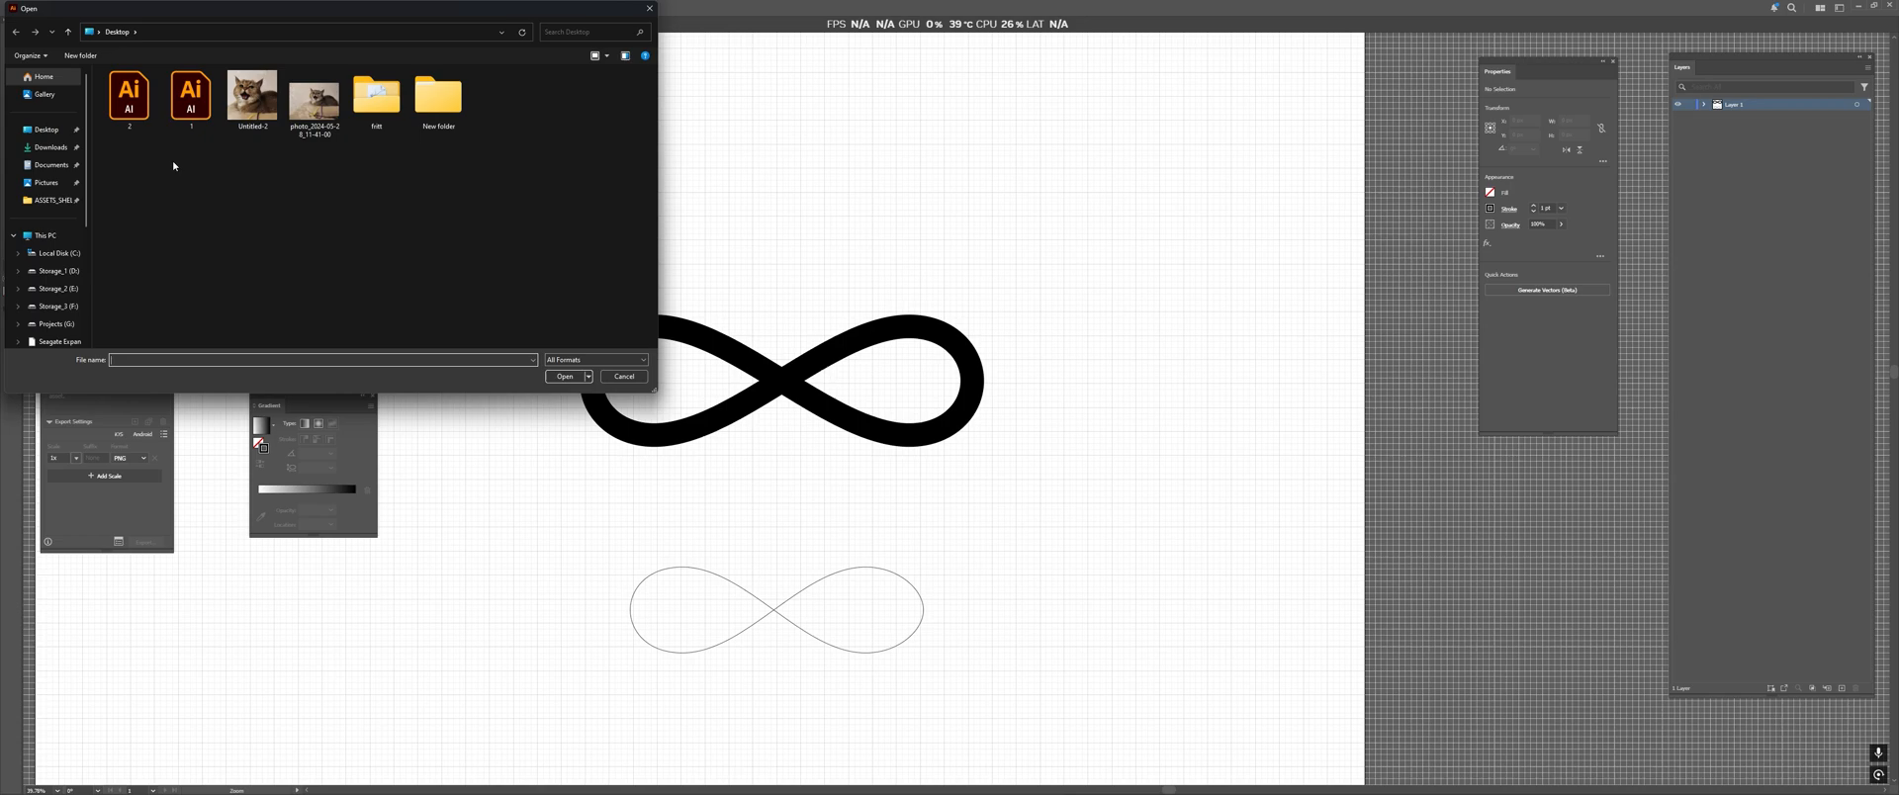
double_click(132, 96)
Copy the infinity curve from the opened file and paste it into the Untitled-1 document.
drag(480, 253, 762, 369)
key(v)
drag(623, 305, 973, 503)
click(83, 26)
key(ctrl+v)
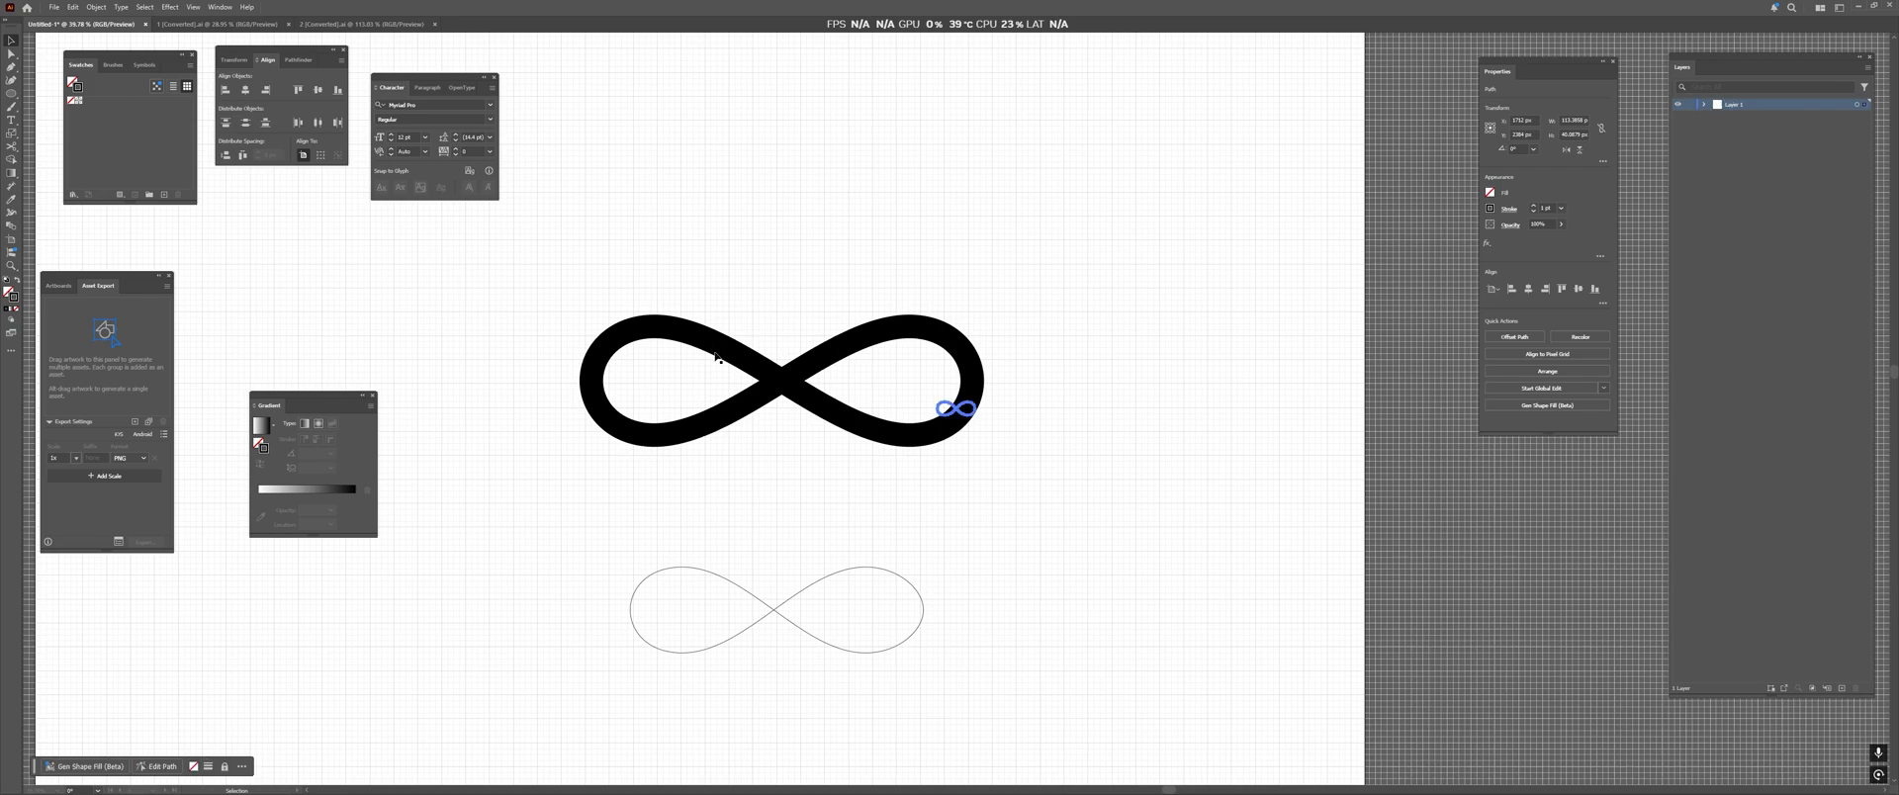
Enlarge the pasted infinity curve to about the width of the thick black infinity shape and place it above that shape.
drag(944, 404, 1088, 157)
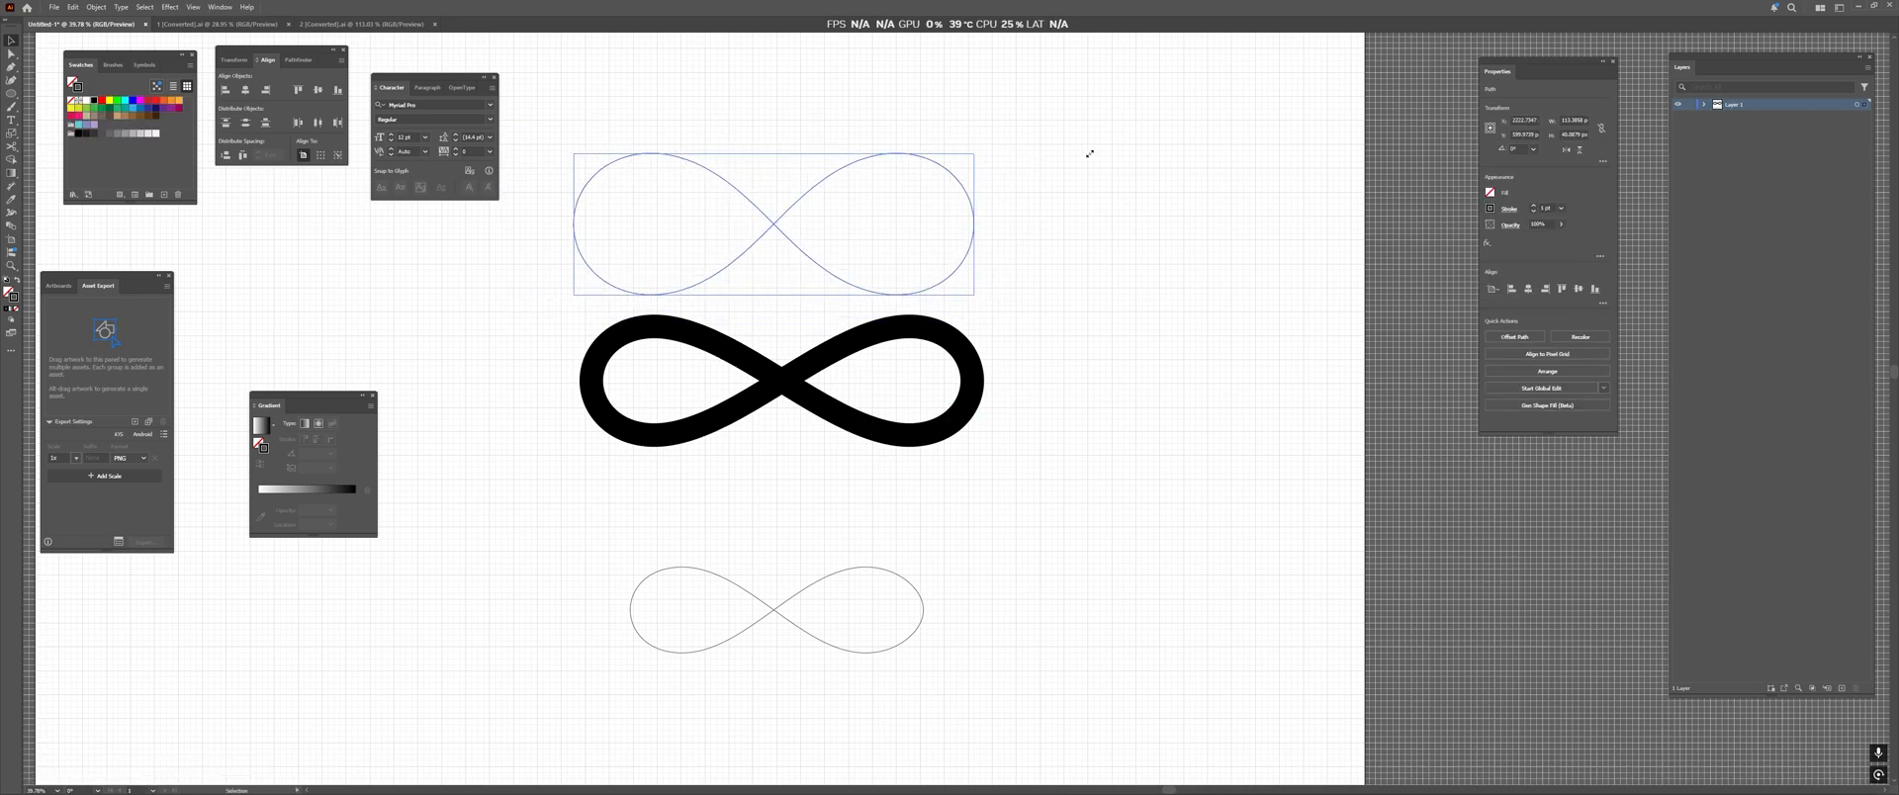
drag(1072, 265, 1159, 441)
click(860, 402)
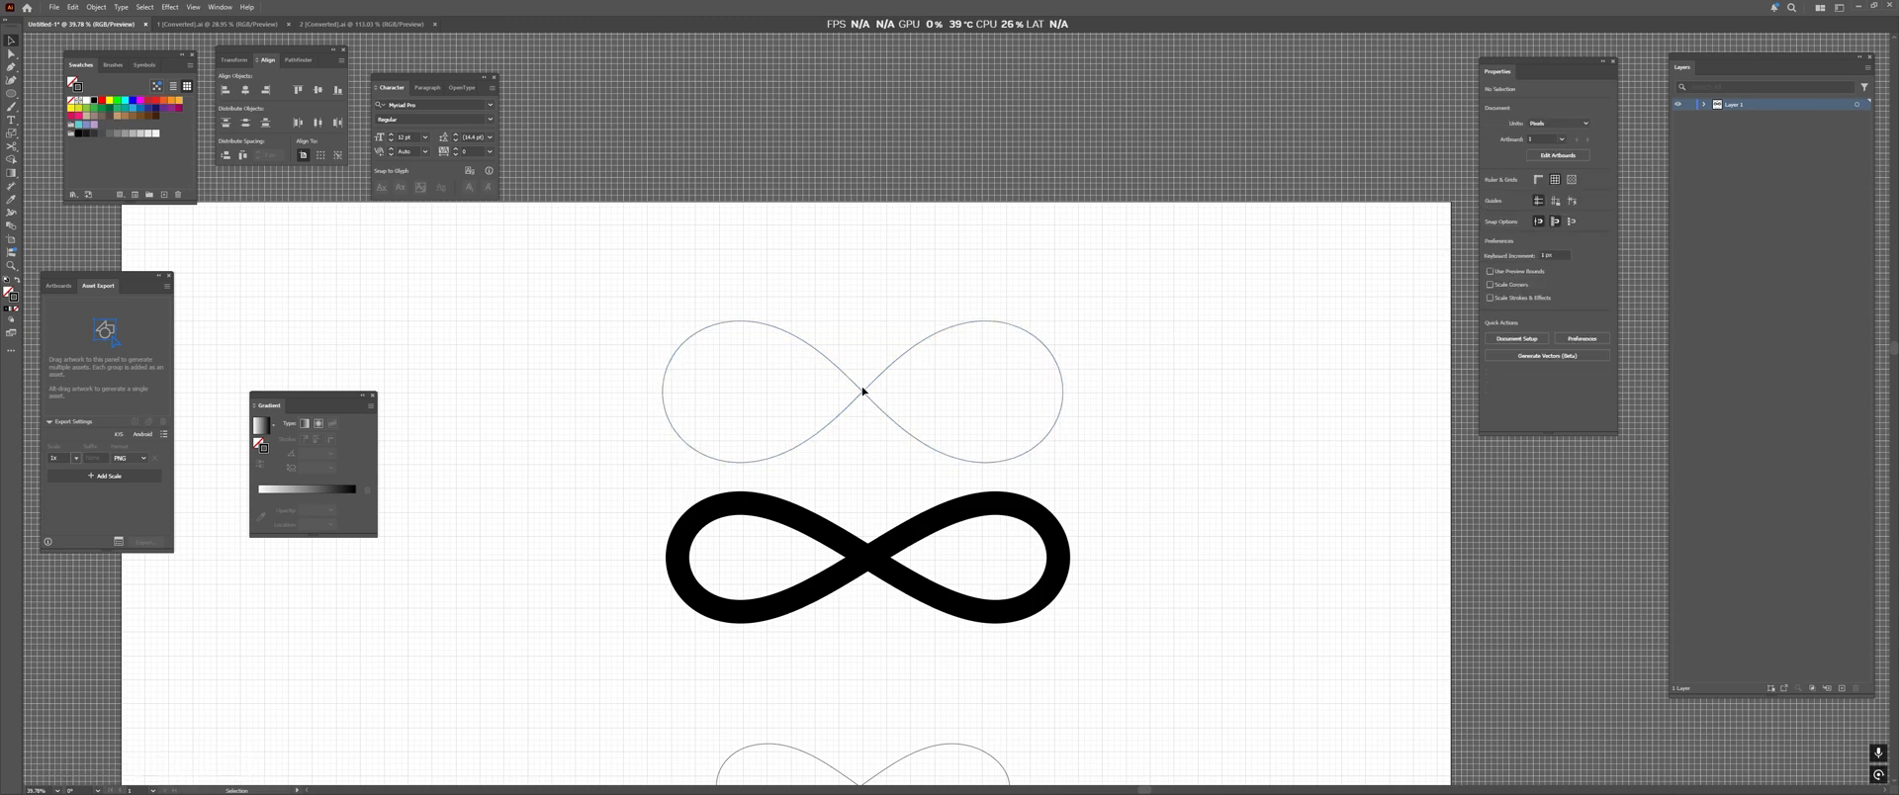
Examine the anchor points of the pasted infinity curve and of the thick black shape up close.
click(869, 386)
alt+scroll(868, 387, up, 5)
alt+scroll(1056, 305, down, 4)
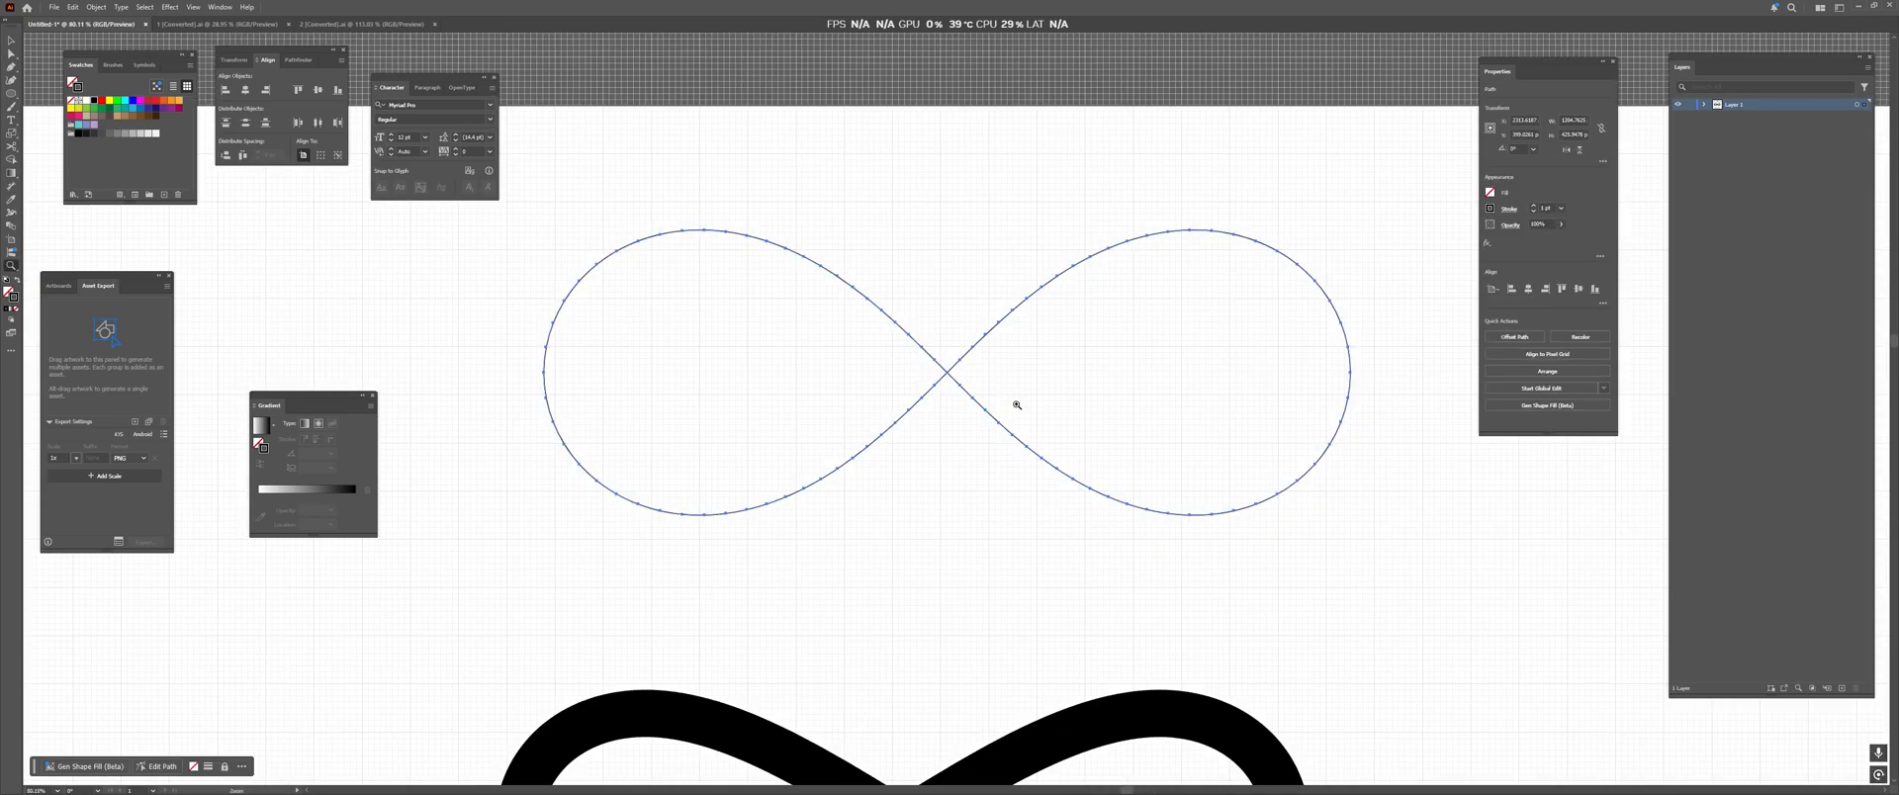
drag(782, 456, 767, 250)
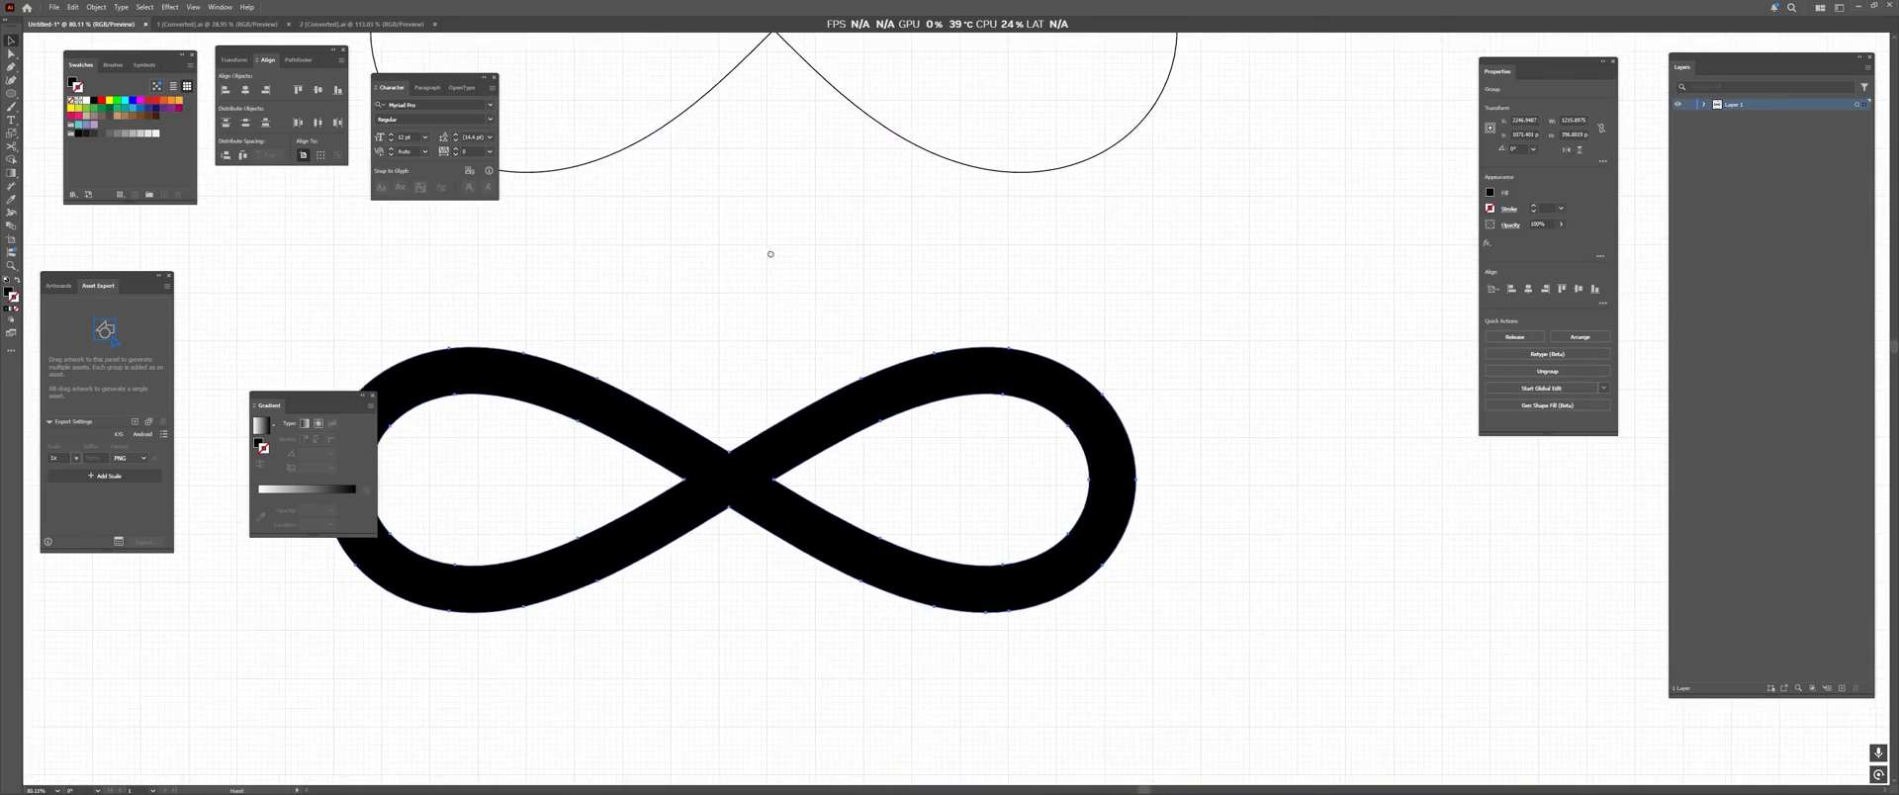
click(821, 450)
scroll(821, 450, up, 5)
Try a heavier stroke weight on the pasted infinity curve and undo the change.
click(851, 368)
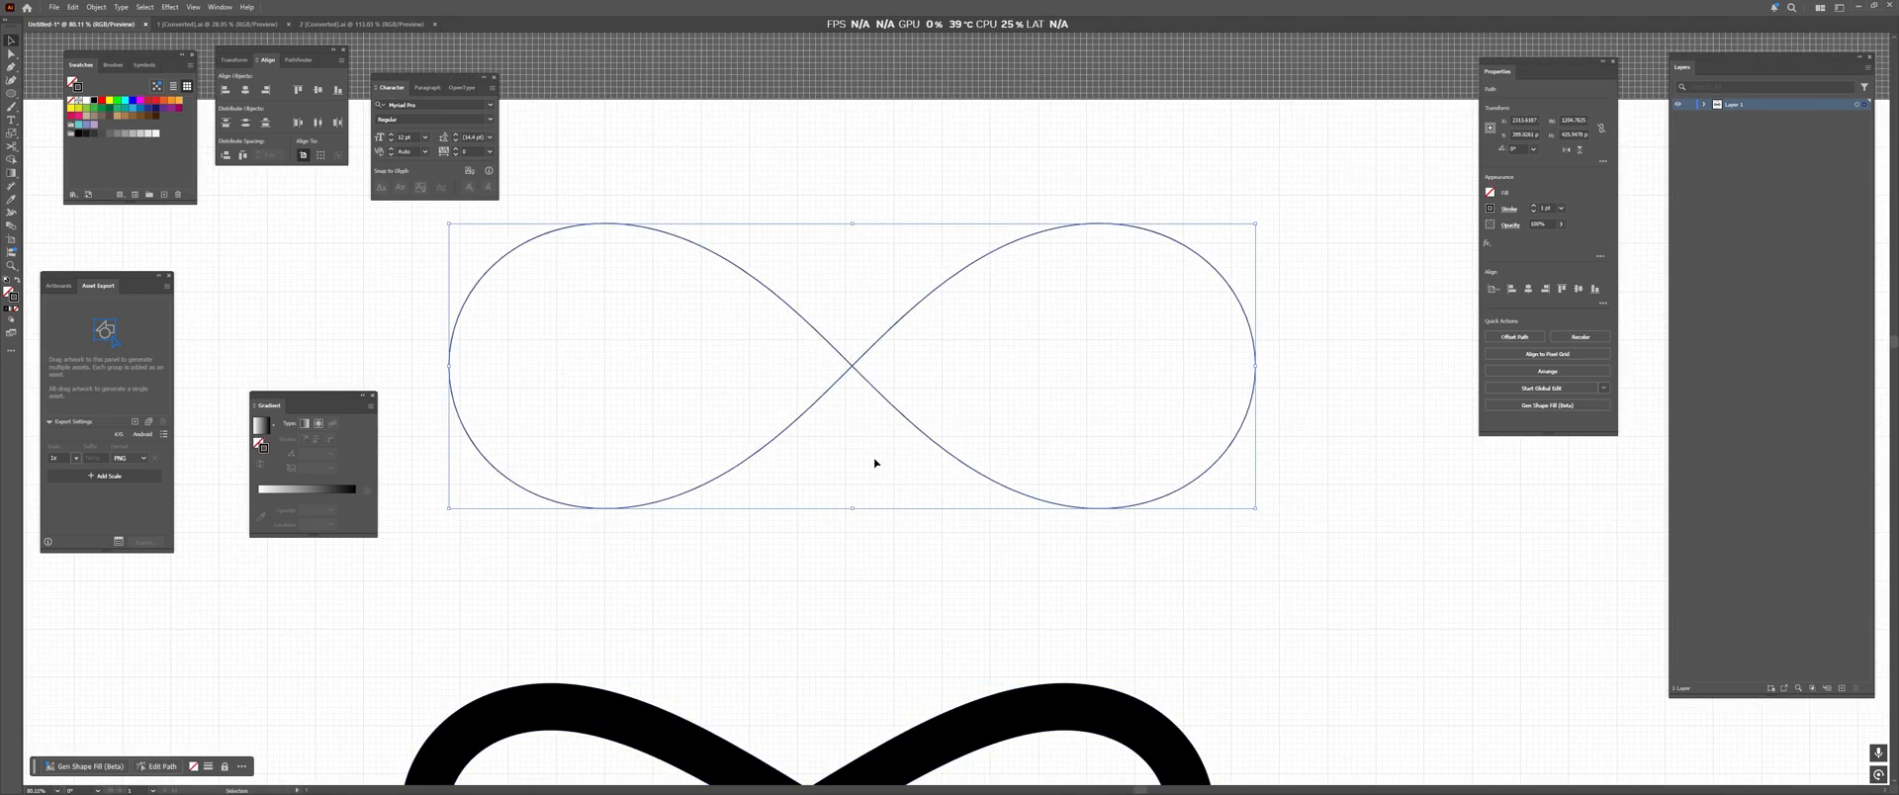
click(1533, 205)
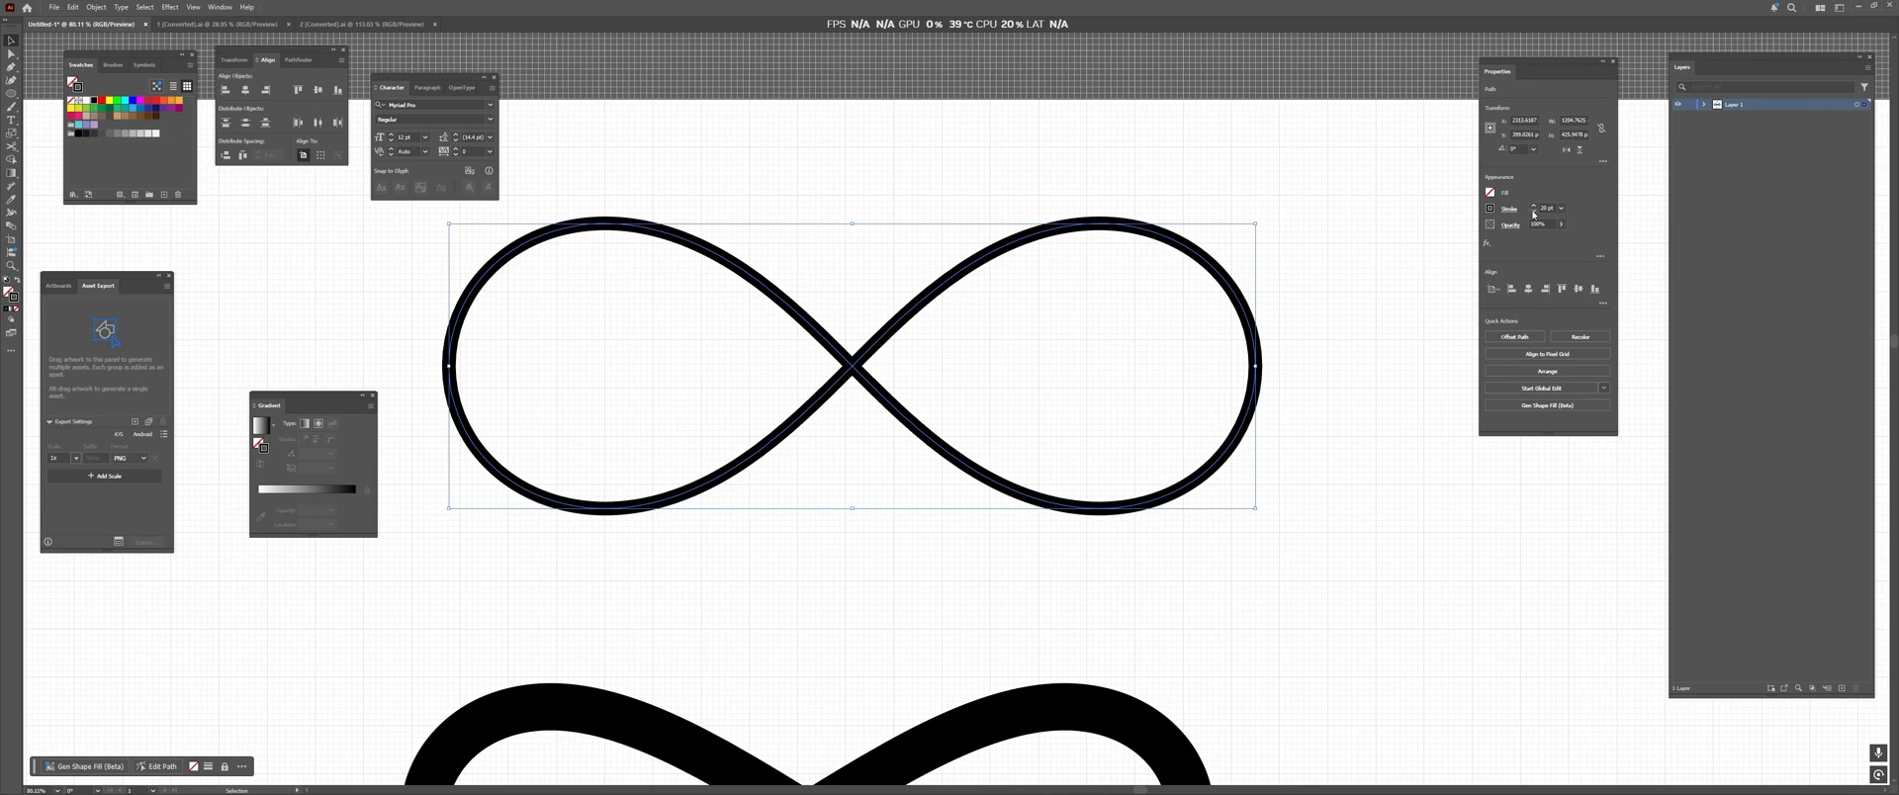
key(ctrl+z)
key(ctrl+z)
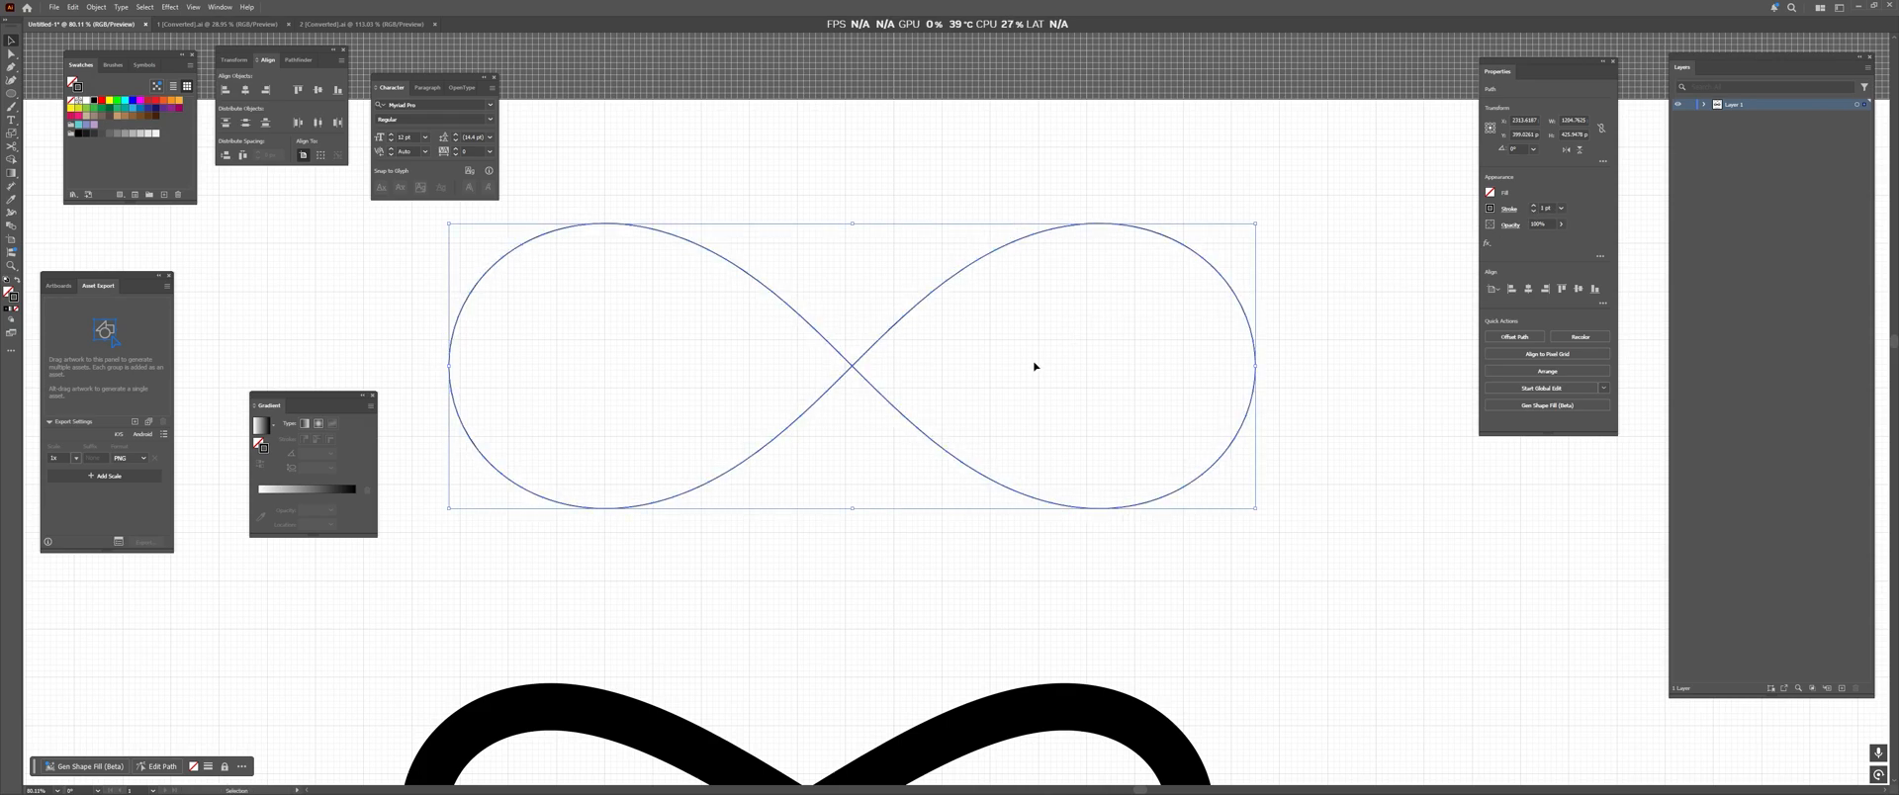
click(972, 383)
mouse_move(851, 368)
mouse_down()
mouse_move(816, 386)
mouse_move(828, 369)
mouse_up()
mouse_move(875, 269)
ctrl+mouse_down()
mouse_move(733, 339)
mouse_move(872, 293)
ctrl+mouse_up()
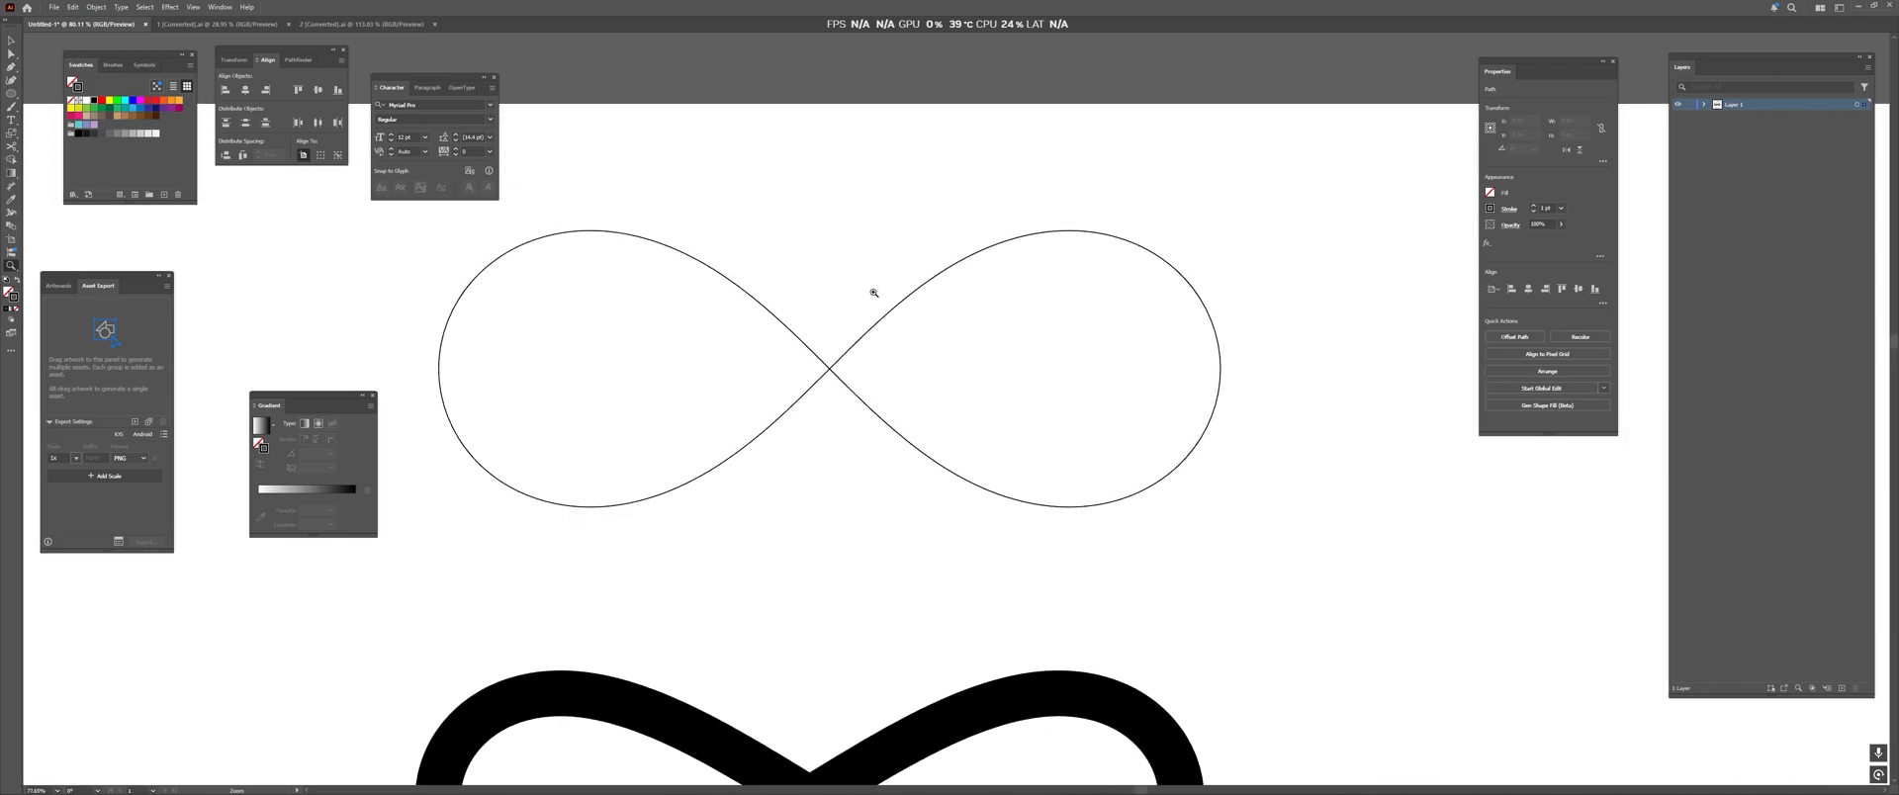
drag(856, 580, 817, 493)
click(777, 508)
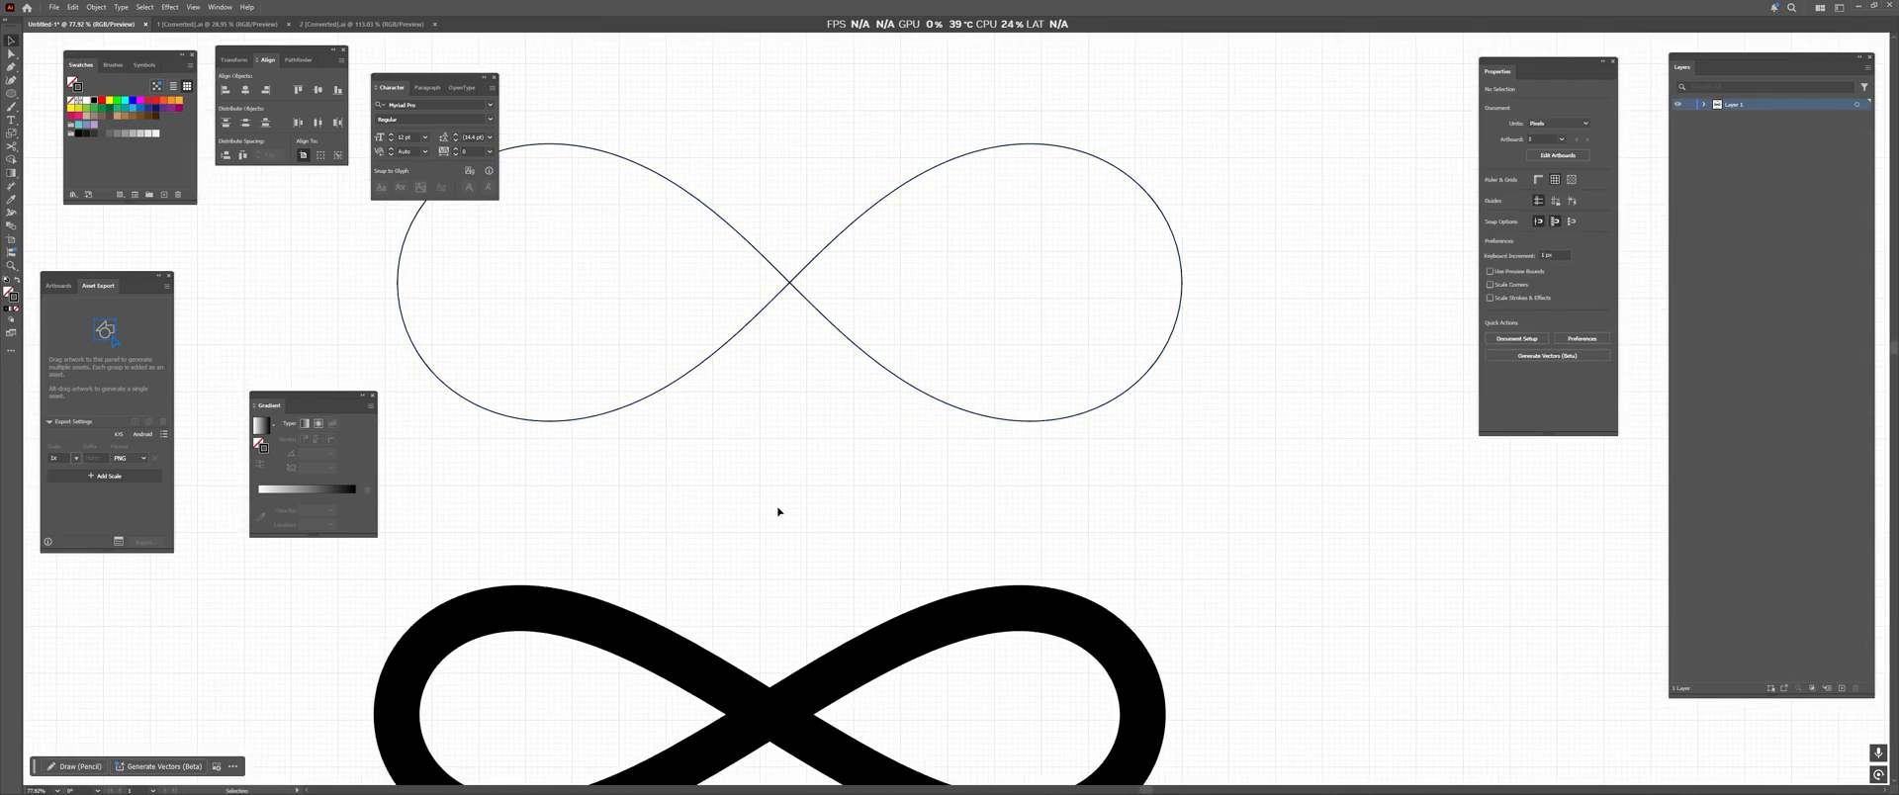